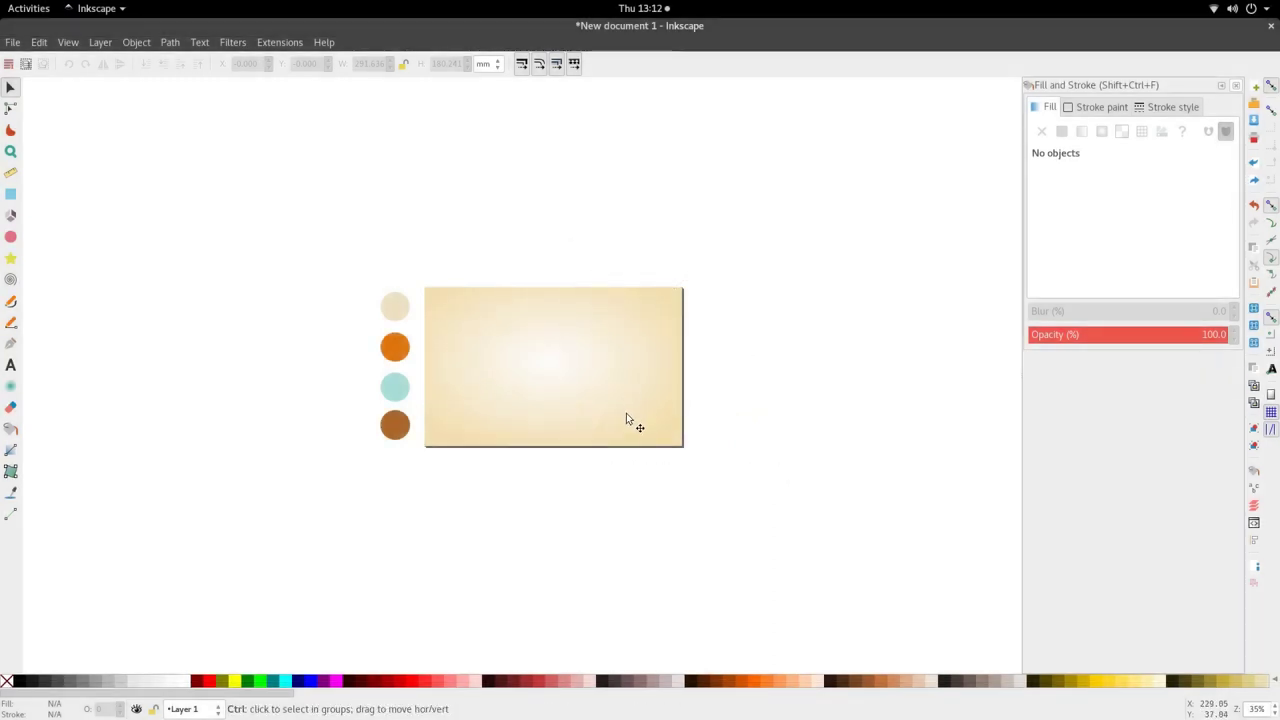
- Create a flowed text frame across the middle of the cream page containing the word "Inkscape"
scroll(627, 414, "up", 1)
left_click(1236, 86)
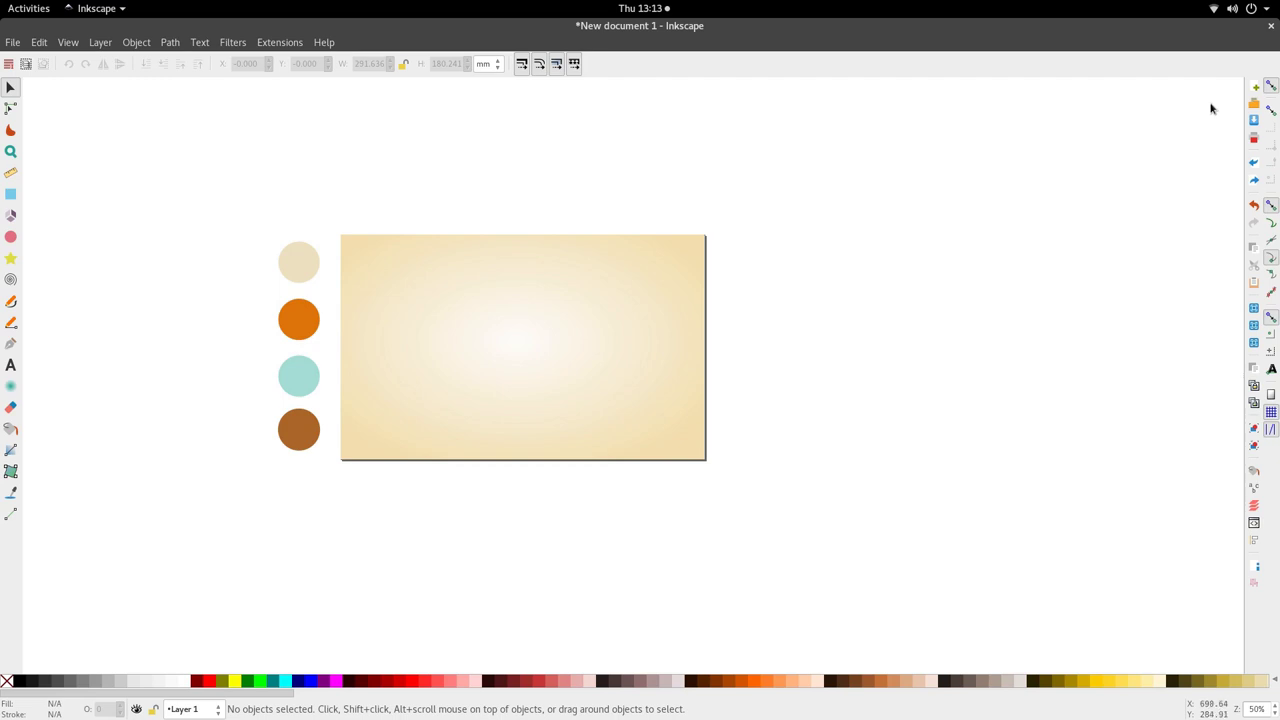
left_click_drag(563, 251, 639, 248)
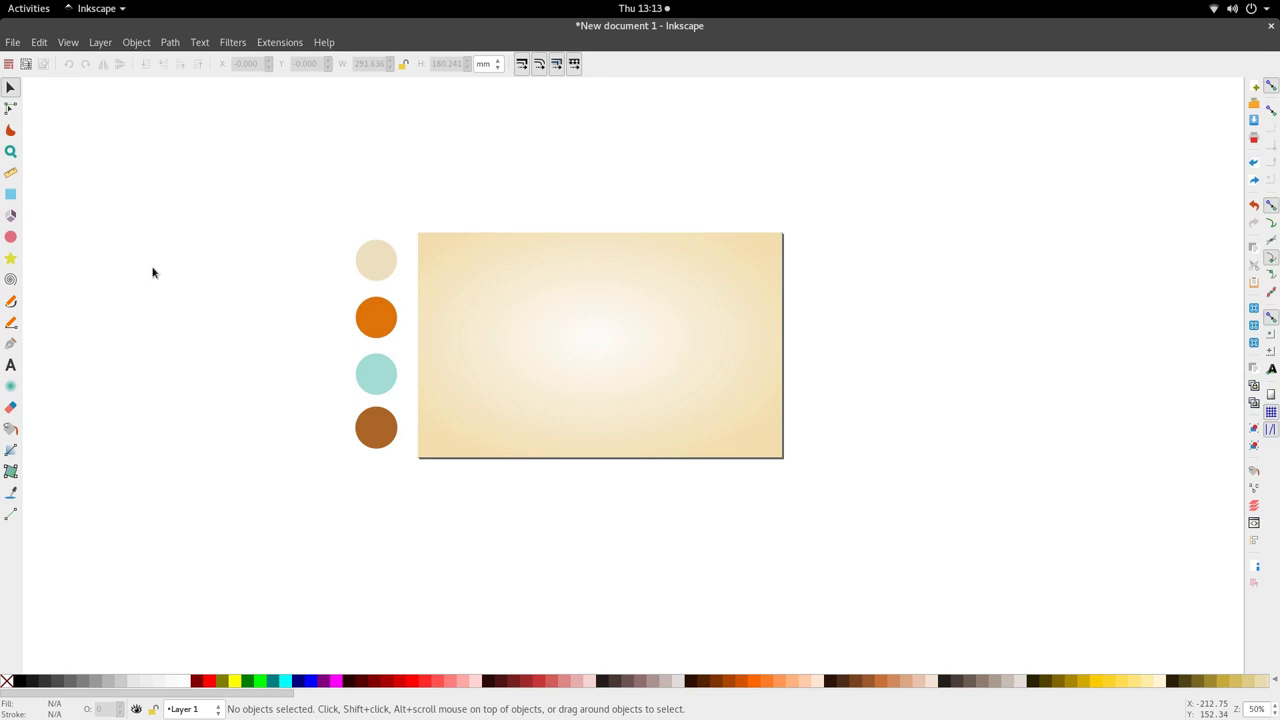
left_click(12, 368)
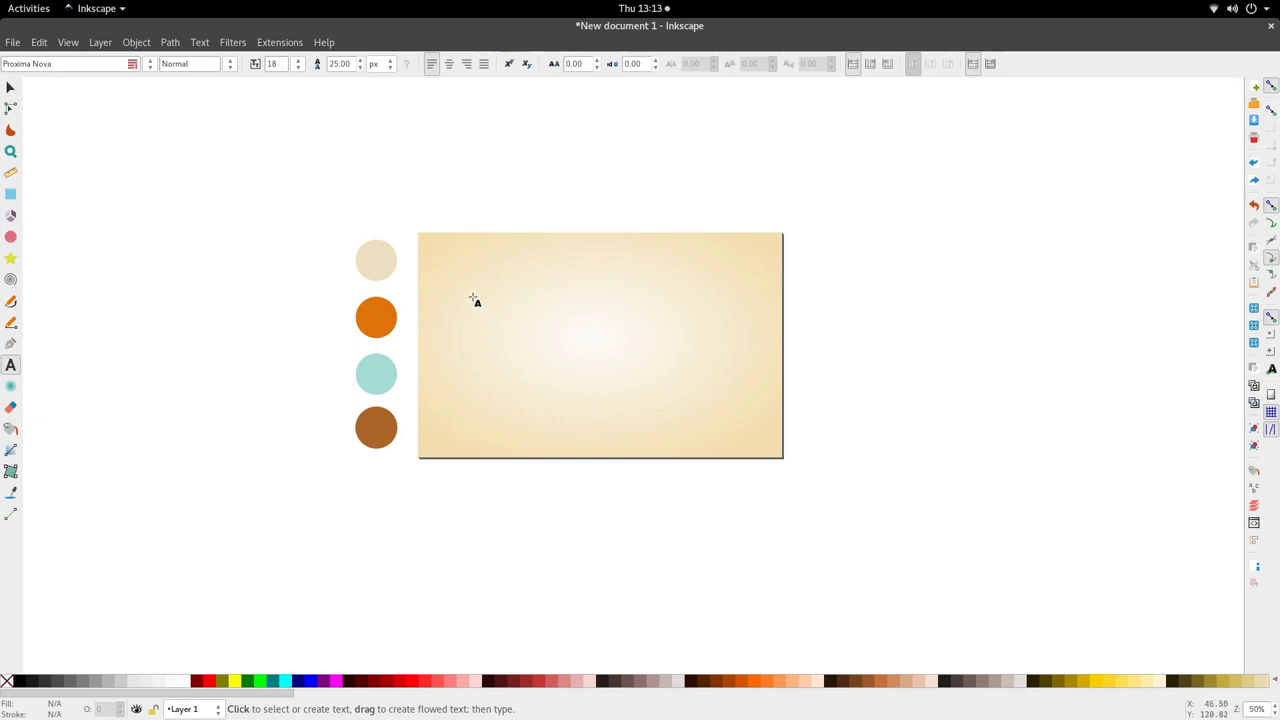
left_click_drag(470, 274, 744, 399)
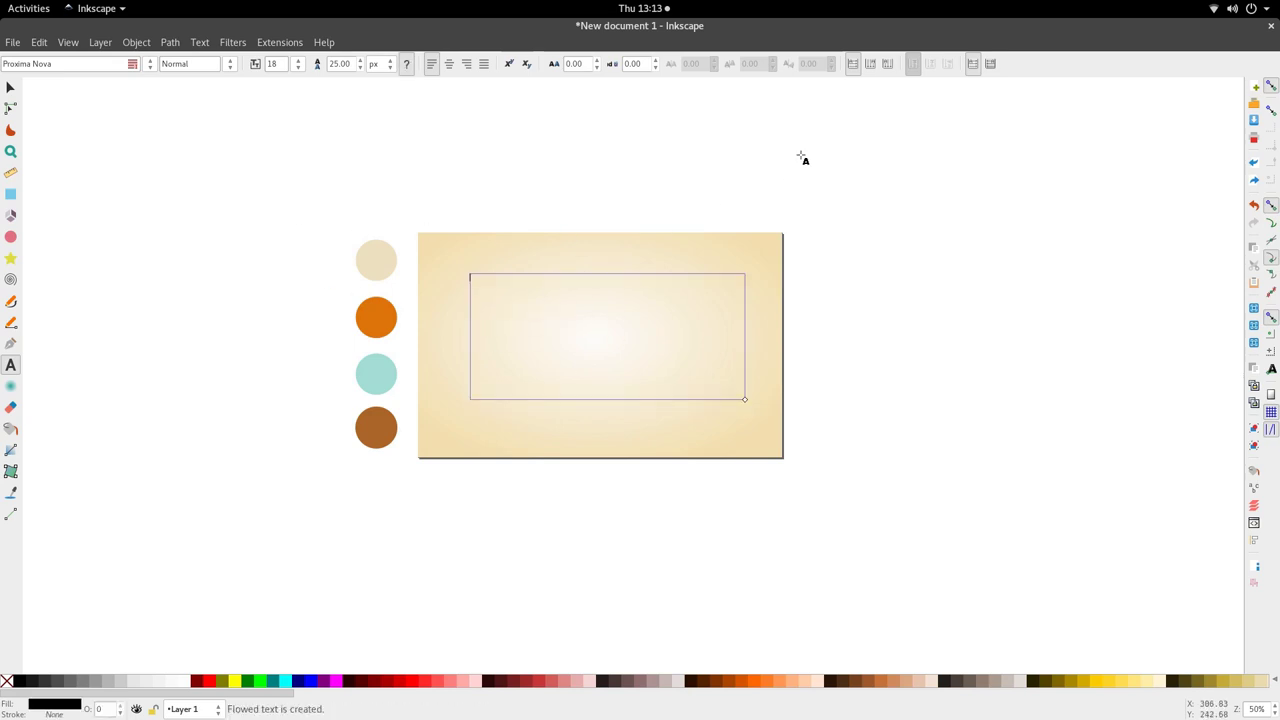
type("Inkscape")
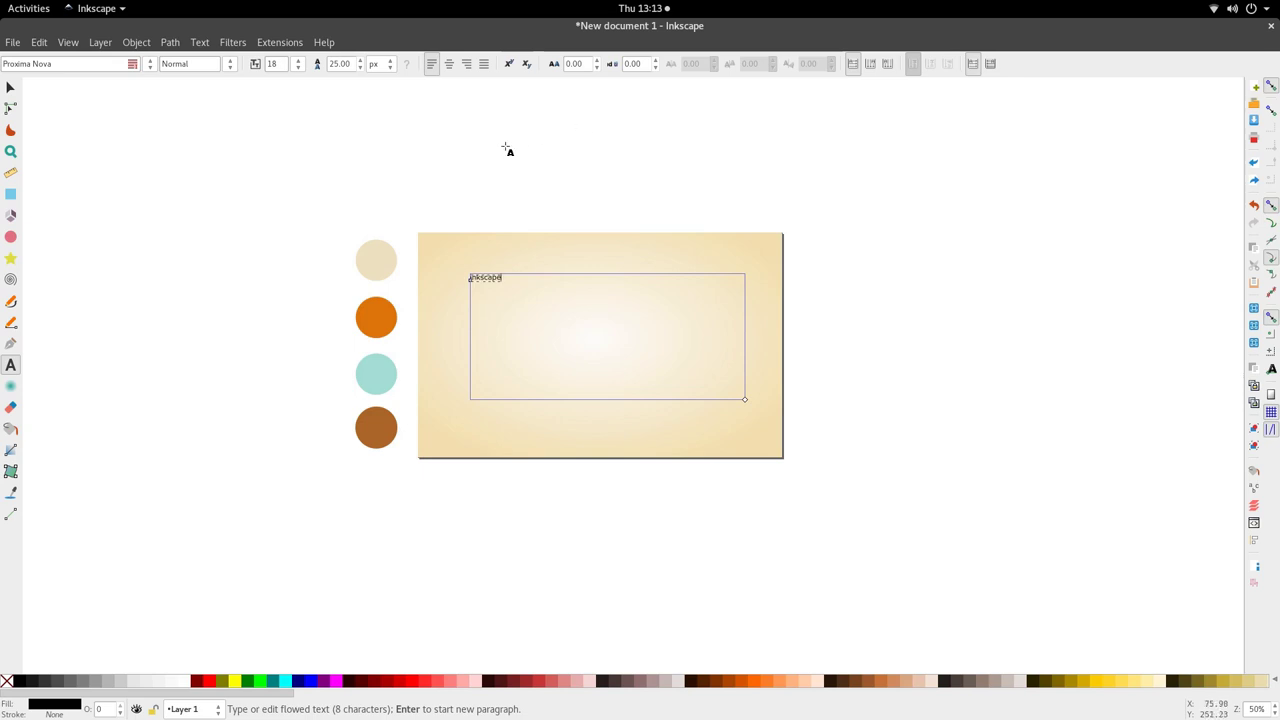
- Set the font of the whole word to Lobster 1.4
key("ctrl+a")
double_click(77, 63)
triple_click(77, 63)
type("lob")
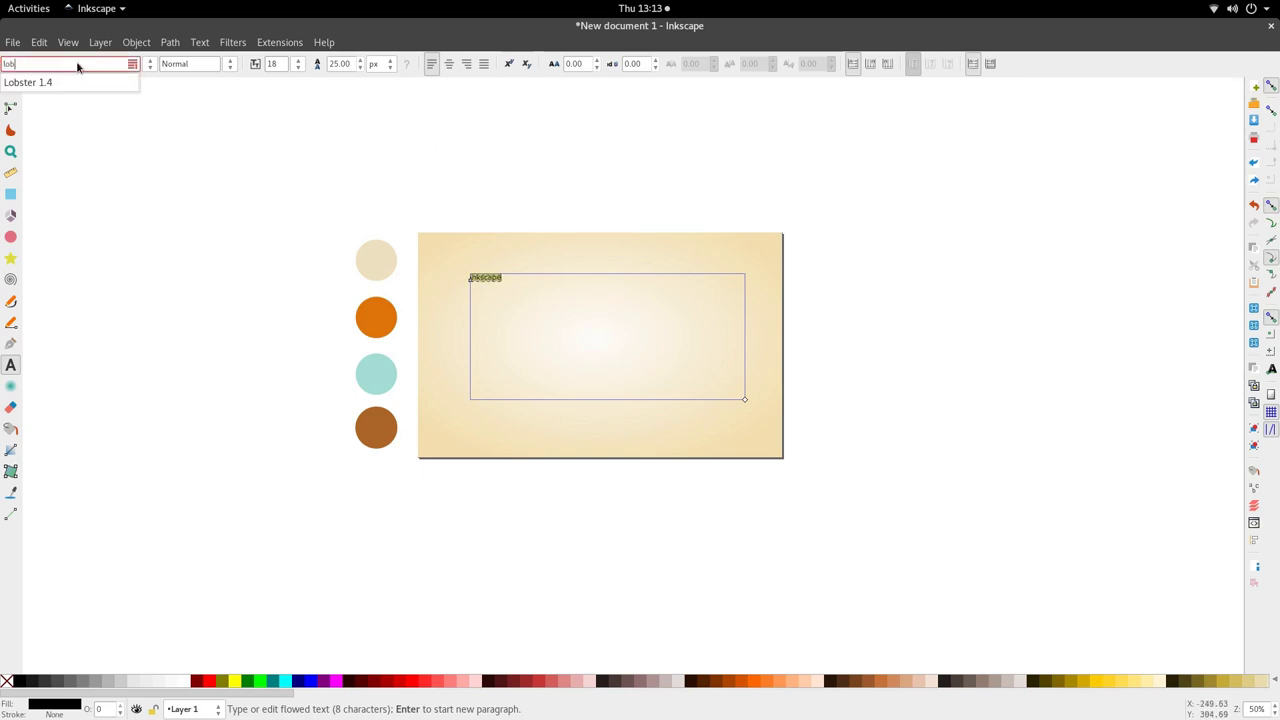
left_click(58, 83)
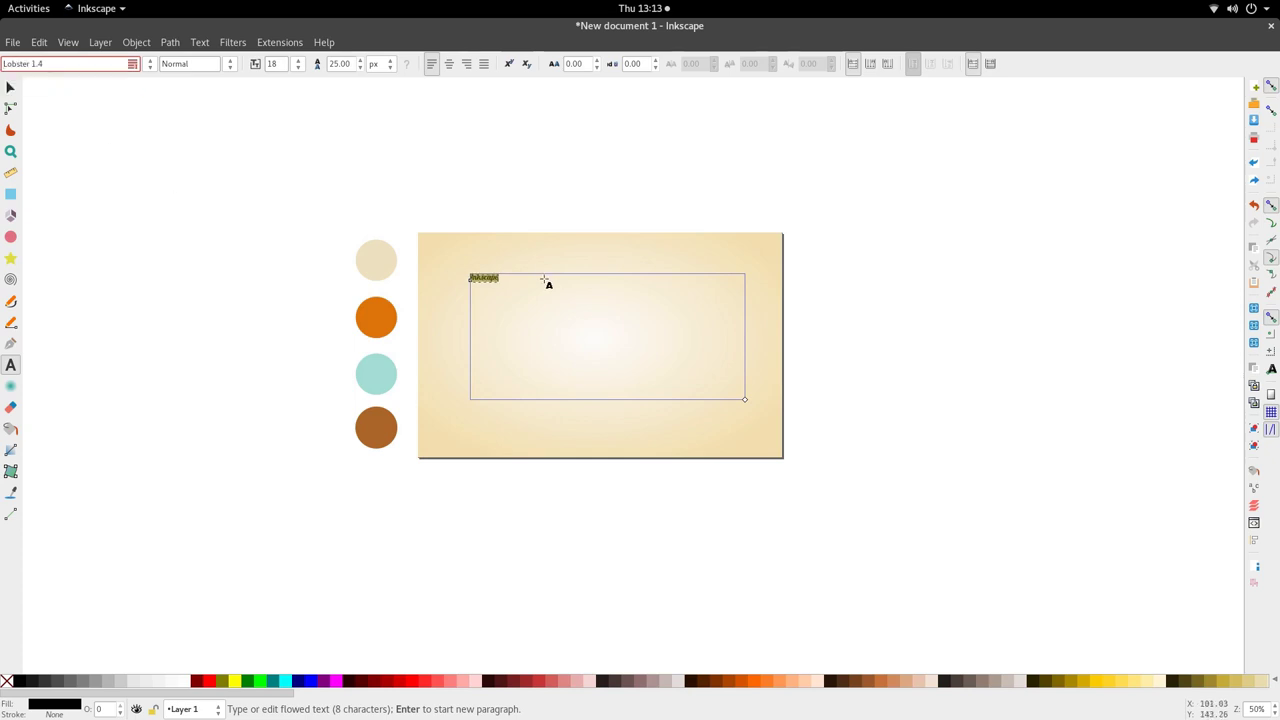
- Enlarge the text to about 192 mm wide and centre it on the page
left_click(10, 87)
scroll(580, 307, "up", 2)
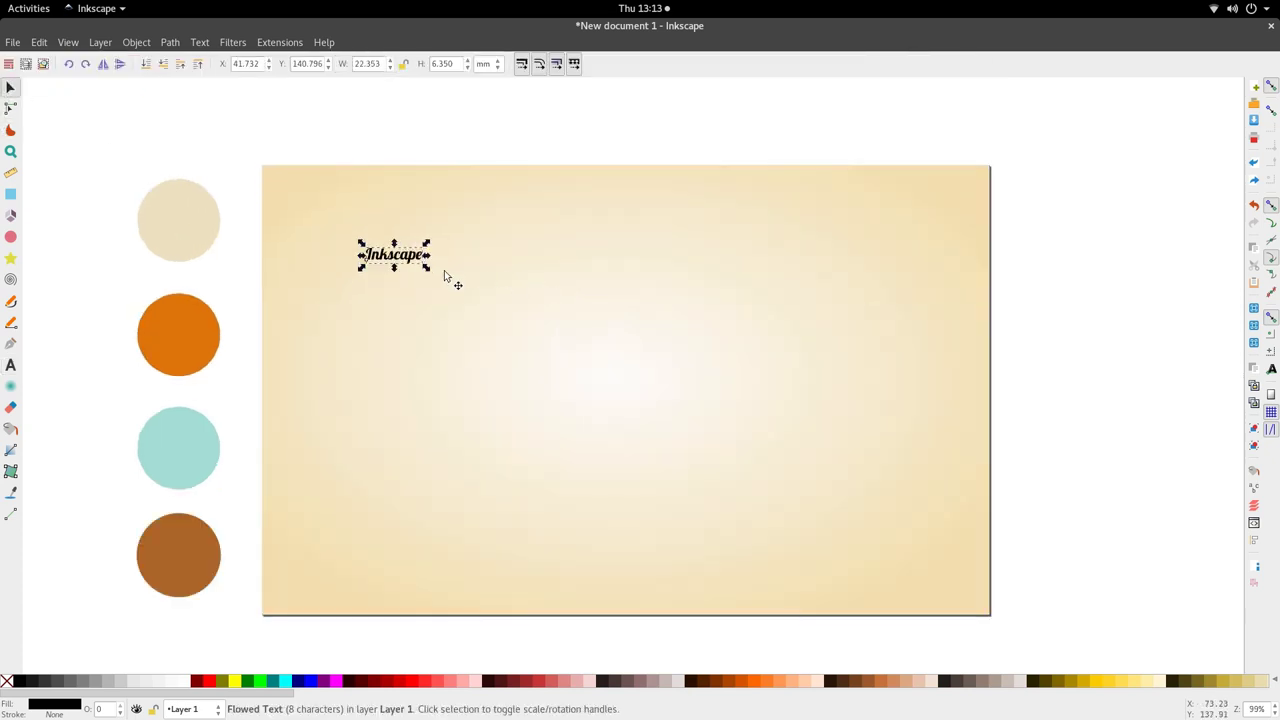
left_click_drag(429, 268, 716, 350)
scroll(623, 347, "down", 3)
left_click_drag(637, 342, 685, 401)
left_click(677, 369)
scroll(677, 369, "up", 4)
scroll(646, 371, "down", 4)
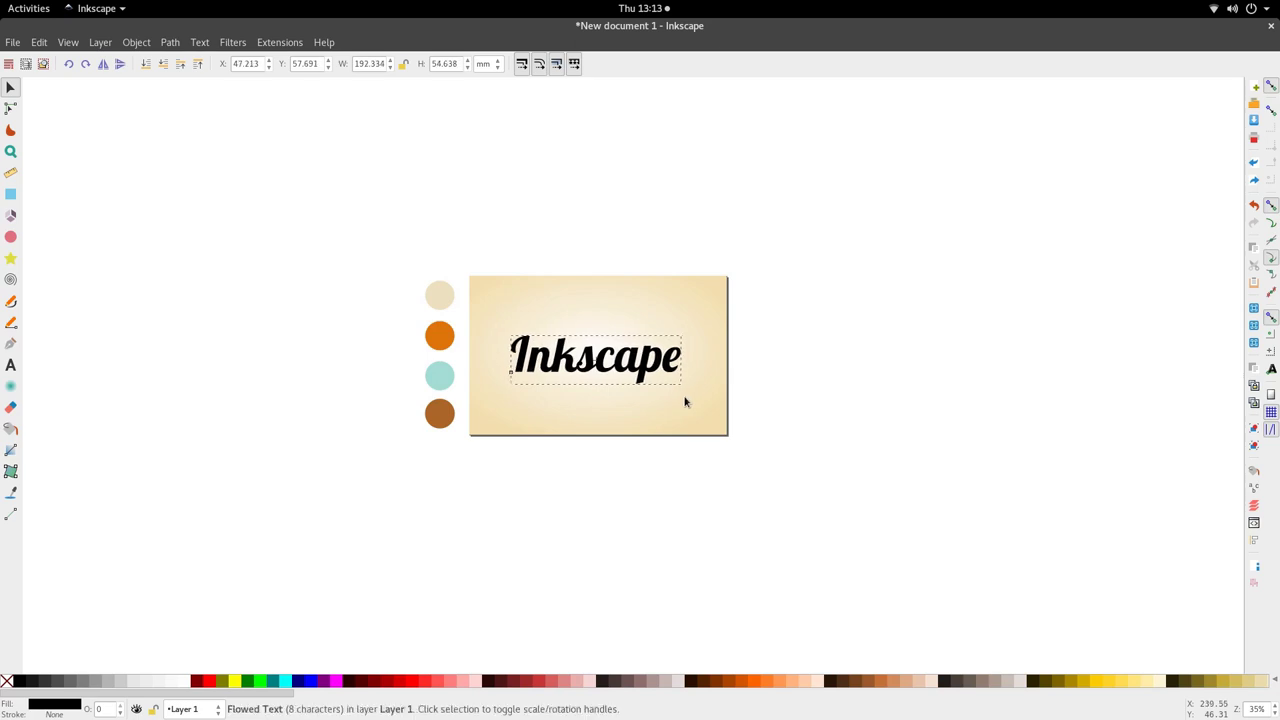
- Duplicate the Inkscape text, park the copy outside the page to its right, and reselect the text on the page
scroll(685, 401, "up", 4)
scroll(614, 334, "down", 2)
key("ctrl+d")
left_click_drag(593, 320, 581, 492)
key("ctrl+z")
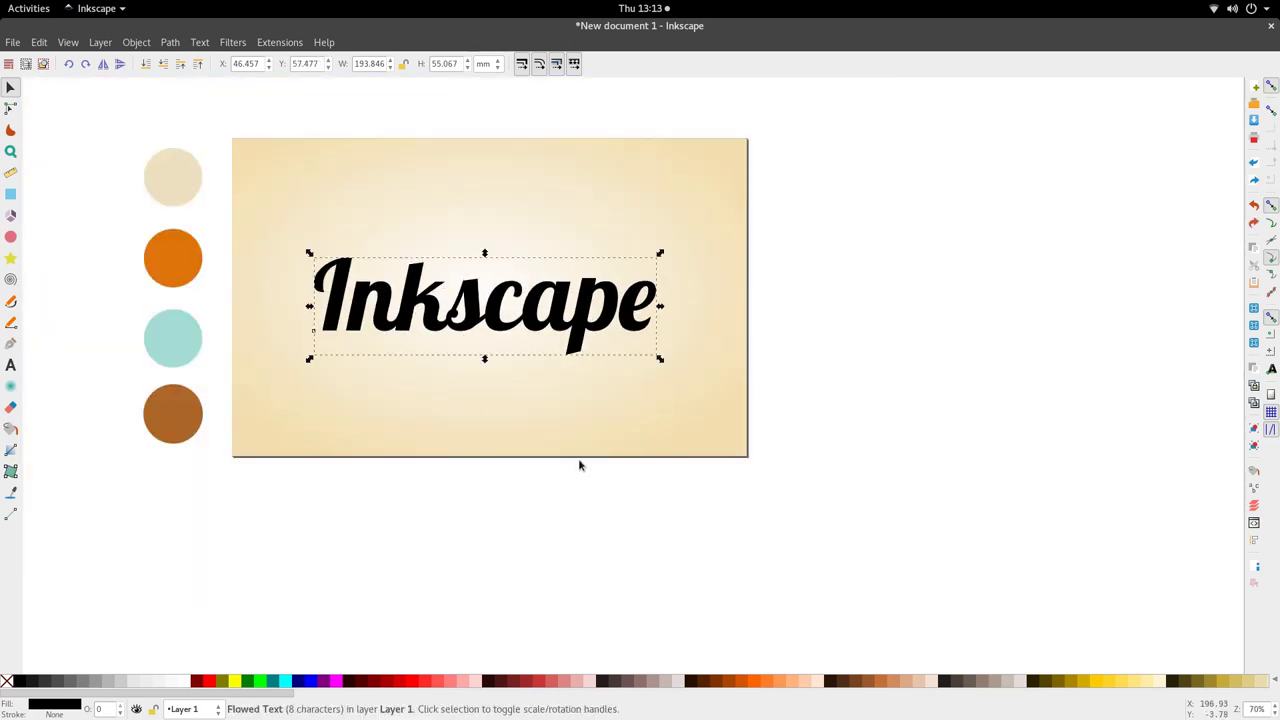
scroll(558, 291, "down", 2)
left_click_drag(556, 301, 955, 308)
scroll(568, 280, "up", 3)
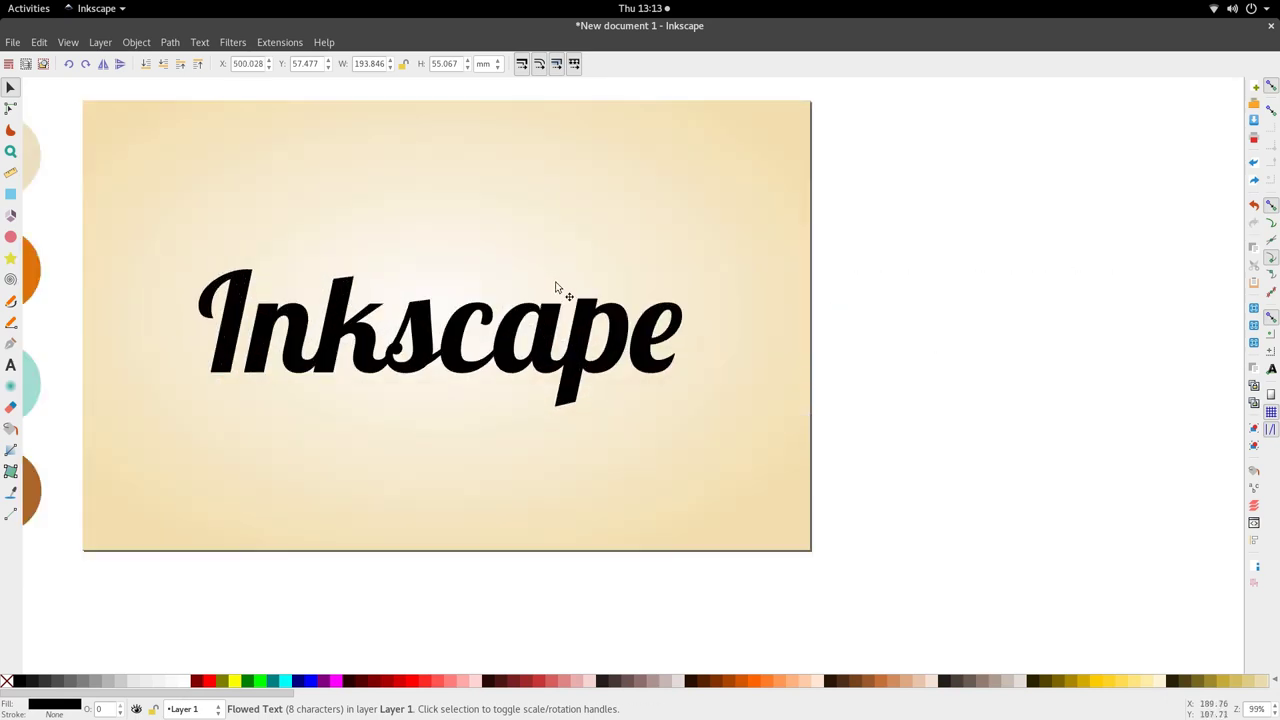
scroll(570, 360, "left", 2)
left_click(570, 357)
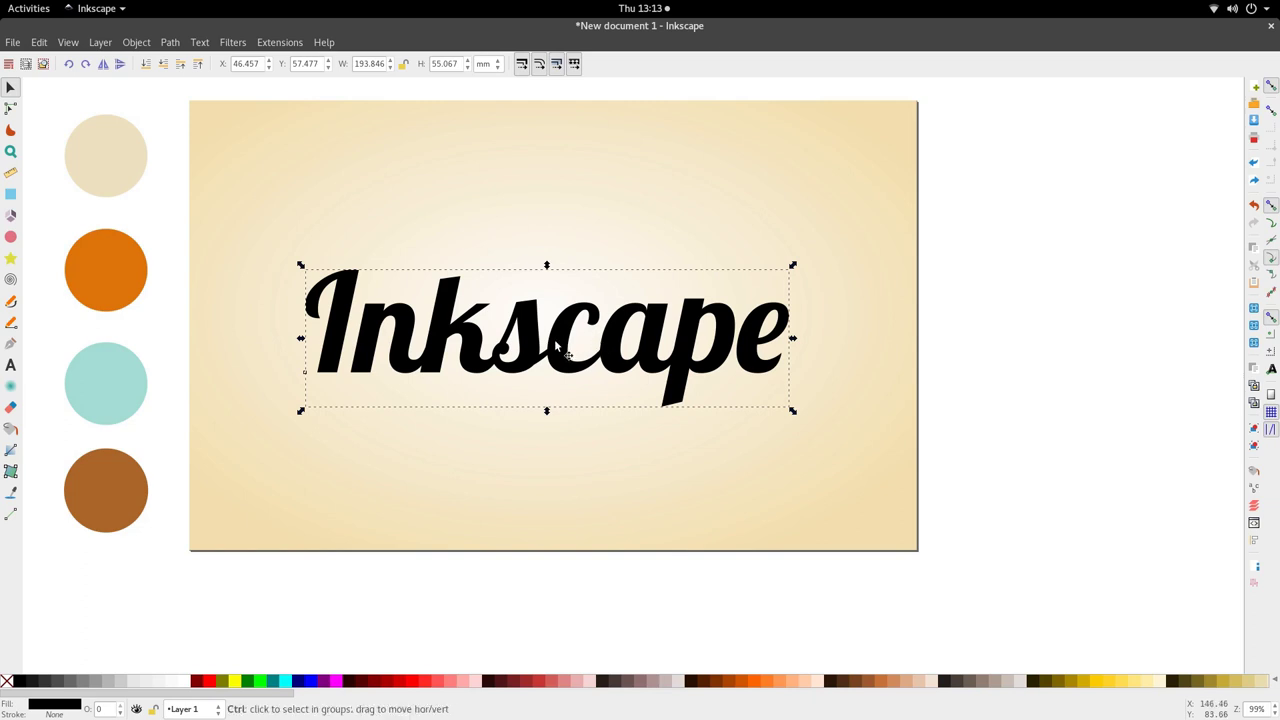
- Give the text on the page a black stroke by sampling the lettering's own colour with the Dropper tool
key("d")
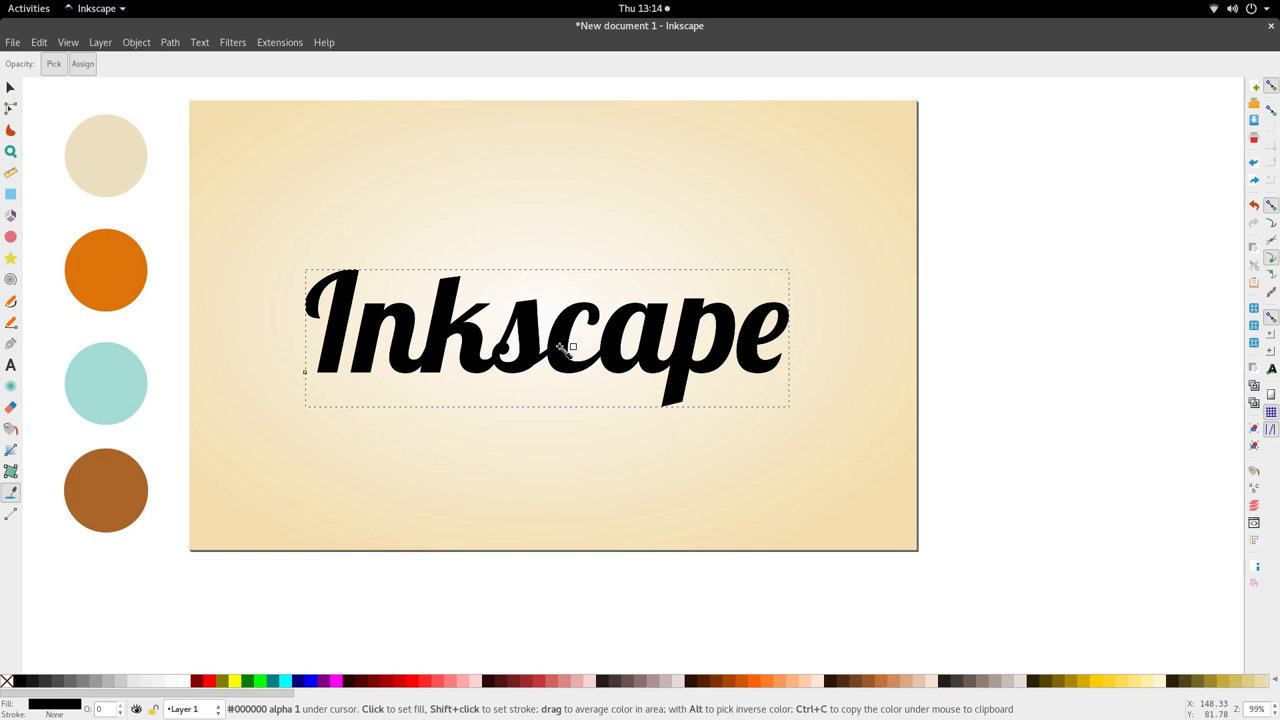
left_click(560, 346, "shift")
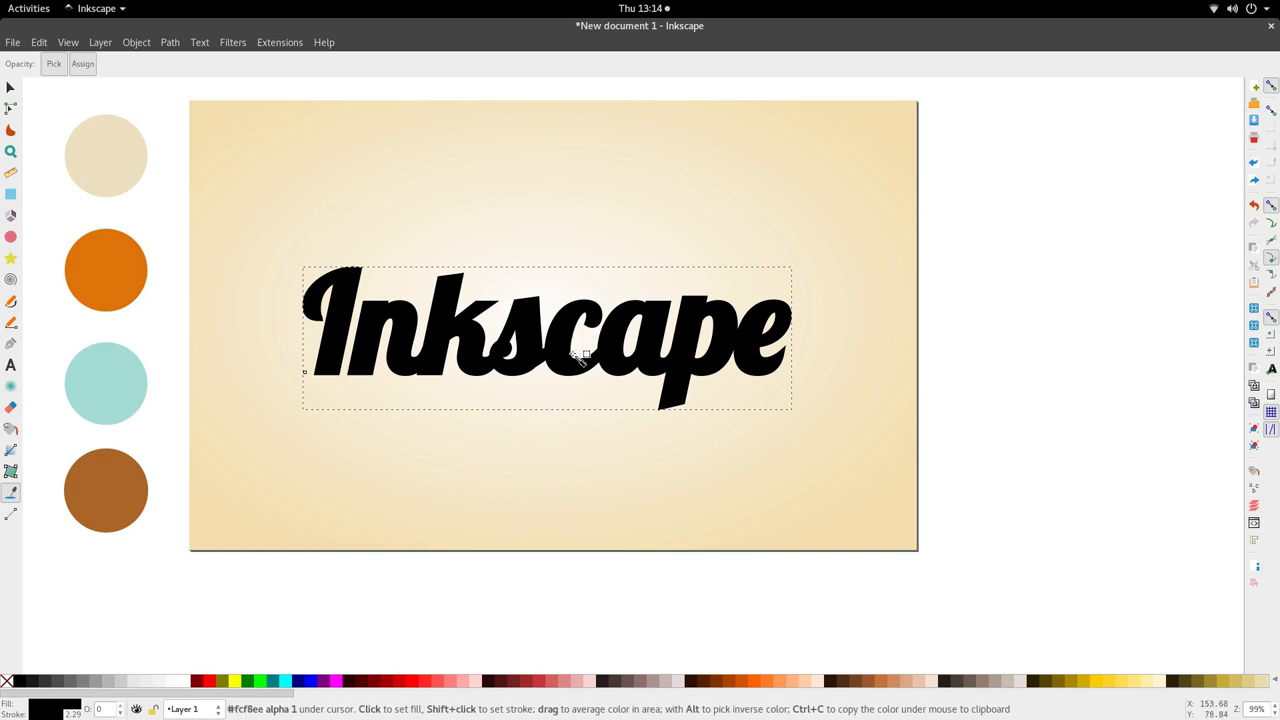
scroll(575, 358, "right", 1)
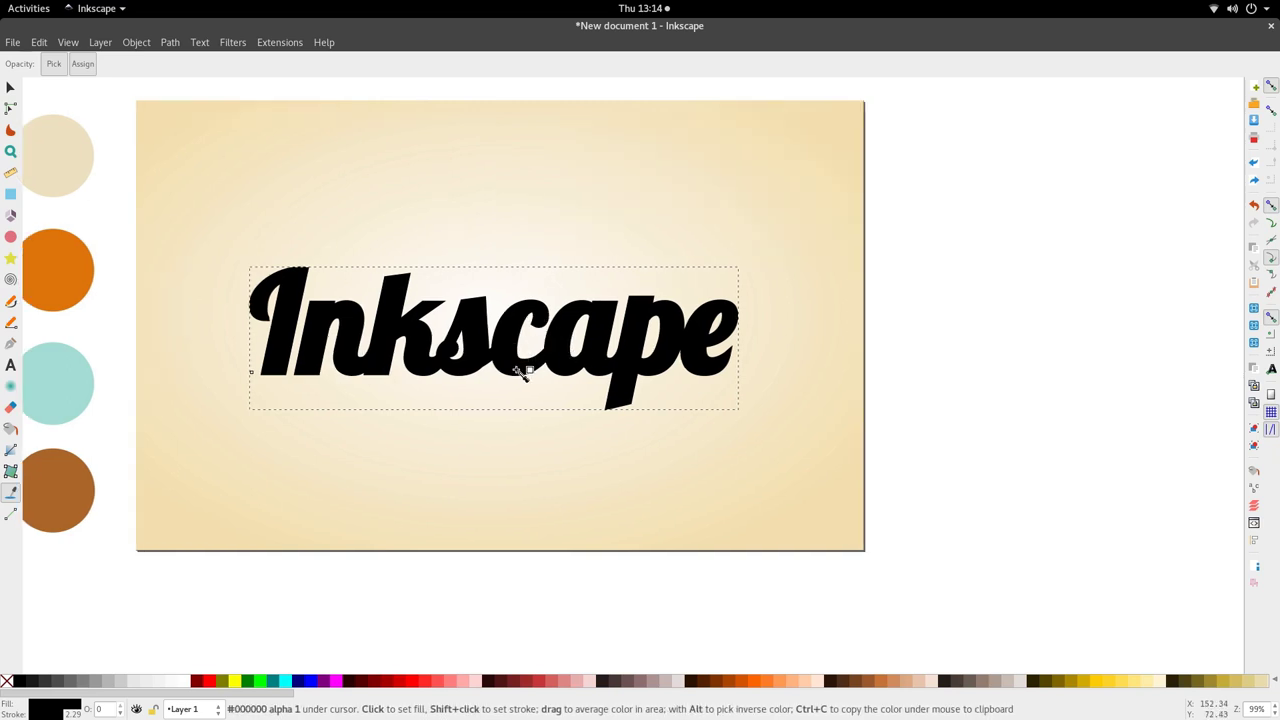
scroll(517, 368, "up", 2)
scroll(520, 373, "up", 1)
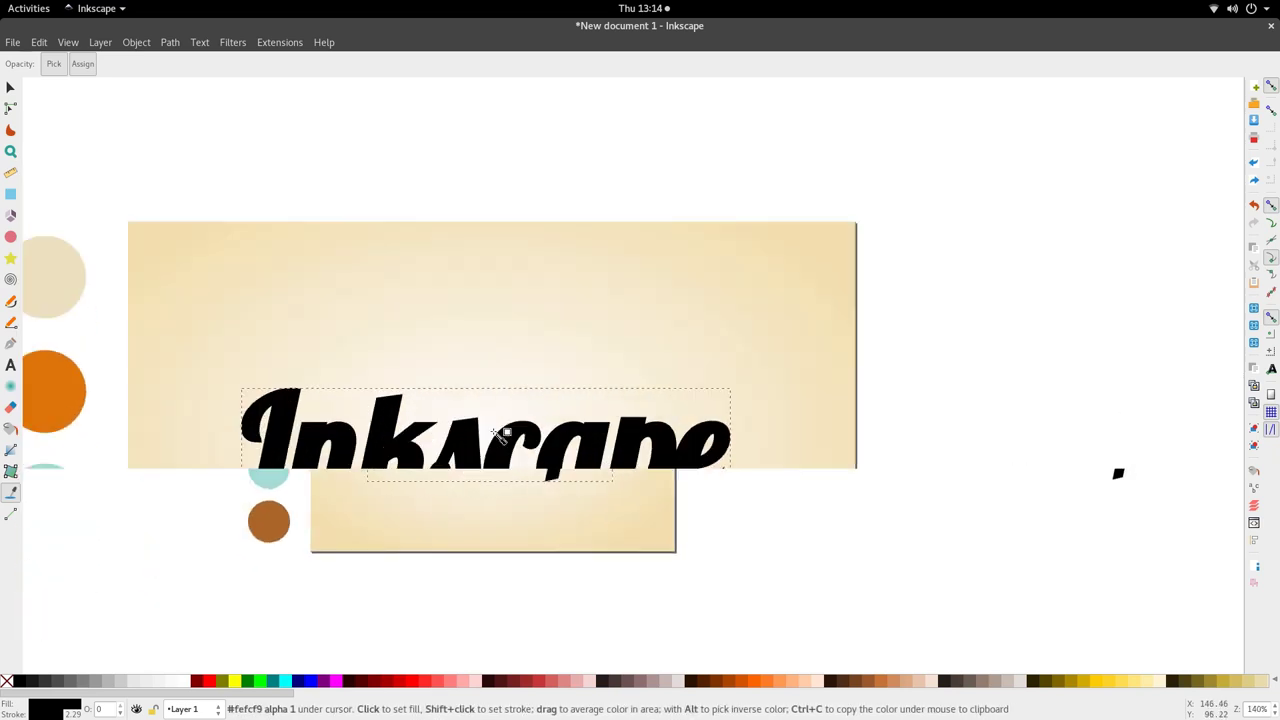
scroll(500, 432, "down", 1)
- Set the text's stroke width to 2 mm in the Fill and Stroke settings
key("s")
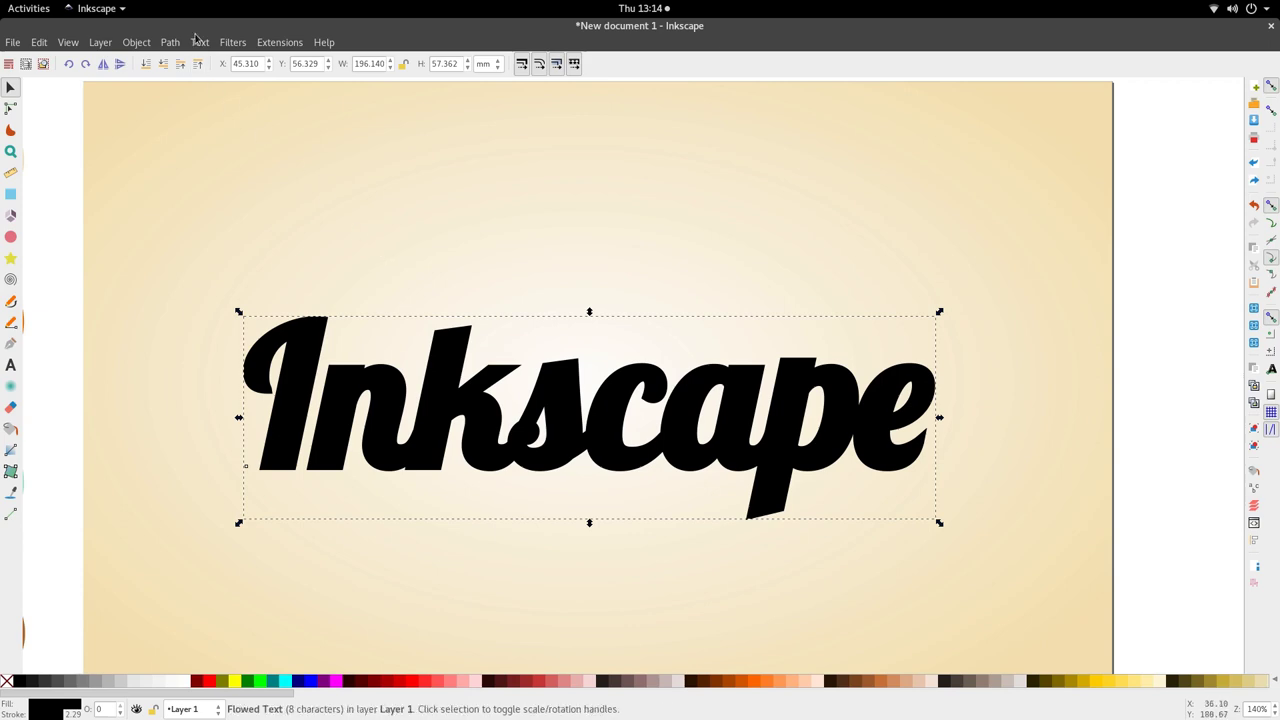
left_click(136, 42)
left_click(167, 97)
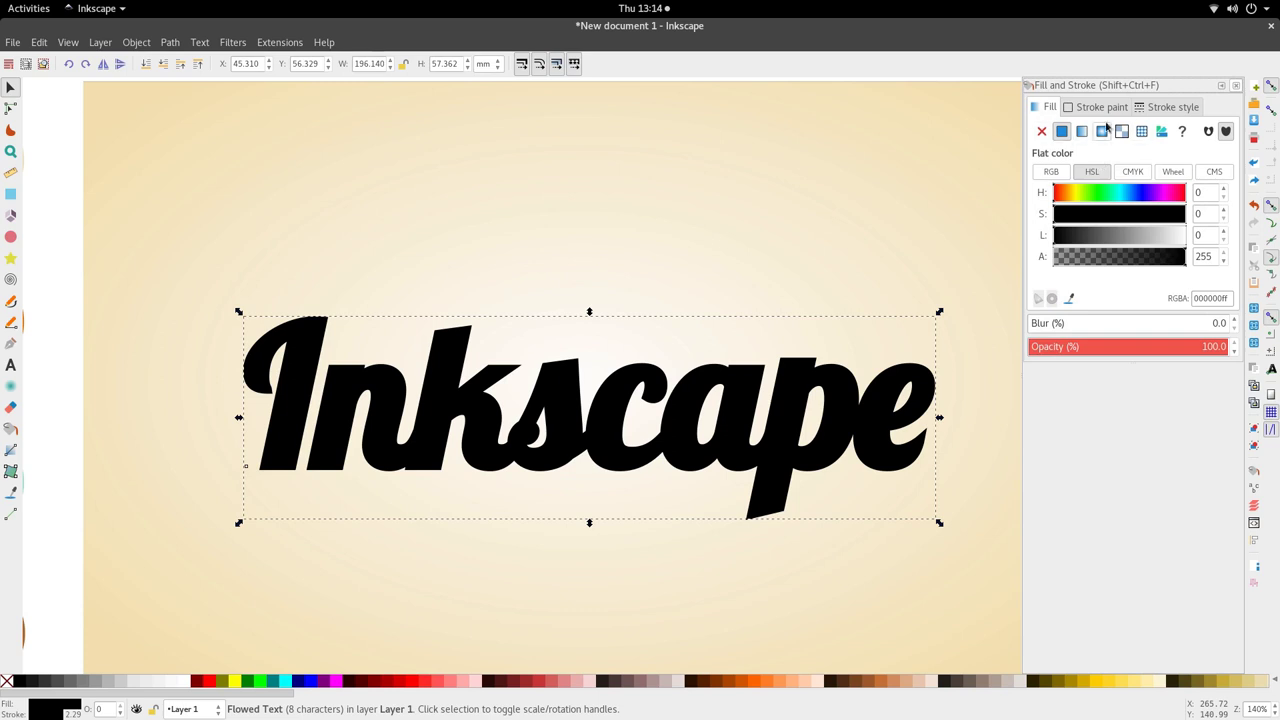
left_click(1165, 108)
left_click_drag(1124, 130, 1104, 131)
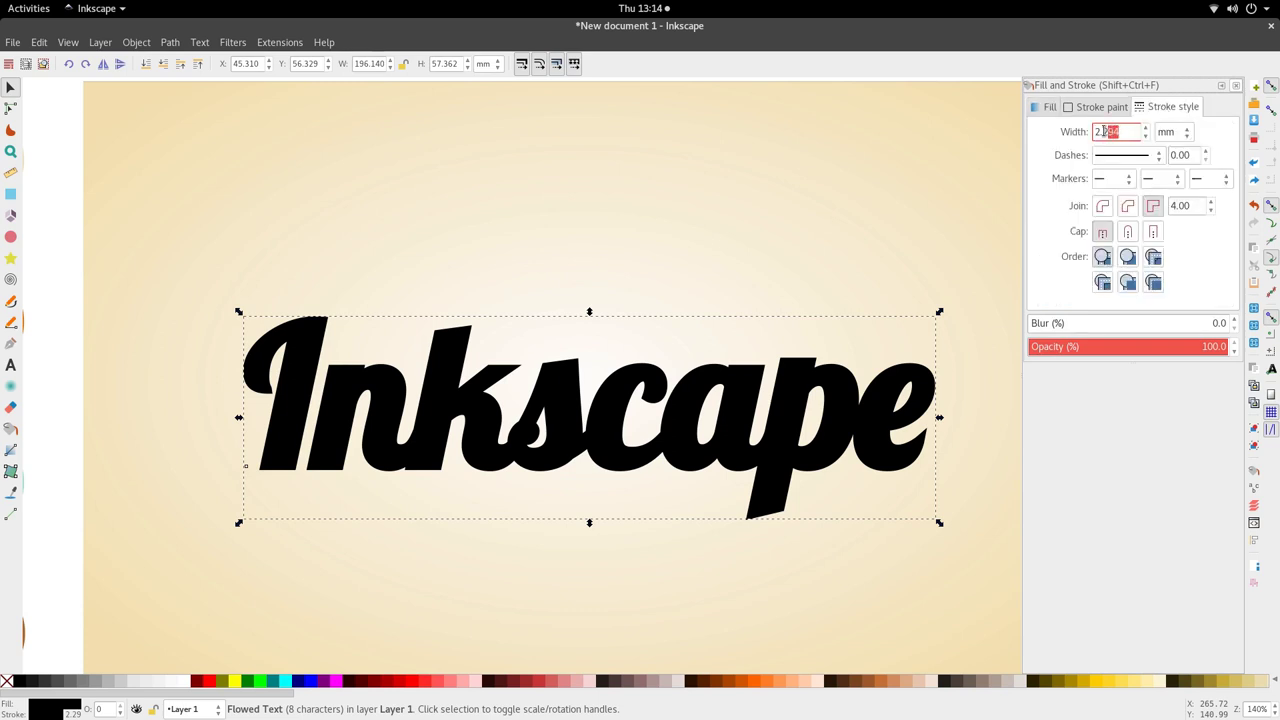
type("0")
key("Return")
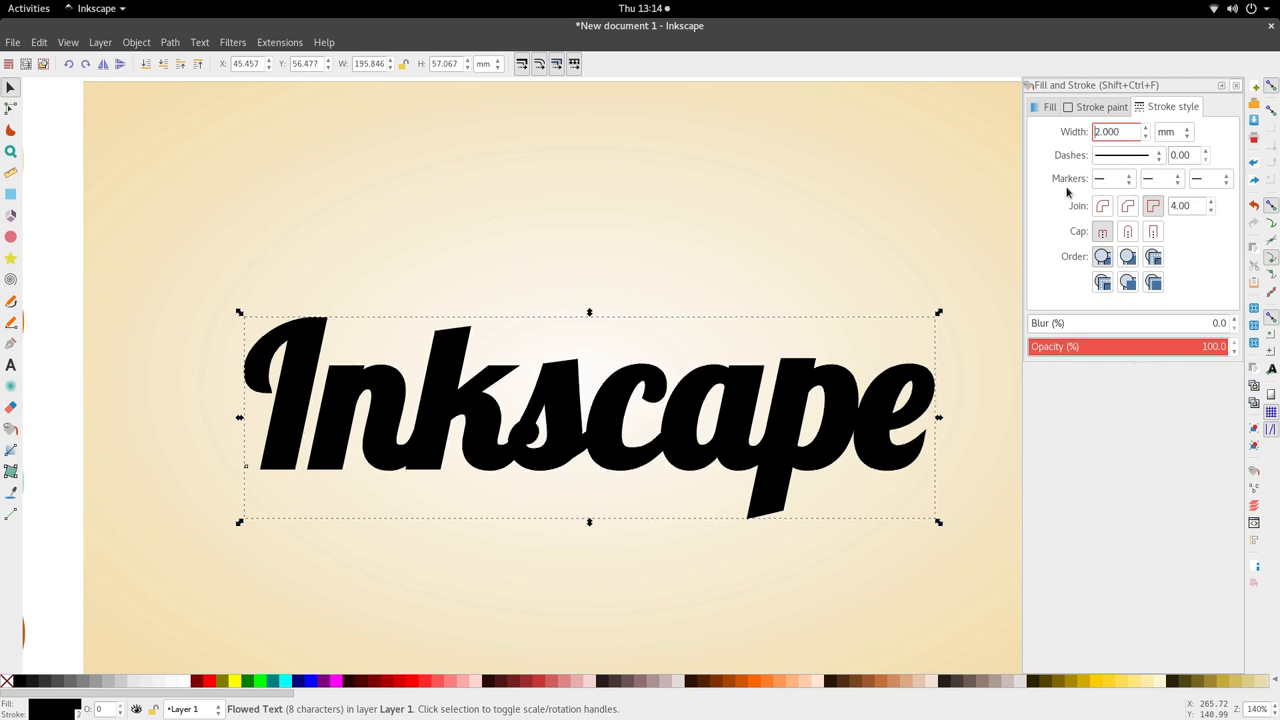
- Convert the stroked Inkscape text on the page from an object to paths
scroll(532, 380, "down", 1)
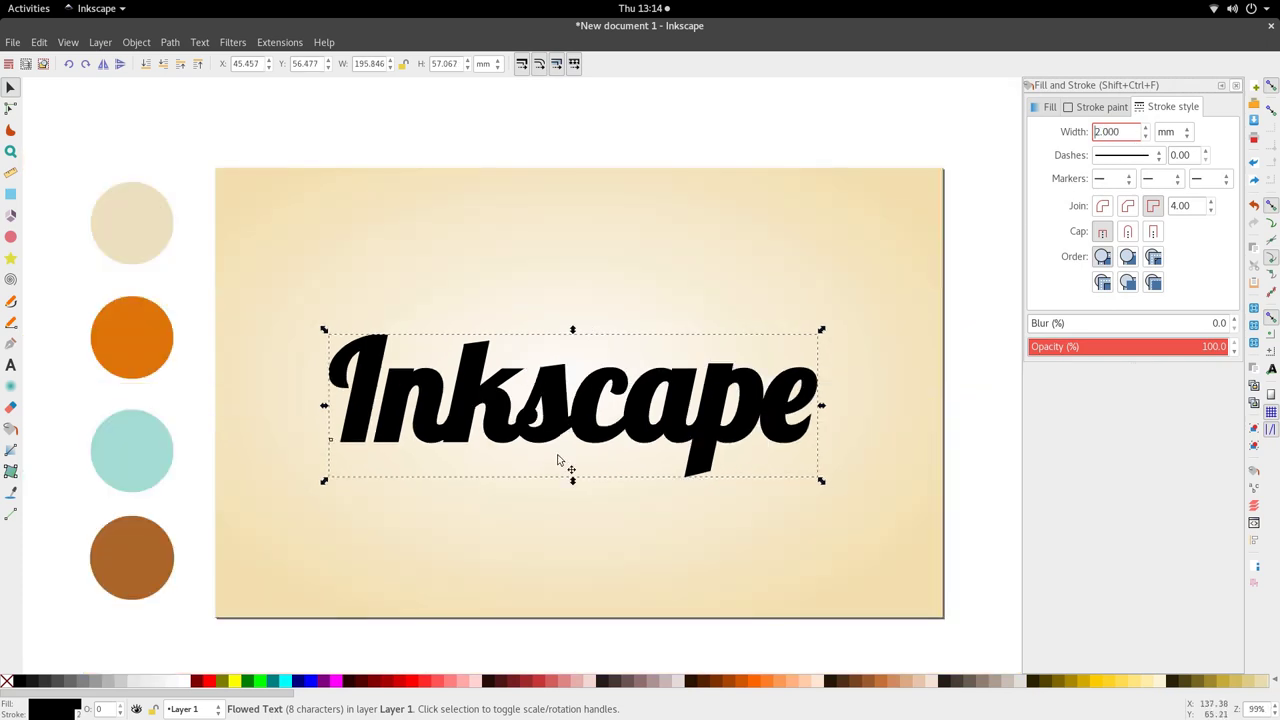
scroll(566, 449, "up", 2)
left_click(541, 415)
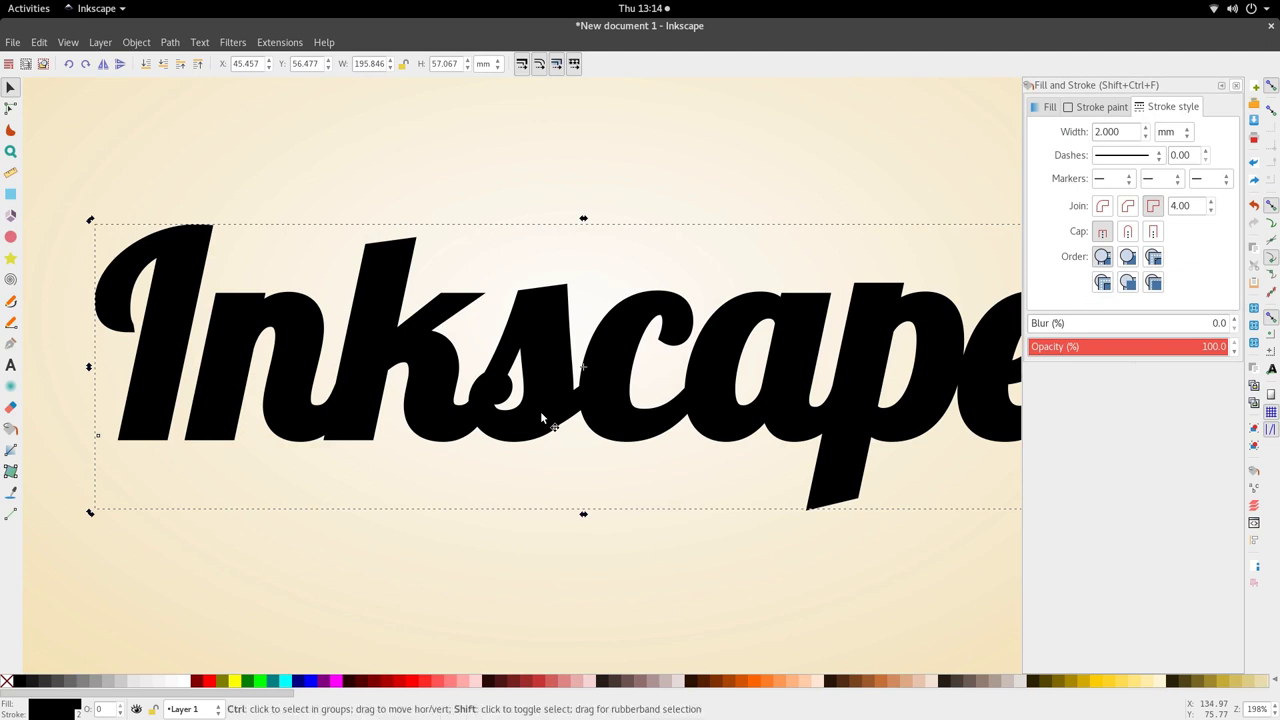
left_click(170, 42)
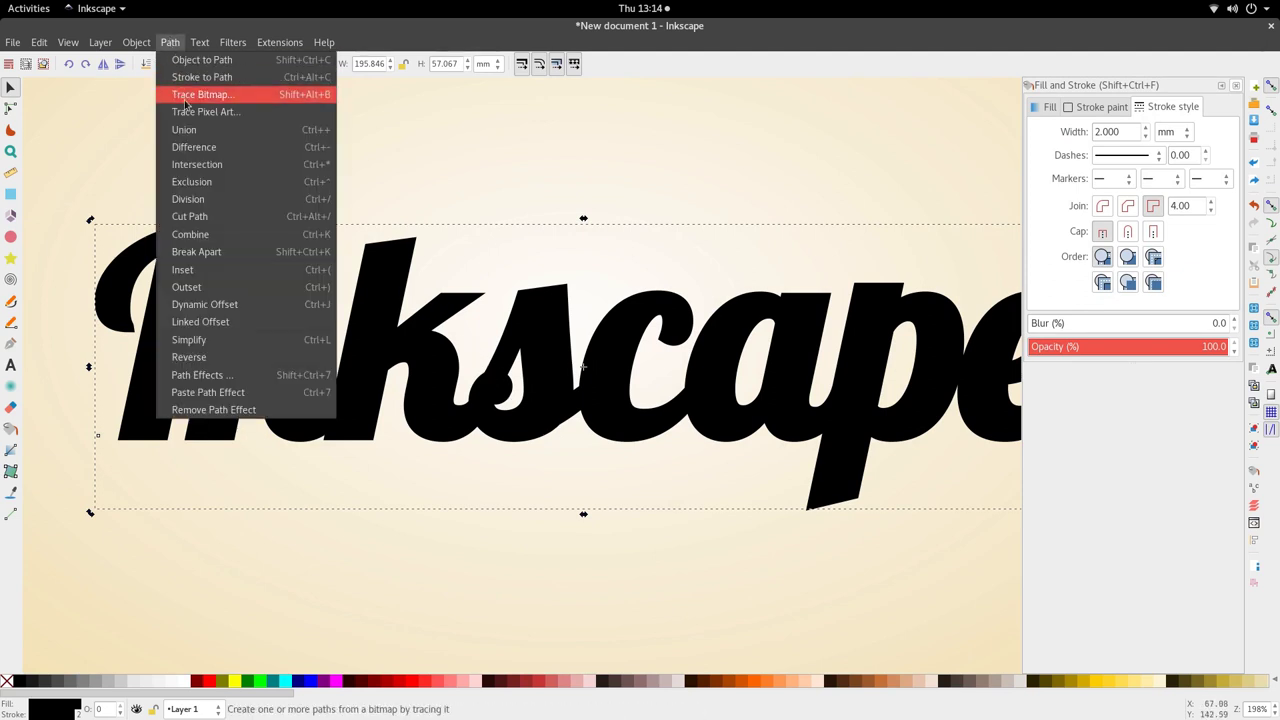
left_click(228, 62)
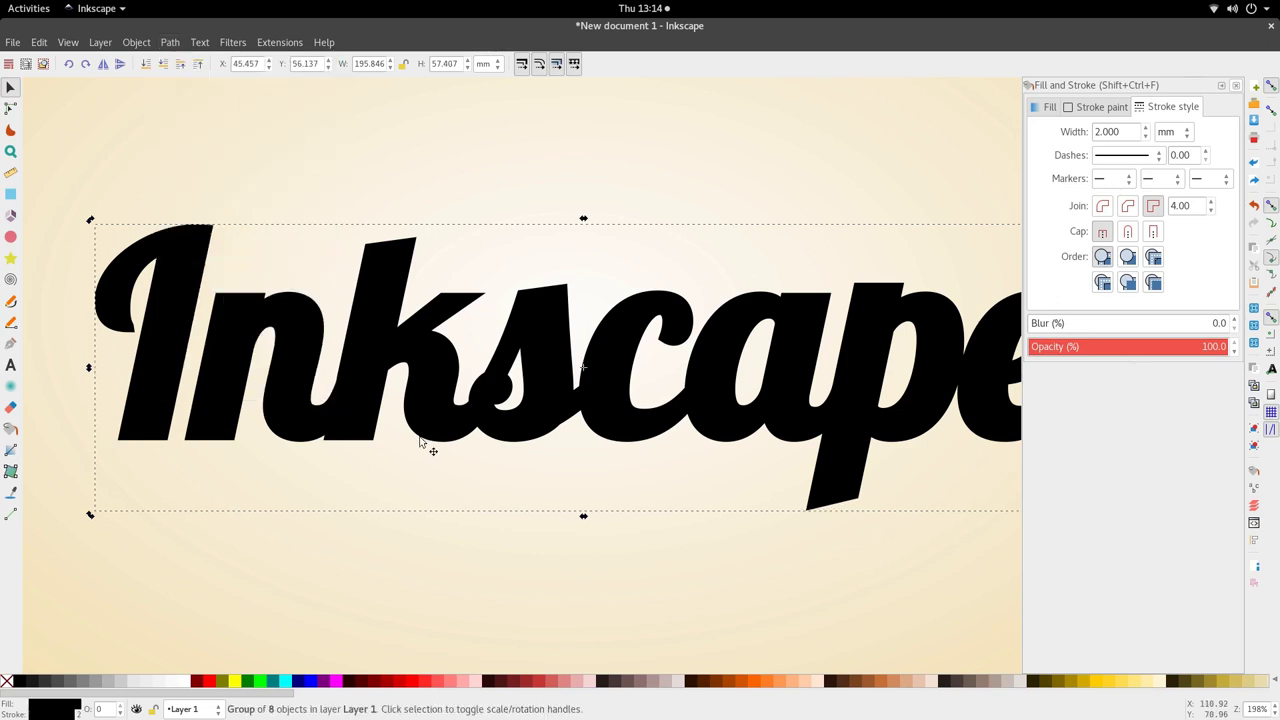
- Select all eight letters inside the group and convert their strokes to paths
left_click(370, 439)
double_click(365, 438)
left_click(307, 440)
left_click(165, 440, "shift")
left_click(372, 437, "shift")
left_click(523, 437, "shift")
left_click(686, 443, "shift")
left_click(745, 437, "shift")
left_click(852, 458, "shift")
left_click(990, 437, "shift")
left_click(168, 44)
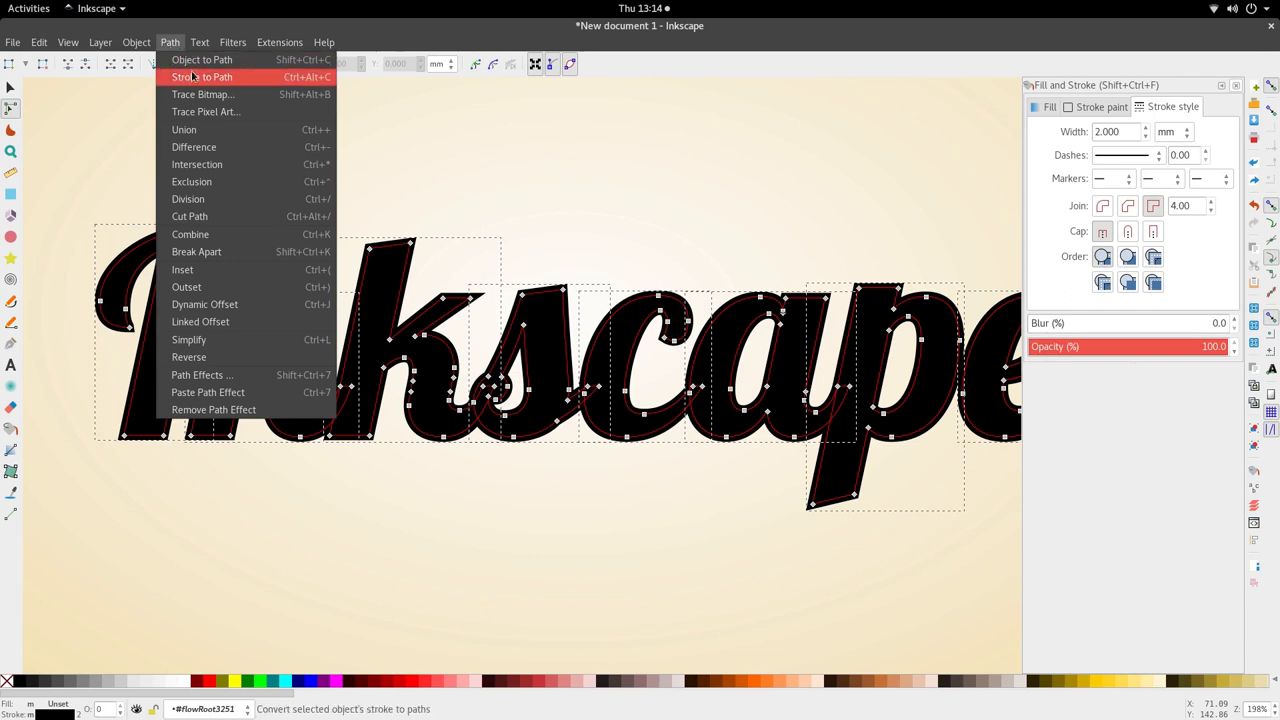
left_click(247, 79)
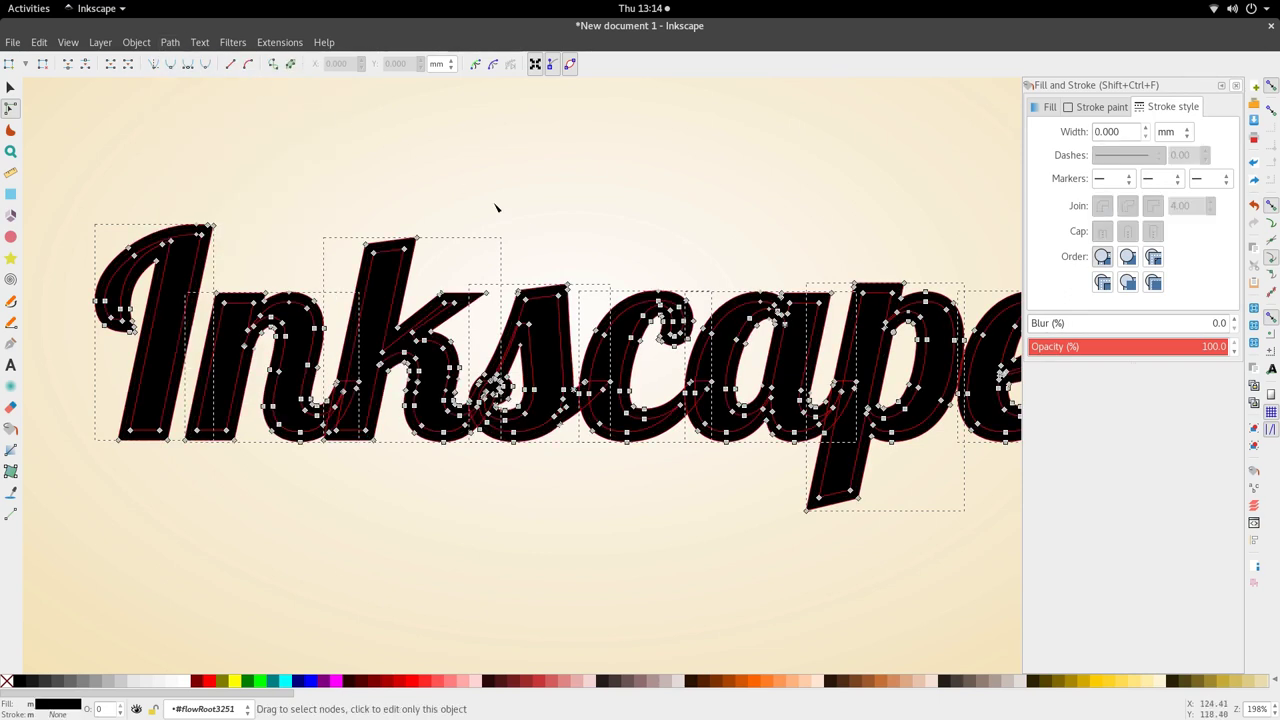
- Examine the nodes and outlines of the converted letters up close and across the whole word
scroll(523, 220, "down", 1)
scroll(385, 364, "up", 2)
key("s")
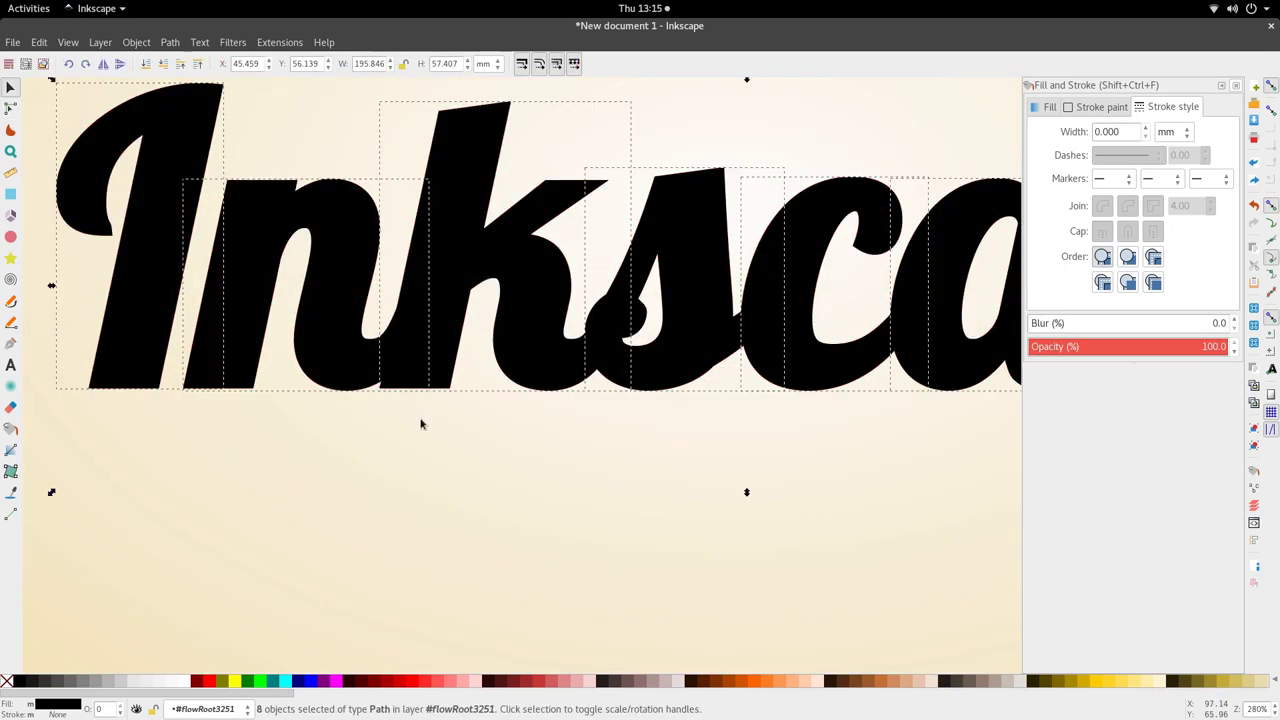
key("n")
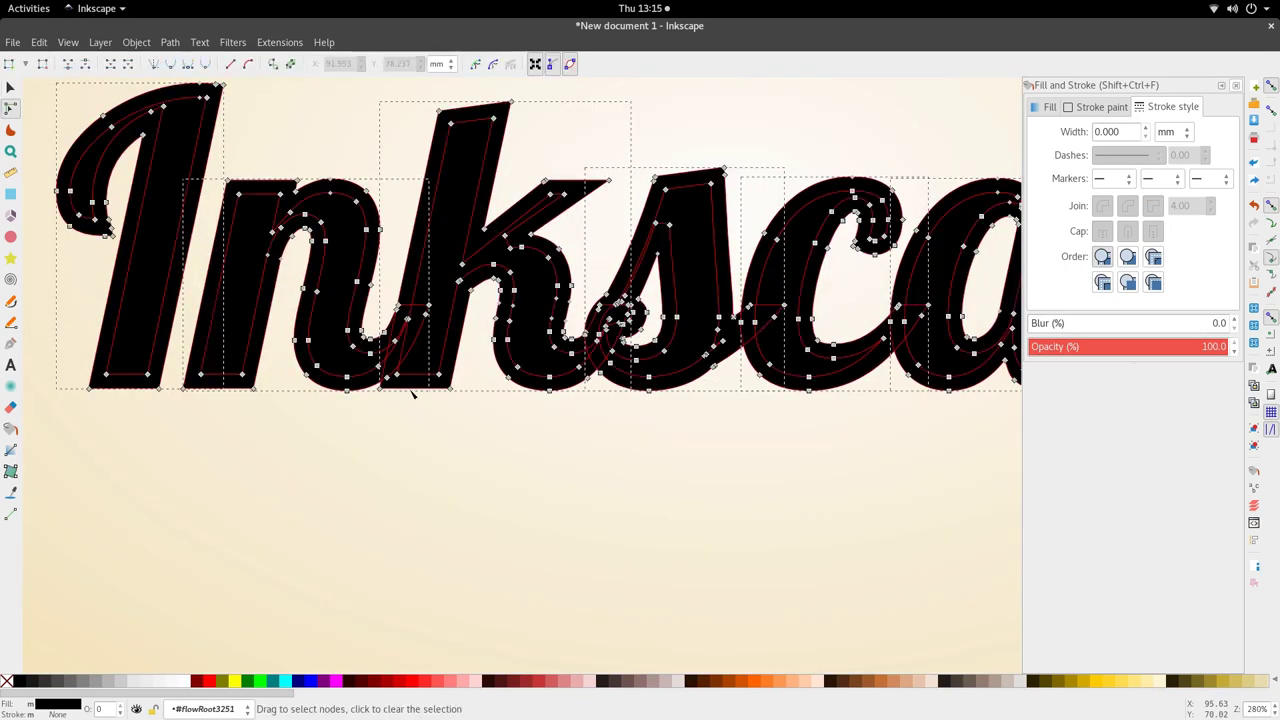
scroll(487, 290, "down", 2)
scroll(487, 290, "down", 1)
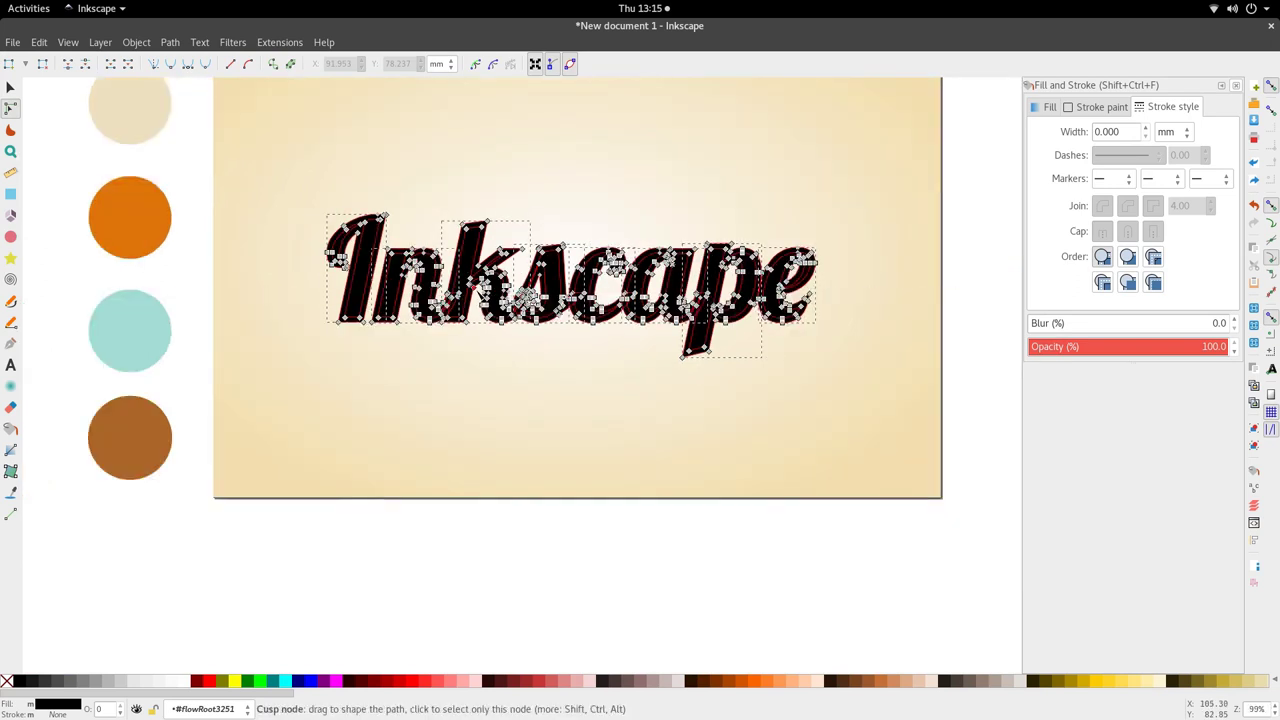
key("s")
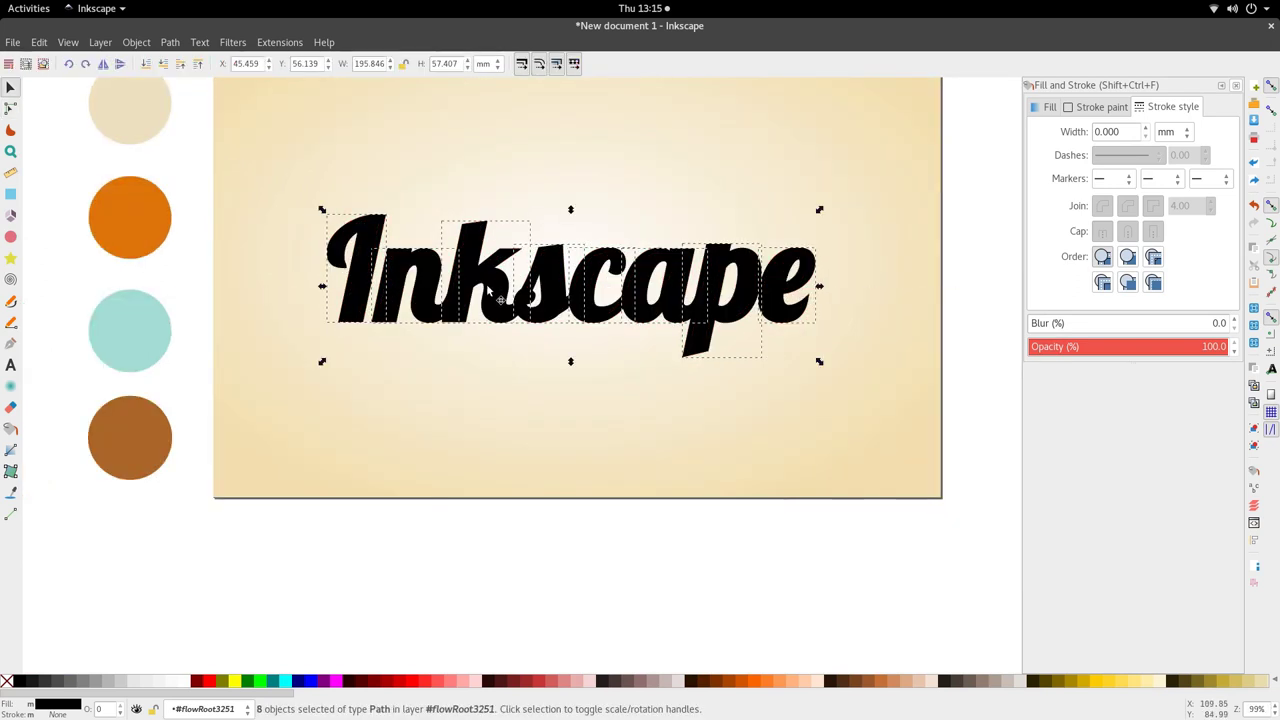
scroll(487, 288, "up", 1)
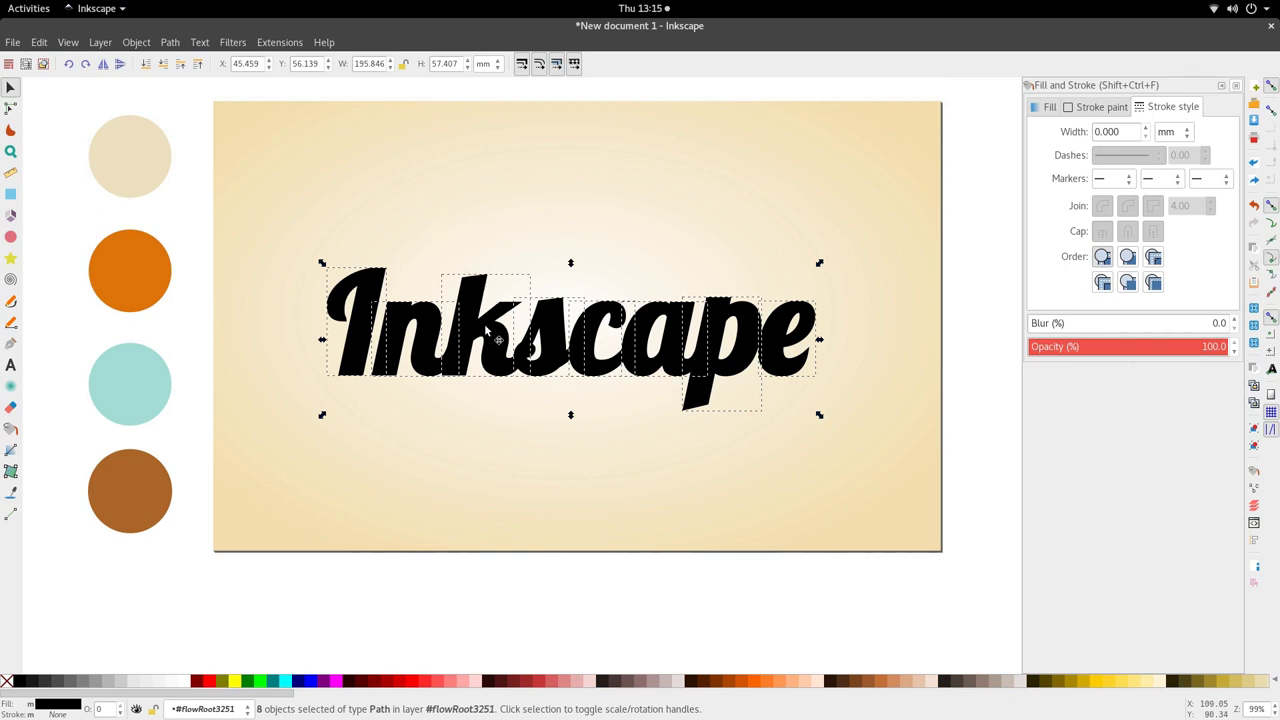
- Union the eight selected letter outlines into one path
left_click(168, 42)
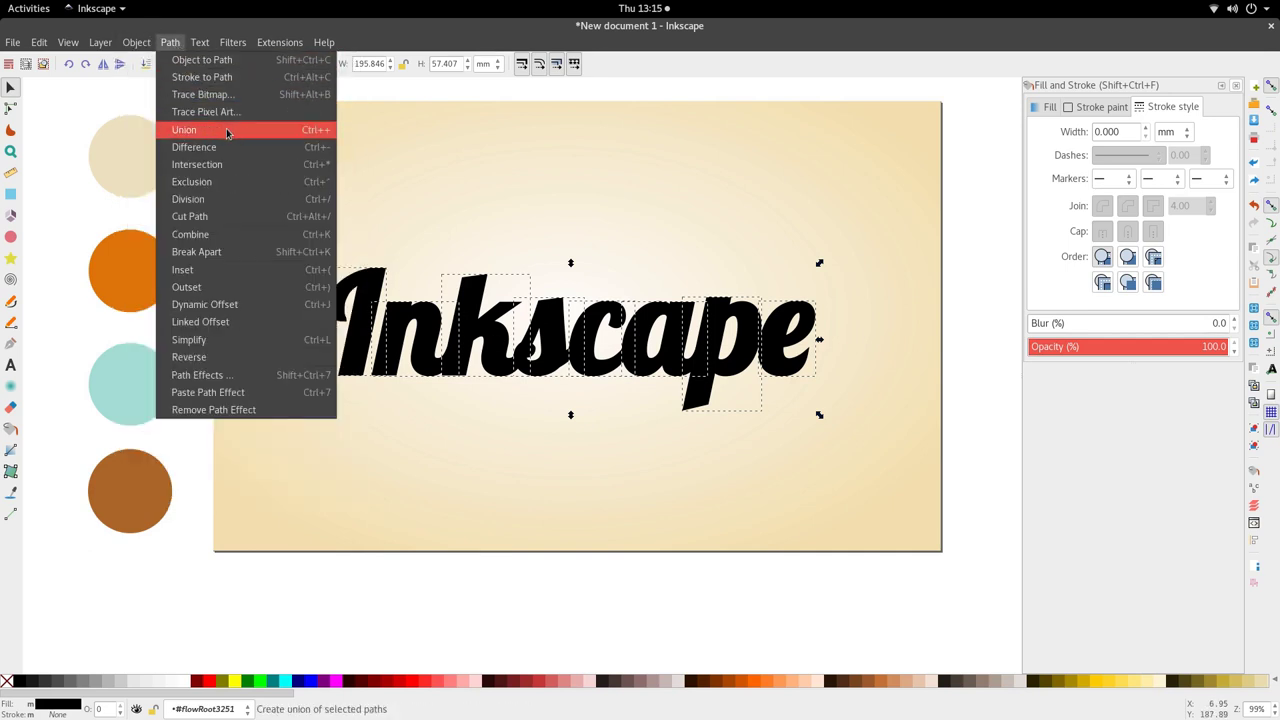
left_click(256, 130)
left_click_drag(557, 341, 557, 478)
key("ctrl+z")
- Move the merged outline down off the solid lettering and examine its nodes
left_click_drag(543, 329, 545, 500)
key("n")
scroll(546, 486, "up", 3)
scroll(530, 470, "down", 5)
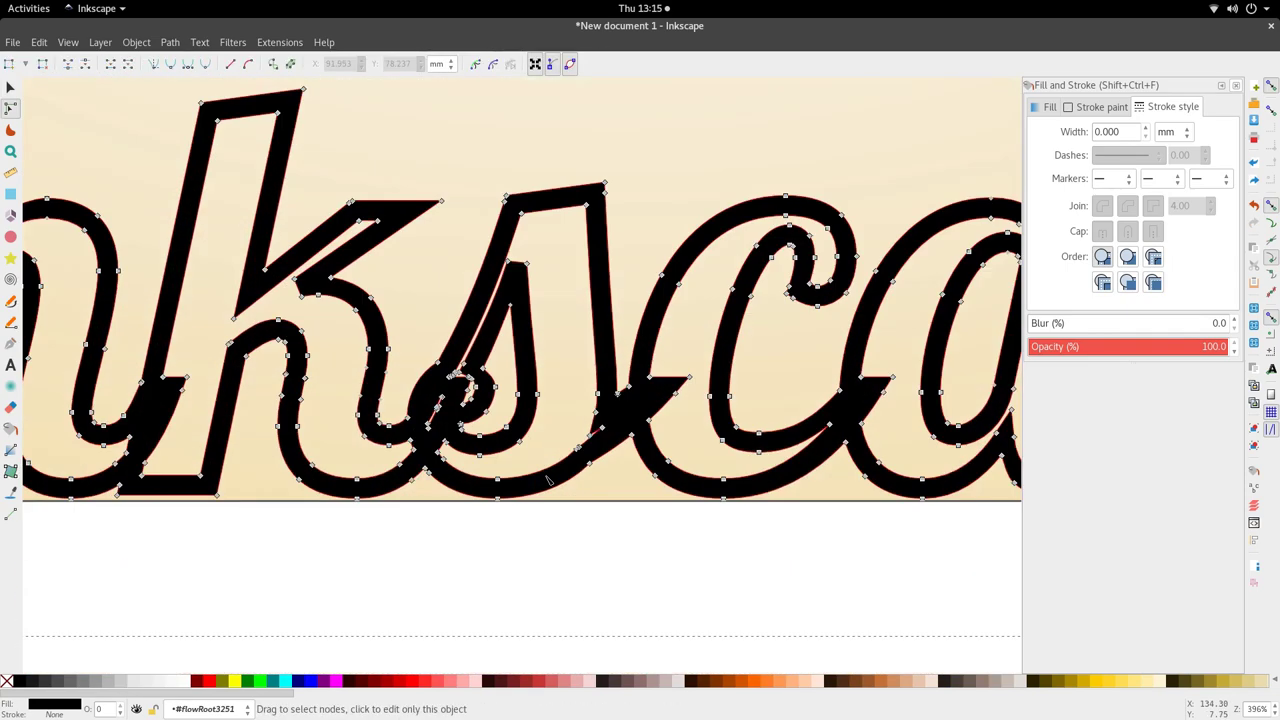
scroll(548, 466, "down", 2)
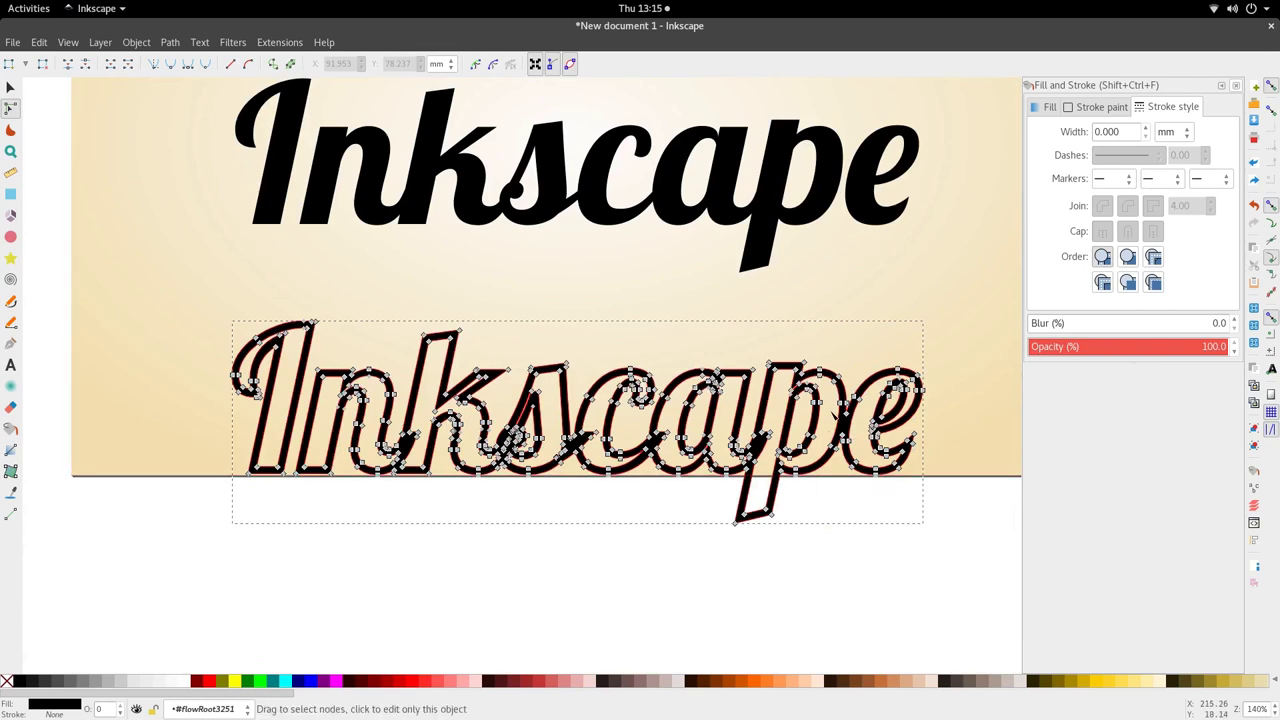
scroll(387, 452, "down", 2)
- Move the merged outline back up so it sits exactly over the solid lettering
key("s")
key("s")
left_click_drag(488, 425, 490, 315)
scroll(357, 345, "up", 4)
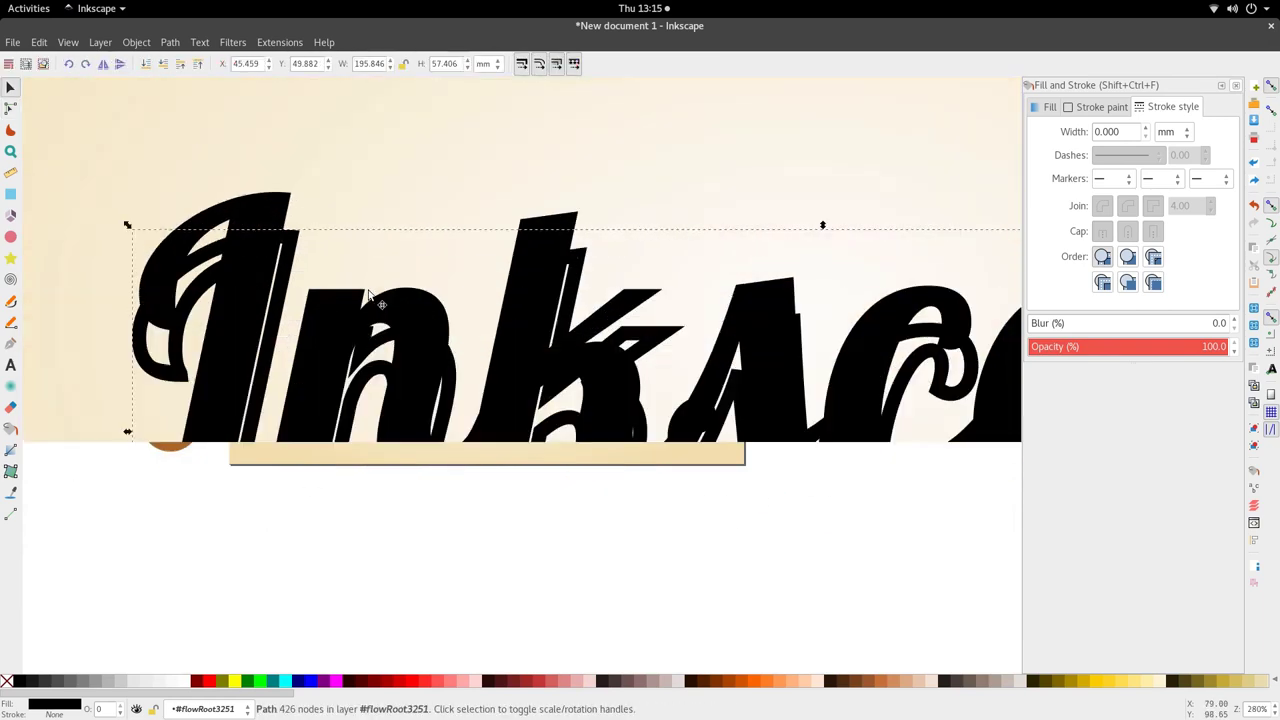
left_click_drag(357, 345, 356, 410)
scroll(356, 410, "down", 4)
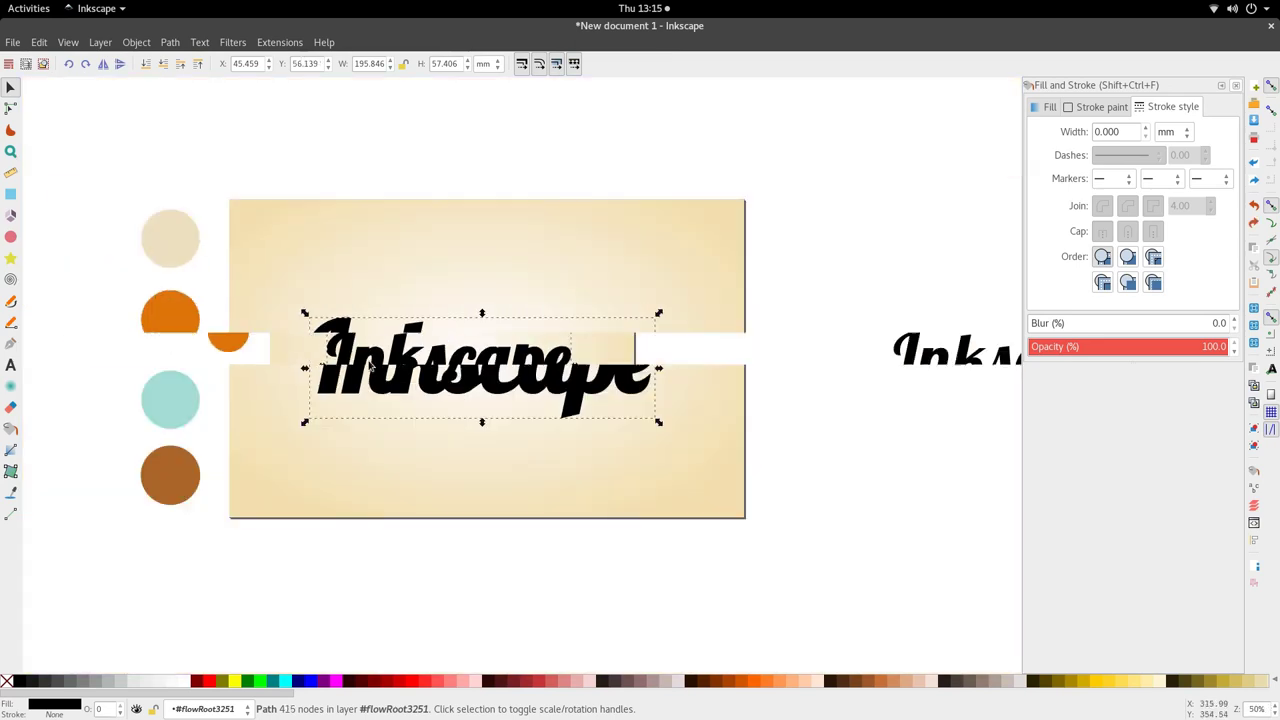
scroll(369, 363, "up", 2)
key("ctrl")
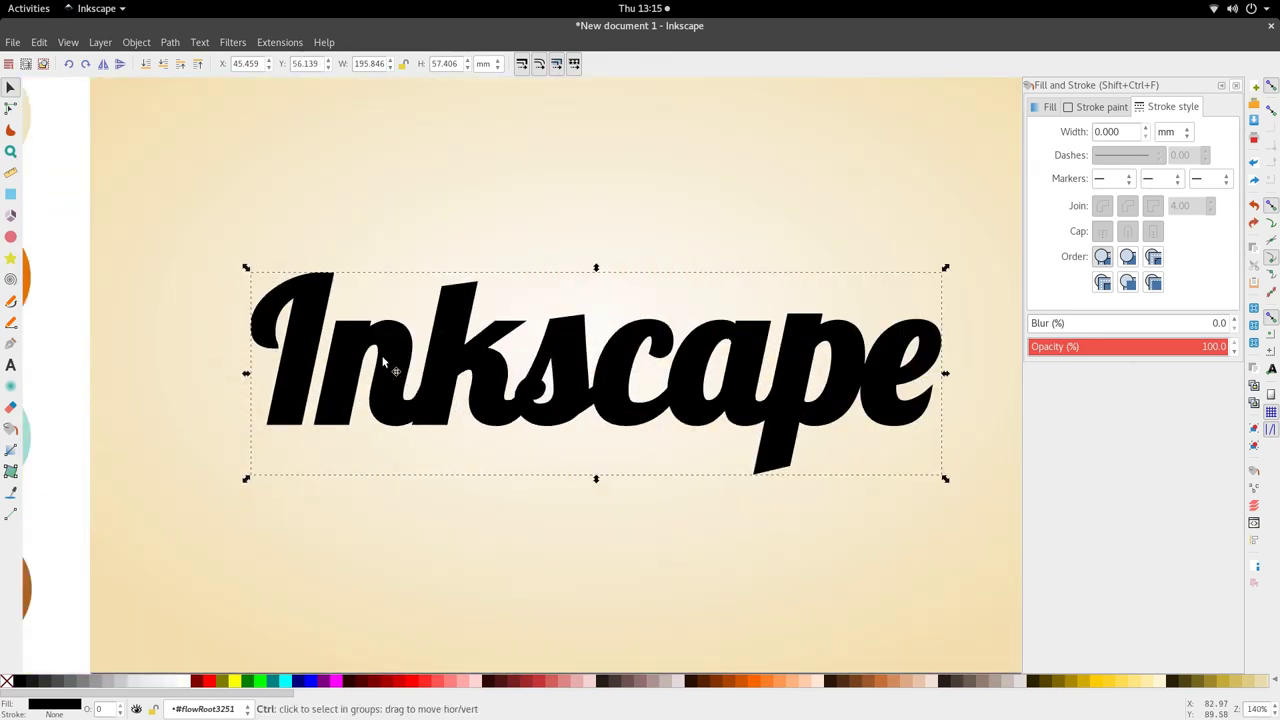
- Switch the canvas to outline display mode and examine the nodes of the merged outline
left_click(68, 42)
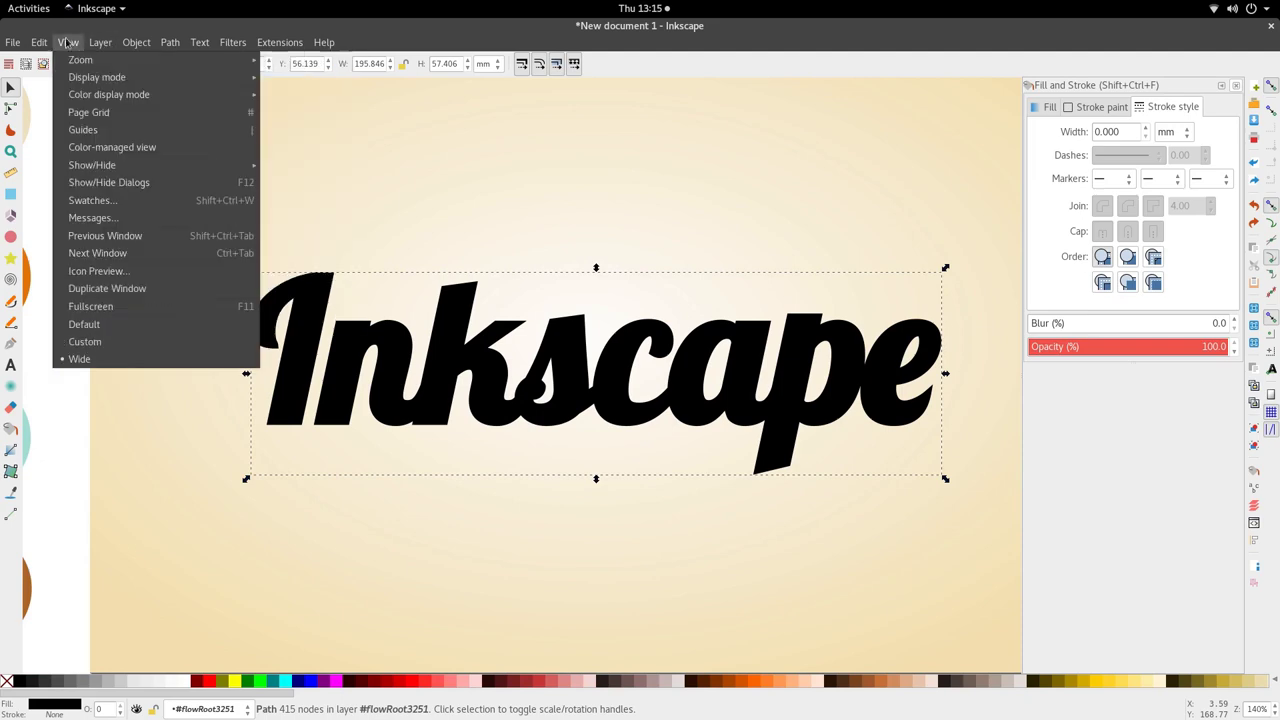
left_click(306, 129)
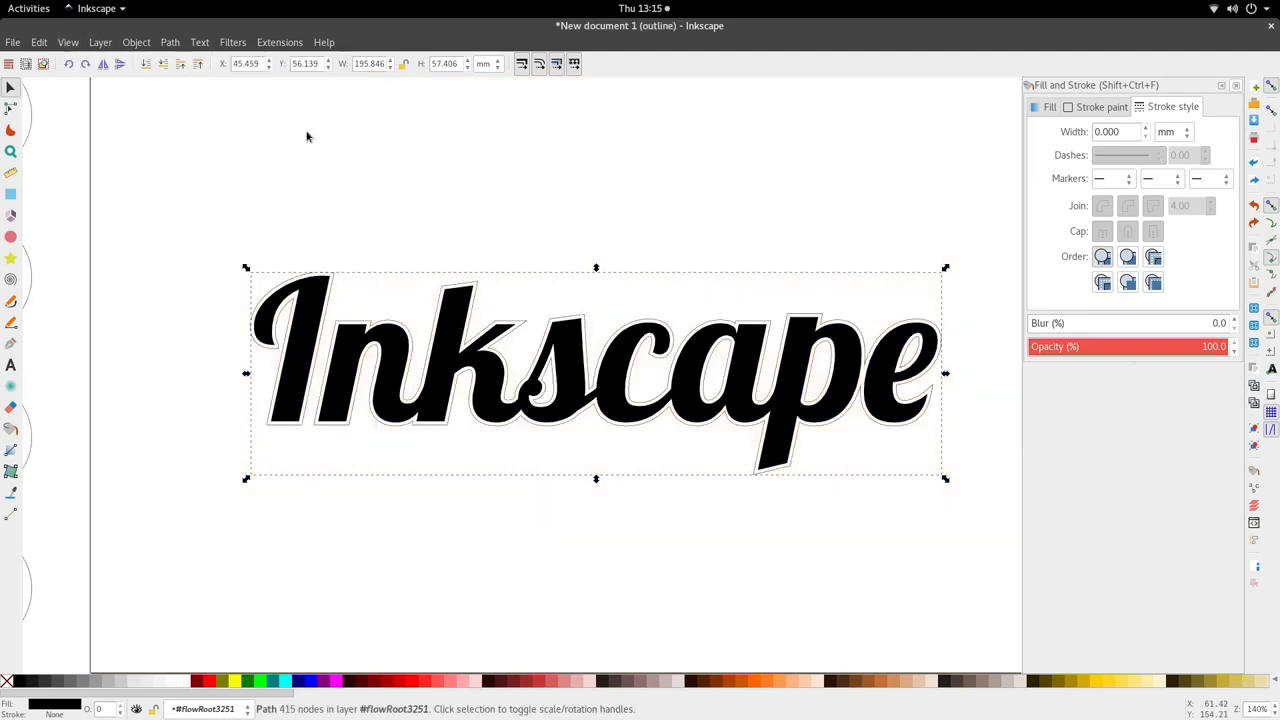
scroll(360, 350, "up", 2)
key("n")
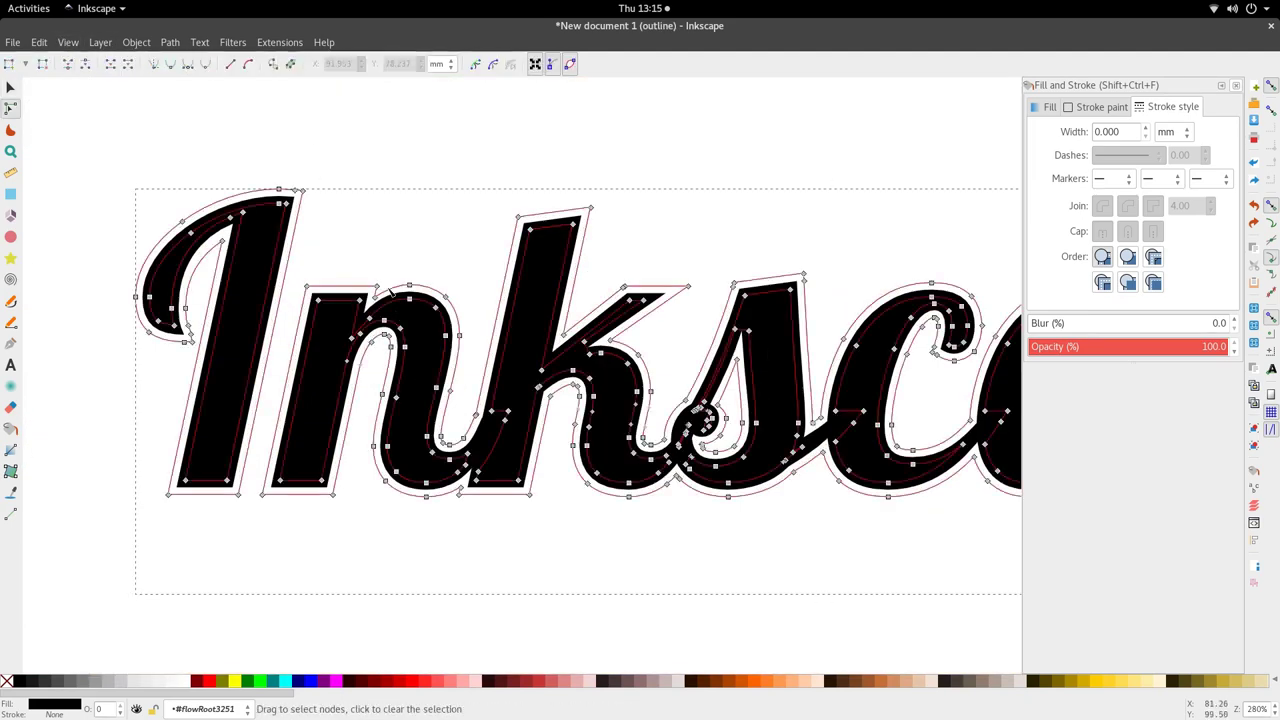
key("5")
left_click(450, 490)
scroll(423, 371, "up", 3)
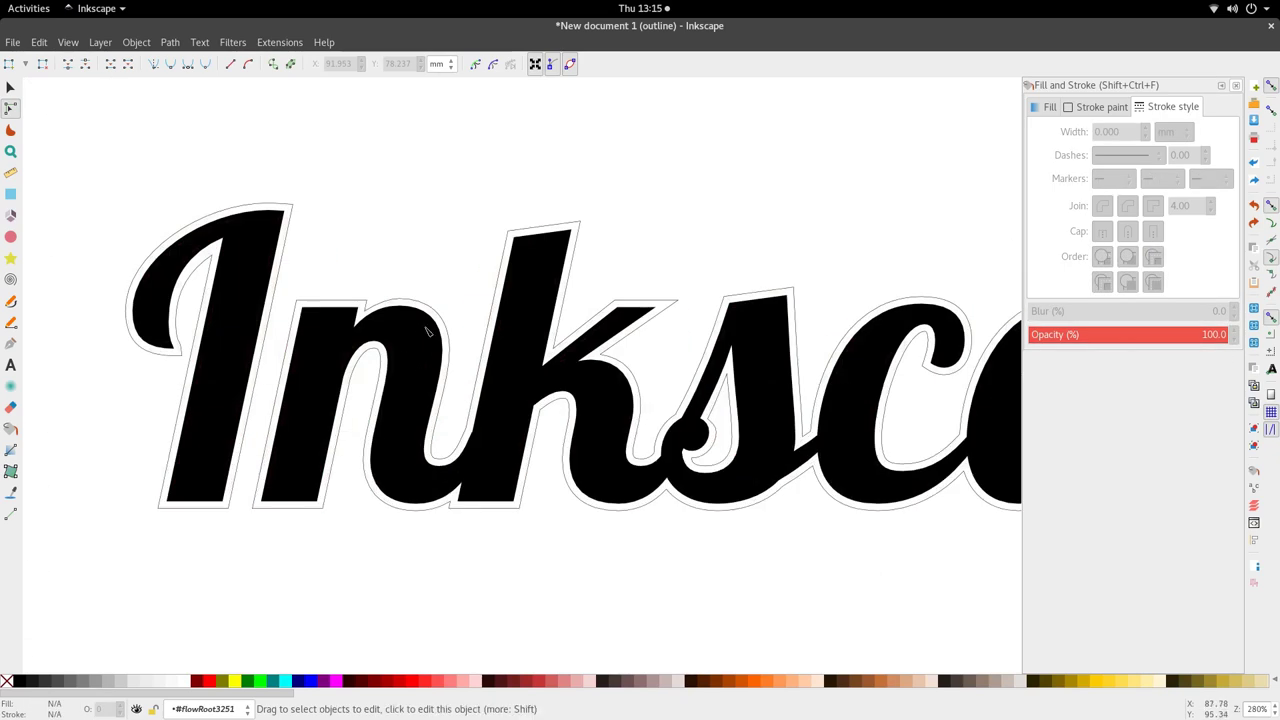
- Select the solid "Inkscape" Lobster text object and convert it to paths
left_click(414, 362)
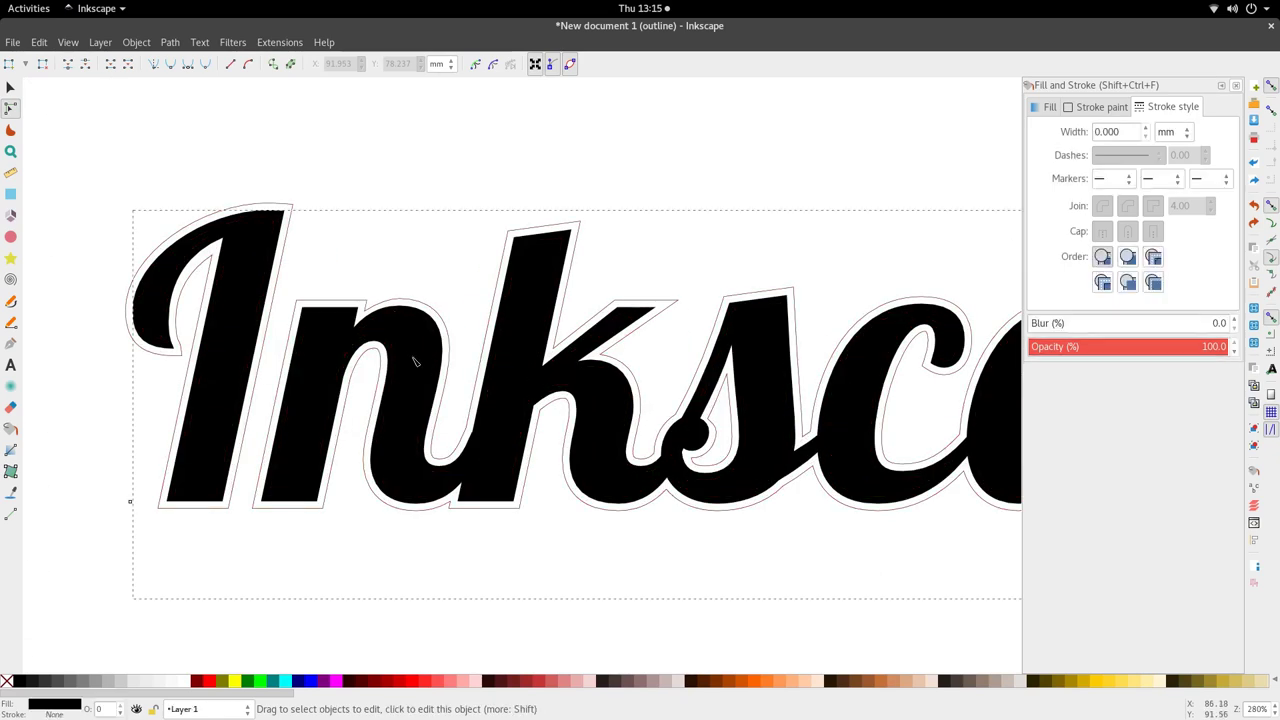
scroll(487, 383, "down", 4)
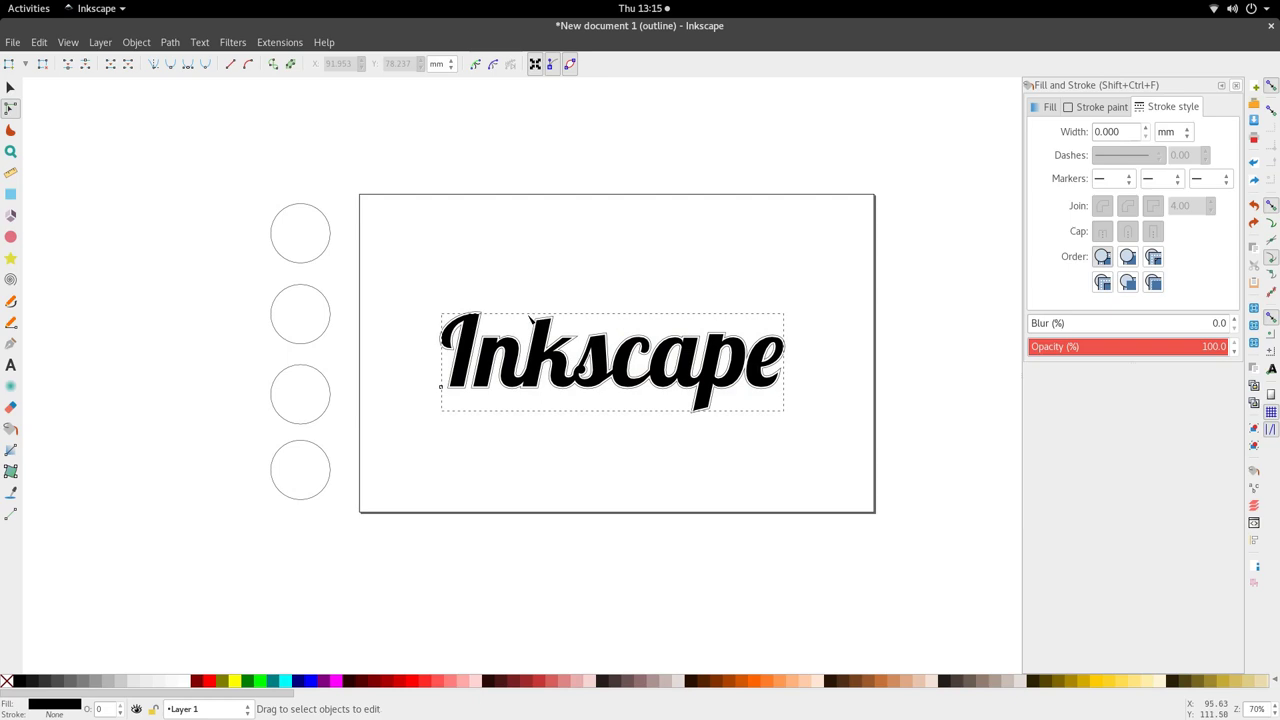
scroll(522, 330, "up", 4)
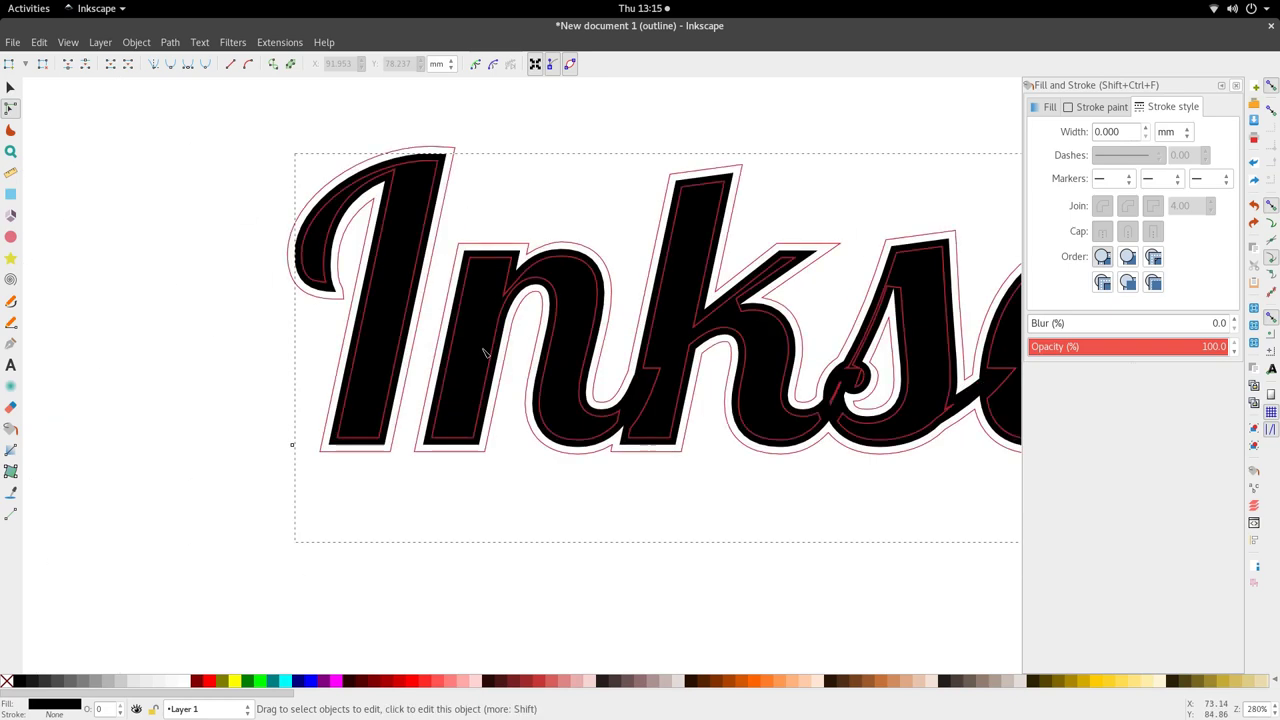
key("t")
left_click(480, 363)
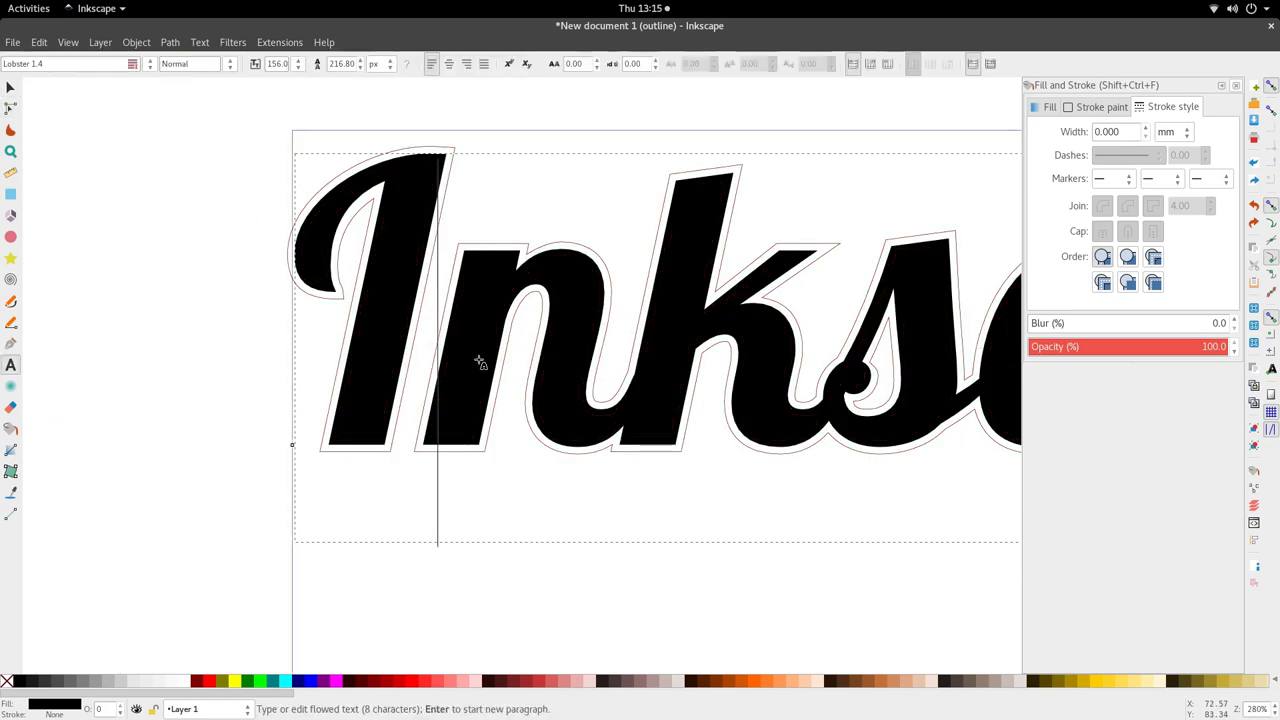
left_click(10, 87)
key("shift+ctrl+c")
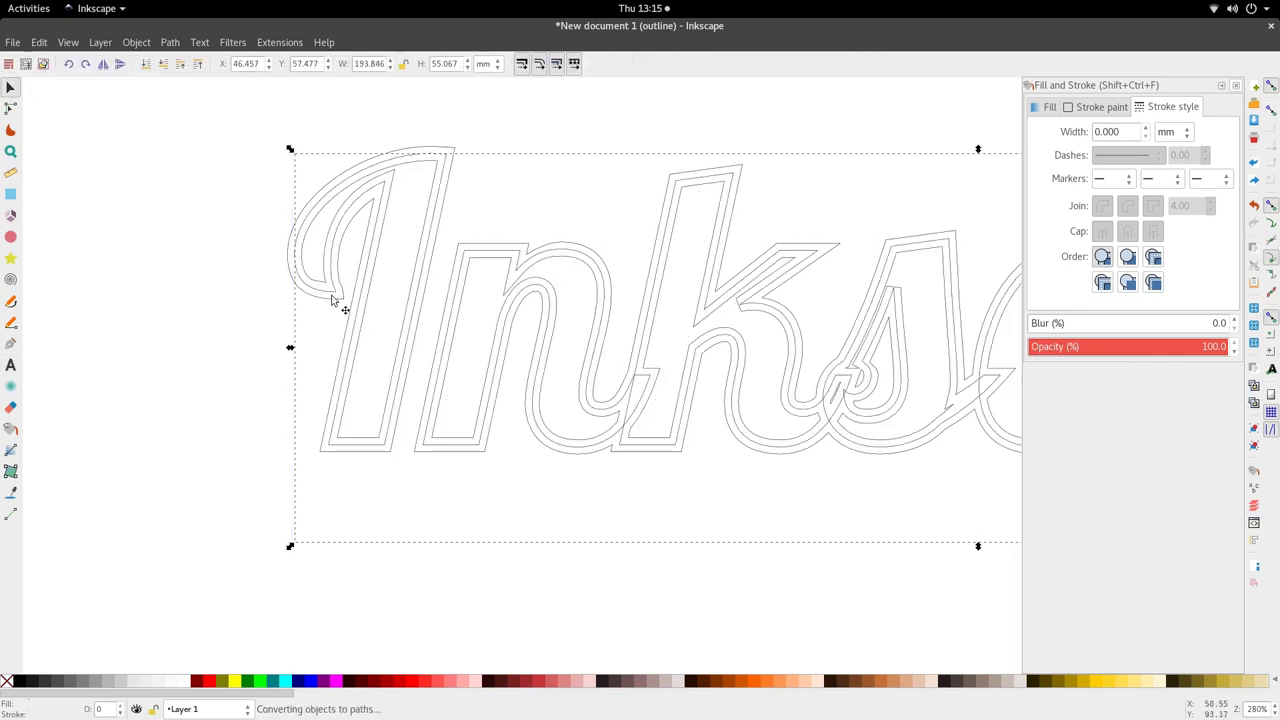
- Inspect the converted lettering group and the thick outline around it in outline display
key("Escape")
key("ctrl+KP_5")
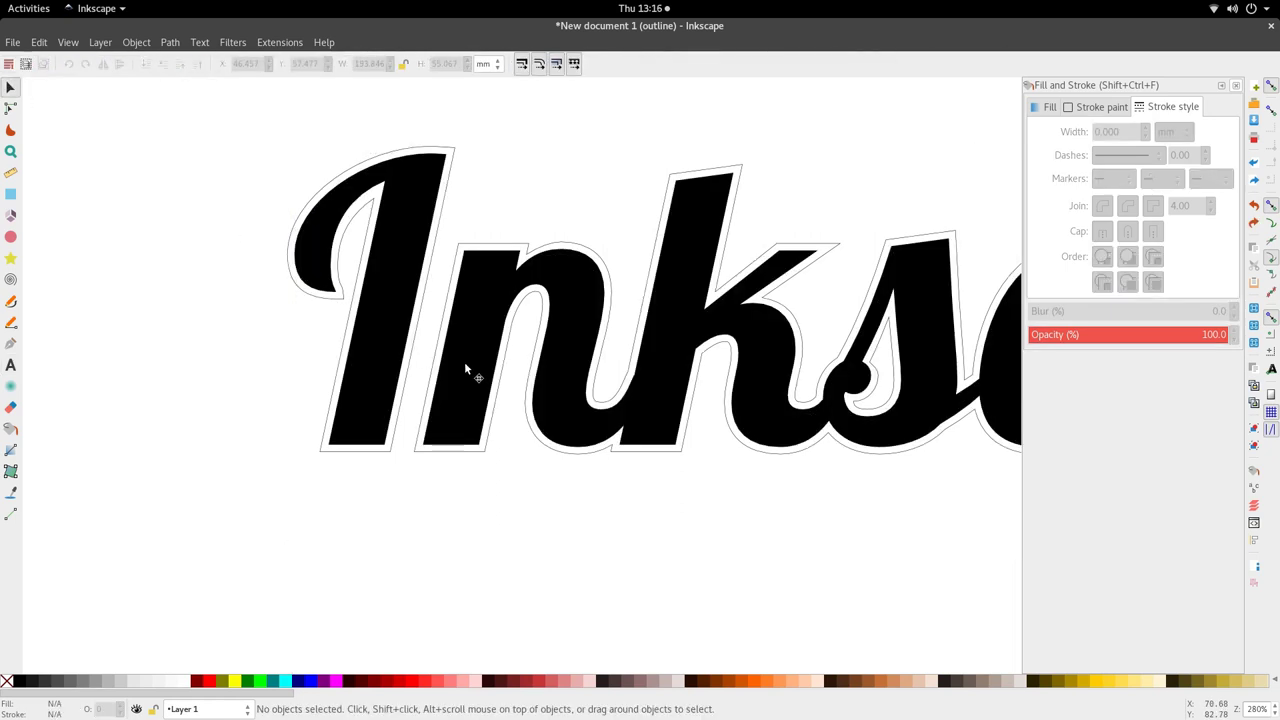
left_click(459, 376)
key("ctrl+KP_5")
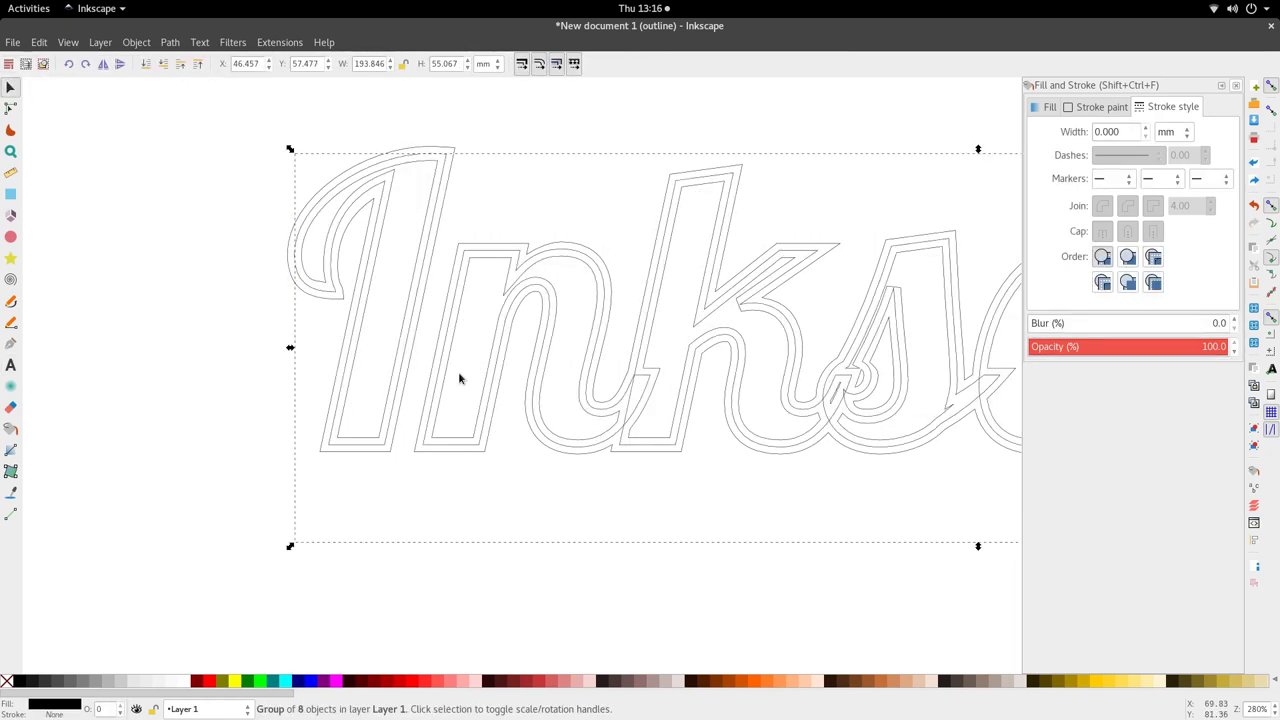
scroll(460, 349, "down", 3)
double_click(465, 338)
scroll(466, 318, "up", 3)
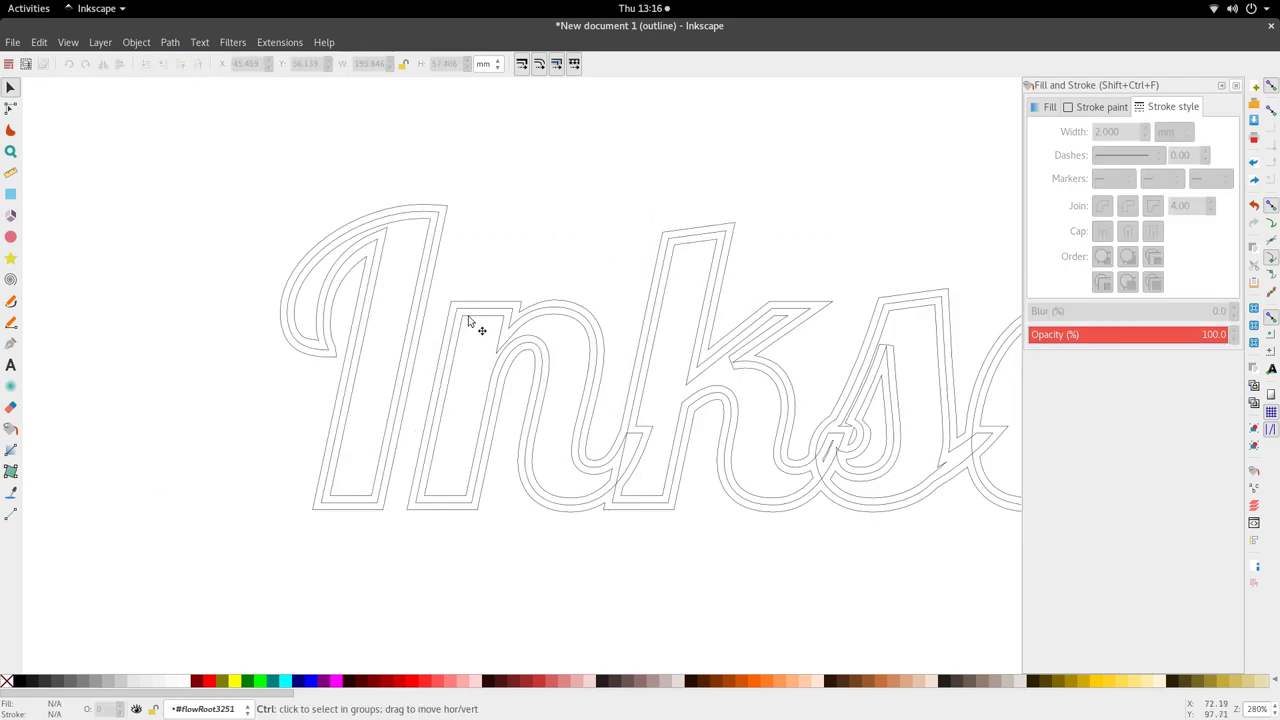
- Try to union the thick outline with the letter n inside it
double_click(470, 316)
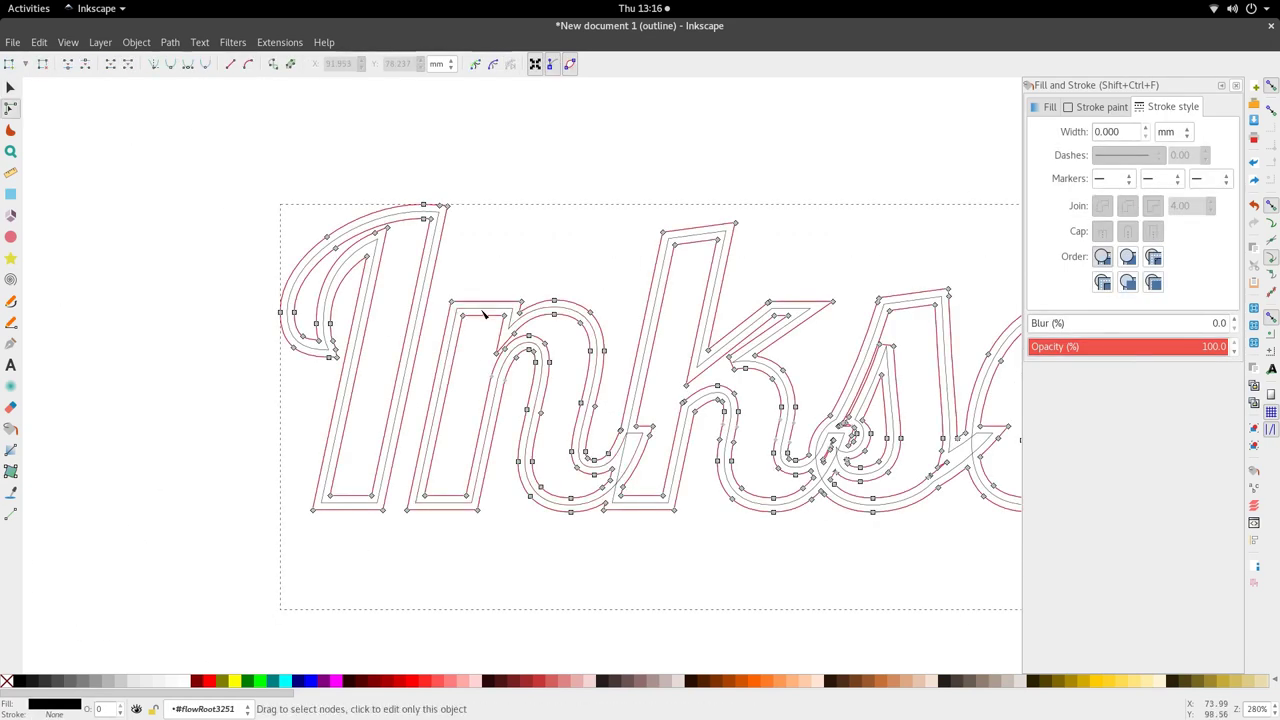
key("Escape")
left_click(484, 312)
key("ctrl+a")
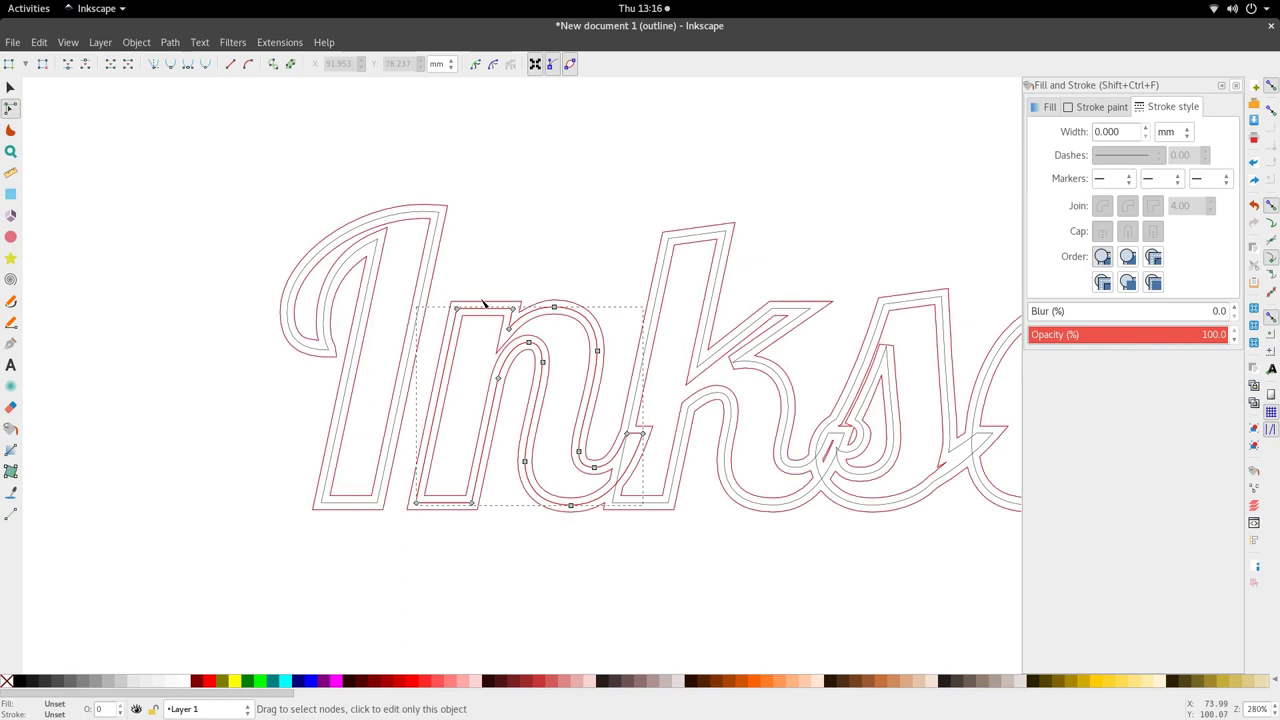
left_click(170, 42)
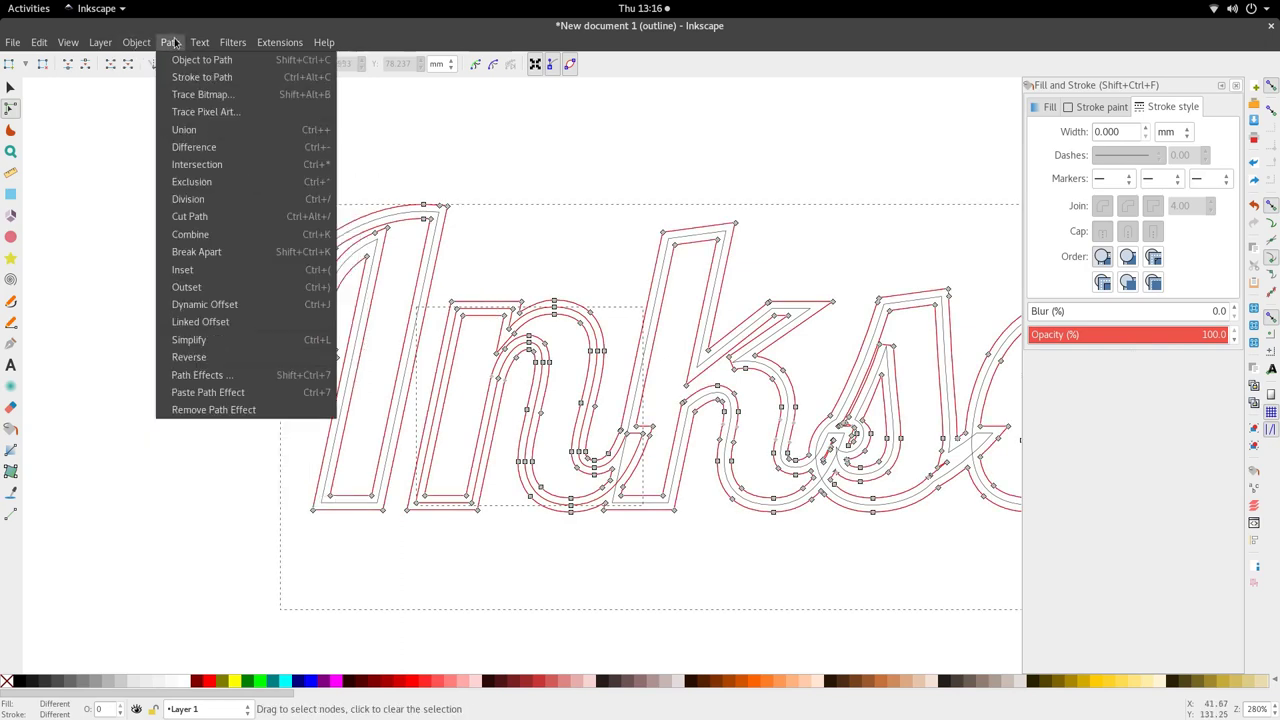
left_click(196, 130)
key("s")
key("5")
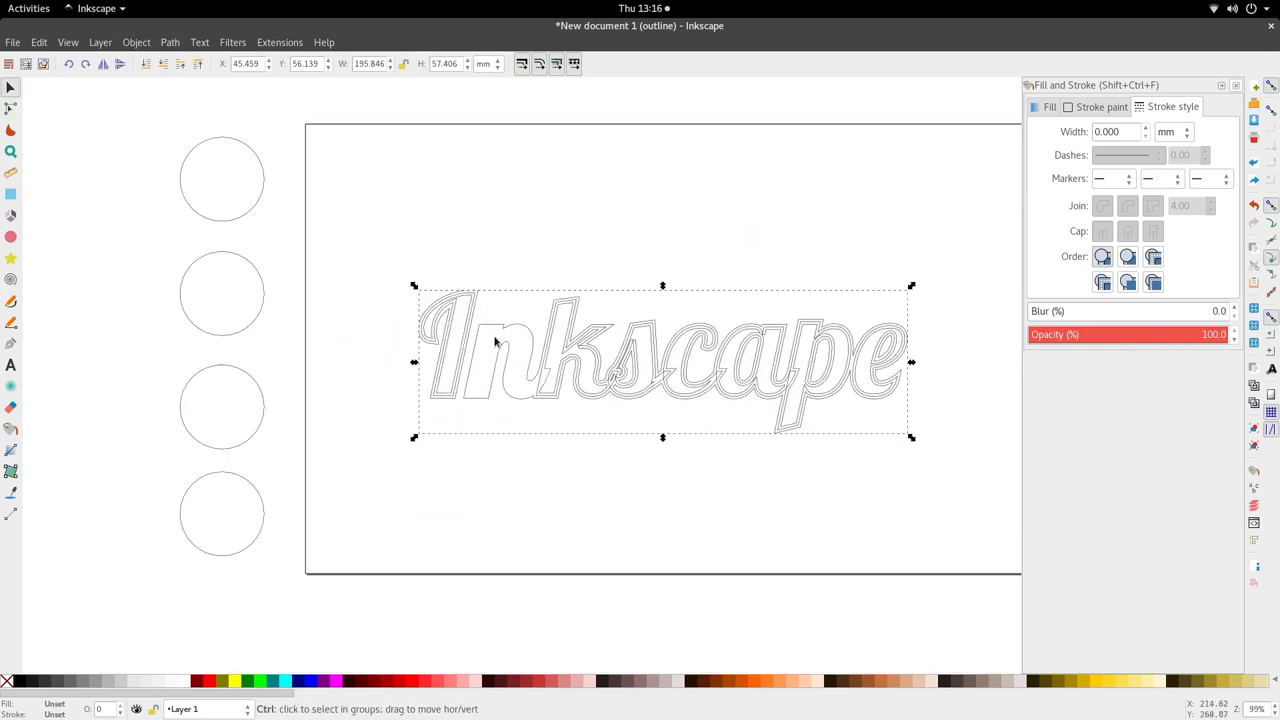
- Undo the union with the letter n and move the outline group down below the solid lettering
key("Escape")
left_click(518, 362)
key("ctrl+d")
left_click_drag(518, 362, 534, 442)
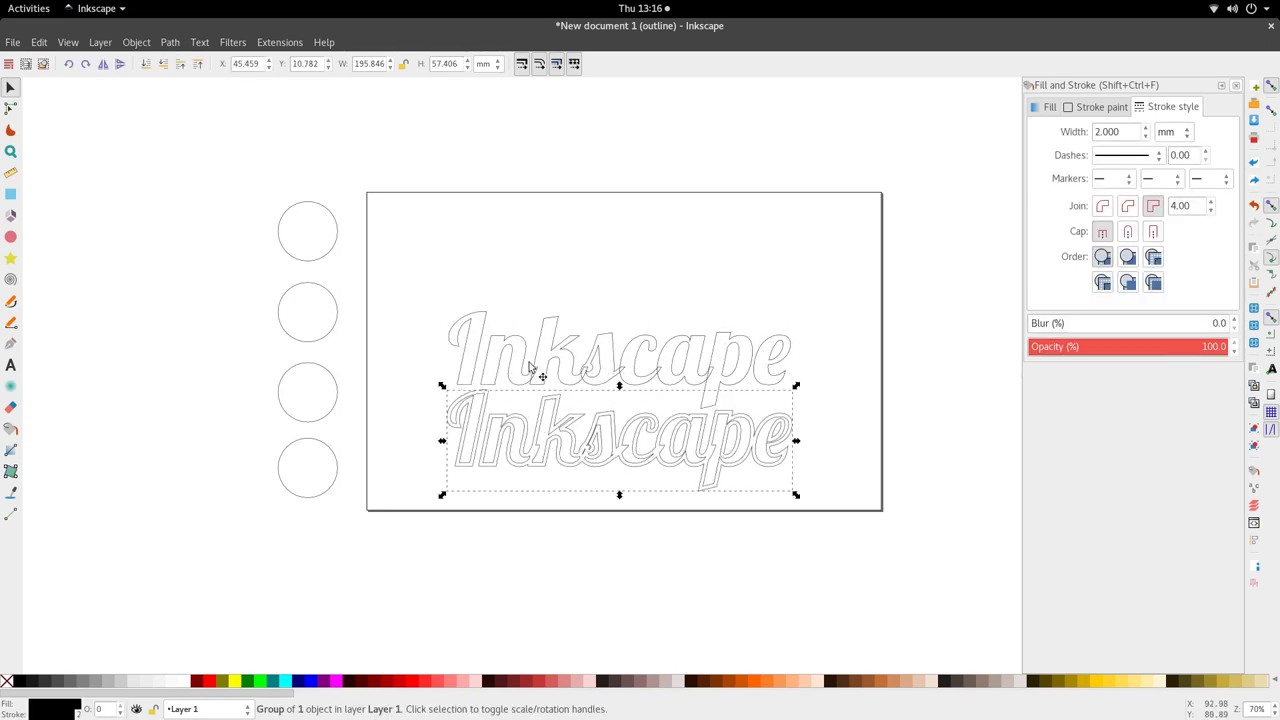
- Restore the outline's position, select all eight solid letters inside their group and union them into one path
double_click(543, 366)
left_click(530, 364)
left_click_drag(362, 284, 848, 410)
key("ctrl+z")
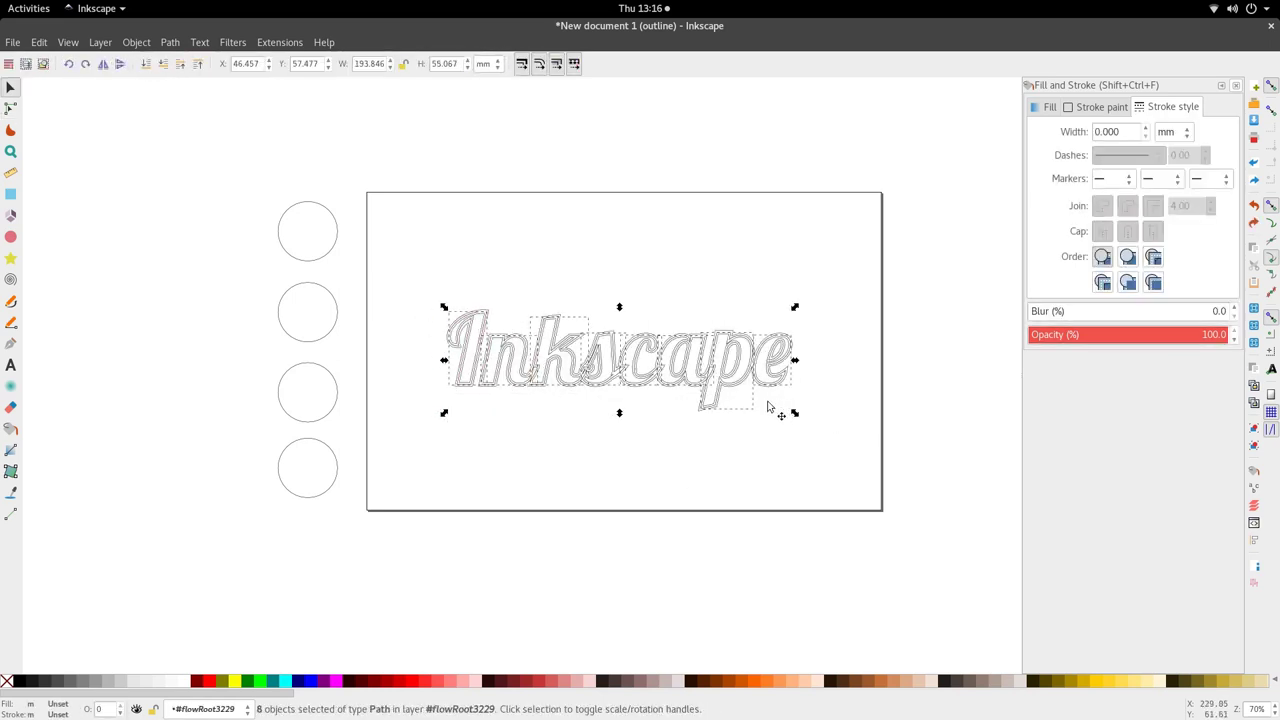
scroll(485, 356, "up", 4)
left_click(170, 42)
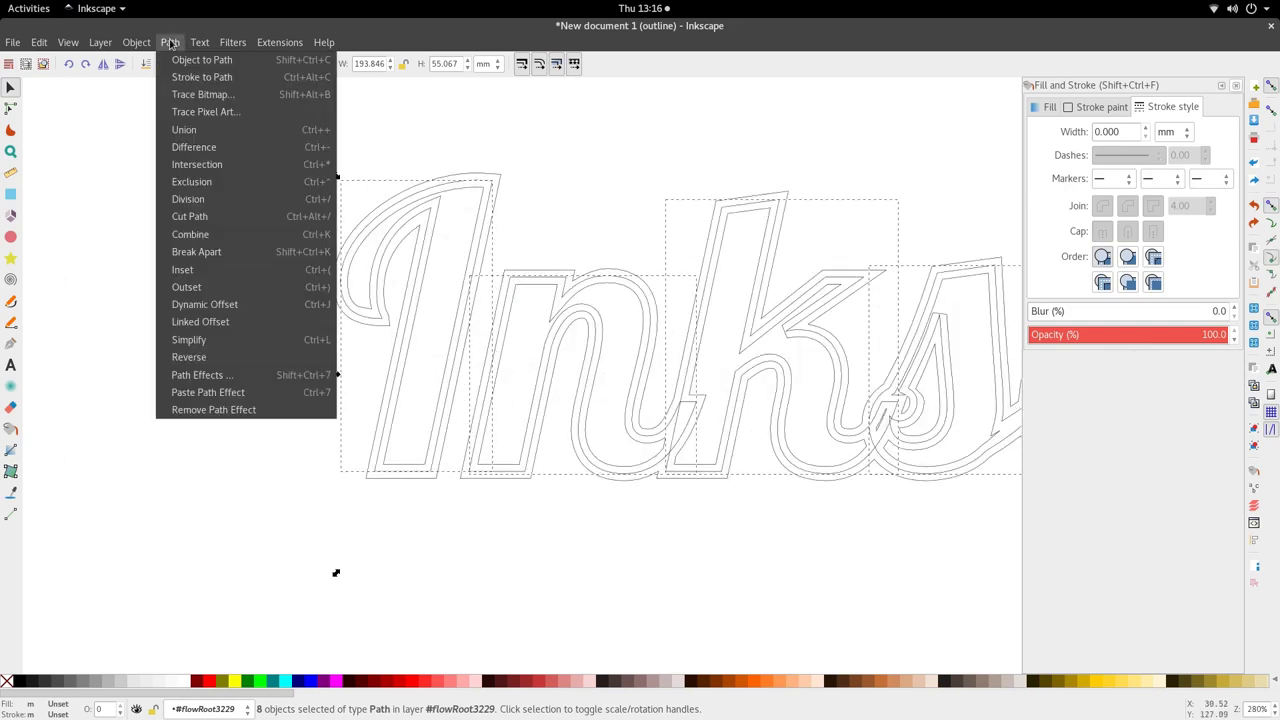
left_click(201, 131)
- Move the thick outline down to check the united letter path, and undo the move
scroll(477, 235, "down", 4)
left_click_drag(590, 281, 597, 372)
left_click(593, 289)
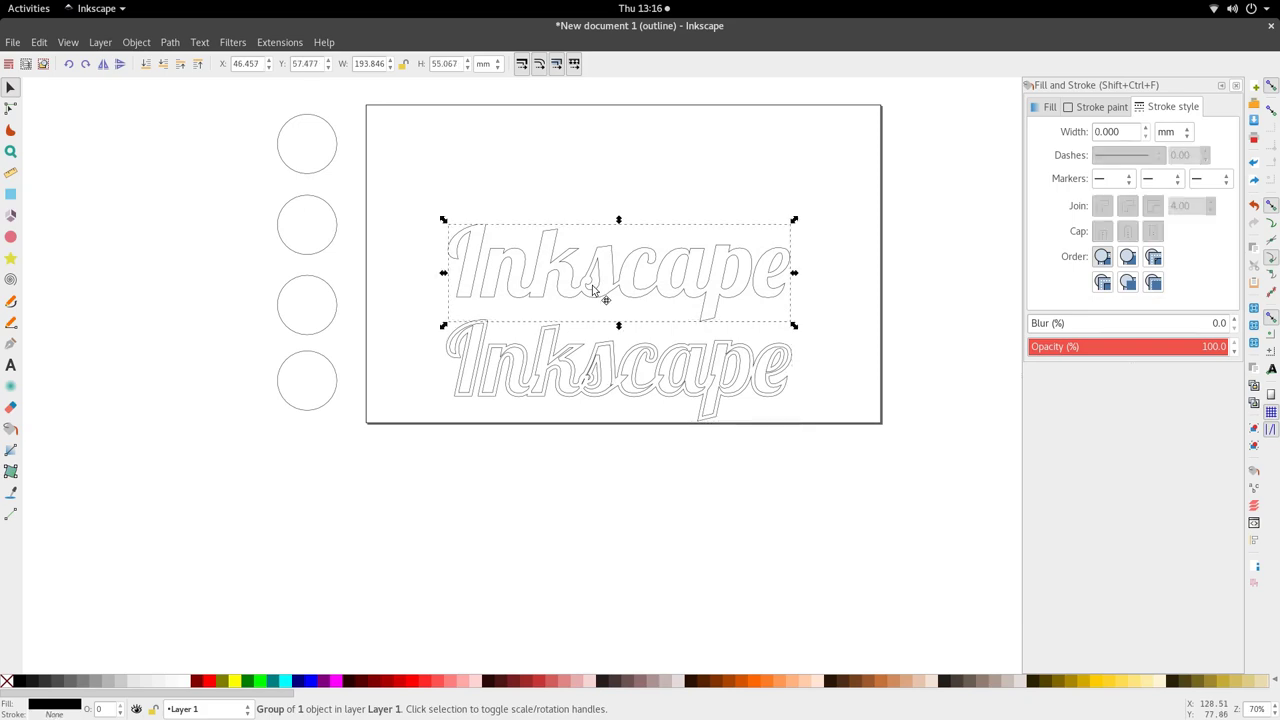
double_click(593, 289)
double_click(603, 294)
key("s")
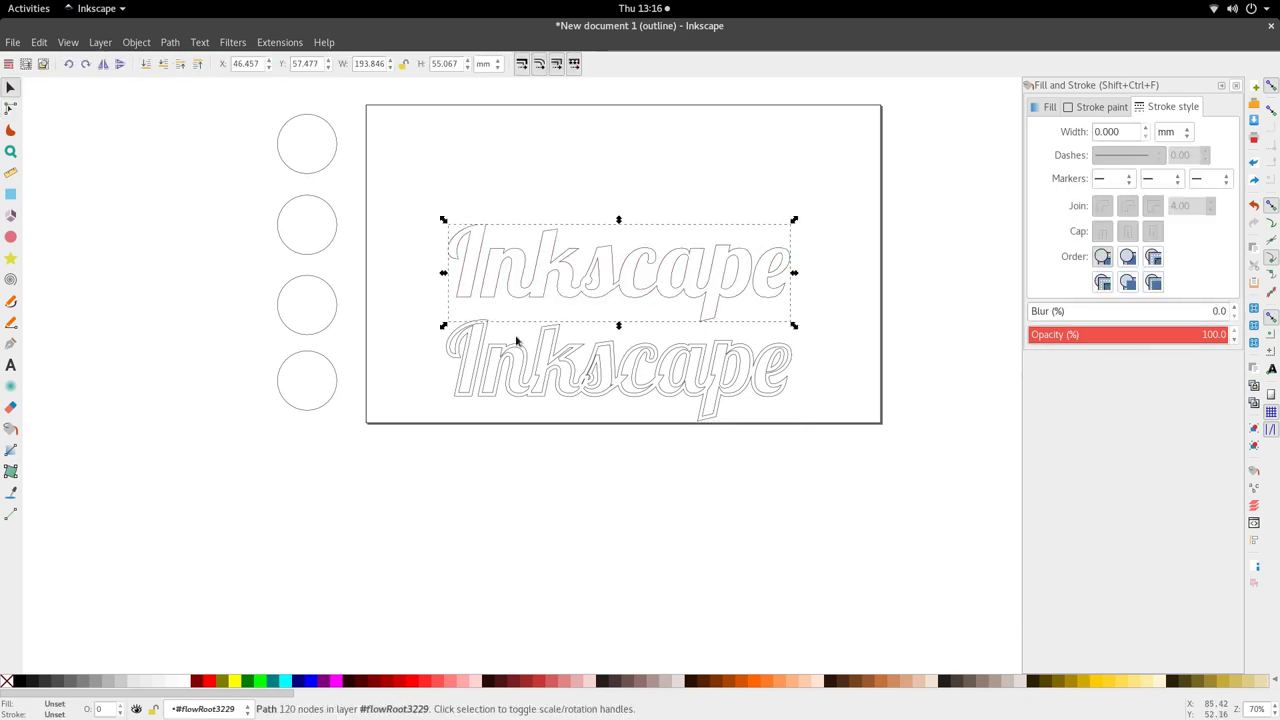
double_click(621, 365)
key("ctrl+z")
scroll(532, 292, "up", 3)
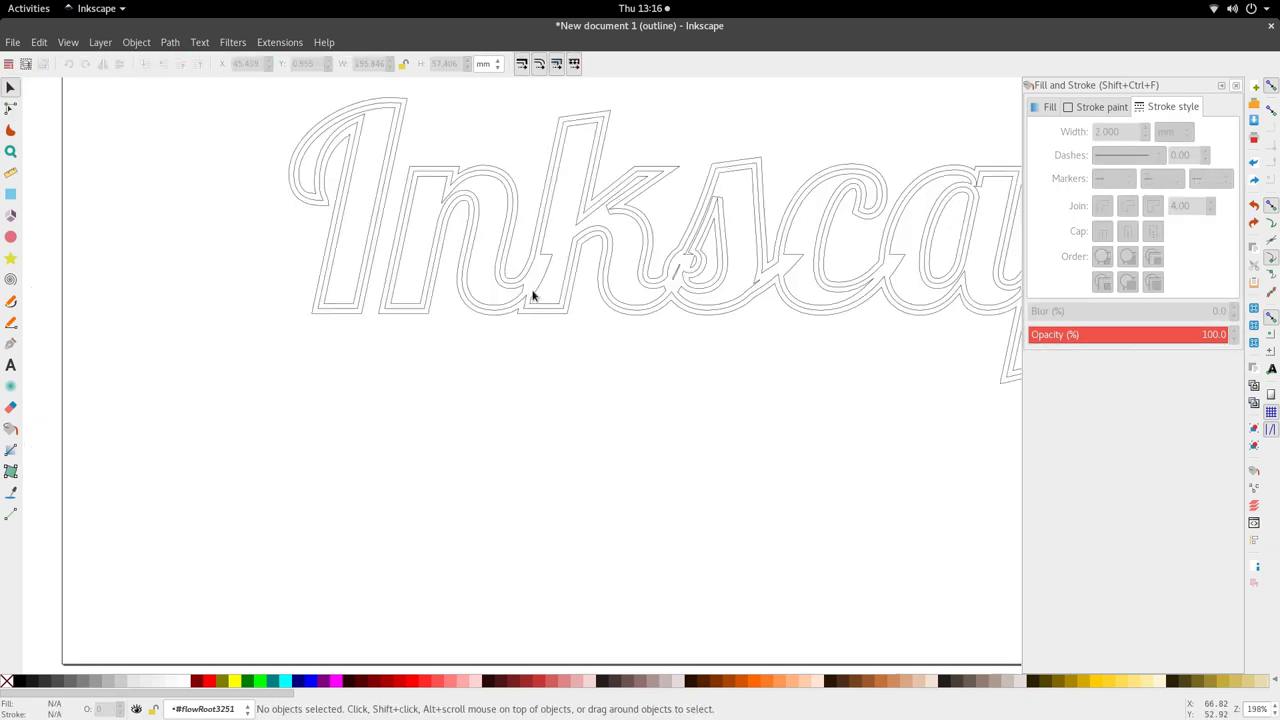
- Return to normal display mode and fill the thick outline with the orange of the colour swatch circle
left_click(68, 42)
mouse_move(150, 78)
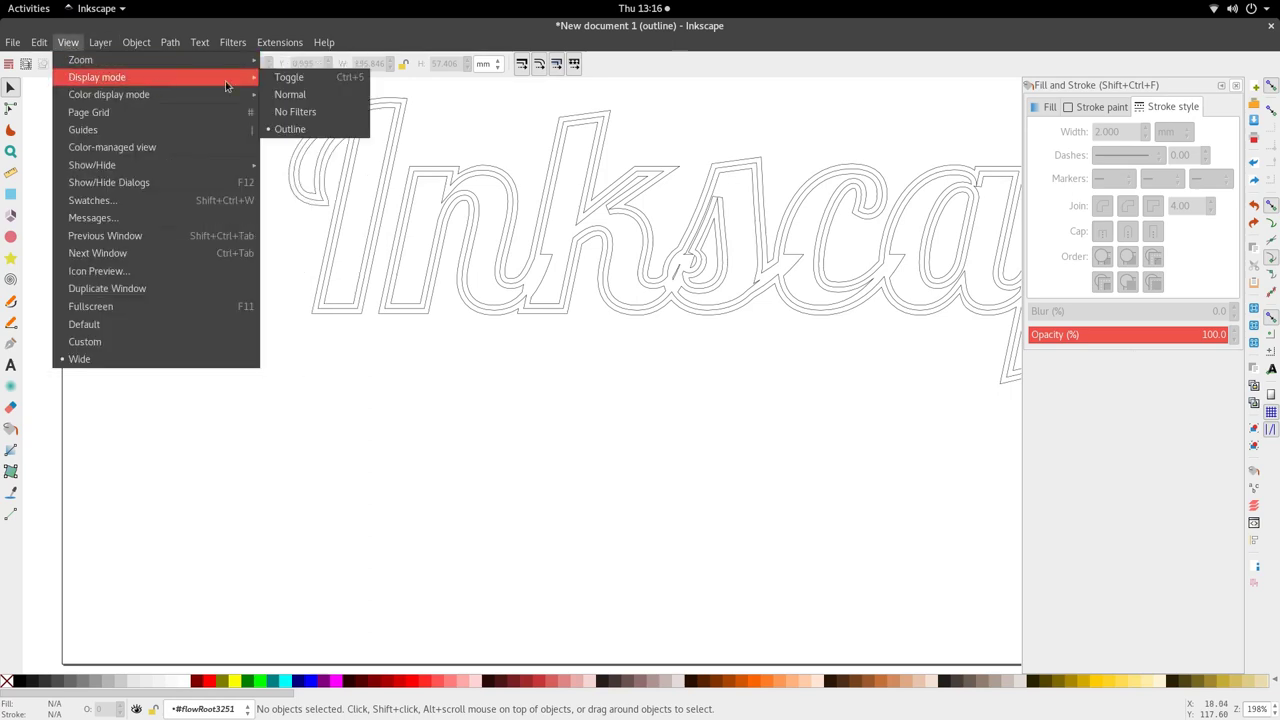
left_click(306, 93)
scroll(484, 238, "down", 3)
left_click(488, 247)
key("d")
left_click(285, 196)
key("s")
scroll(518, 245, "up", 3, "ctrl")
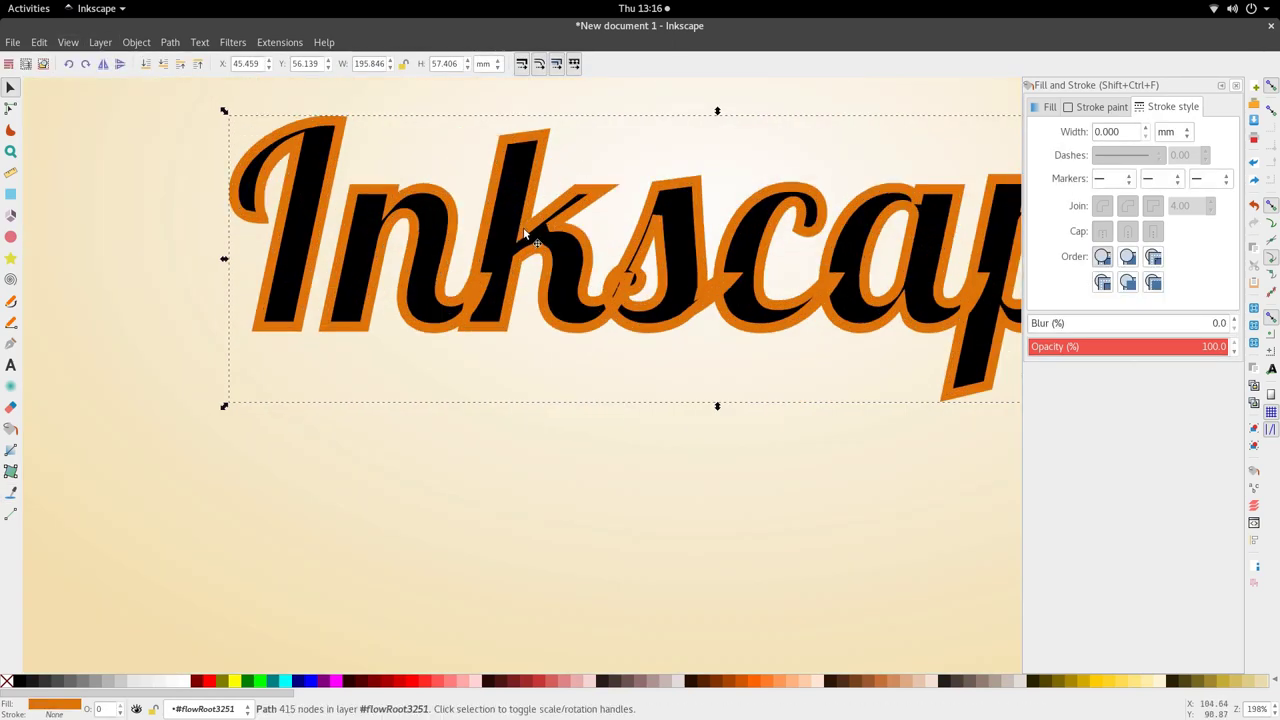
- Select the orange outline together with the black lettering path and union them into one shape
key("n")
key("ctrl+a")
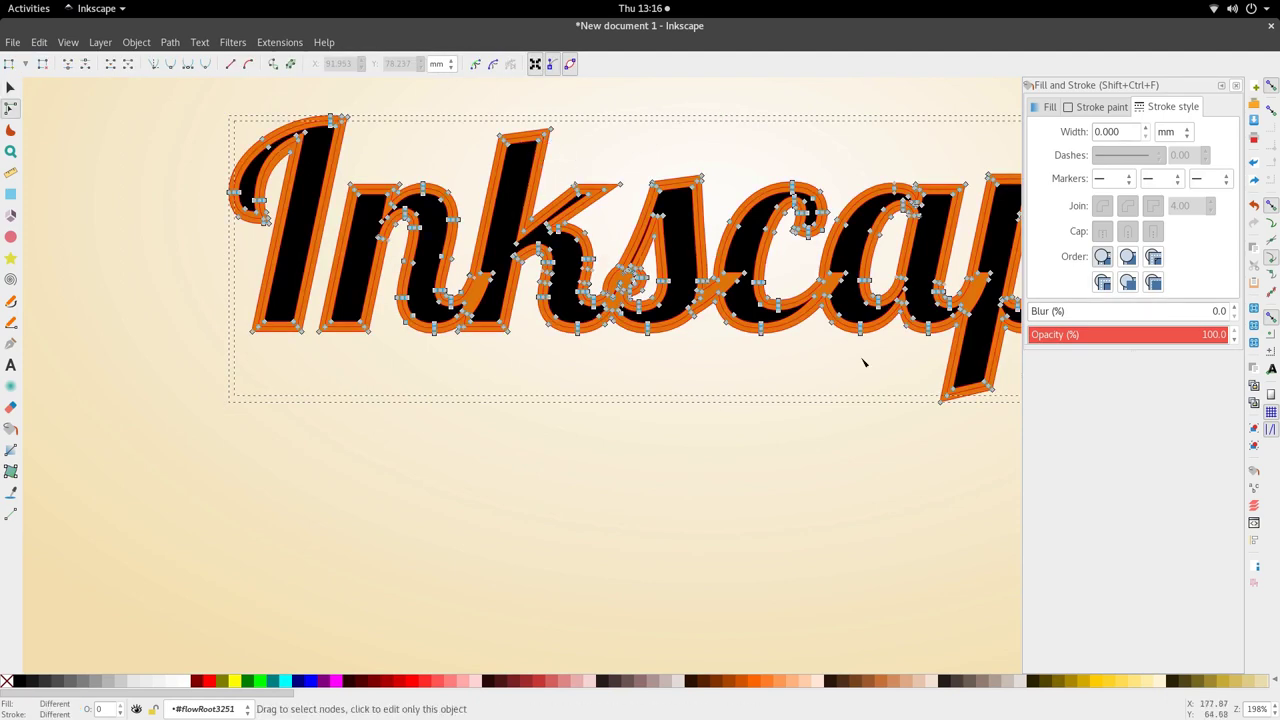
scroll(522, 272, "down", 3, "ctrl")
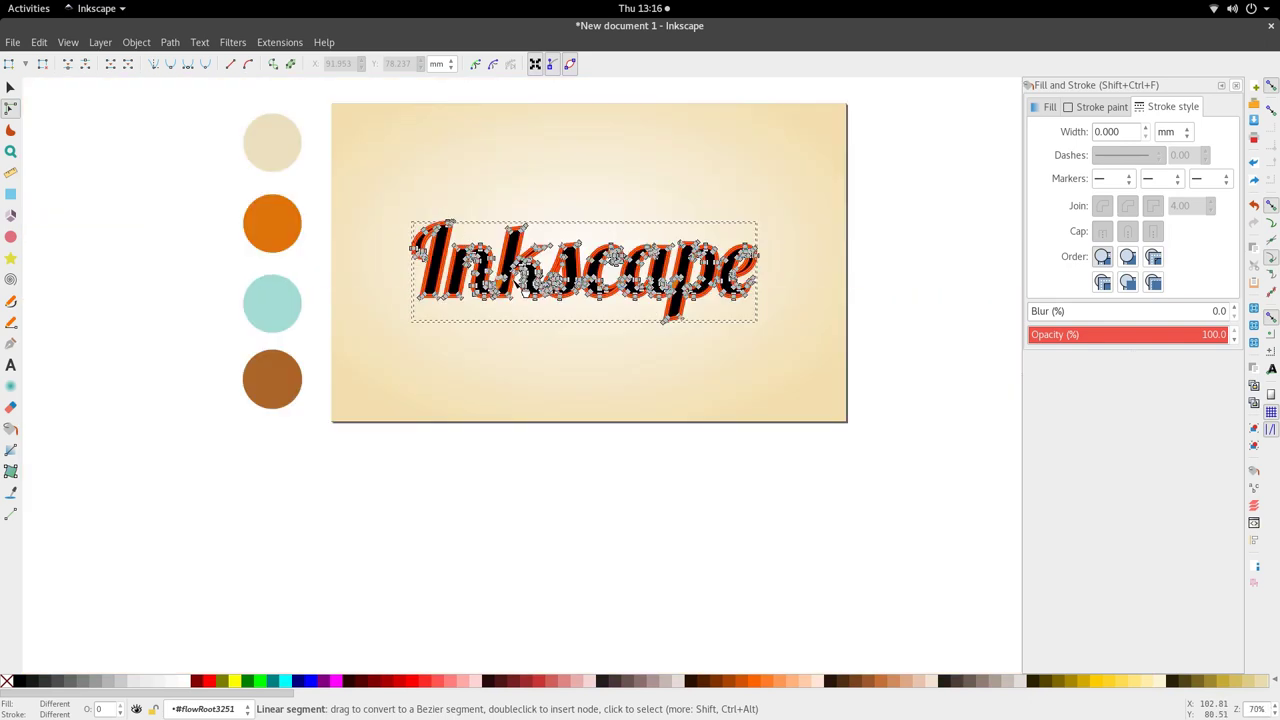
left_click(170, 42)
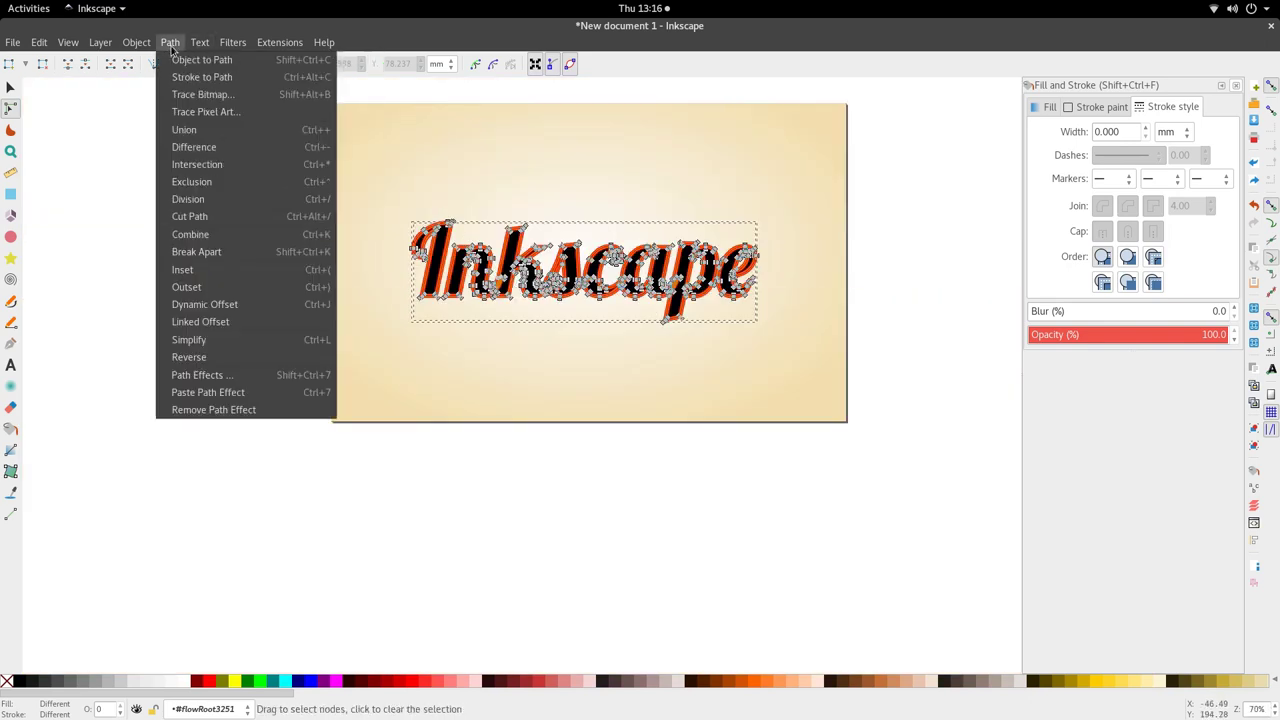
left_click(186, 129)
- Select the united lettering shape and examine its nodes across the word
left_click(571, 346)
scroll(817, 268, "up", 4)
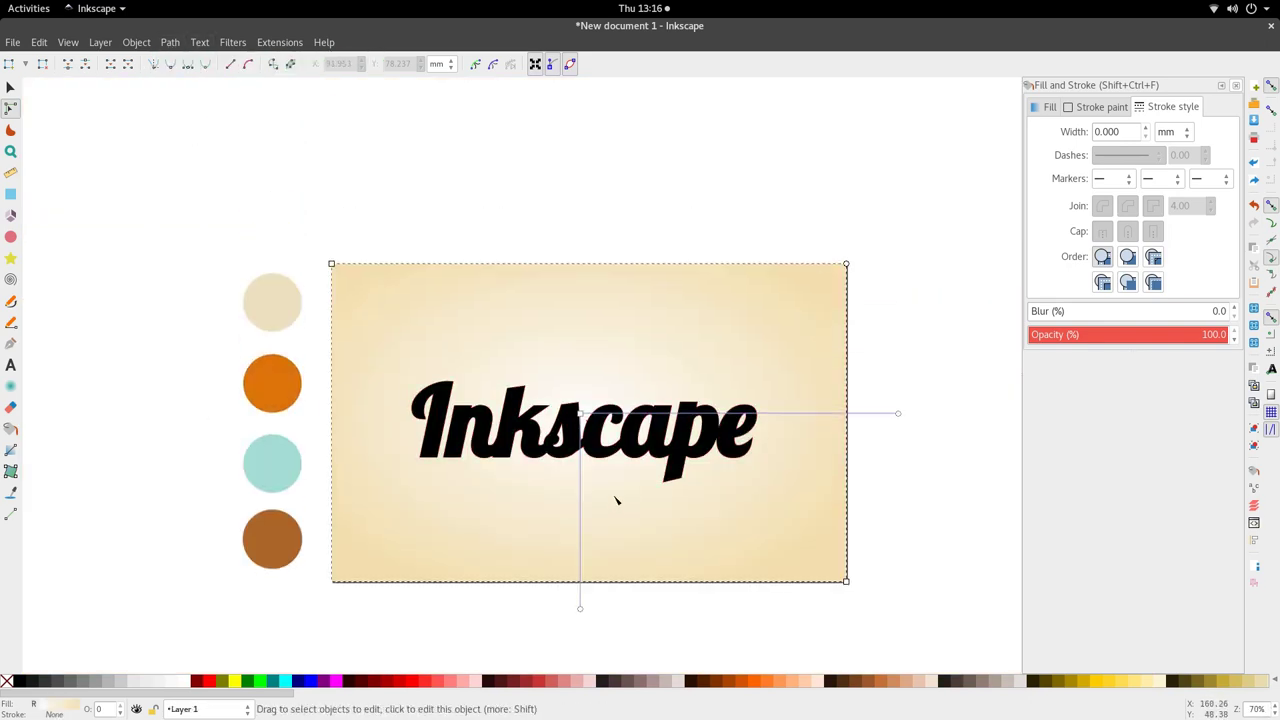
scroll(612, 492, "up", 3, "ctrl")
left_click(580, 389)
scroll(785, 410, "up", 3)
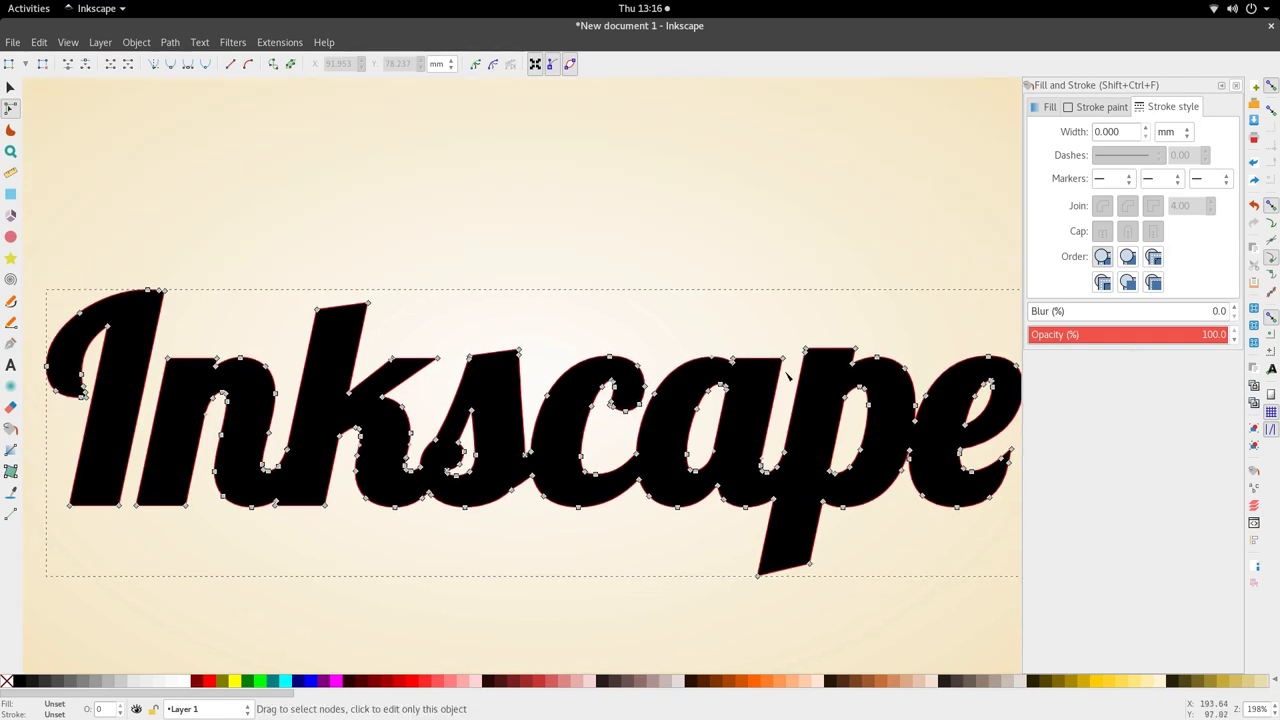
- Scale the united lettering down proportionally about its centre to about 173 mm wide and 51 mm high
scroll(788, 376, "down", 1, "ctrl")
scroll(800, 397, "down", 8, "shift")
key("s")
scroll(557, 420, "up", 2)
scroll(426, 376, "up", 10, "shift")
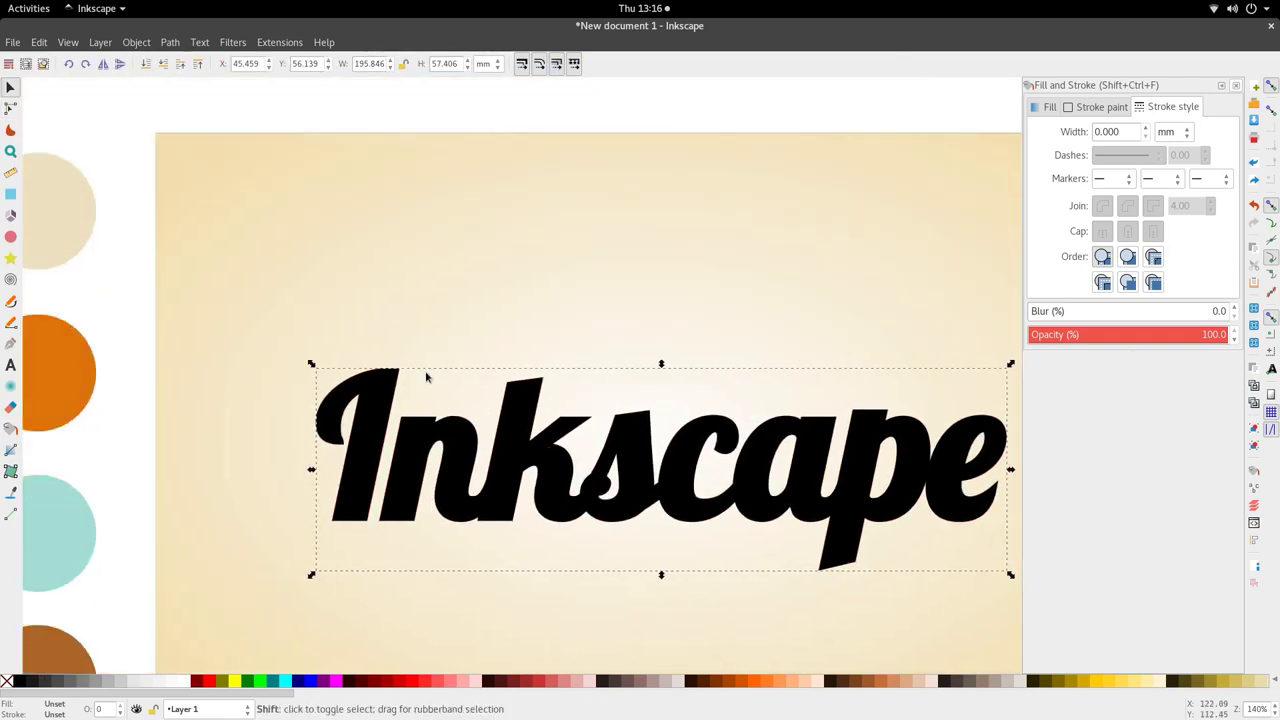
scroll(425, 376, "down", 4)
scroll(569, 395, "up", 2)
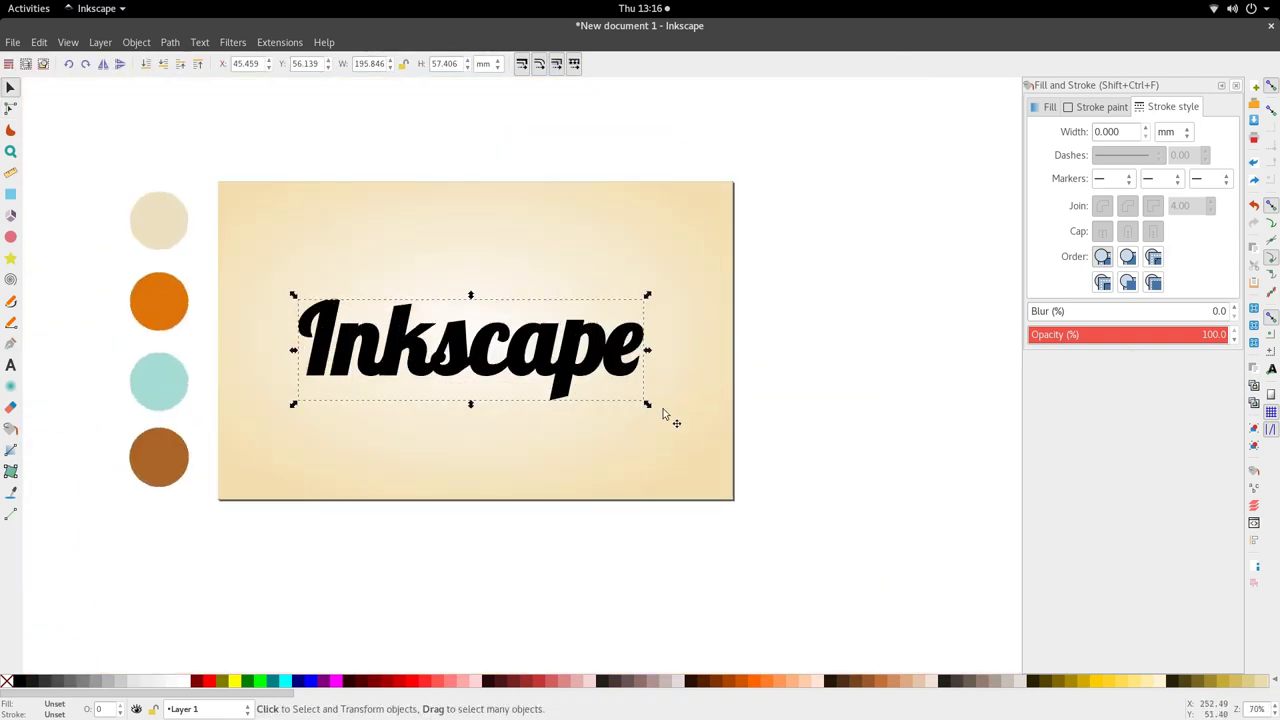
mouse_move(648, 405)
left_mouse_down()
mouse_move(649, 420)
mouse_move(631, 418)
left_mouse_up()
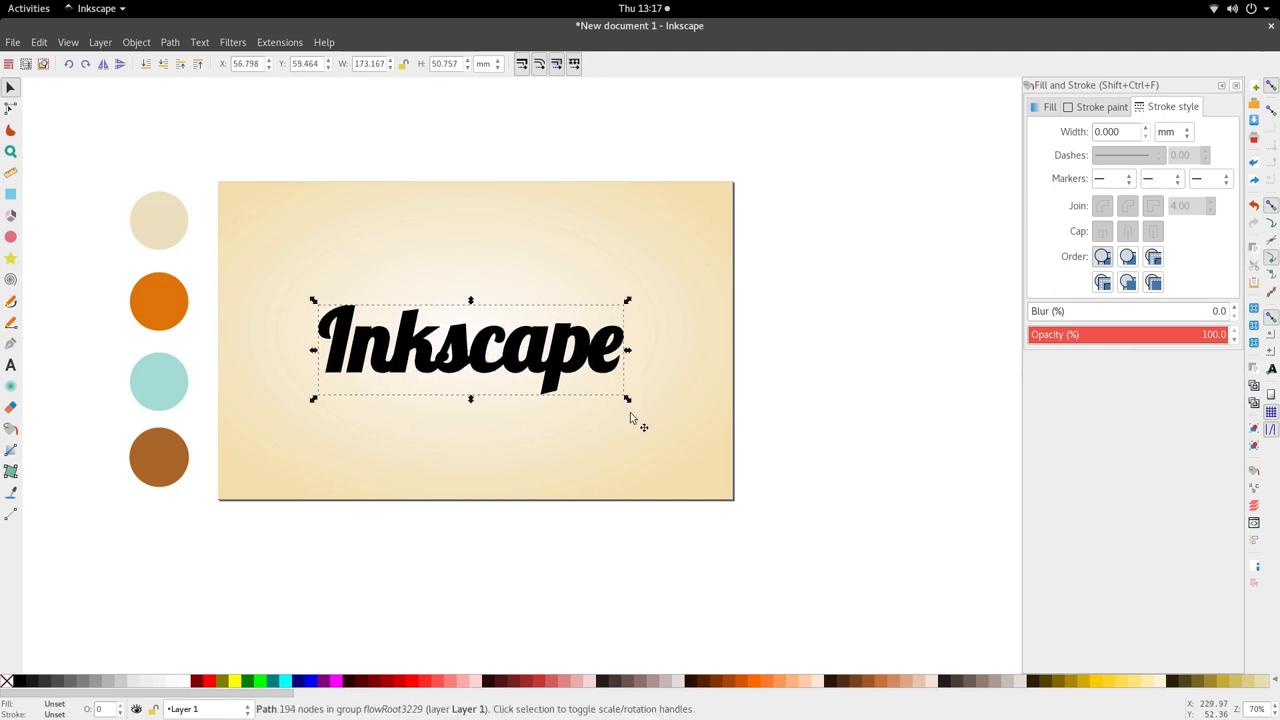
- Select the united lettering path inside its group and fill it with the orange of the colour swatch circle
double_click(467, 334)
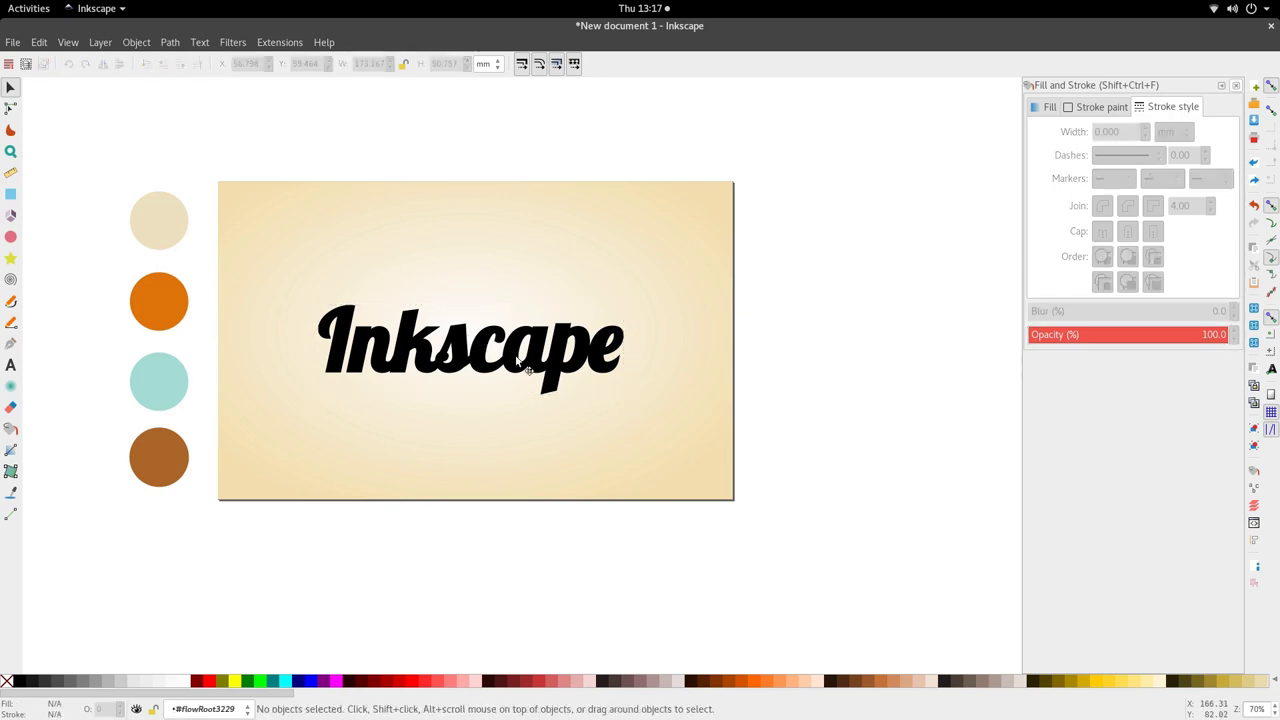
double_click(570, 340)
key("d")
scroll(572, 263, "down", 2)
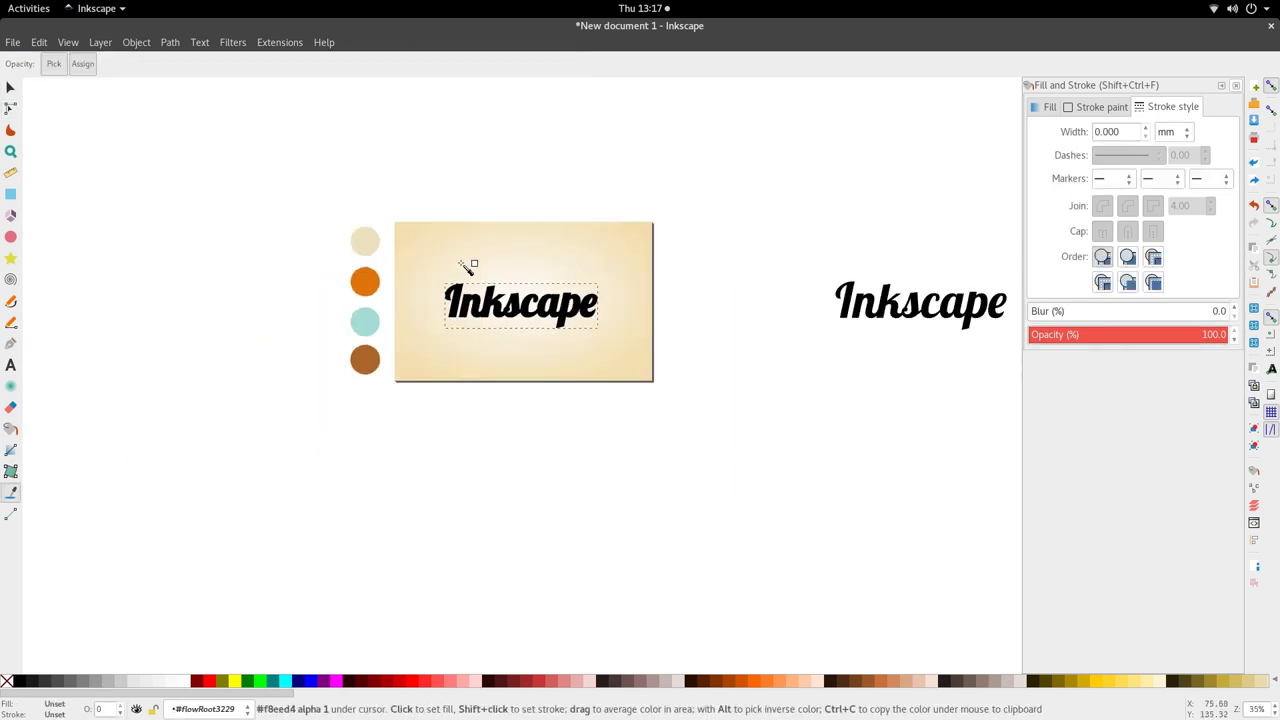
scroll(442, 291, "up", 2)
left_click(292, 276)
key("s")
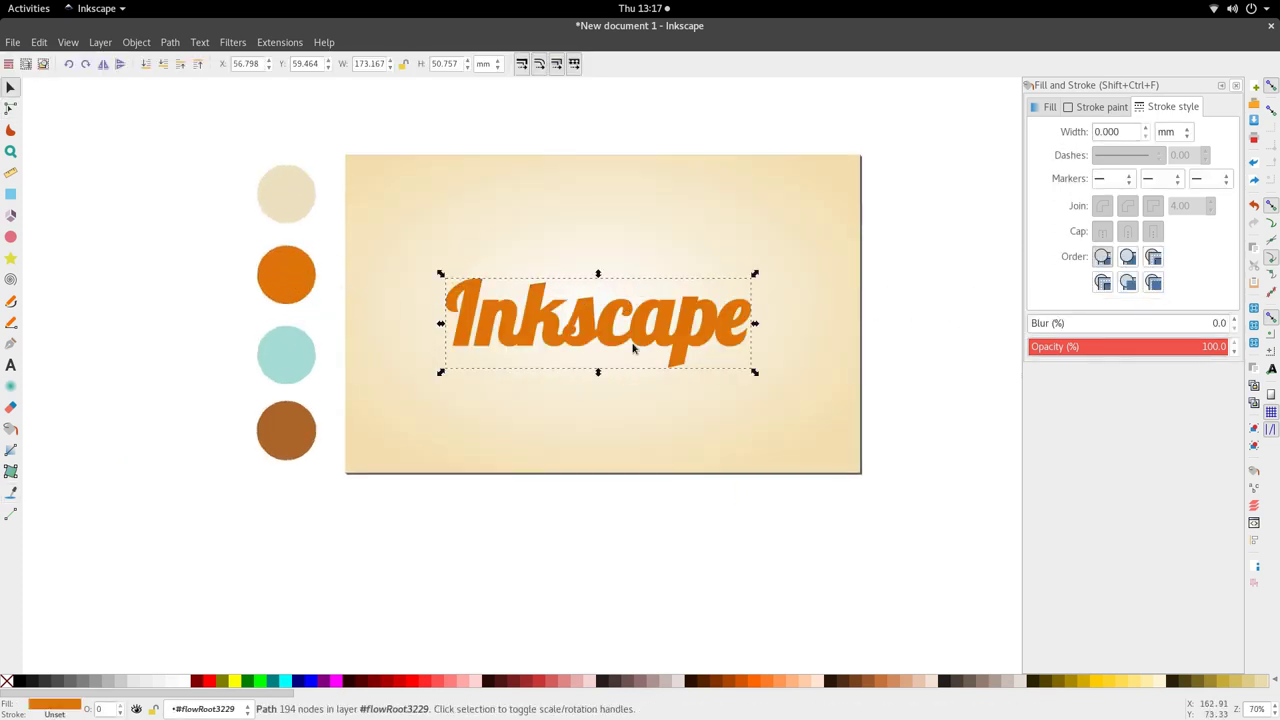
- Apply the Motion extension to the orange lettering path with magnitude 20.0 and angle 45.0
scroll(636, 345, "up", 4)
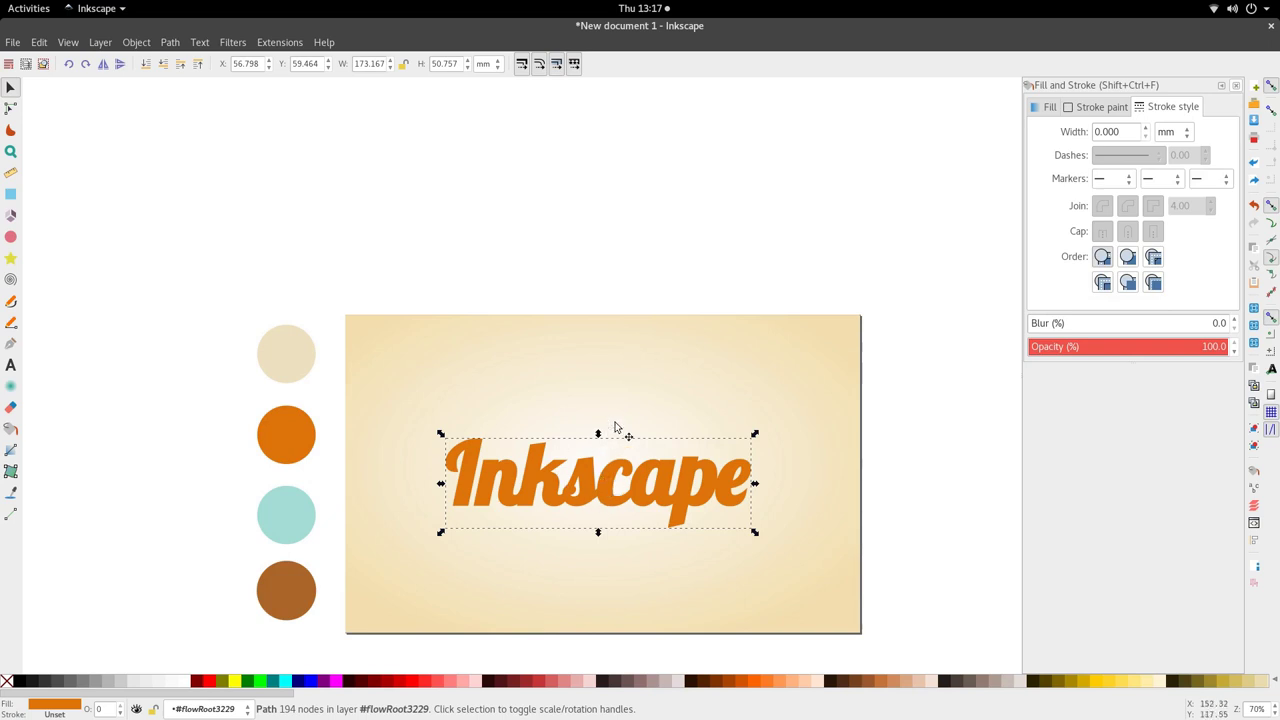
scroll(635, 400, "down", 1)
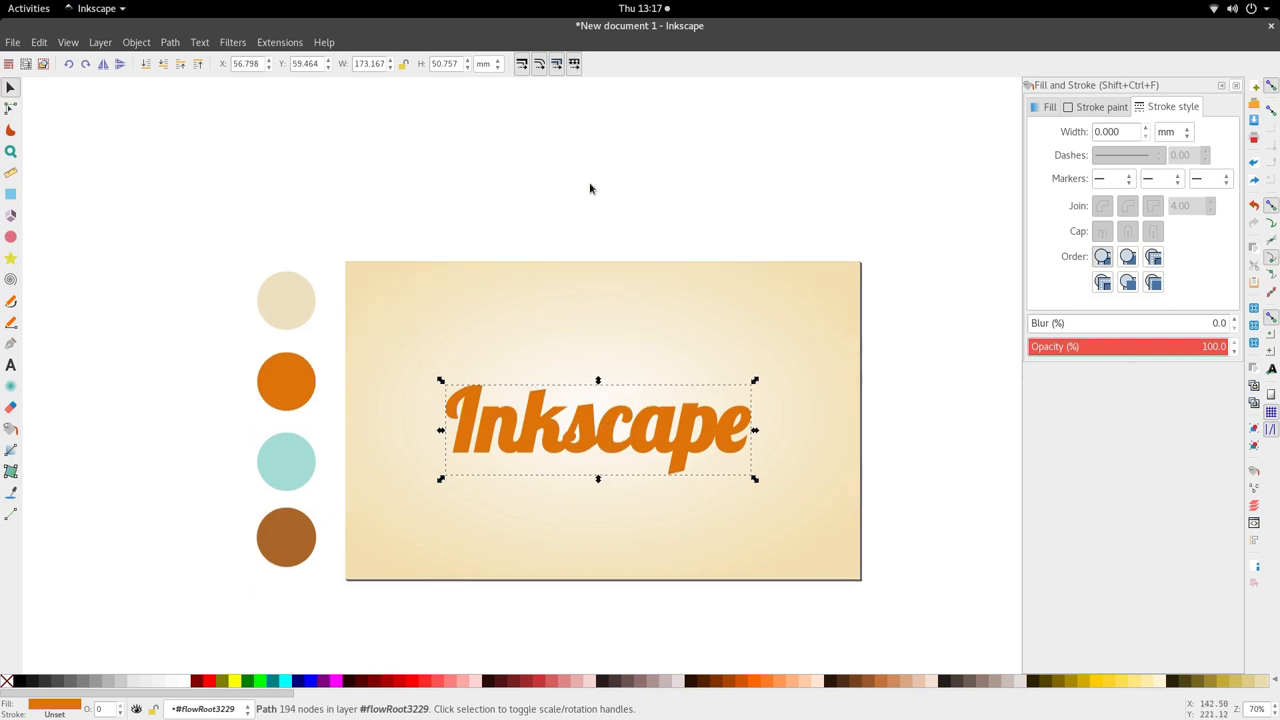
left_click(172, 43)
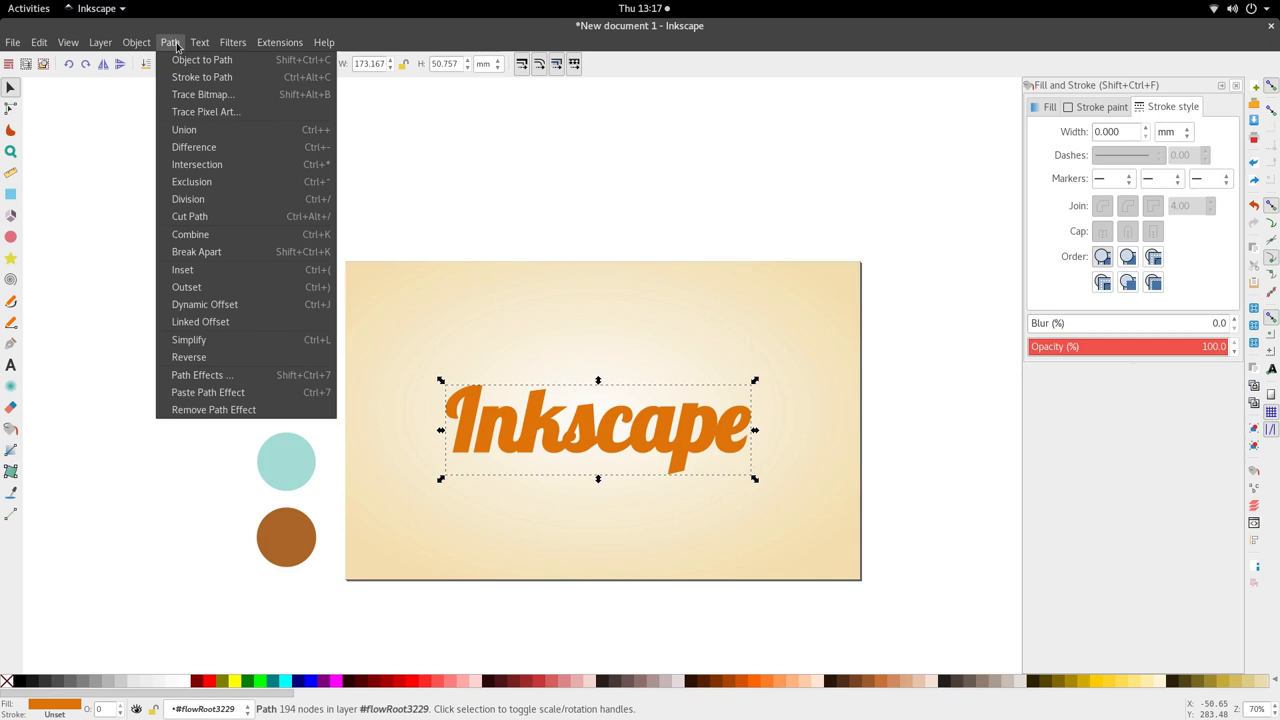
mouse_move(255, 47)
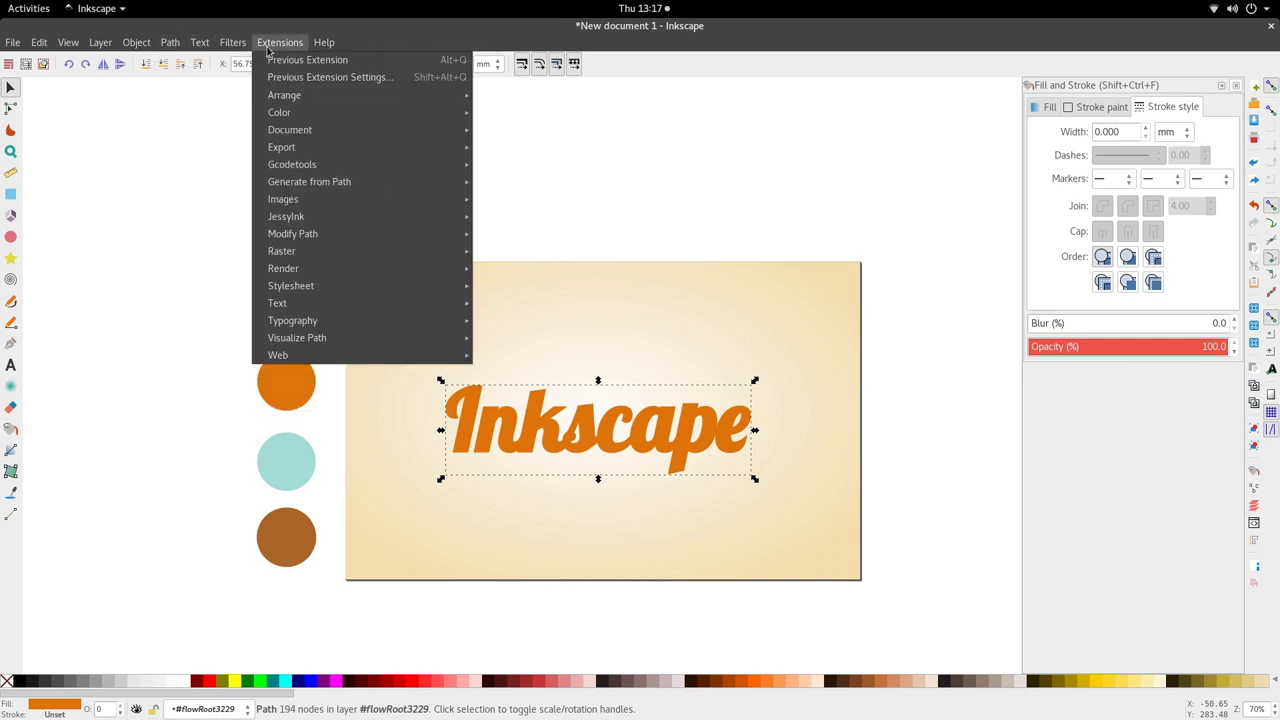
mouse_move(299, 190)
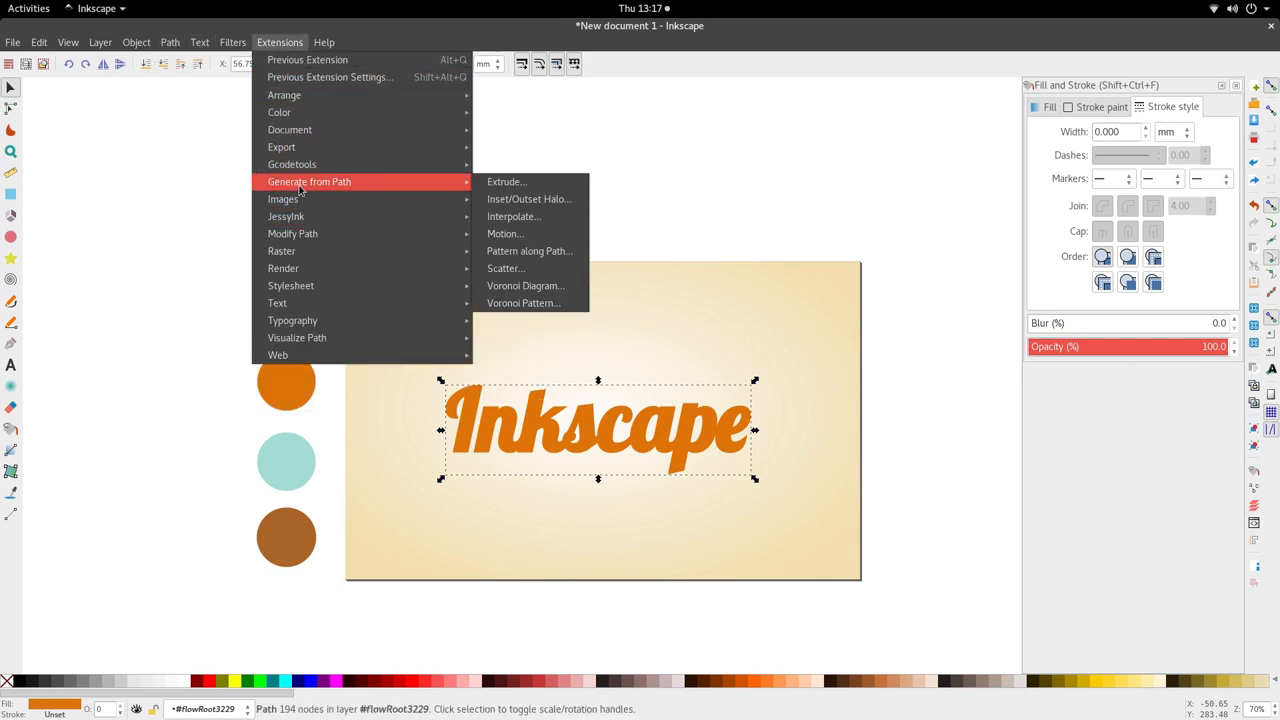
left_click(505, 233)
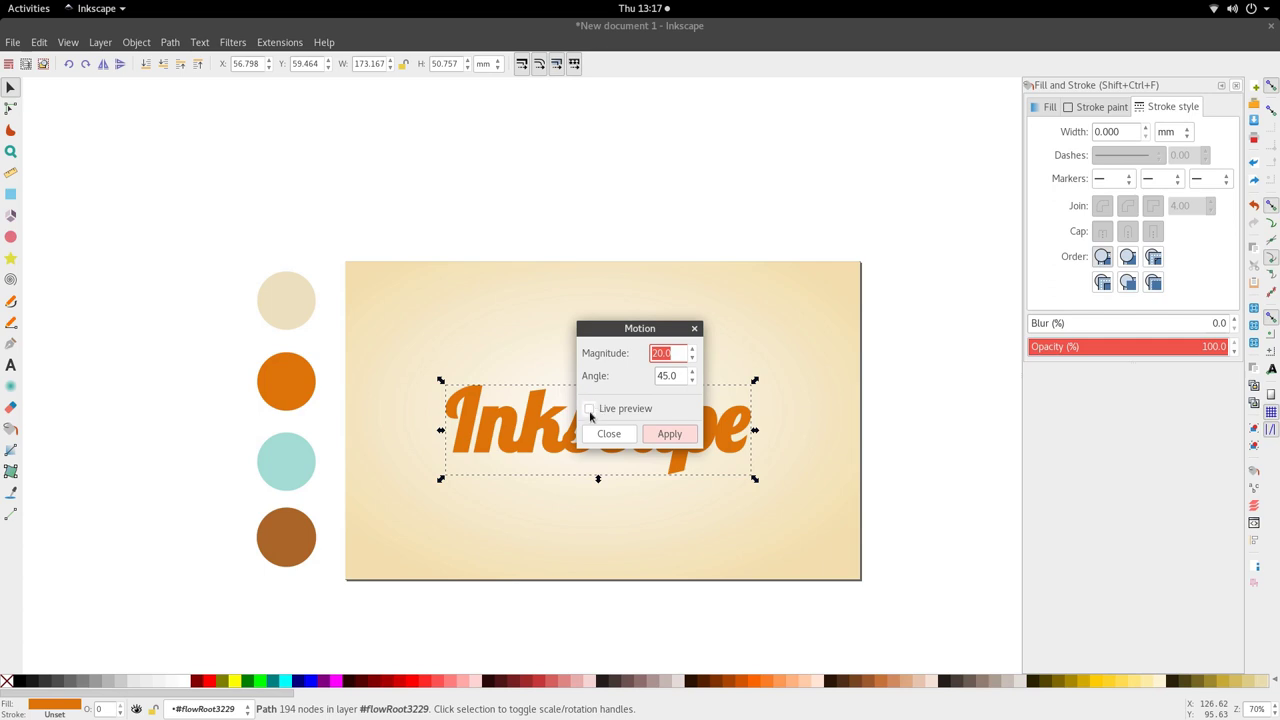
left_click(677, 436)
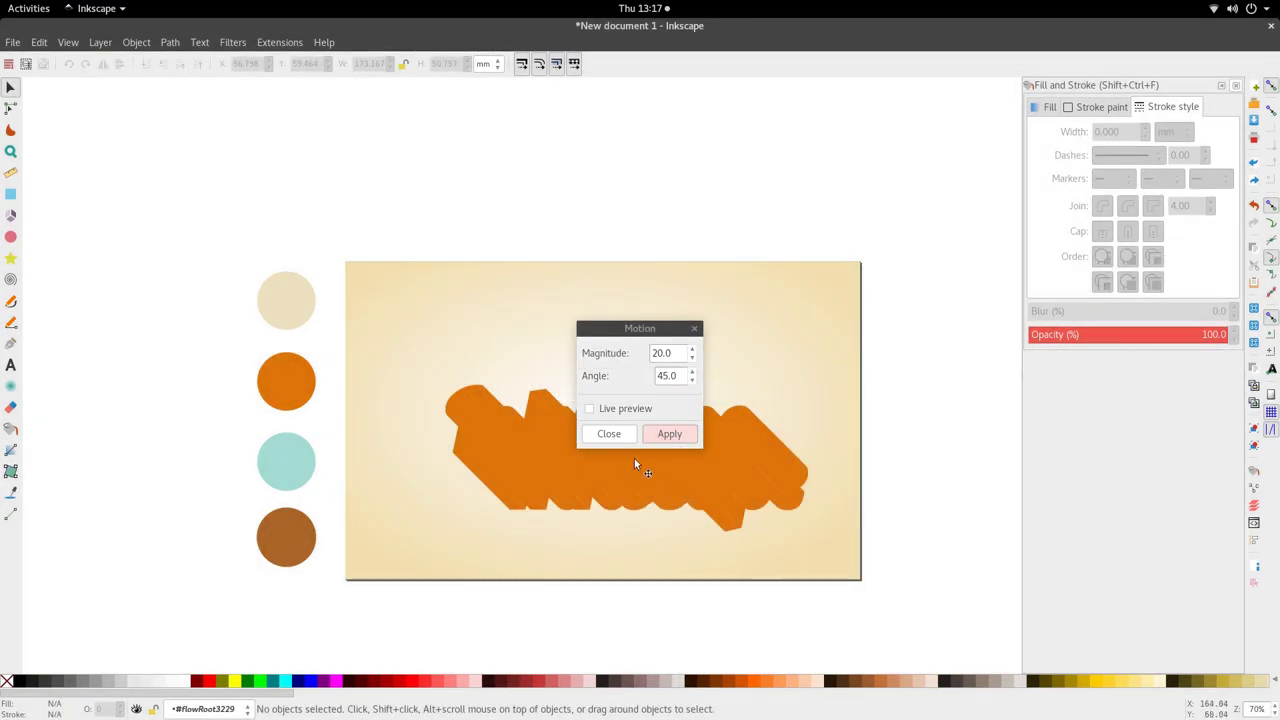
left_click(612, 436)
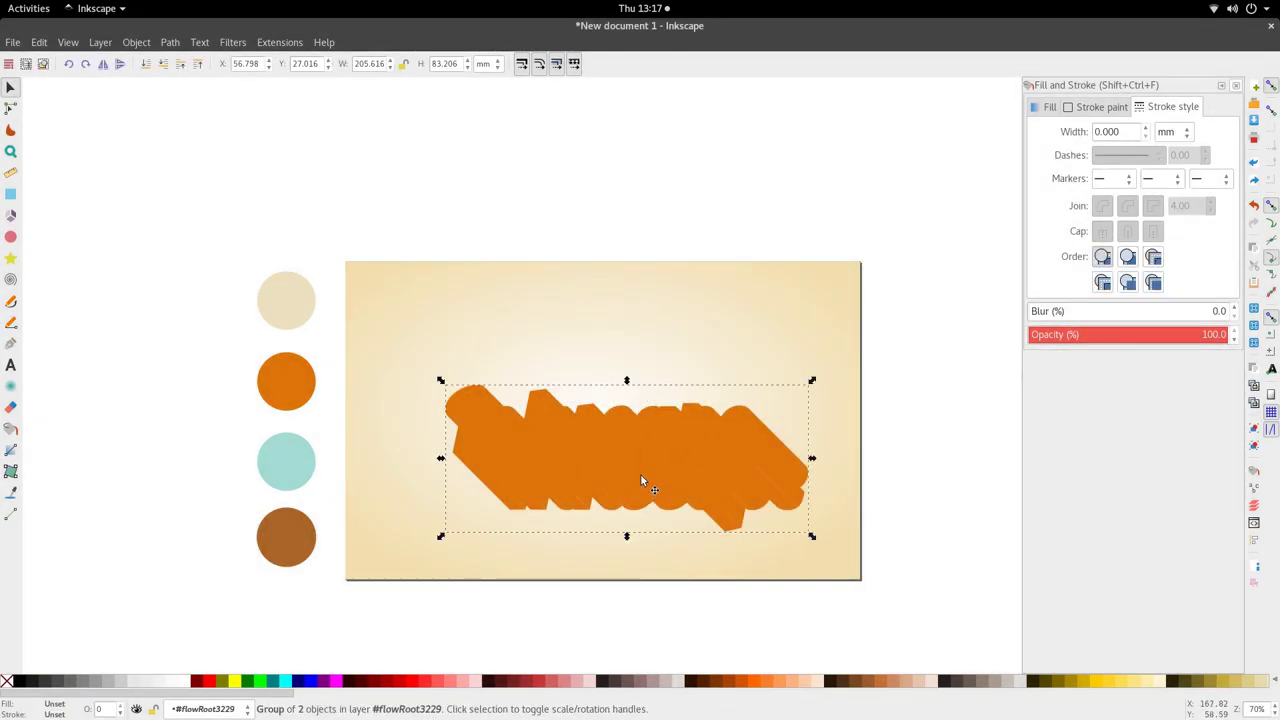
- Examine the long Motion extrusion on the lettering and undo it
scroll(641, 475, "down", 4)
scroll(594, 264, "up", 2, "ctrl")
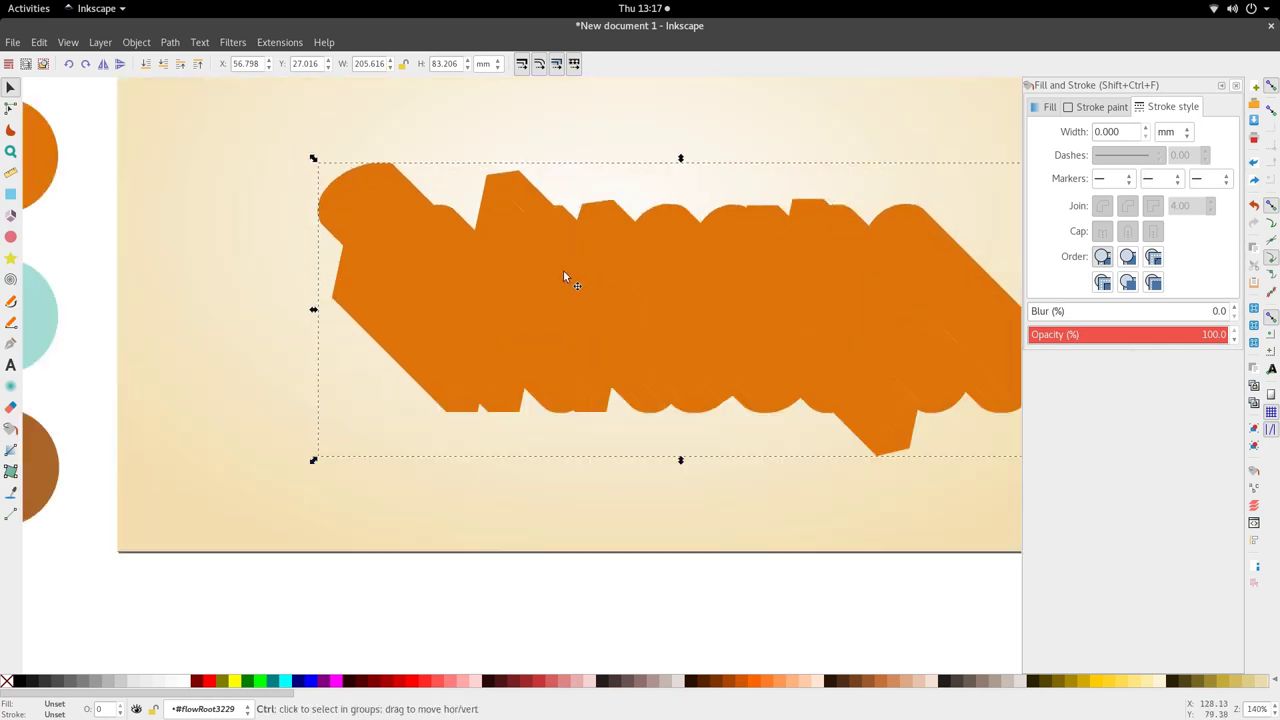
key("ctrl+z")
scroll(561, 267, "down", 8, "ctrl")
scroll(562, 268, "up", 5, "ctrl")
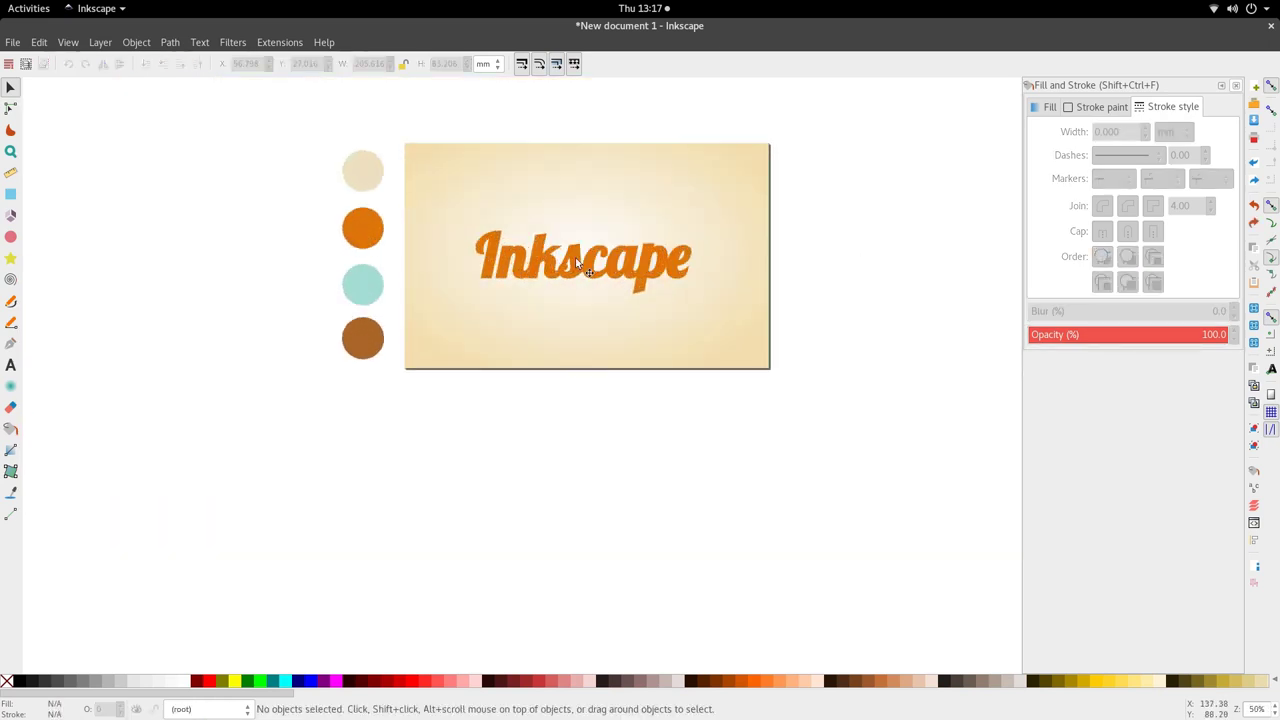
- Try the Motion extension on the whole lettering group with magnitude 5.0 and angle 45.0
left_click(576, 258)
scroll(576, 262, "up", 3)
left_click(279, 42)
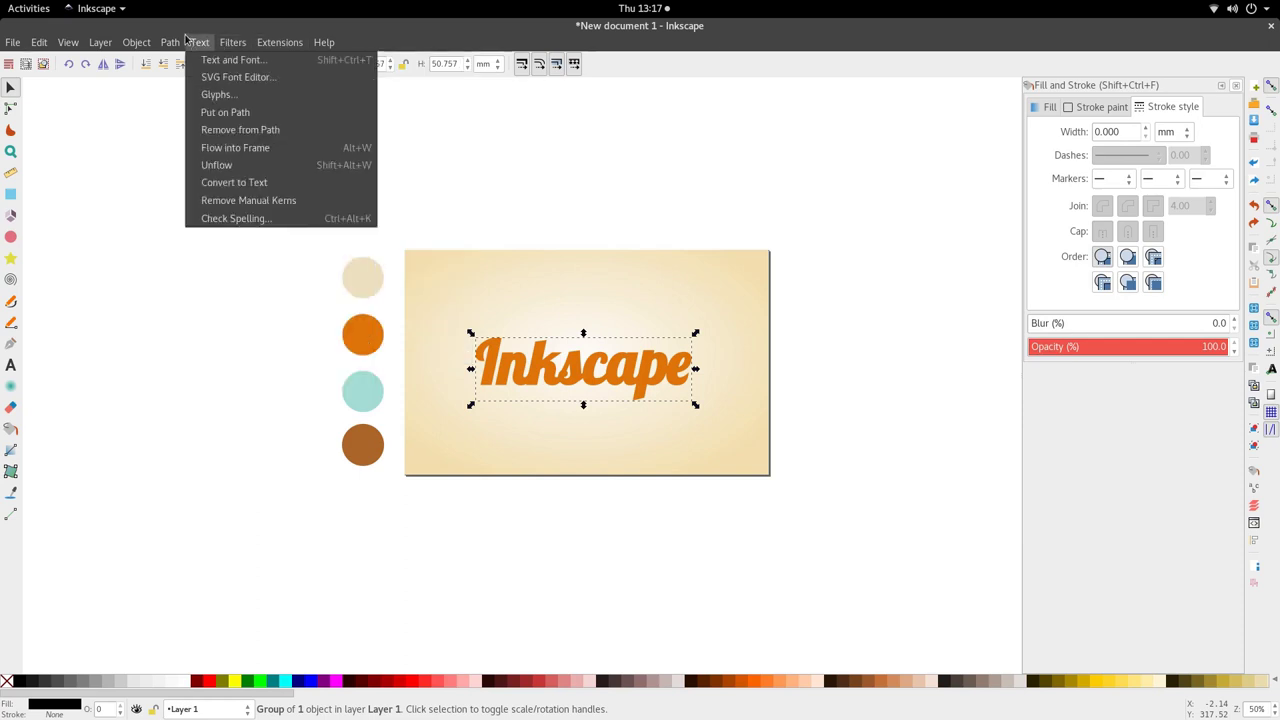
mouse_move(238, 44)
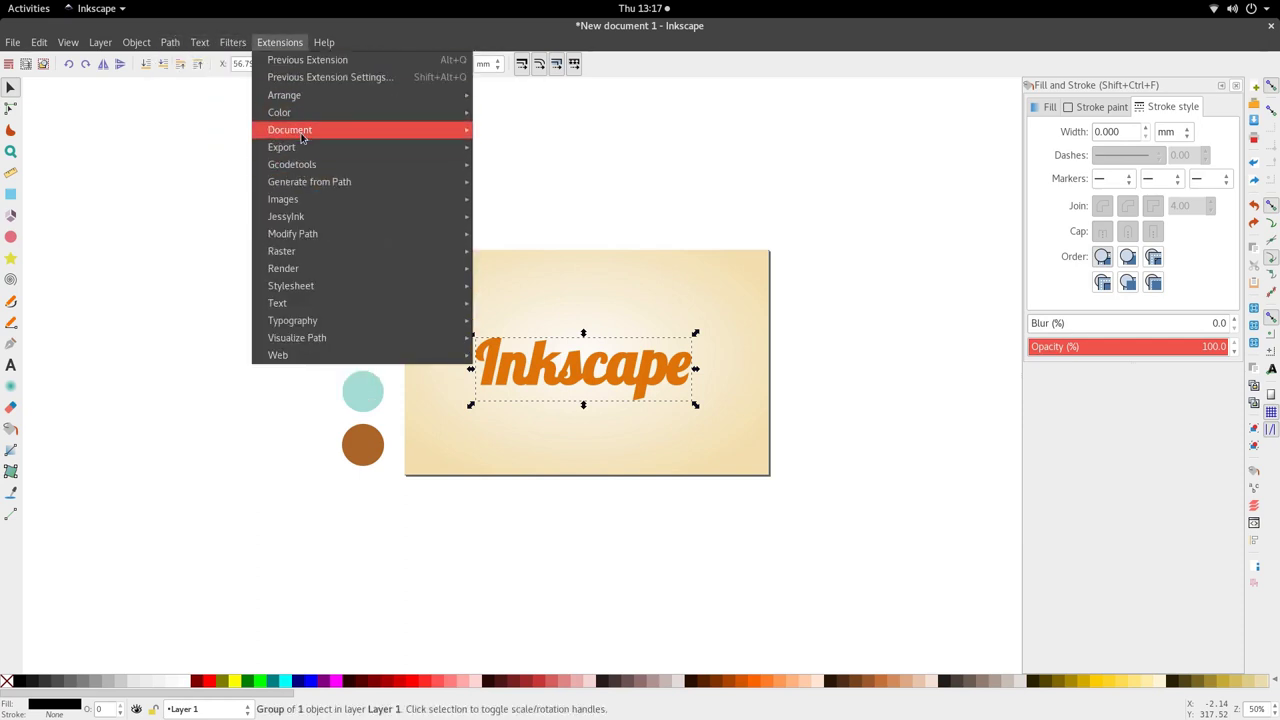
mouse_move(330, 182)
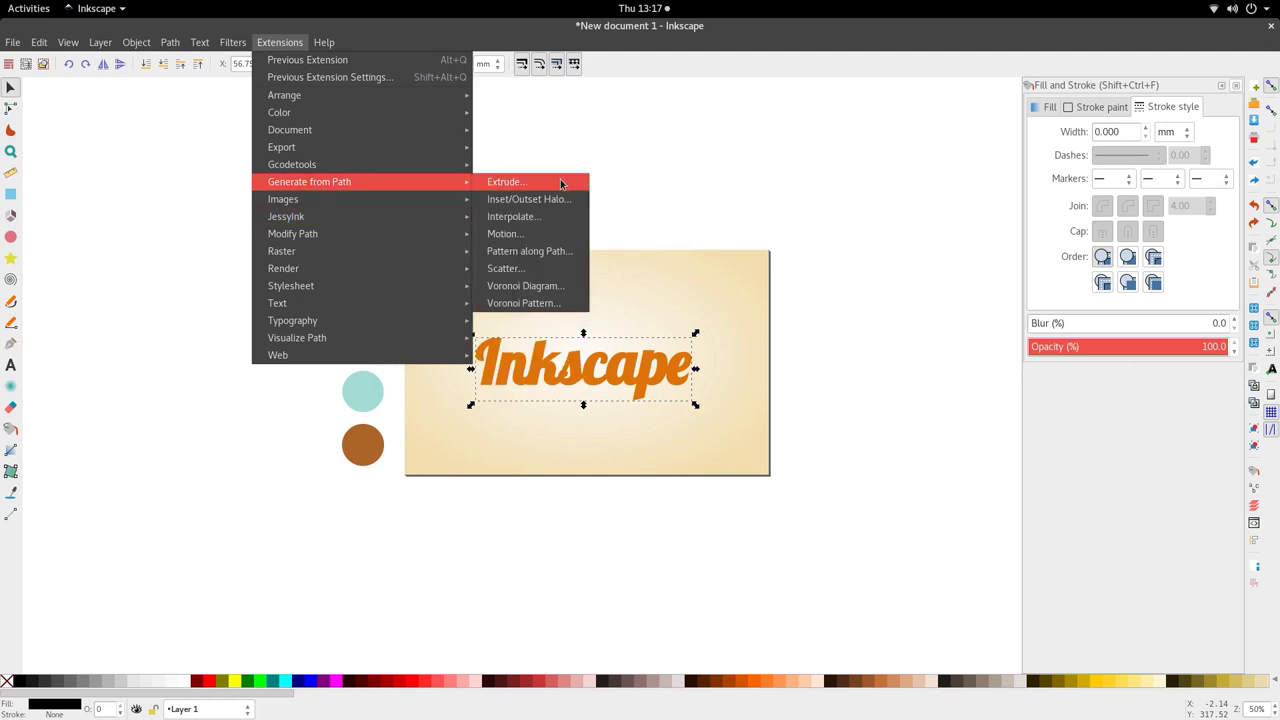
left_click(562, 234)
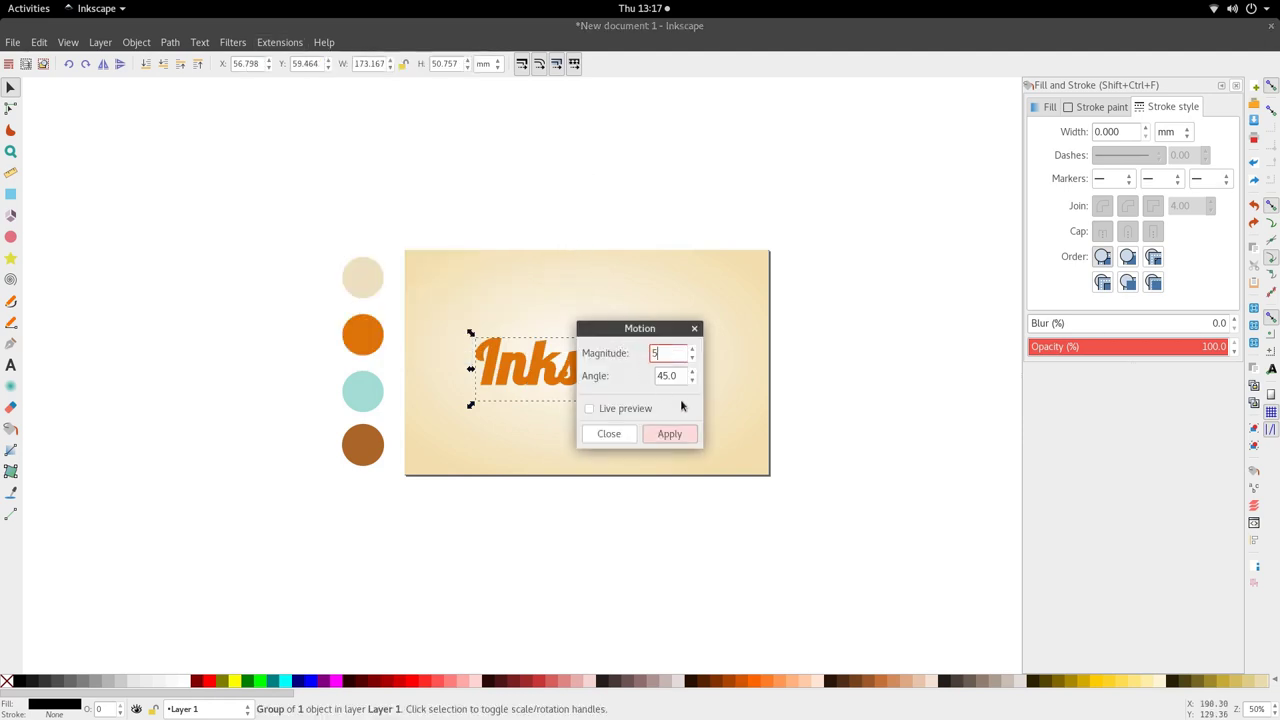
left_click(666, 436)
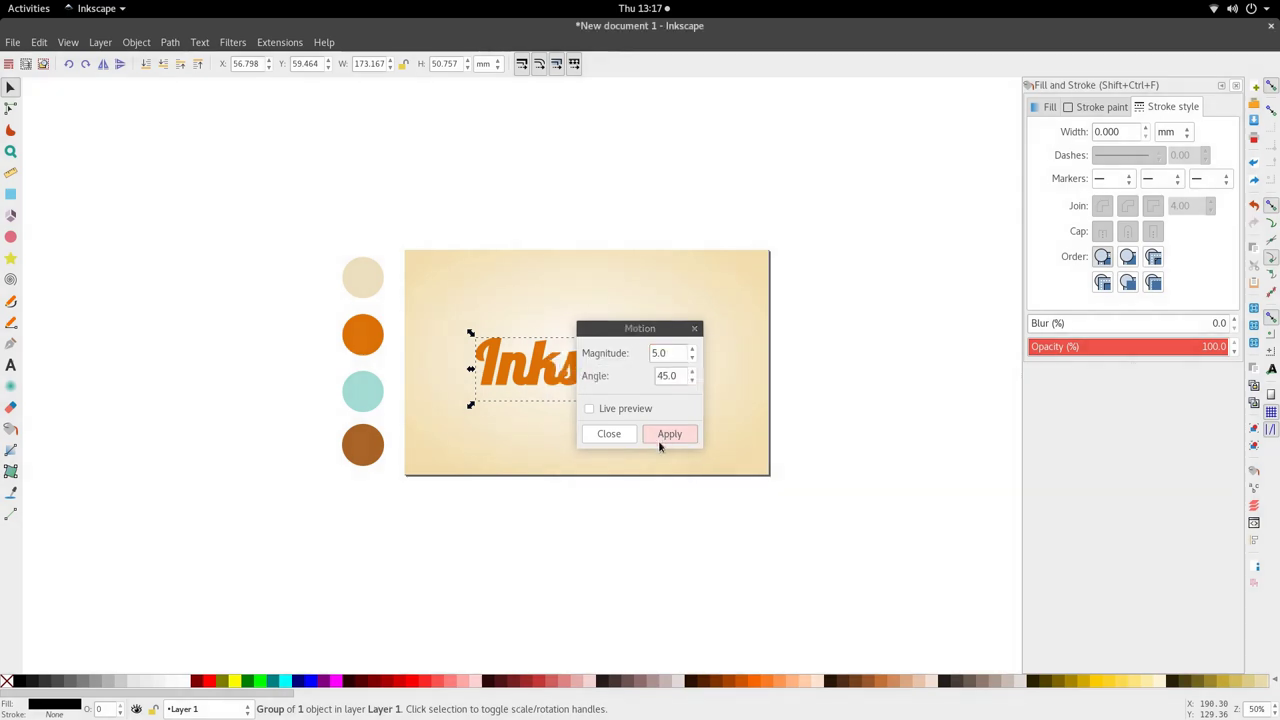
left_click(619, 440)
- Select the lettering path inside its group and apply the Motion extension with magnitude 5.0 and angle 45.0
scroll(600, 372, "up", 3)
double_click(587, 393)
double_click(587, 393)
left_click(232, 42)
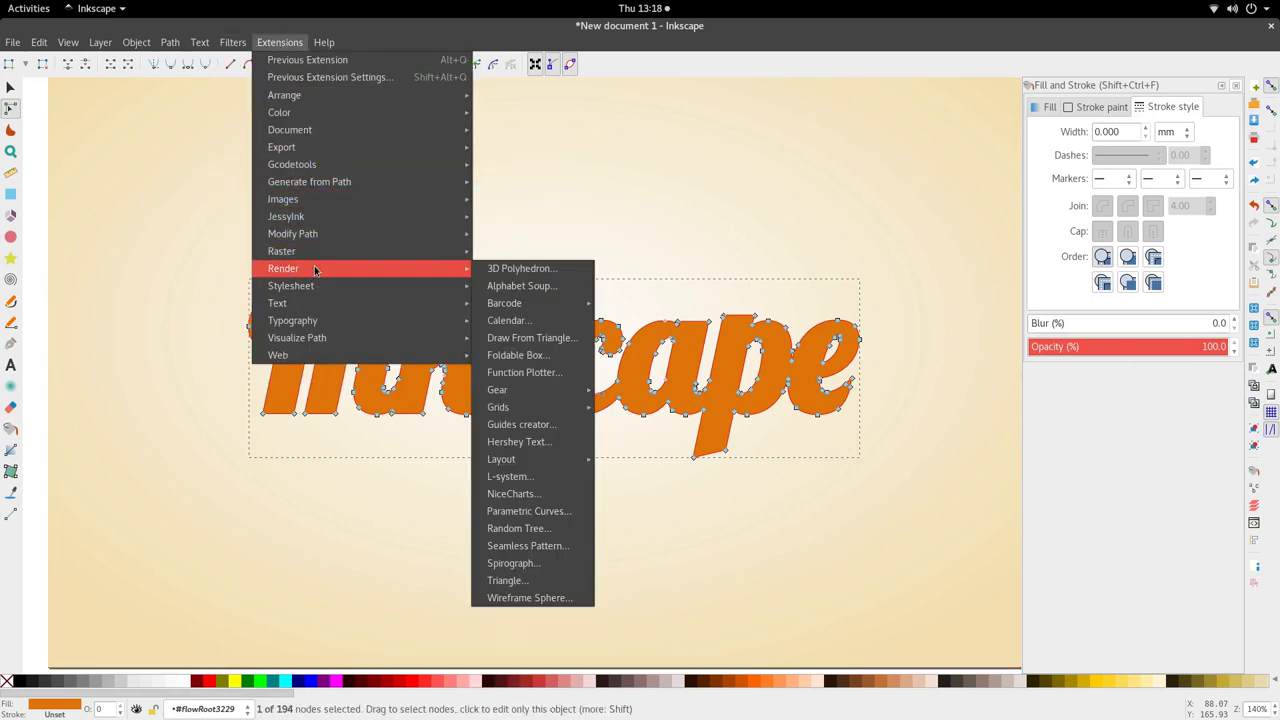
mouse_move(310, 171)
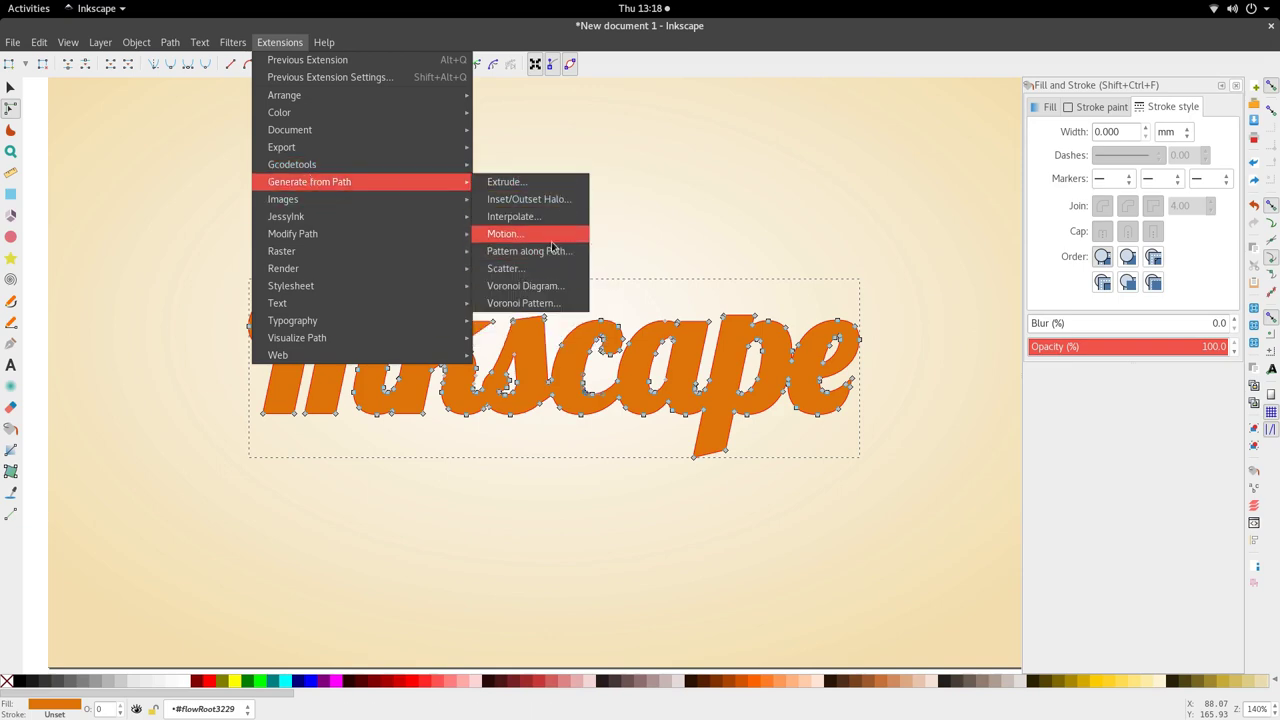
left_click(508, 233)
left_click(668, 433)
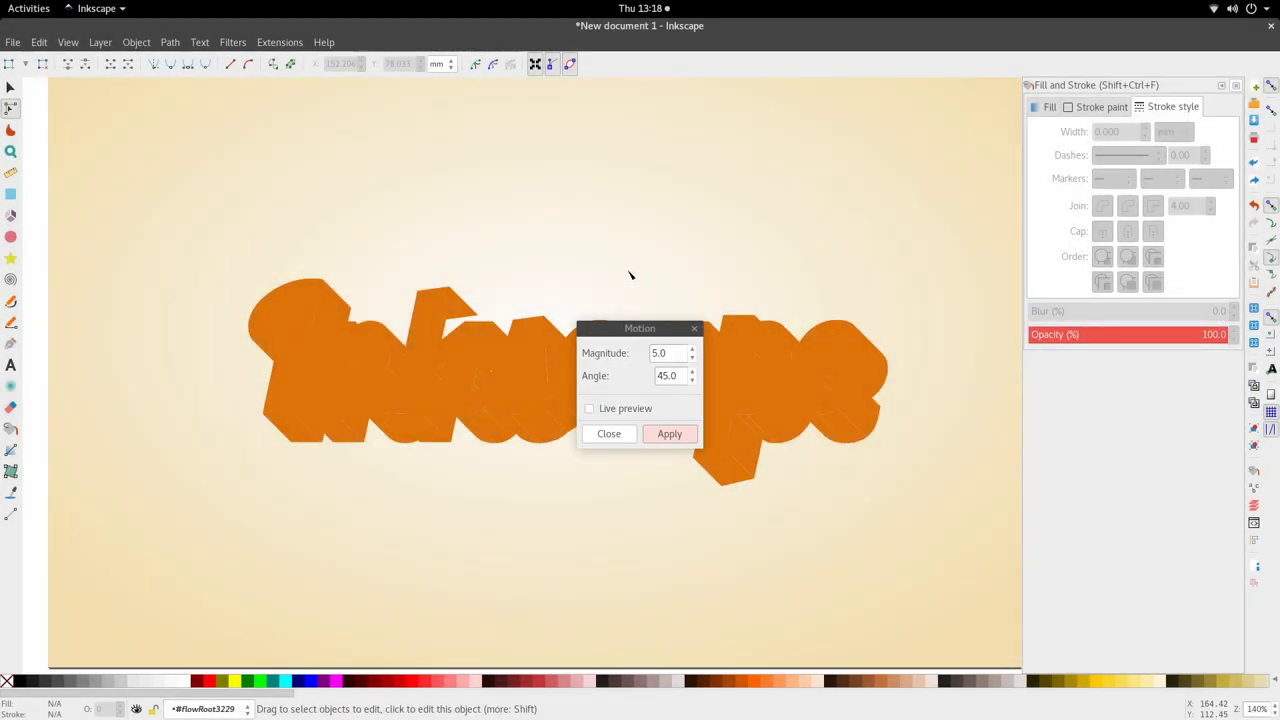
scroll(598, 306, "down", 3)
left_click(608, 433)
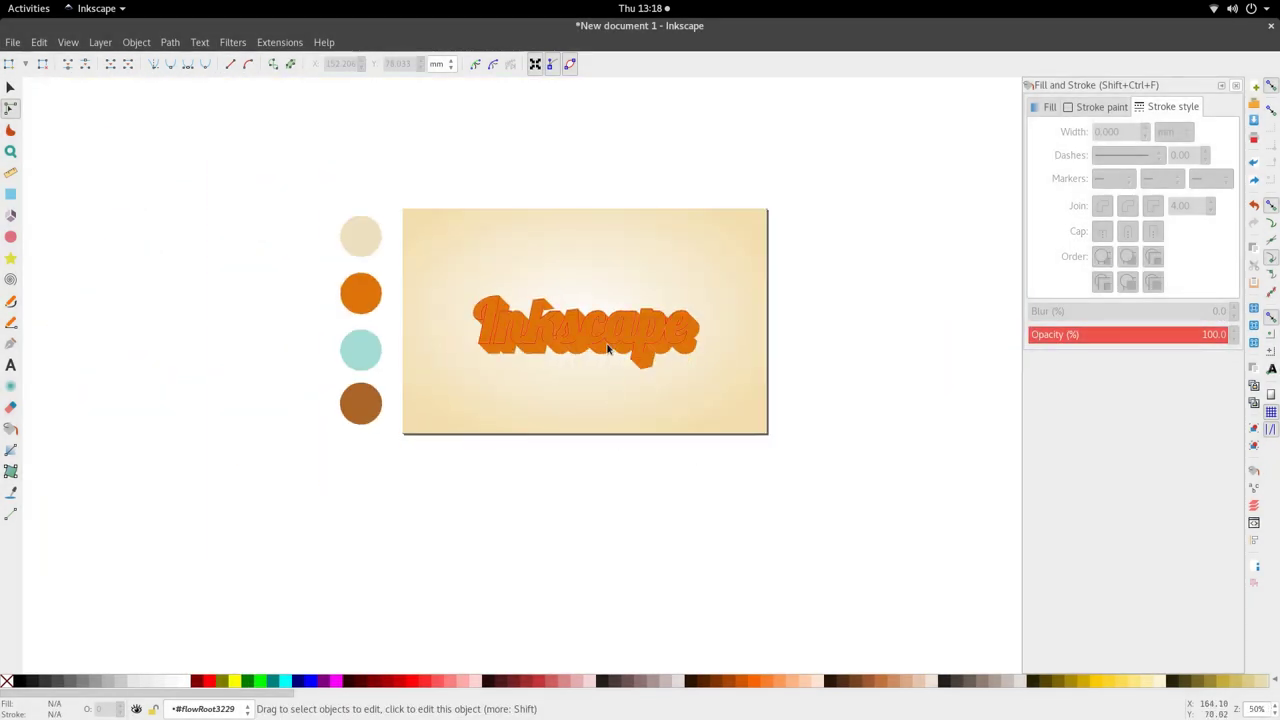
- Enter the Motion group and select its side faces, checking the selection with trial moves that are undone
scroll(605, 340, "up", 3)
left_click_drag(641, 366, 644, 500, "ctrl")
key("ctrl+z")
double_click(629, 365)
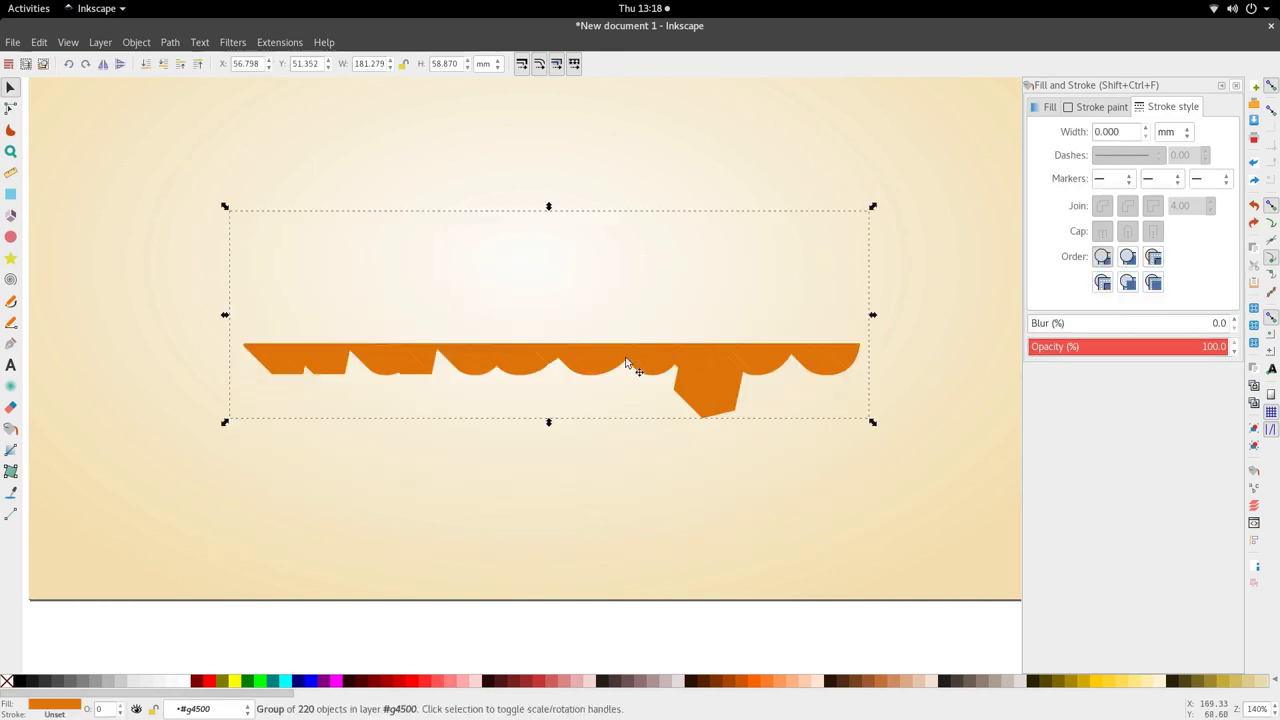
scroll(627, 364, "down", 2)
left_click_drag(626, 364, 622, 391, "ctrl")
key("ctrl+z")
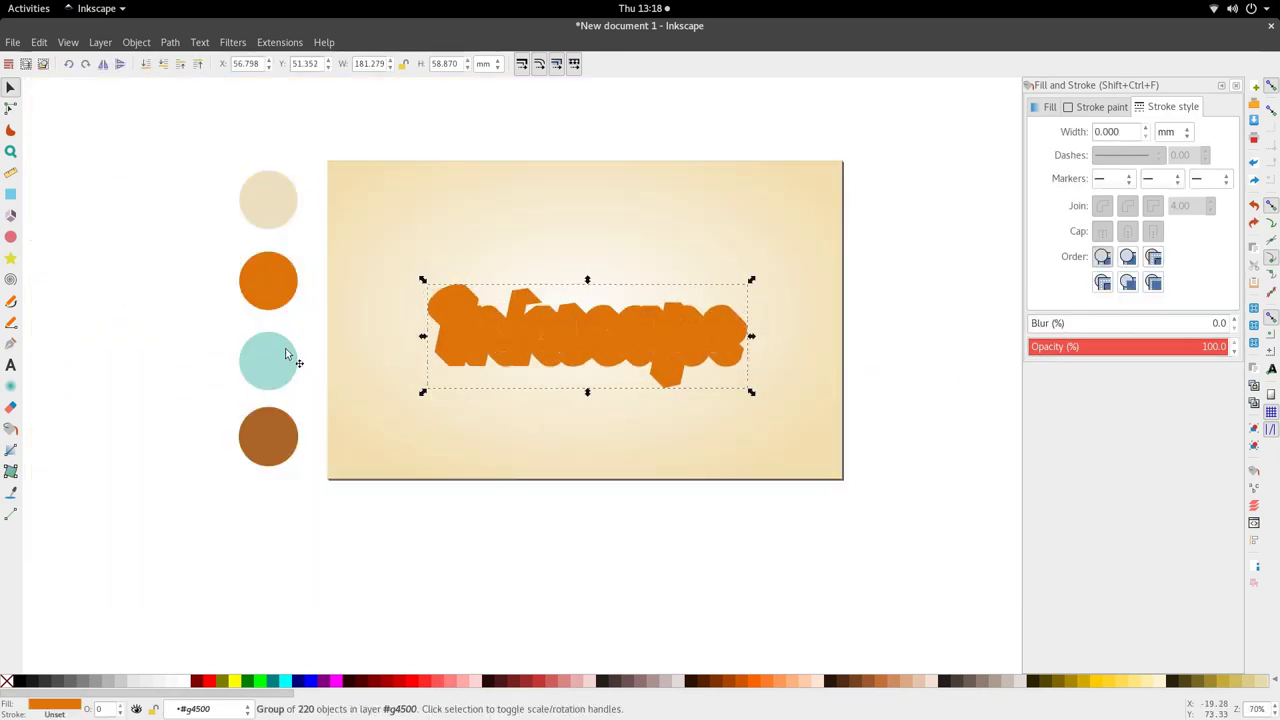
- Fill the extruded side faces with the aqua of the colour swatch circle and inspect them against the orange lettering
scroll(585, 365, "down", 2)
scroll(590, 370, "up", 3)
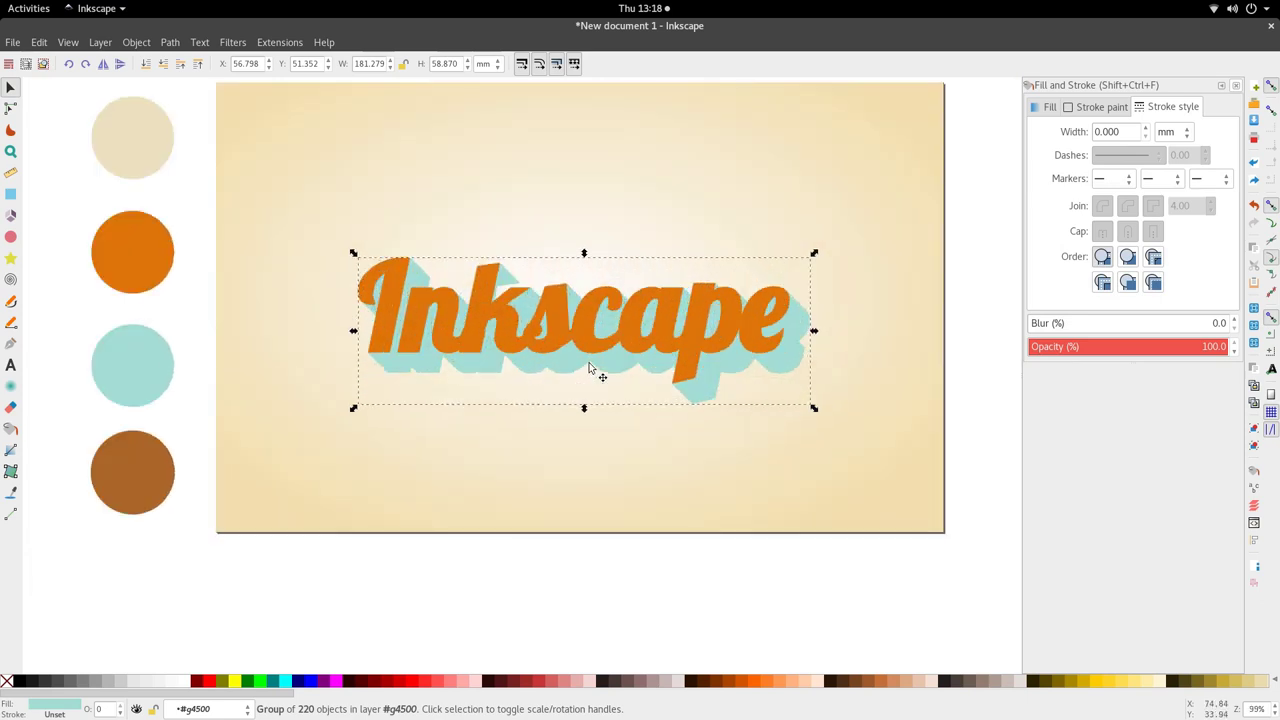
scroll(598, 337, "right", 5)
scroll(602, 338, "down", 3)
scroll(602, 340, "up", 1)
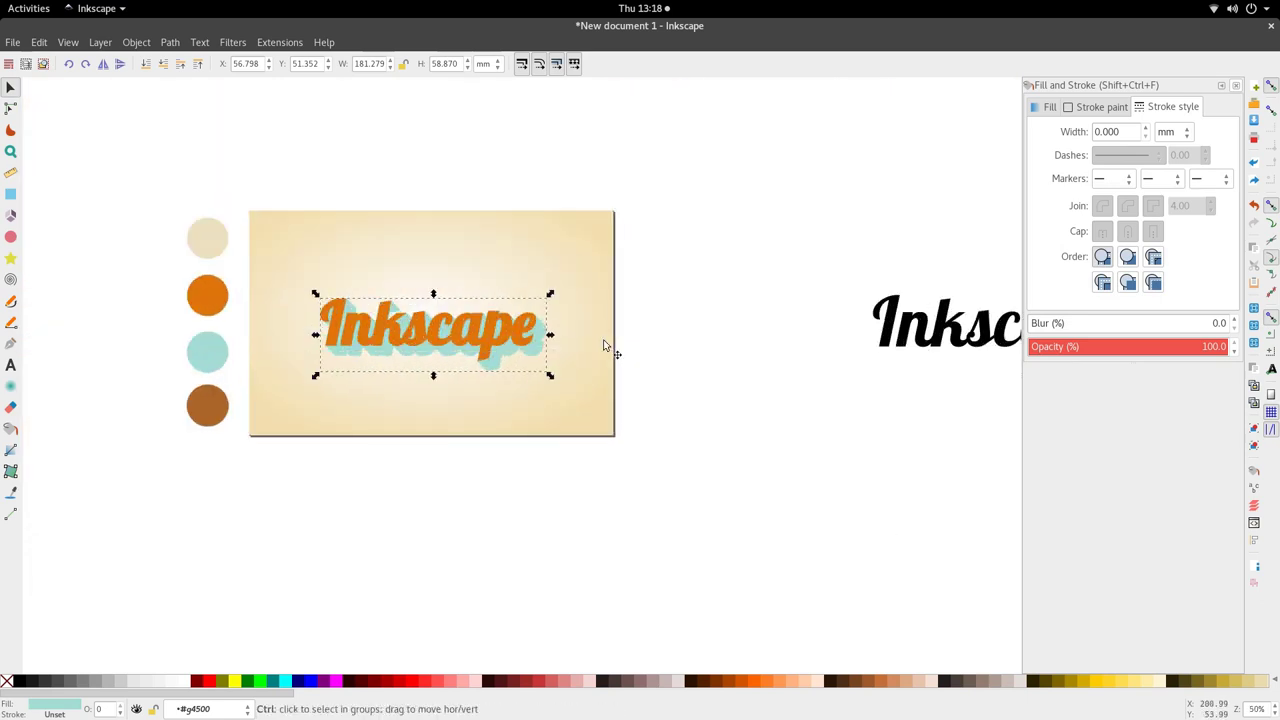
scroll(610, 355, "left", 4)
scroll(628, 360, "up", 4)
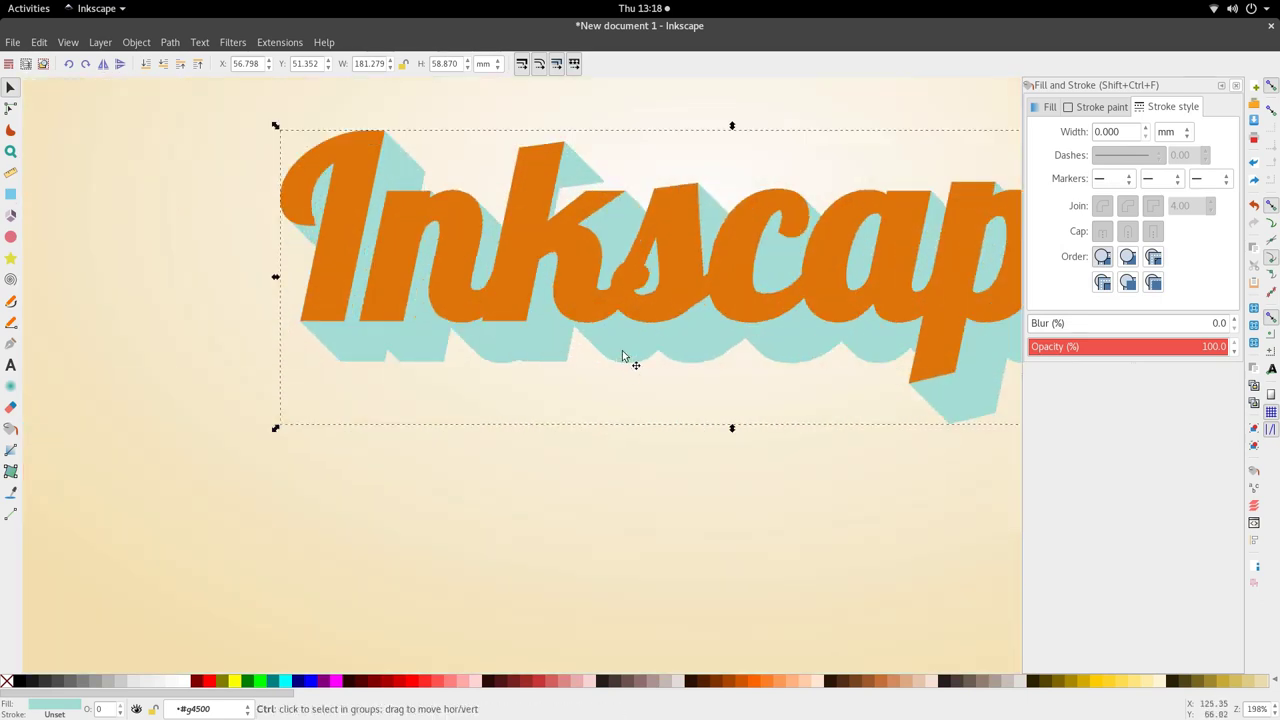
- Undo the aqua fill and the Motion extrusion on the lettering
scroll(628, 346, "down", 4)
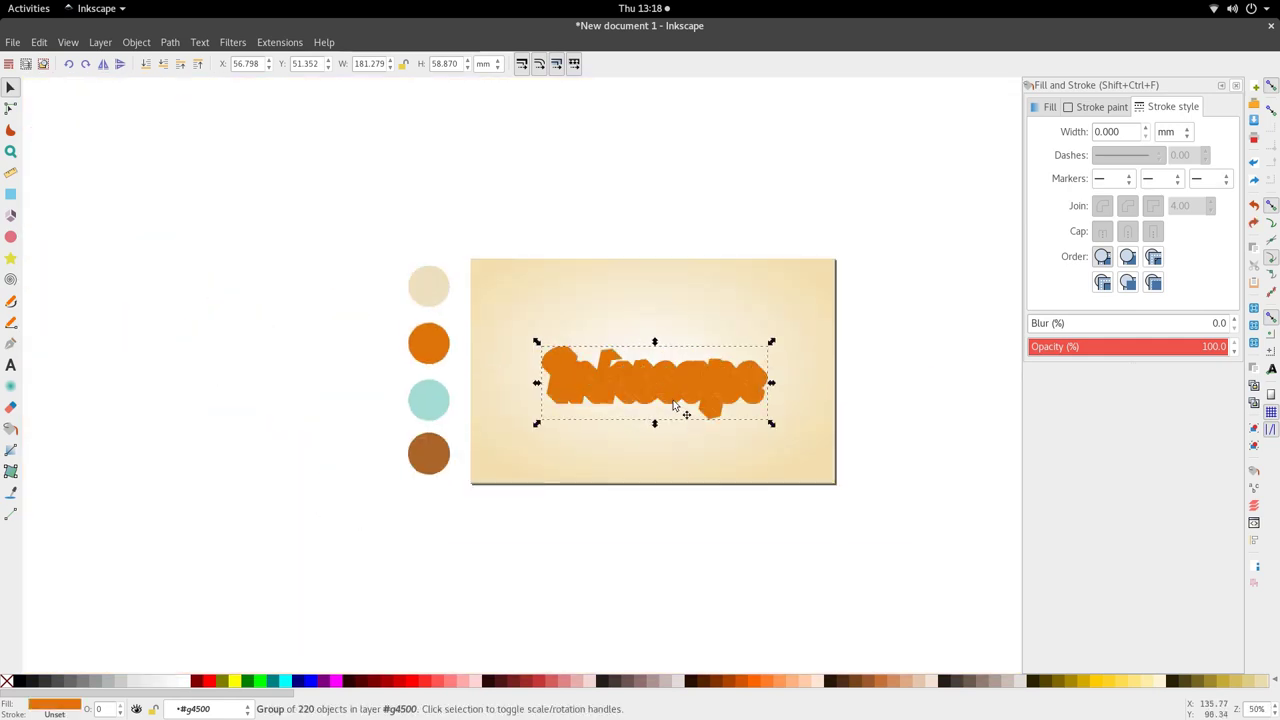
key("Escape")
scroll(688, 398, "up", 5)
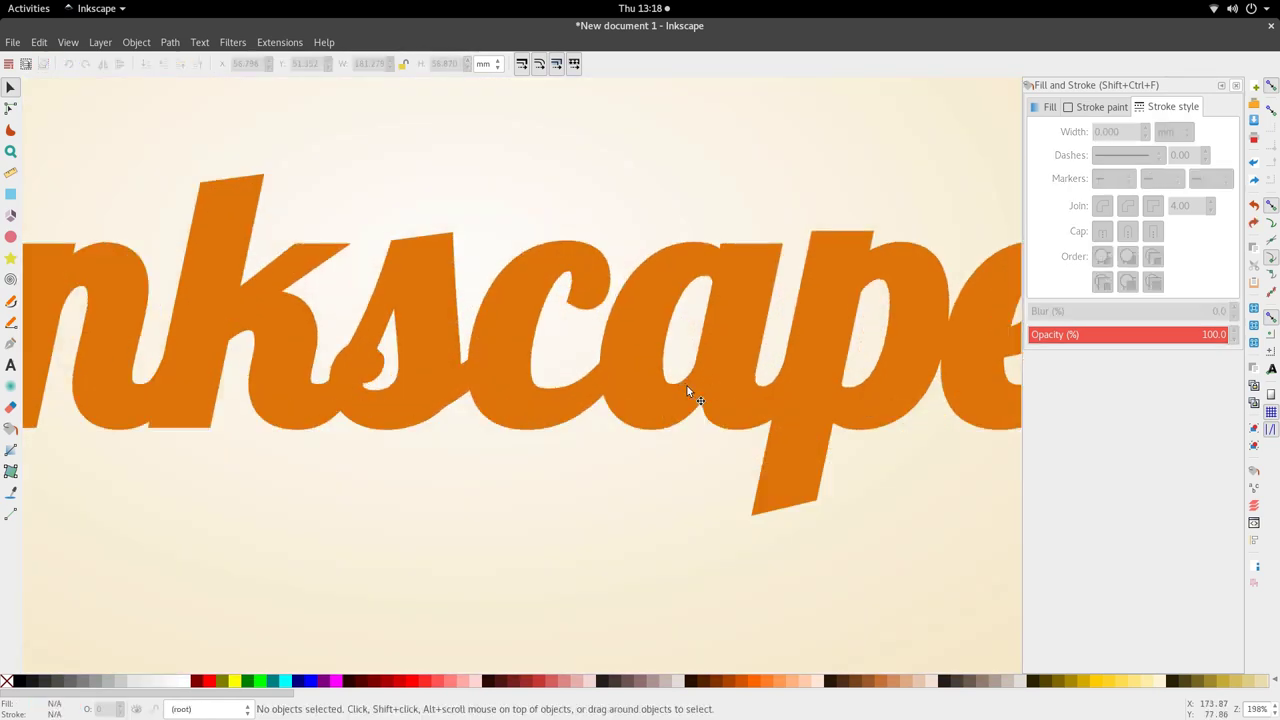
scroll(686, 398, "down", 3)
- Select the lettering path and apply the Motion extension with magnitude 3.0 and angle 45.0
left_click(677, 399)
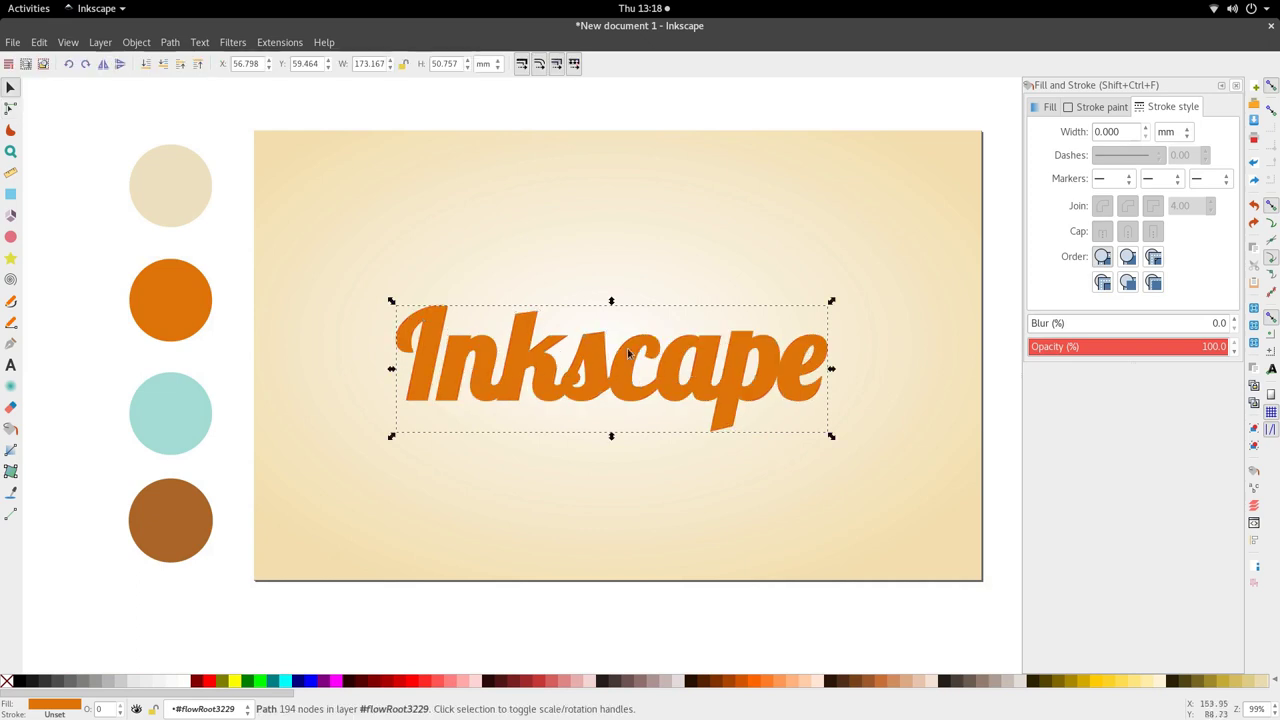
left_click(204, 43)
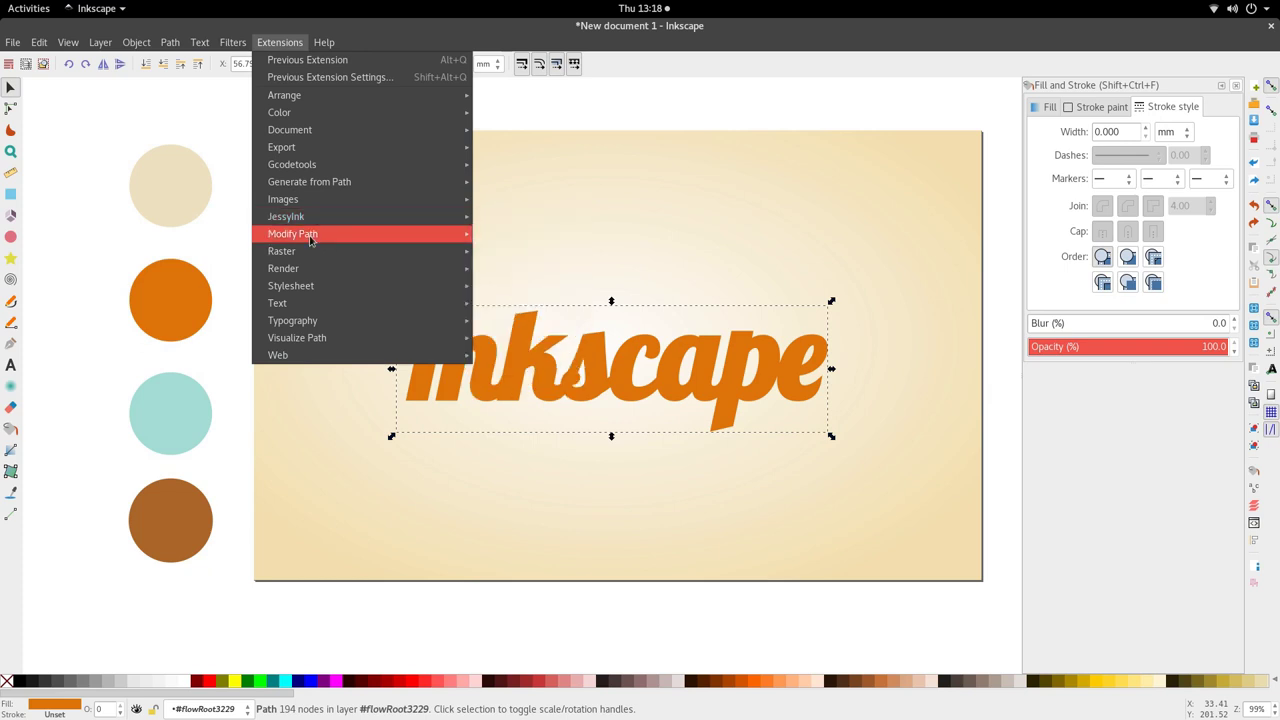
mouse_move(356, 236)
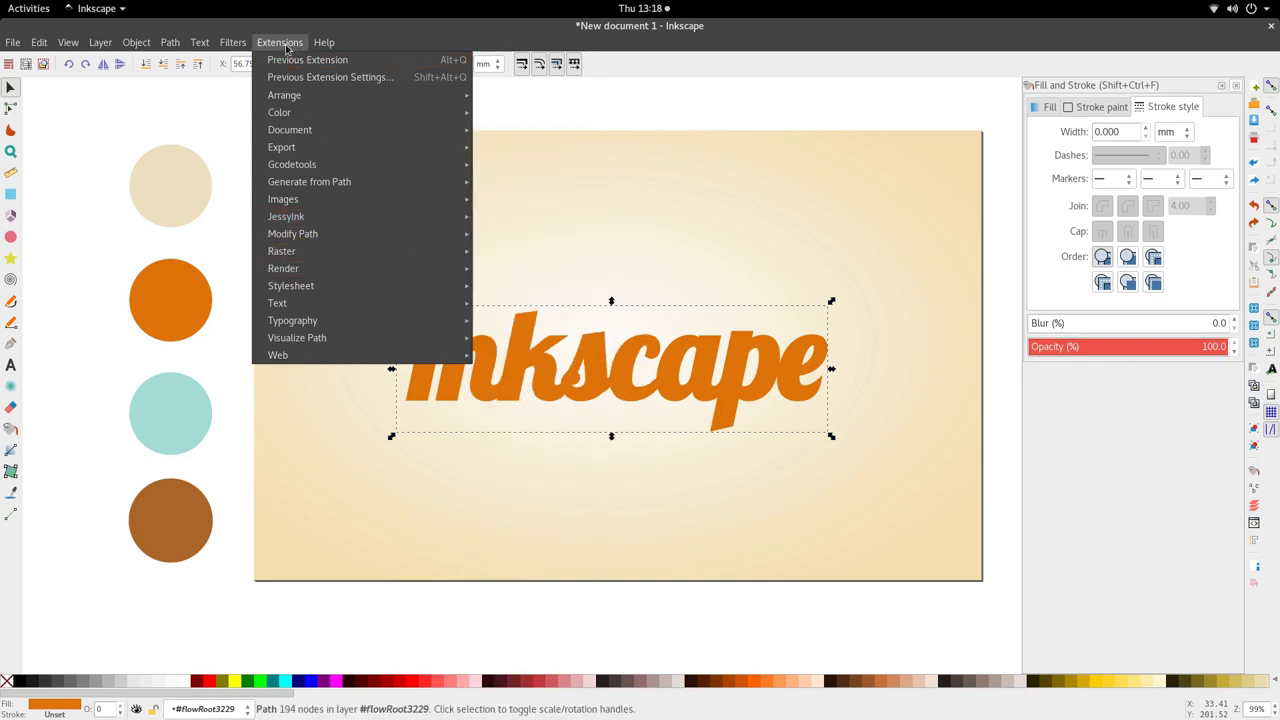
mouse_move(372, 184)
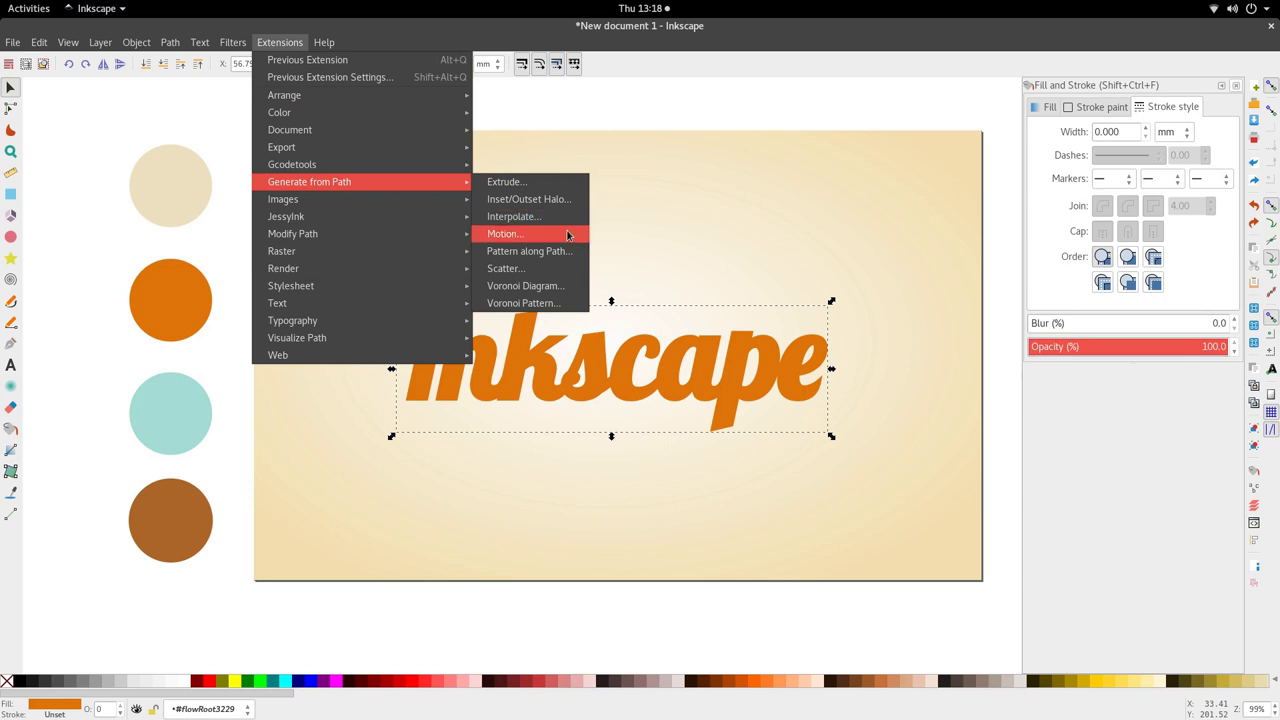
double_click(621, 391)
left_click(280, 42)
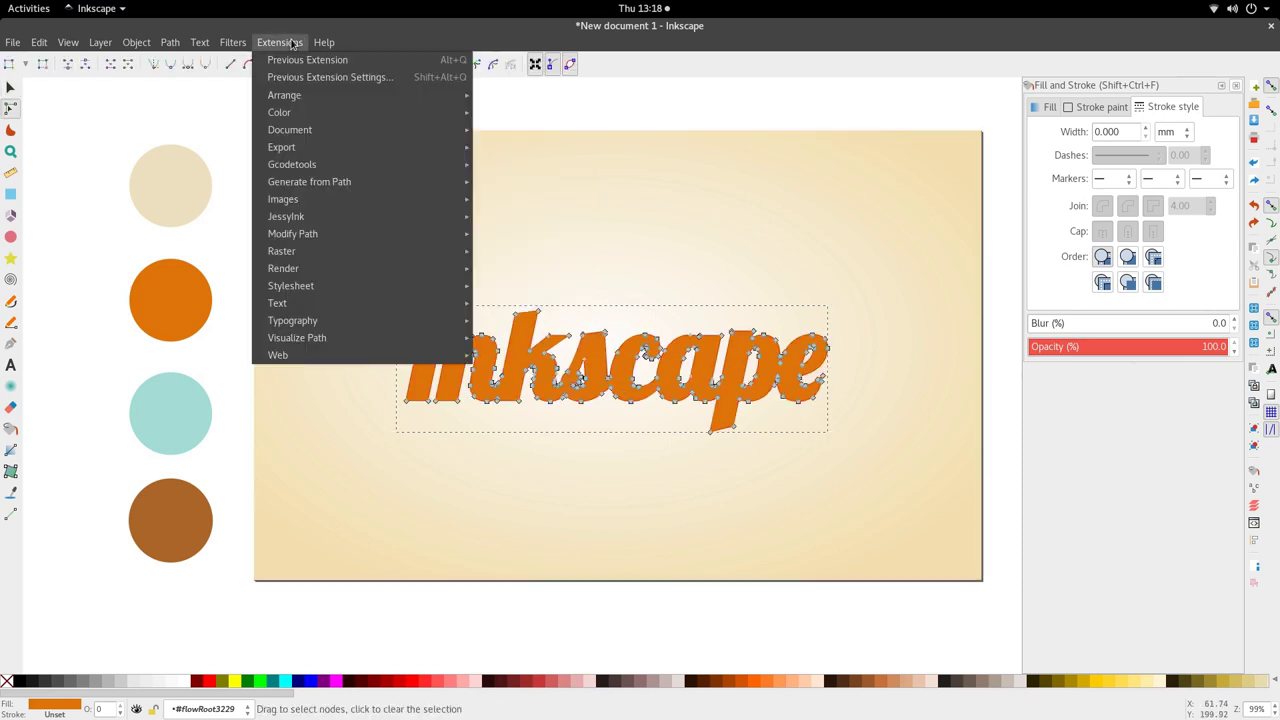
mouse_move(316, 237)
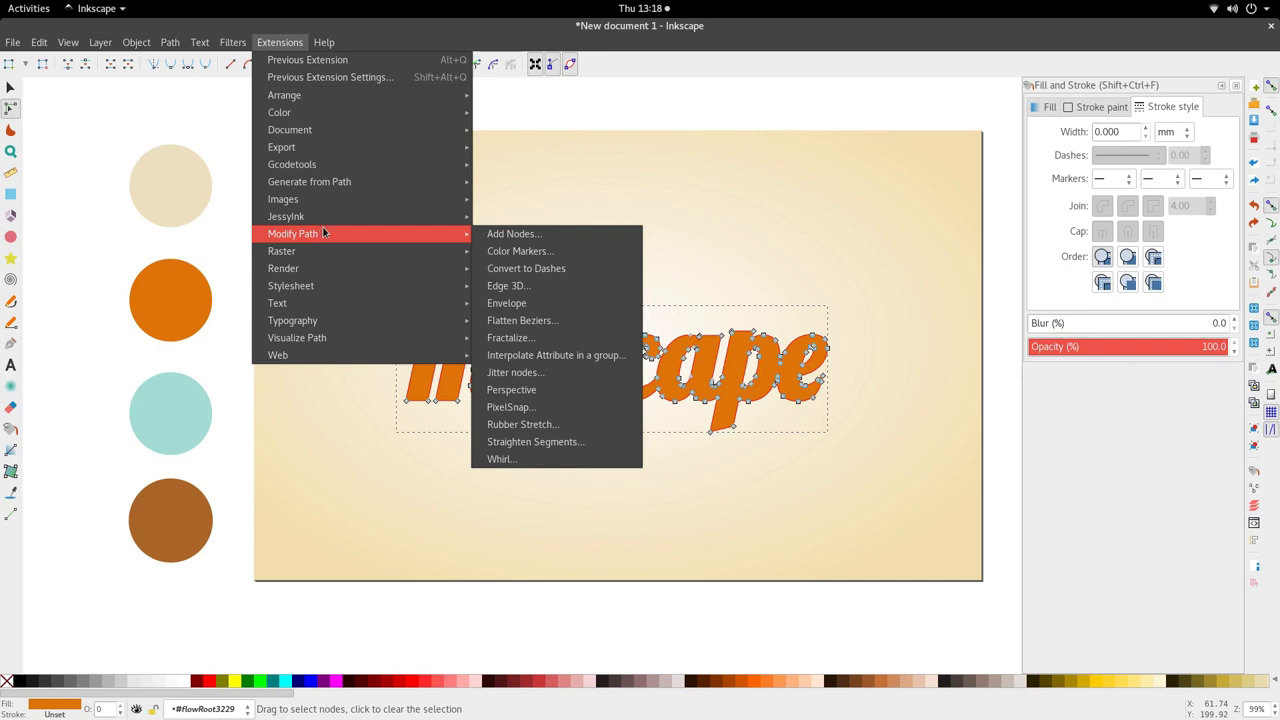
mouse_move(337, 181)
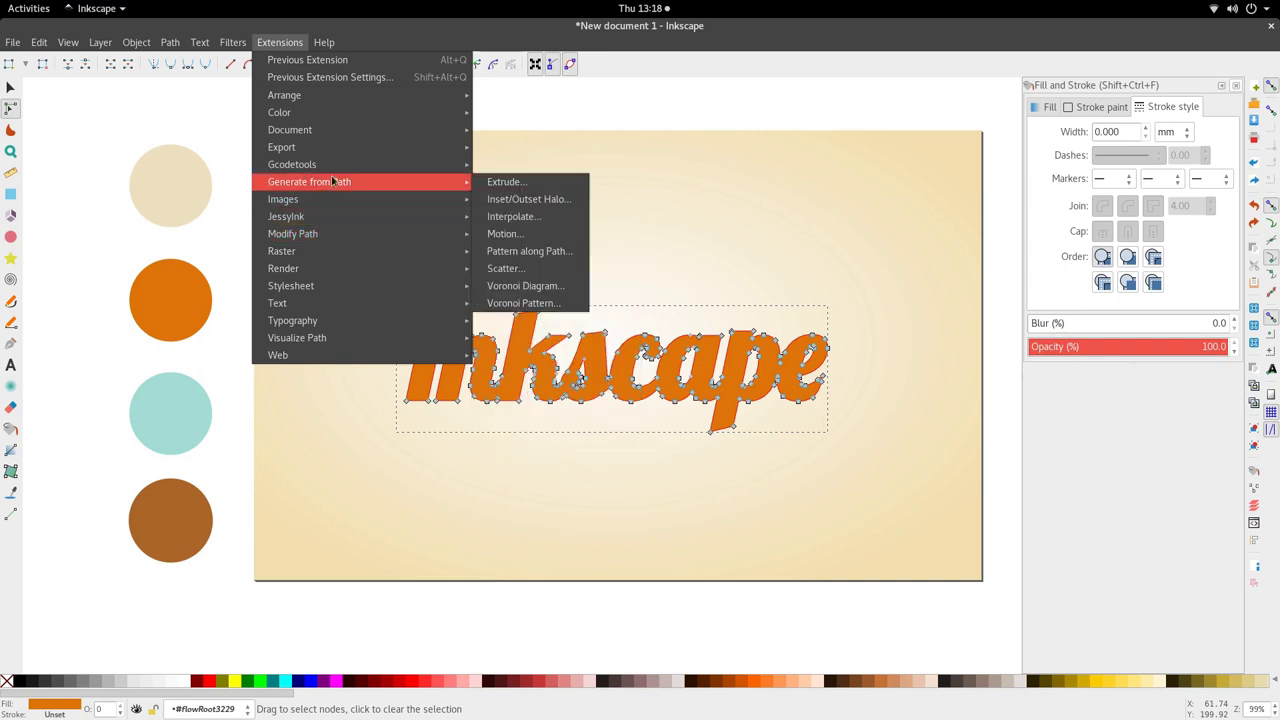
left_click(541, 233)
left_click(673, 352)
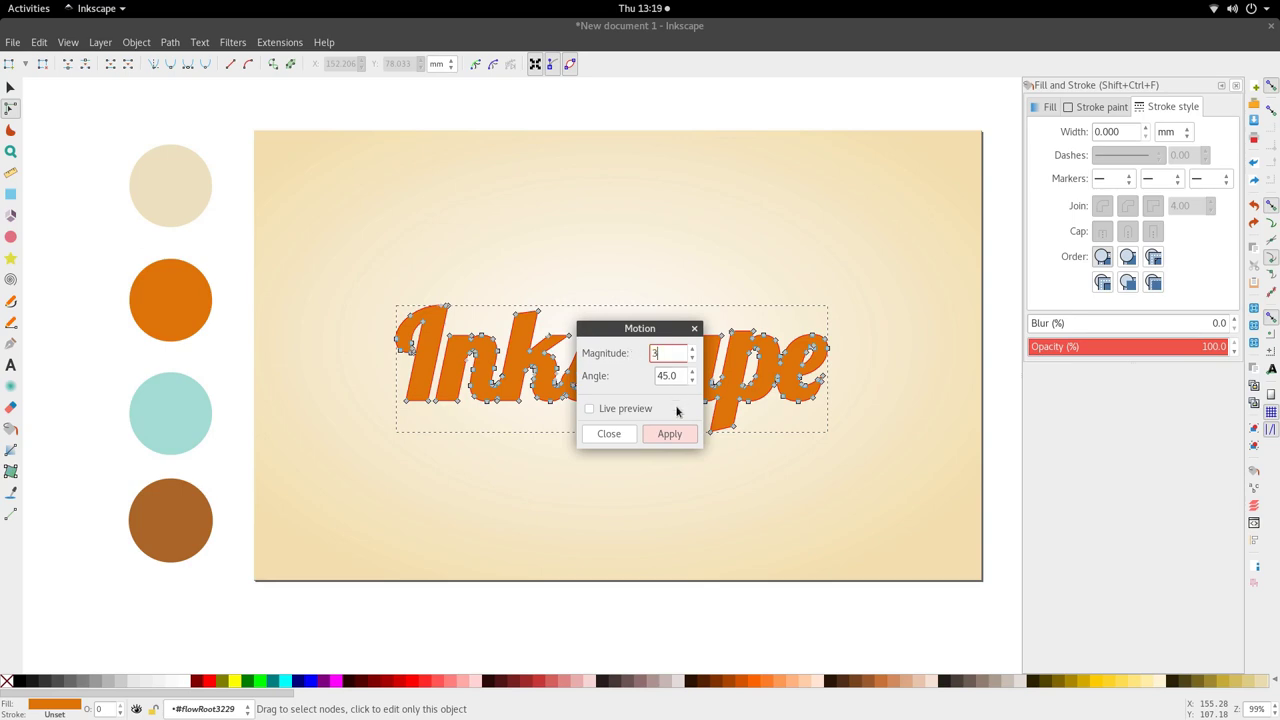
left_click(669, 434)
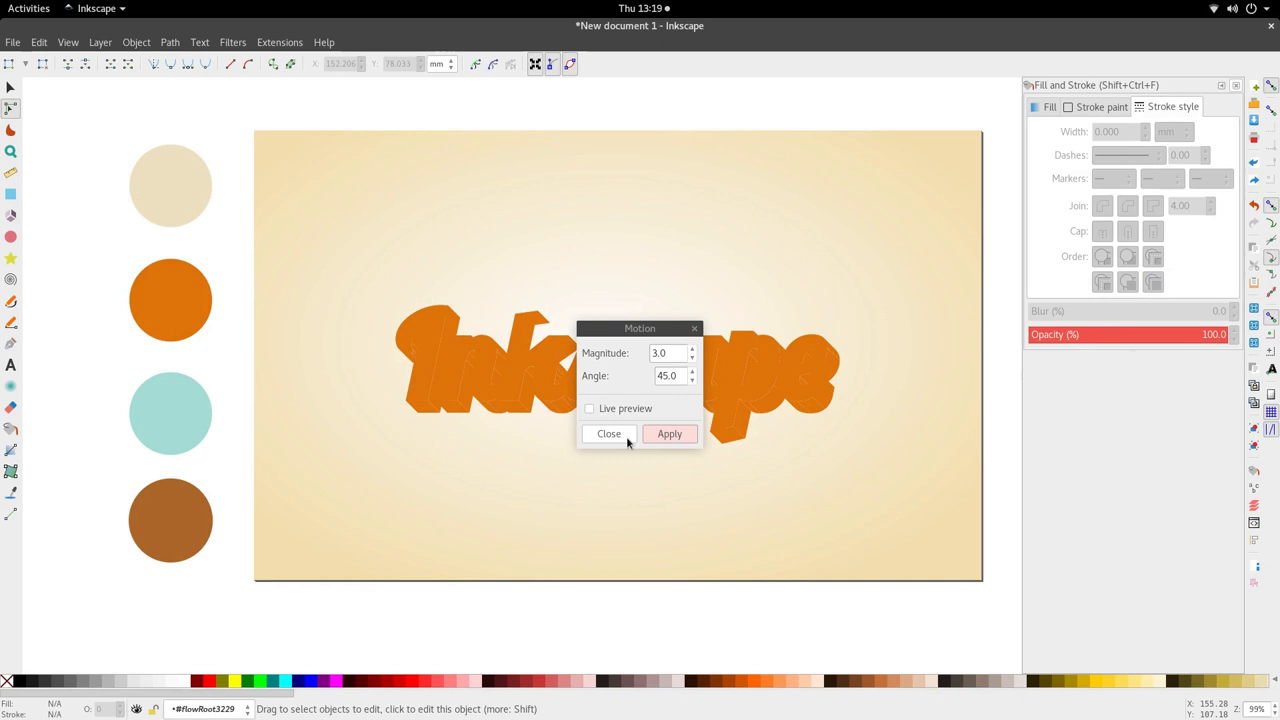
left_click(626, 436)
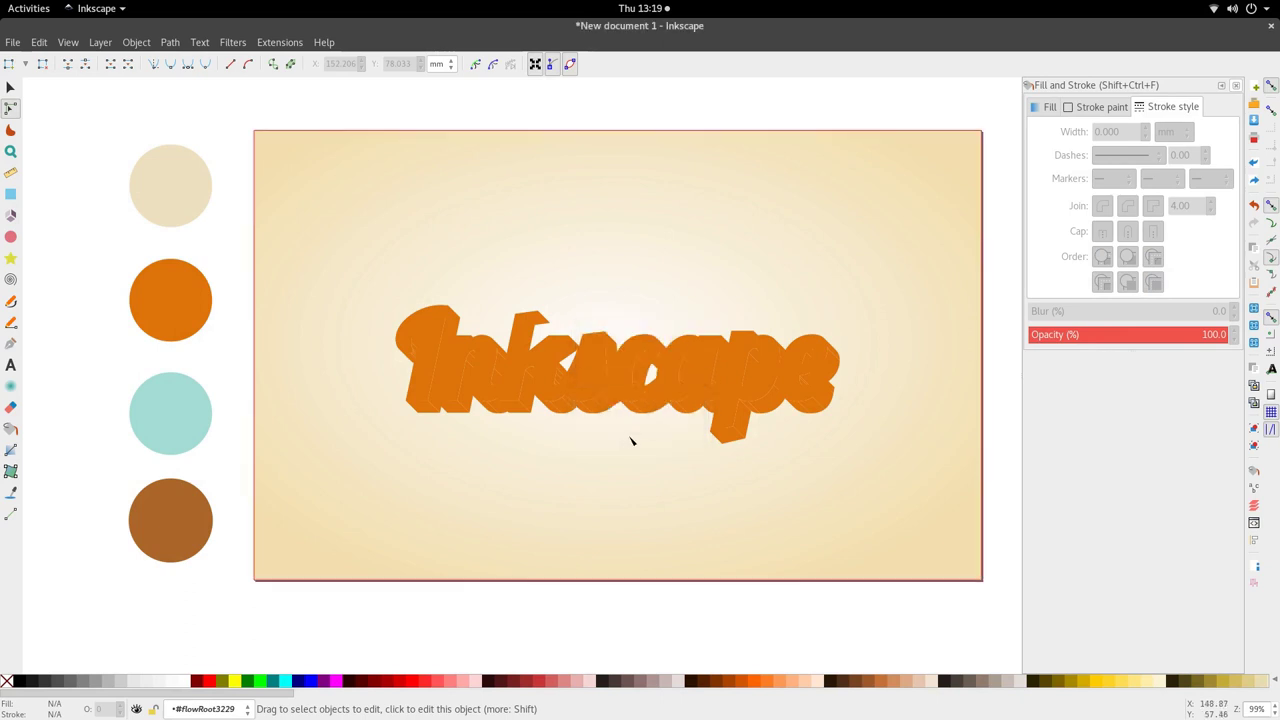
- Enter the Motion group, select the side faces and fill them with the aqua of the colour swatch circle
key("s")
left_click(576, 416)
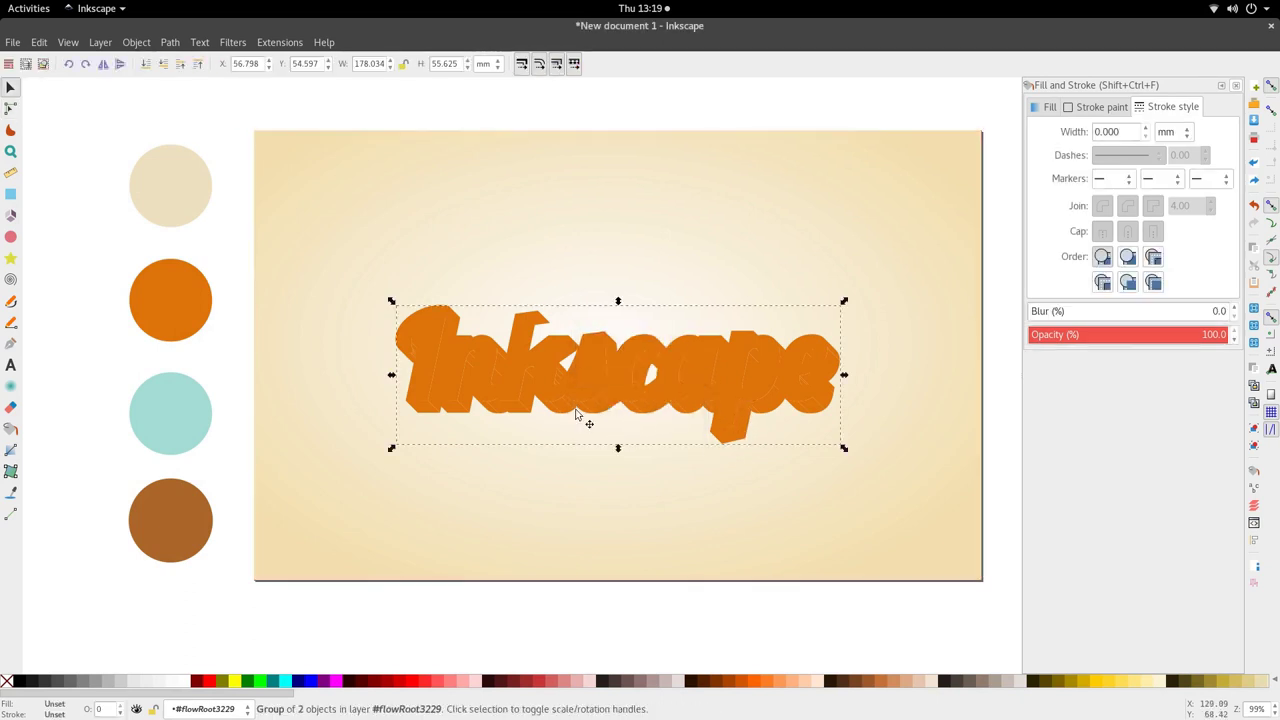
double_click(576, 410)
left_click(576, 410)
key("d")
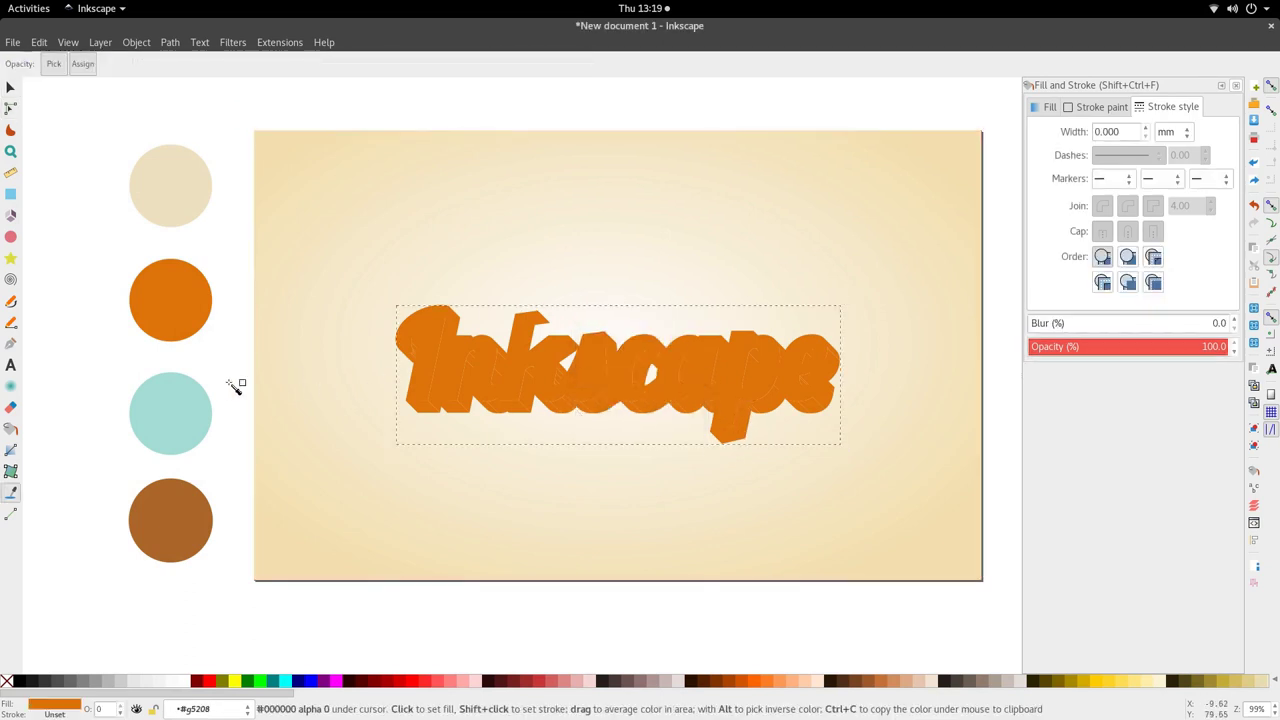
left_click(201, 392)
key("s")
scroll(660, 392, "down", 1)
scroll(676, 393, "up", 2)
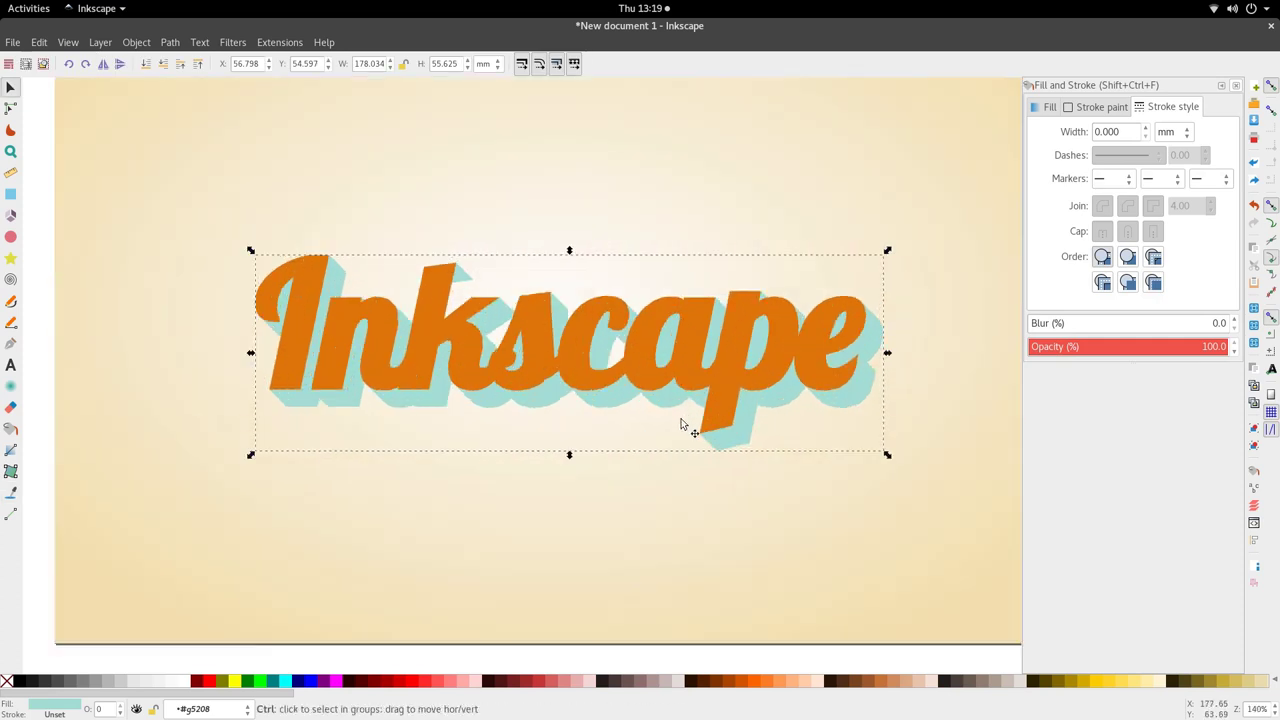
scroll(660, 345, "down", 2)
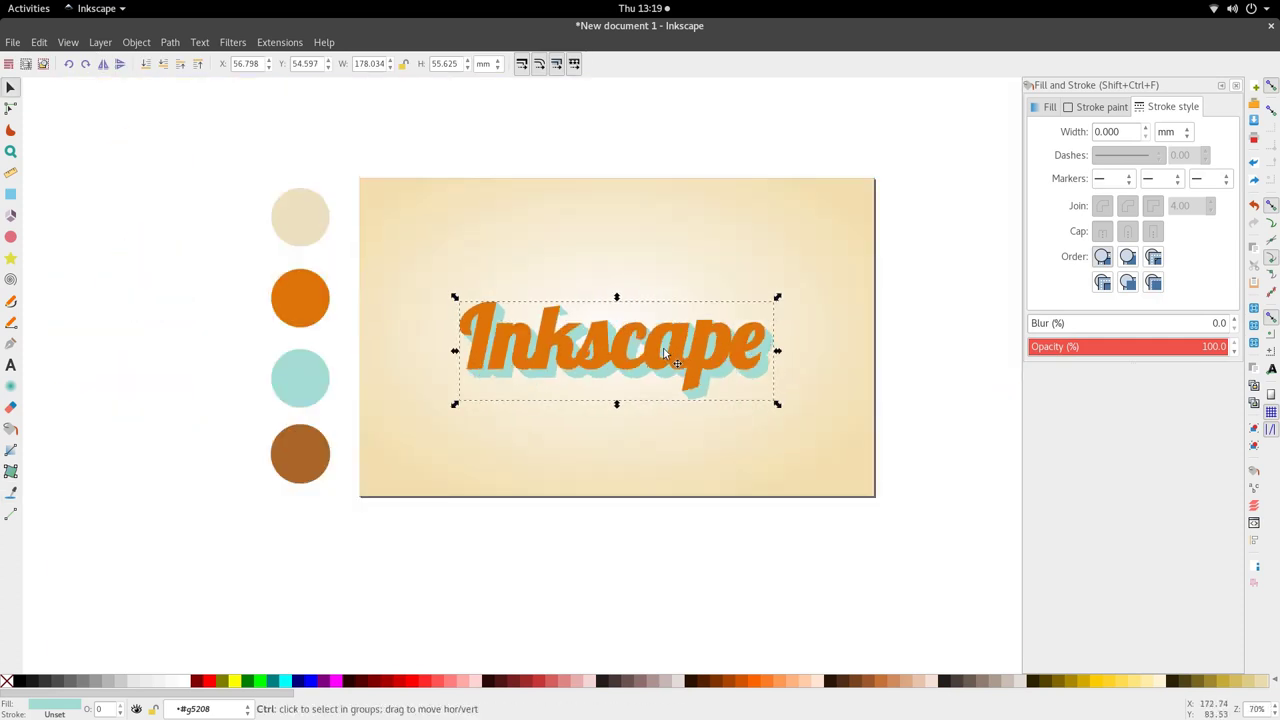
scroll(590, 365, "up", 2)
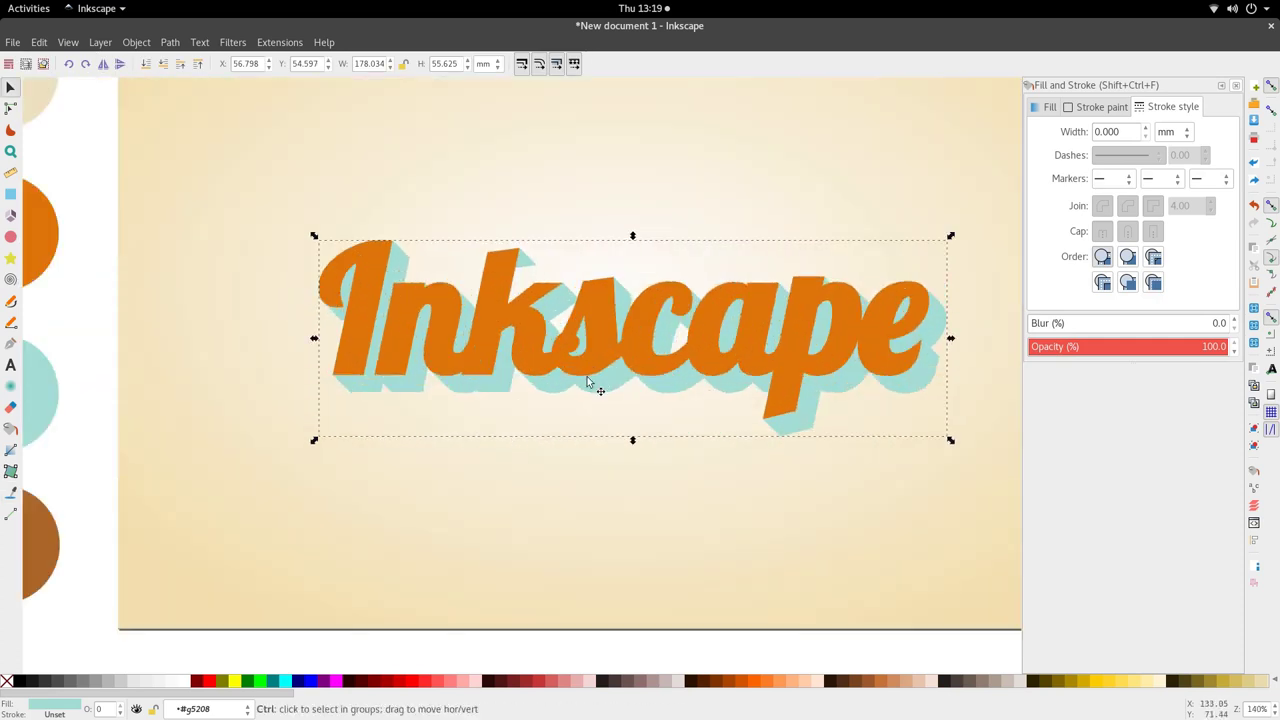
- Enter the extruded lettering's group and inspect the gap in the depth beside the top of the k
double_click(530, 272)
key("s")
scroll(526, 267, "up", 3)
double_click(531, 253)
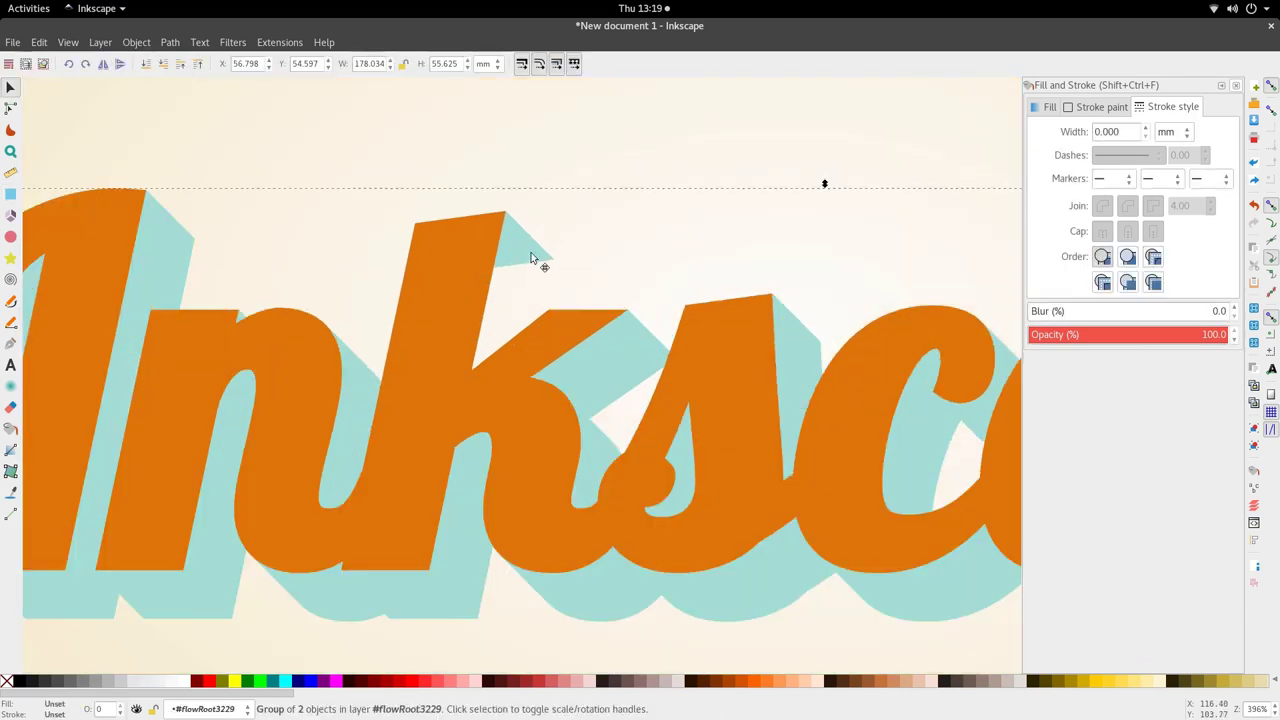
key("Escape")
scroll(535, 255, "down", 4)
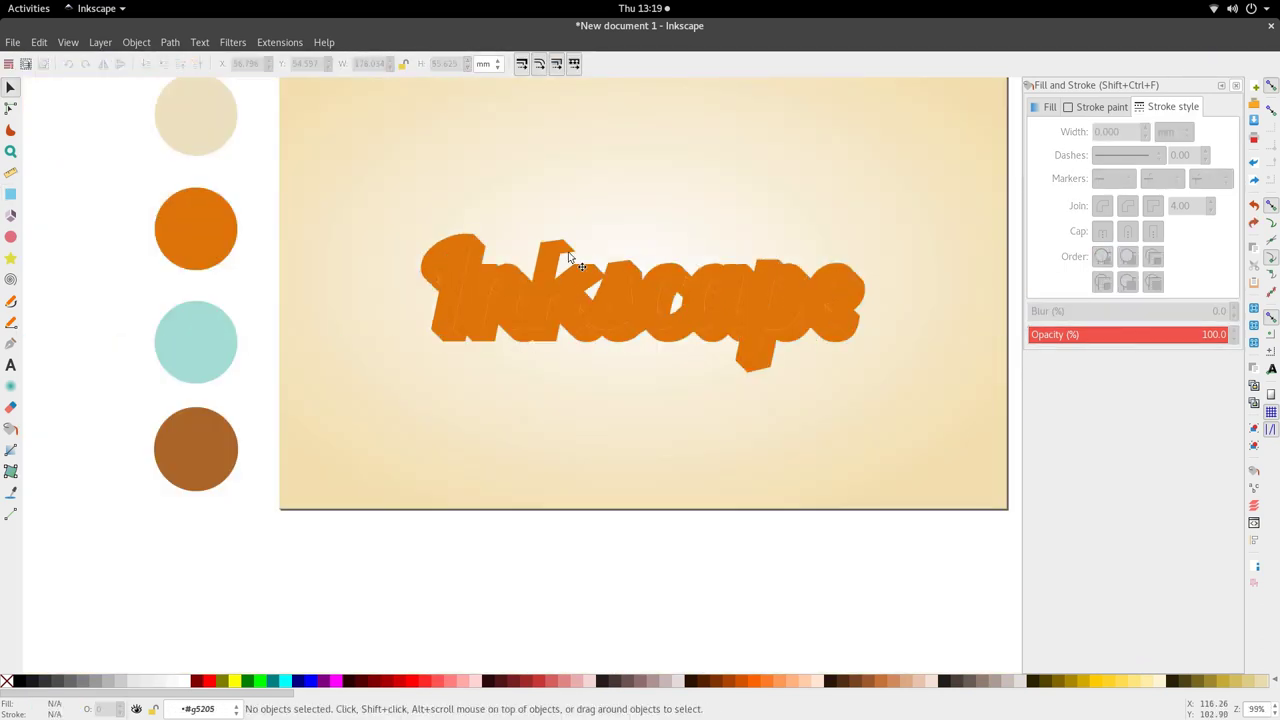
scroll(567, 257, "up", 3)
scroll(566, 257, "down", 3)
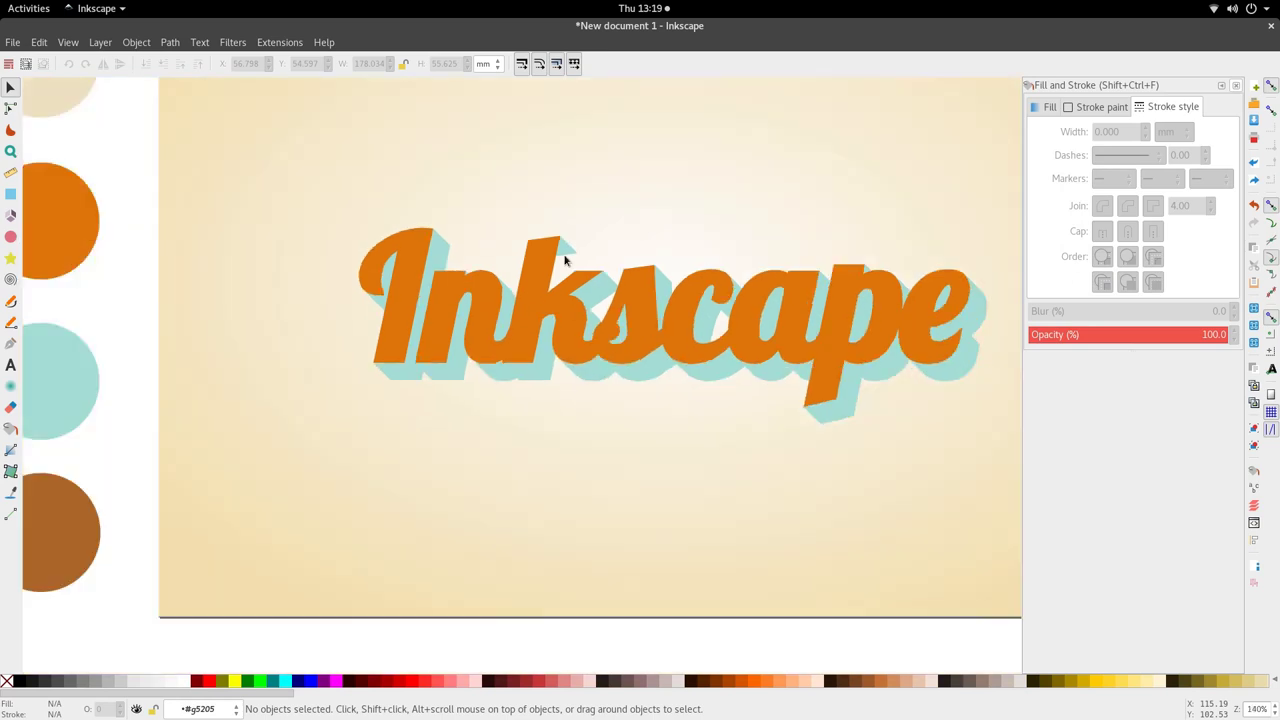
scroll(566, 257, "up", 4)
- Draw a closed four-cornered patch with the Bezier tool along the k's stem, bridging the gap in the aqua depth
key("b")
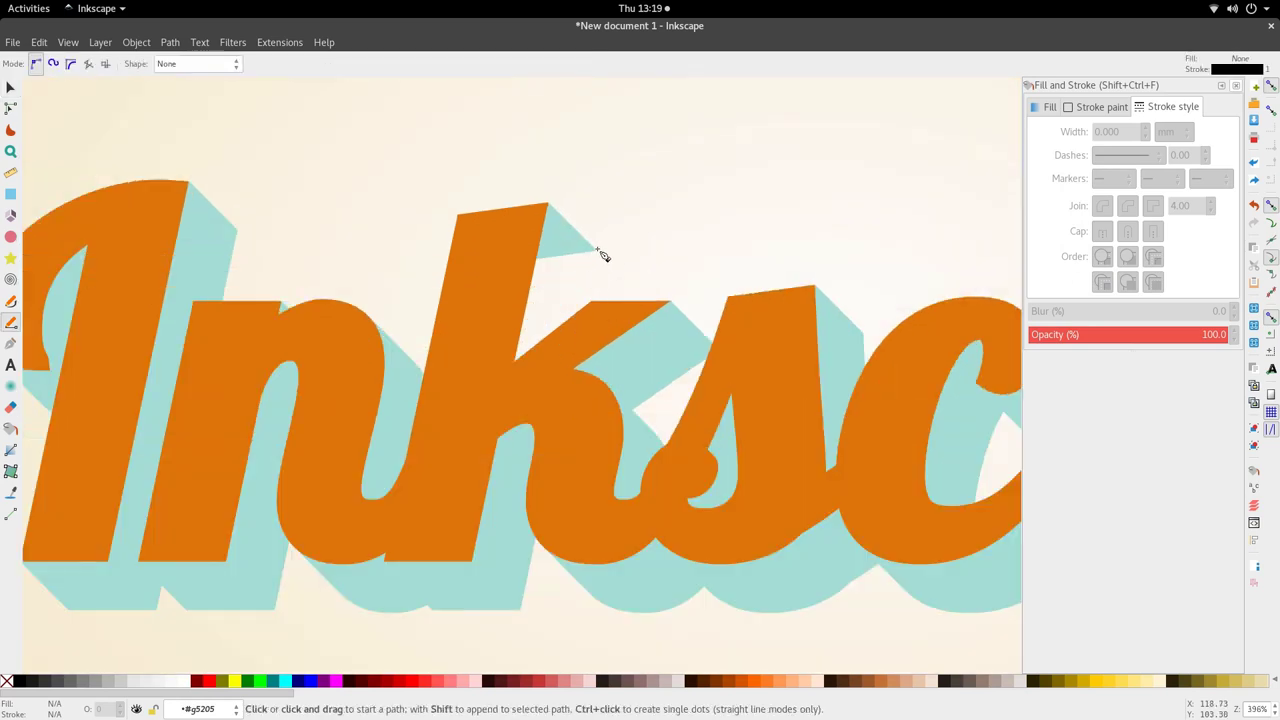
left_click(597, 250)
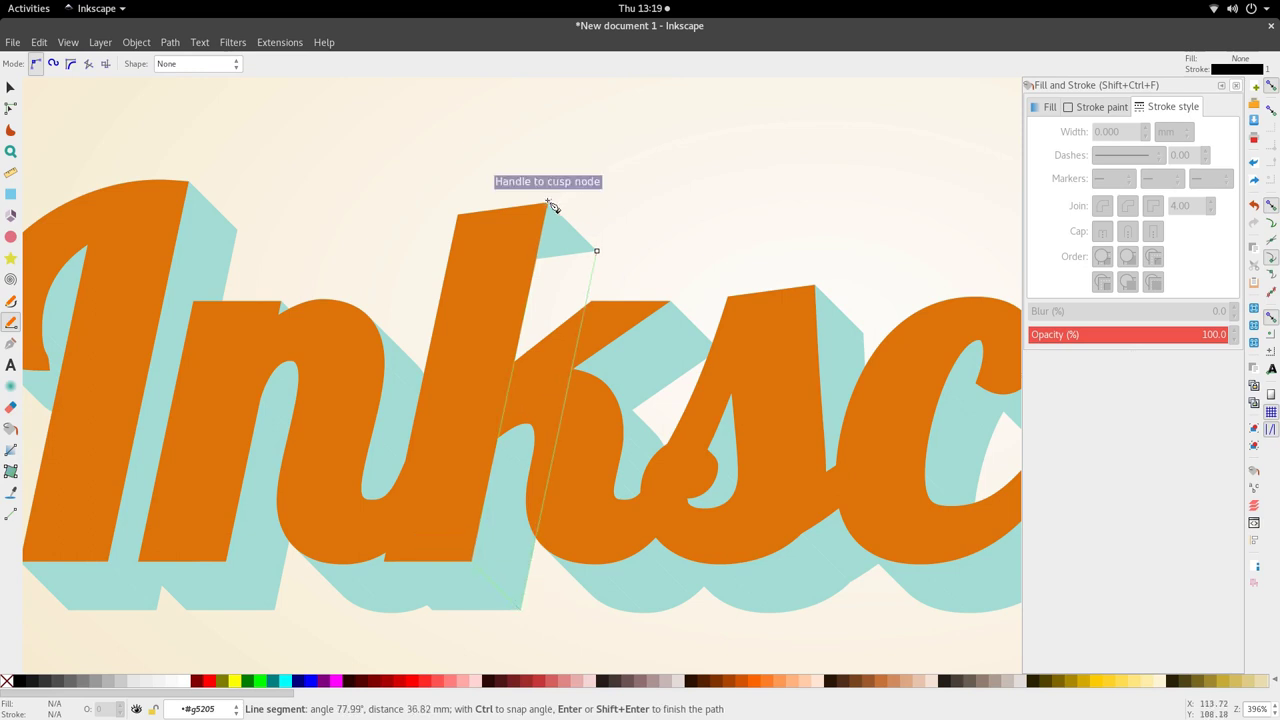
left_click(597, 250)
key("s")
scroll(612, 256, "down", 3)
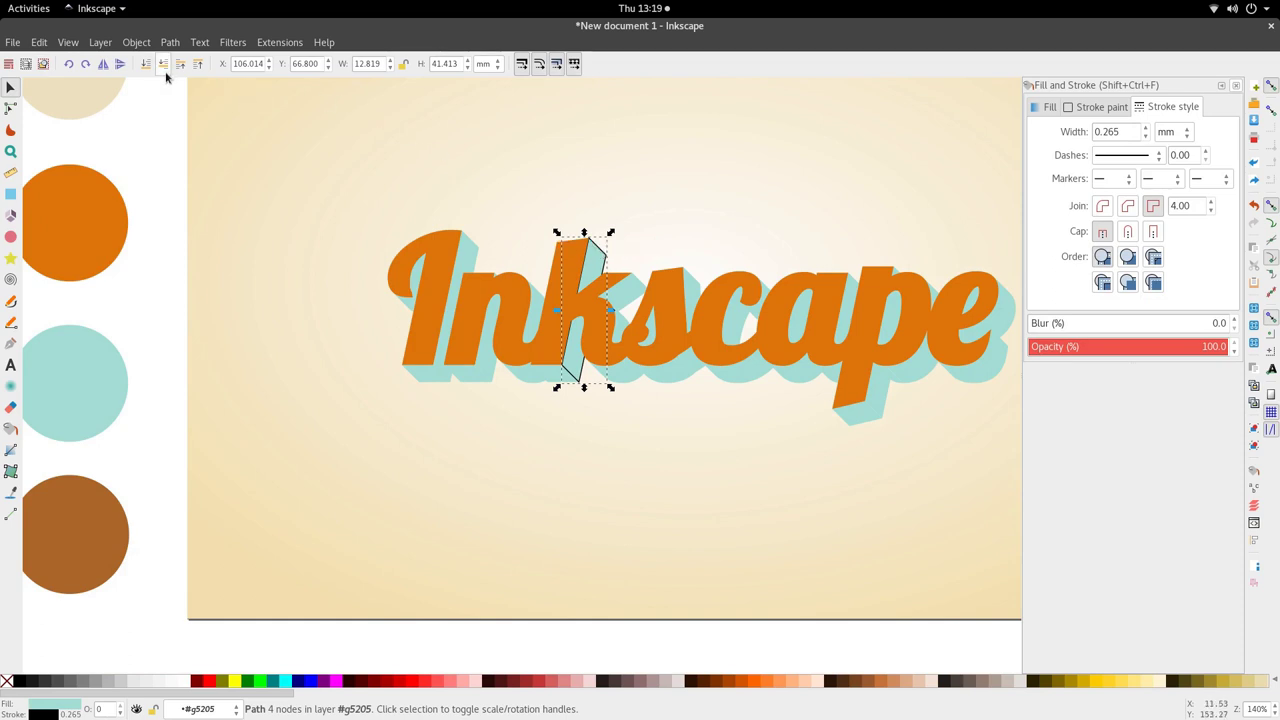
- Remove the patch's stroke and keep its aqua fill behind the orange lettering
right_click(45, 715)
left_click(80, 708)
left_click(74, 637)
scroll(625, 374, "down", 2)
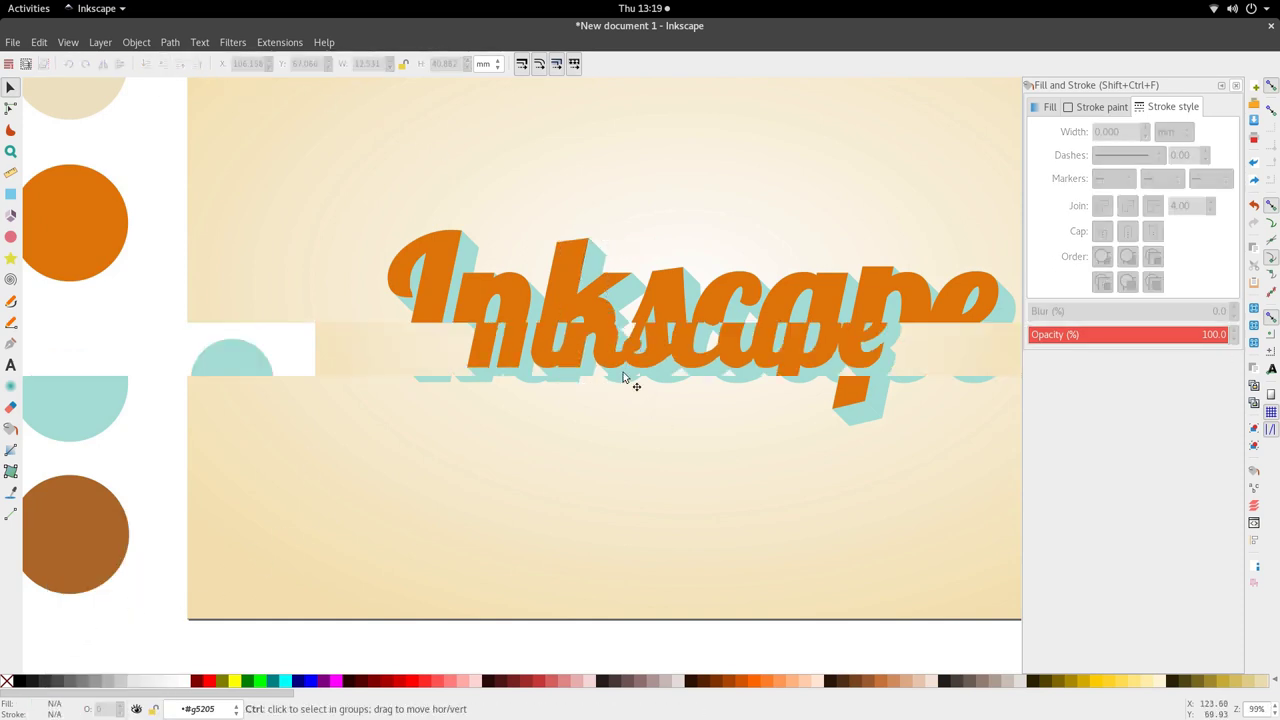
scroll(617, 380, "up", 2)
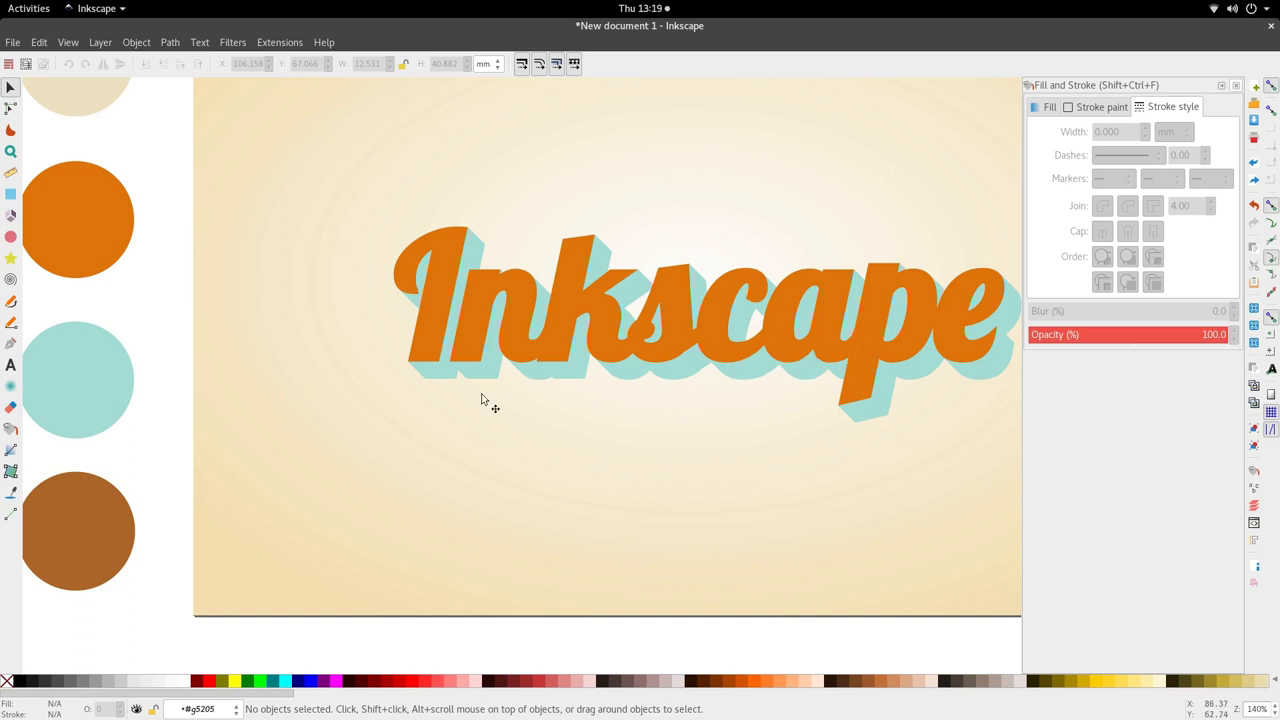
- Select individual depth faces below the I and inside the n with the node tool
left_click_drag(889, 317, 807, 314)
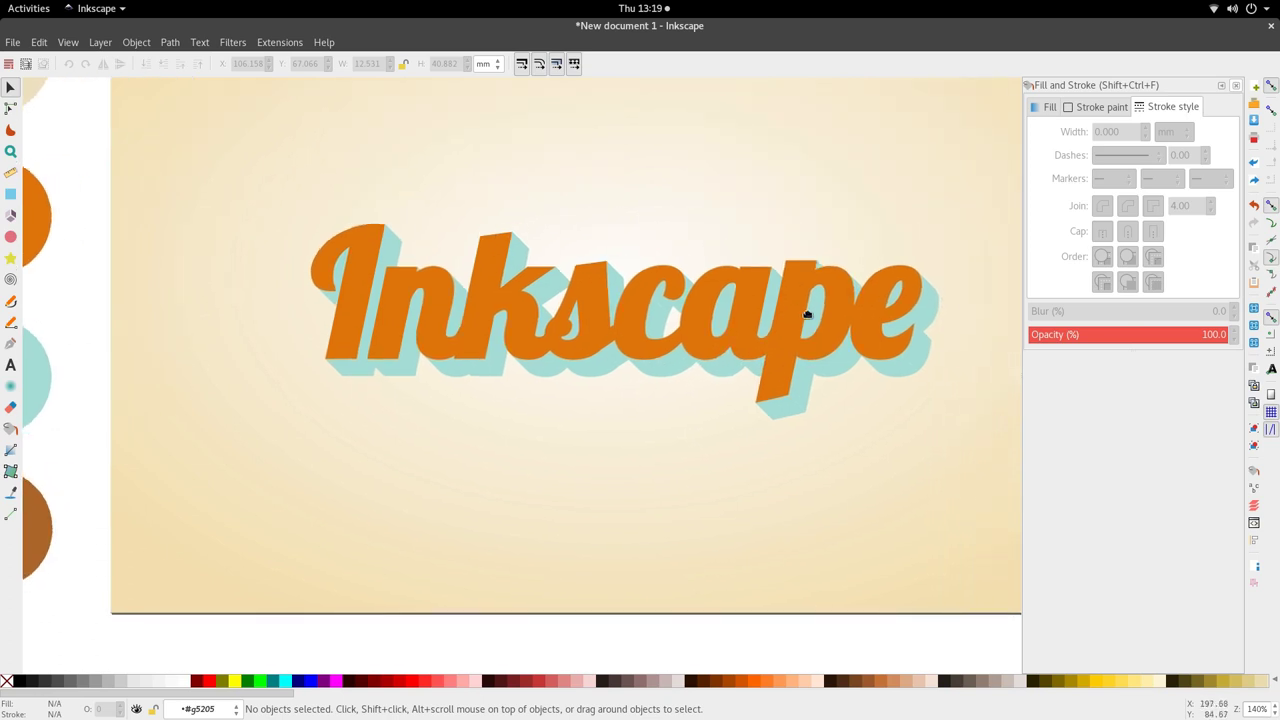
scroll(800, 320, "down", 3, "ctrl")
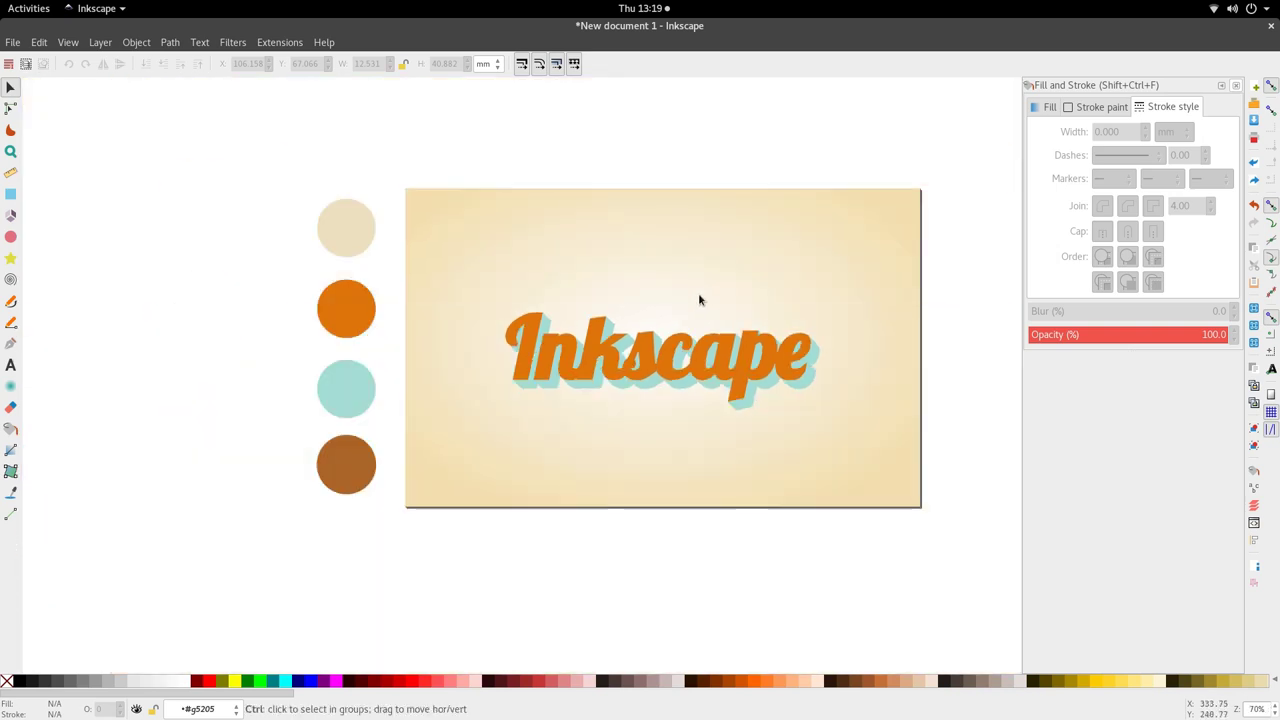
scroll(708, 340, "up", 4, "ctrl")
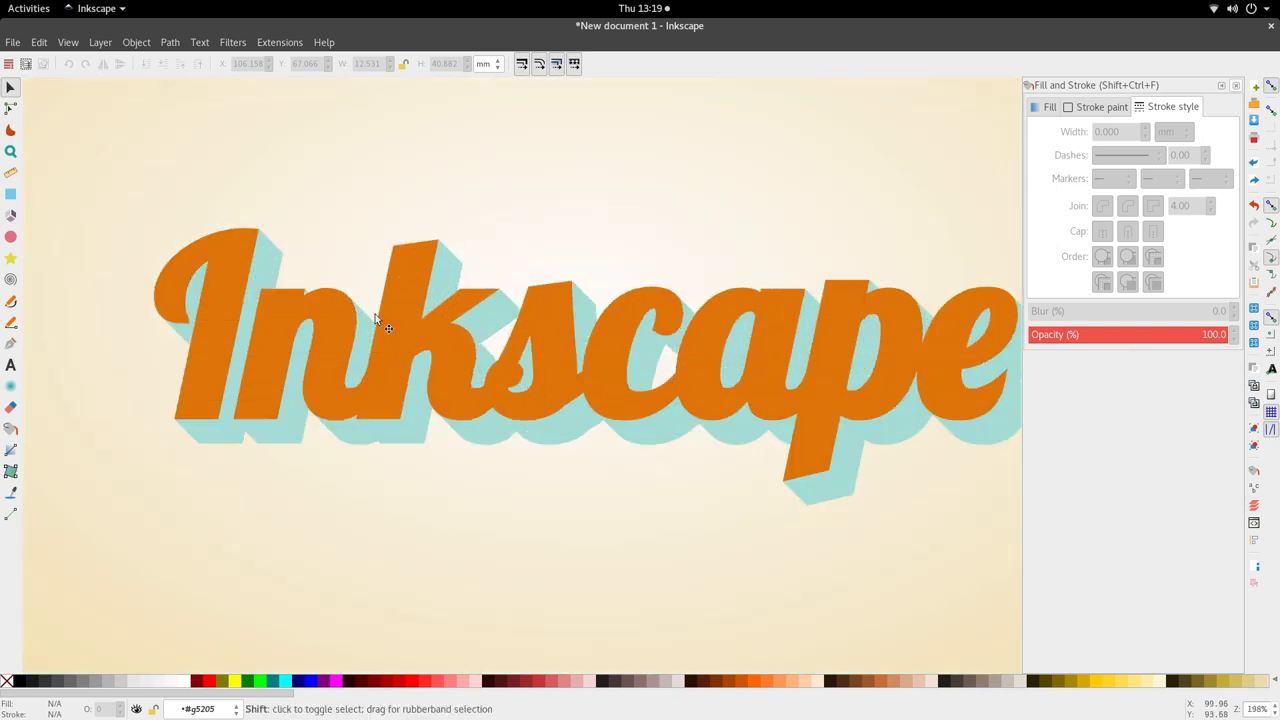
scroll(378, 322, "up", 5, "shift")
double_click(410, 437)
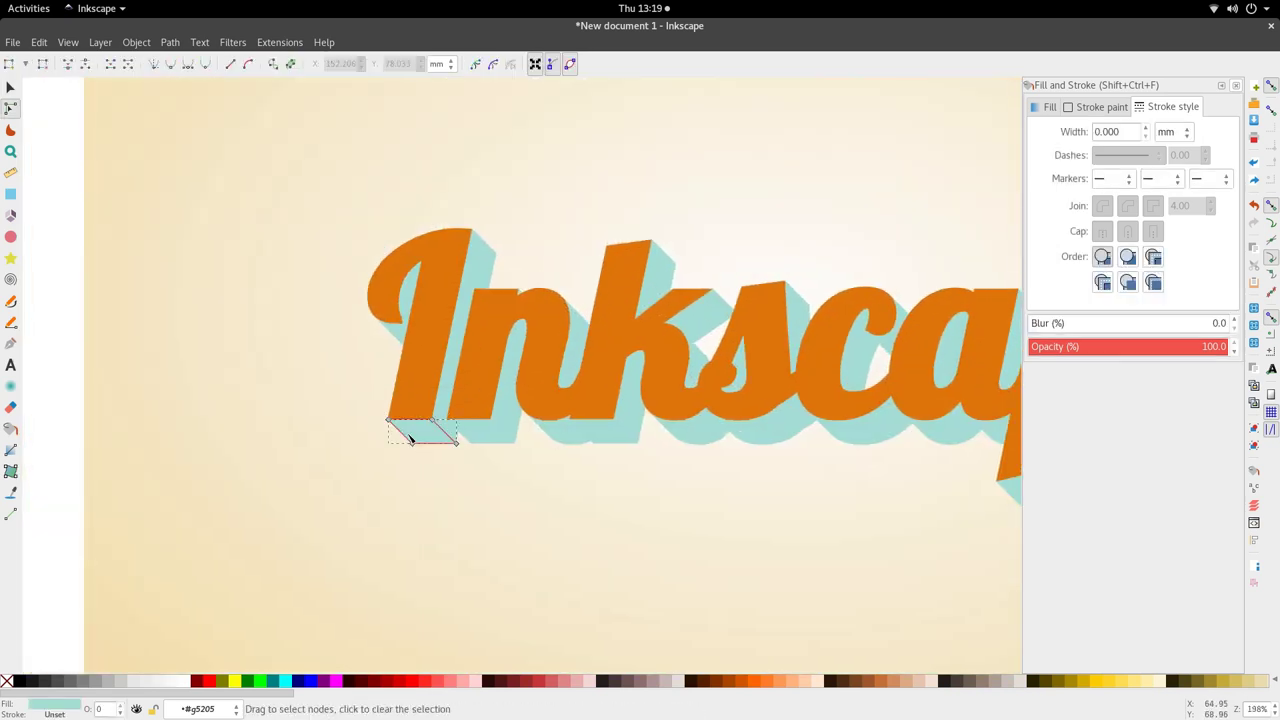
left_click(486, 260, "shift")
left_click(500, 429)
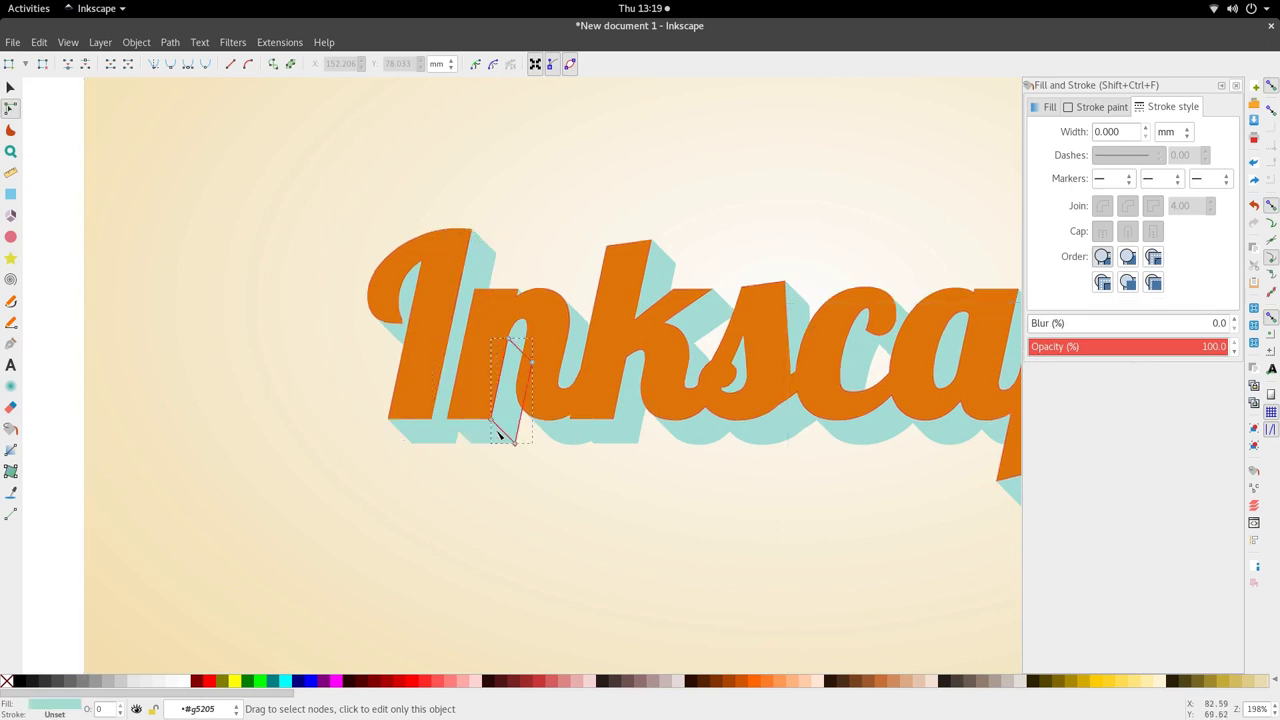
scroll(519, 340, "up", 3)
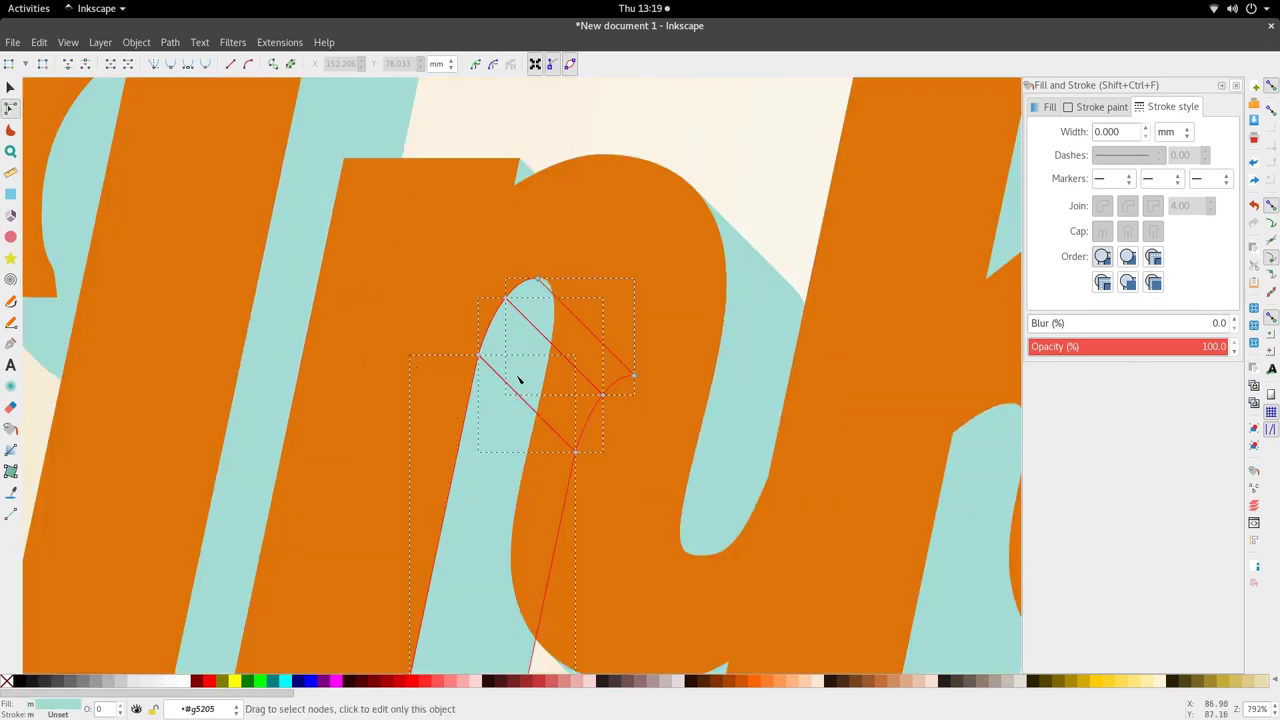
scroll(518, 370, "down", 2)
- Select the depth faces along the underside of the n and around the k as a multiple selection
left_click(572, 510)
left_click(607, 514, "shift")
left_click(648, 514, "shift")
left_click(713, 284)
left_click(798, 345)
left_click(778, 404, "shift")
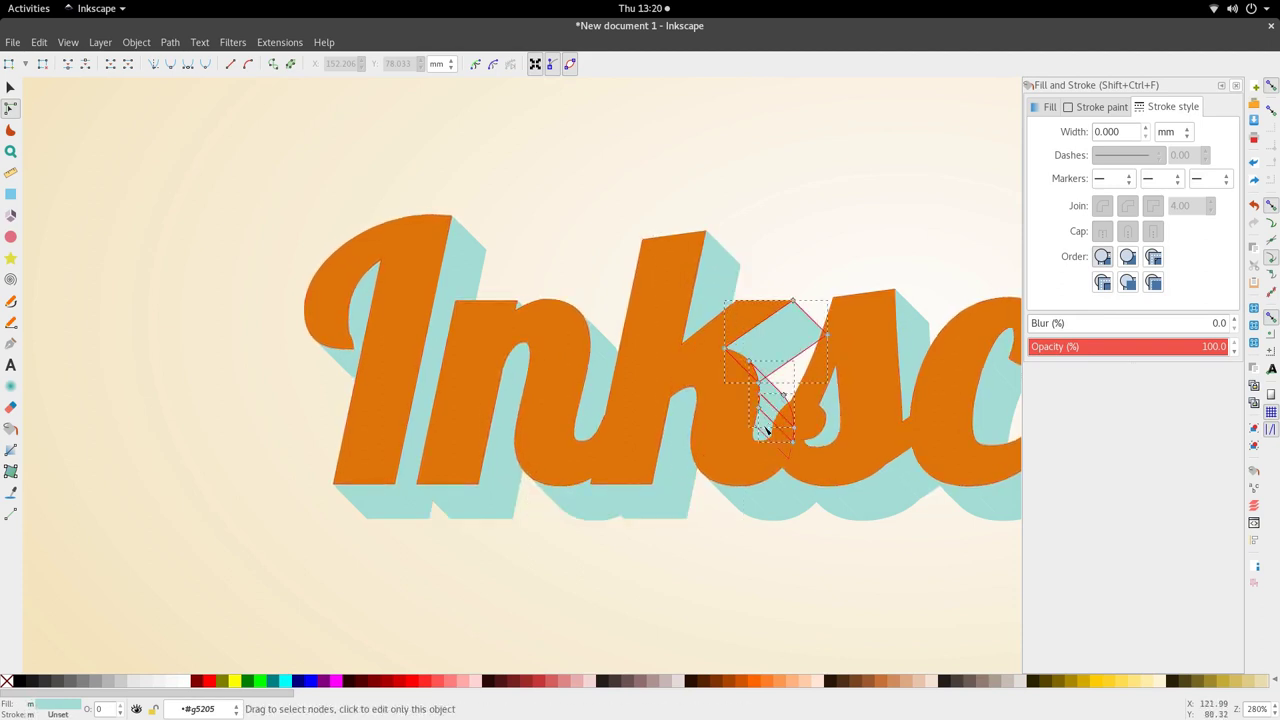
scroll(772, 465, "up", 1)
left_click(812, 500, "shift")
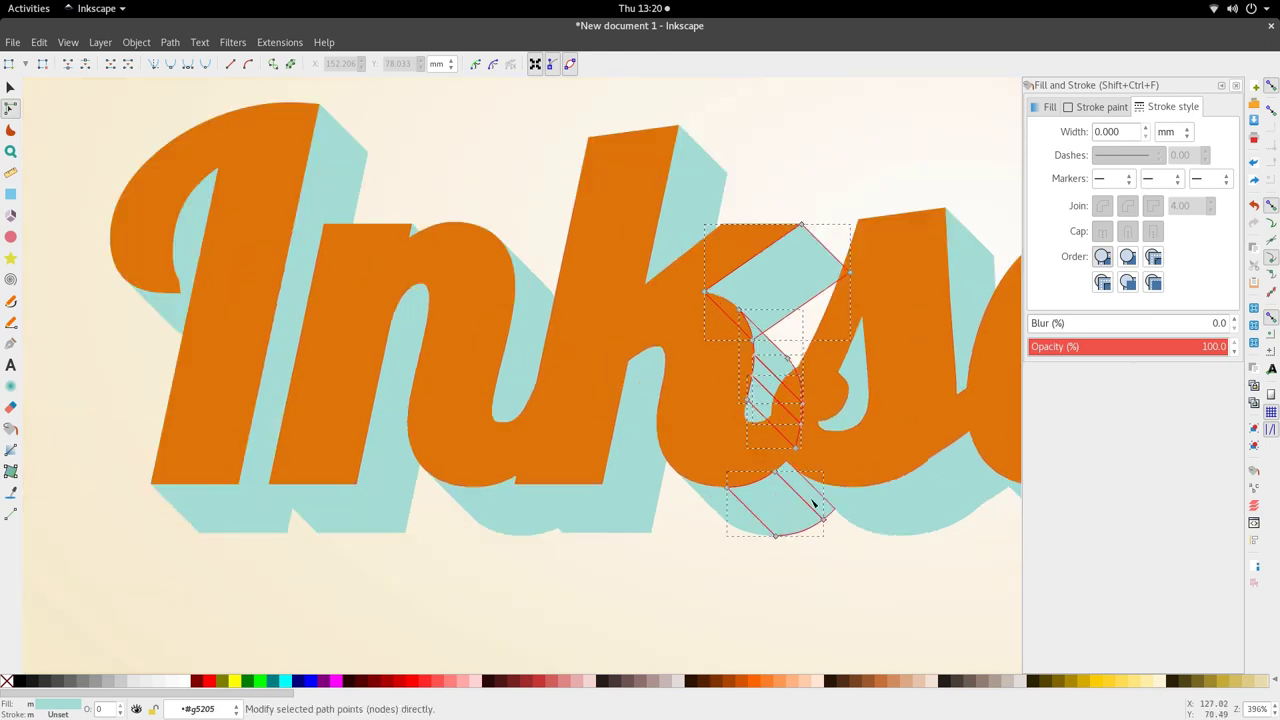
left_click(758, 512, "shift")
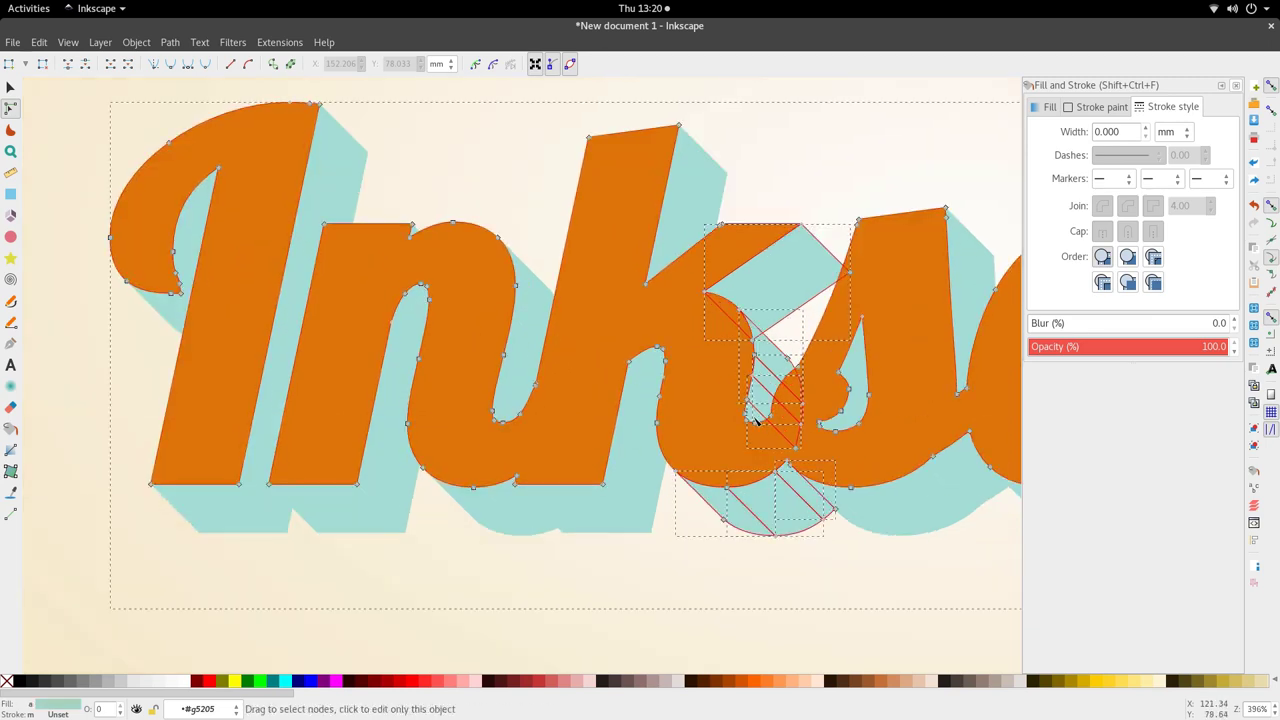
left_click(755, 417)
- Select the depth faces along the undersides of the s and the c as a multiple selection
left_click(860, 514)
left_click(898, 520, "shift")
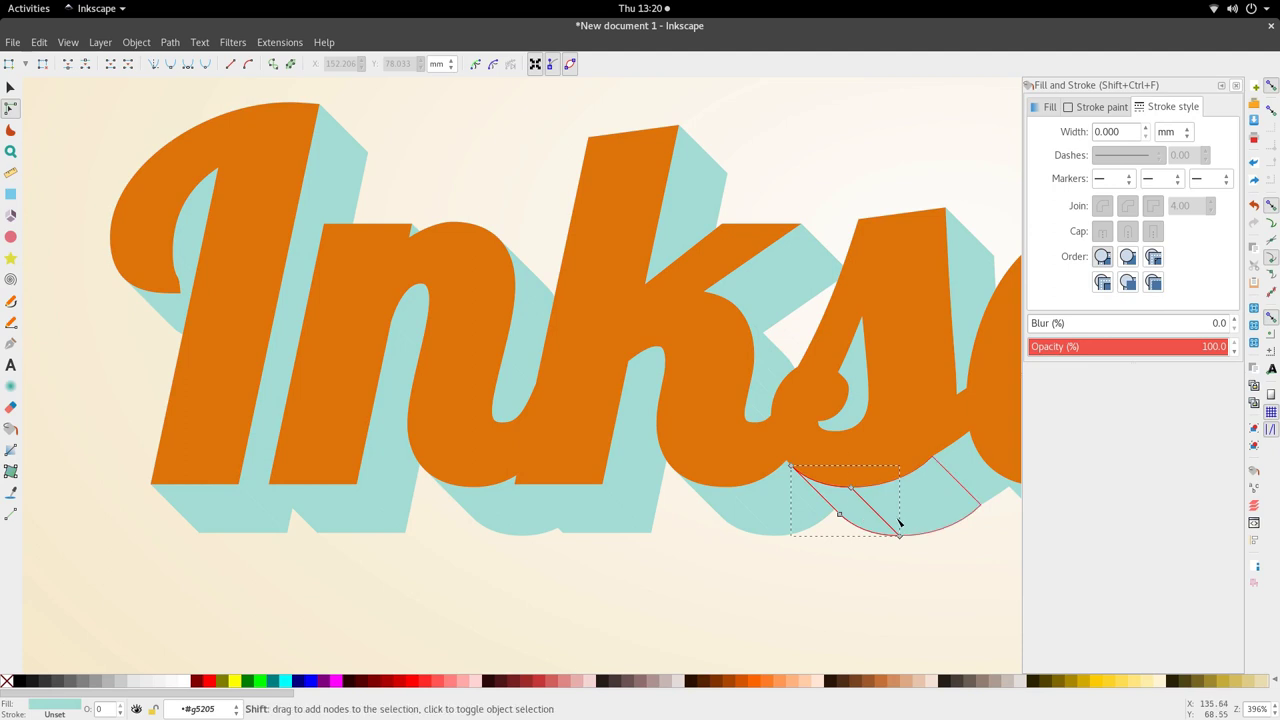
scroll(988, 482, "right", 4)
left_click(930, 518, "shift")
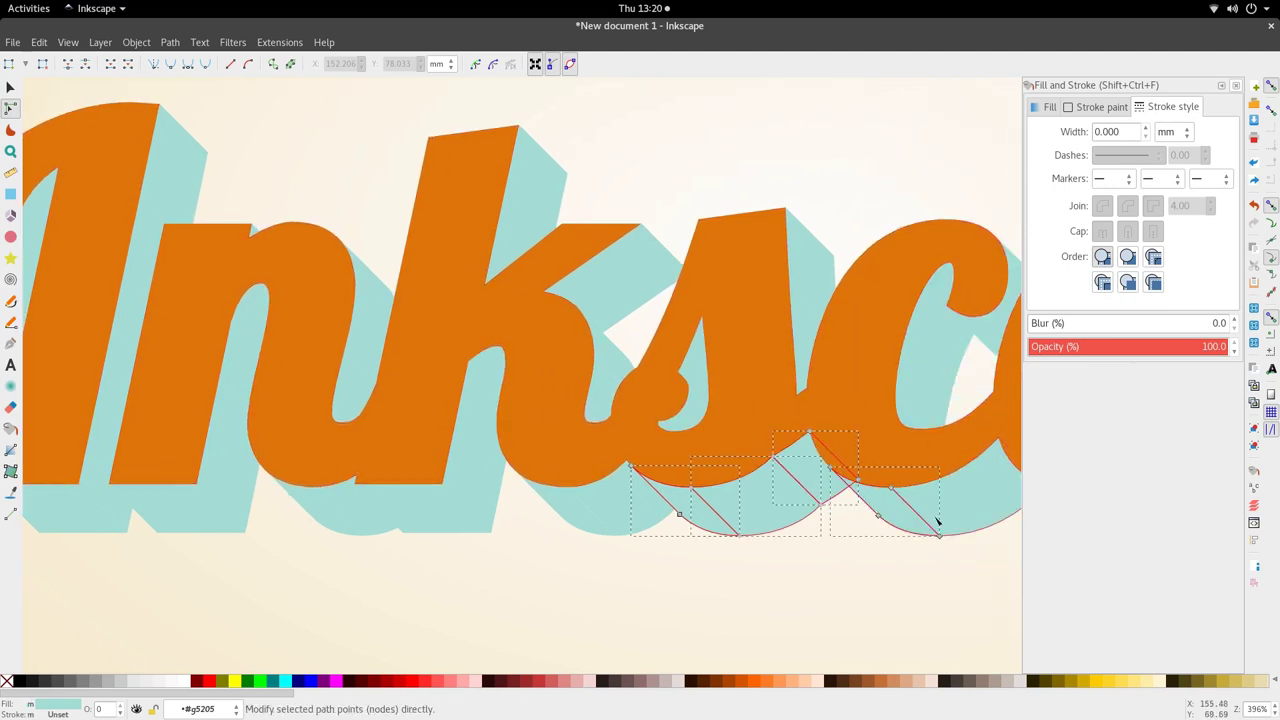
scroll(600, 510, "down", 3)
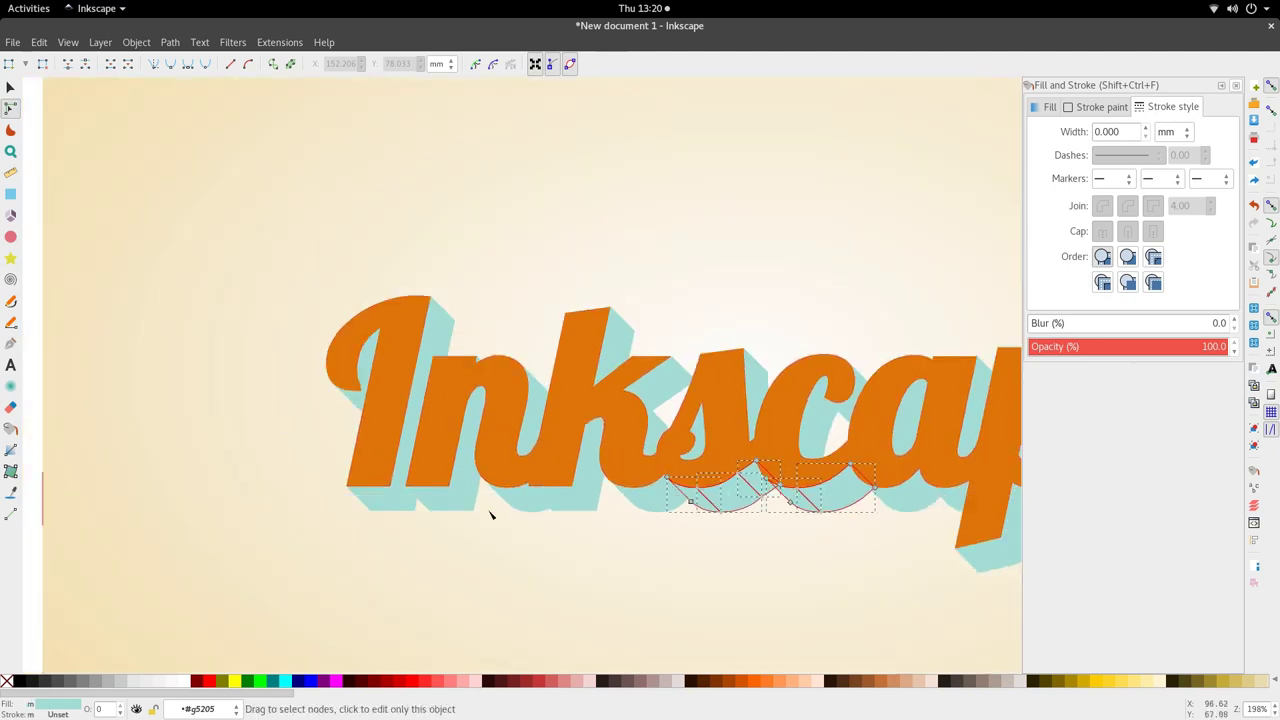
- Darken the depth faces below the I and the n's first stem by lowering their fill lightness to 130
scroll(453, 503, "up", 2)
left_click(397, 494)
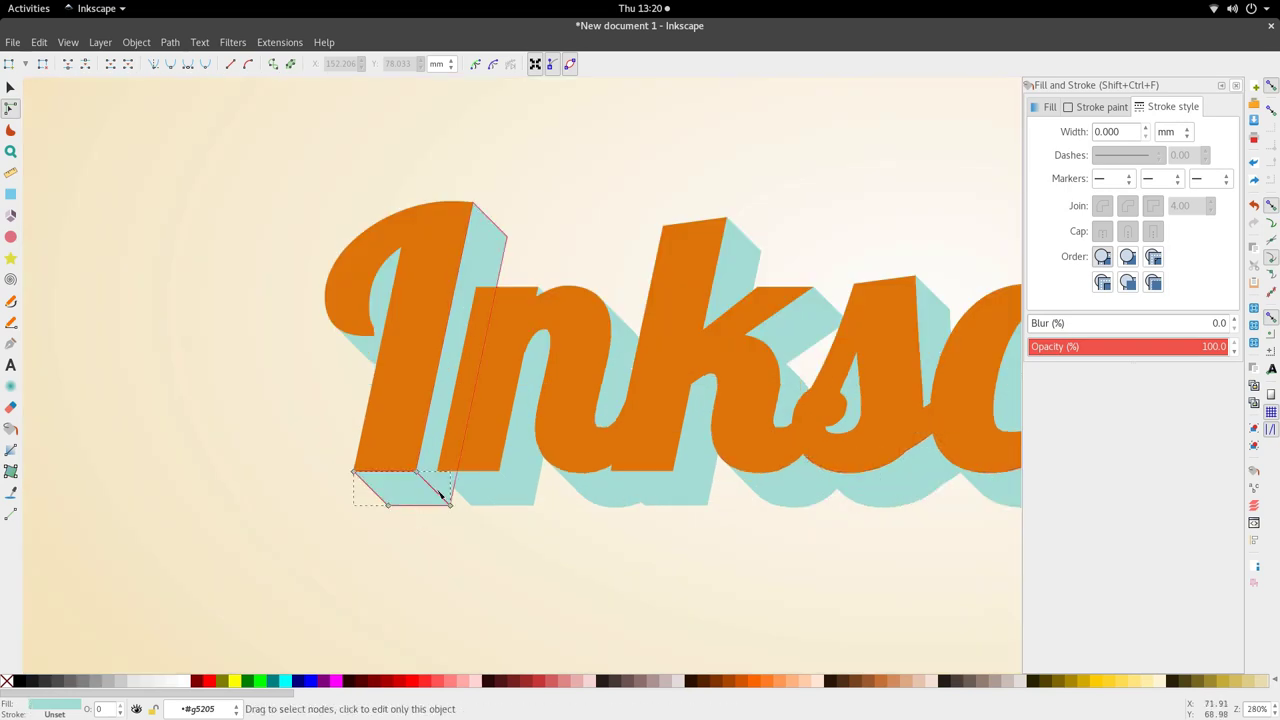
key("s")
scroll(506, 477, "down", 4)
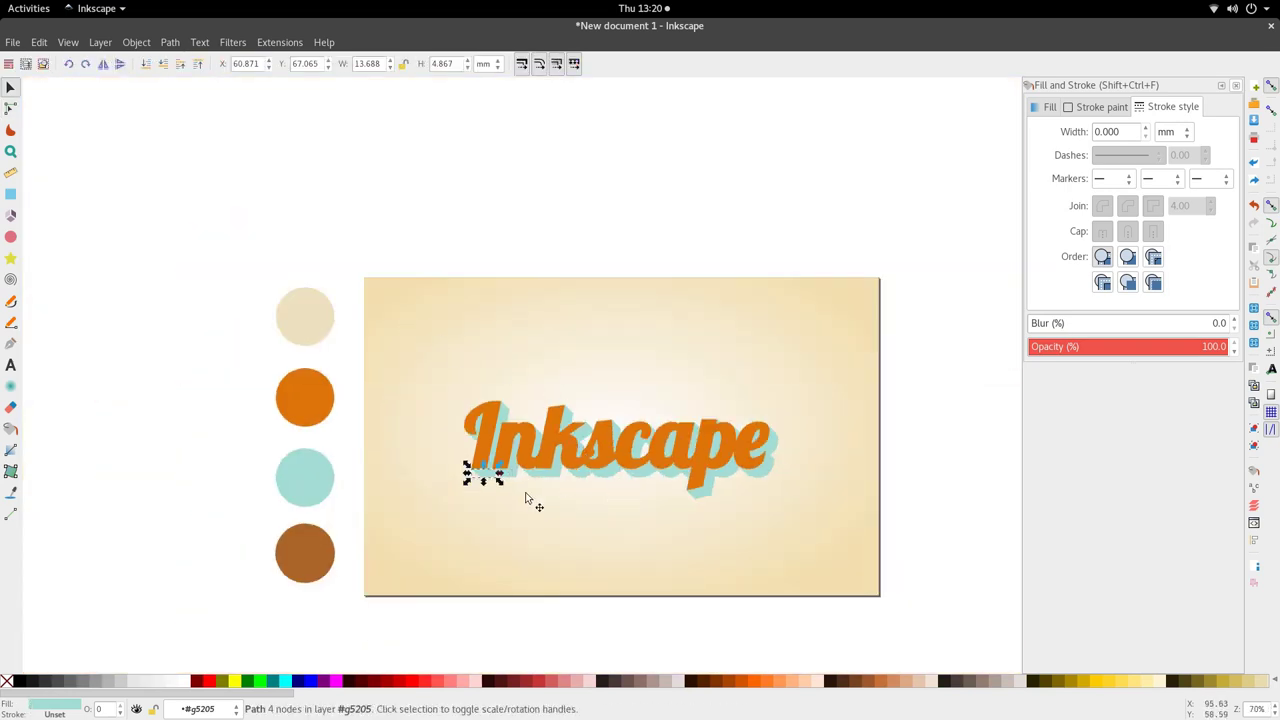
scroll(525, 497, "up", 5)
scroll(606, 443, "left", 3)
key("n")
left_click(678, 477, "shift")
scroll(451, 457, "down", 4)
key("d")
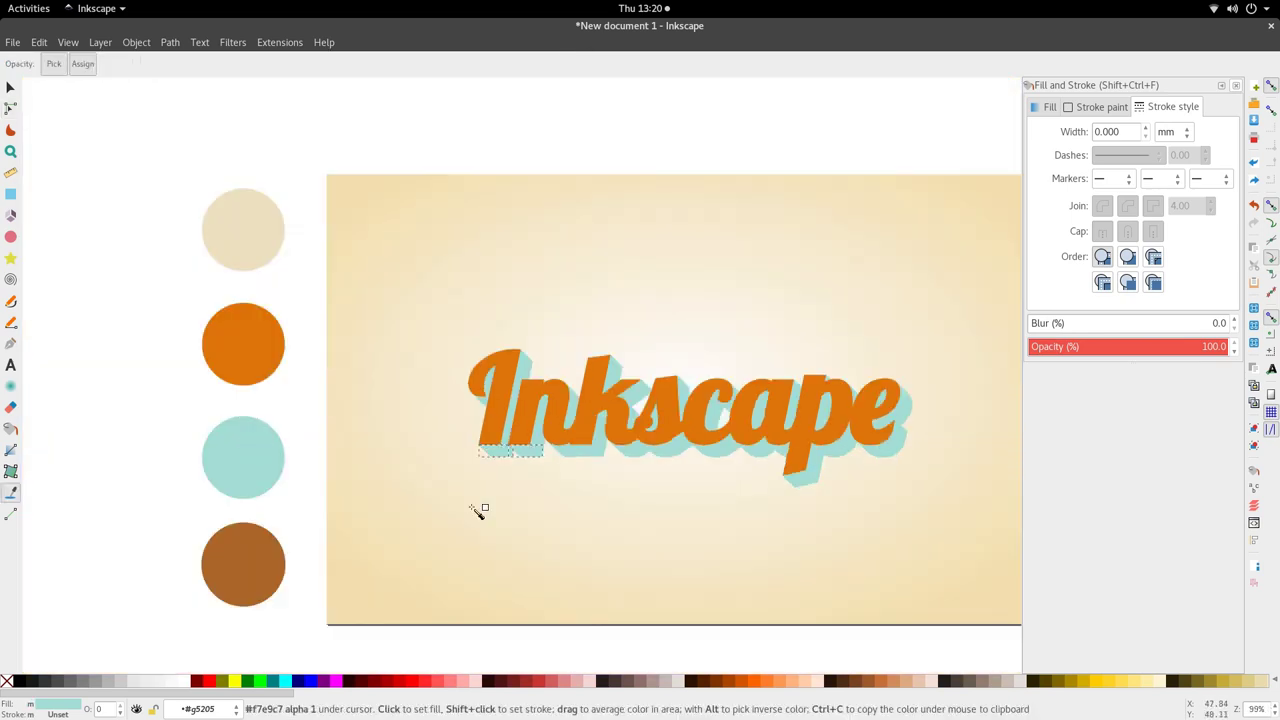
left_click(1047, 107)
left_click_drag(1137, 237, 1120, 242)
key("s")
left_click(700, 500)
- Fill the two depth faces under the n's curved second stem with the darker teal picked from the neighbouring face
scroll(544, 440, "up", 2)
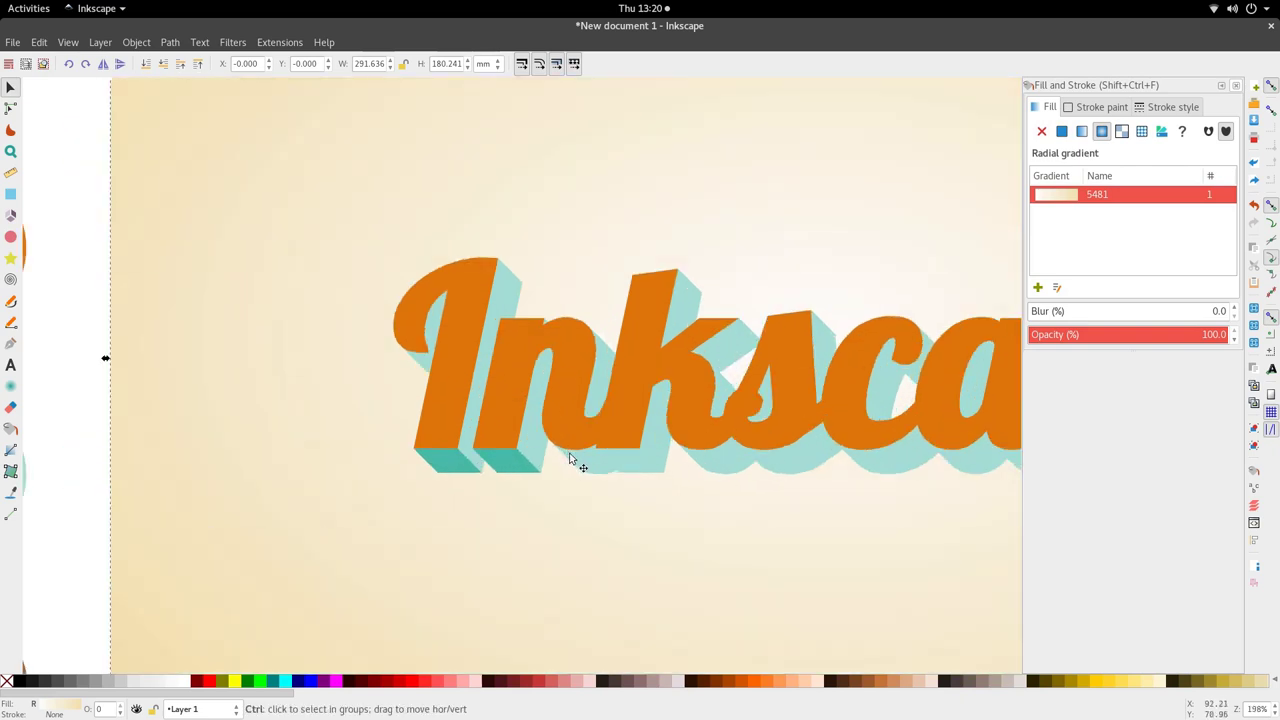
double_click(579, 462)
double_click(579, 462)
double_click(579, 462)
left_click(580, 462)
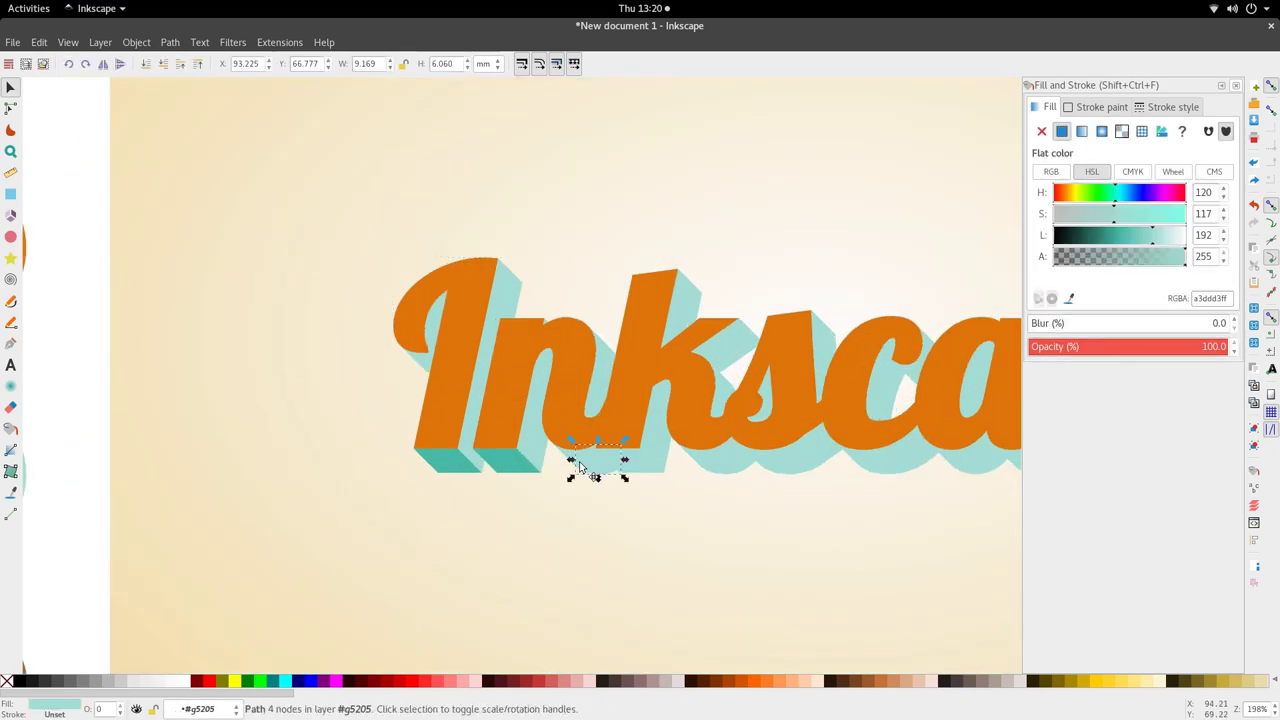
key("n")
key("d")
left_click(523, 466)
scroll(645, 485, "down", 3)
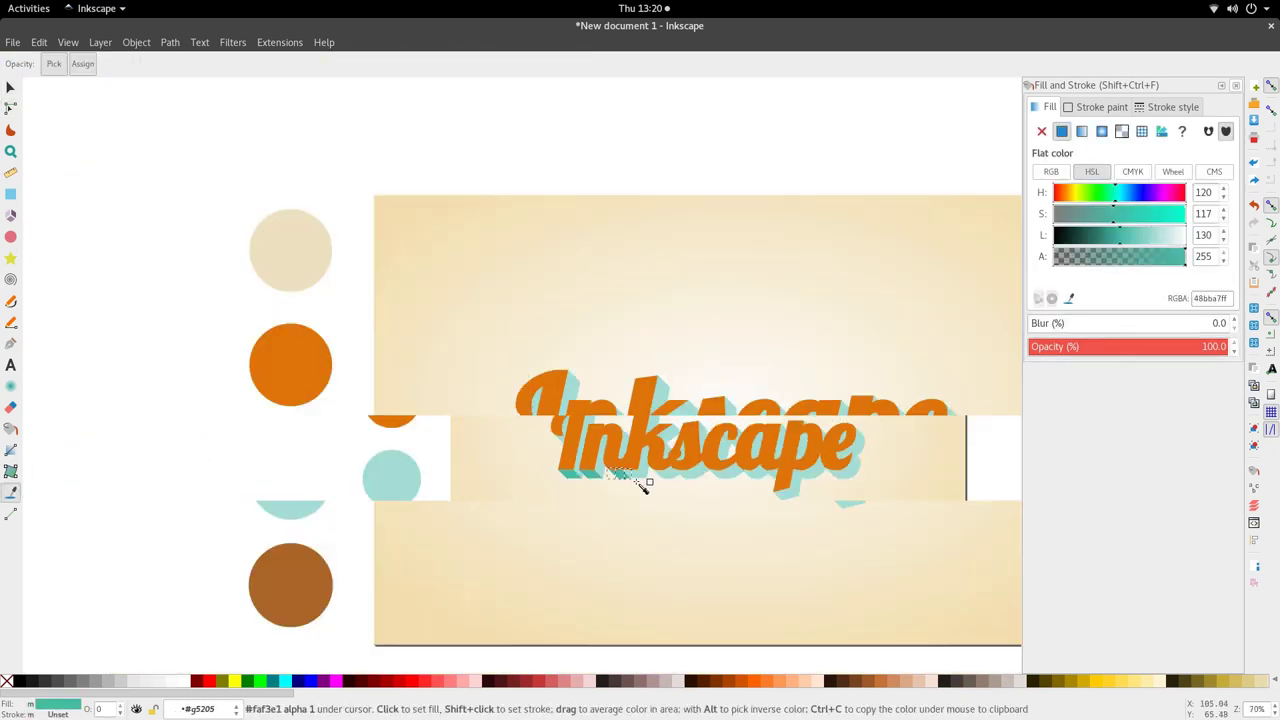
key("s")
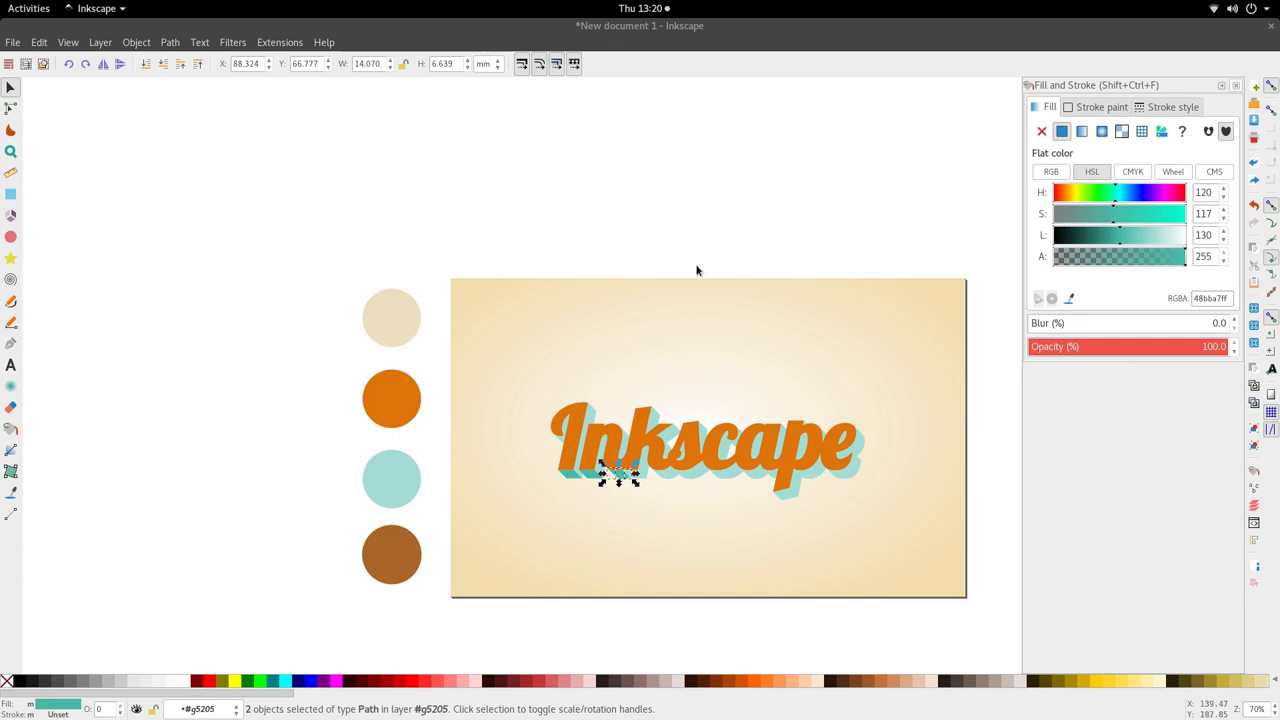
- Paste the black lettering with its dark green depth onto the page and reposition it
left_click(672, 335)
key("ctrl+v")
scroll(674, 339, "down", 2)
scroll(717, 346, "up", 3)
left_click_drag(731, 352, 778, 385)
left_click_drag(855, 408, 888, 431)
scroll(713, 424, "down", 3)
- Move the orange lettering together with its aqua depth off the page, above the background rectangle
left_click(713, 424)
scroll(710, 434, "up", 3)
left_click_drag(343, 543, 986, 366)
scroll(676, 398, "down", 2)
left_click_drag(676, 398, 695, 180)
- Examine the dark green depth's individual faces below the n and the k with the node tool
scroll(632, 347, "up", 4)
key("n")
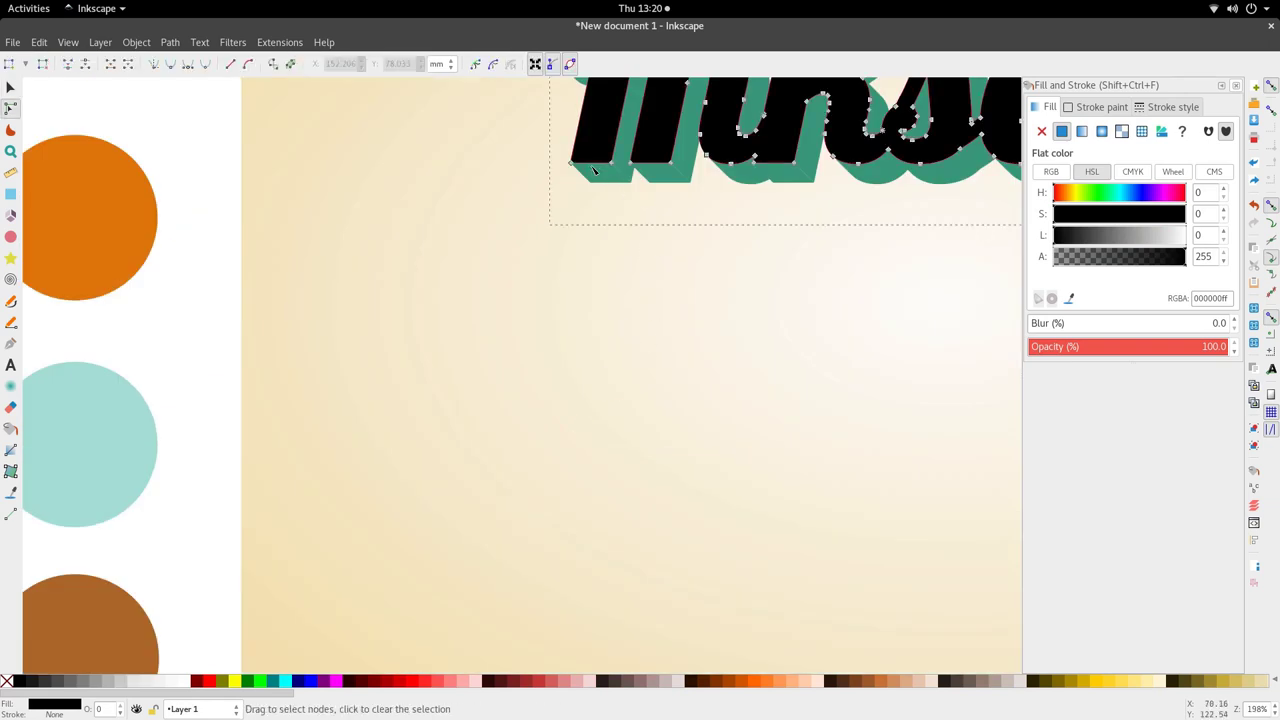
left_click(650, 176)
scroll(655, 300, "up", 5)
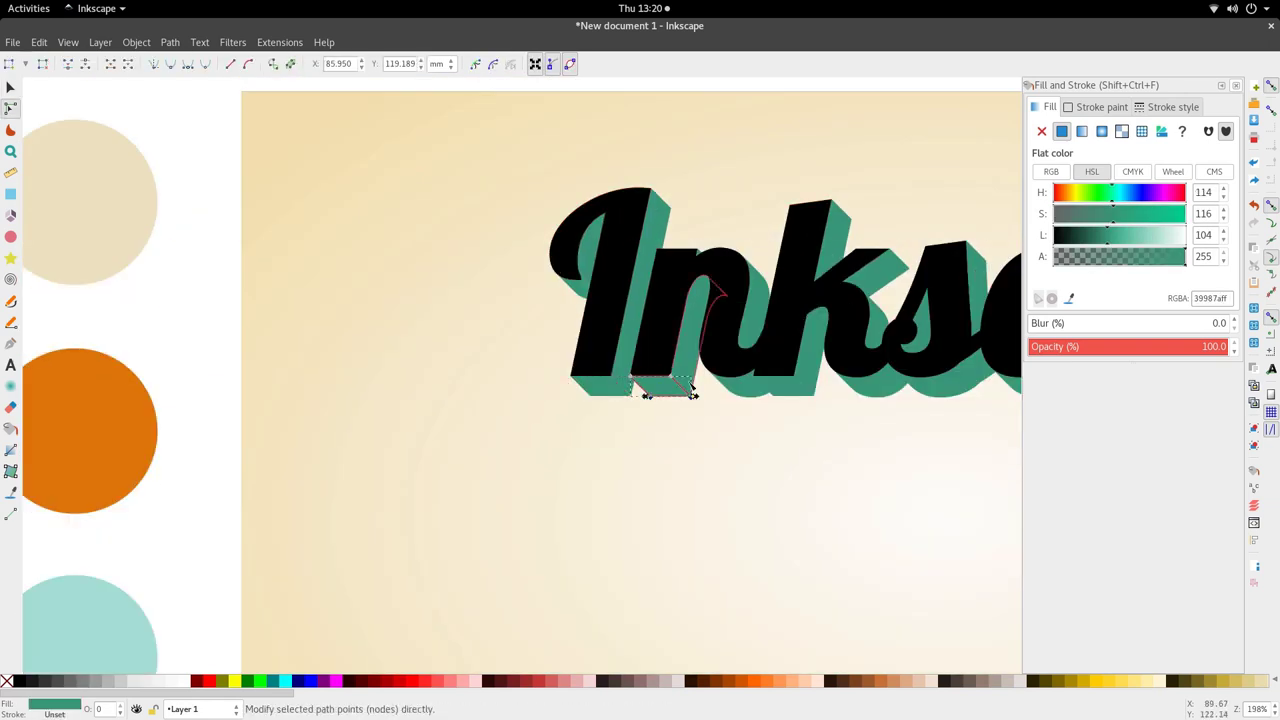
left_click(800, 402)
left_click(810, 370)
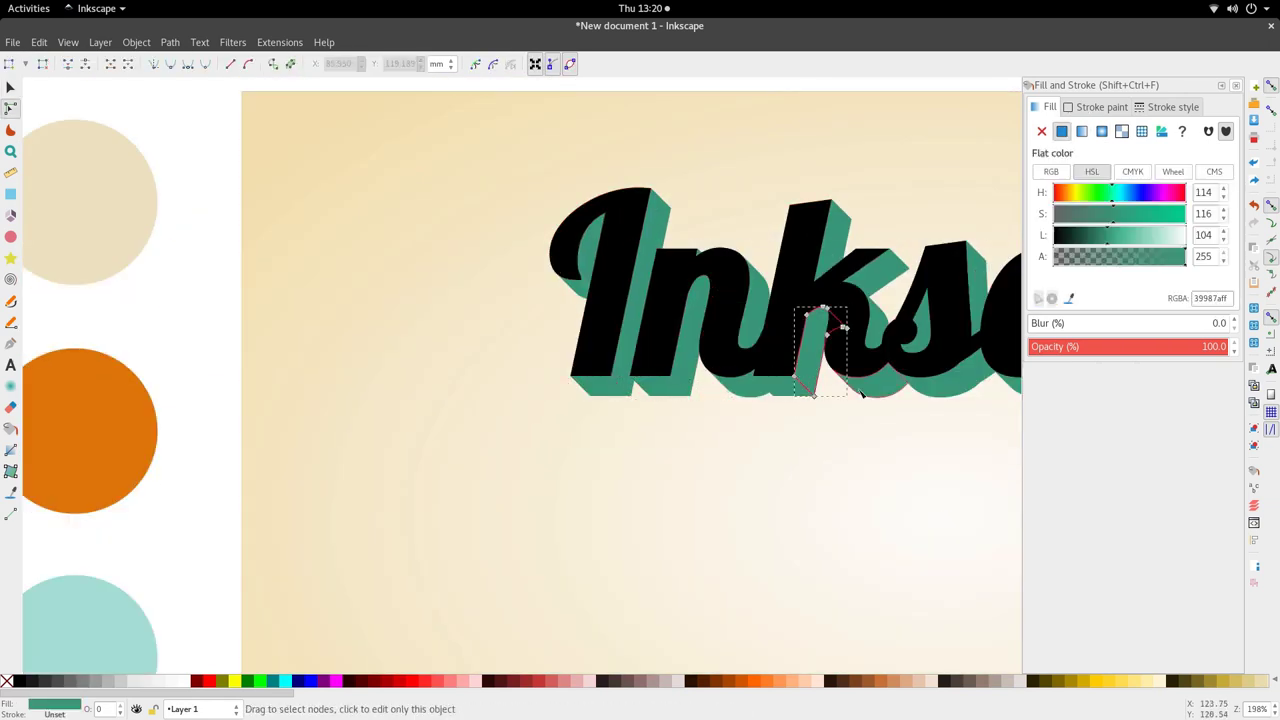
- Move the black lettering and its dark green depth group down to the middle of the background
scroll(620, 420, "down", 3)
key("s")
left_click_drag(454, 234, 837, 420)
left_click_drag(796, 360, 794, 439)
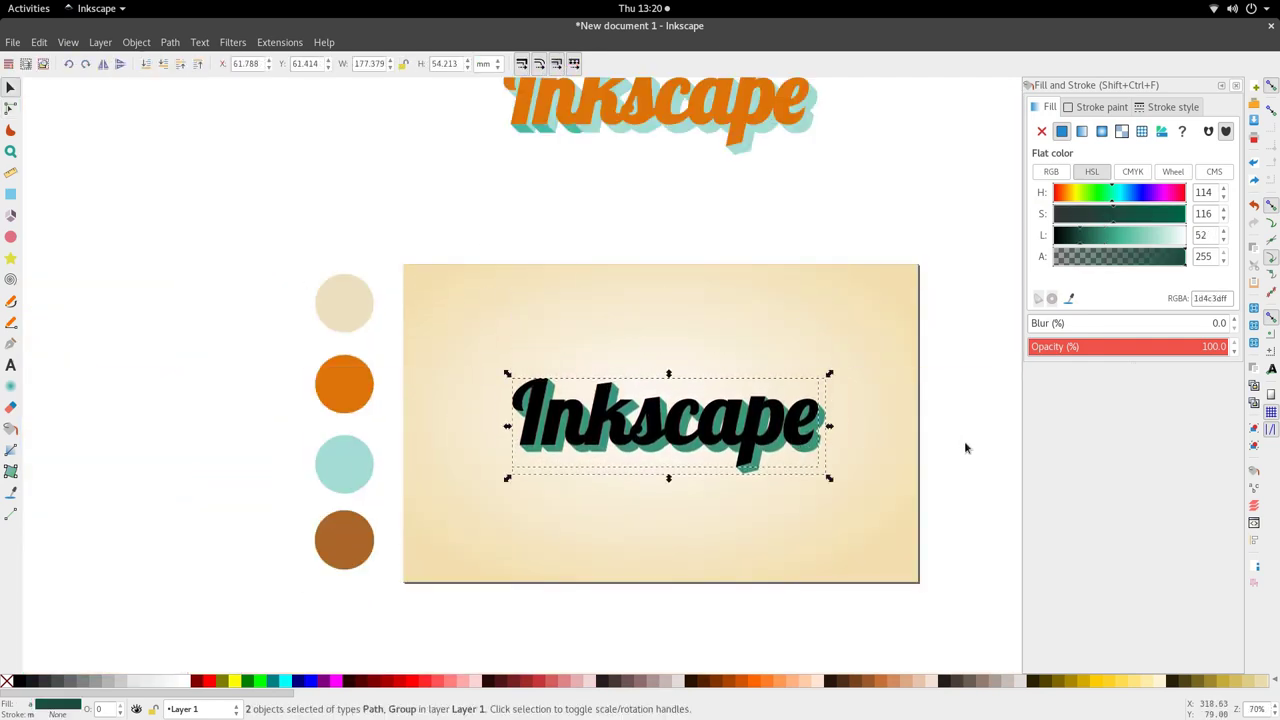
left_click(964, 440)
- Move the orange lettering with its aqua depth far out beside the page, near the spare black lettering
scroll(734, 352, "up", 6)
scroll(723, 342, "down", 4)
scroll(531, 240, "down", 3)
left_click_drag(506, 242, 699, 210)
left_click_drag(613, 246, 944, 339)
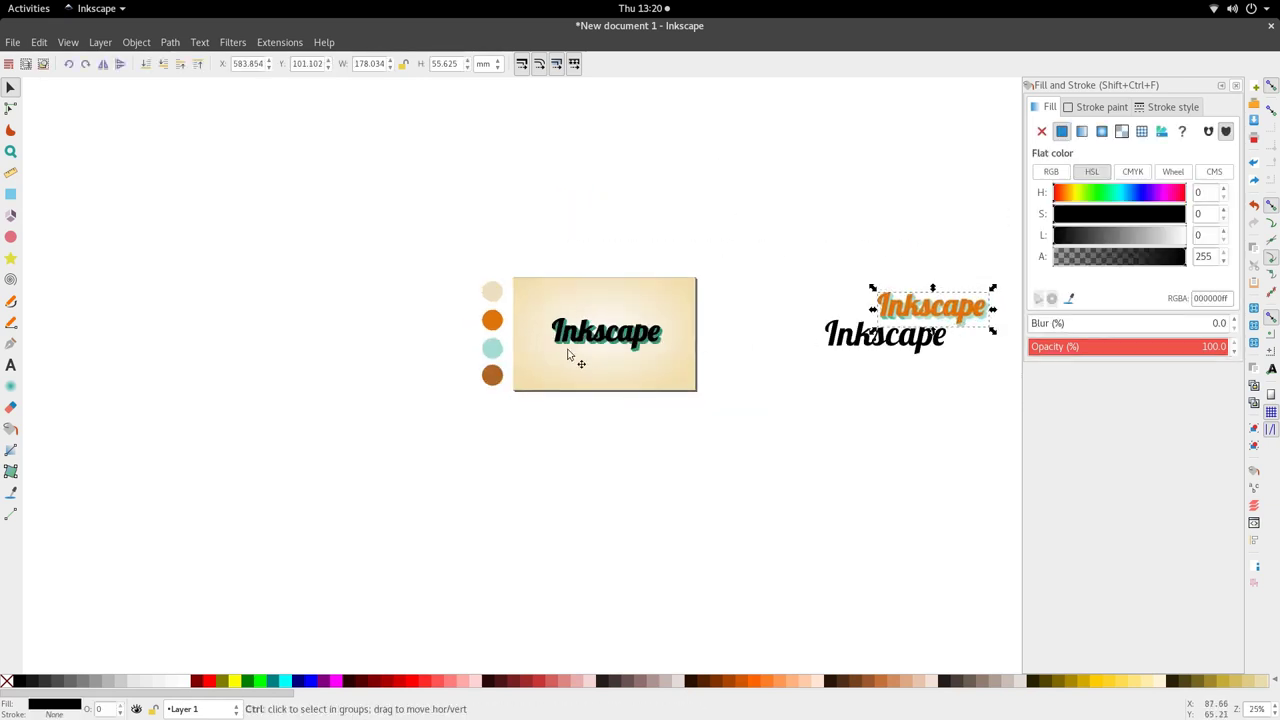
- Fill the black lettering face with the orange picked from the palette circle
scroll(561, 350, "up", 3)
left_click(578, 315)
double_click(580, 316)
key("d")
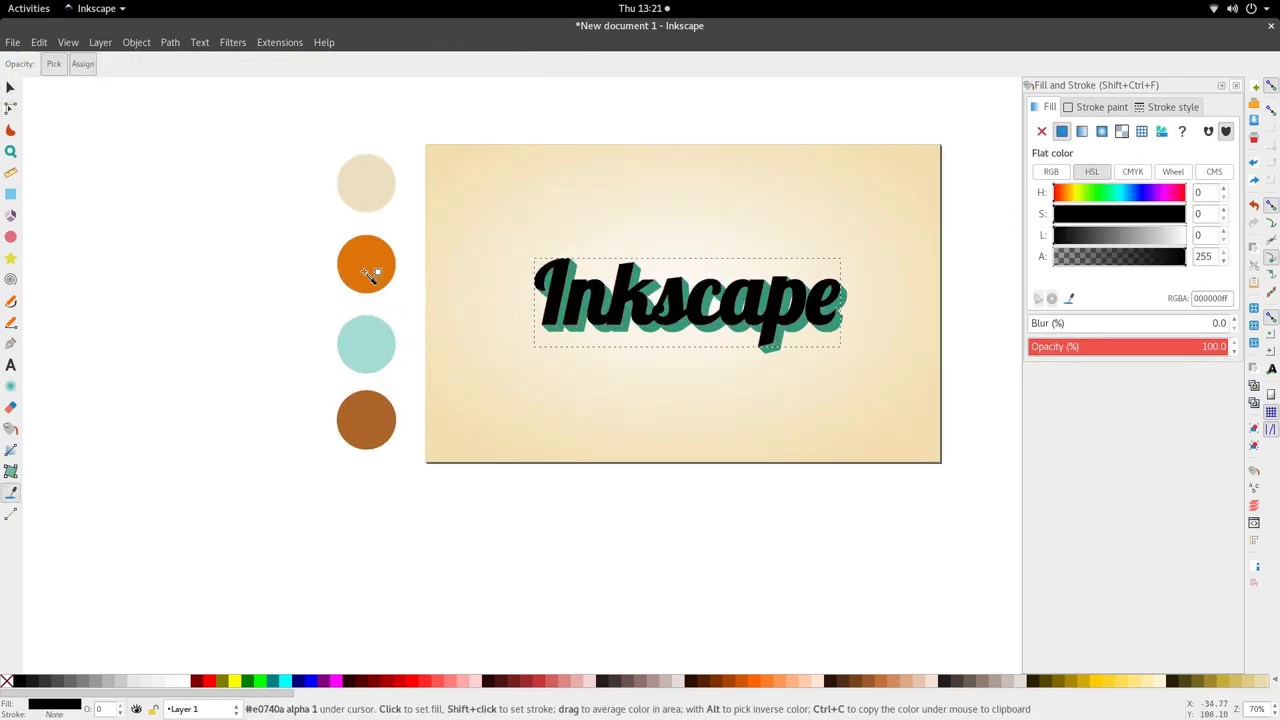
left_click(366, 268)
key("s")
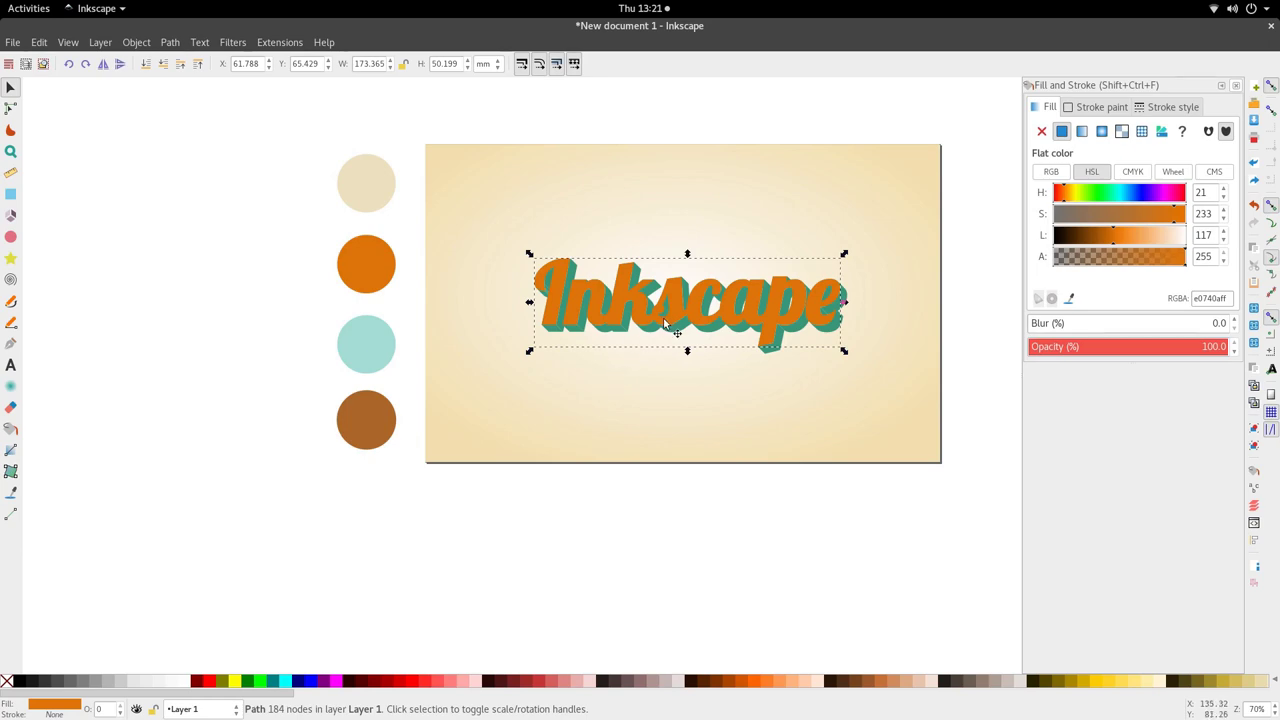
- Duplicate the orange lettering face in place, undoing a trial move of the copy below the original
scroll(672, 340, "up", 4)
scroll(680, 341, "down", 3)
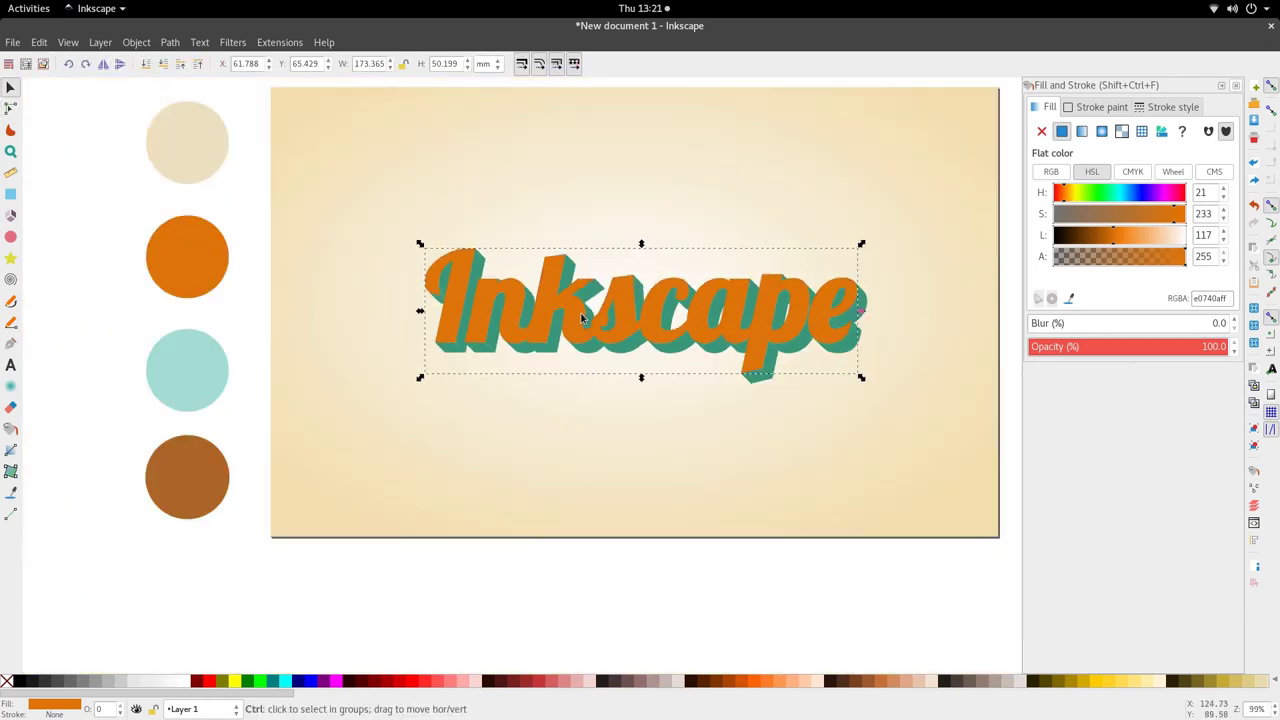
left_click_drag(773, 349, 768, 532)
key("n")
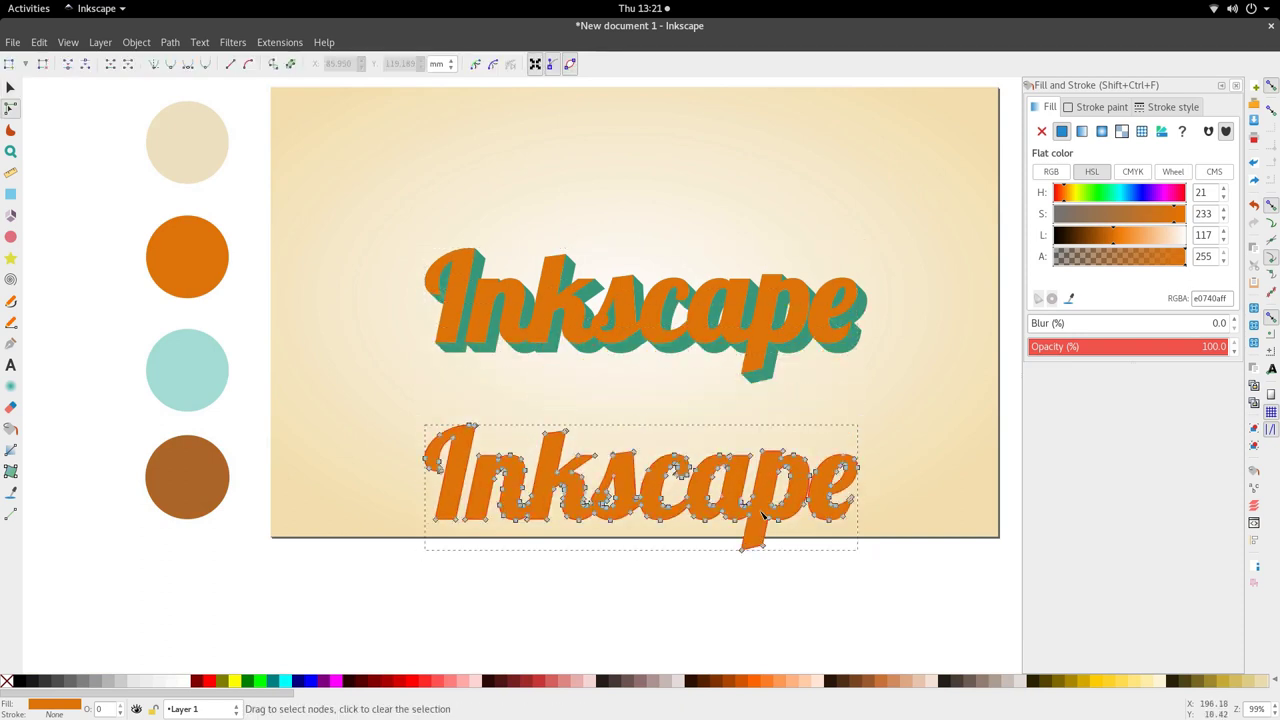
key("ctrl+z")
key("s")
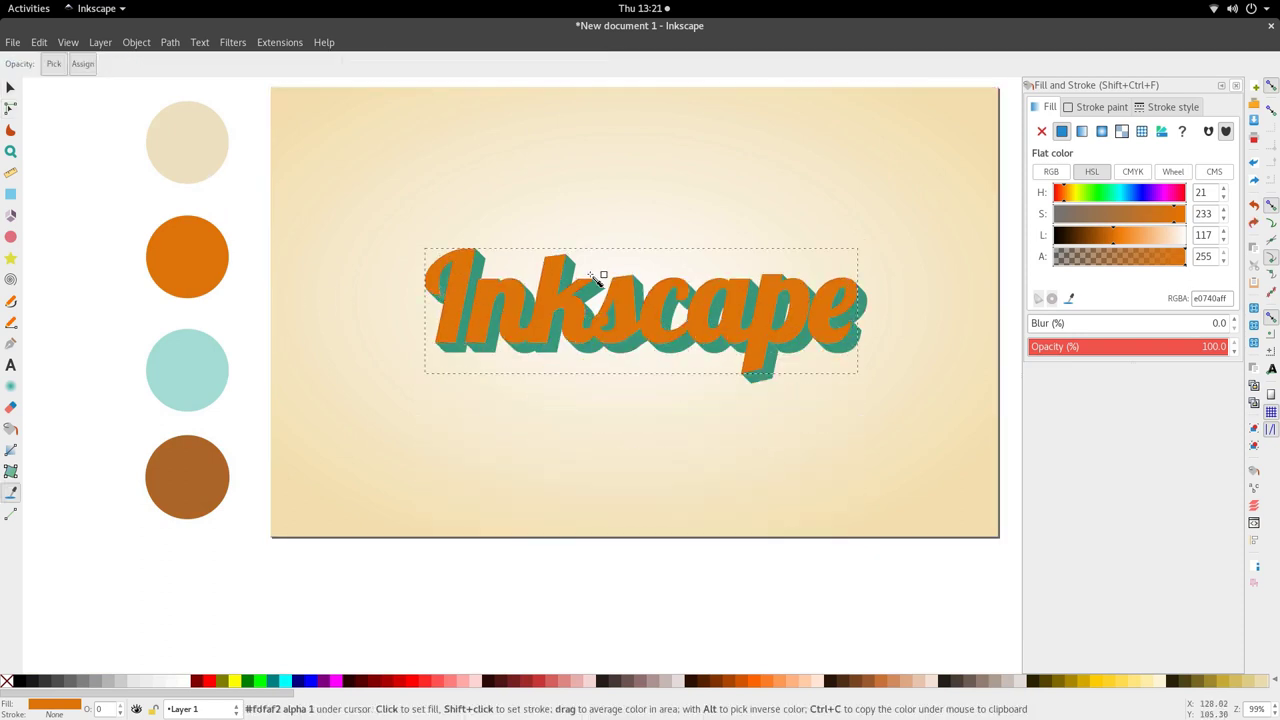
- Give the lettering copy a white stroke with a width of 0.35 mm
key("shift")
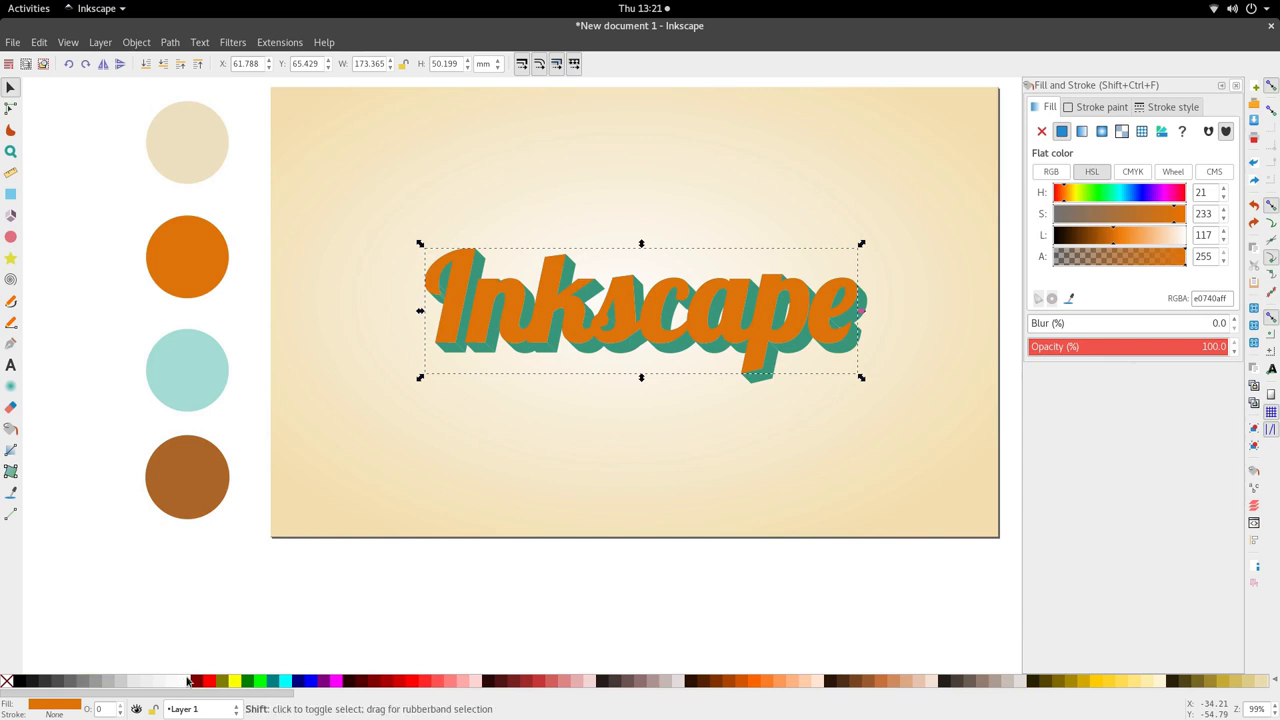
left_click(183, 686, "shift")
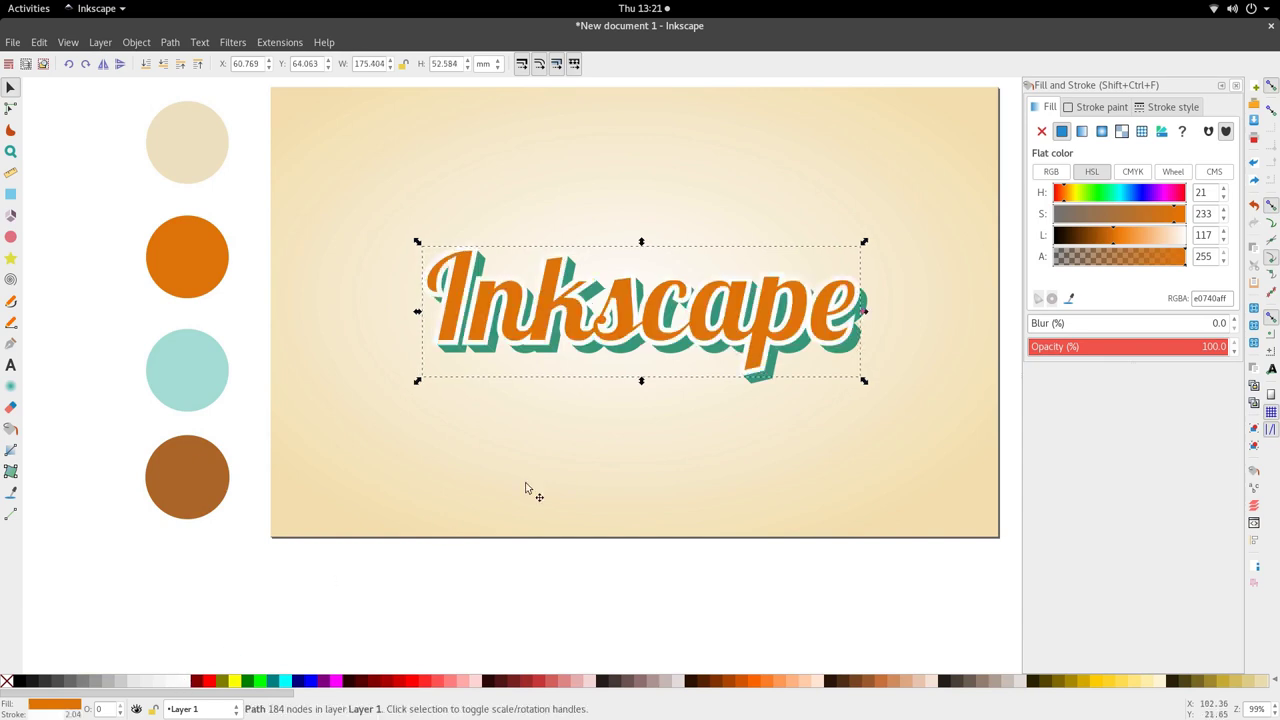
left_click(1178, 107)
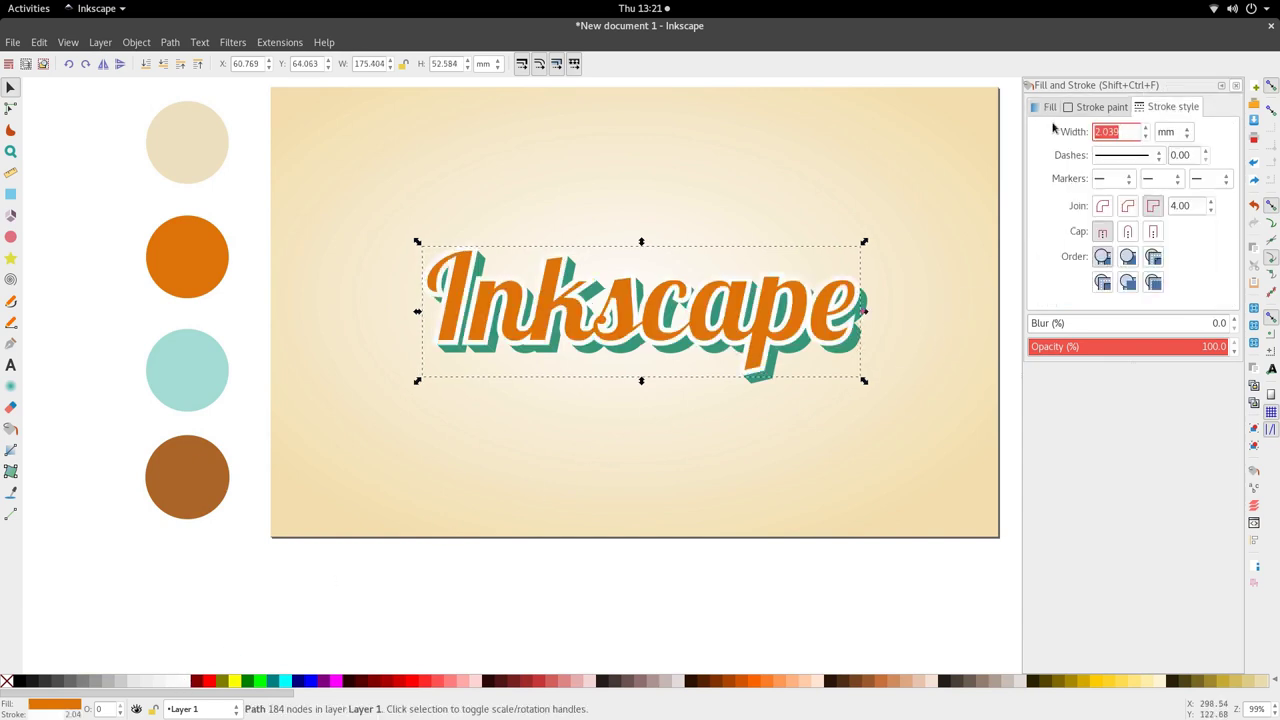
type("0.1")
key("Return")
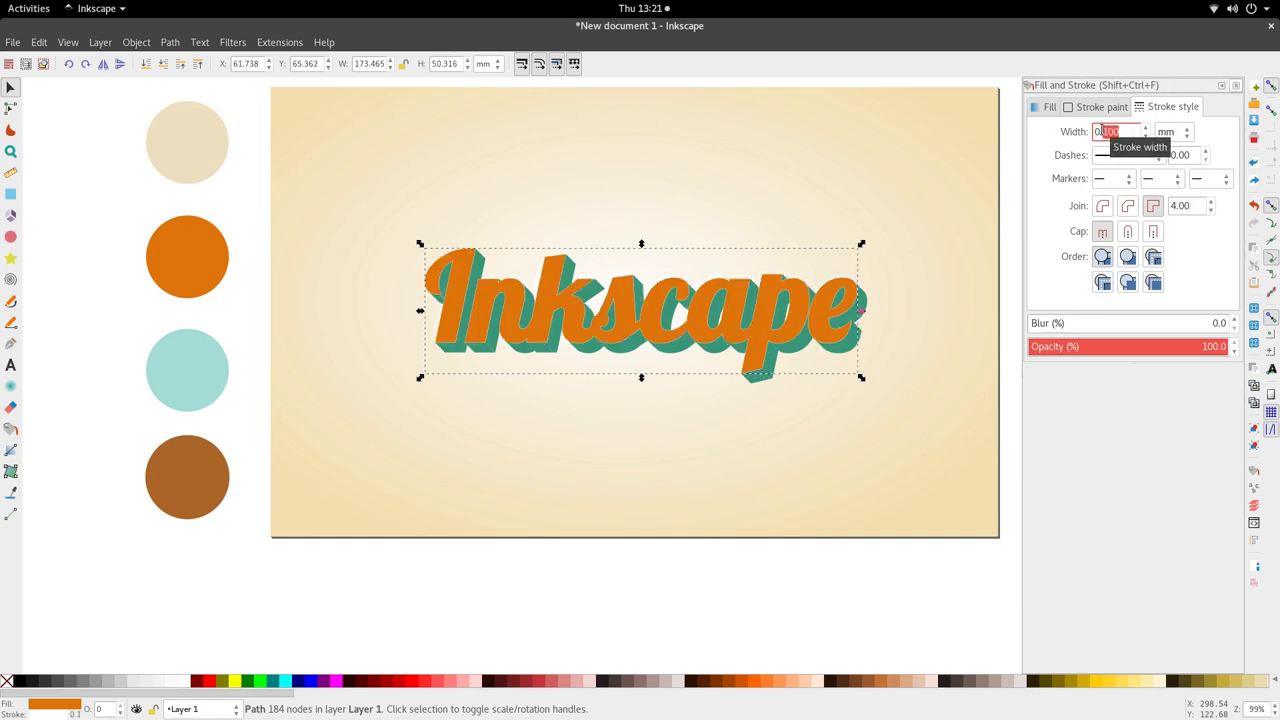
type("35")
key("Return")
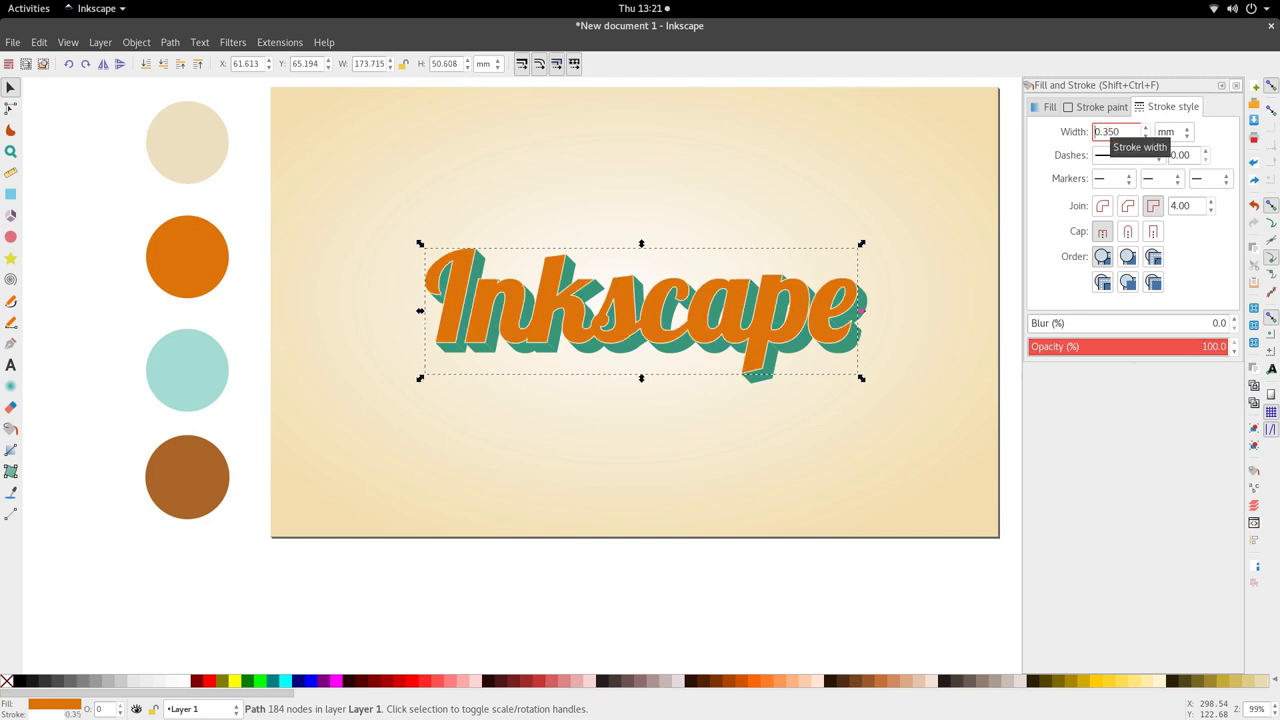
left_click(640, 428)
- Remove the orange fill from the white-stroked lettering copy, leaving it as an outline only
scroll(689, 342, "up", 3)
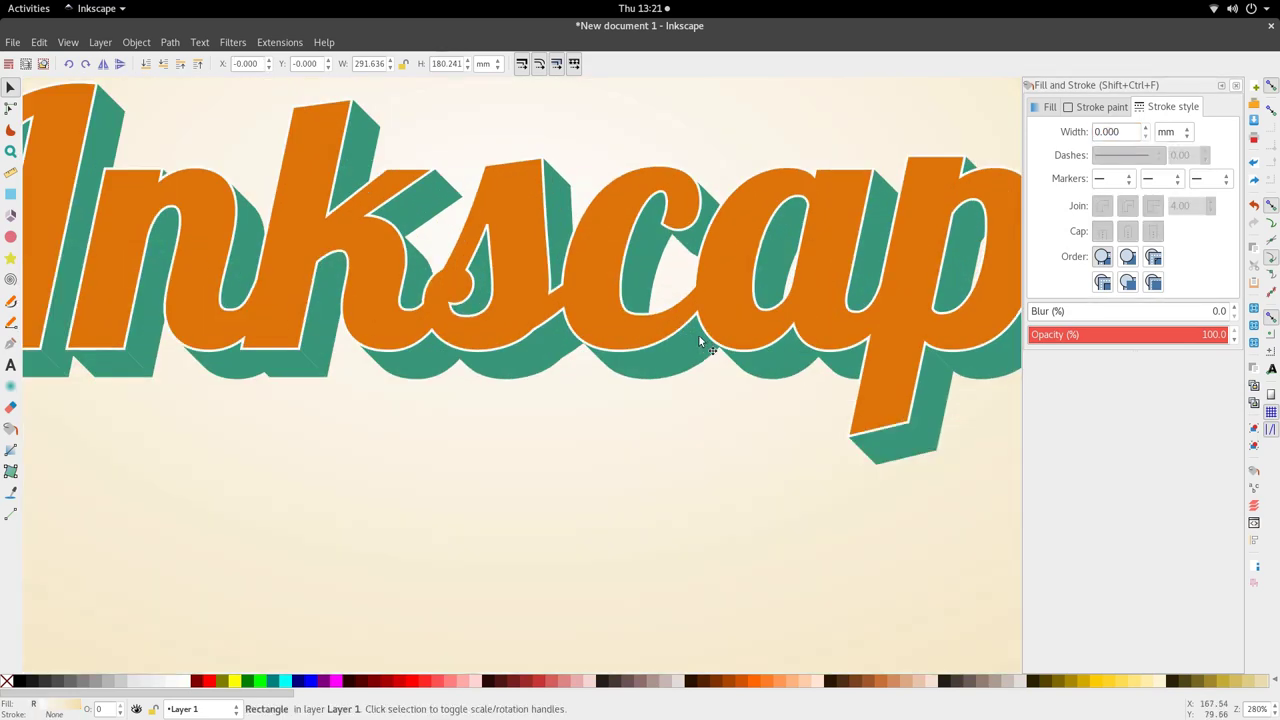
left_click(698, 334)
scroll(531, 320, "up", 4)
scroll(501, 346, "down", 3)
left_click(510, 370)
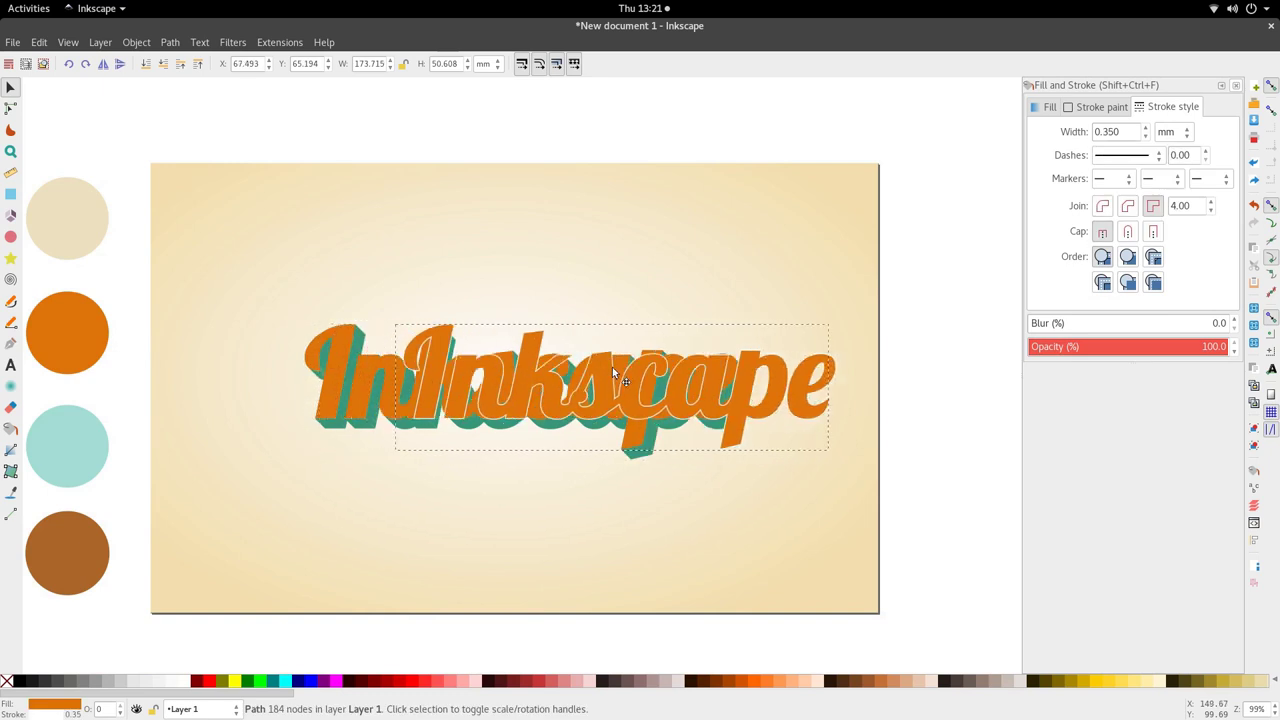
right_click(67, 706)
left_click(65, 703)
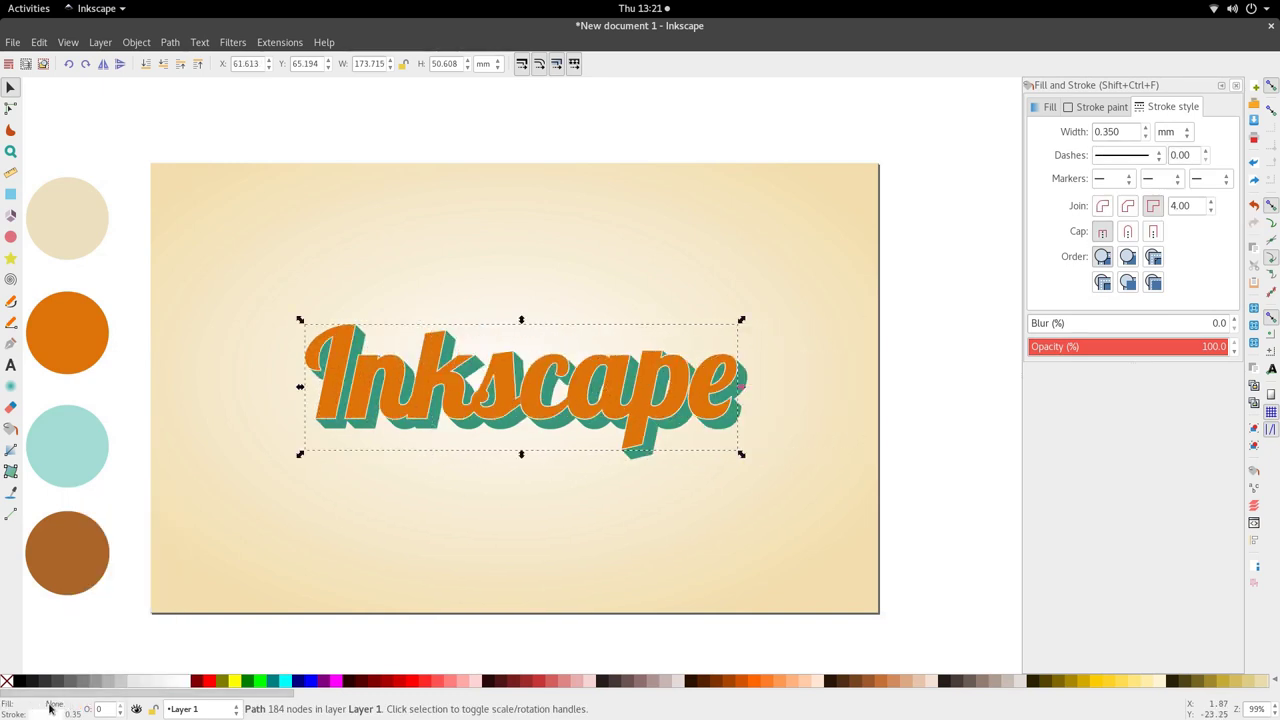
left_click(391, 623)
- Apply a vertical linear gradient to the orange lettering beneath the white outline, running from the top of the k to its base
scroll(500, 443, "left", 4)
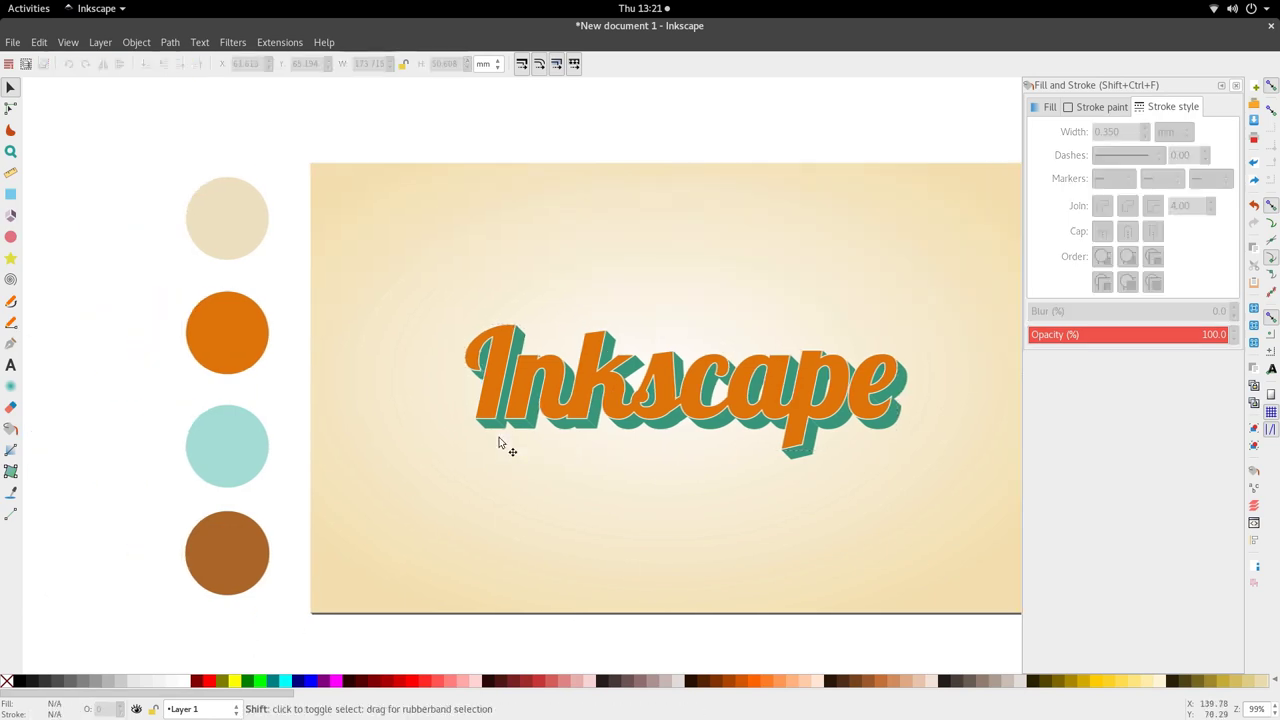
scroll(505, 420, "up", 2)
scroll(514, 382, "up", 4)
double_click(494, 444)
scroll(571, 413, "down", 4)
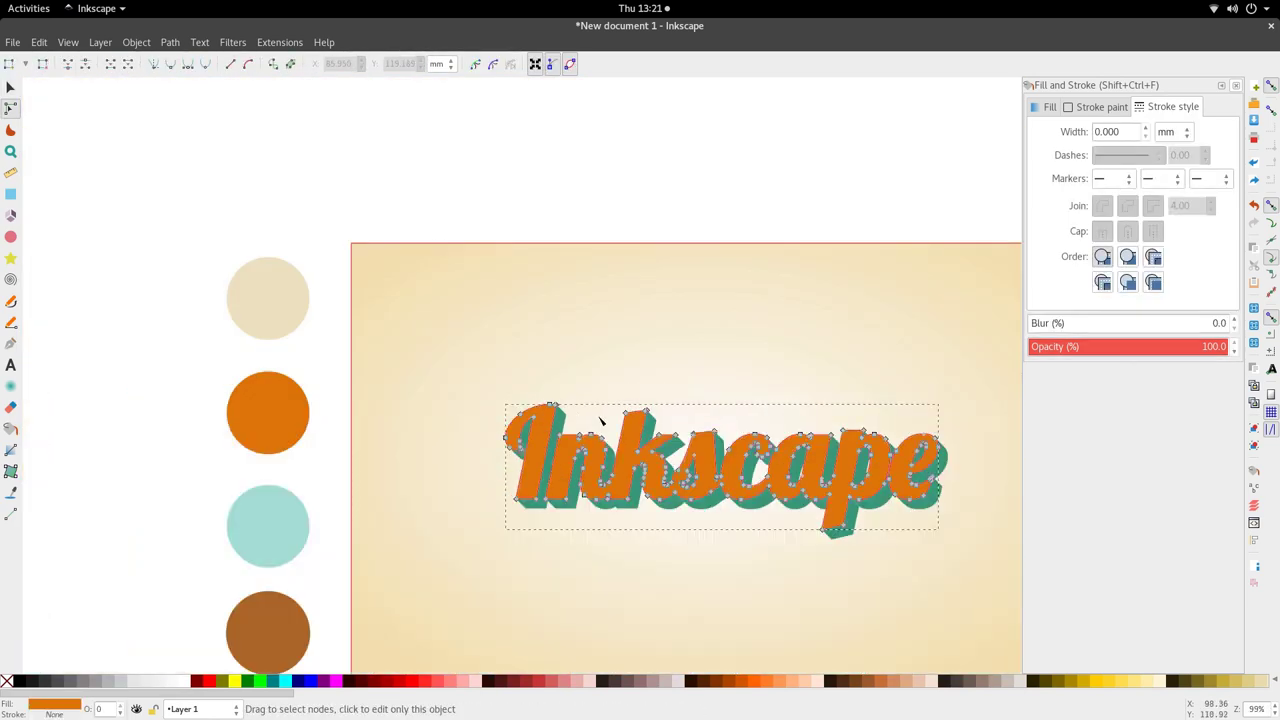
key("s")
scroll(600, 420, "right", 5)
scroll(687, 432, "down", 3)
scroll(404, 371, "up", 2)
double_click(429, 380)
key("s")
scroll(567, 369, "left", 4)
scroll(567, 370, "left", 2)
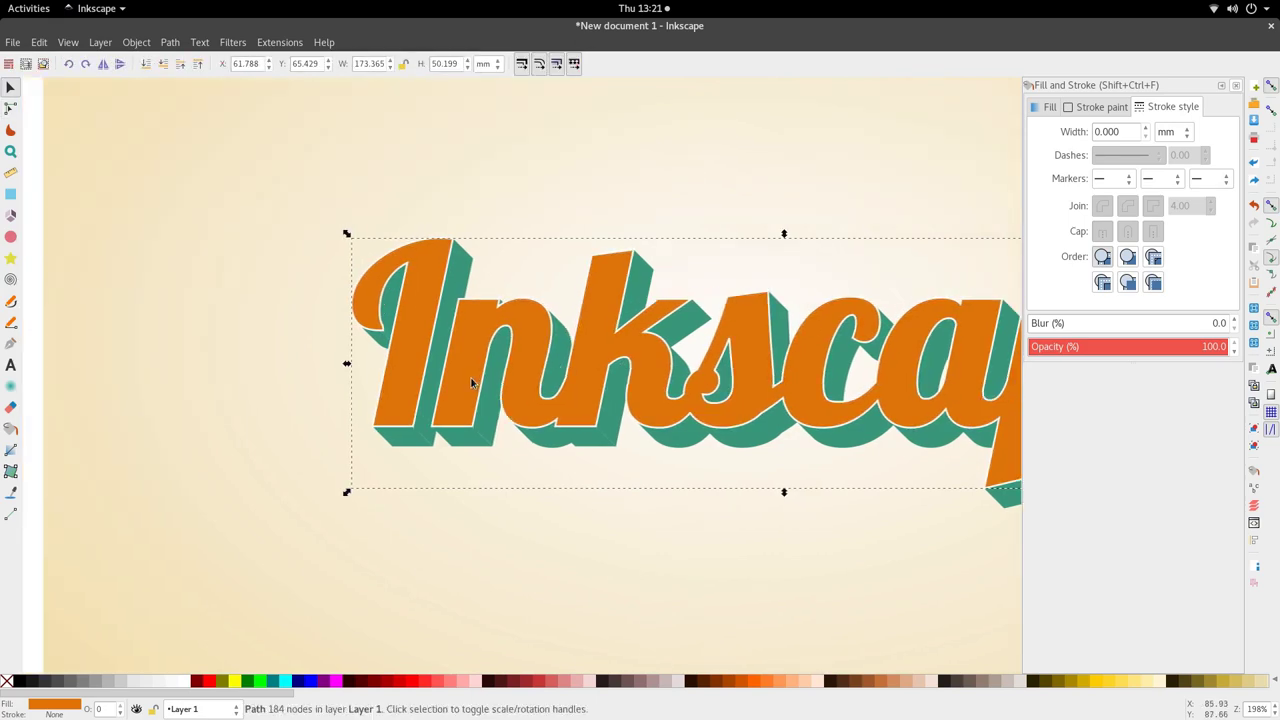
key("n")
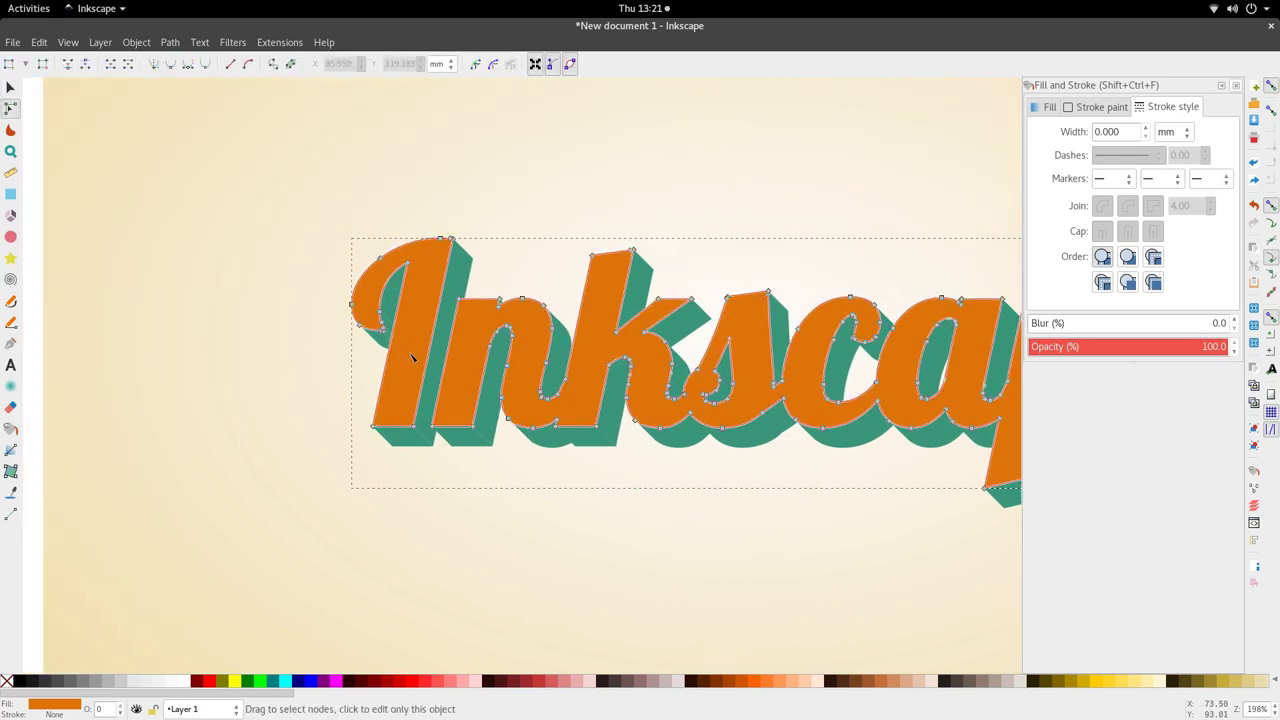
key("g")
key("5")
left_click_drag(577, 303, 579, 368)
- Set the gradient's lower stop to the orange picked from the palette circle
key("d")
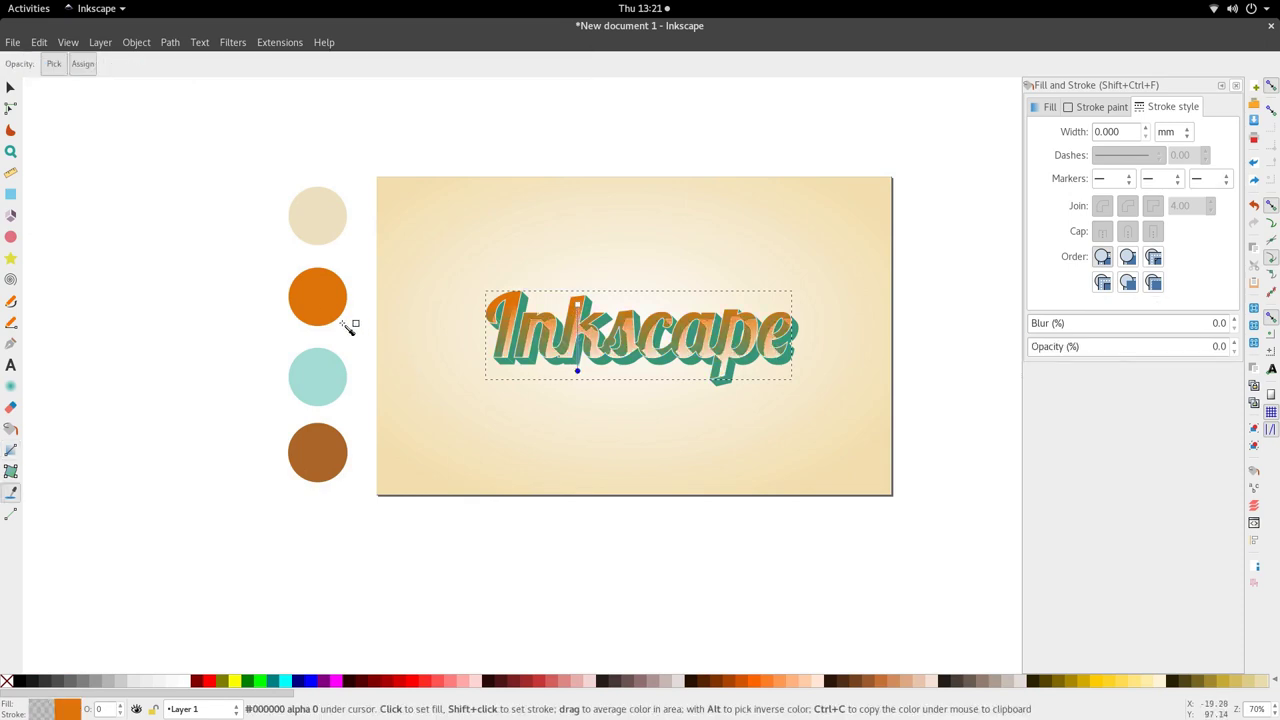
scroll(528, 318, "up", 3)
scroll(528, 318, "down", 2)
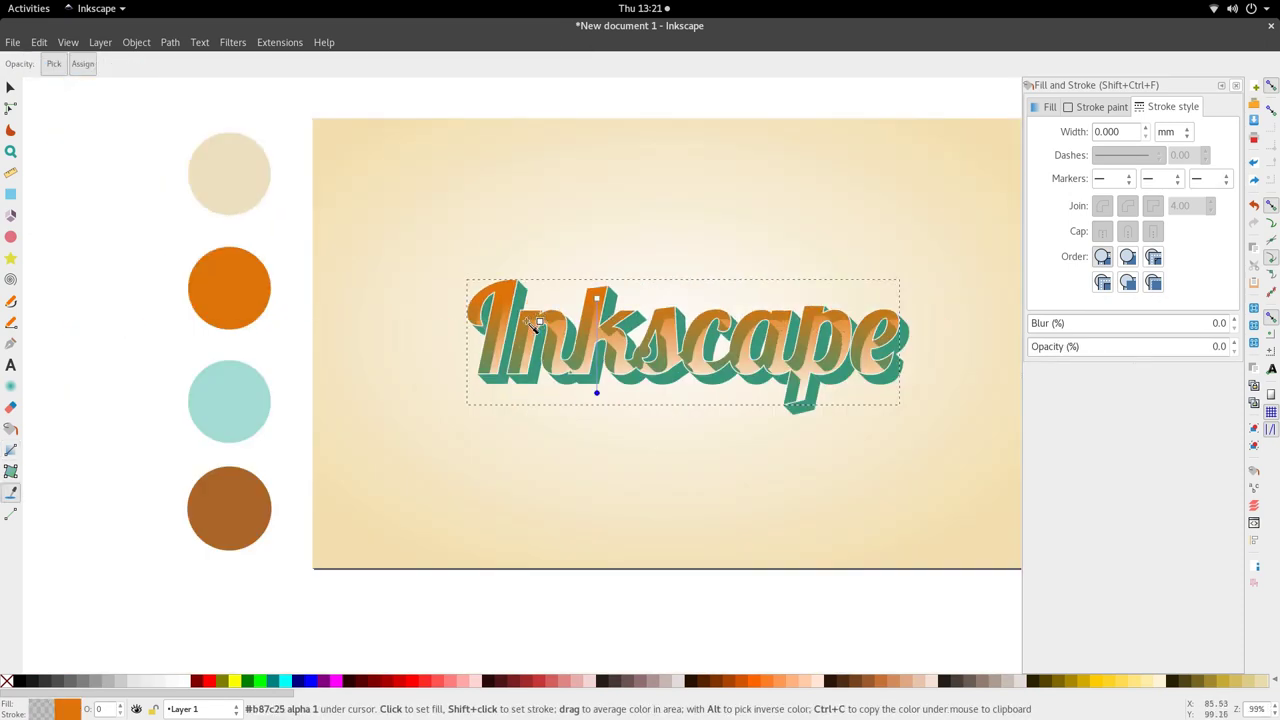
left_click(257, 297)
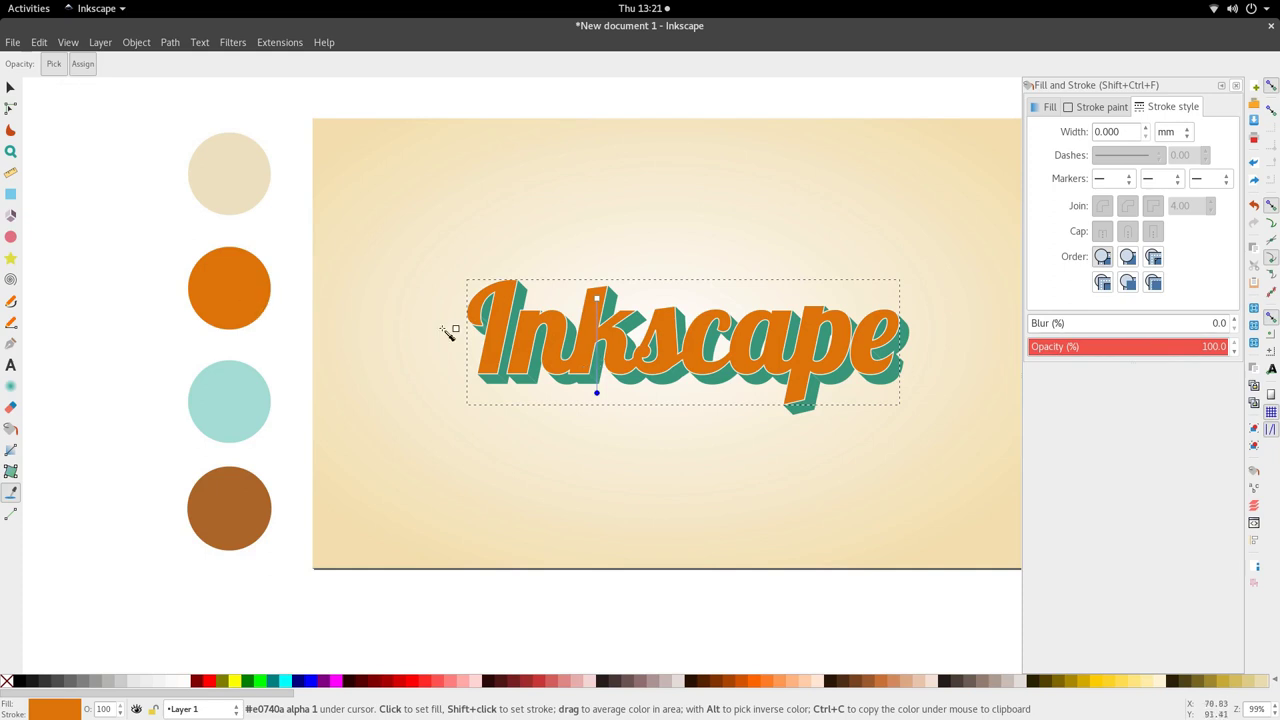
- Add a middle stop to the lettering's gradient at about 0.30 offset and raise the gradient's start to the top of the k
scroll(626, 334, "up", 2)
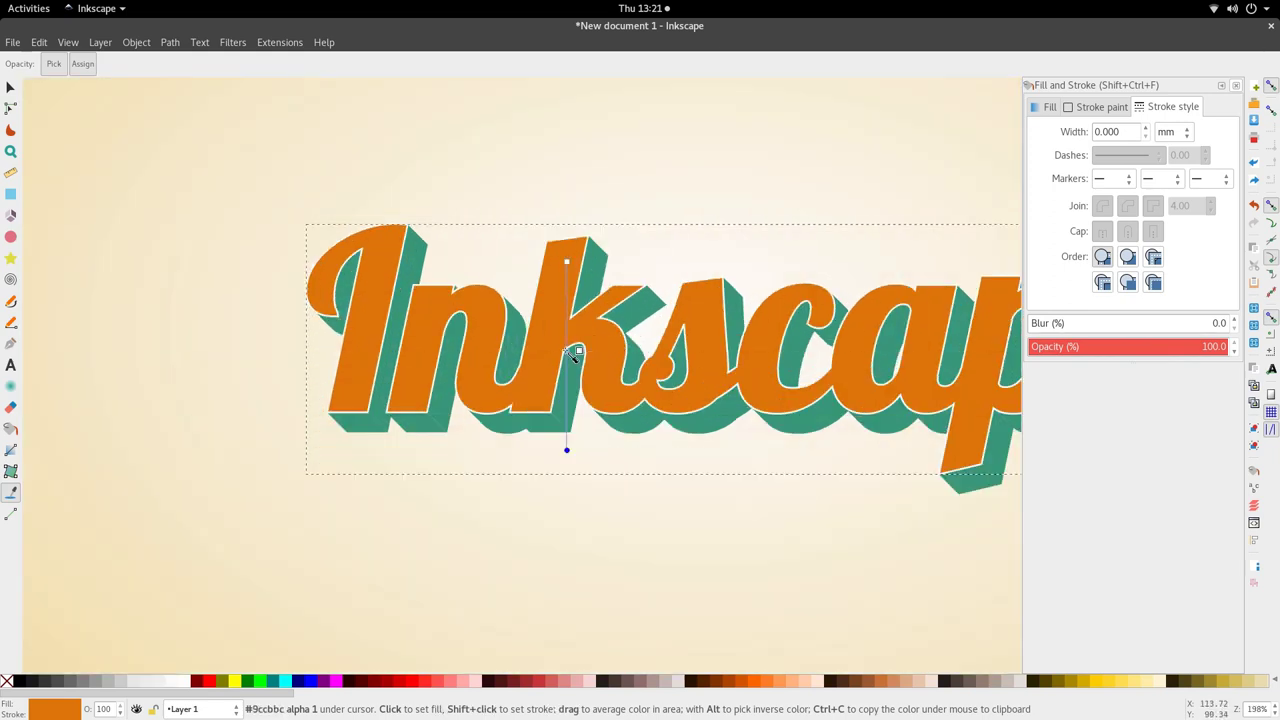
left_click(11, 449)
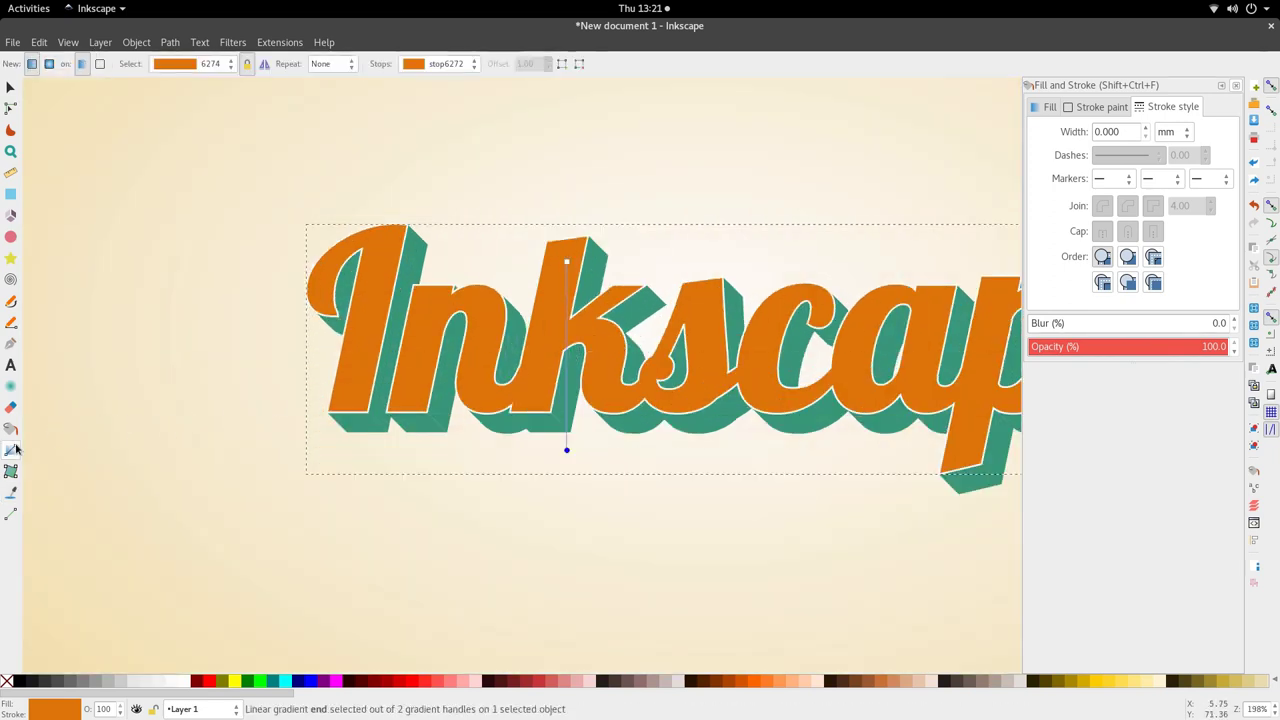
double_click(567, 331)
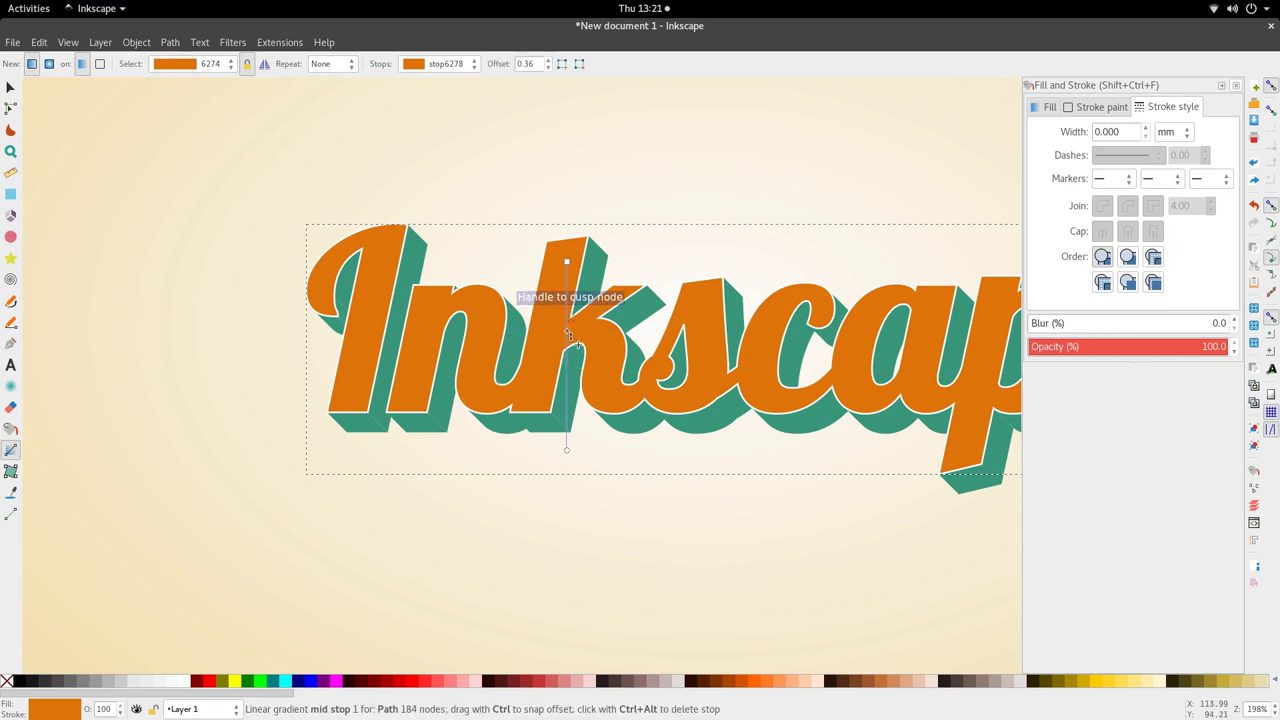
scroll(567, 331, "up", 4)
scroll(568, 340, "down", 3)
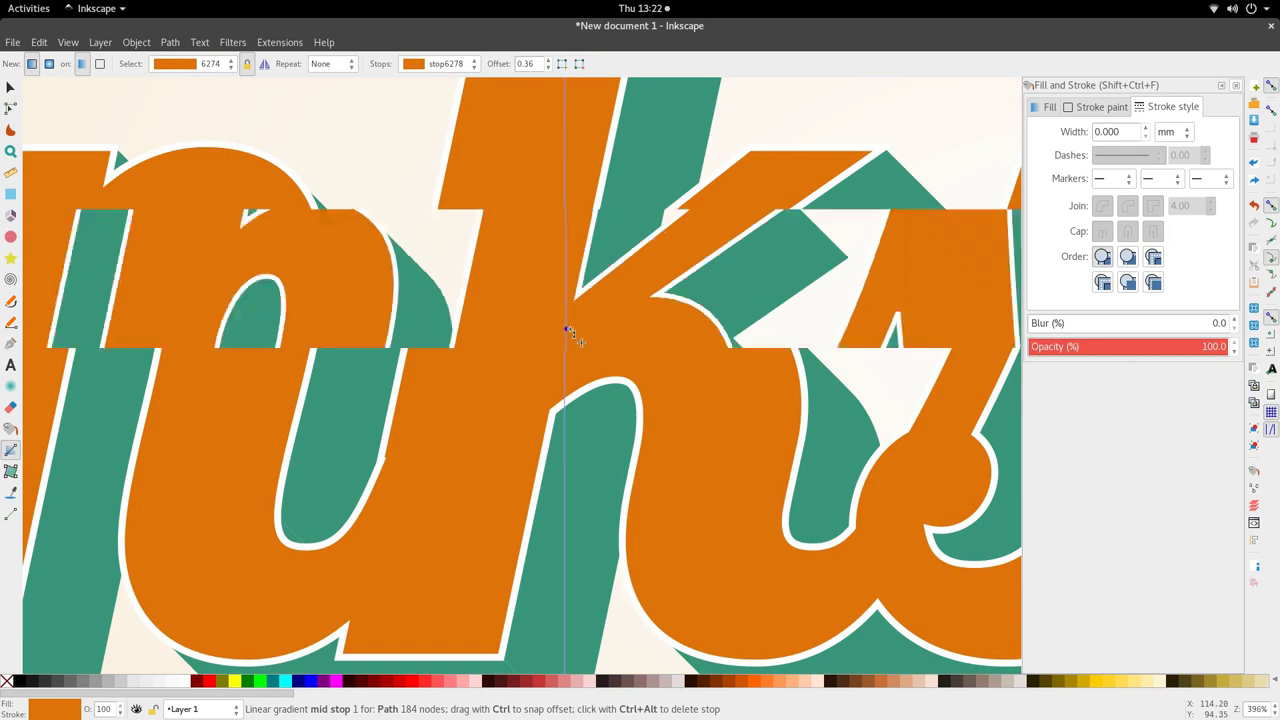
scroll(577, 348, "up", 2)
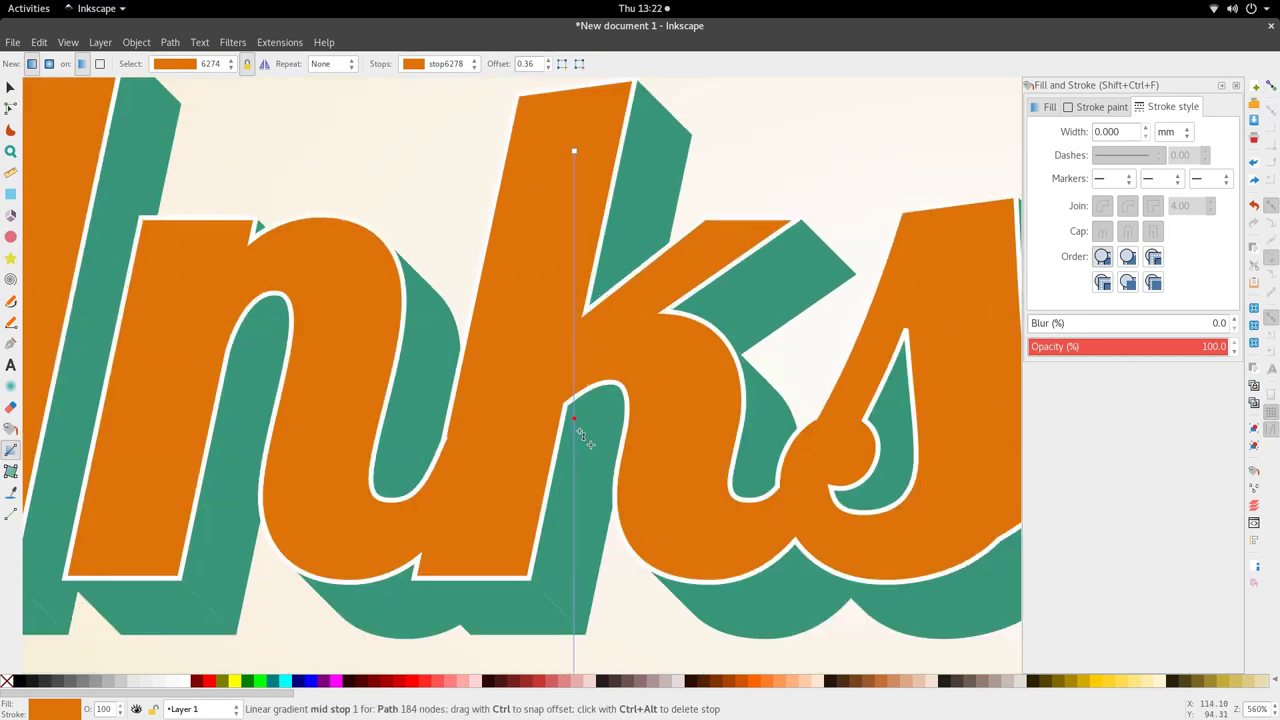
scroll(634, 471, "down", 4)
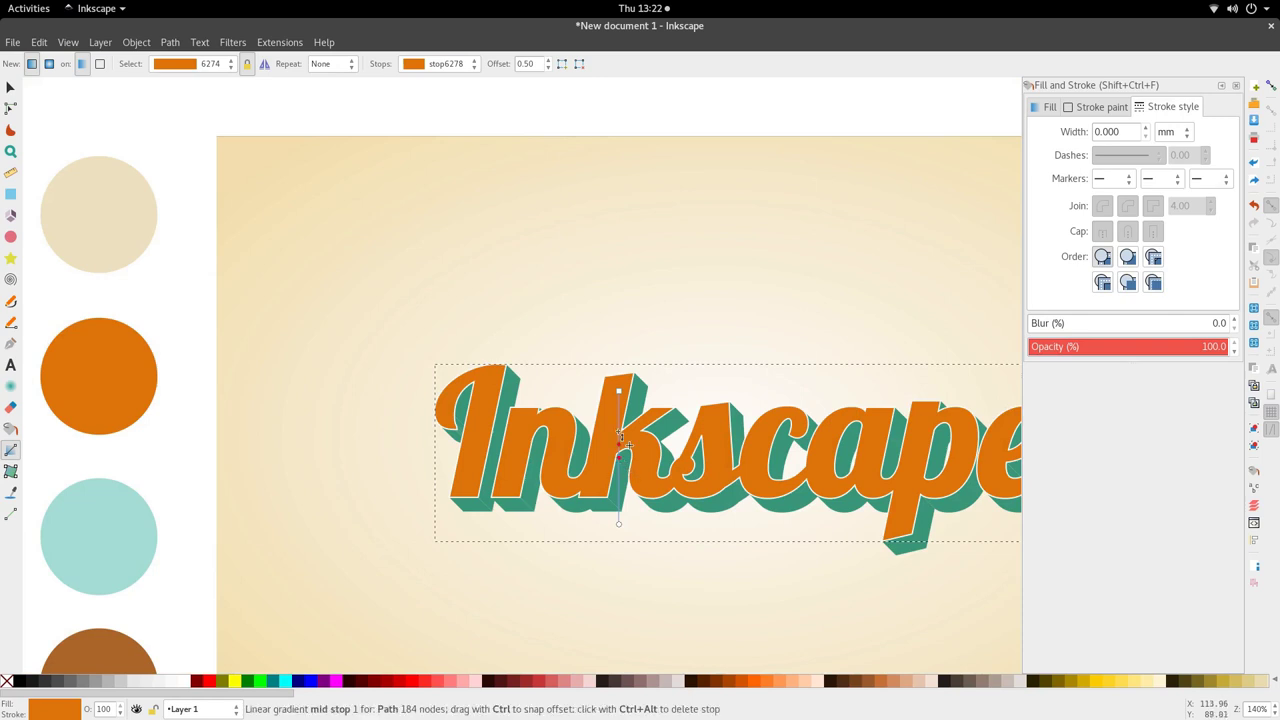
left_click(619, 375)
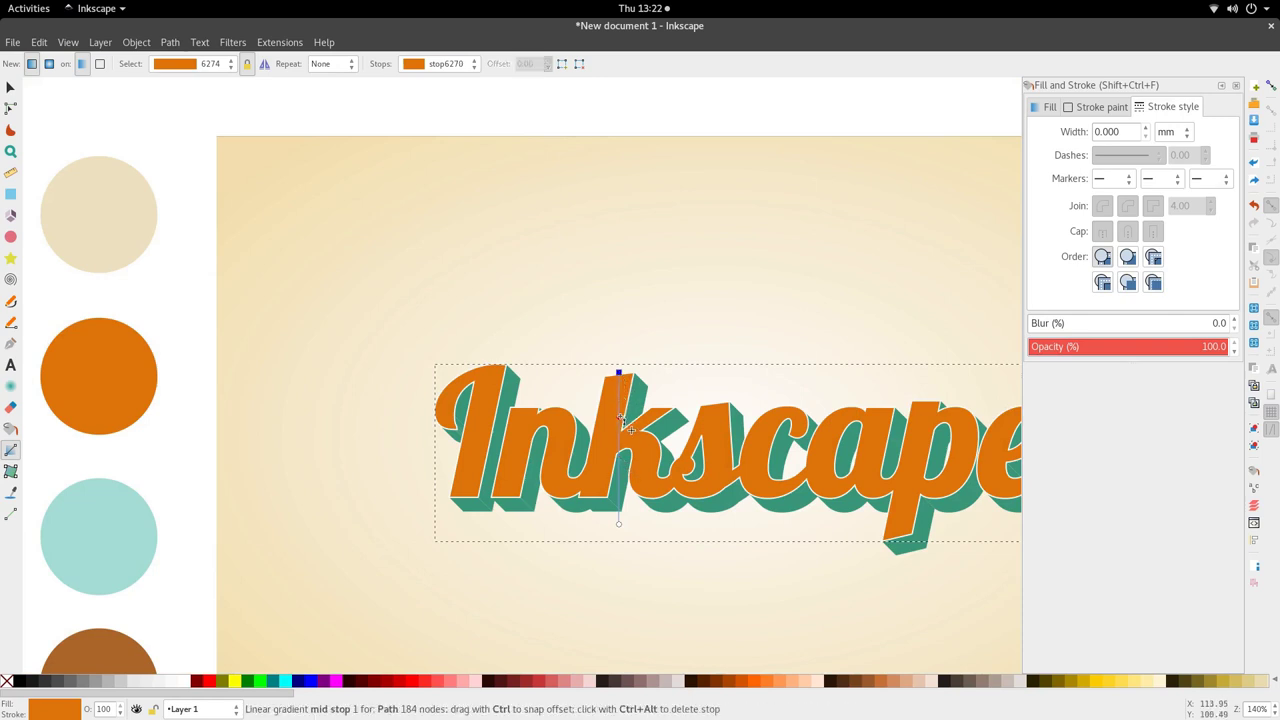
left_click(620, 418)
- Set the gradient's middle stop to the lighter orange f4a00fff and lower the gradient's start handle slightly
left_click(1044, 107)
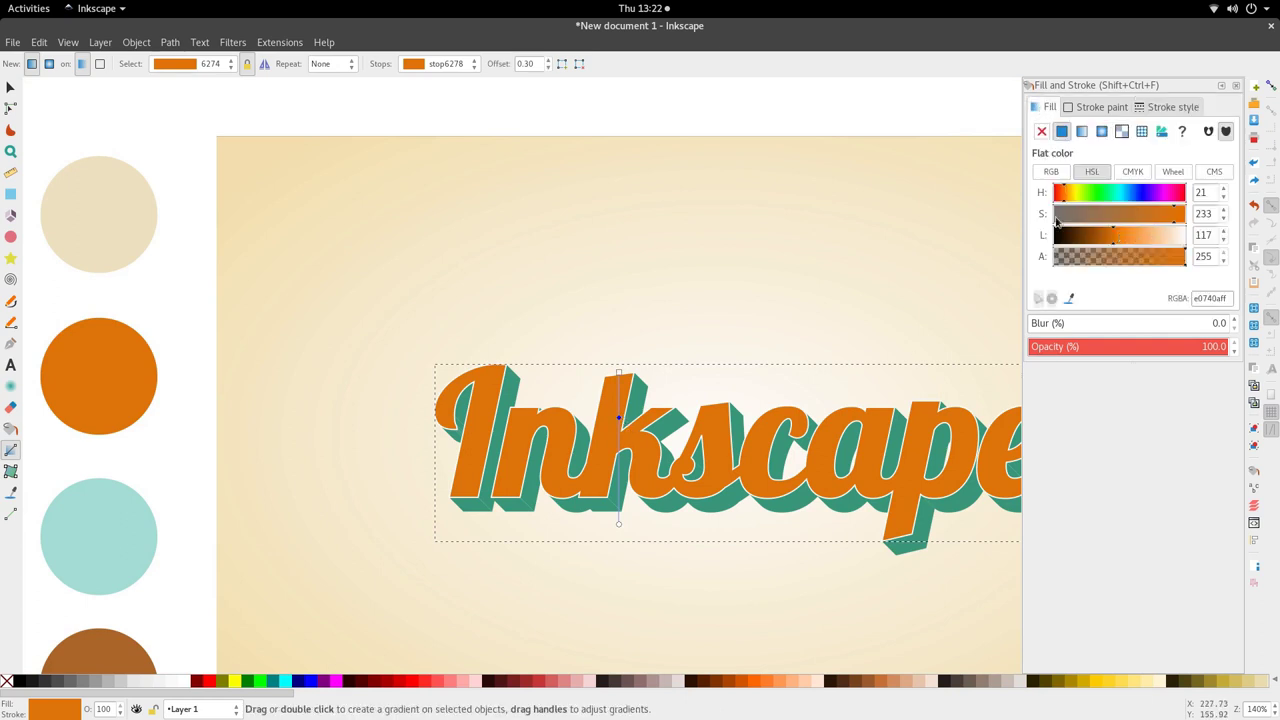
left_click_drag(1074, 201, 1069, 201)
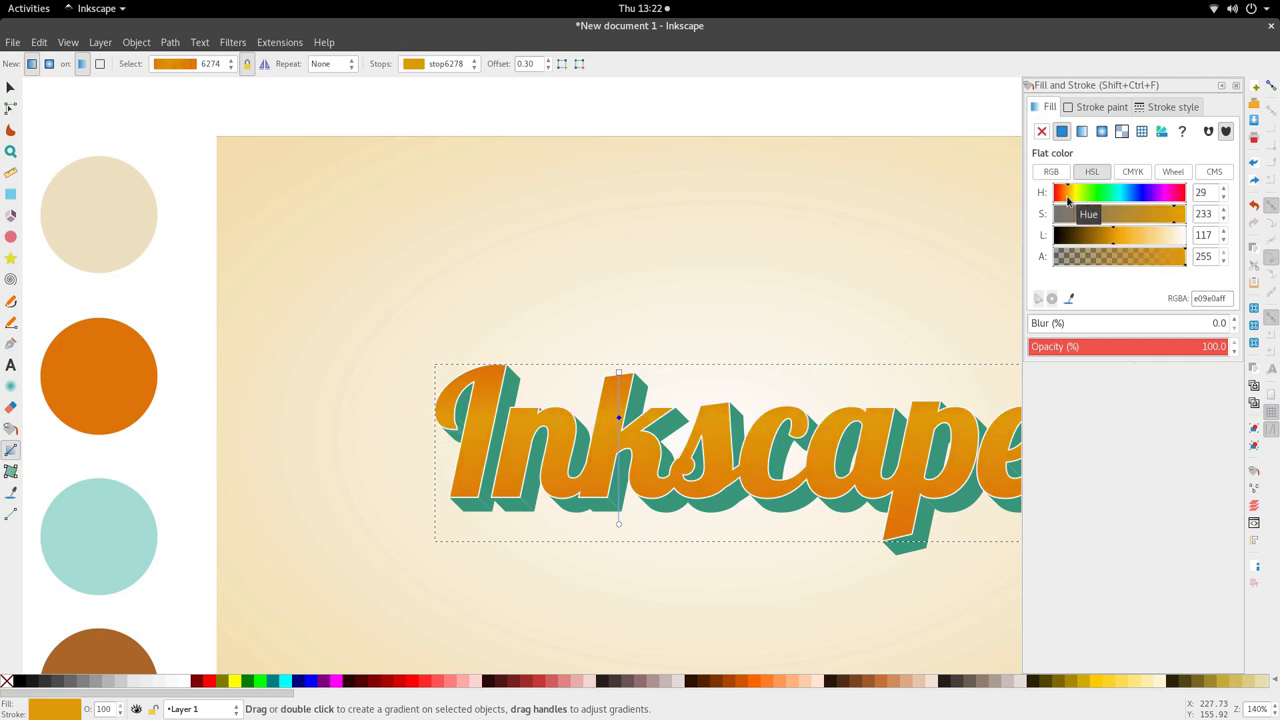
left_click(1120, 232)
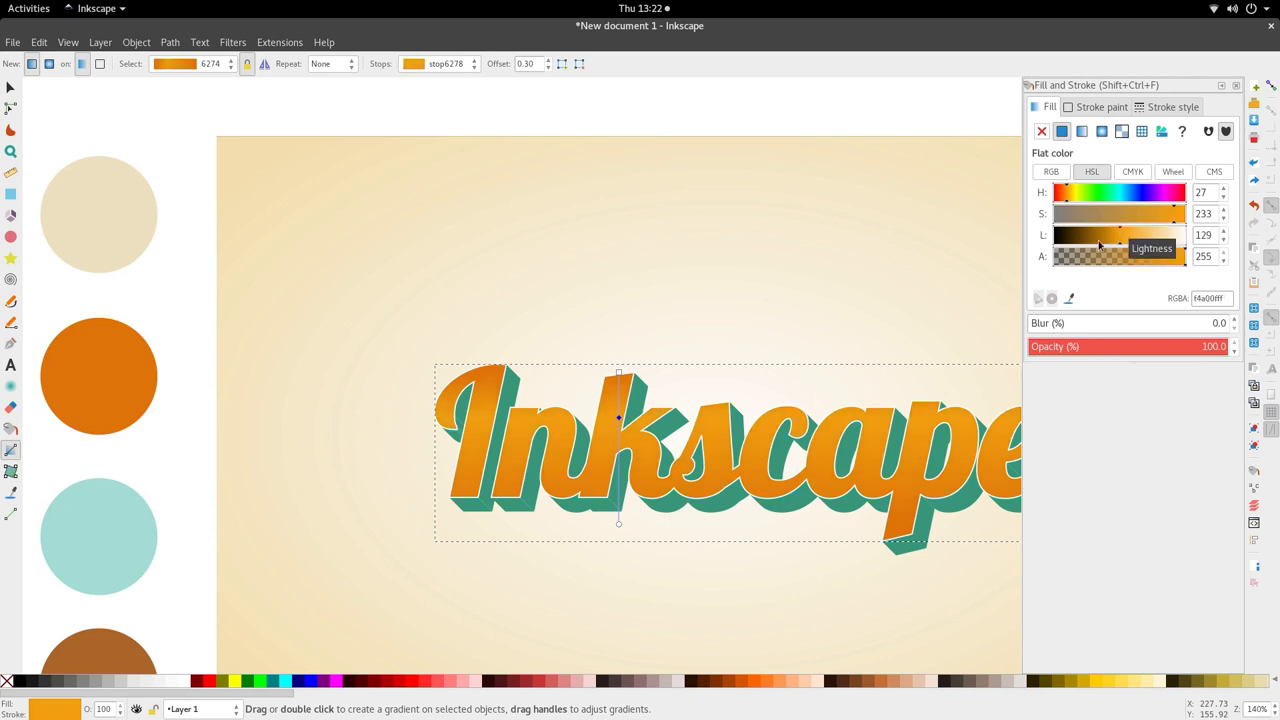
left_click_drag(621, 372, 625, 355)
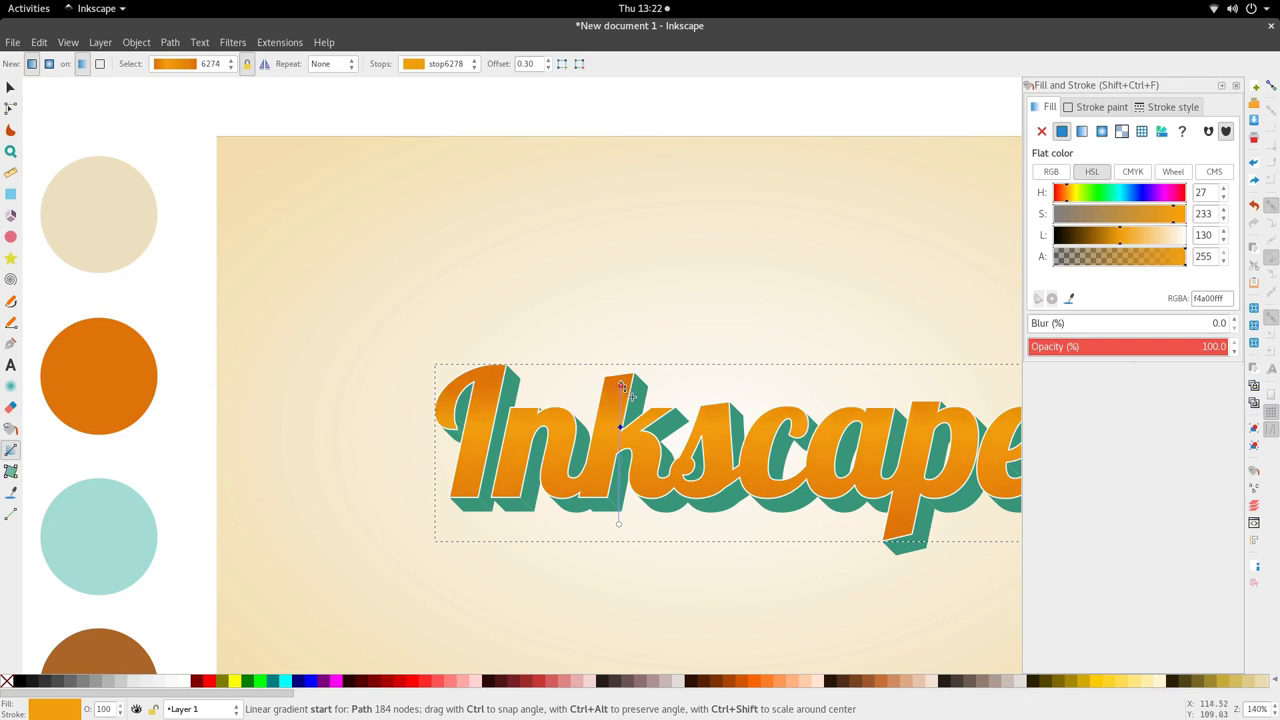
left_click(621, 386)
key("d")
scroll(699, 362, "down", 3)
left_click(694, 406)
scroll(694, 395, "up", 2)
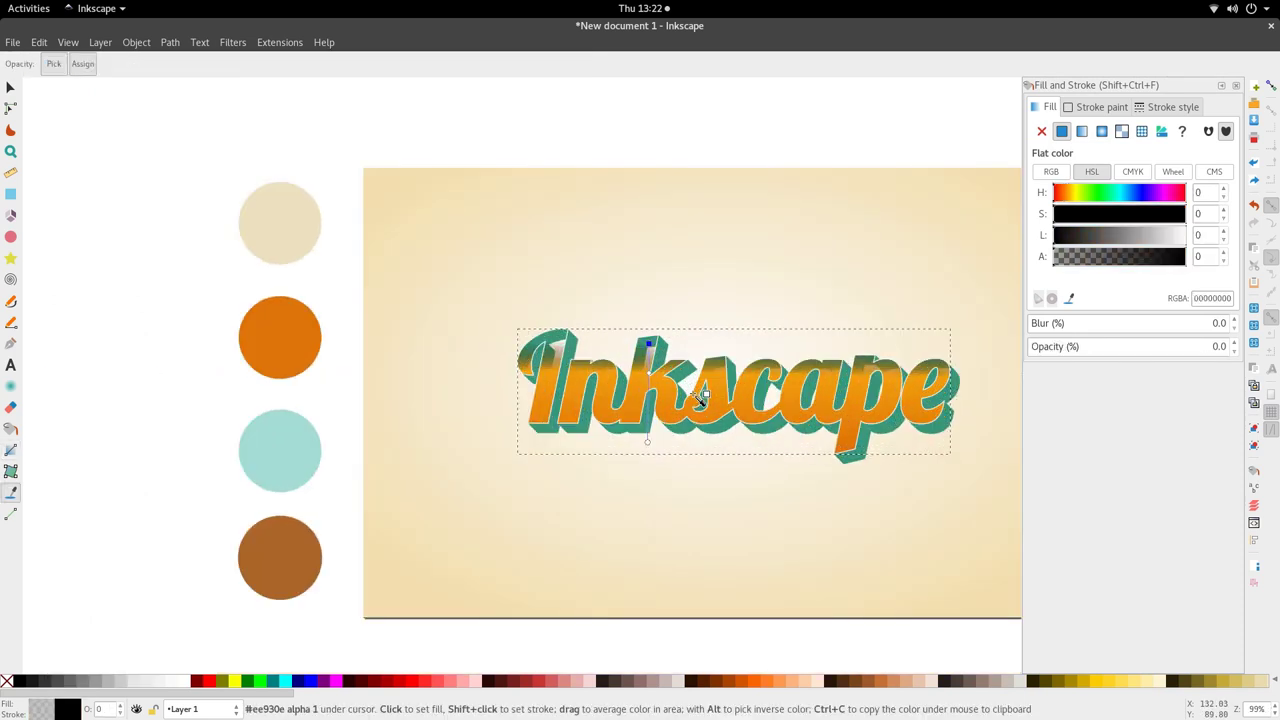
key("ctrl+z")
- Select the gradient-filled lettering and duplicate it in place
key("s")
left_click(692, 449)
scroll(609, 382, "up", 3)
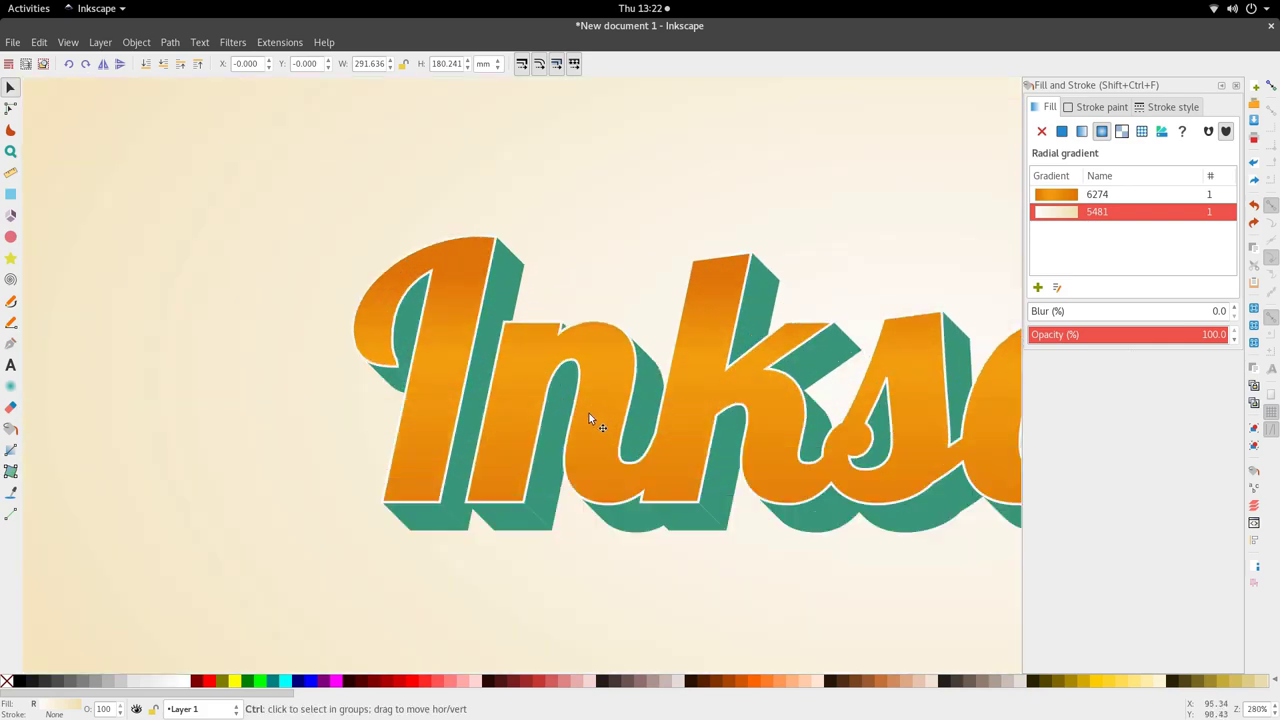
left_click(589, 420, "ctrl")
left_click_drag(588, 416, 626, 425)
key("ctrl+z")
scroll(633, 398, "down", 3)
key("ctrl+d")
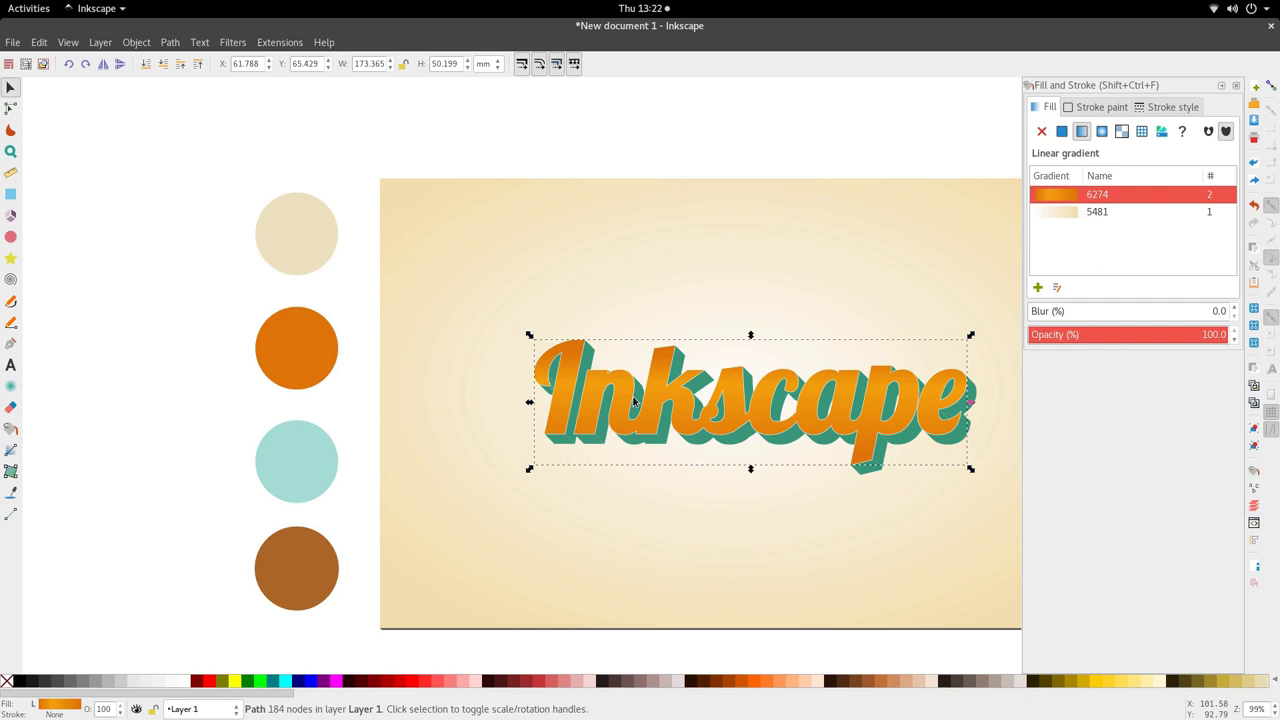
- Fill the duplicated lettering with the flat orange picked from the palette circle
scroll(373, 428, "down", 1)
key("d")
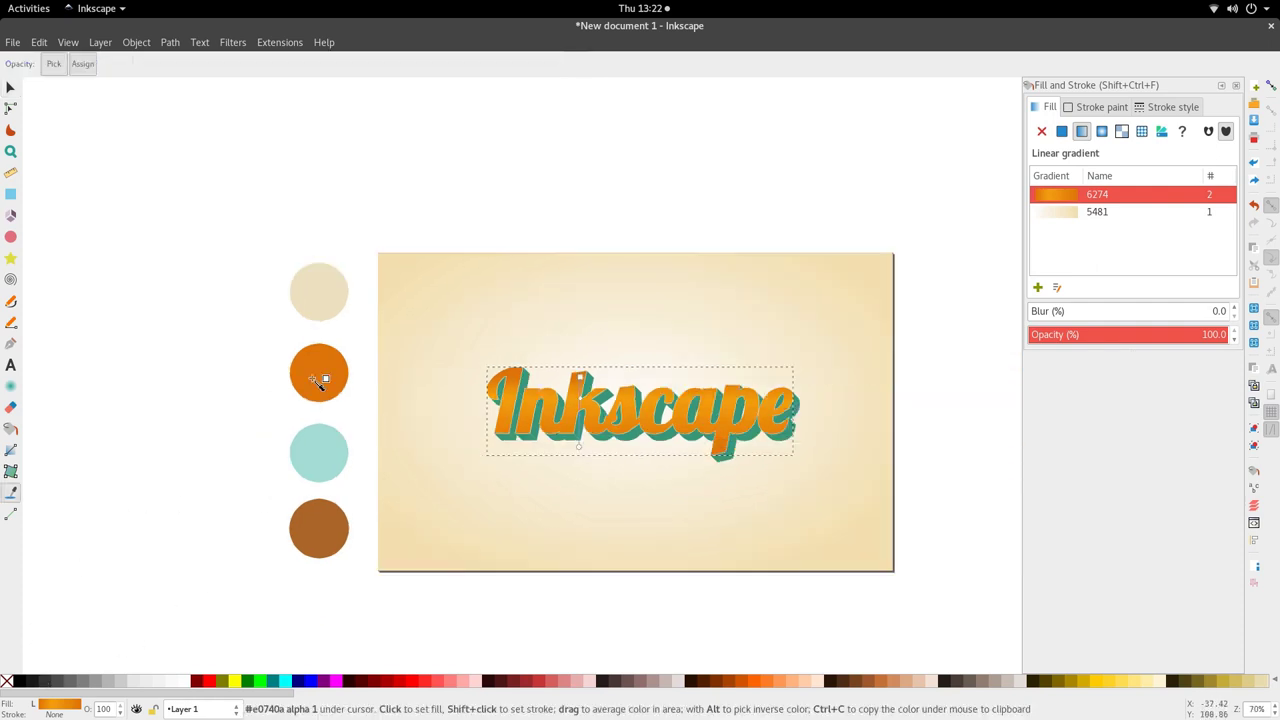
left_click(321, 373)
key("s")
scroll(652, 409, "up", 2)
scroll(652, 409, "right", 4)
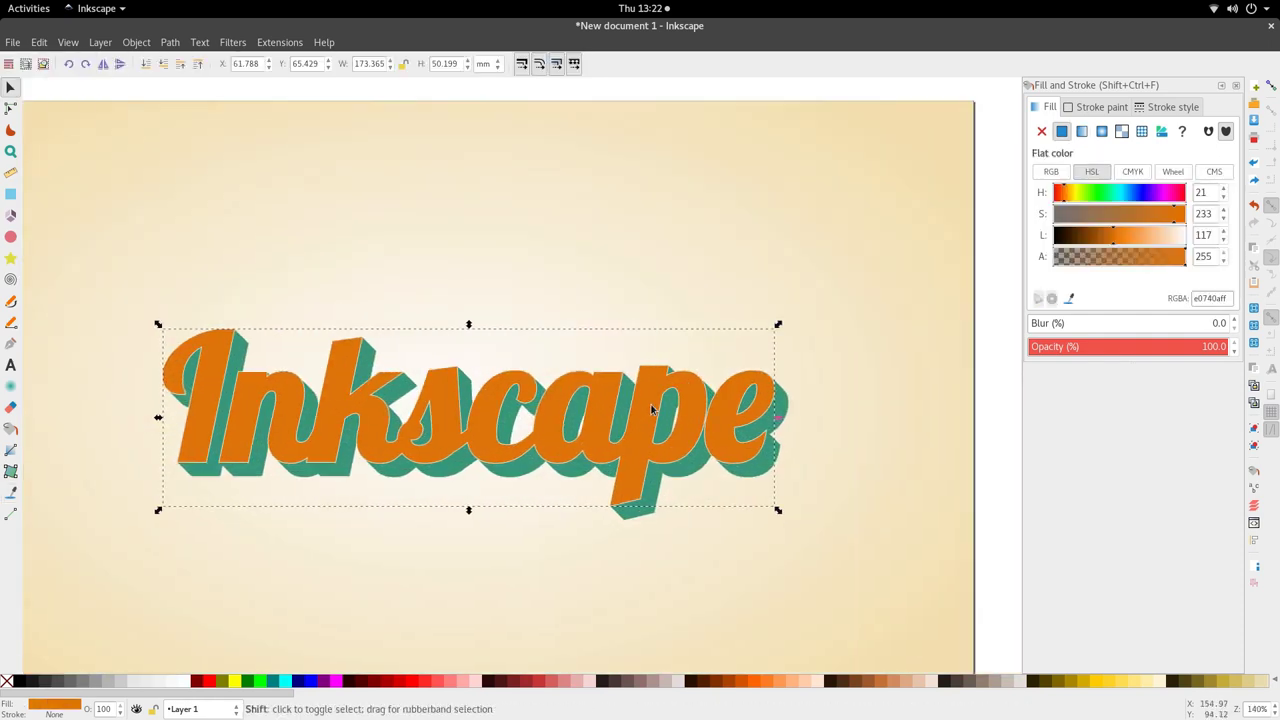
scroll(652, 409, "down", 1)
scroll(648, 440, "up", 2)
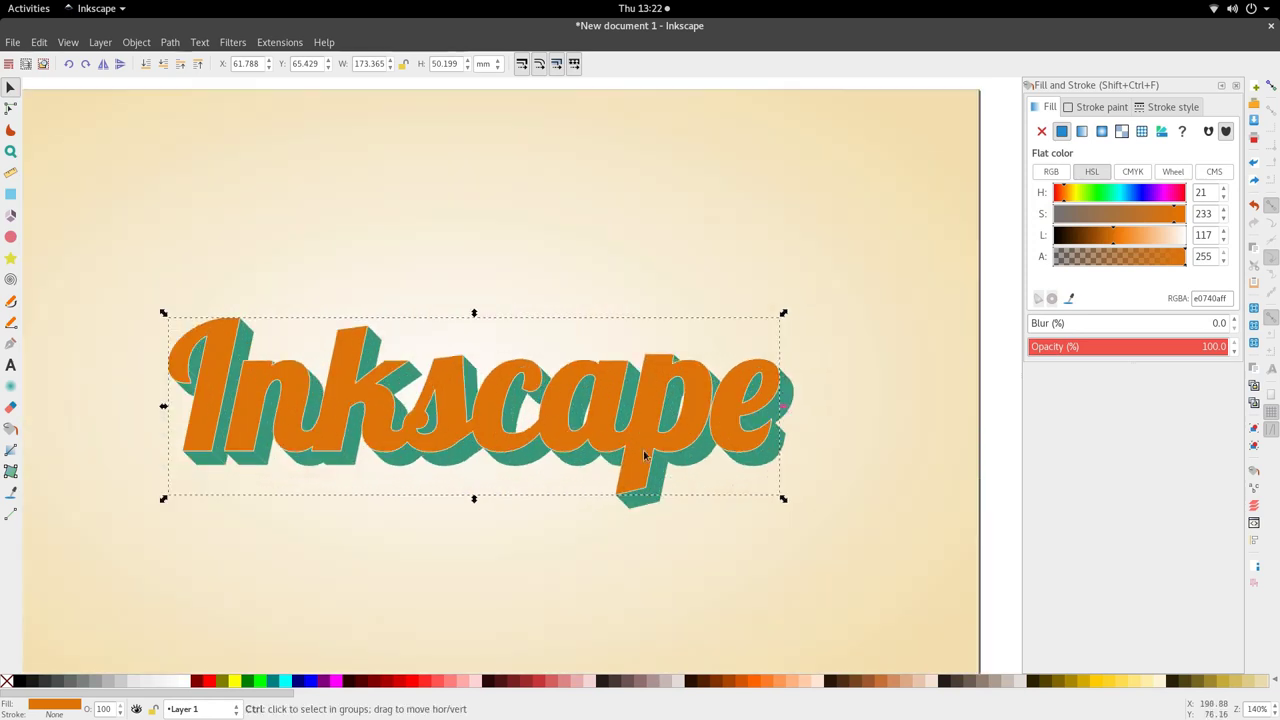
- Draw a straight horizontal line about 178 mm long just above the lettering, spanning its full width
left_click(16, 323)
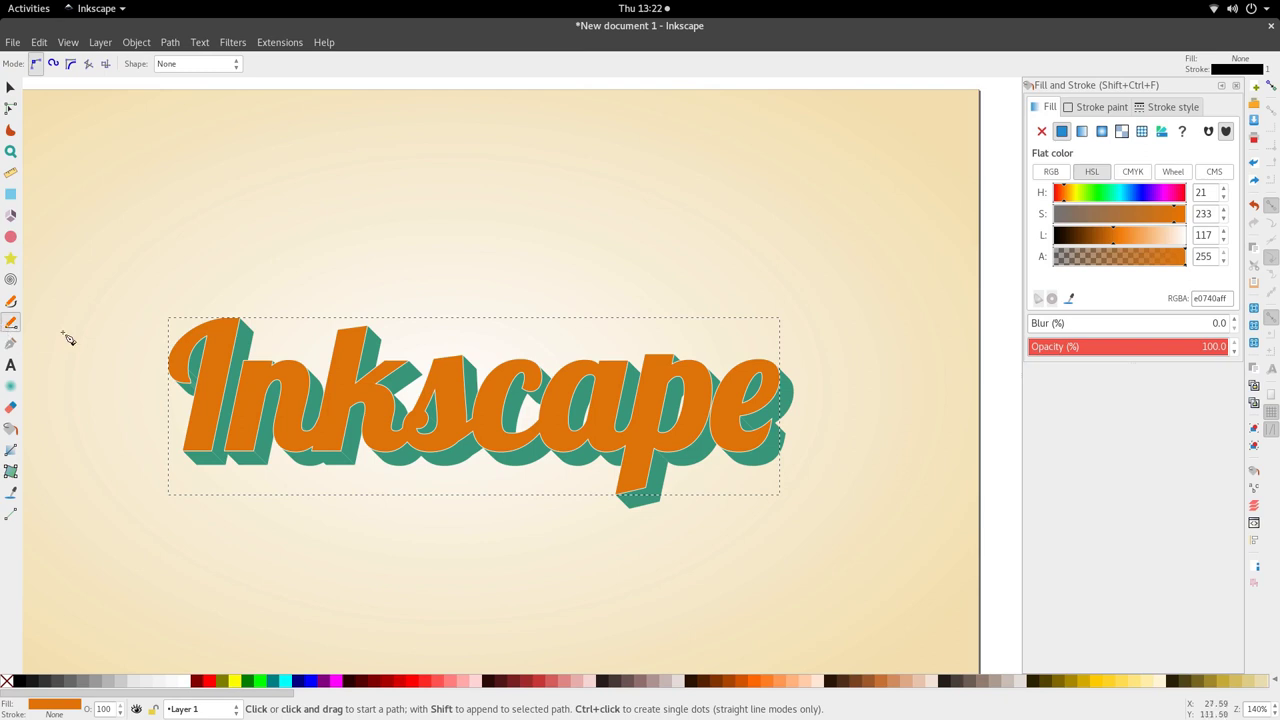
left_click(172, 312)
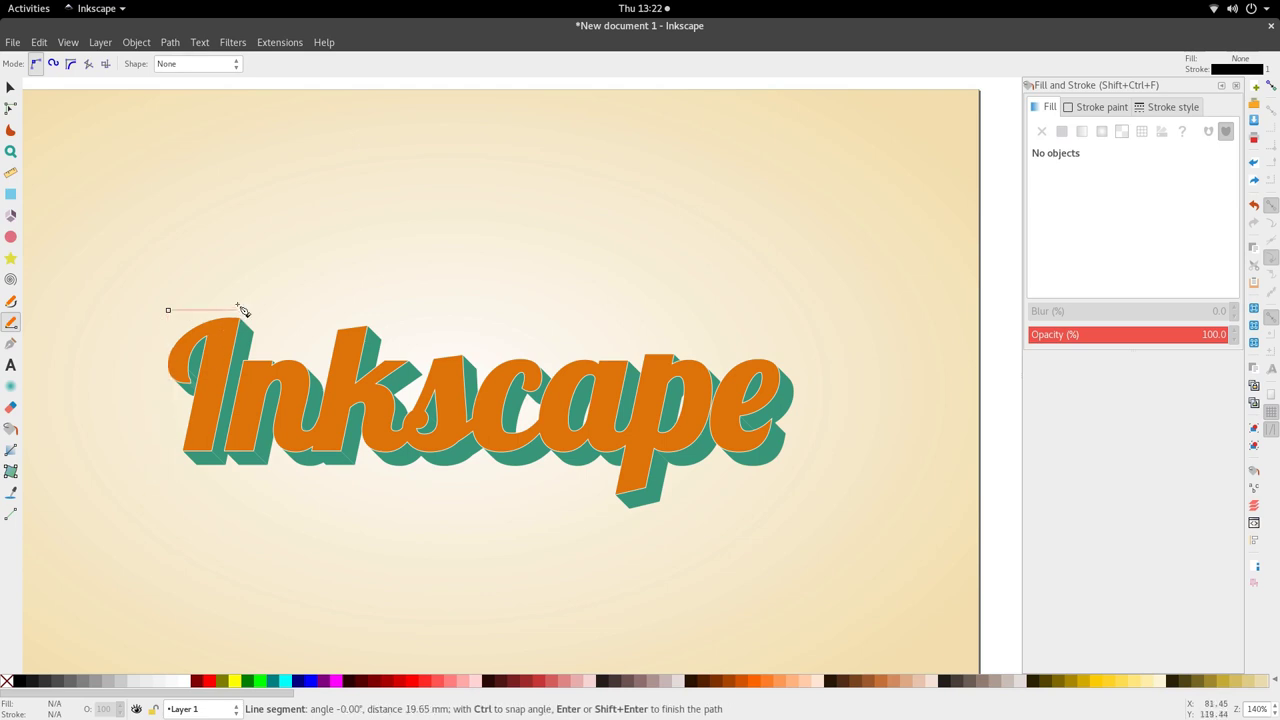
left_click(805, 325)
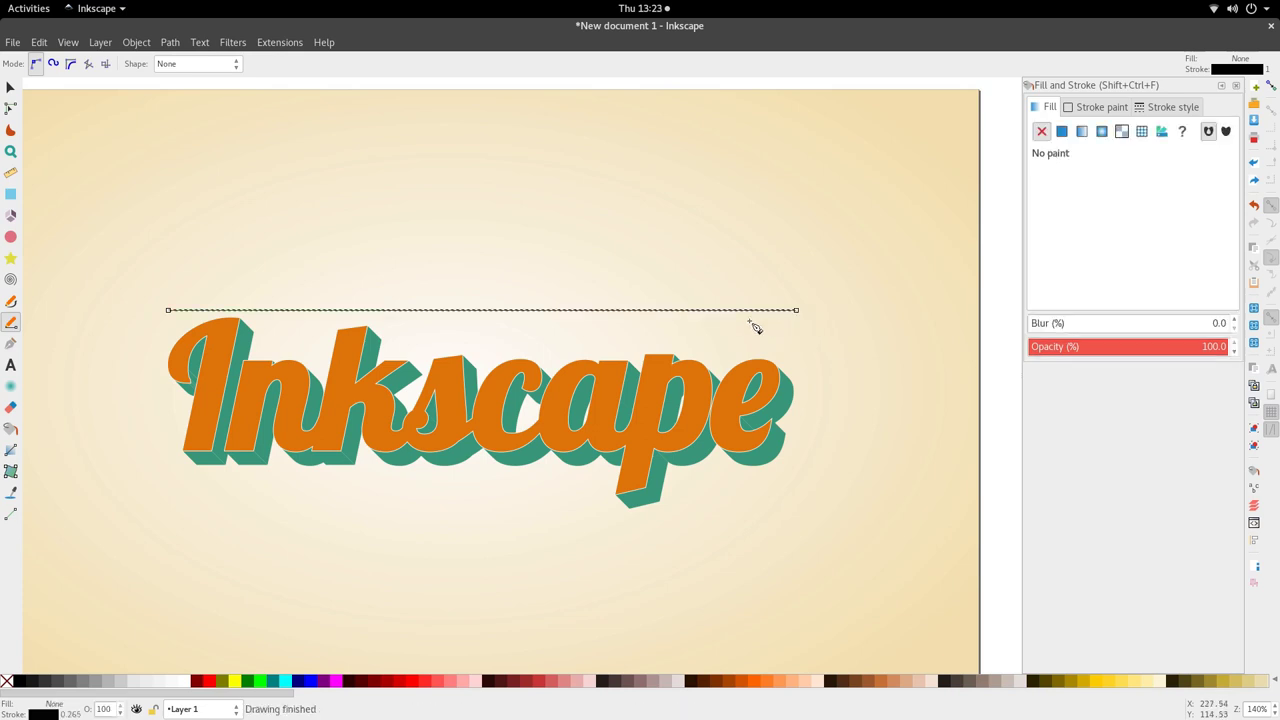
- Duplicate the horizontal line and move the copy straight down to just below the lettering
key("s")
key("ctrl+d")
left_click_drag(715, 312, 705, 523)
scroll(664, 405, "down", 3)
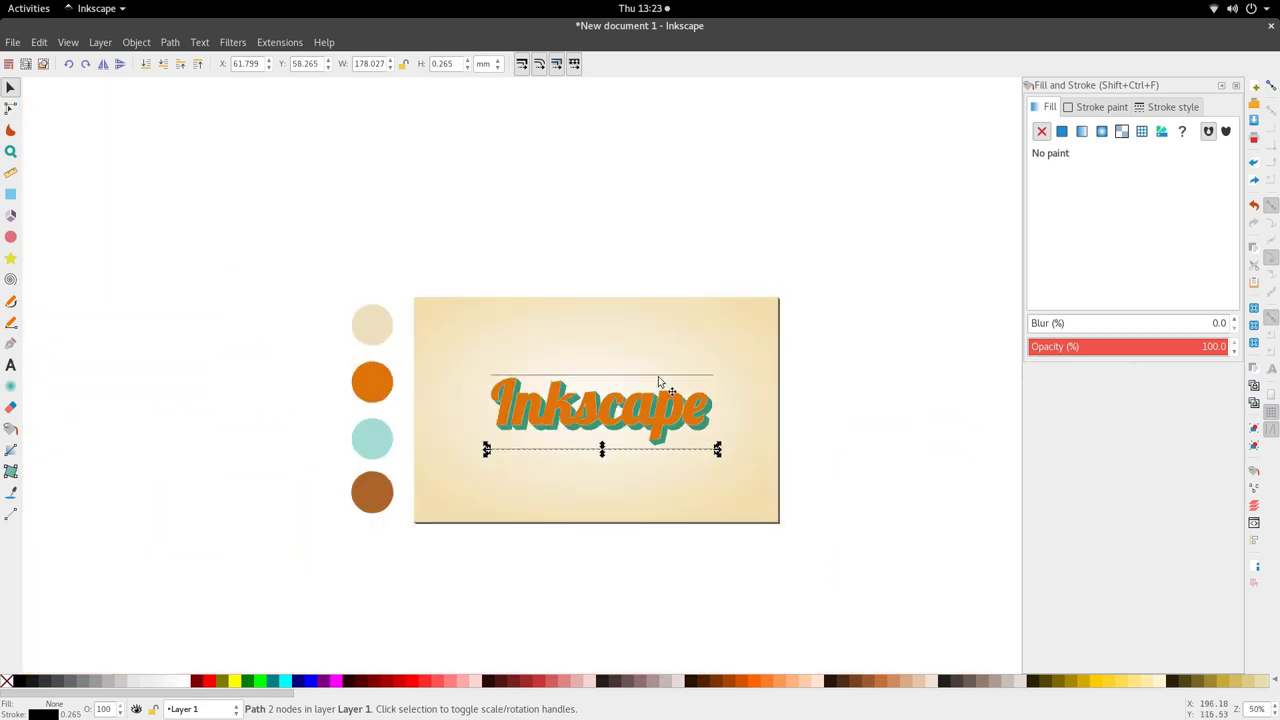
- Open the path effects settings and merge the lines above and below the lettering into a single path
scroll(658, 376, "up", 2)
left_click(660, 372, "shift")
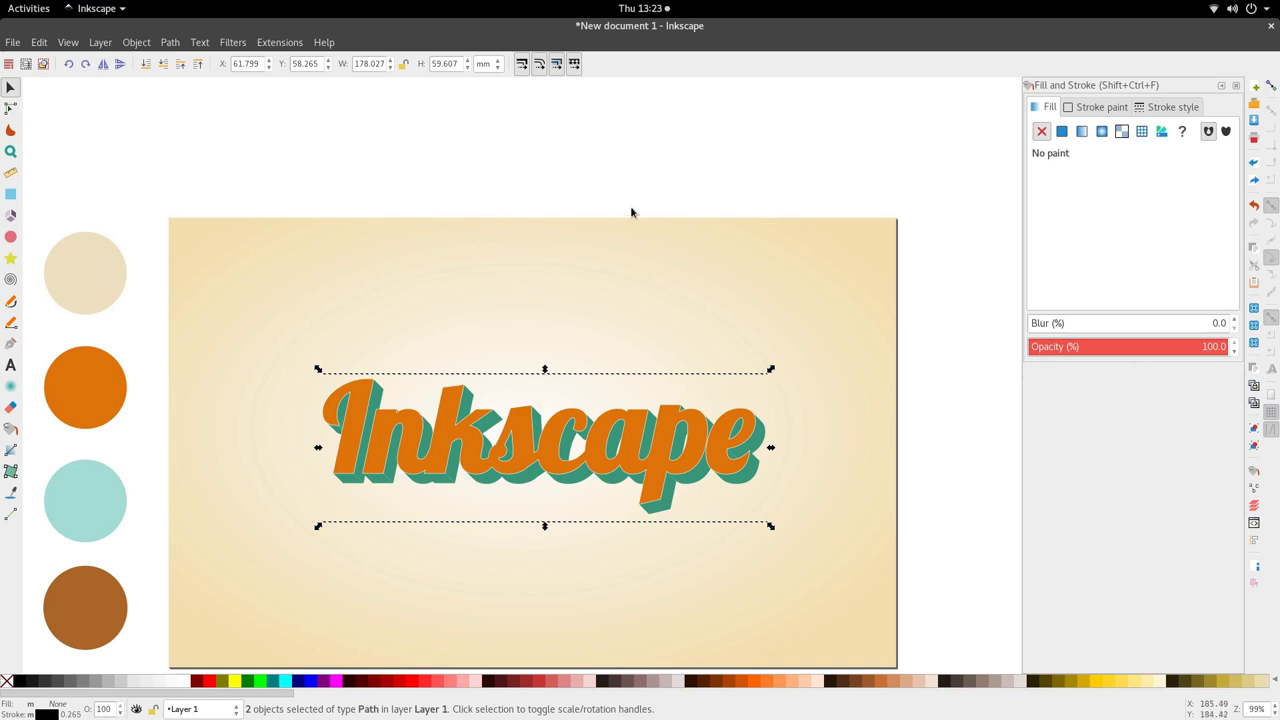
left_click(170, 42)
left_click(200, 372)
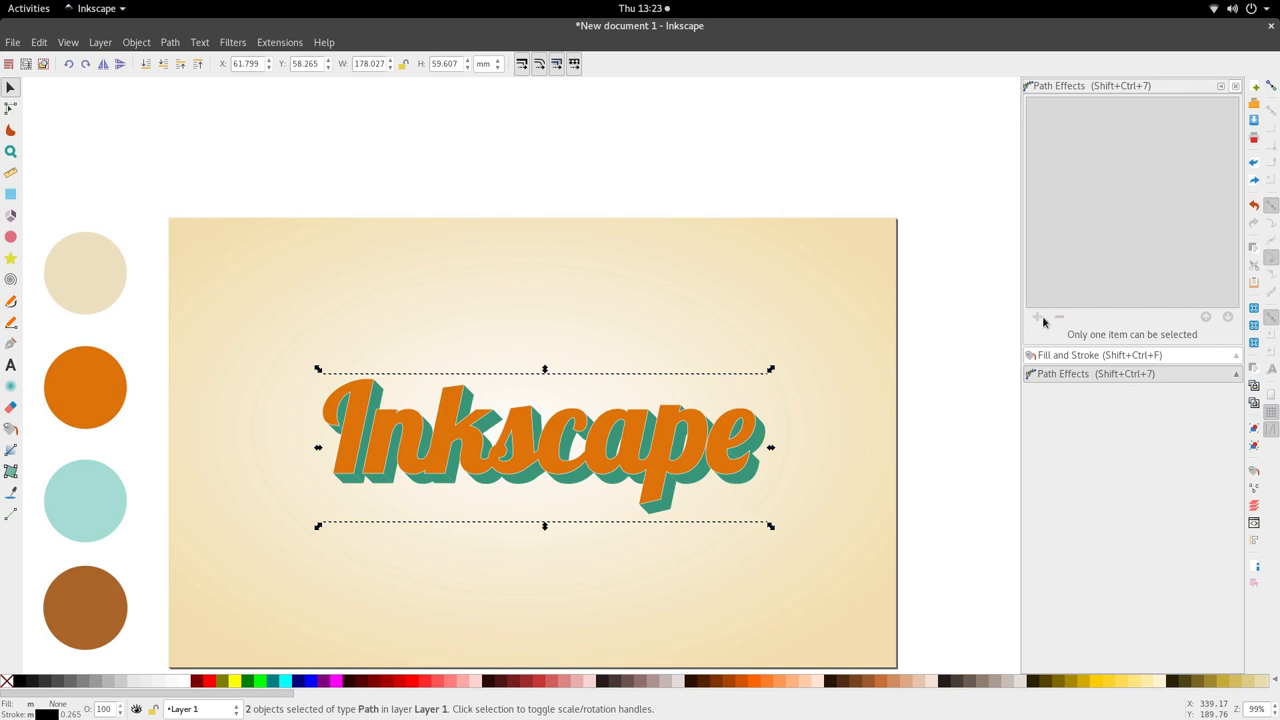
left_click(170, 42)
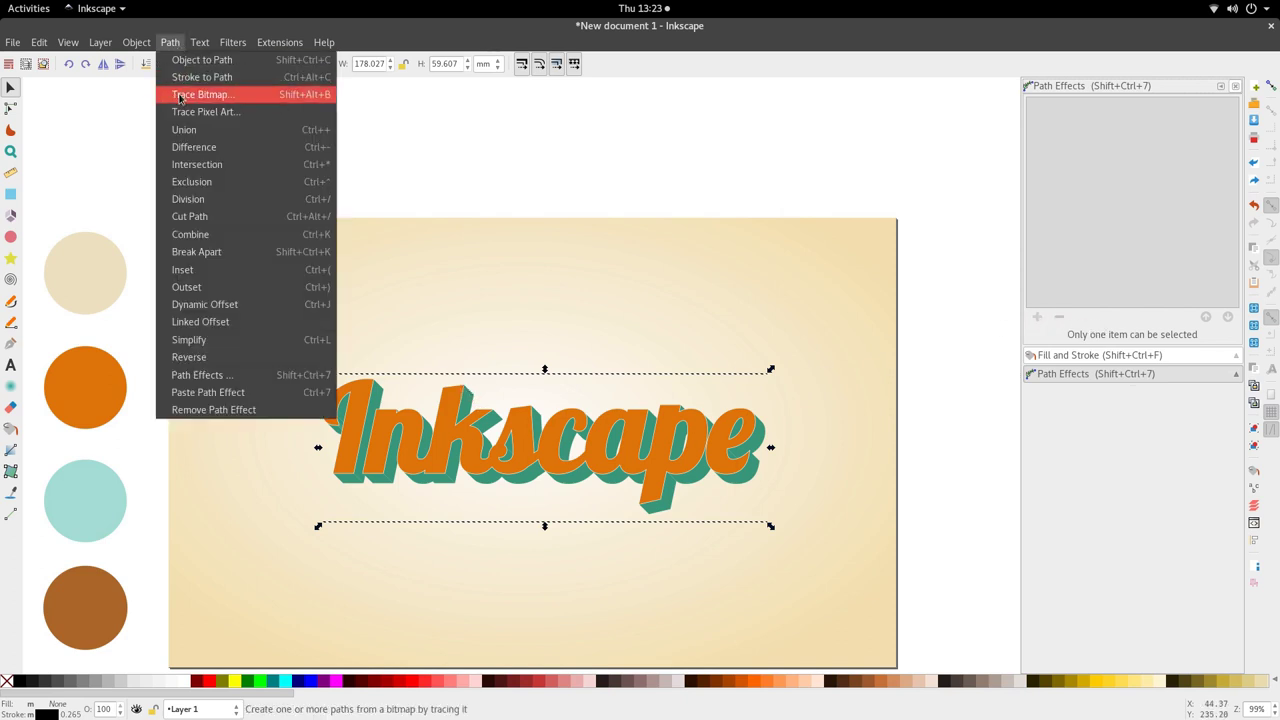
left_click(229, 131)
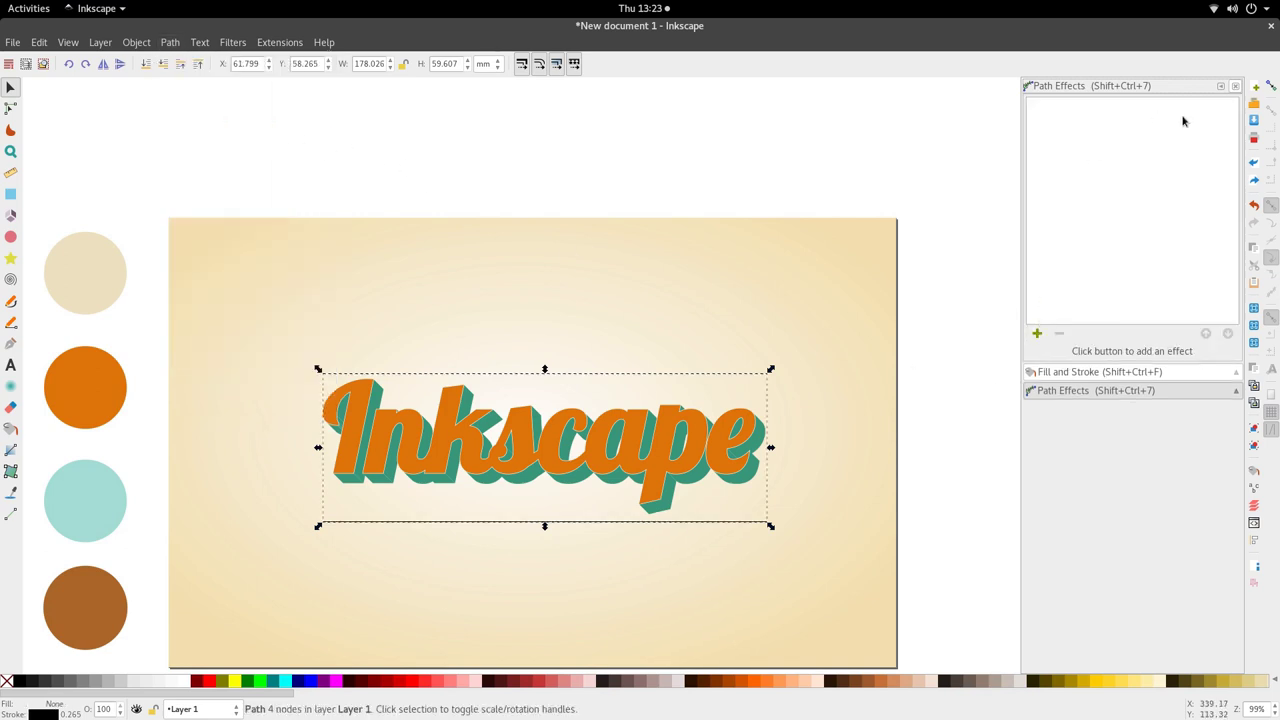
left_click(1037, 335)
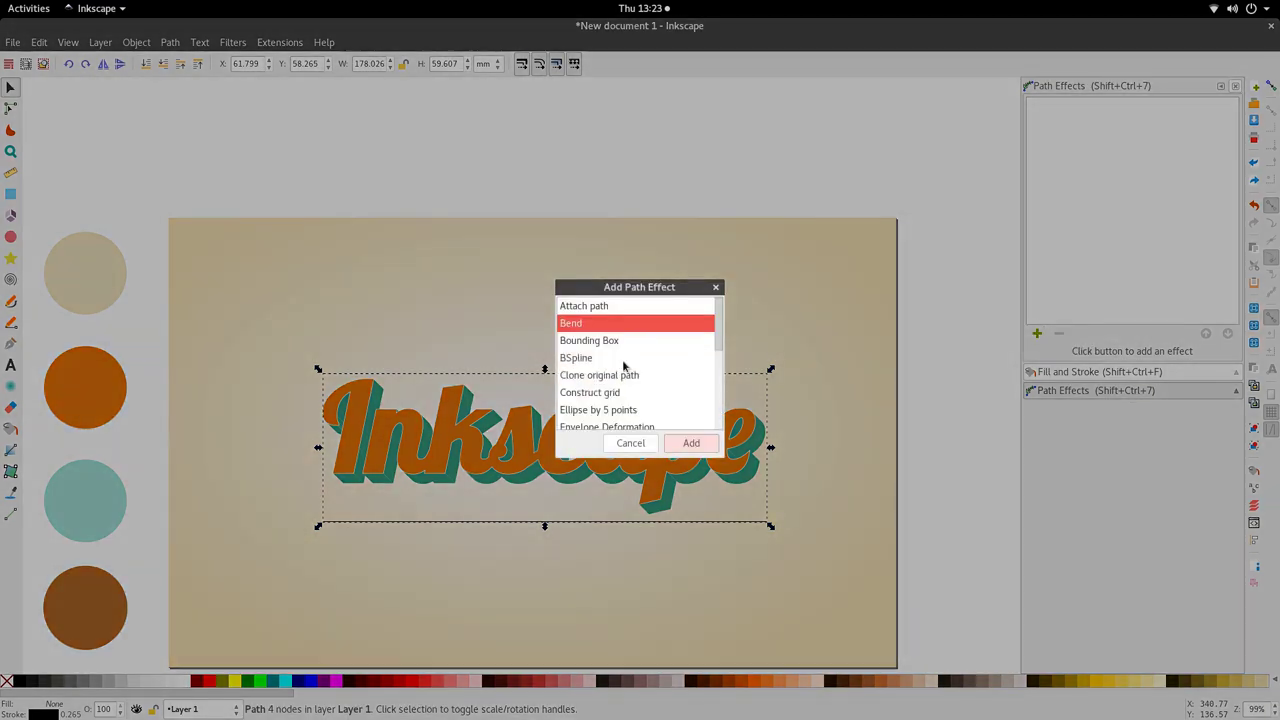
scroll(624, 366, "down", 3)
scroll(624, 366, "down", 8)
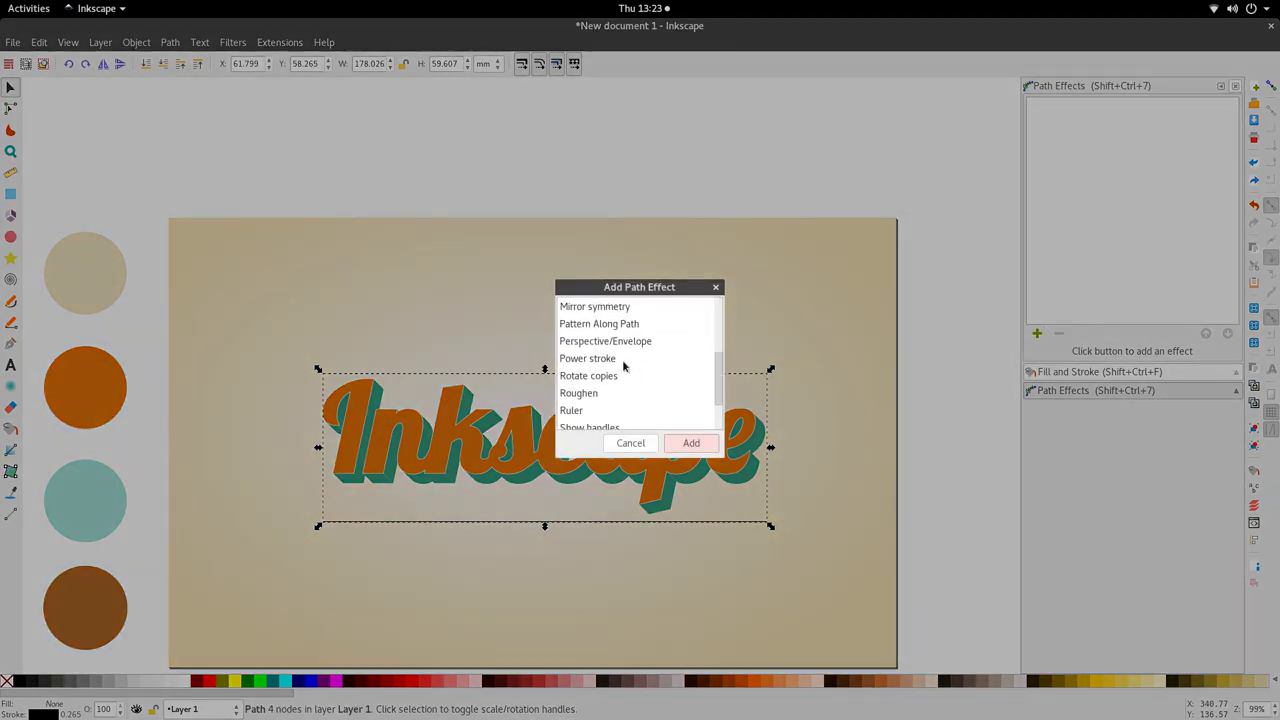
scroll(623, 367, "up", 6)
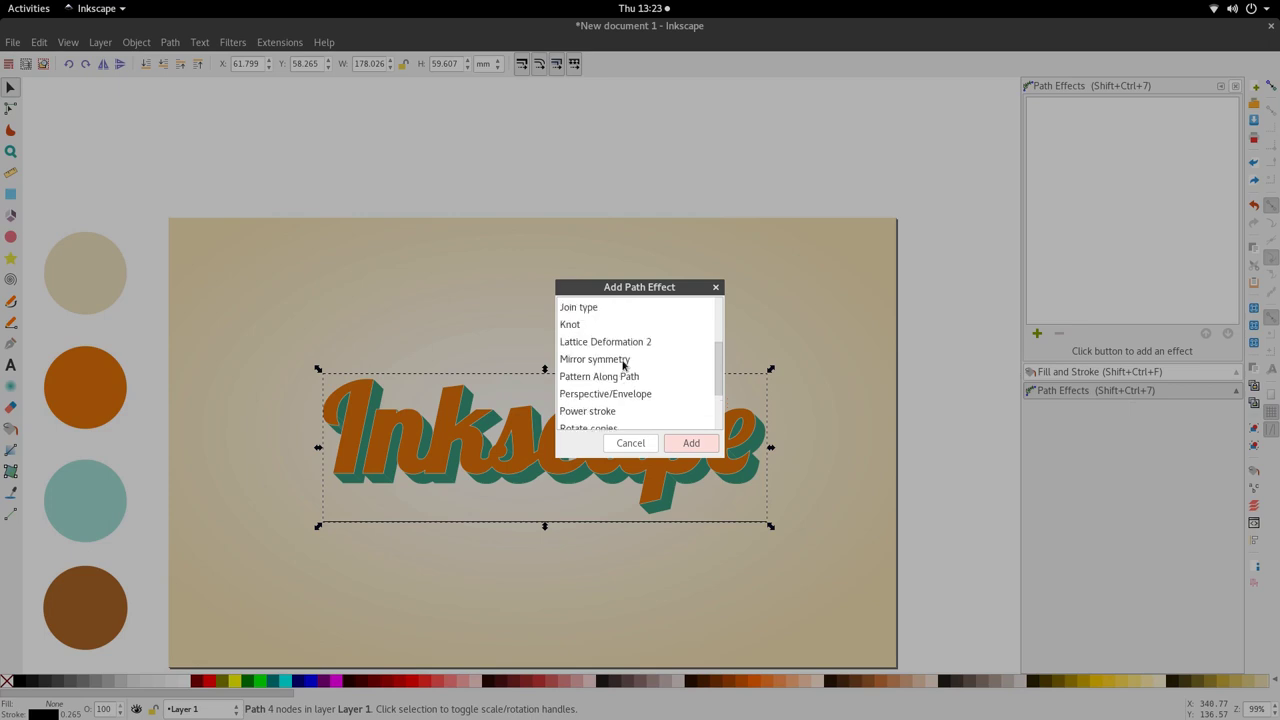
scroll(623, 366, "up", 1)
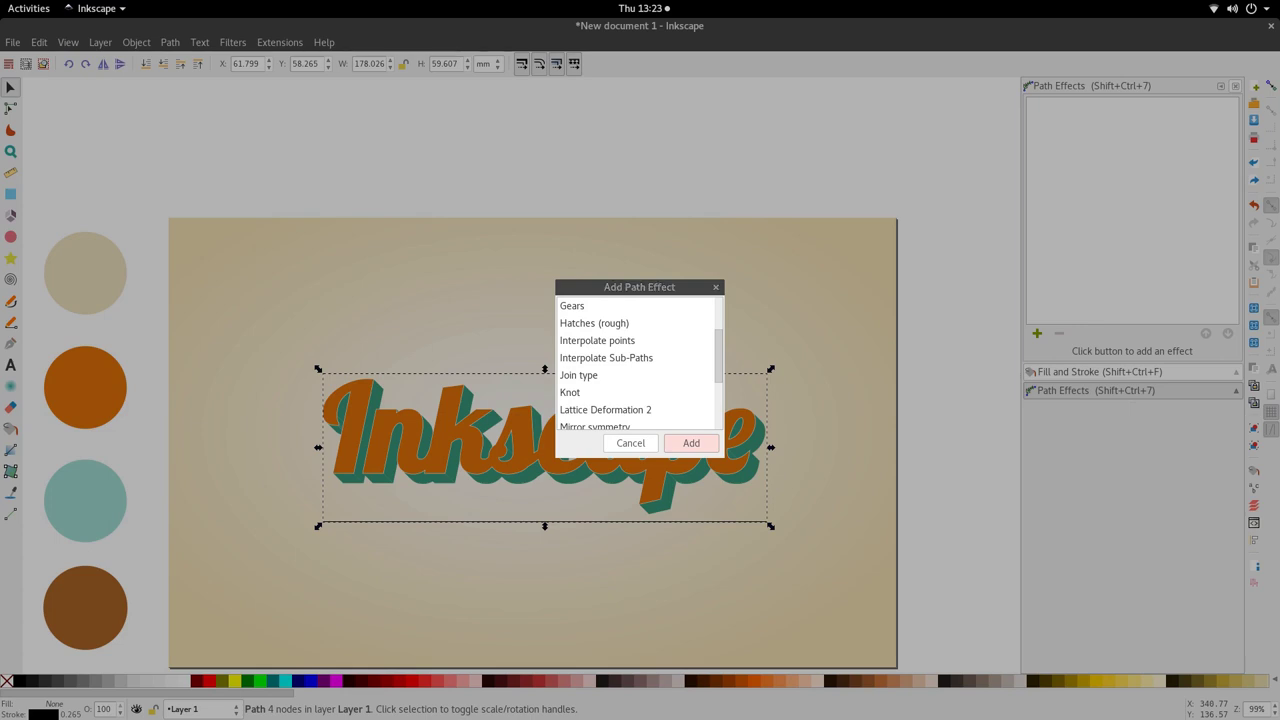
left_click(648, 447)
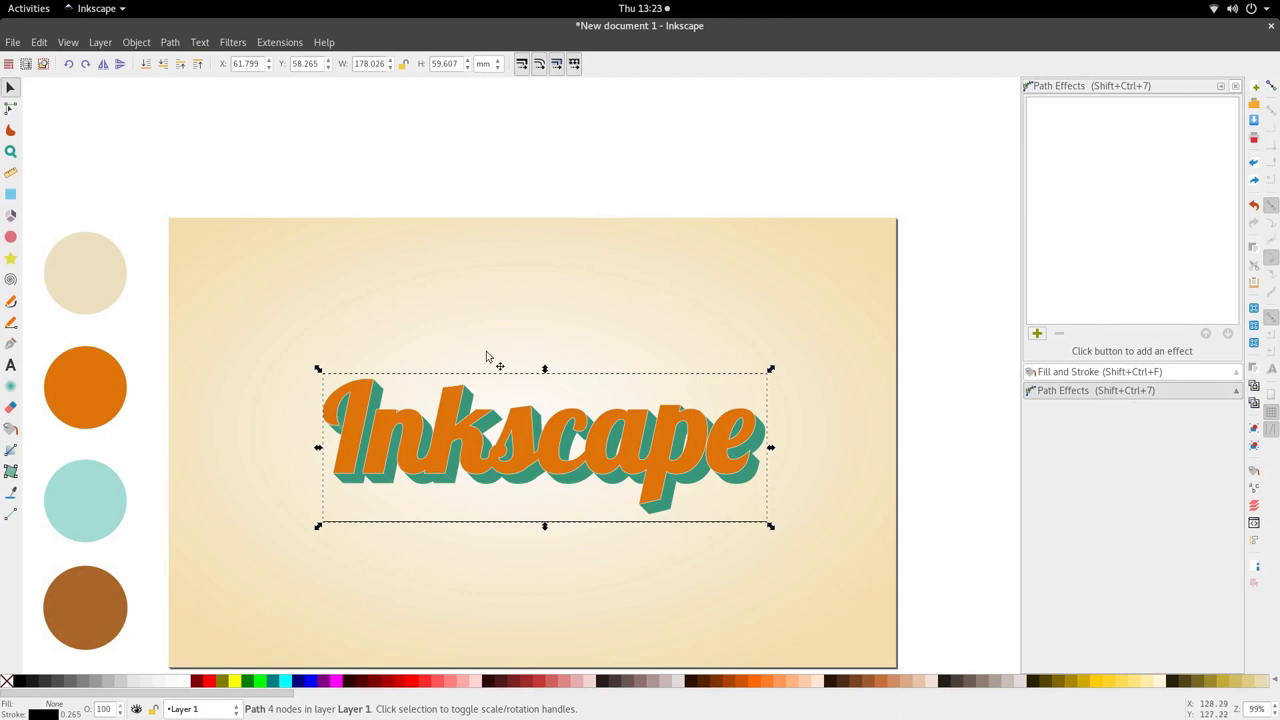
- Add the Interpolate Sub-Paths effect to the merged line path
left_click(1037, 335)
scroll(587, 366, "down", 2)
scroll(587, 366, "up", 2)
left_click(613, 358)
left_click(687, 447)
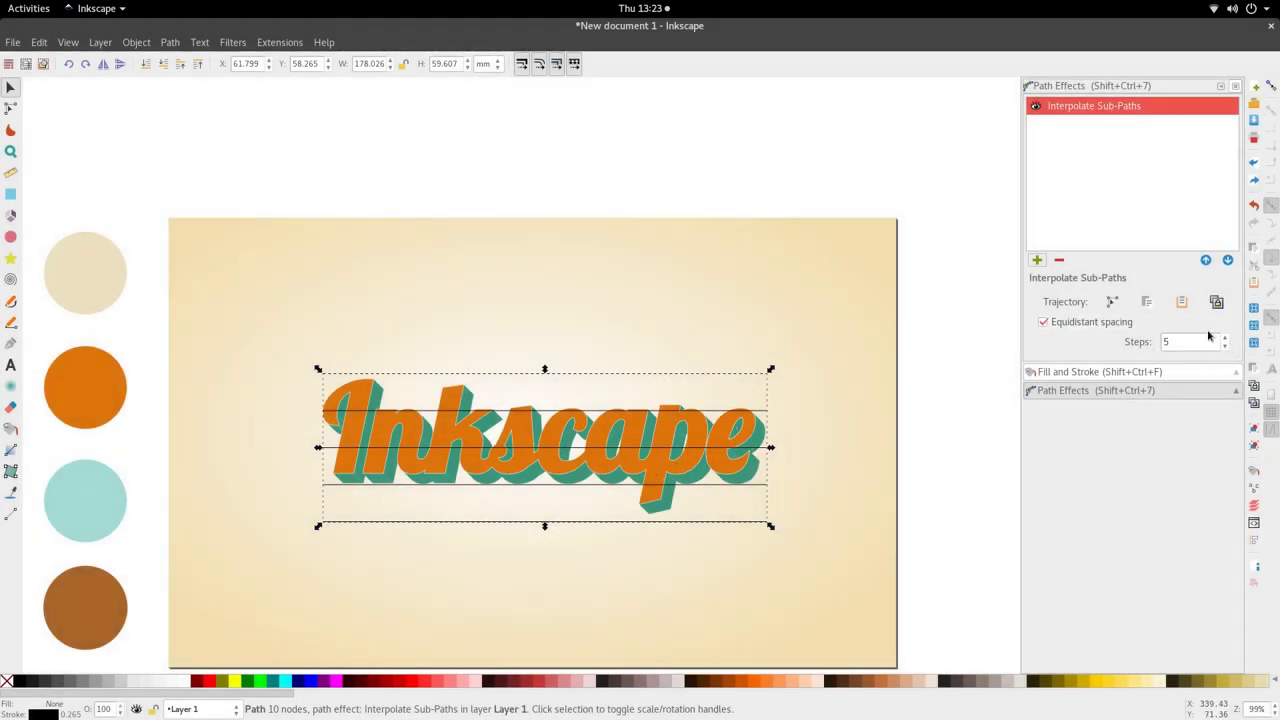
- Set the Interpolate Sub-Paths effect to 45 steps to fill the lettering area with evenly spaced horizontal lines
left_click_drag(1188, 342, 1155, 343)
key("Return")
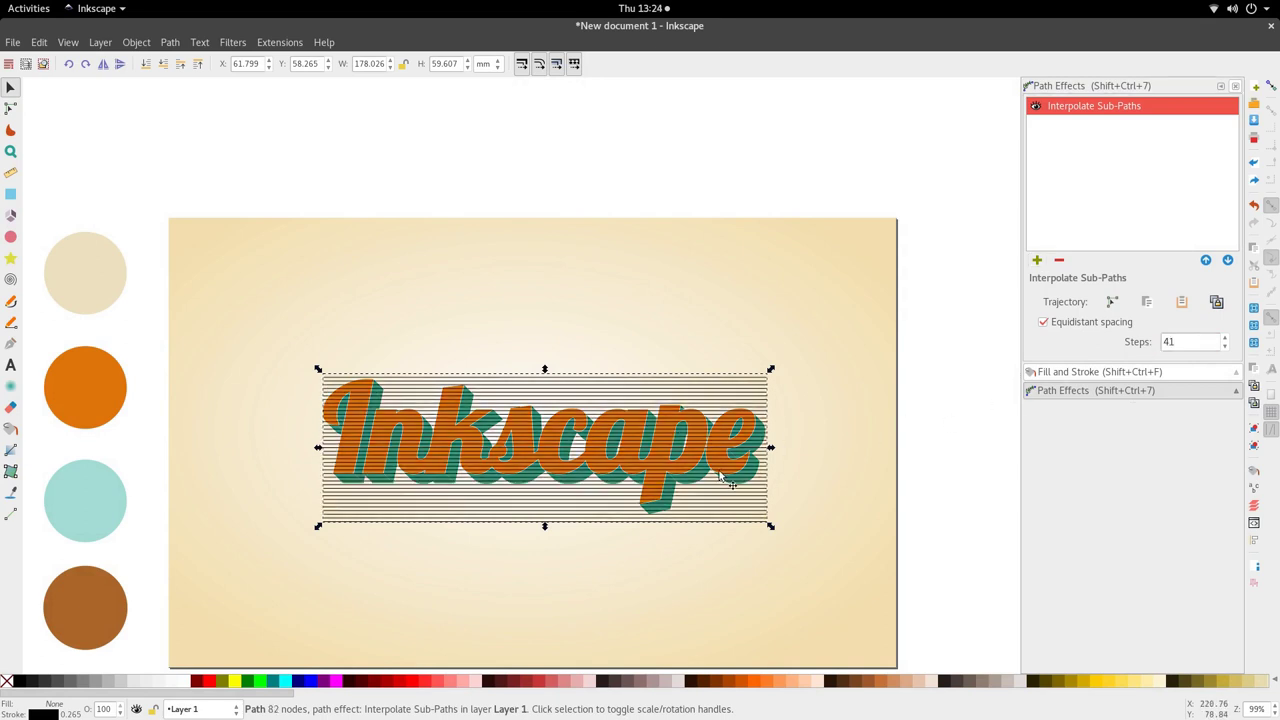
left_click(1222, 338)
left_click(1222, 338)
left_click(1222, 338)
left_click(1222, 338)
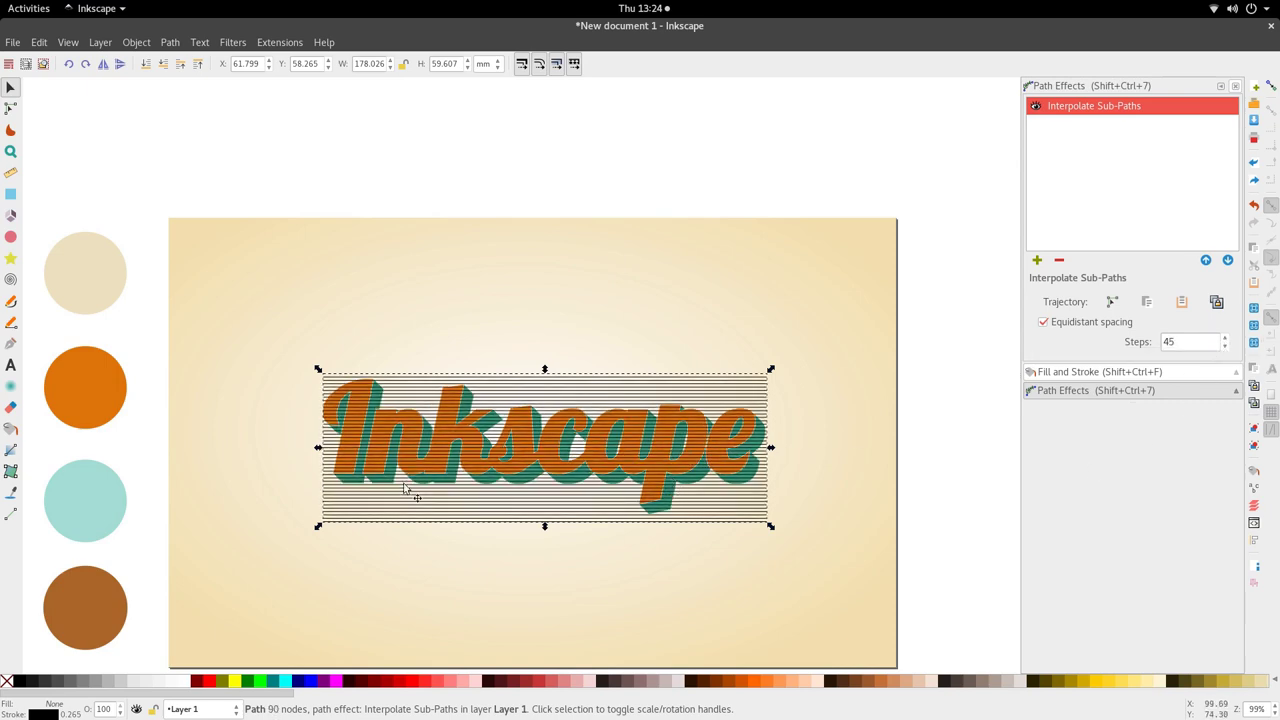
scroll(330, 440, "up", 2)
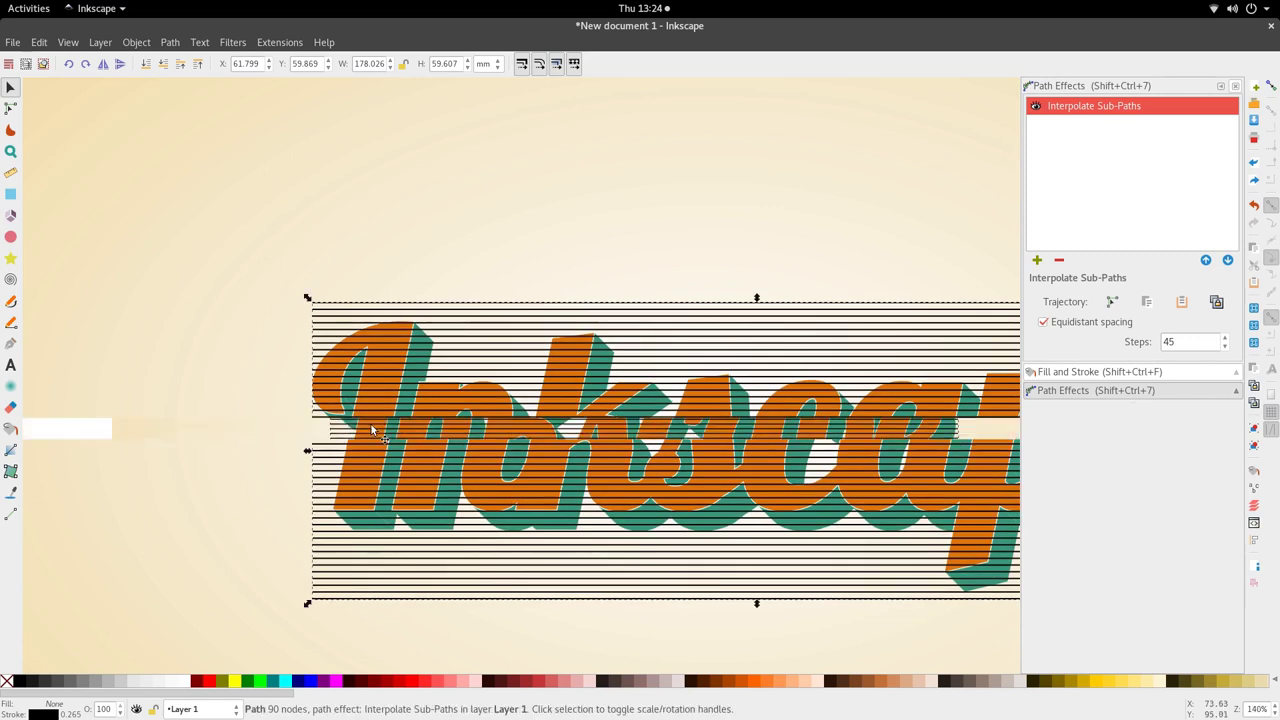
scroll(330, 440, "down", 2)
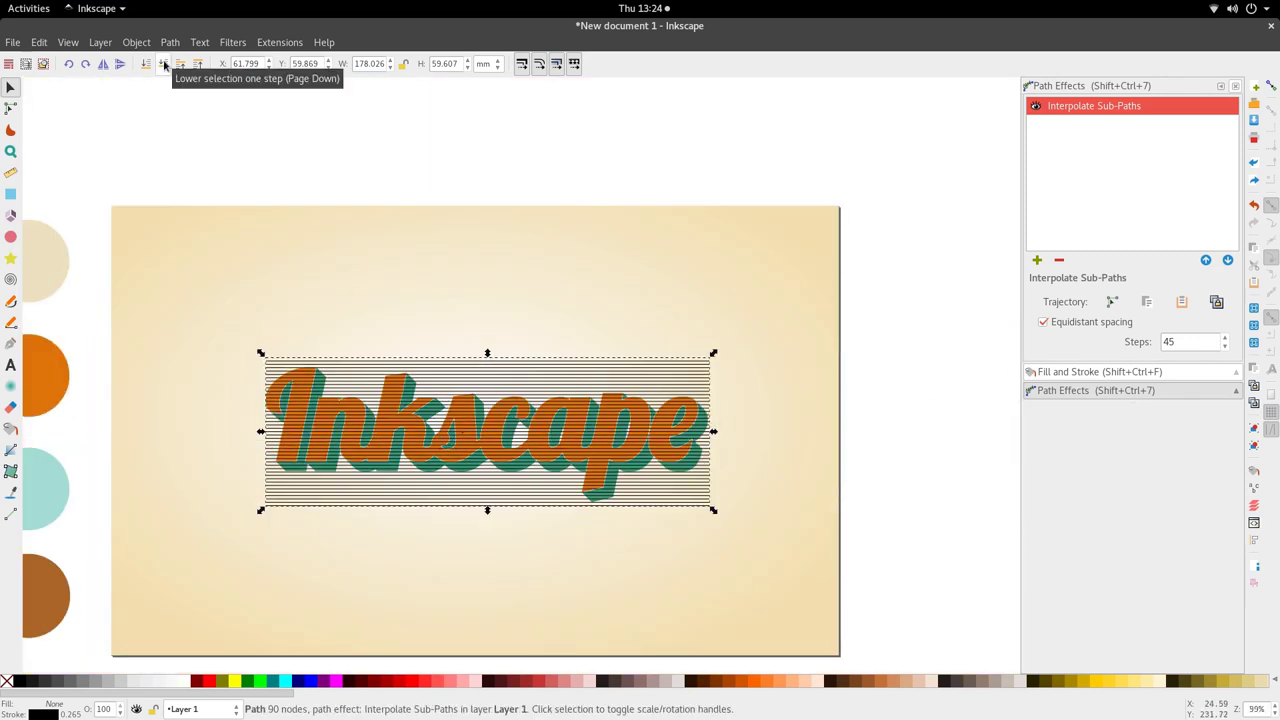
- Select the orange face of the lettering together with the interpolated lines and clip the lines to its shape
scroll(525, 423, "up", 3)
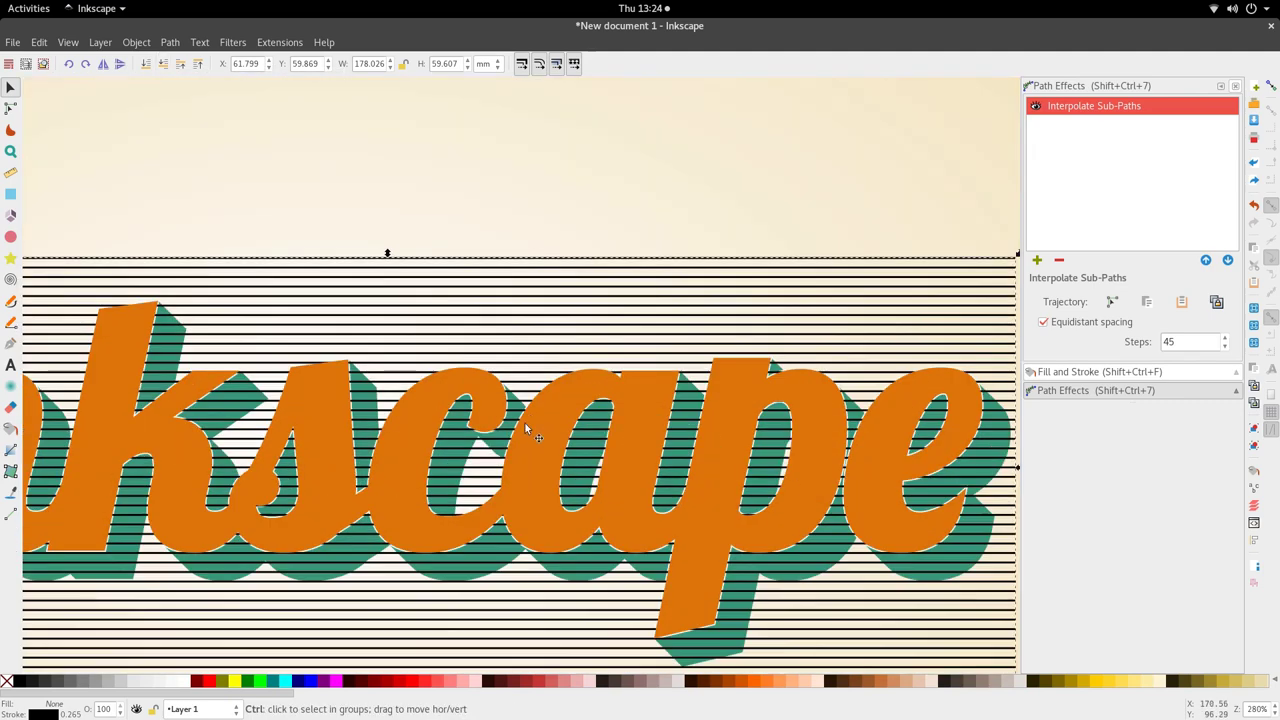
left_click(522, 459, "ctrl")
scroll(522, 459, "down", 3)
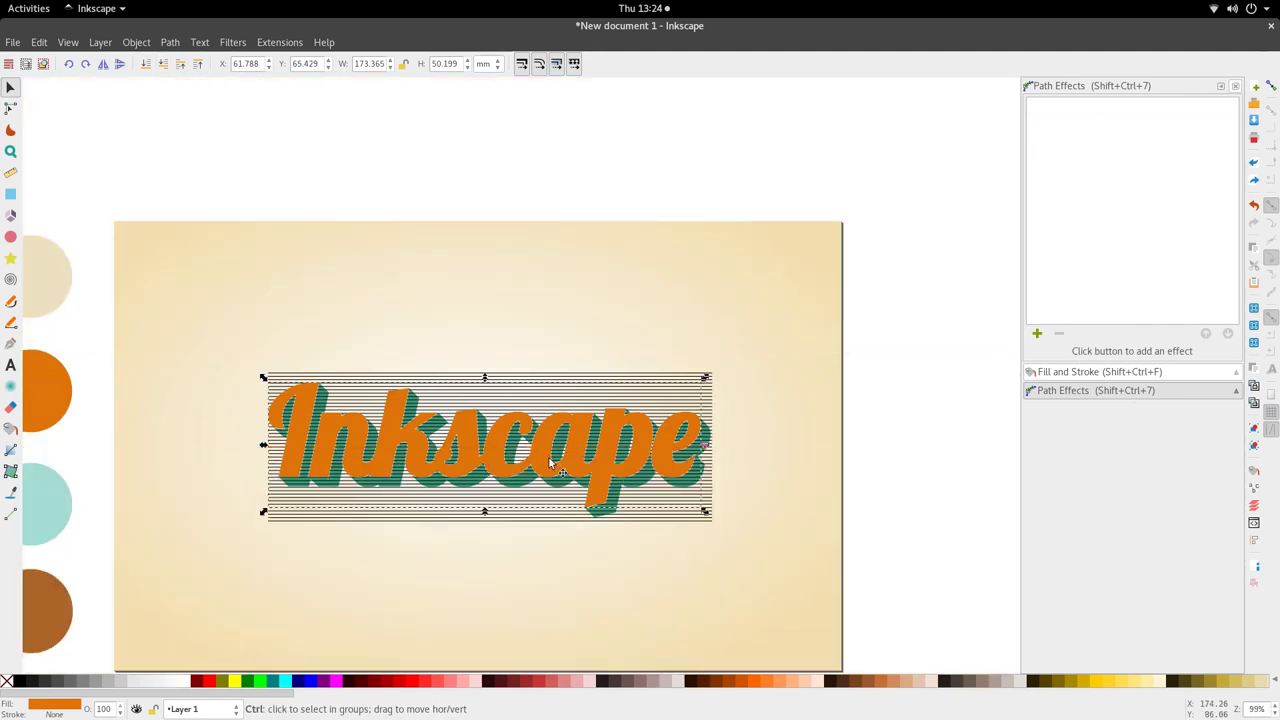
left_click(566, 398, "shift")
right_click(566, 398)
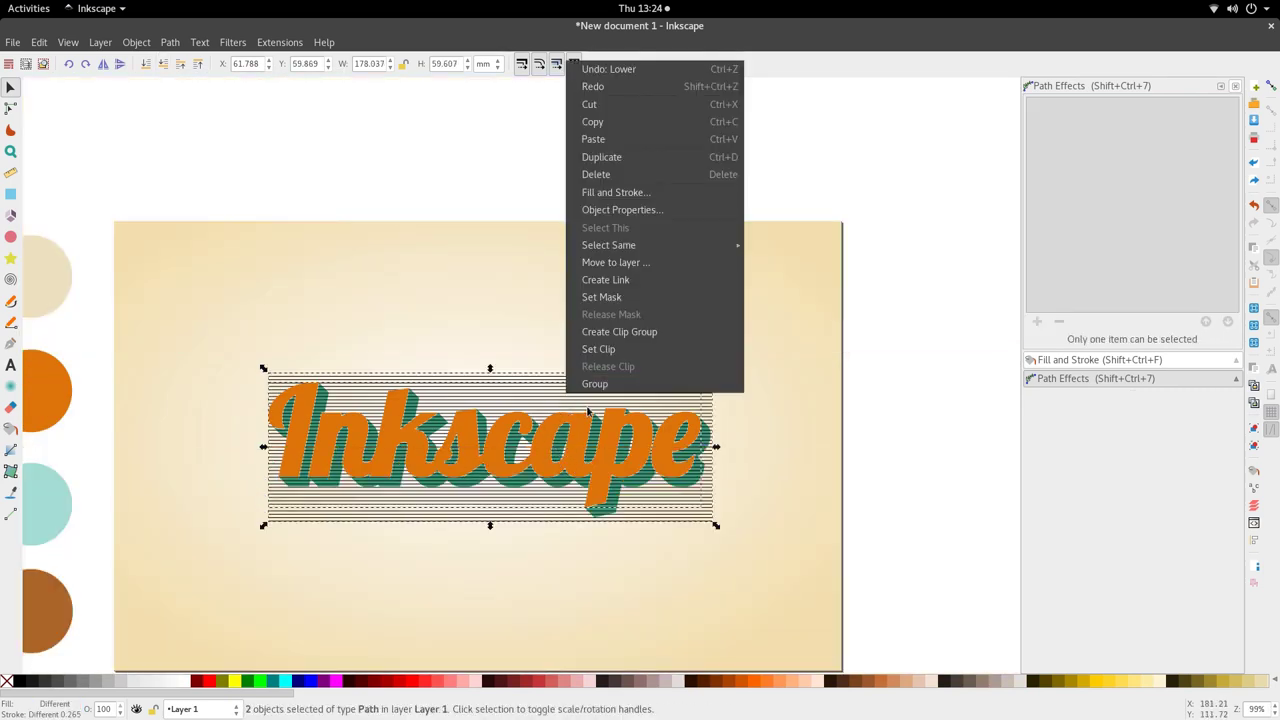
left_click(614, 358)
- Examine the clipped line texture across the lettering and switch to the Dropper tool
scroll(325, 462, "up", 4)
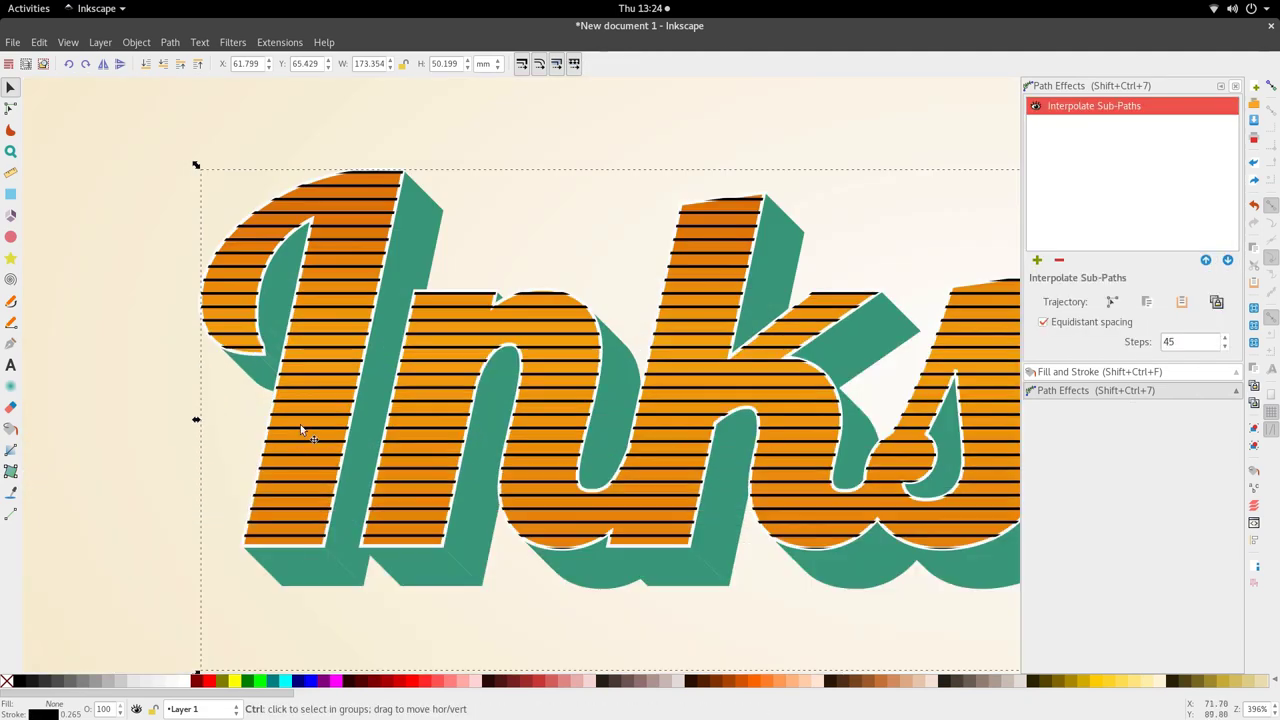
scroll(370, 392, "down", 4)
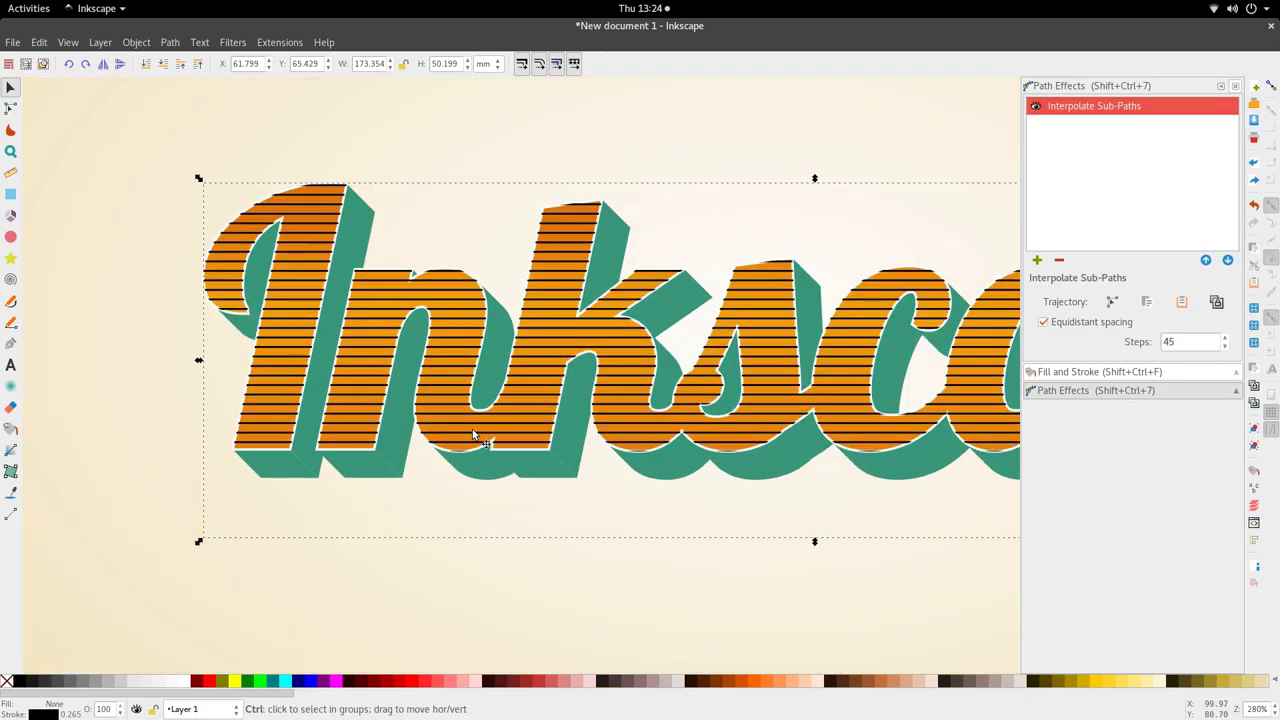
scroll(470, 440, "up", 3)
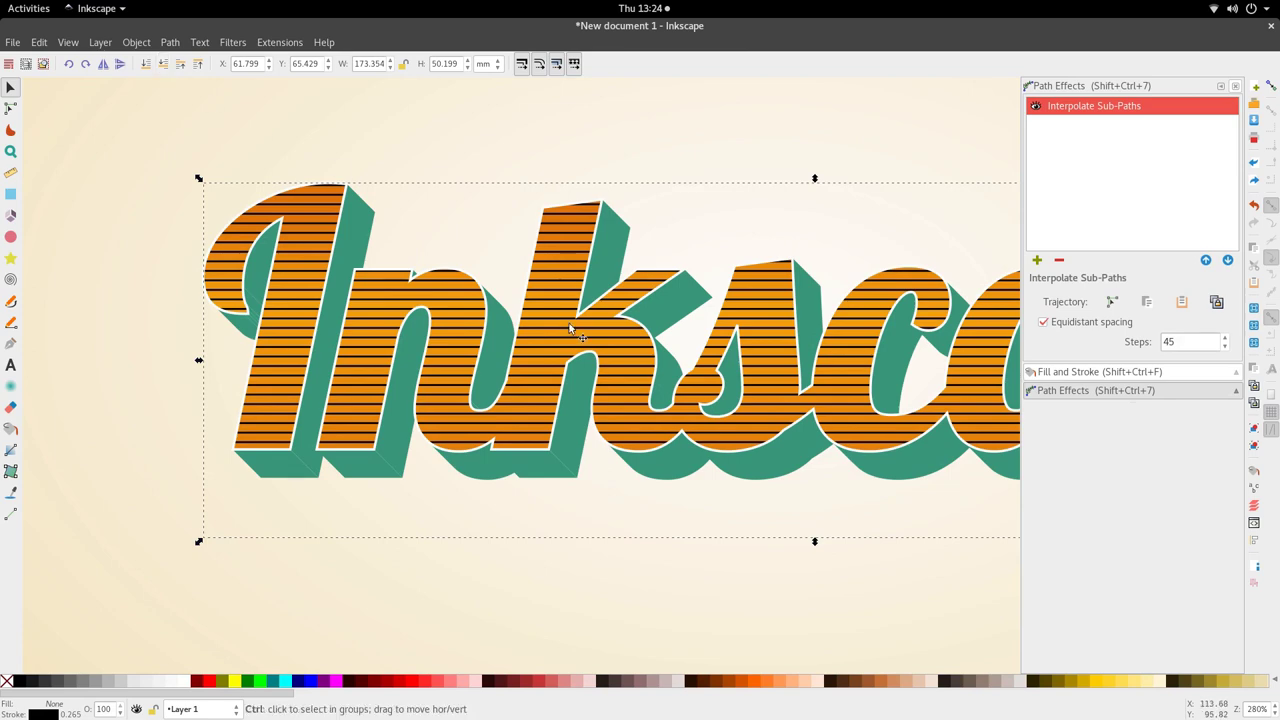
scroll(585, 315, "down", 3)
scroll(725, 355, "up", 4)
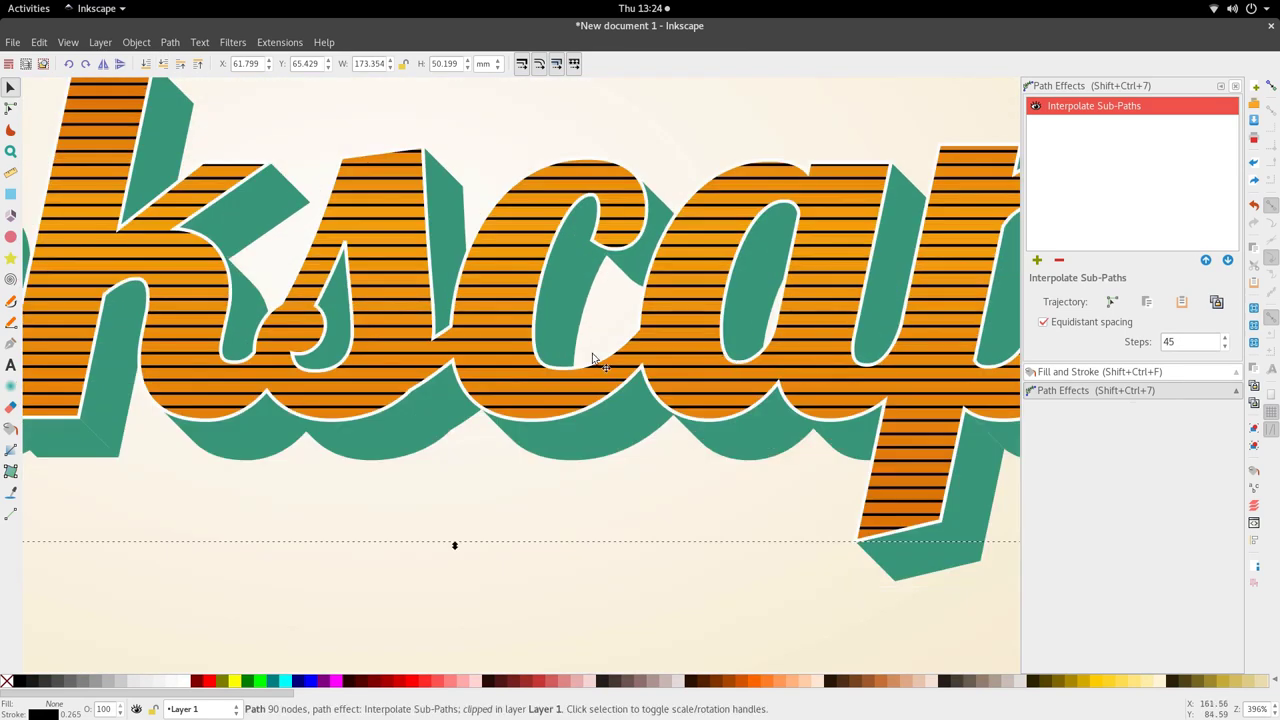
scroll(608, 360, "up", 5)
scroll(610, 360, "down", 4)
scroll(460, 418, "up", 2)
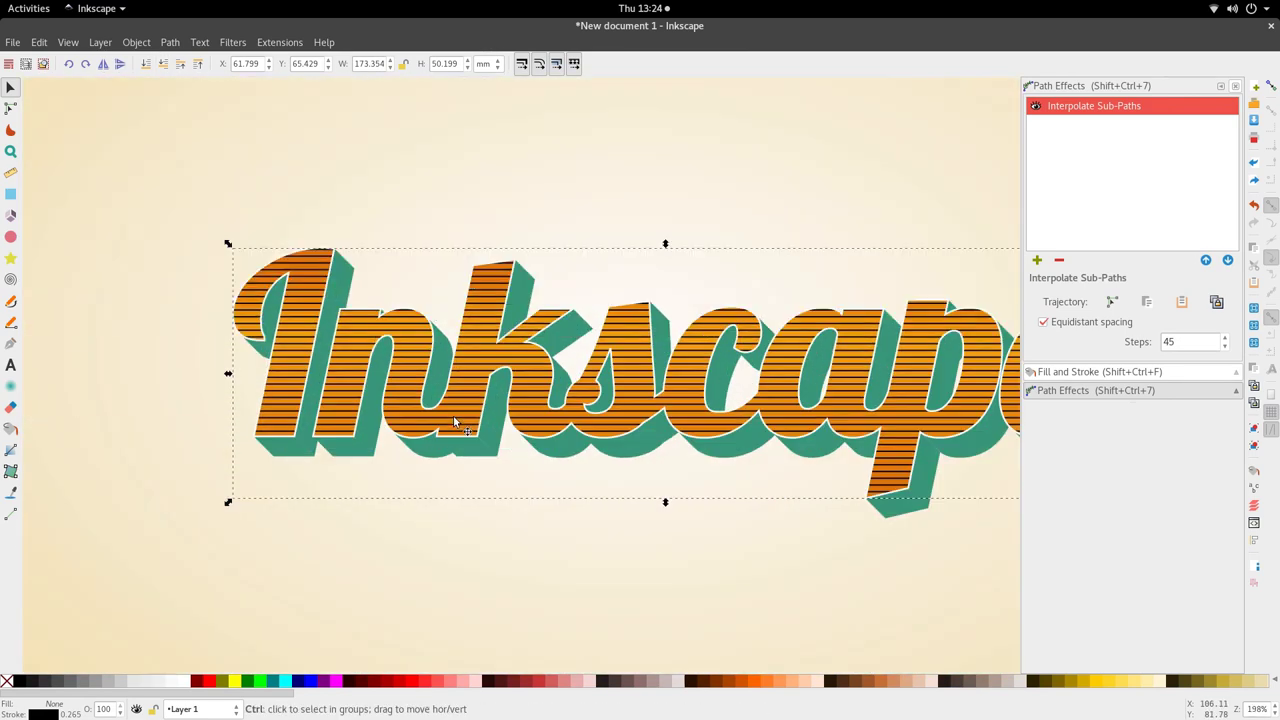
key("d")
scroll(495, 285, "up", 2)
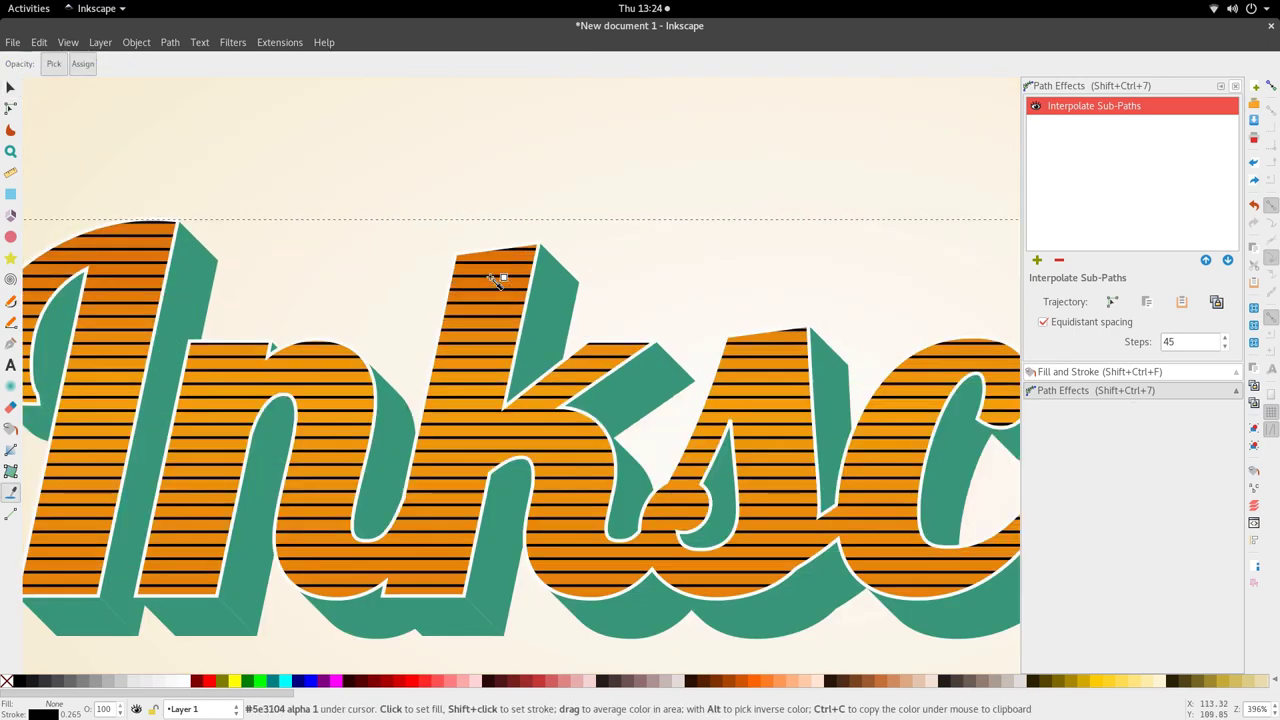
left_click(495, 258)
scroll(534, 340, "down", 4)
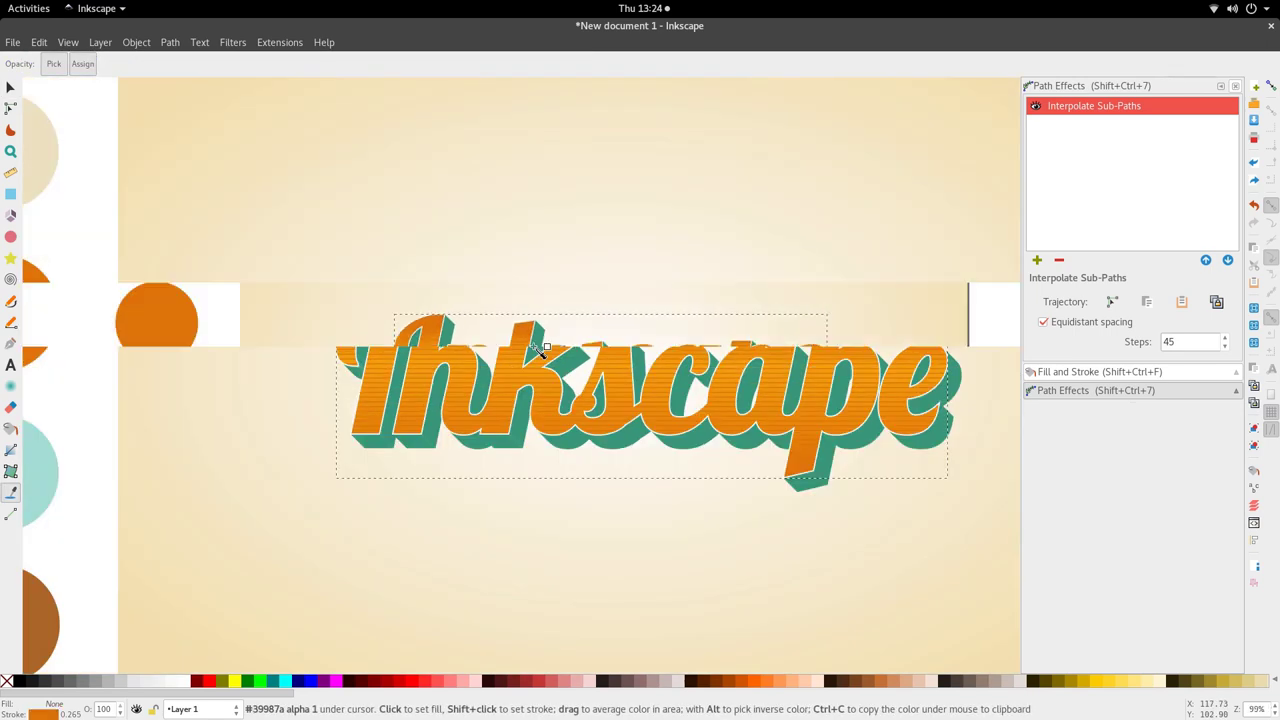
scroll(565, 350, "up", 4)
key("ctrl+z")
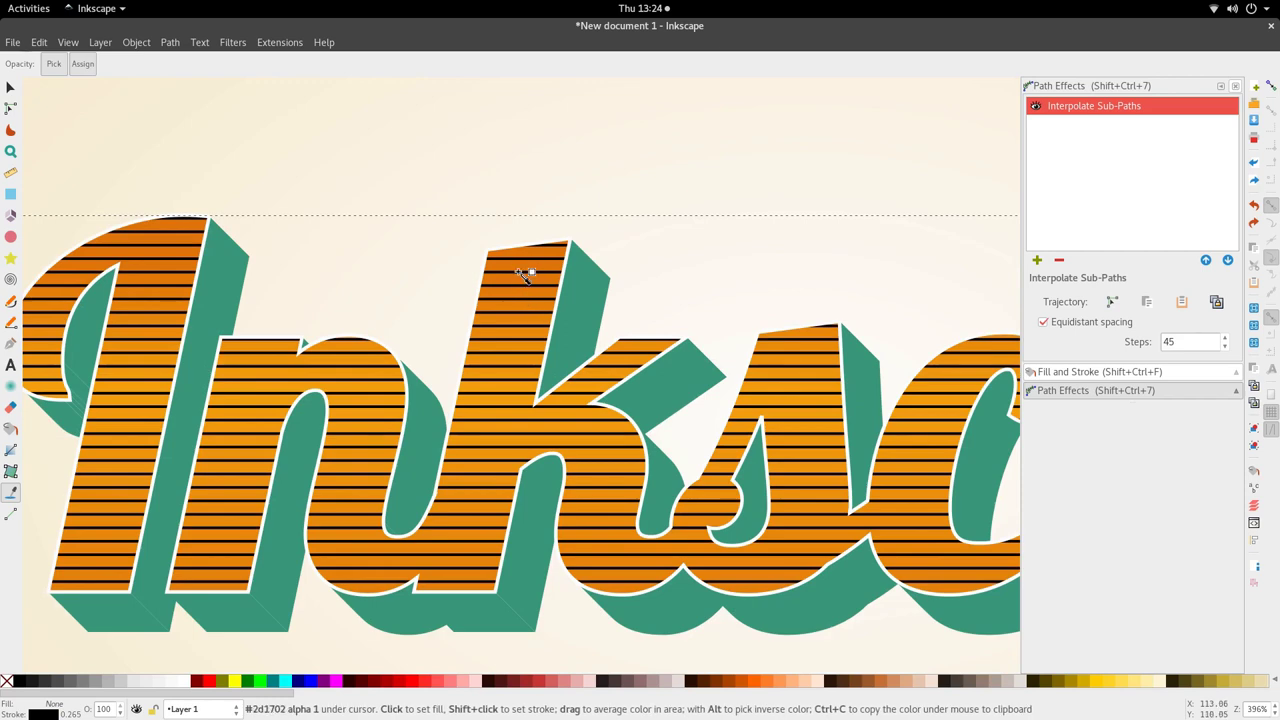
- Set the stroke colour of the clipped lines to orange sampled from the top of the letter k
left_click(530, 268, "shift")
key("5")
scroll(625, 328, "up", 2)
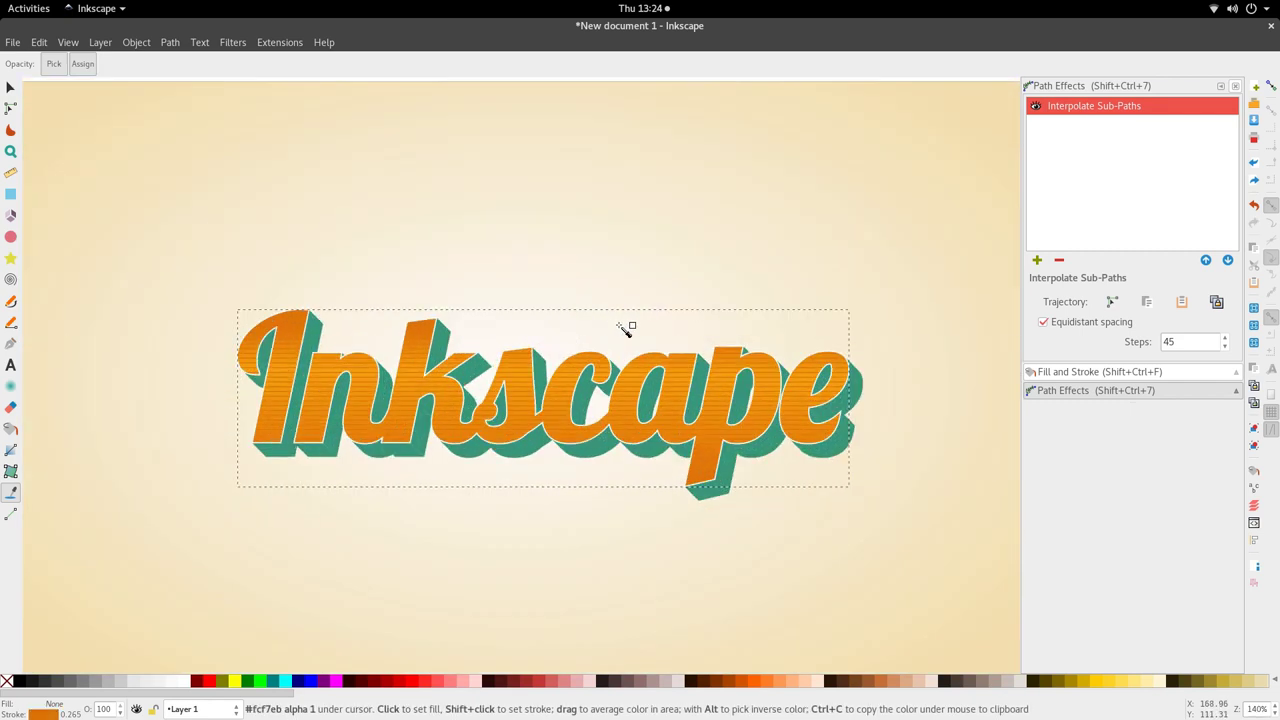
- Darken the lines' stroke colour with the HSL sliders to about saturation 211 and lightness 114 (d17113ff)
key("ctrl+shift+f")
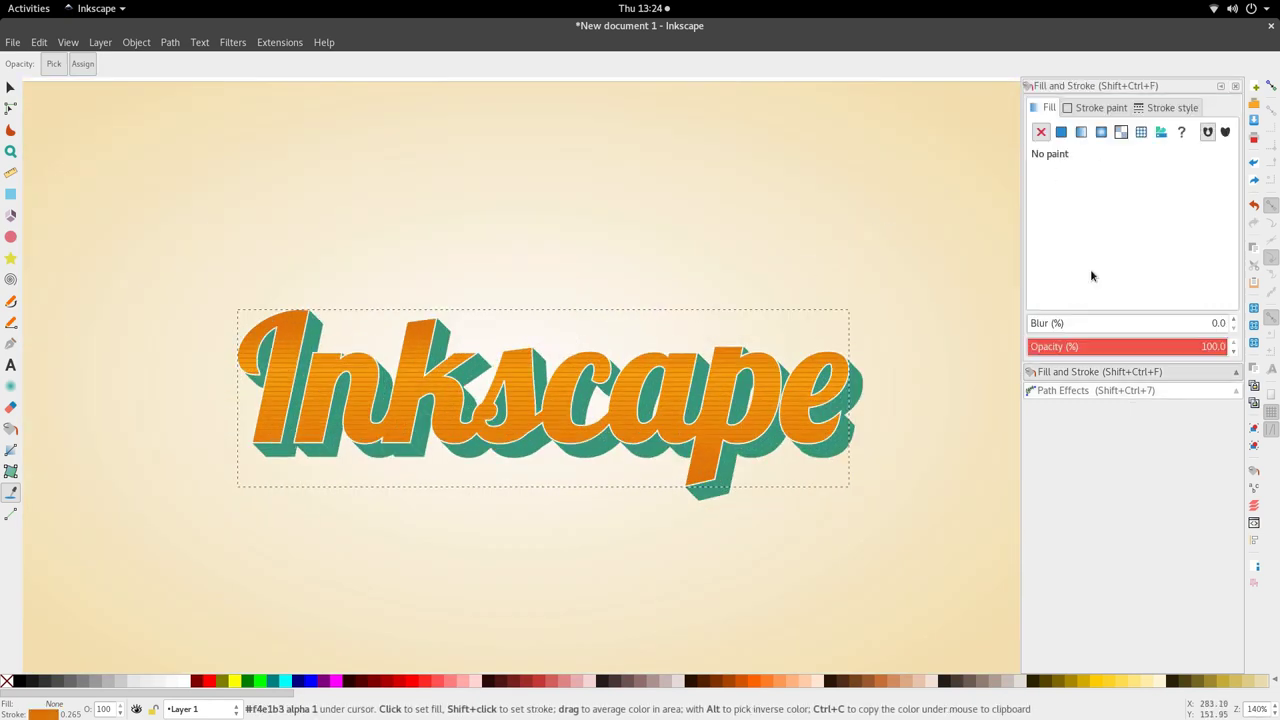
left_click(1166, 110)
left_click(1049, 108)
left_click(1085, 110)
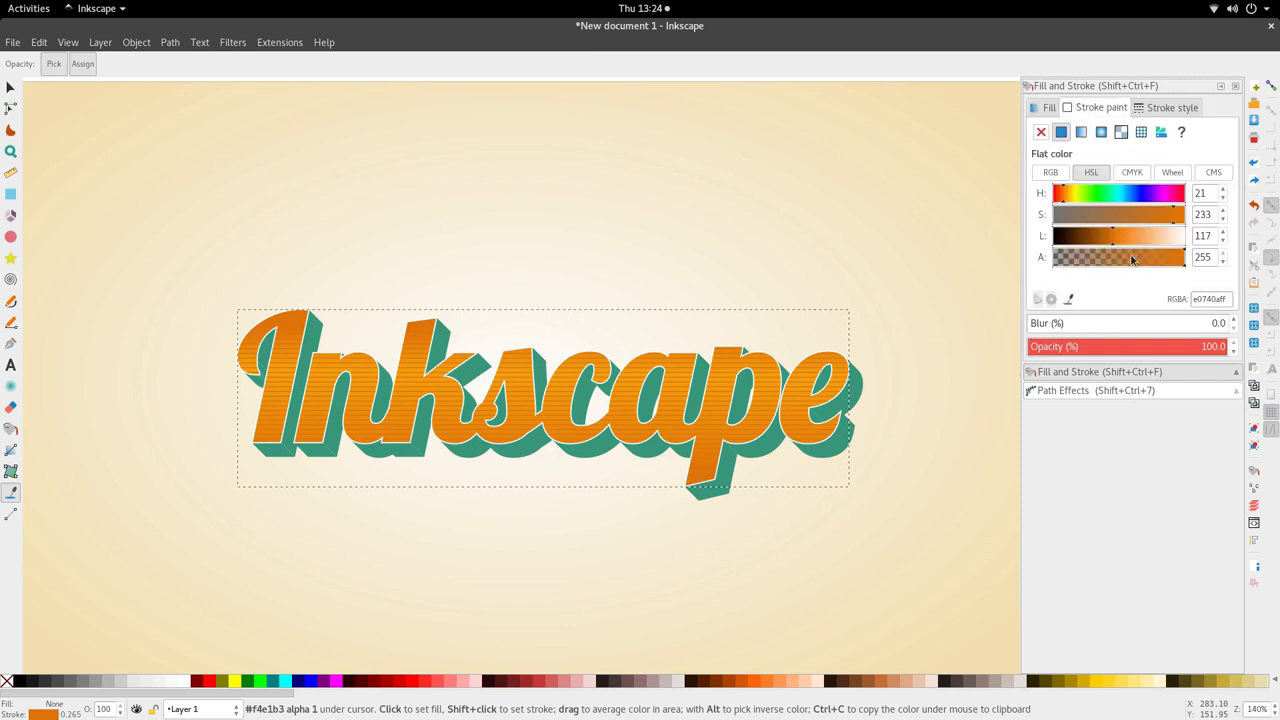
left_click(1108, 243)
left_click(1163, 224)
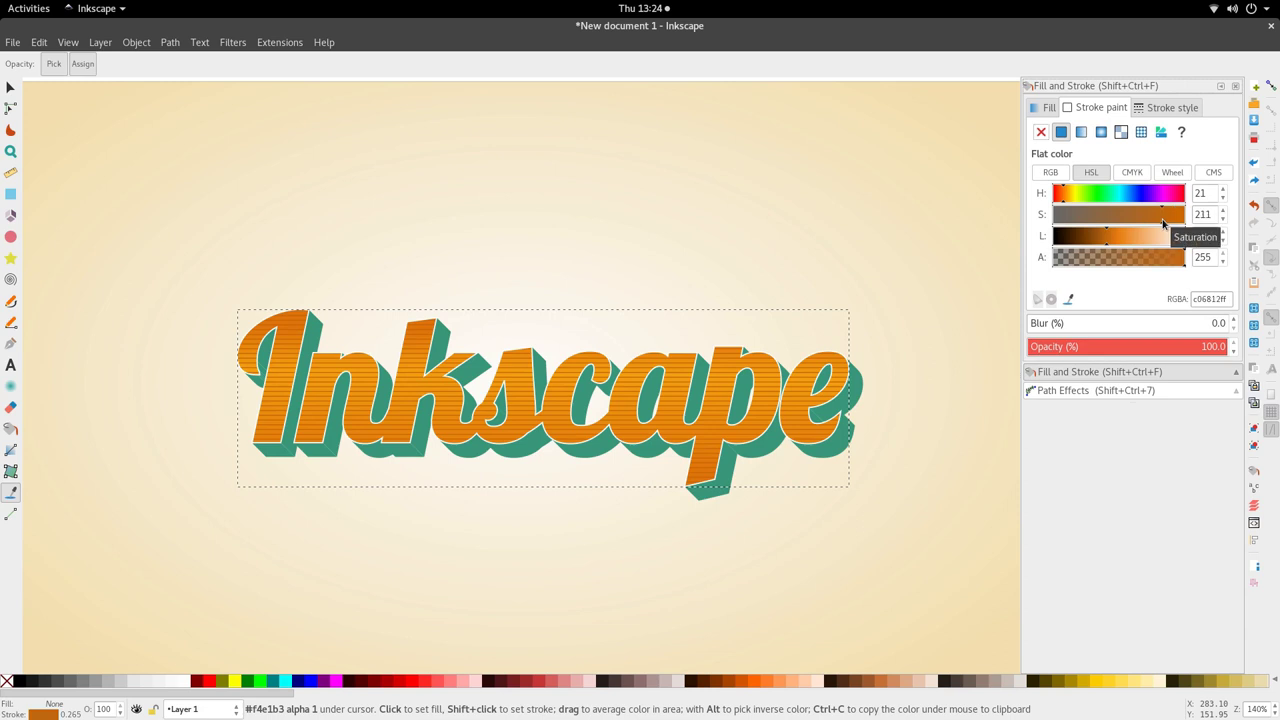
left_click(1111, 244)
left_click(1113, 244)
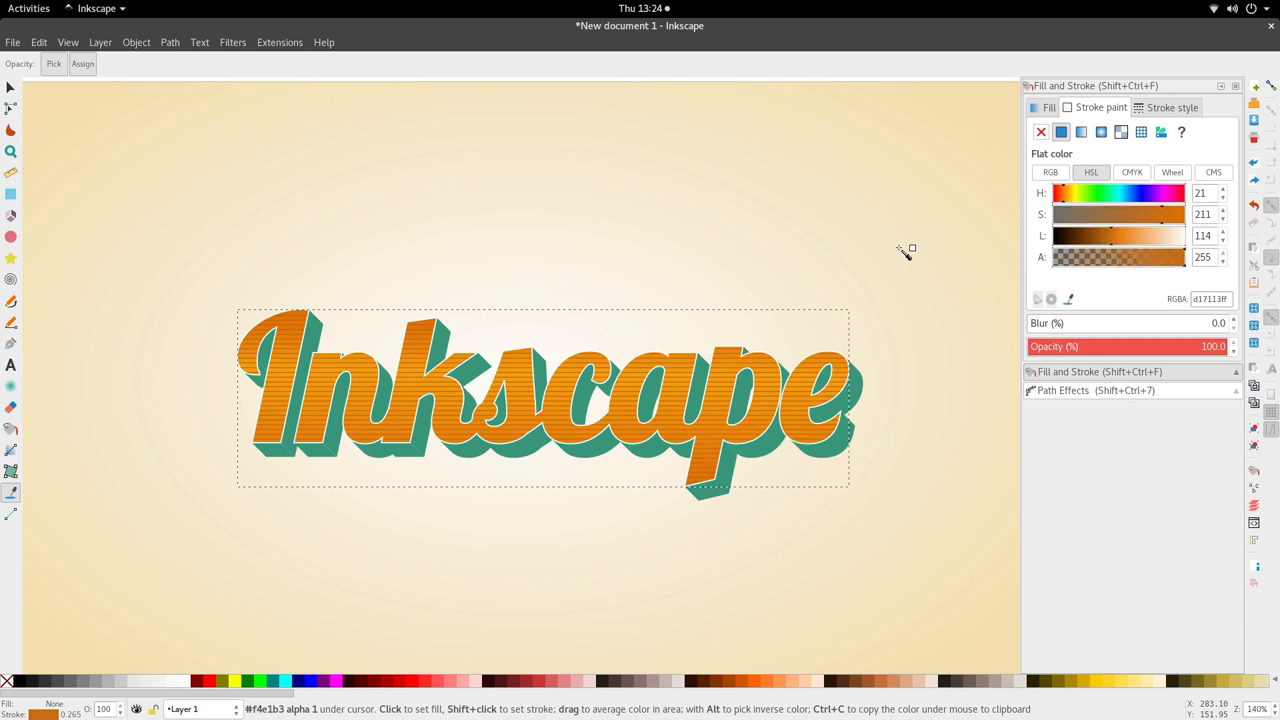
scroll(510, 254, "down", 2)
scroll(512, 262, "up", 3)
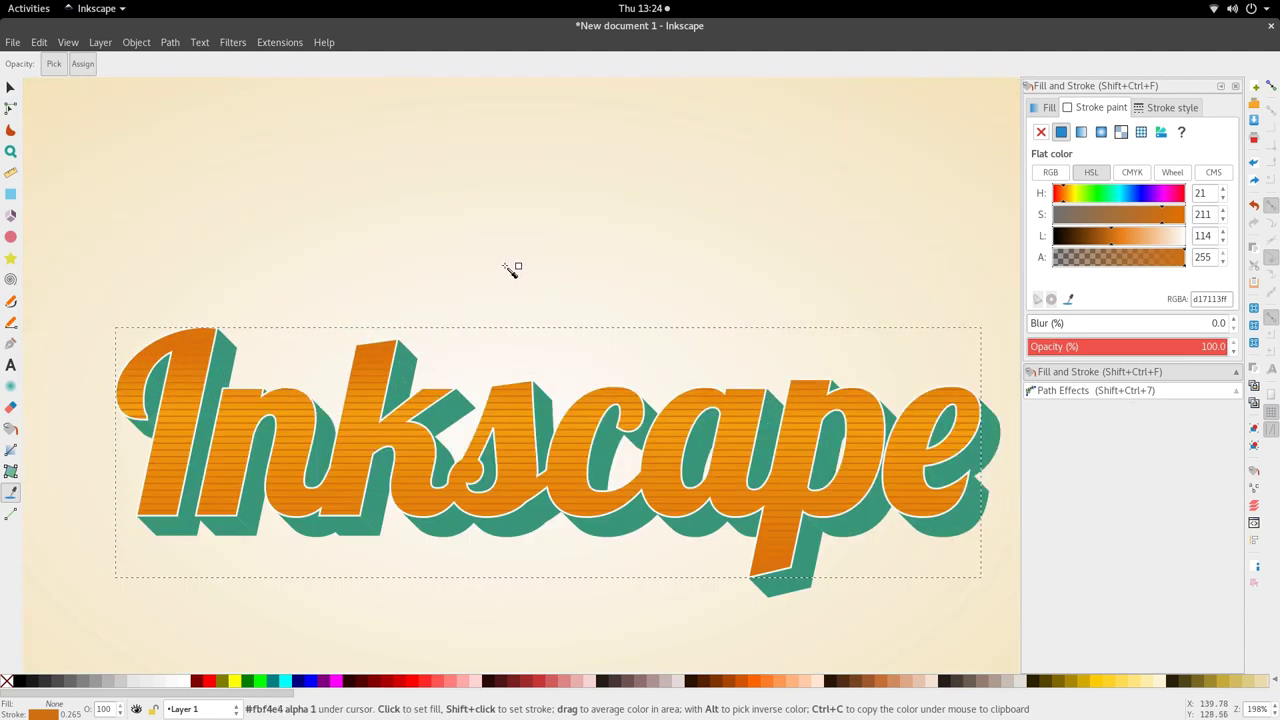
key("s")
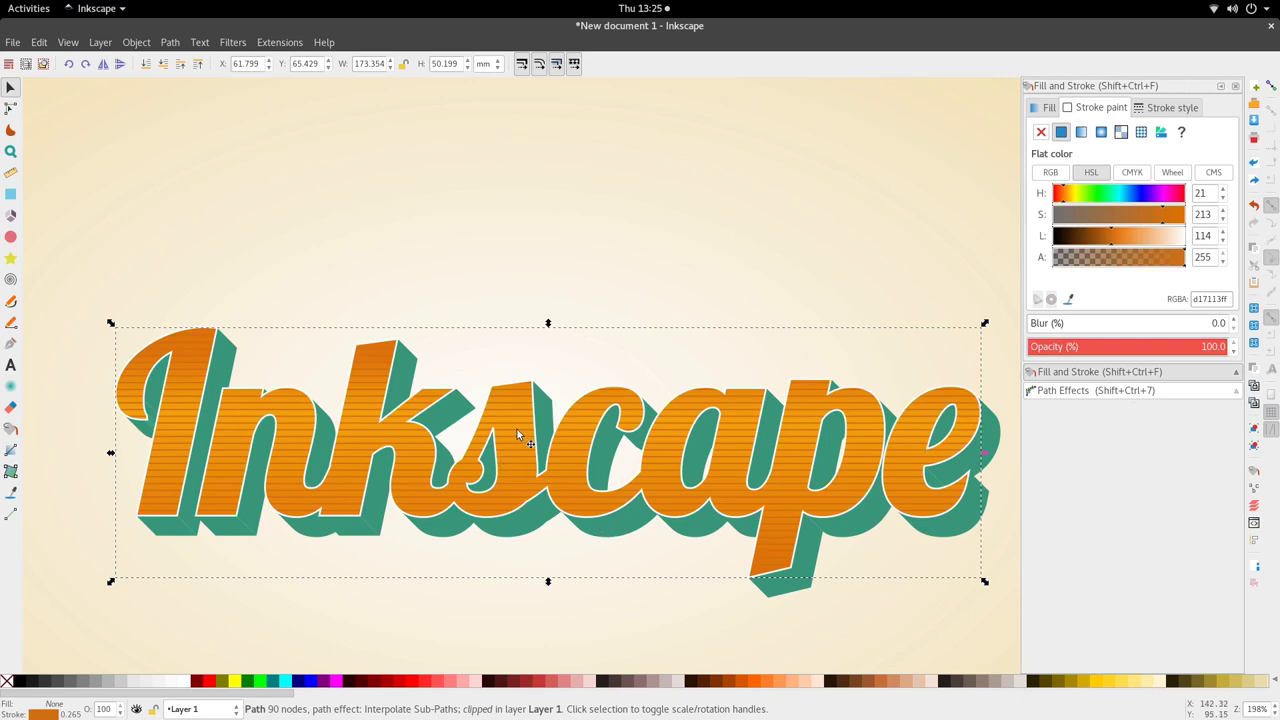
- Increase the Interpolate Sub-Paths effect on the clipped lines to 68 steps for a denser texture
scroll(517, 429, "down", 2)
scroll(514, 426, "up", 4)
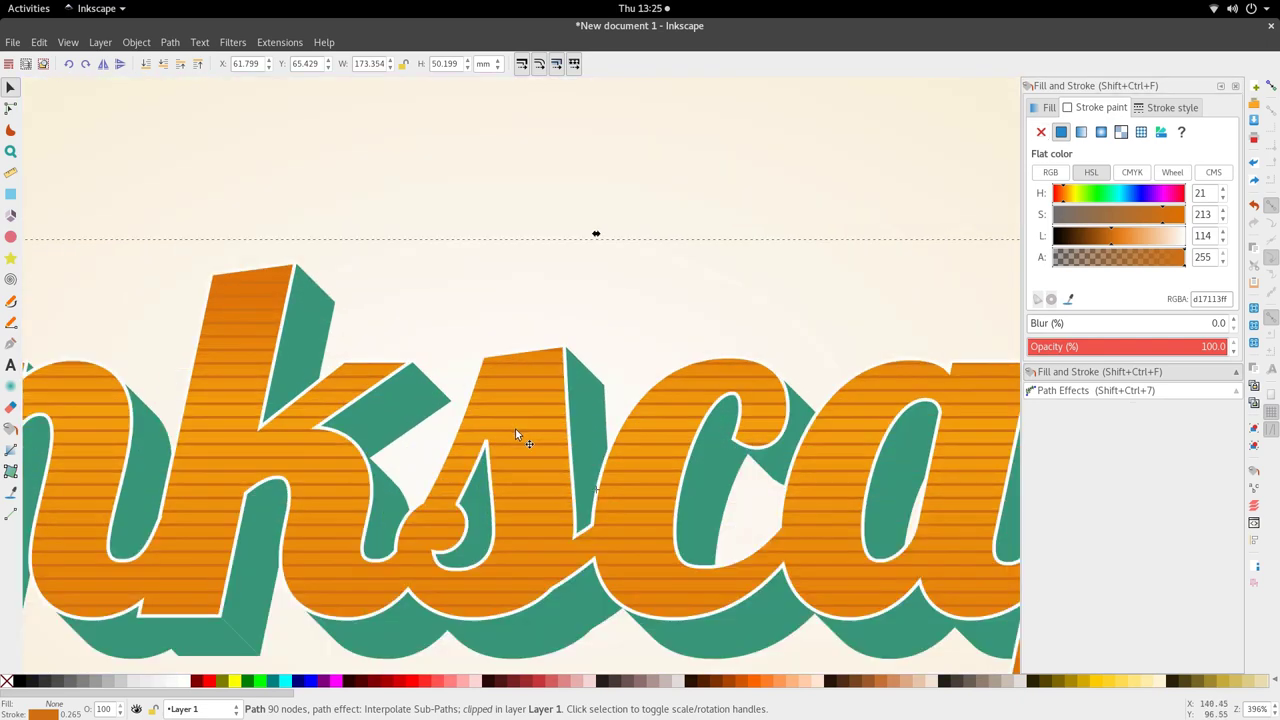
key("n")
scroll(540, 440, "down", 5)
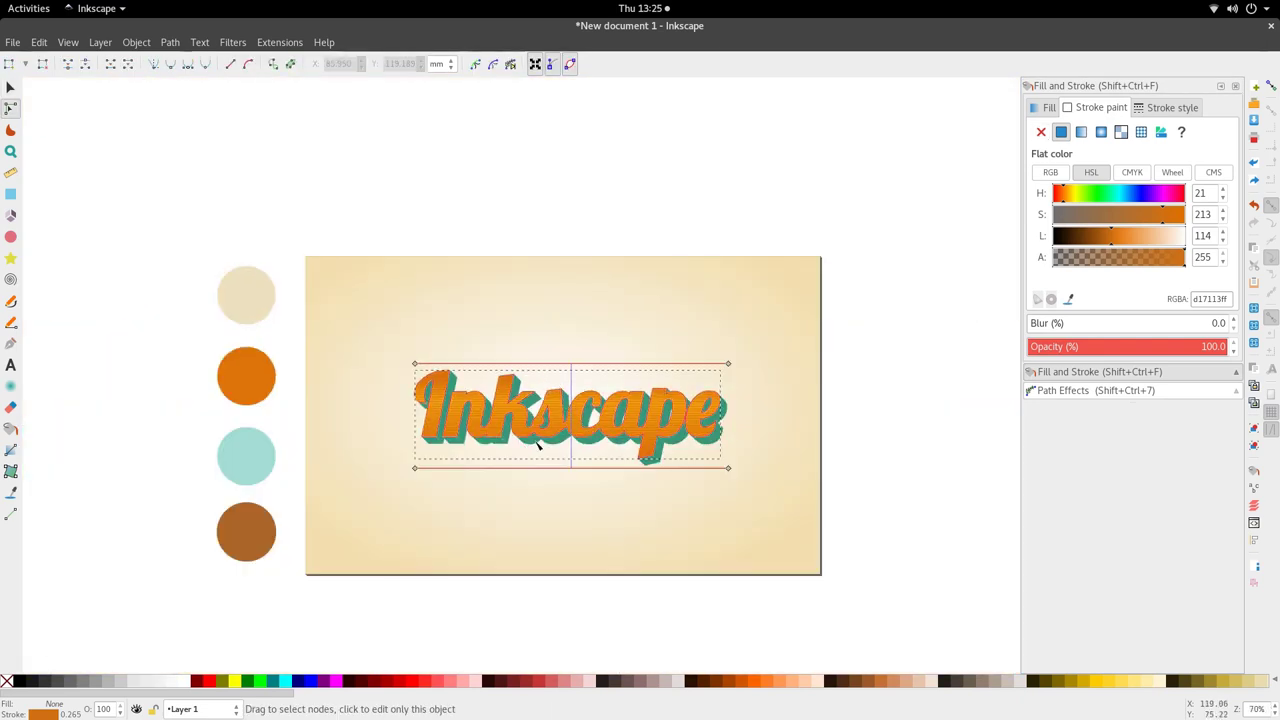
scroll(790, 420, "up", 2)
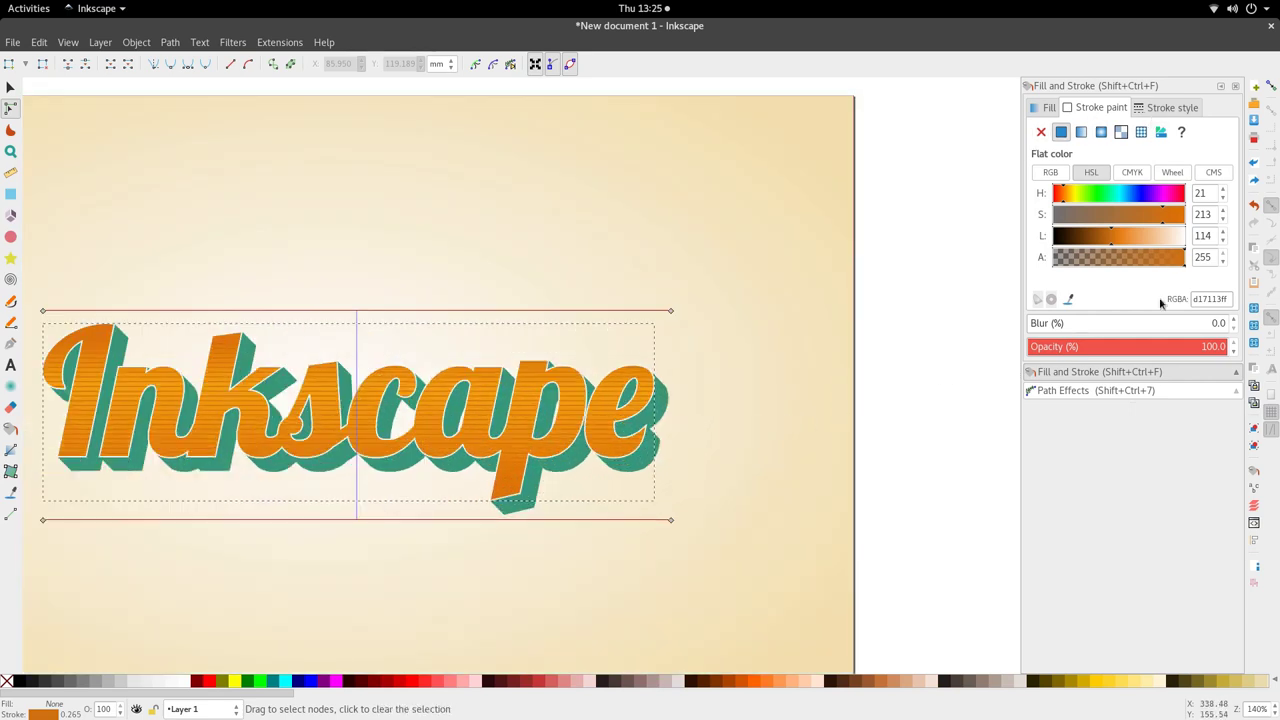
left_click(1123, 390)
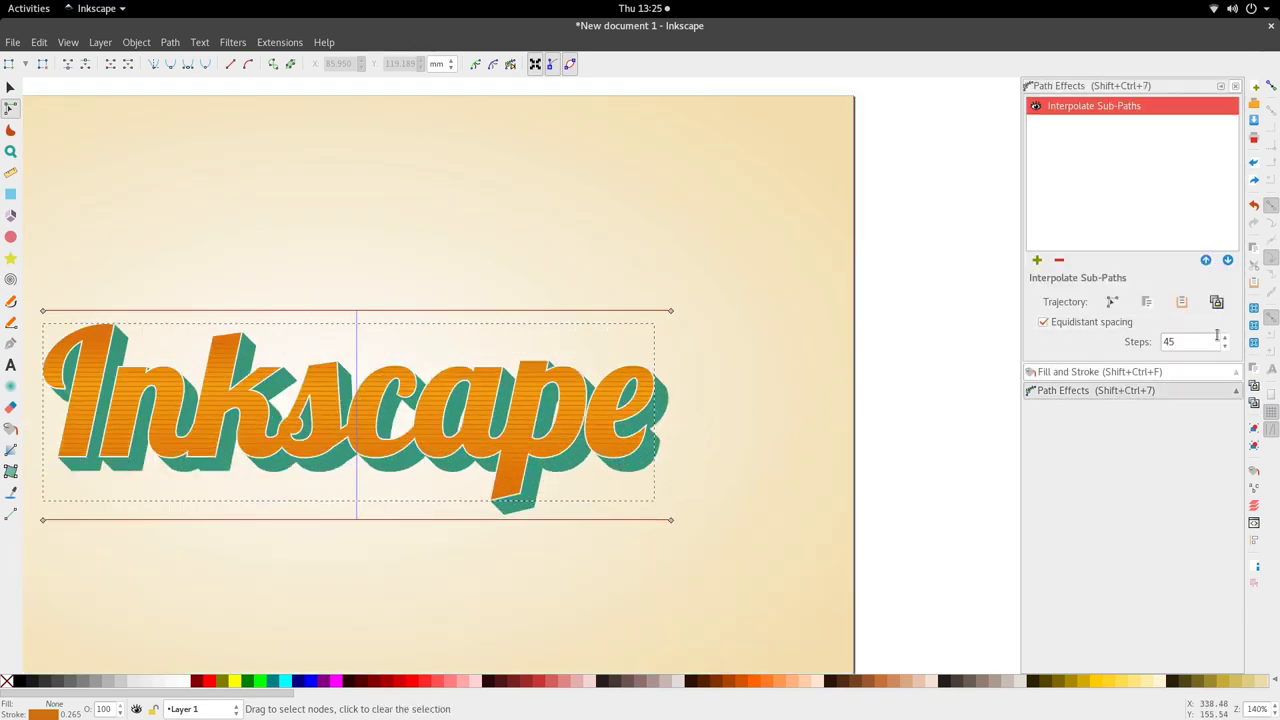
scroll(1226, 341, "up", 14)
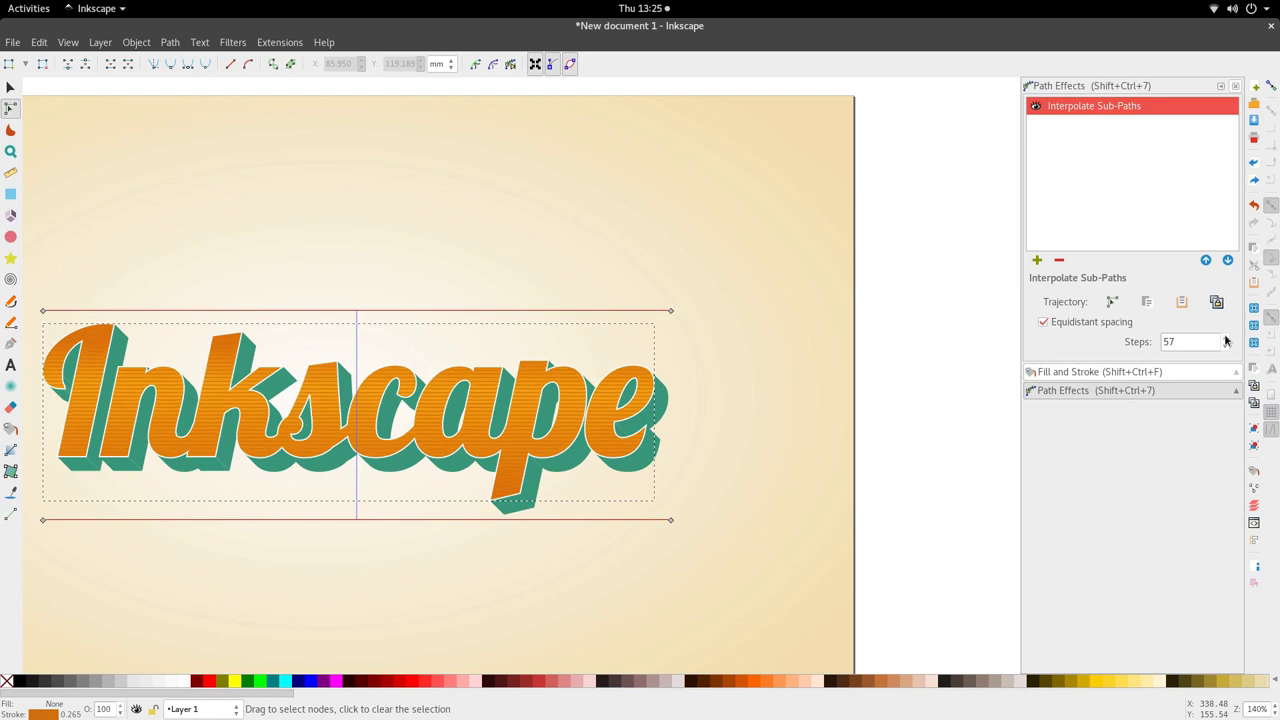
scroll(1226, 341, "up", 6)
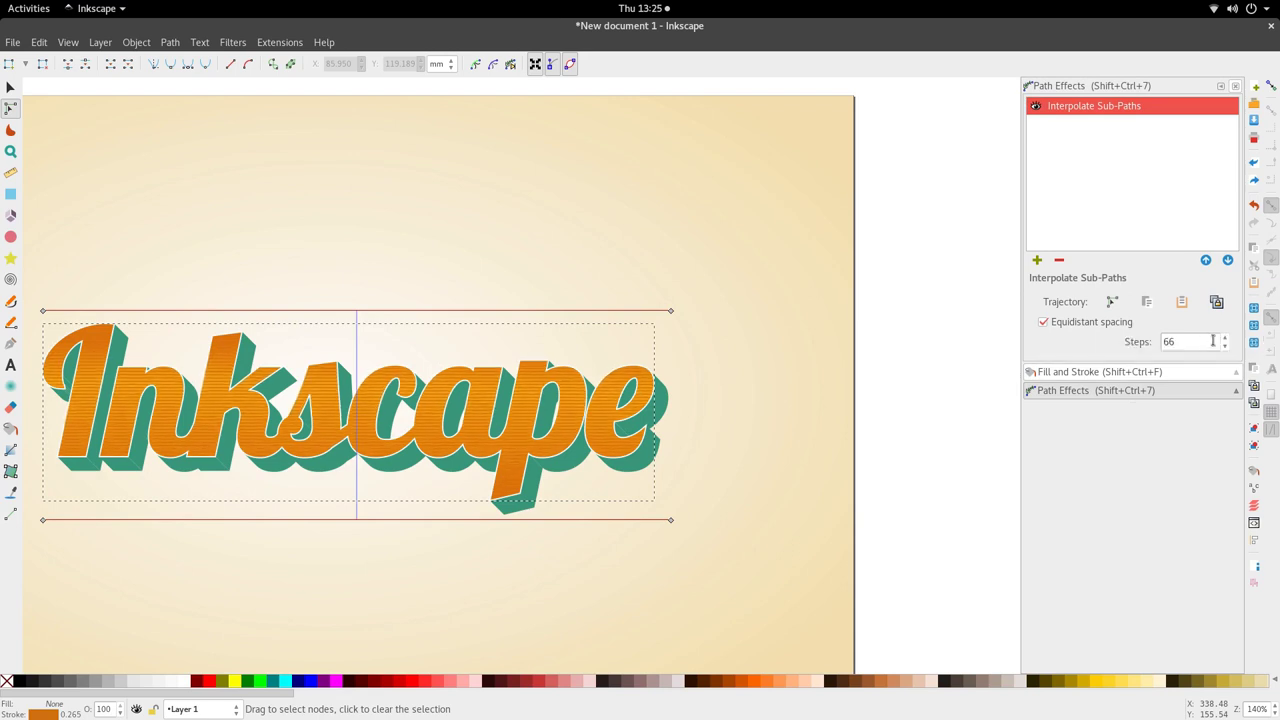
scroll(1225, 344, "up", 1)
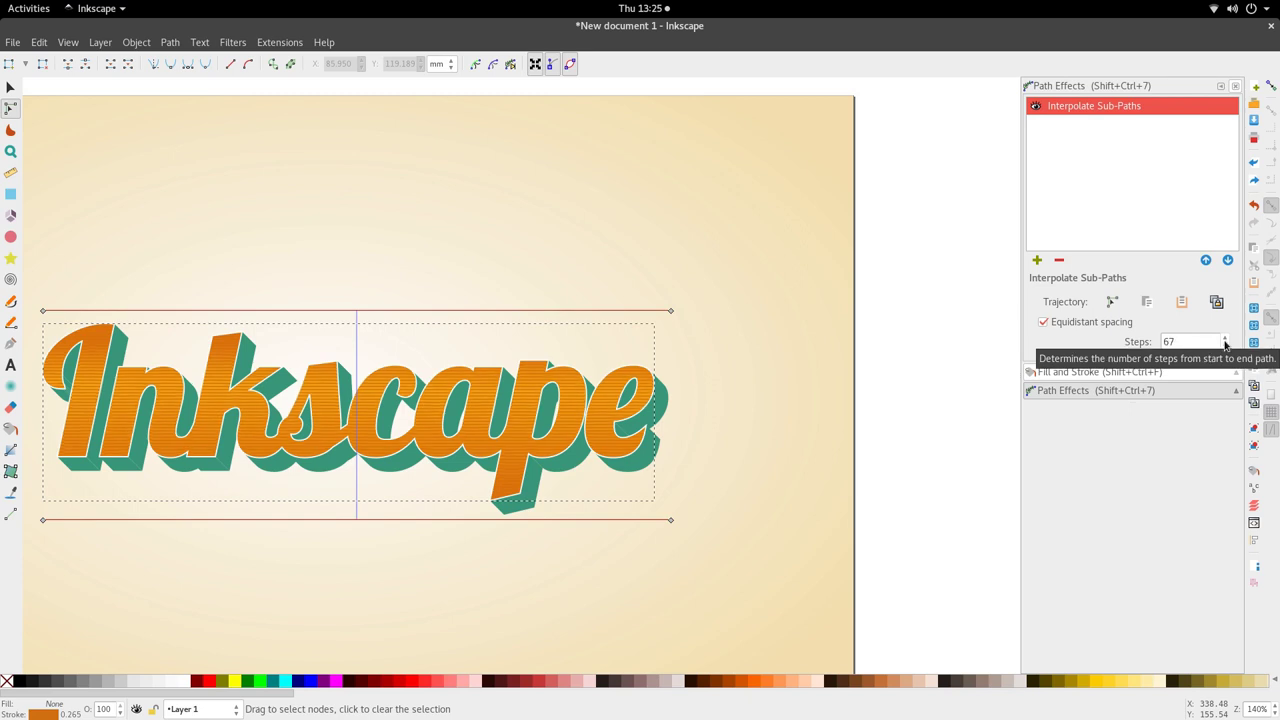
scroll(1225, 344, "up", 1)
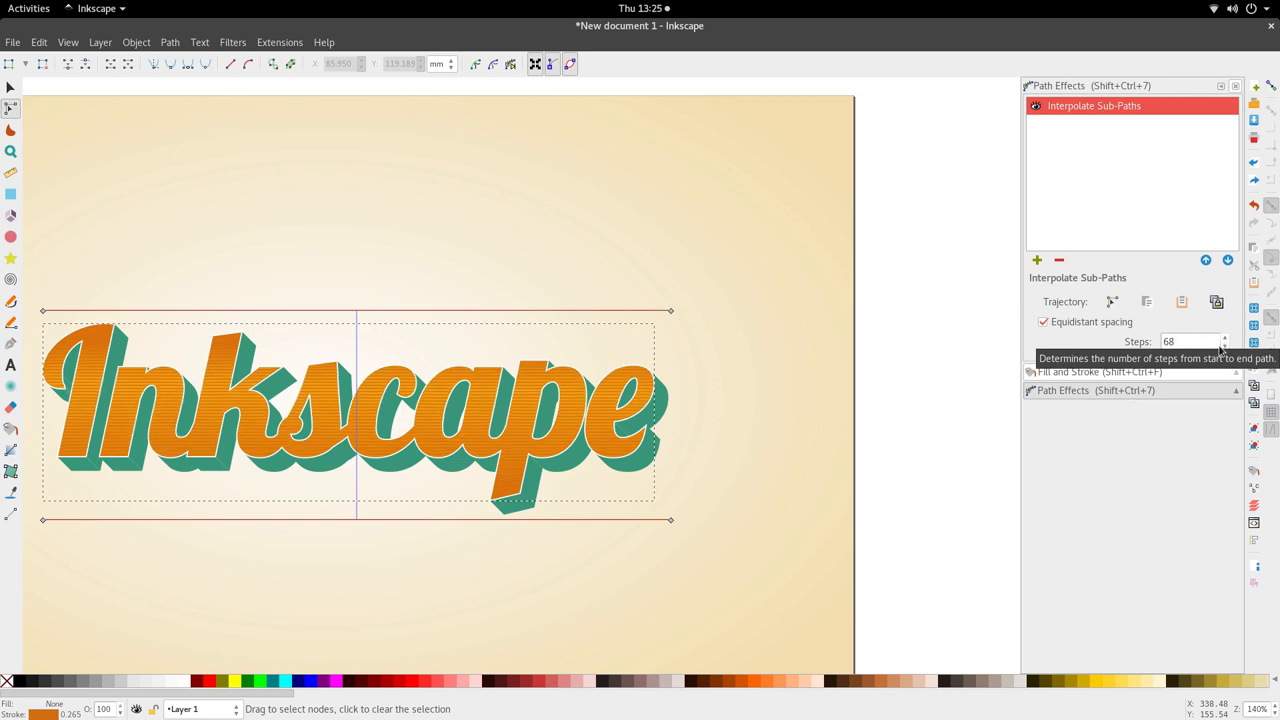
- Clear the selection and examine the denser line texture on the lettering
left_click(947, 404)
left_click_drag(368, 360, 478, 285)
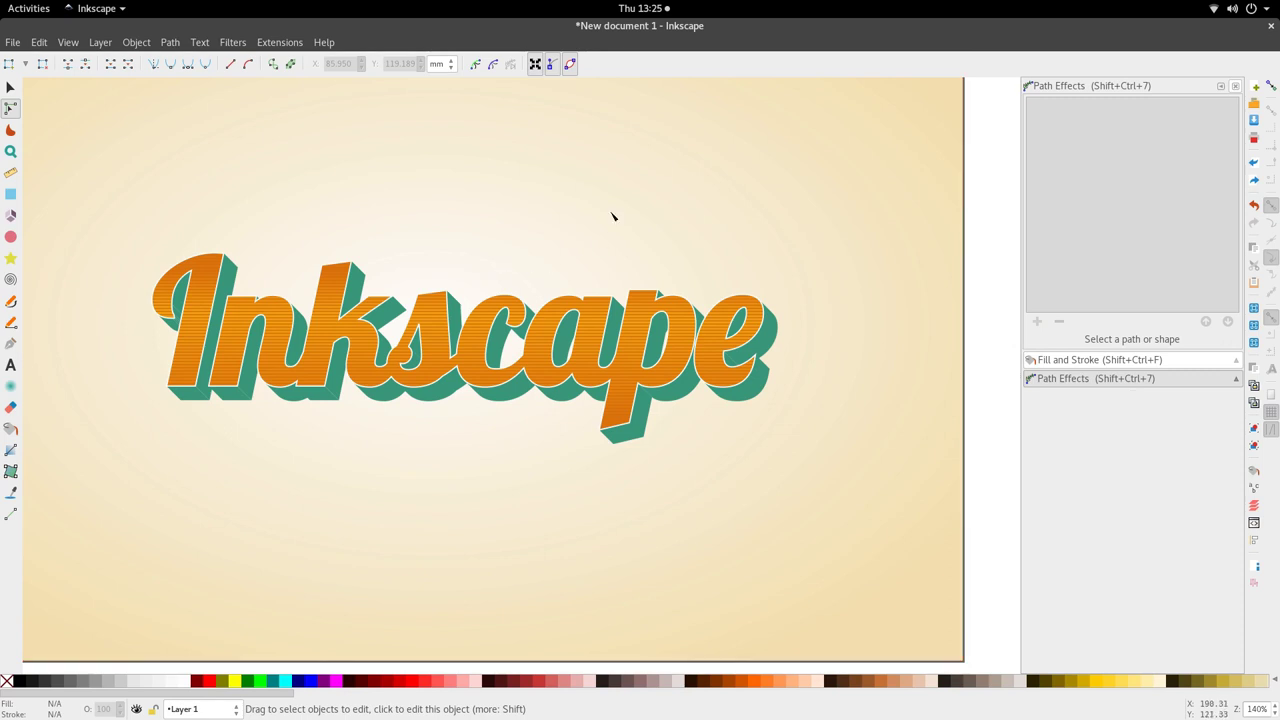
scroll(543, 362, "left", 4)
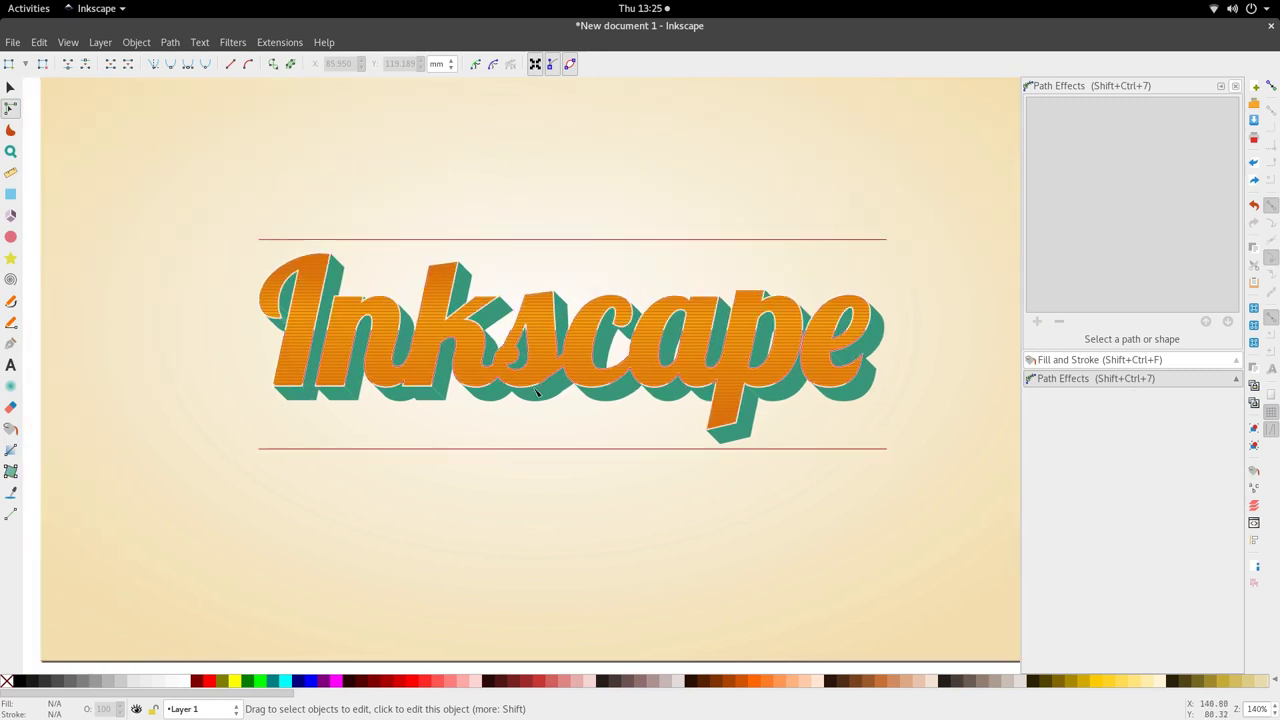
scroll(536, 393, "down", 2)
key("s")
scroll(528, 420, "up", 3)
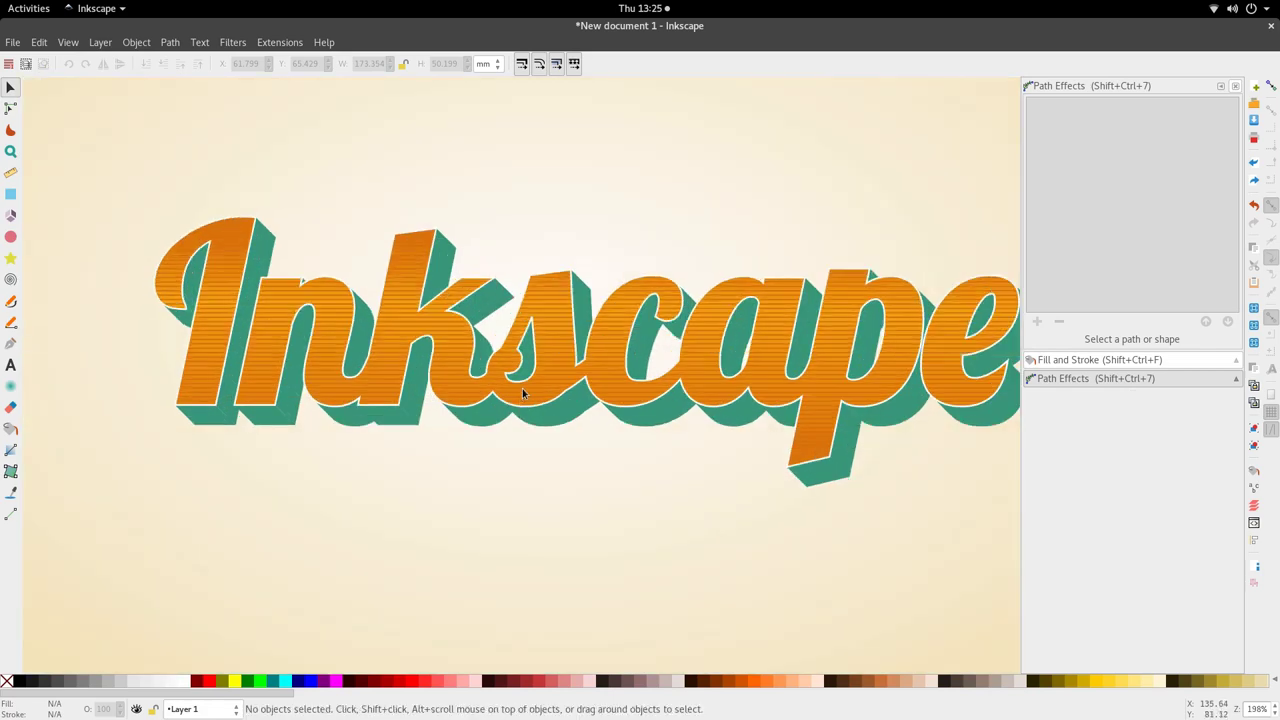
- Select the white outline of the lettering, tint its stroke pale cream with the Dropper tool, and inspect the letters up close
left_click(518, 408)
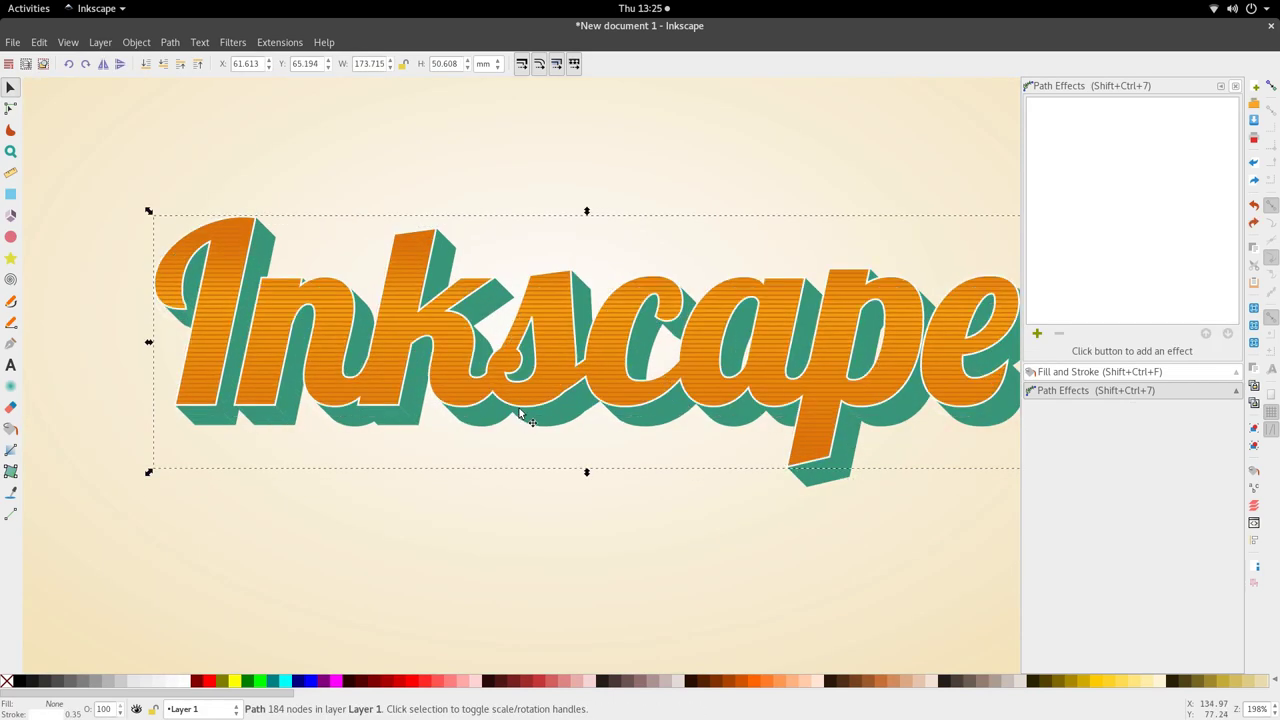
scroll(520, 413, "down", 2)
key("d")
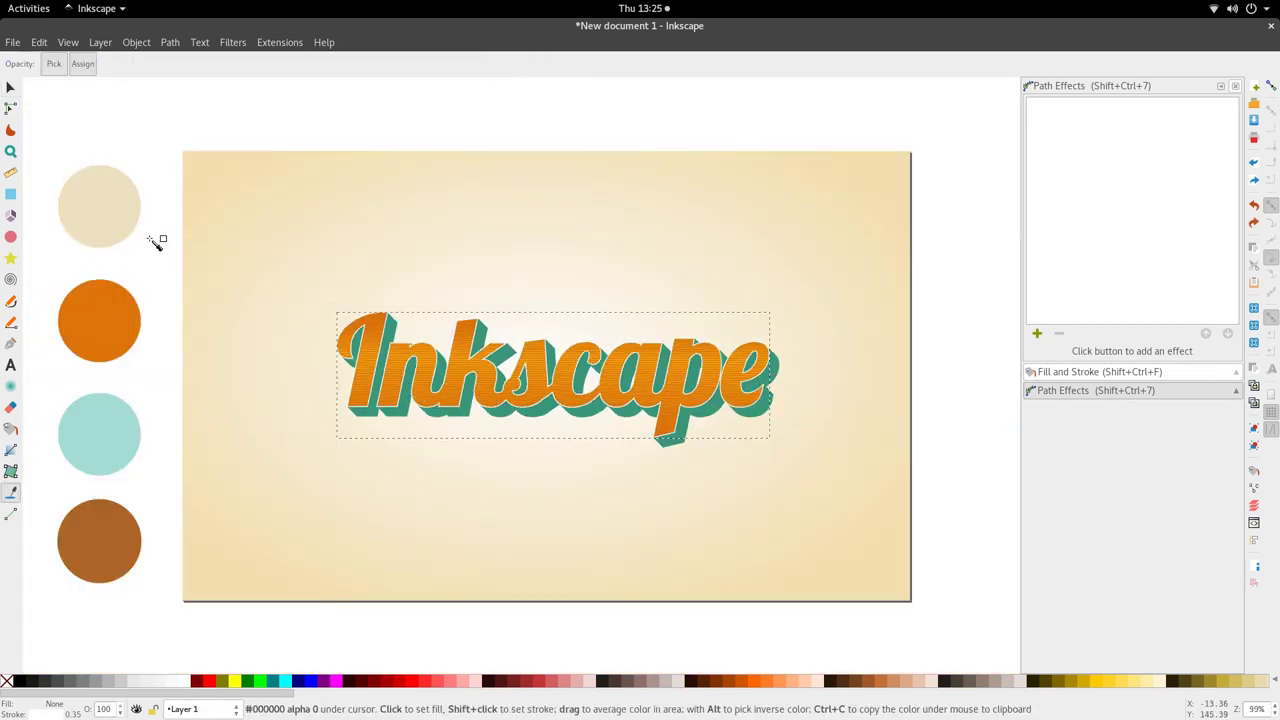
scroll(543, 332, "up", 2)
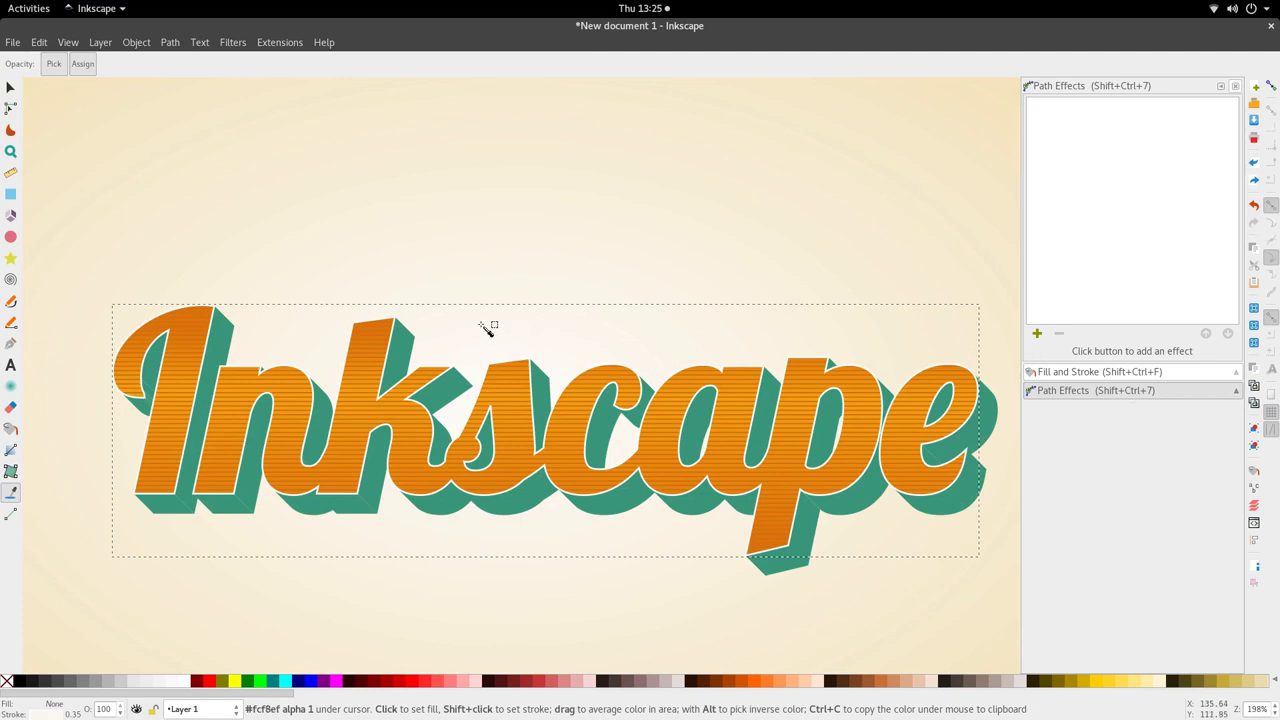
scroll(329, 338, "up", 2)
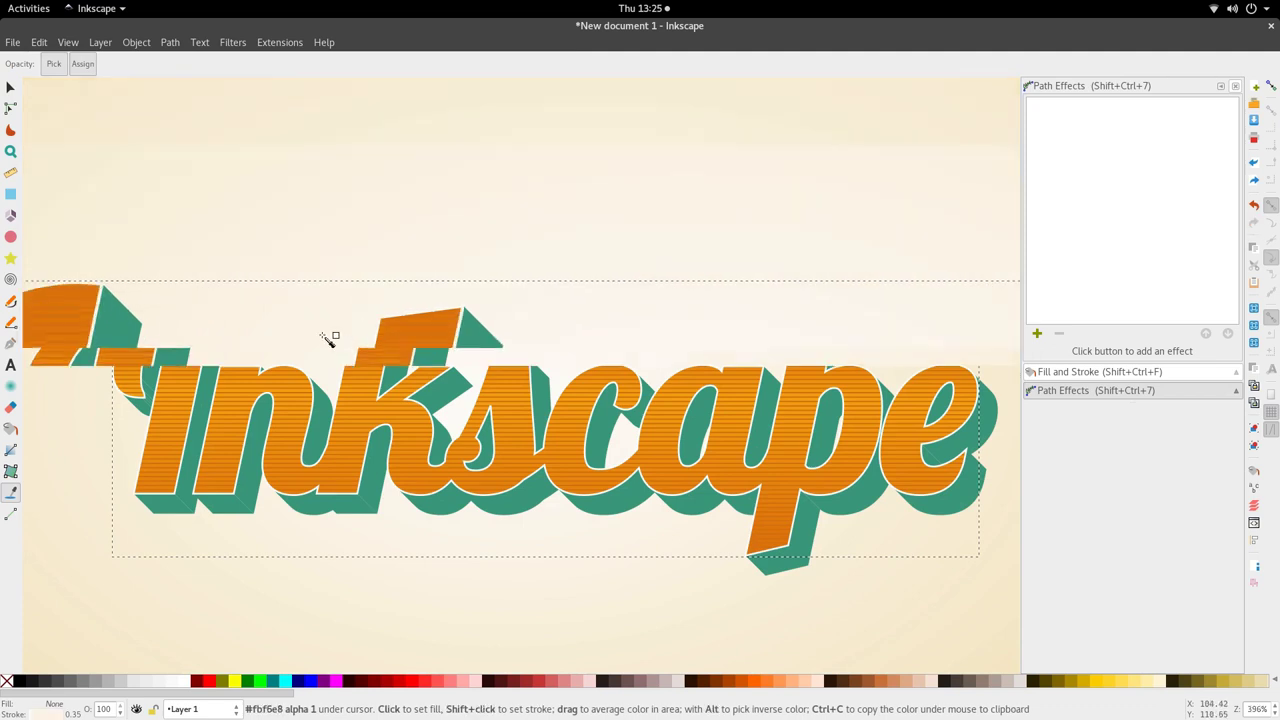
scroll(322, 335, "up", 1)
key("s")
scroll(312, 400, "left", 8)
left_click_drag(374, 396, 356, 374)
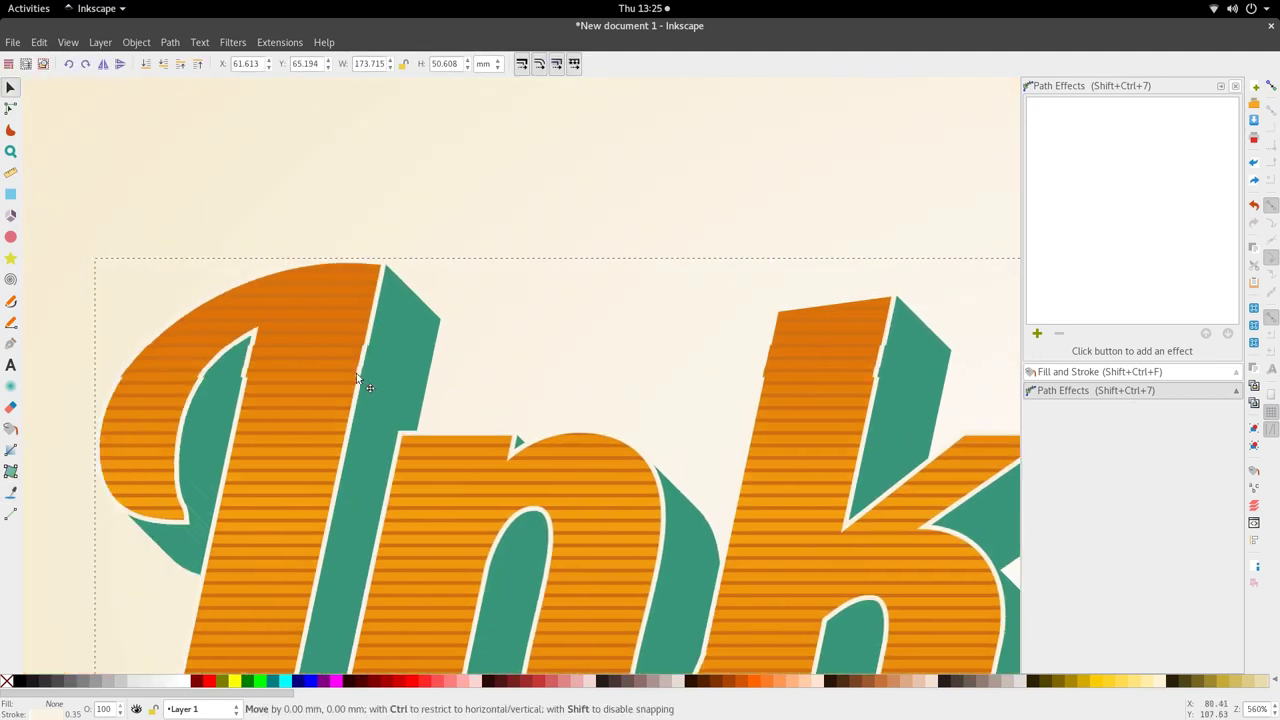
scroll(475, 306, "down", 6)
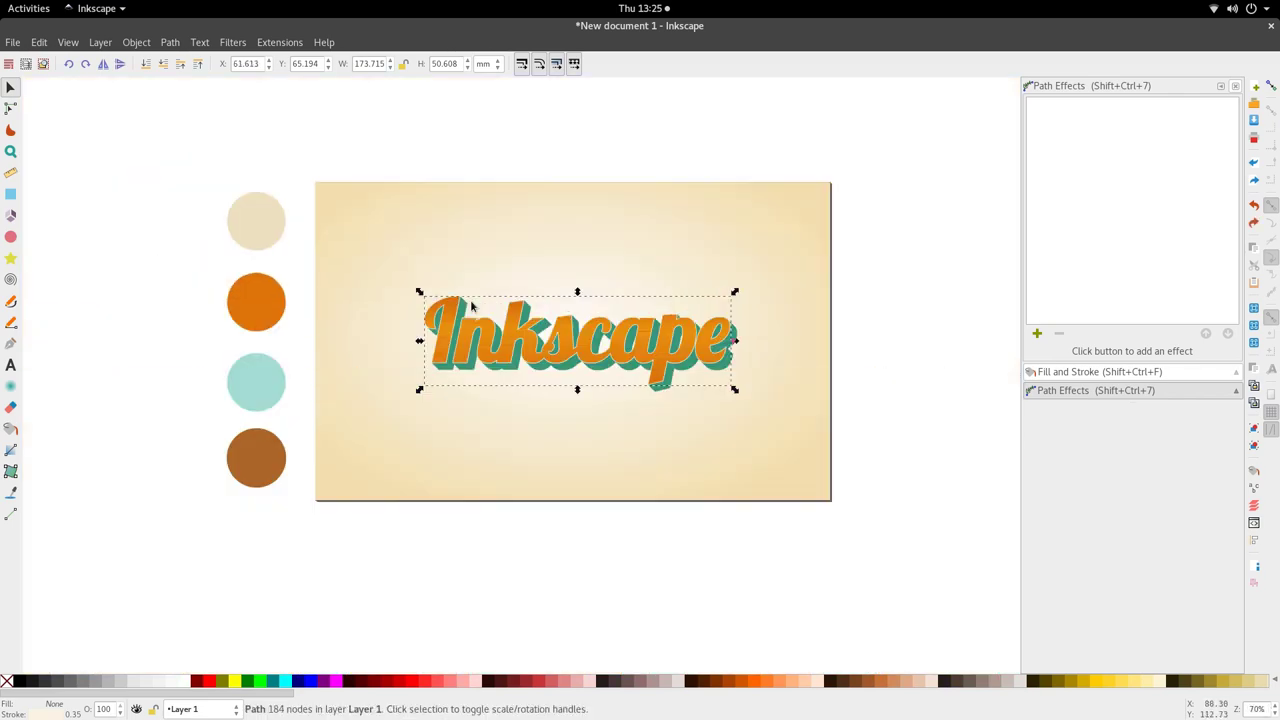
- Examine the cream outline and line texture on the lettering, both up close and across the whole design
left_click(512, 420)
scroll(560, 420, "up", 3)
scroll(537, 426, "up", 2)
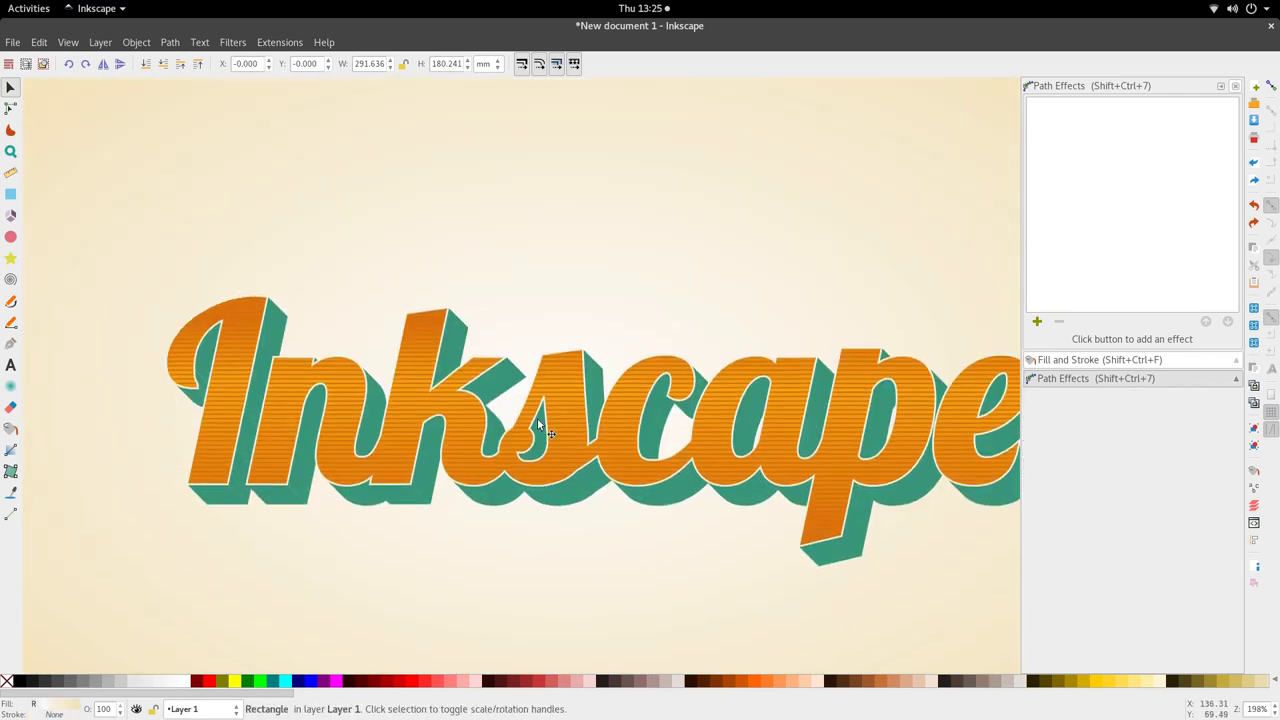
scroll(615, 420, "down", 2)
scroll(616, 425, "down", 1)
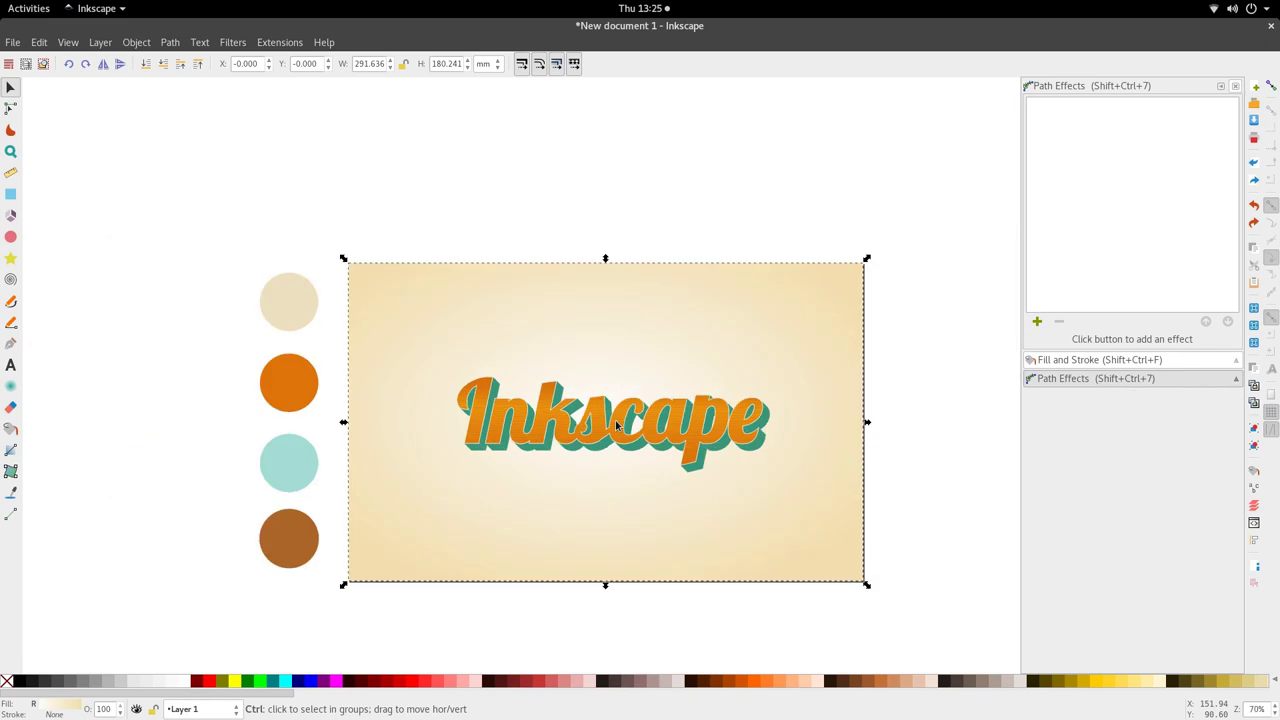
scroll(616, 425, "up", 1)
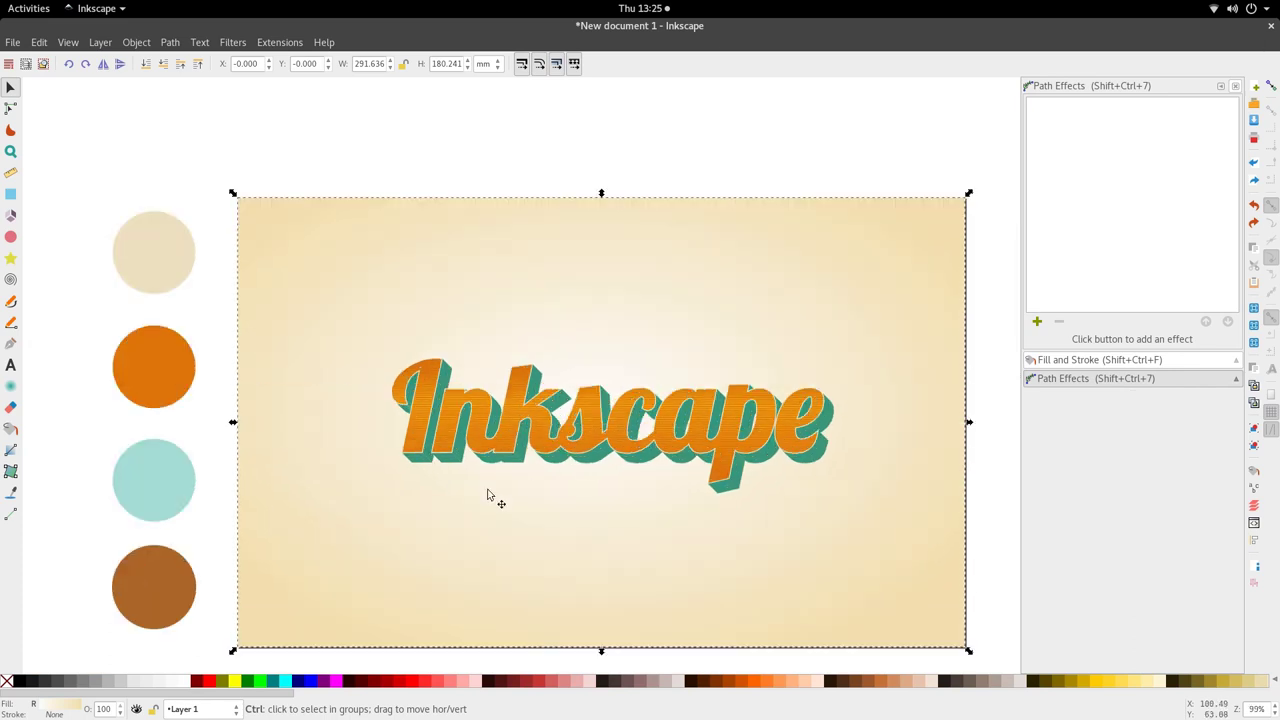
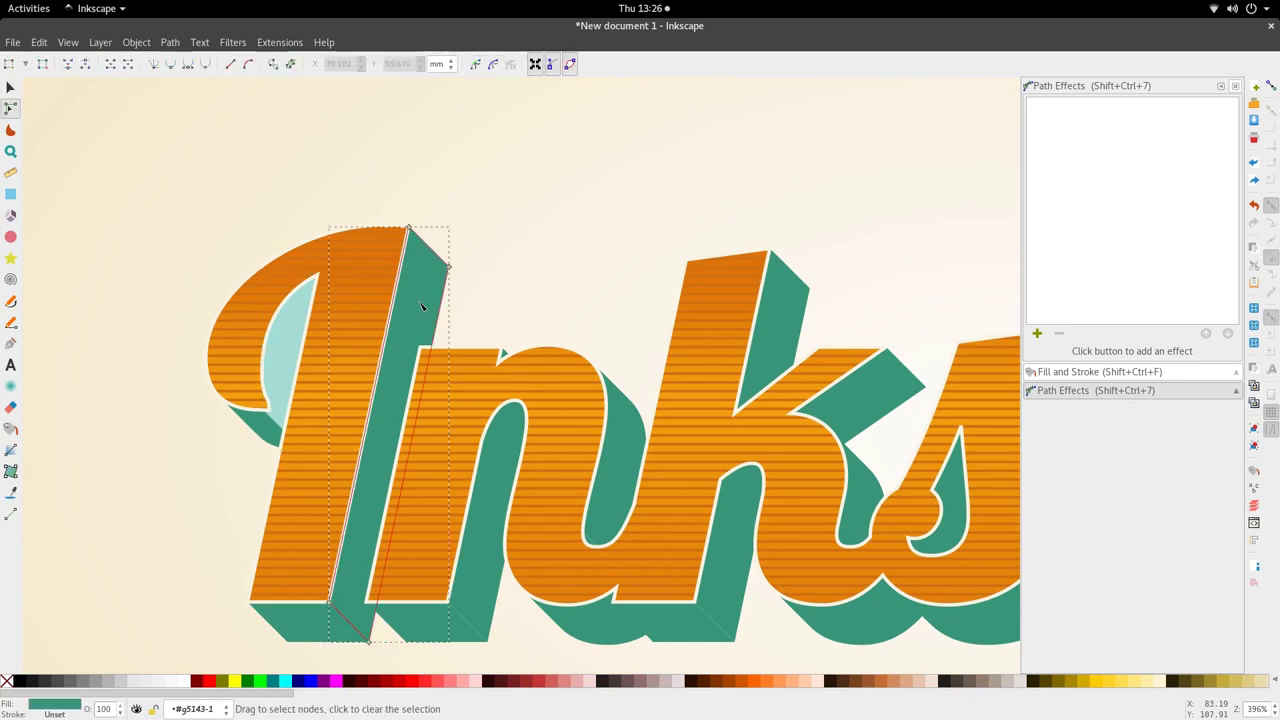
- Recolour the right side face of the I with the light teal swatch and raise it above the dark corner piece
key("d")
scroll(379, 345, "down", 1)
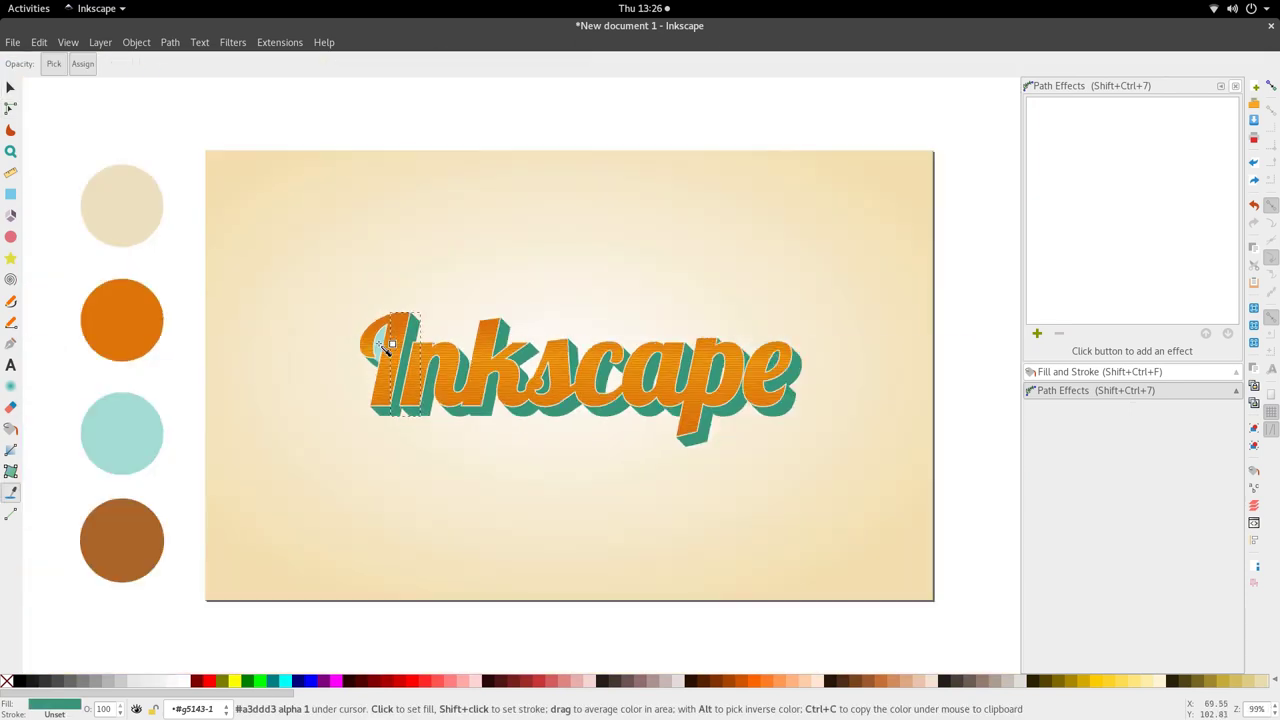
left_click(134, 437)
scroll(357, 371, "up", 2)
key("s")
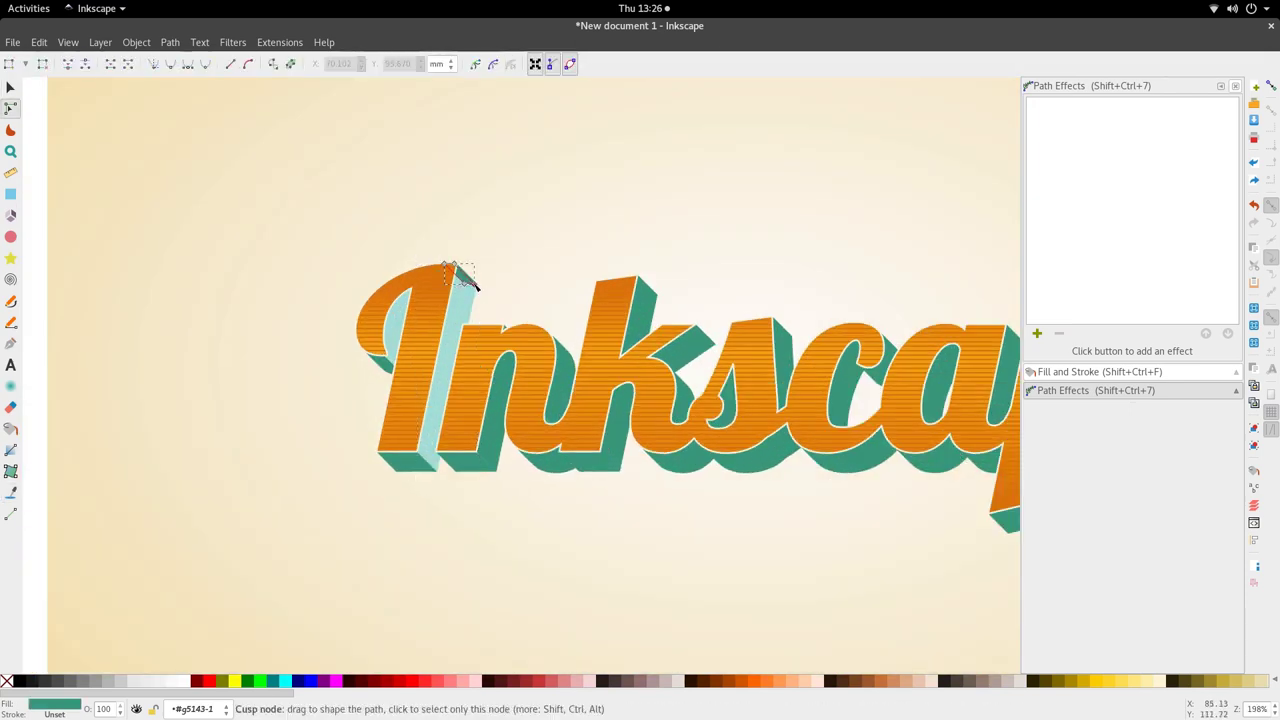
double_click(463, 303)
key("s")
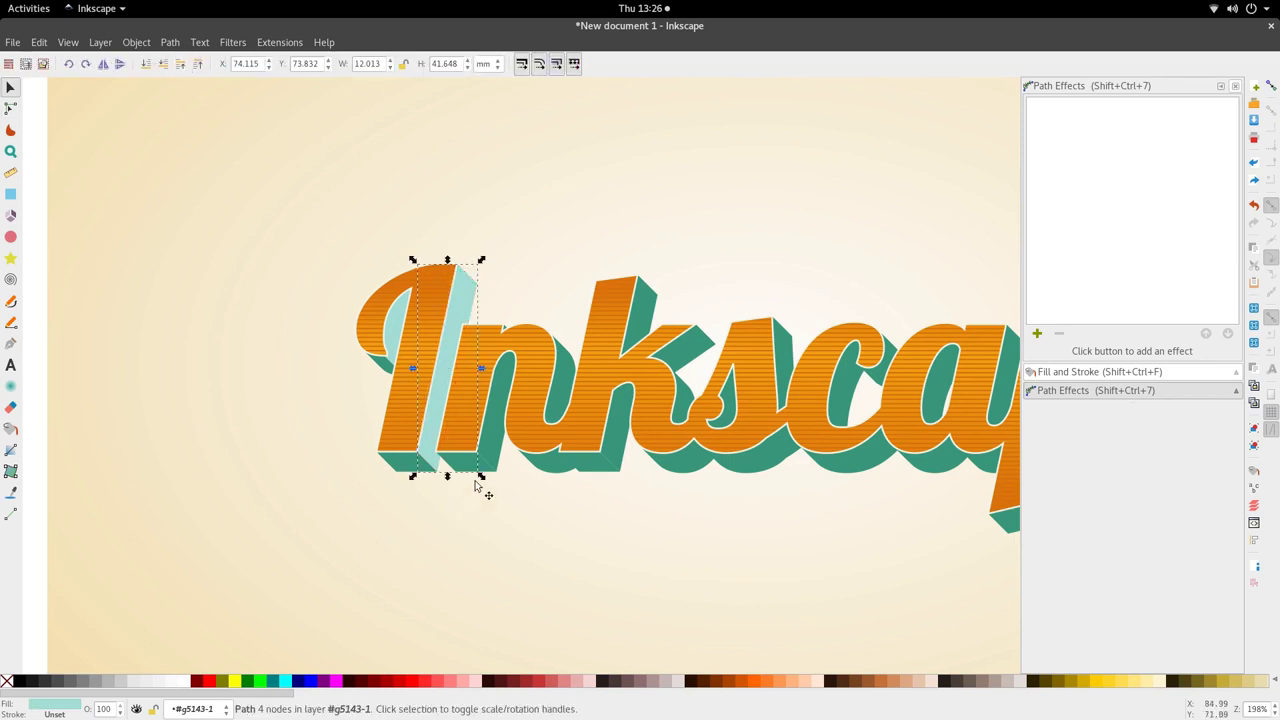
- Recolour the n's two extruded side faces, inside its arch and along its right stem, with the sampled light teal
double_click(497, 446)
key("d")
left_click(467, 325)
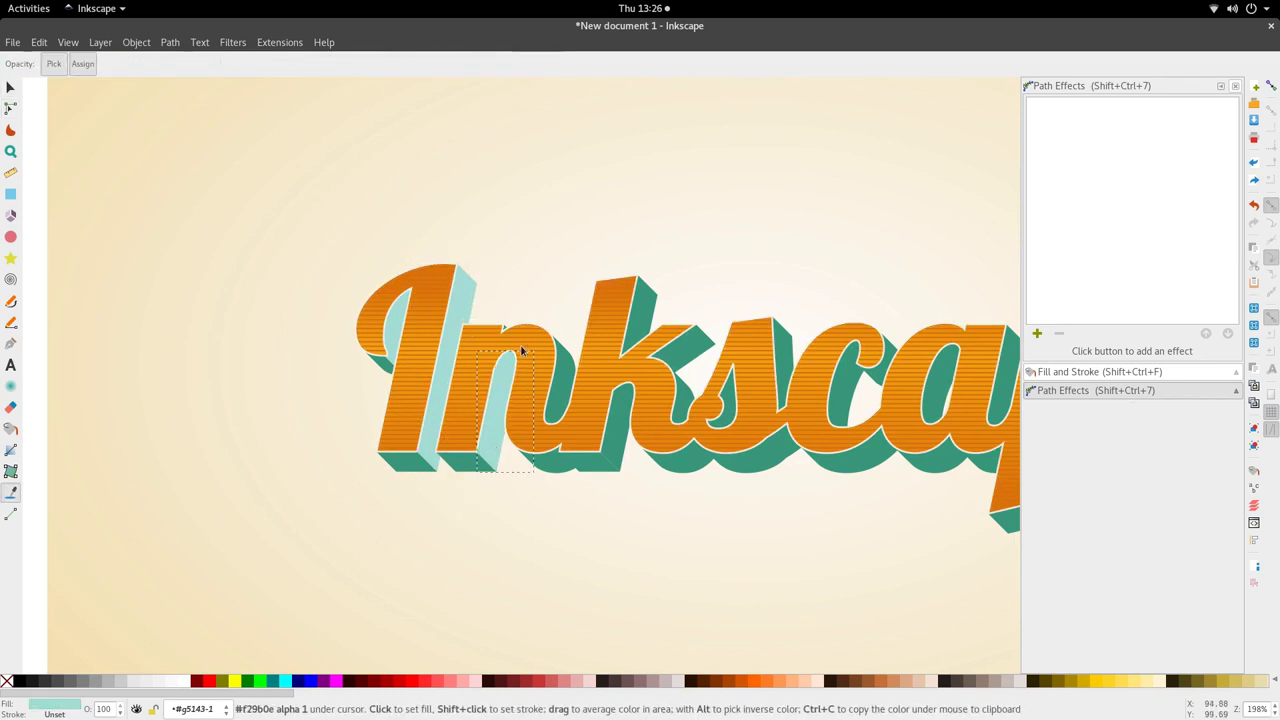
key("s")
double_click(561, 380)
key("d")
left_click(477, 294)
- Raise the n's right side face above the dark wedge at its shoulder
key("s")
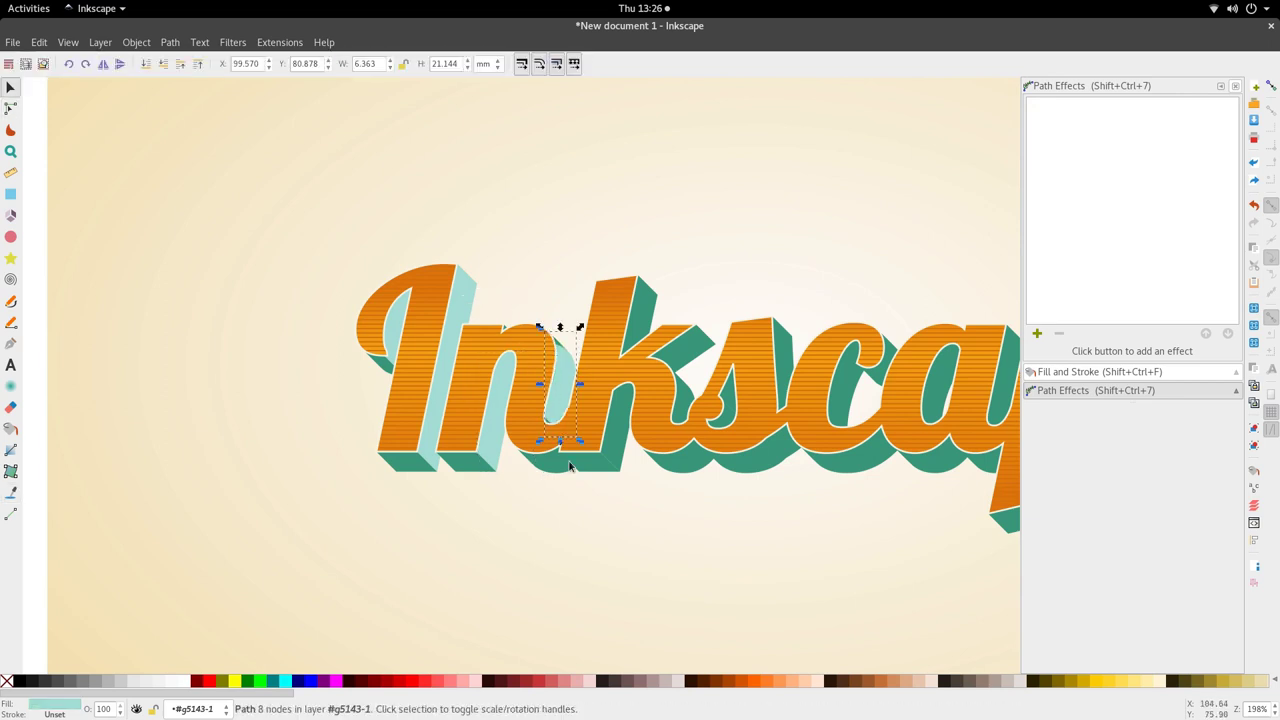
scroll(561, 335, "up", 4)
double_click(559, 373)
key("s")
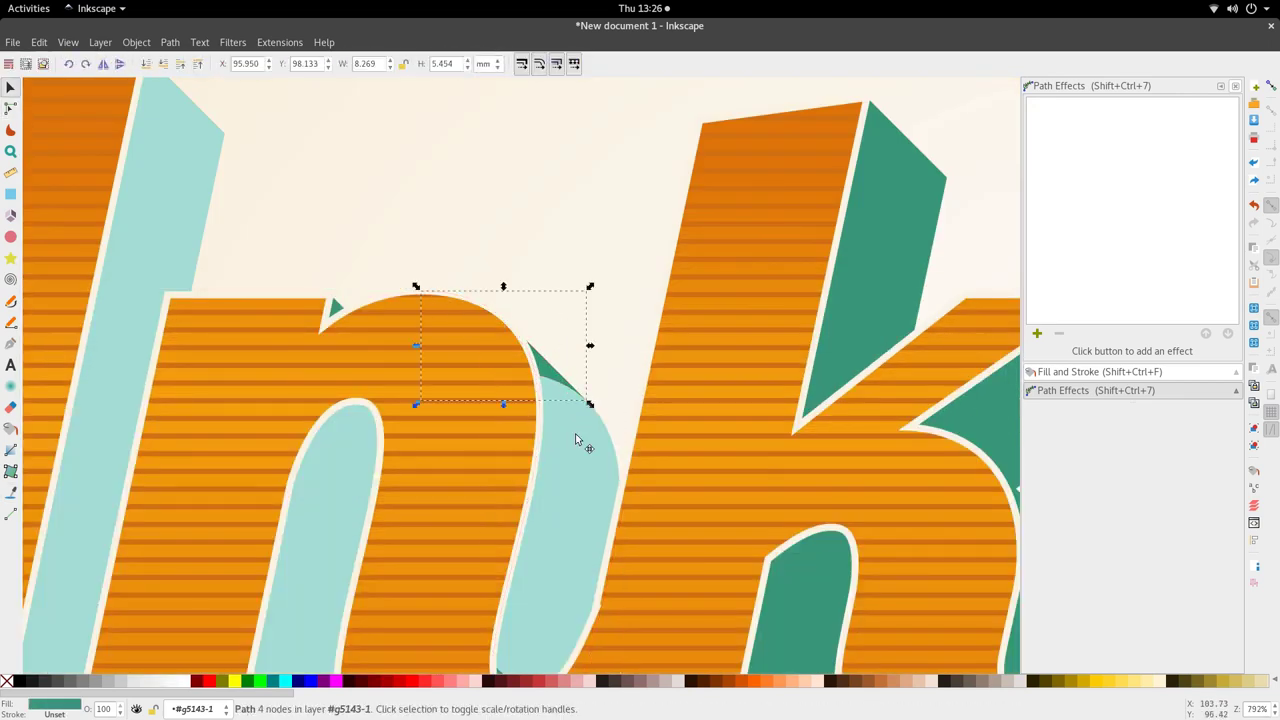
double_click(575, 433)
key("s")
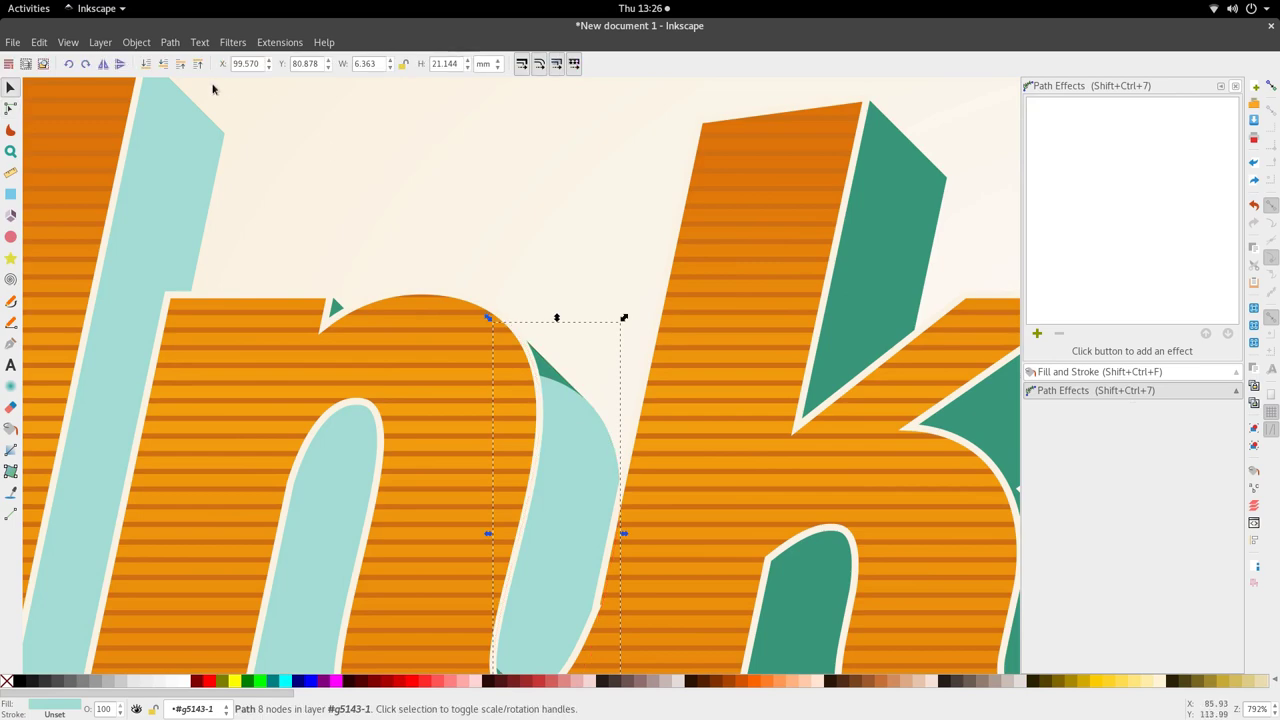
- Recolour the small dark notch piece at the top of the n with the sampled light teal
scroll(449, 354, "down", 5)
scroll(457, 400, "up", 7)
double_click(508, 257)
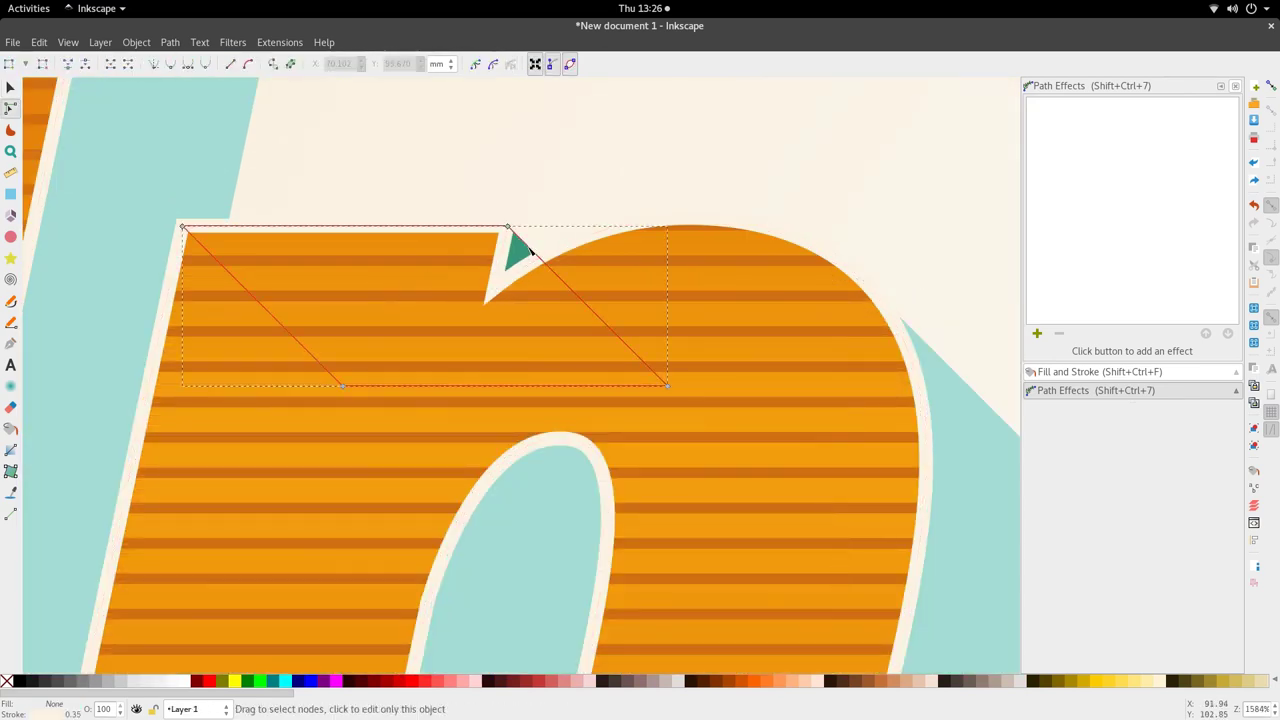
left_click(523, 250)
key("d")
left_click(976, 437)
key("s")
scroll(590, 360, "down", 5)
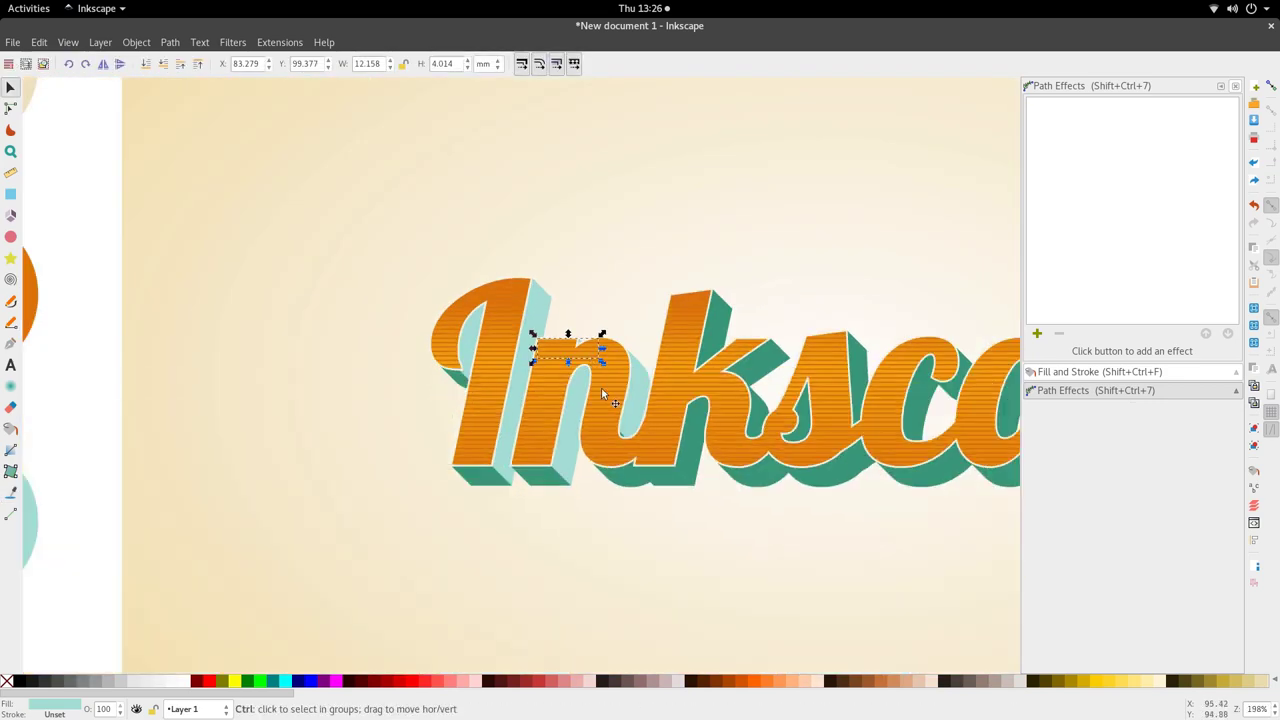
- Merge the dark sliver at the foot of the n's right side face into that face and recolour it light teal
scroll(624, 437, "up", 6)
left_click(630, 450, "ctrl")
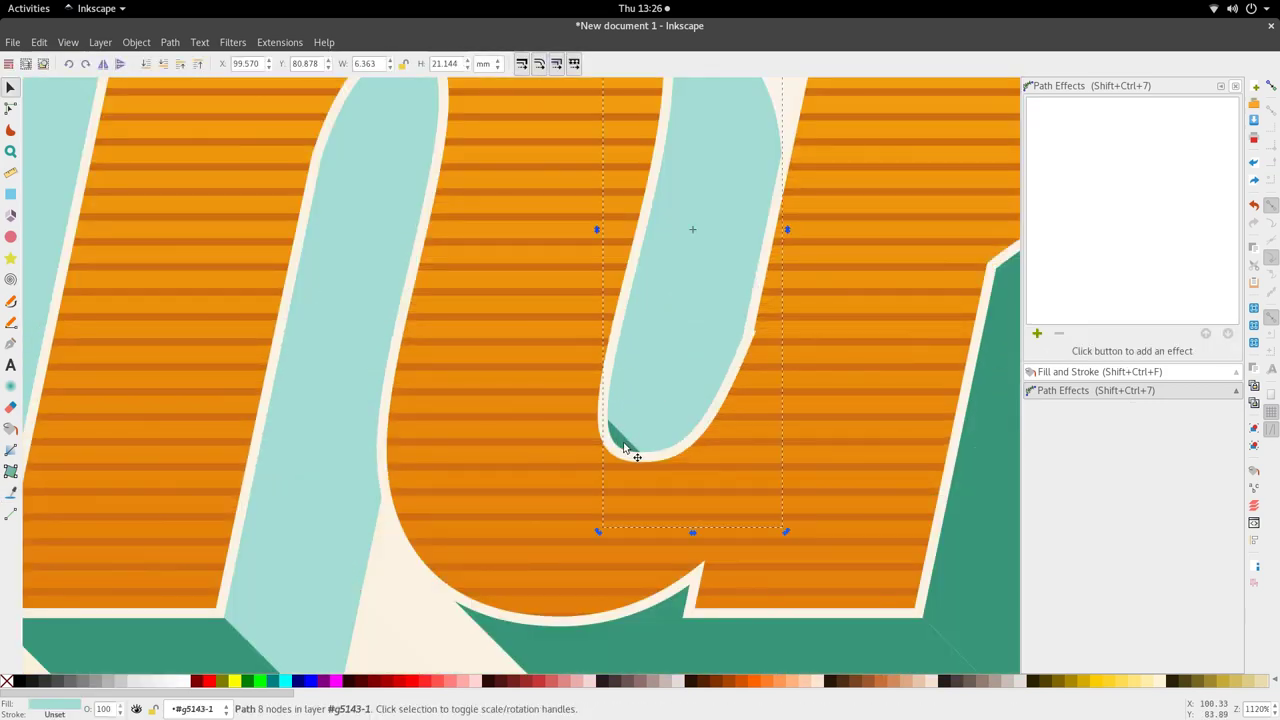
key("n")
scroll(620, 447, "down", 1)
scroll(620, 447, "up", 5)
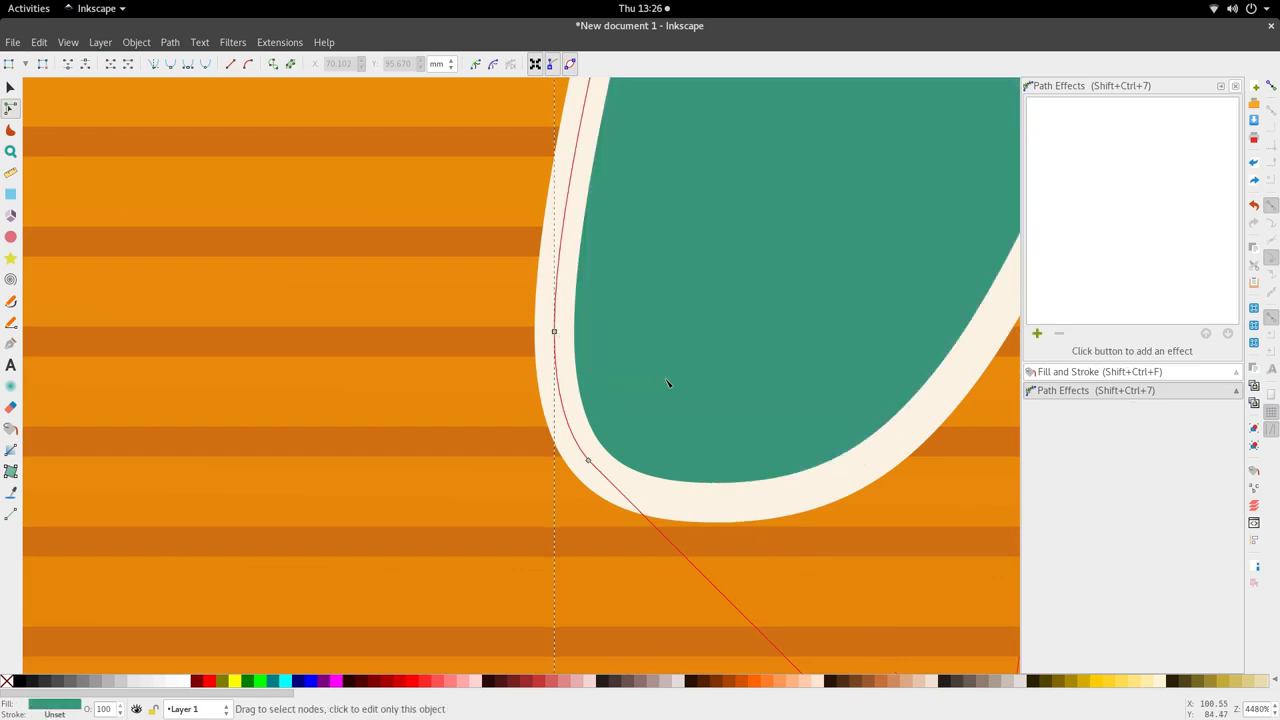
scroll(668, 383, "down", 8)
key("d")
left_click(597, 350)
- Raise the merged n side face so it covers the dark wedge at the n's shoulder
key("s")
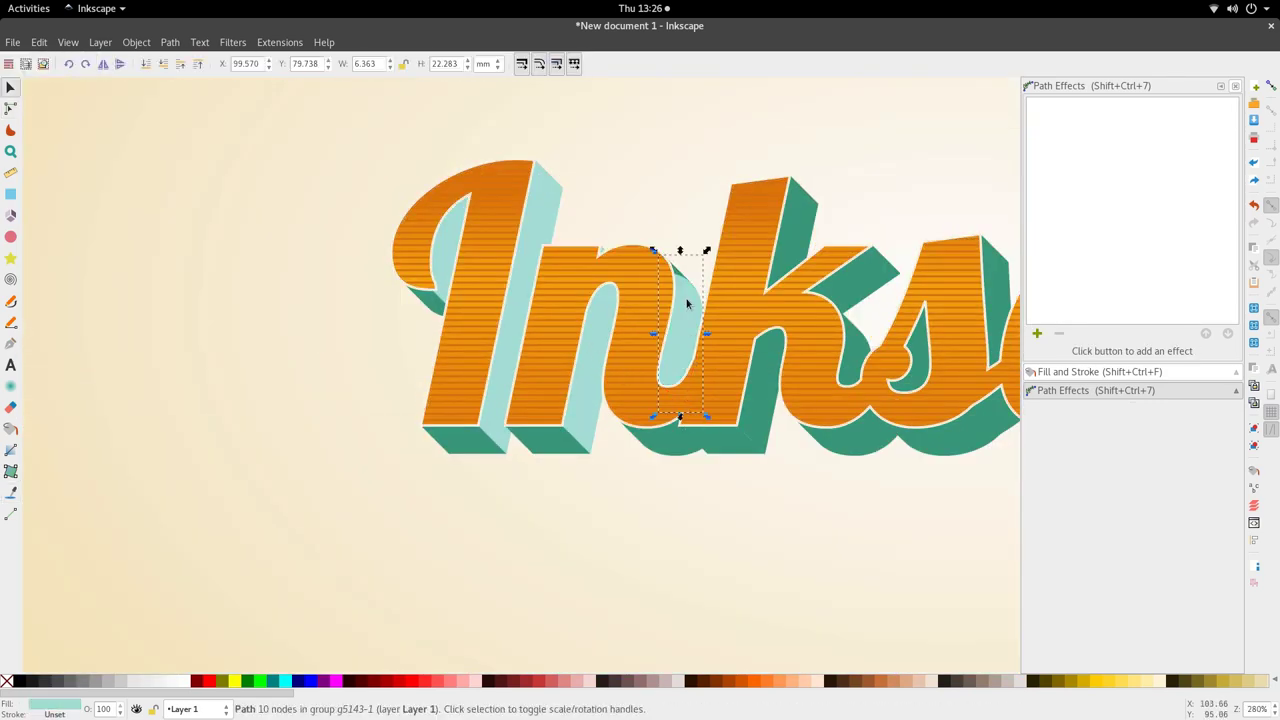
scroll(684, 287, "up", 2)
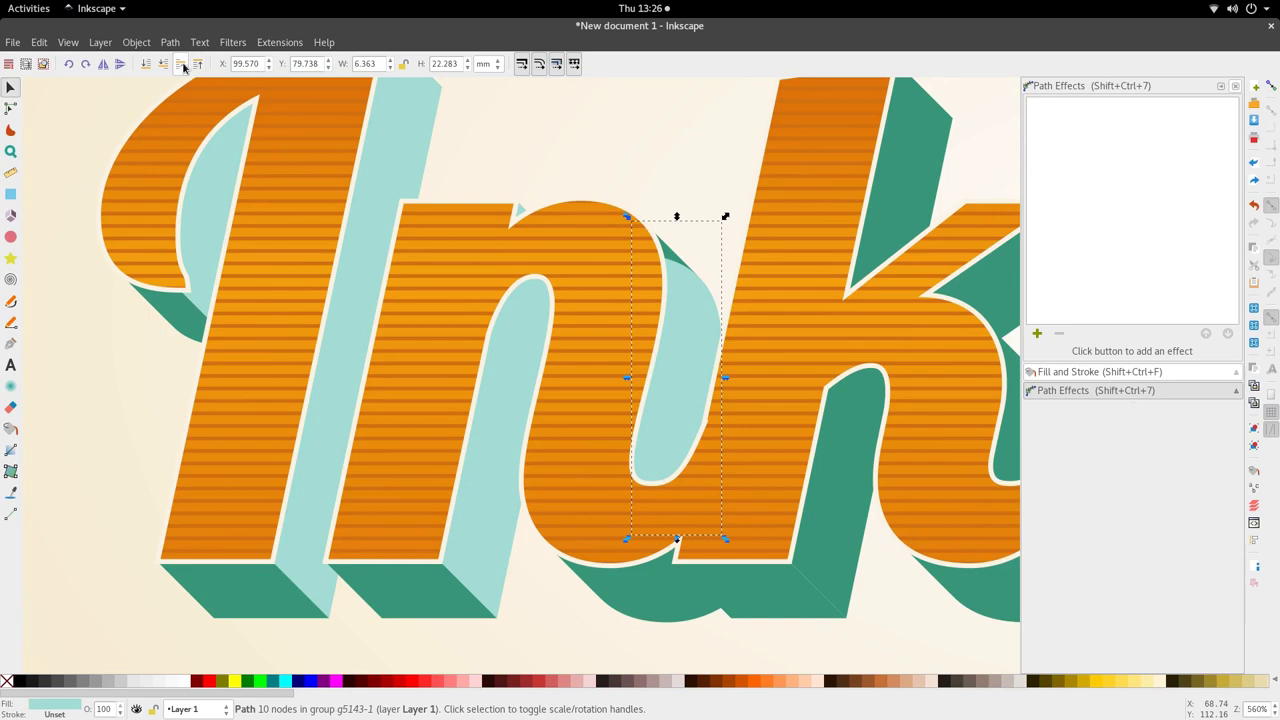
scroll(606, 478, "down", 2)
- Recolour the k's two side faces, beside the upper stem and inside the lower arch, with the sampled light teal
double_click(697, 470)
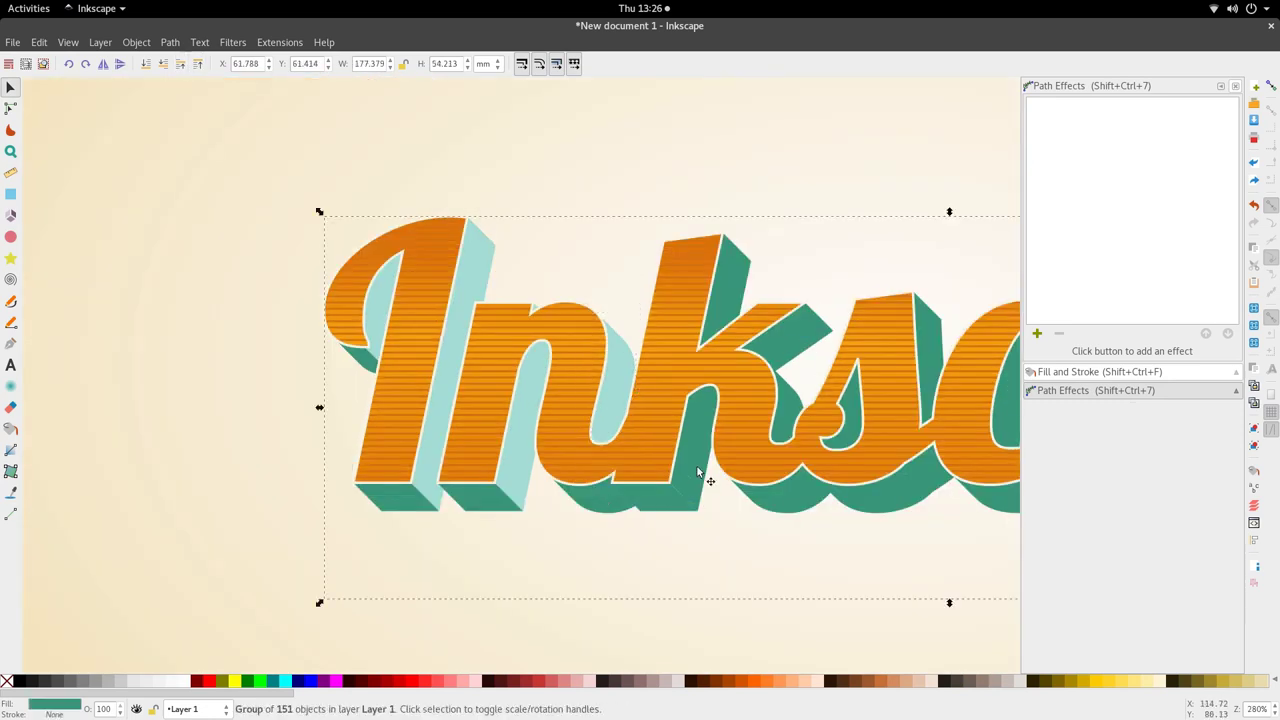
double_click(697, 471)
left_click(728, 288, "shift")
key("d")
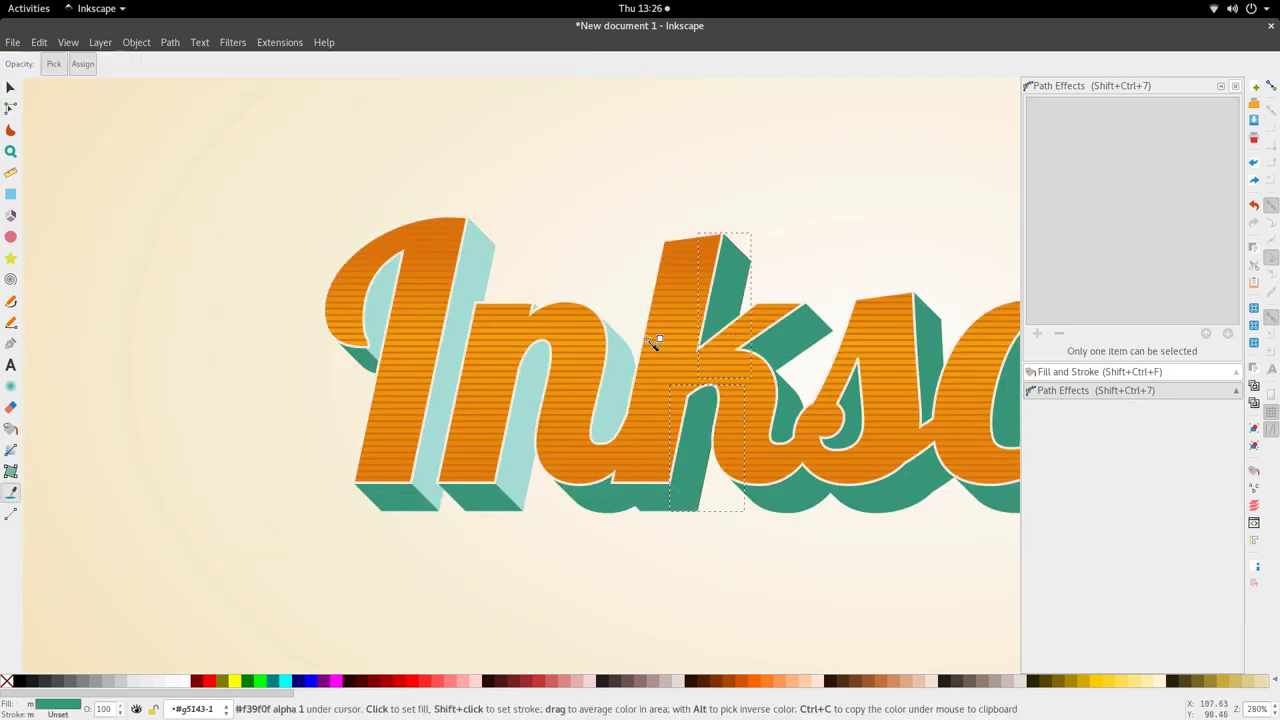
left_click(633, 360)
key("s")
- Recolour the side face to the right of the k's lower leg with the sampled light teal
scroll(635, 420, "down", 2)
scroll(745, 405, "up", 2)
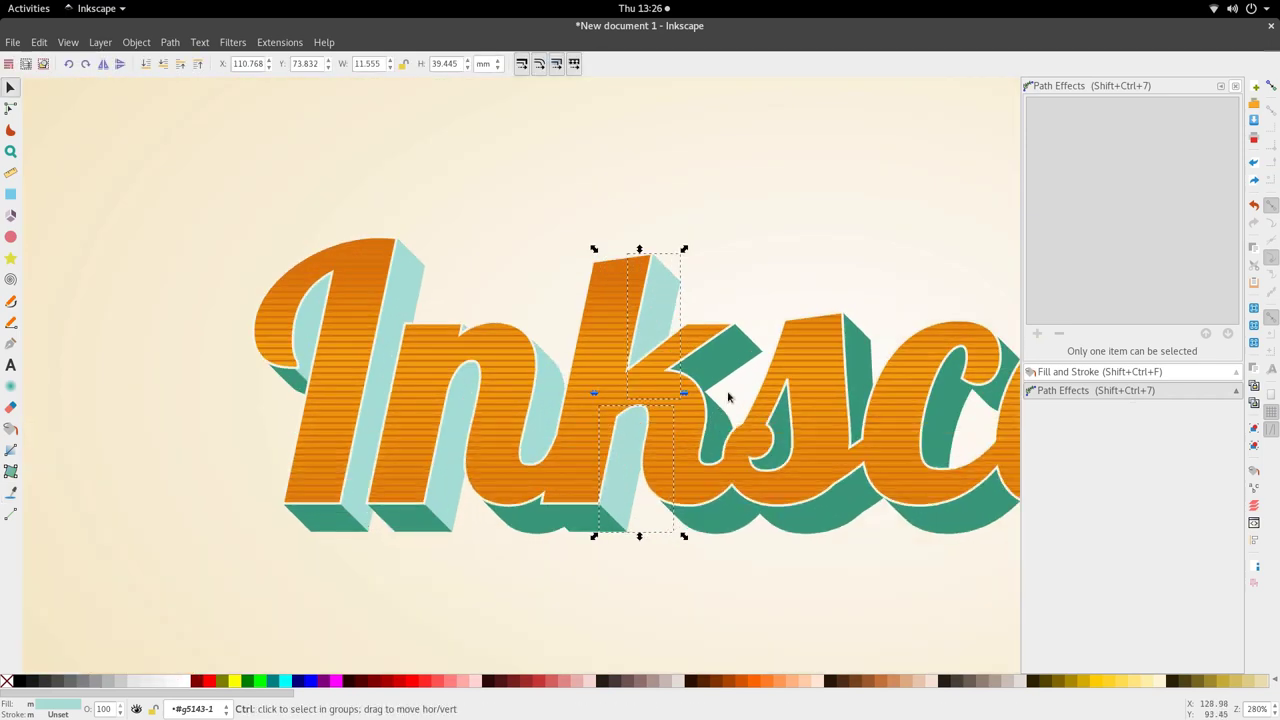
scroll(731, 393, "right", 1)
scroll(731, 393, "right", 2)
left_click(573, 362)
key("n")
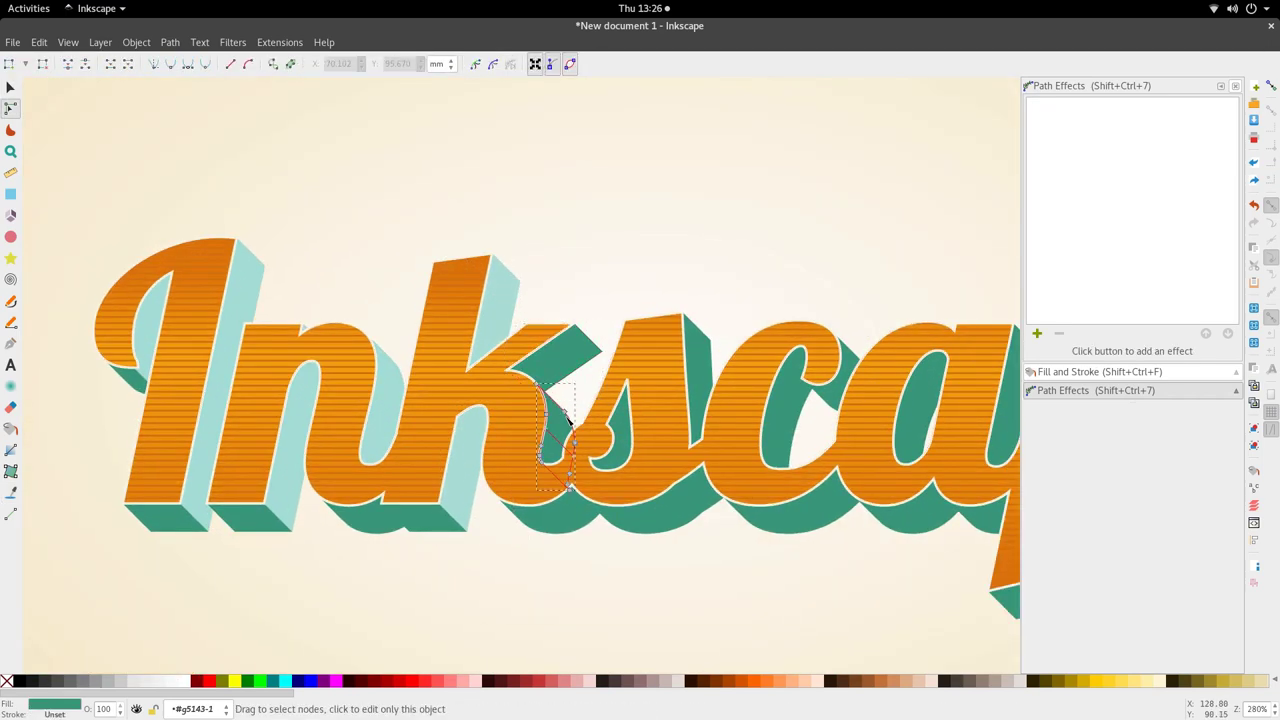
key("d")
left_click(486, 469)
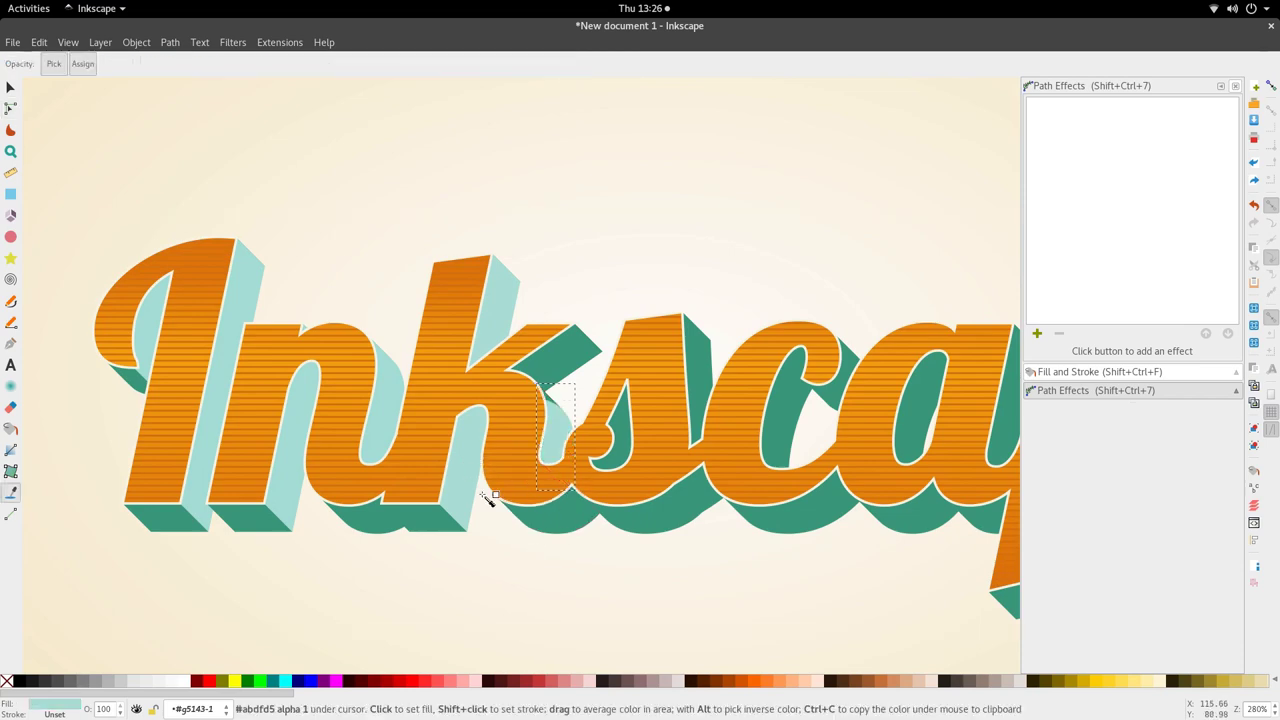
- Raise the side face of the k's lower leg above the dark wedge
key("s")
scroll(555, 408, "up", 2)
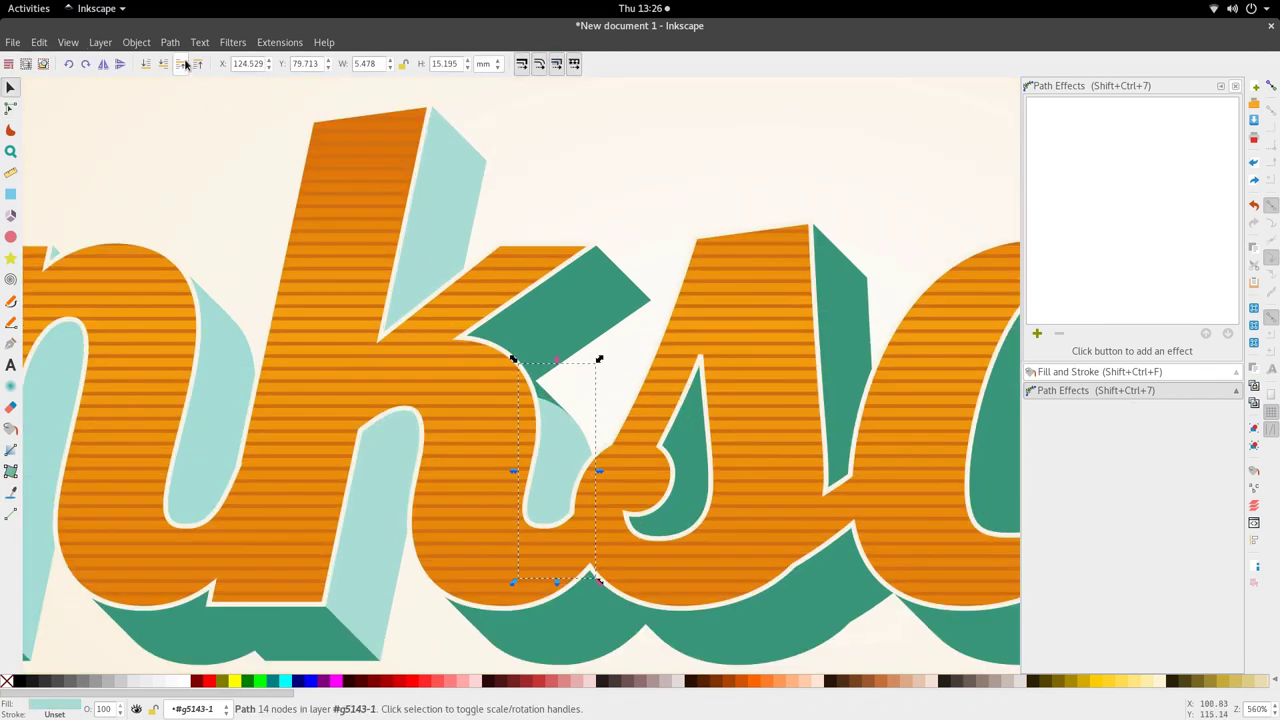
scroll(500, 308, "down", 3)
- Recolour the right side face of the s with the sampled light teal
scroll(637, 368, "up", 2)
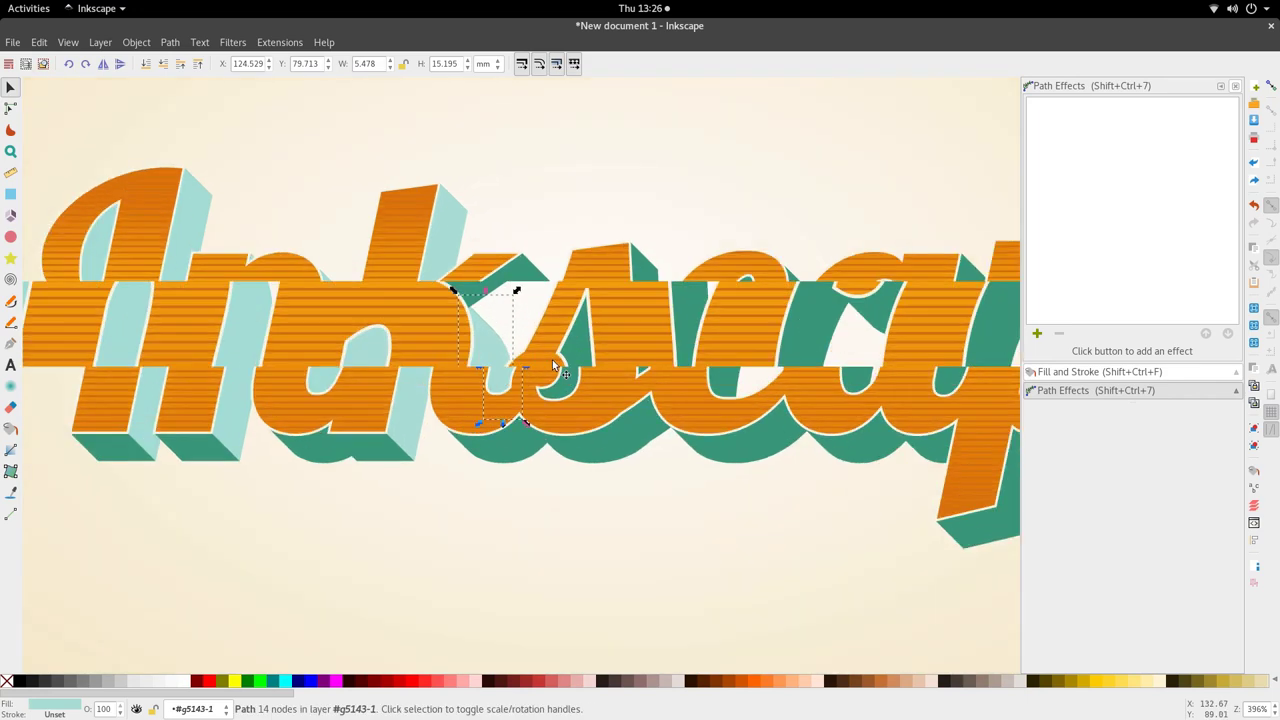
scroll(628, 329, "right", 2)
left_click(577, 246)
key("n")
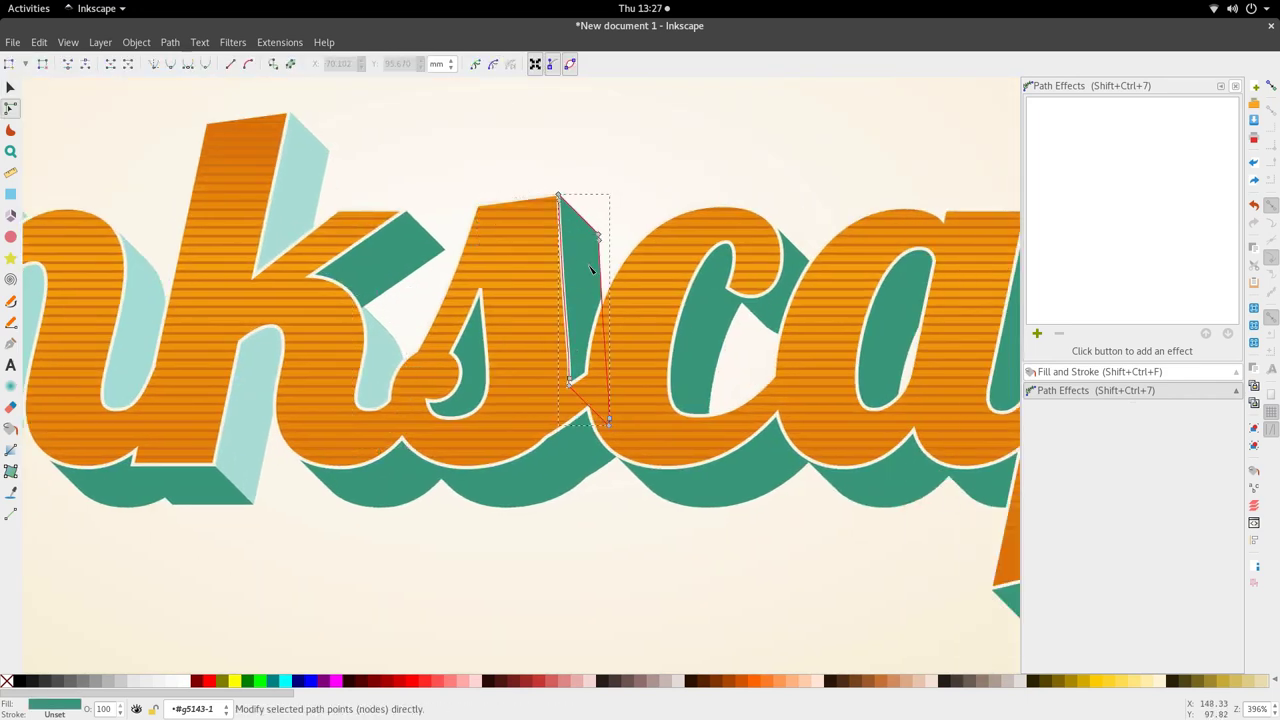
key("d")
left_click(403, 358)
- Reselect the right side face of the s and raise it in the stacking order
scroll(403, 358, "down", 3)
scroll(418, 310, "up", 3)
key("s")
double_click(419, 311)
key("s")
left_click(426, 349)
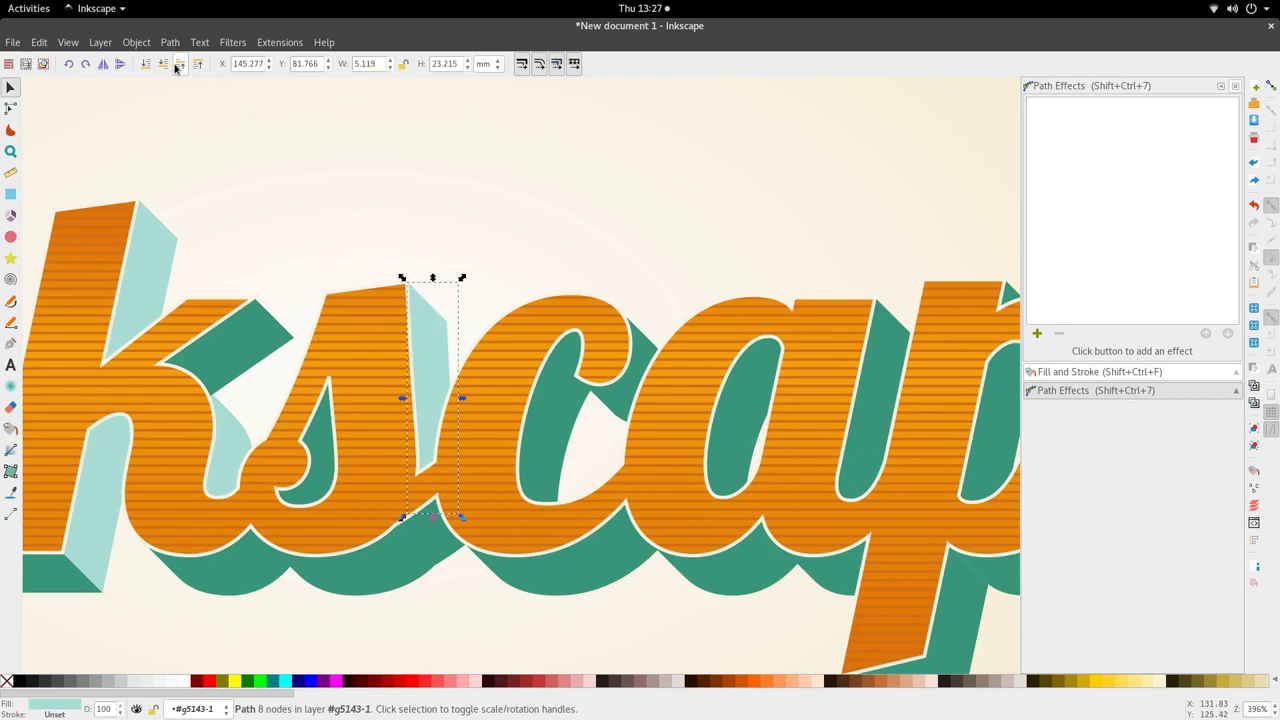
- Recolour the side face inside the c's opening light teal
scroll(418, 296, "down", 3)
scroll(443, 339, "up", 2)
double_click(493, 354)
key("s")
left_click(505, 282)
- Recolour the small dark piece at the top of the c's opening light teal
scroll(515, 285, "up", 4)
key("n")
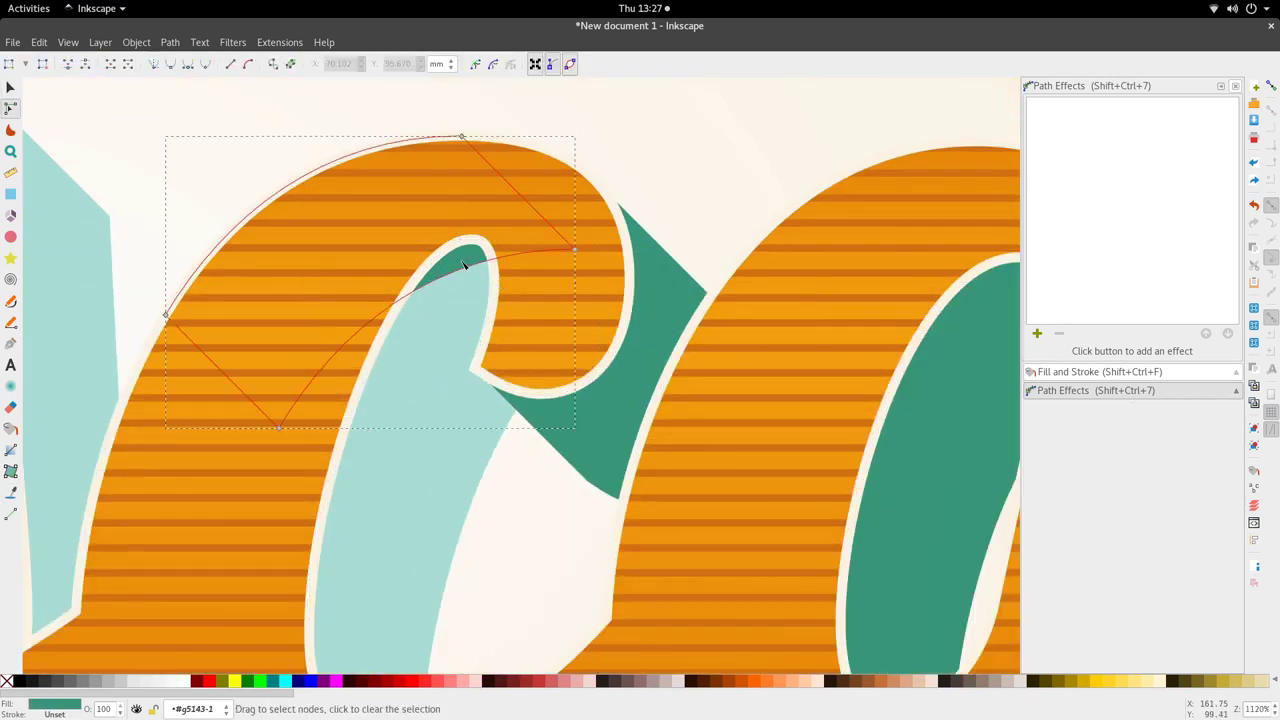
key("d")
scroll(540, 365, "down", 4)
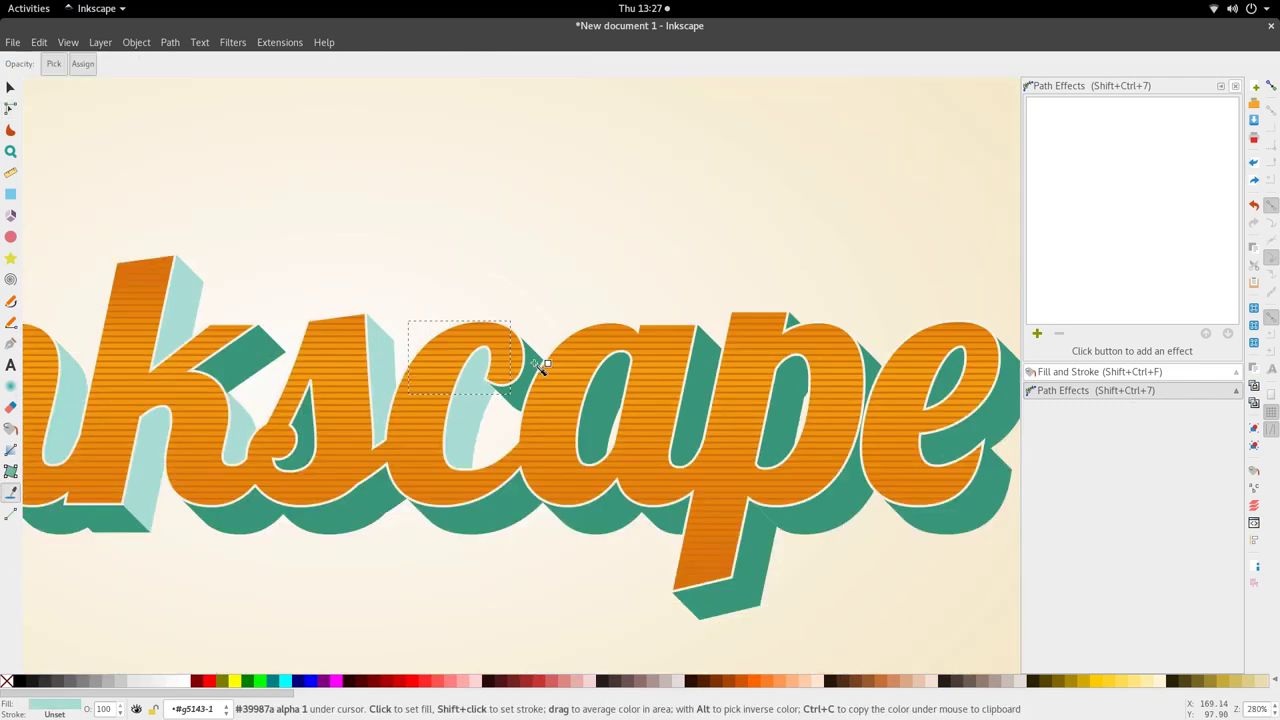
- Recolour the side faces inside the counters of the a and the p with the sampled light teal
scroll(540, 365, "down", 3)
scroll(540, 365, "up", 3)
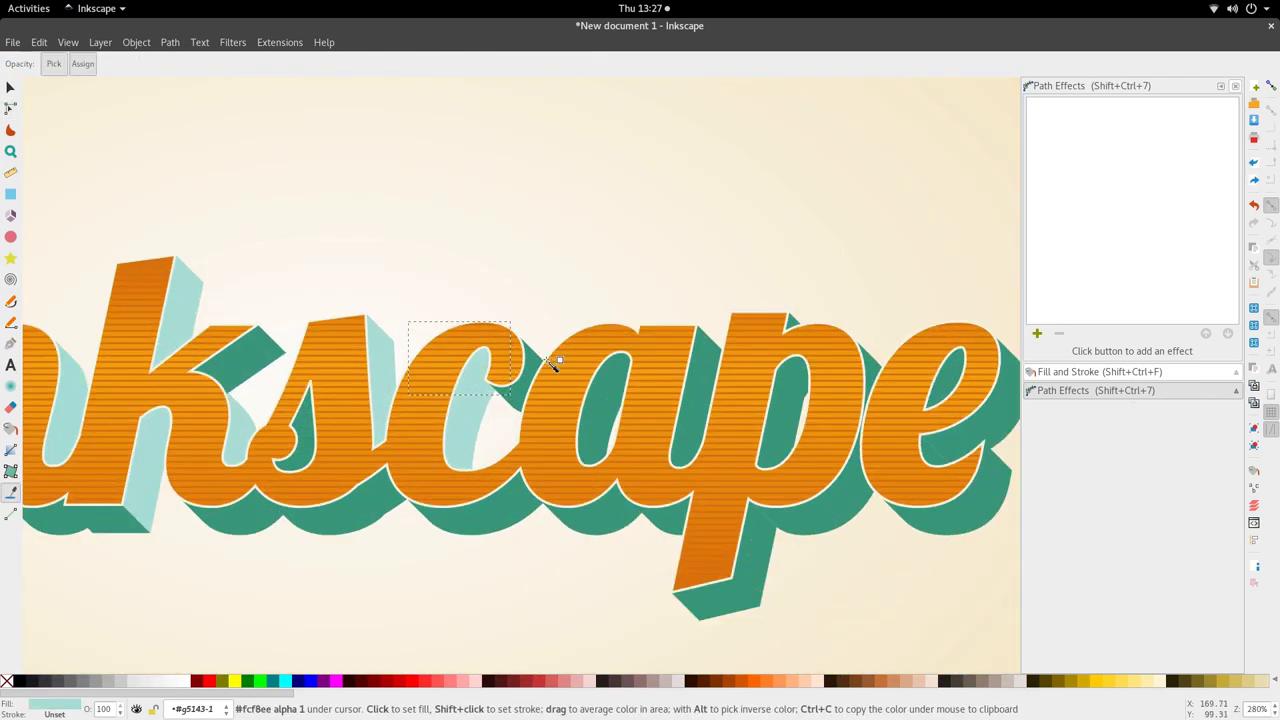
key("n")
left_click(603, 413)
key("d")
left_click(475, 423)
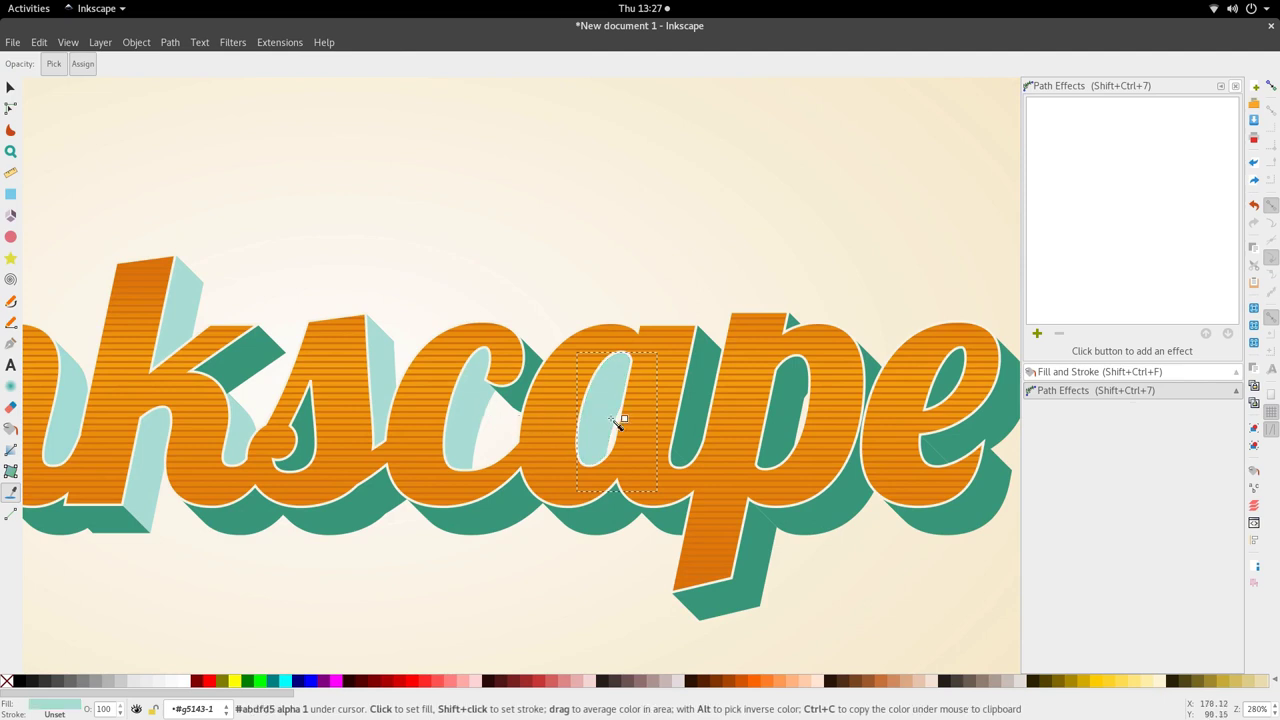
key("s")
key("d")
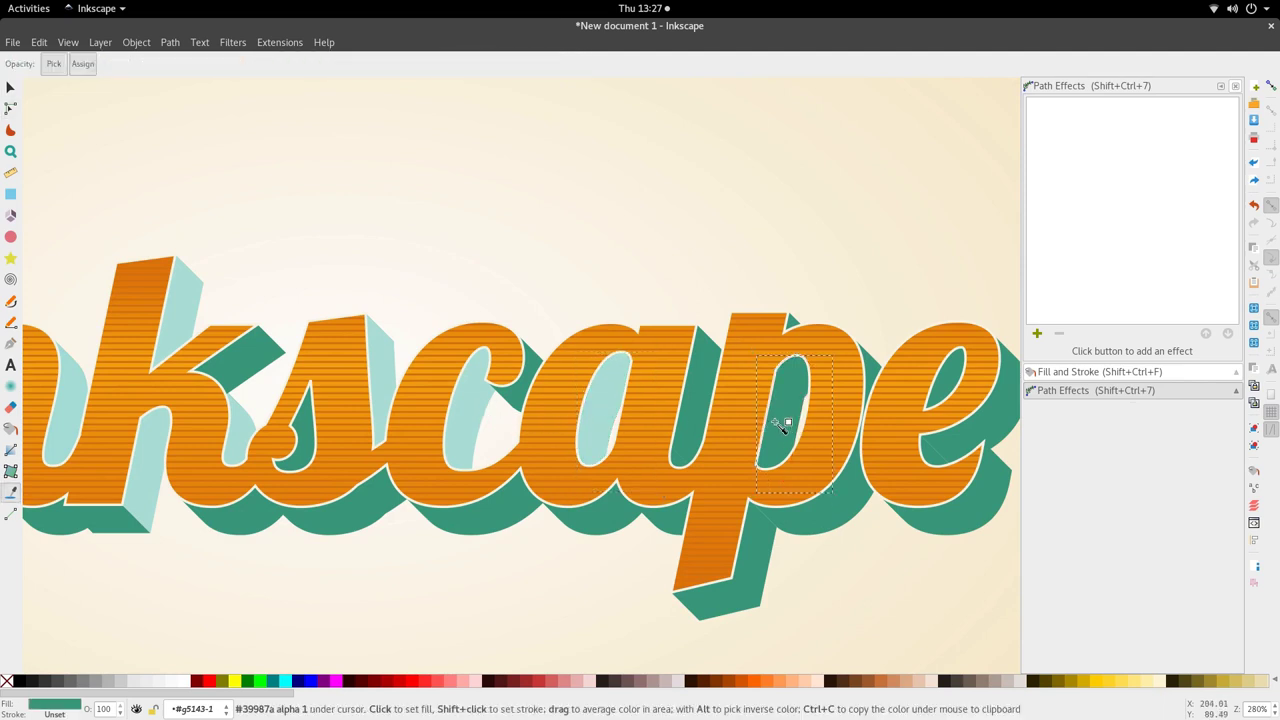
left_click(600, 423)
- Recolour the right side face of the a light teal and raise it above the dark corner piece
key("n")
left_click(700, 387)
key("d")
left_click(614, 409)
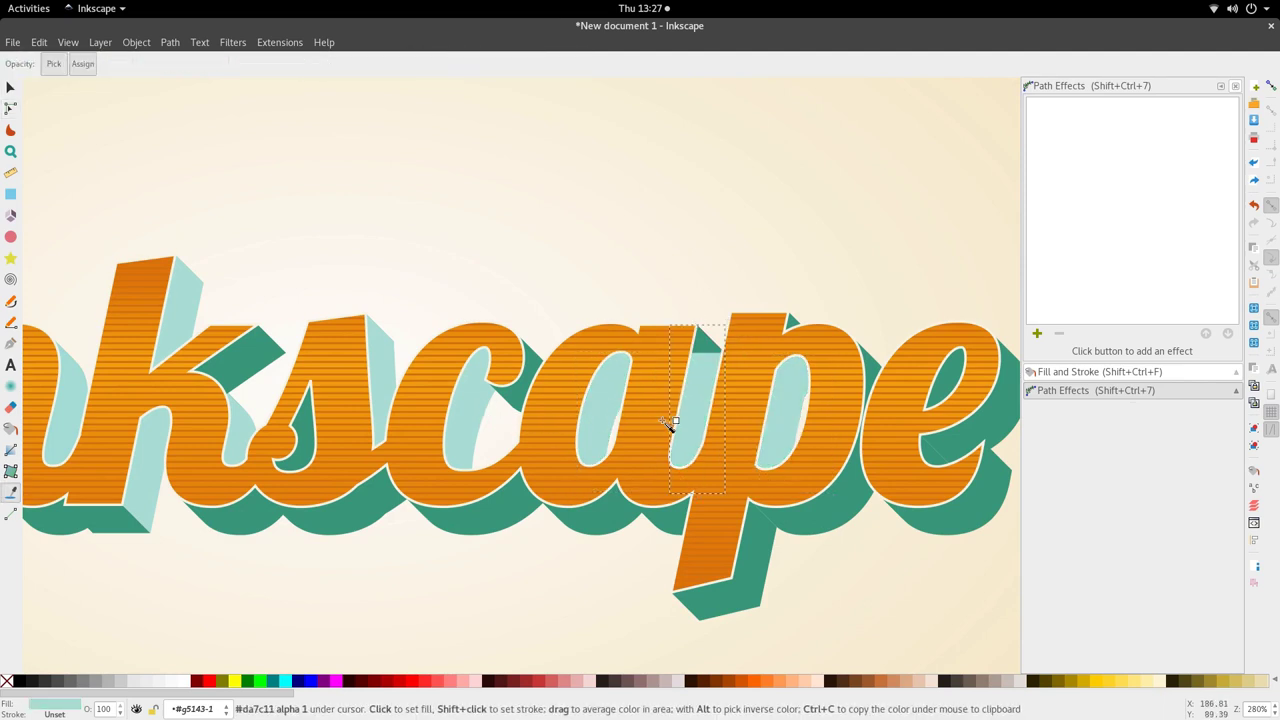
key("s")
left_click(178, 70)
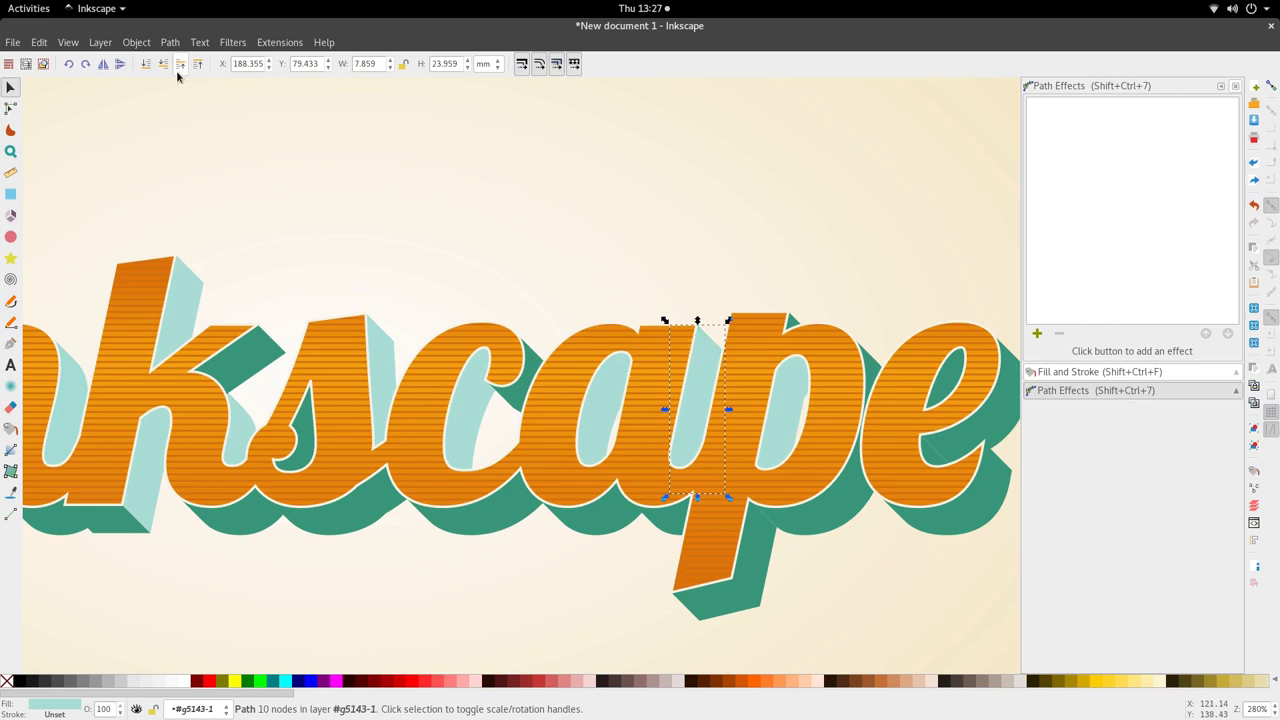
- Recolour the side face right of the p's bowl and the small notch piece at the p's top light teal
scroll(660, 371, "down", 1)
scroll(816, 425, "up", 1)
left_click(790, 493)
key("d")
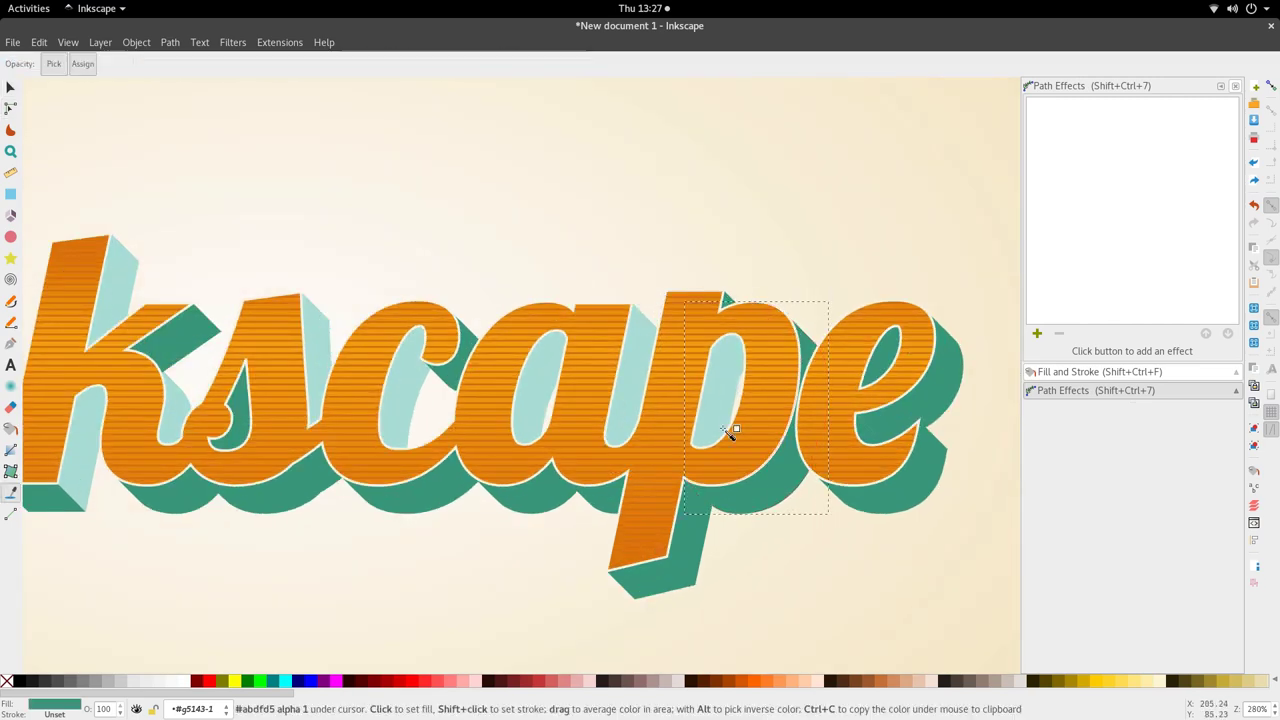
left_click(723, 423)
scroll(723, 423, "down", 3)
scroll(733, 363, "up", 6)
key("s")
left_click(616, 298)
key("d")
left_click(606, 457)
- Recolour the outer right side face of the e with the sampled light teal
scroll(606, 495, "down", 3)
key("s")
left_click(757, 515)
key("d")
left_click(614, 524)
scroll(770, 486, "up", 3)
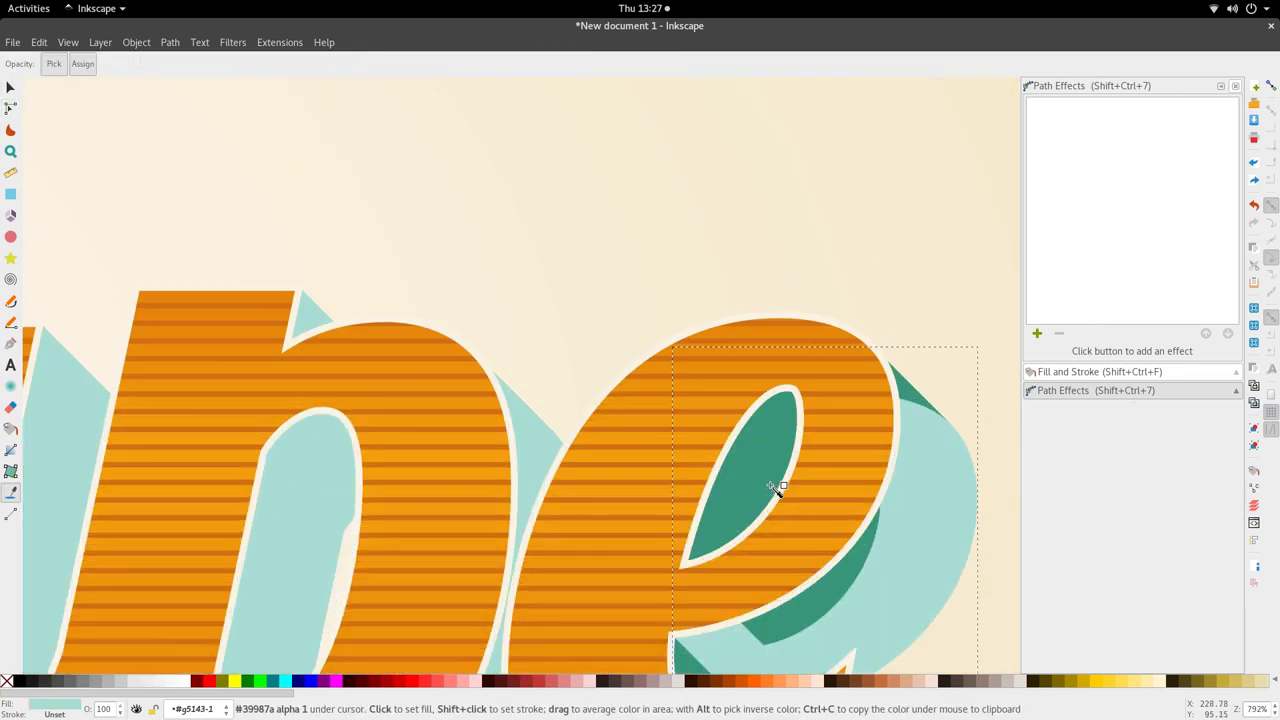
- Recolour the side face inside the e's counter and the crescent face under its bowl with the sampled light teal
key("s")
double_click(766, 473)
key("d")
left_click(928, 530)
key("s")
key("d")
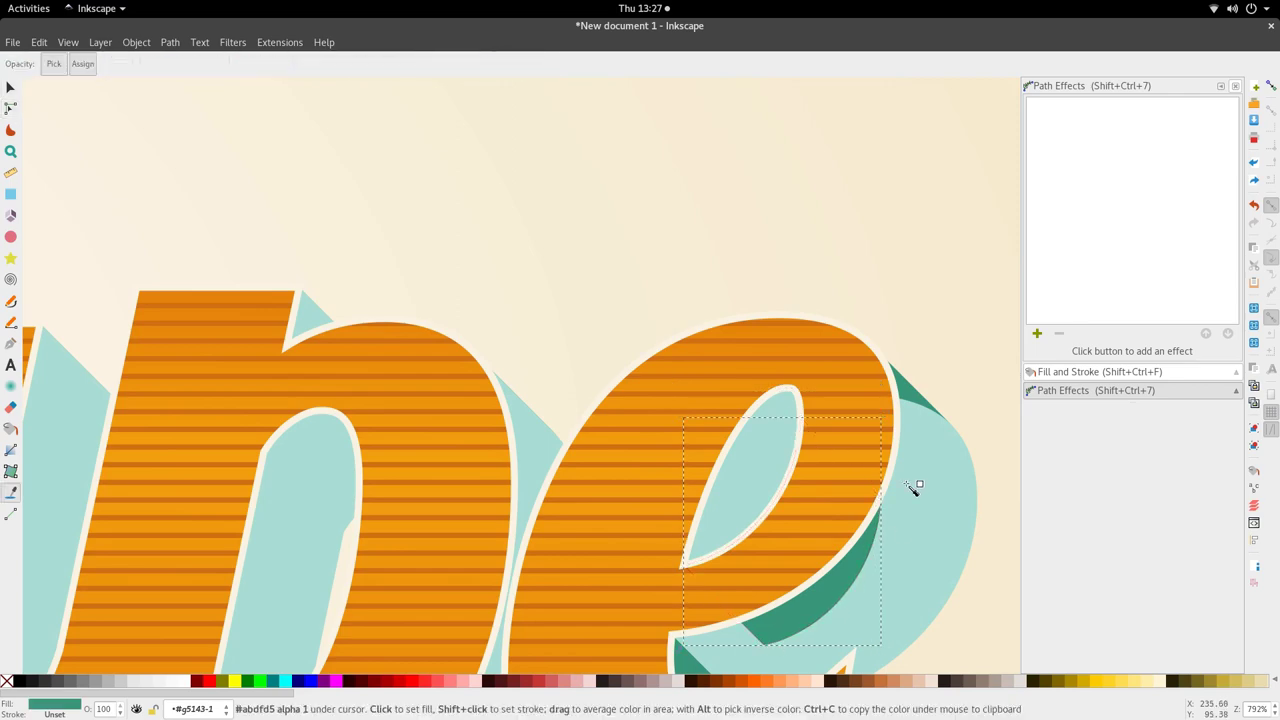
left_click(915, 490)
- Recolour the small corner piece beside the e's upper curve and the face inside its lower opening light teal
key("s")
left_click(907, 388)
key("d")
left_click(929, 467)
scroll(745, 466, "down", 3)
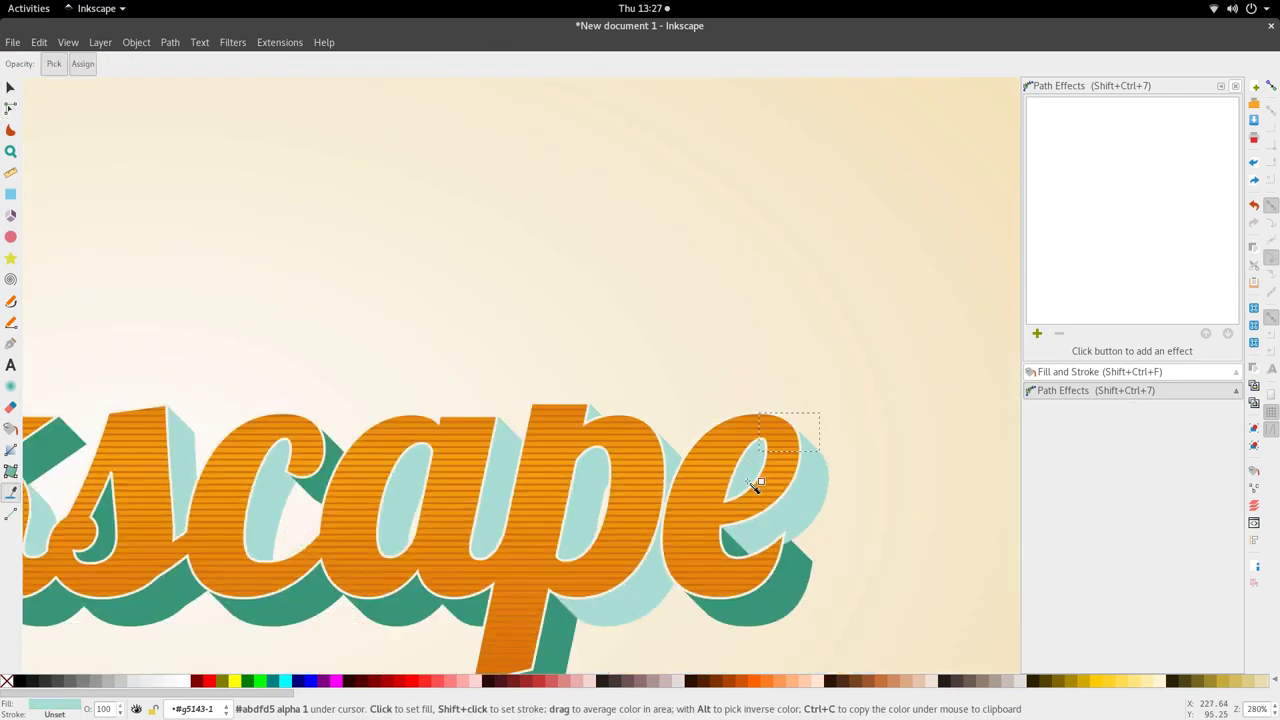
scroll(745, 541, "up", 2)
key("s")
double_click(723, 553)
key("d")
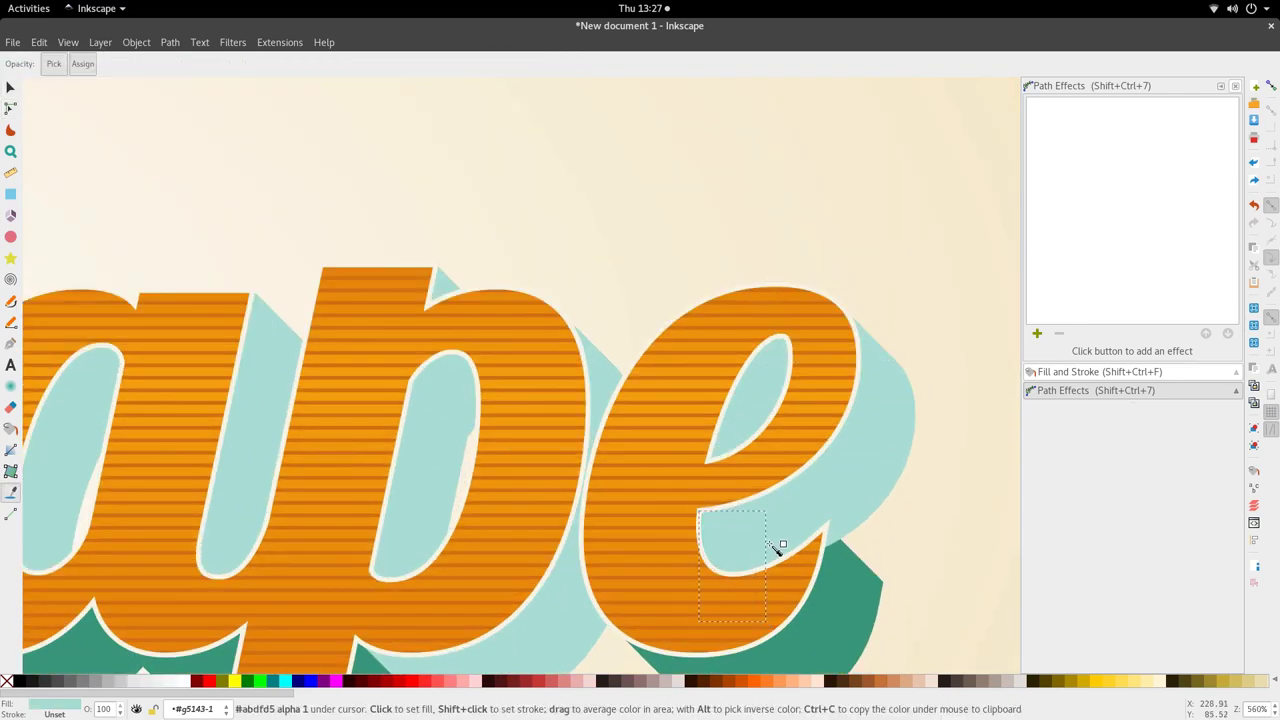
left_click(777, 549)
scroll(777, 549, "down", 4)
scroll(806, 595, "left", 3)
scroll(800, 593, "left", 1)
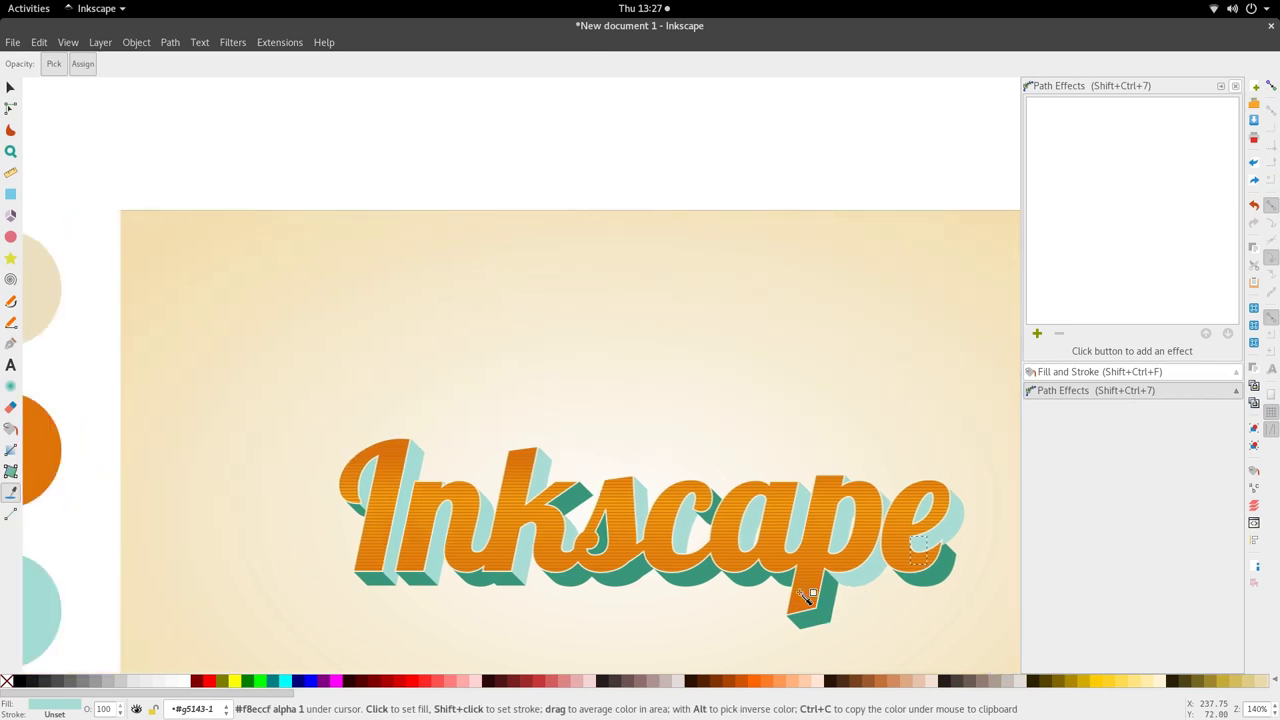
scroll(802, 594, "down", 1)
- Apply a linear gradient to the p's bowl side face, running from light teal down to the sampled dark green
scroll(829, 585, "up", 3)
key("n")
left_click(845, 583)
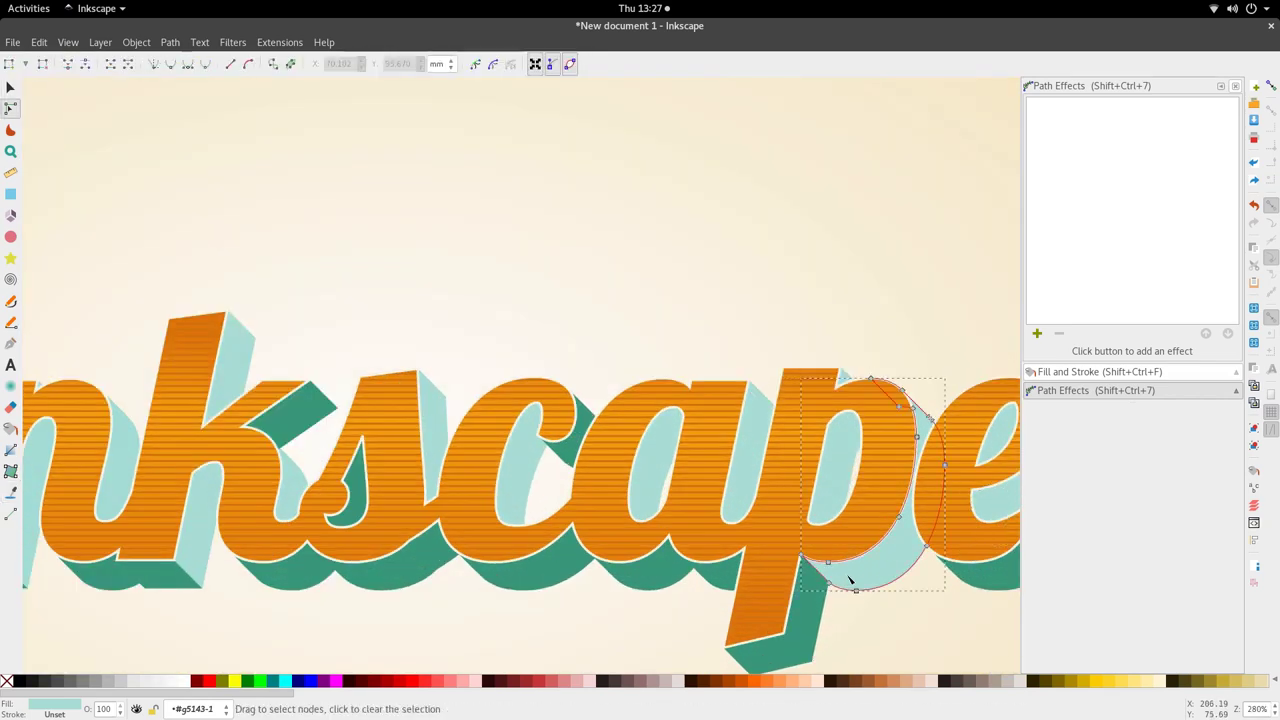
scroll(643, 571, "down", 2)
scroll(604, 541, "down", 2)
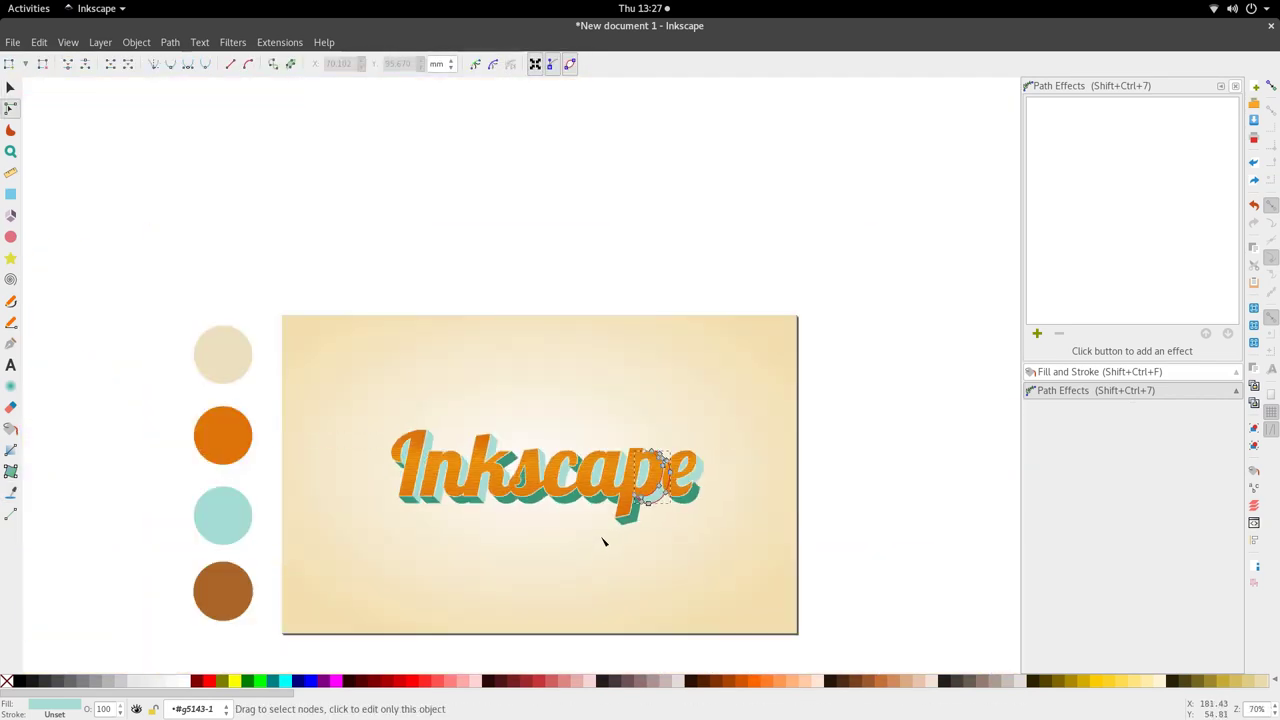
scroll(602, 541, "up", 2)
scroll(712, 471, "up", 2)
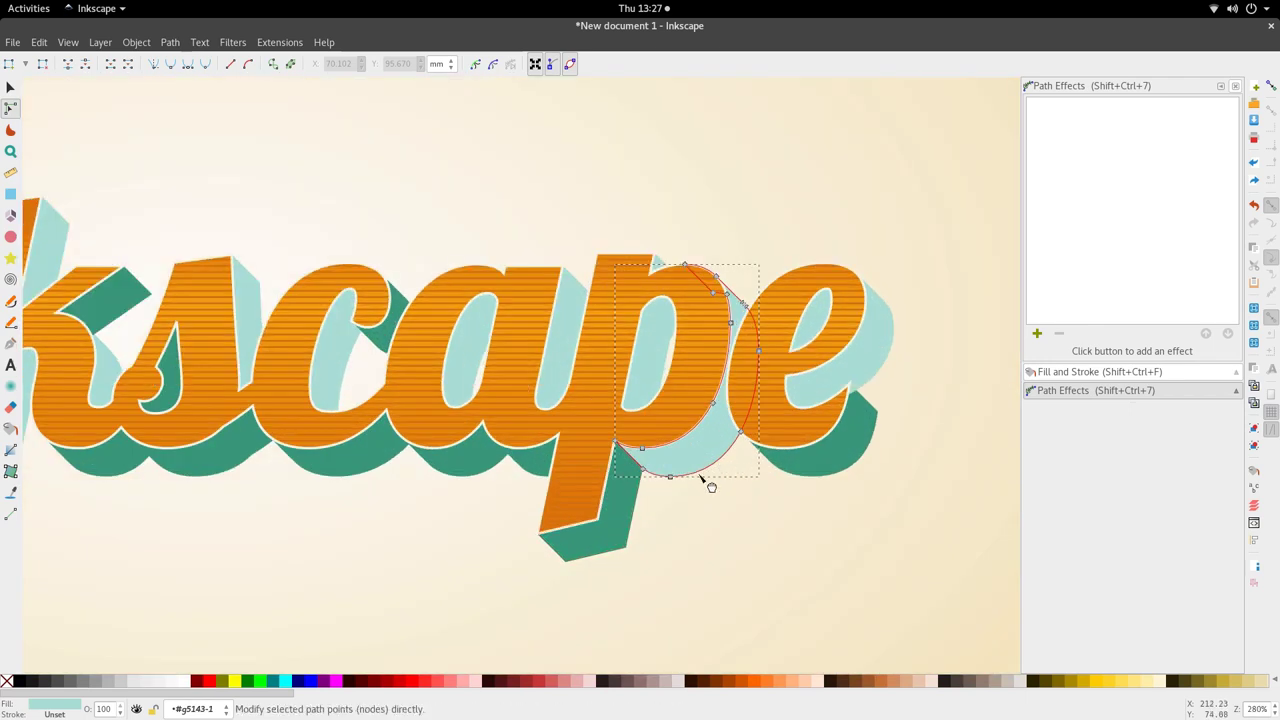
key("g")
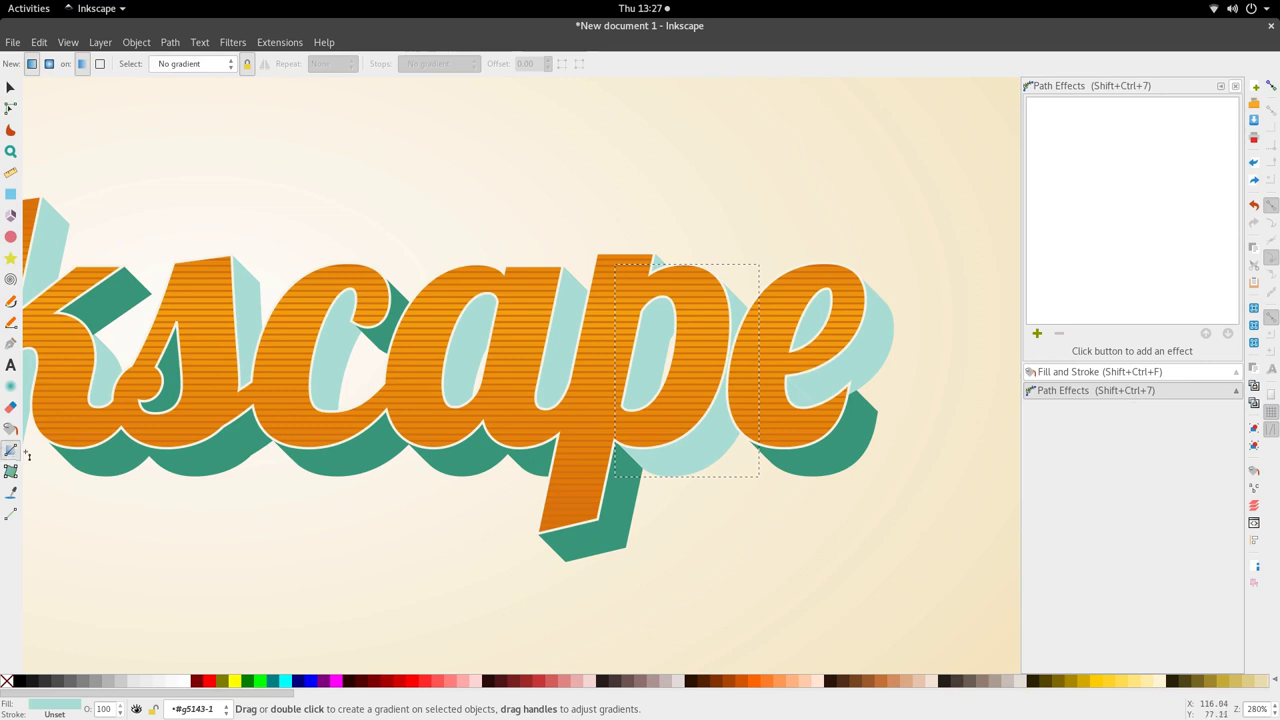
left_click_drag(712, 429, 679, 468)
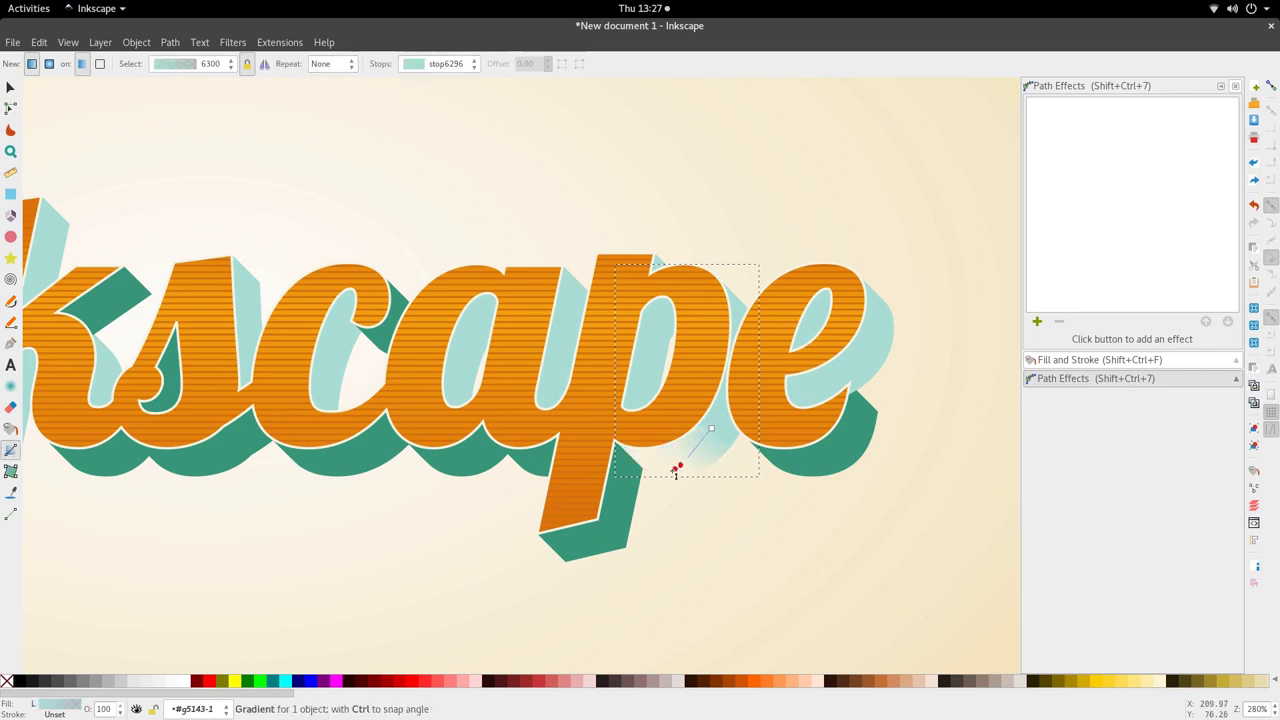
key("d")
left_click(624, 514)
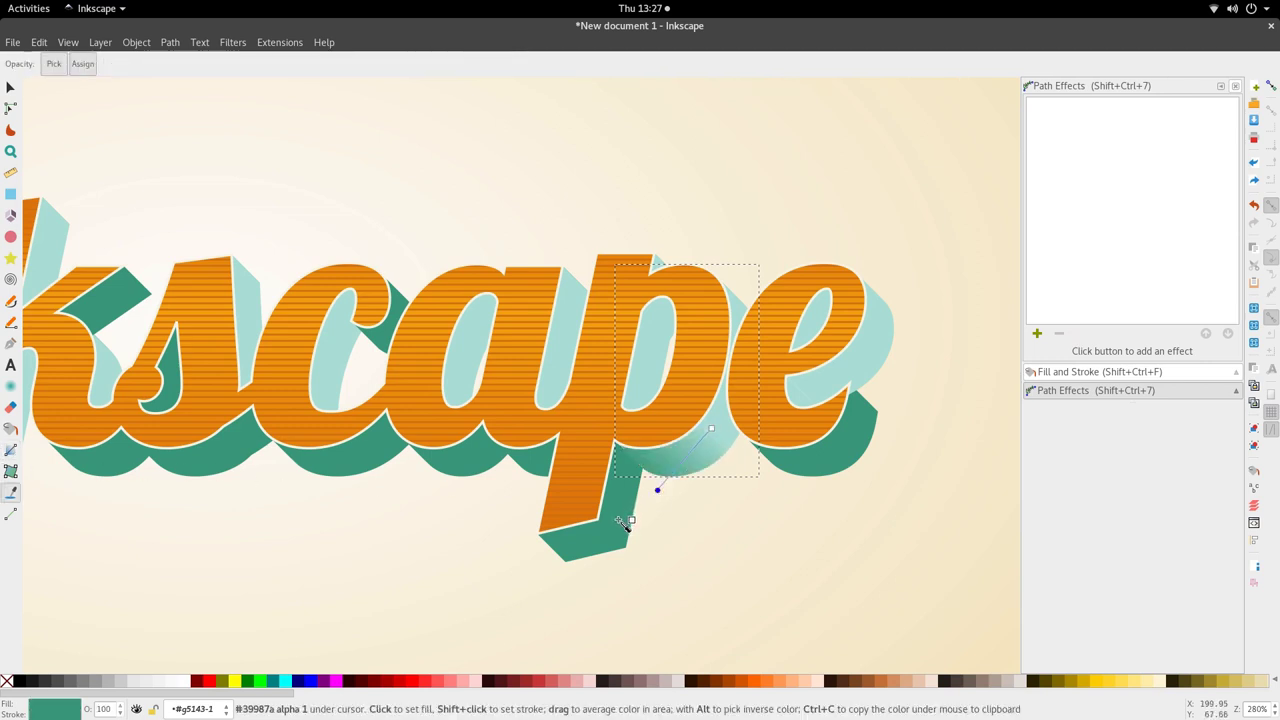
scroll(680, 505, "down", 2)
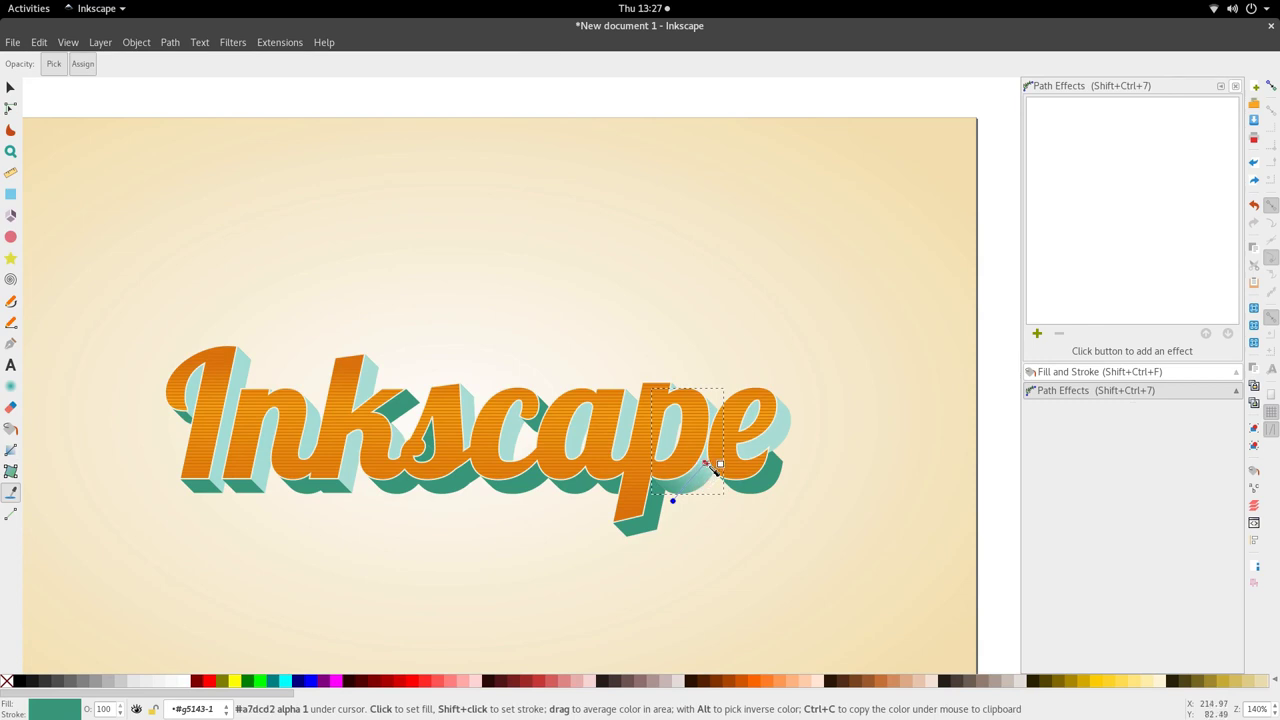
- Raise the e's bottom side face and give it a linear gradient from dark green to the sampled light teal
key("s")
scroll(786, 503, "up", 2)
key("n")
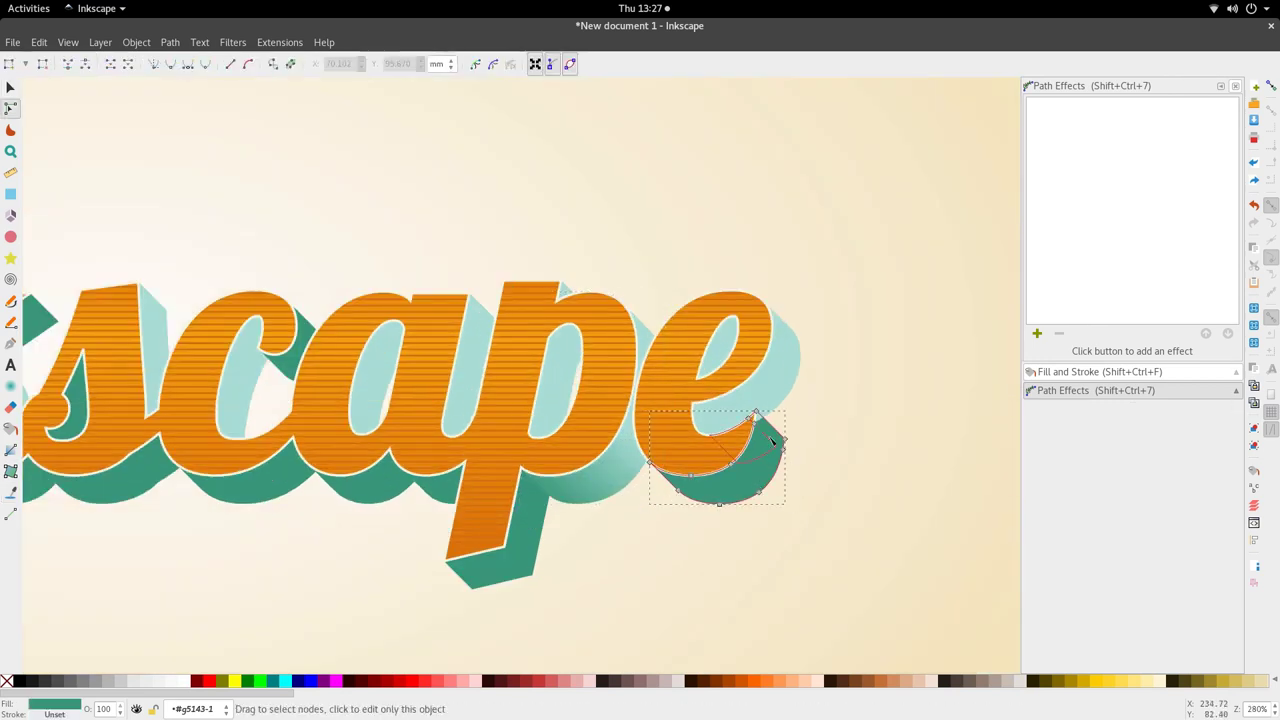
key("s")
scroll(770, 440, "up", 1)
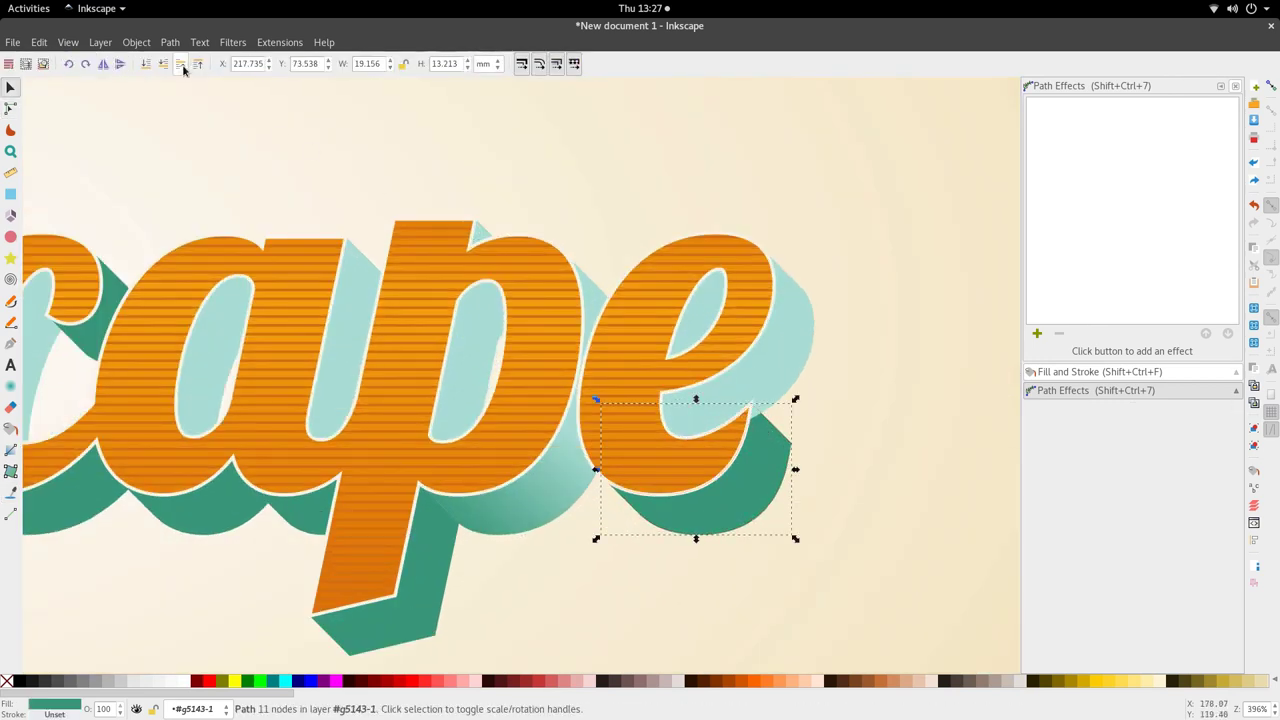
scroll(541, 478, "down", 2)
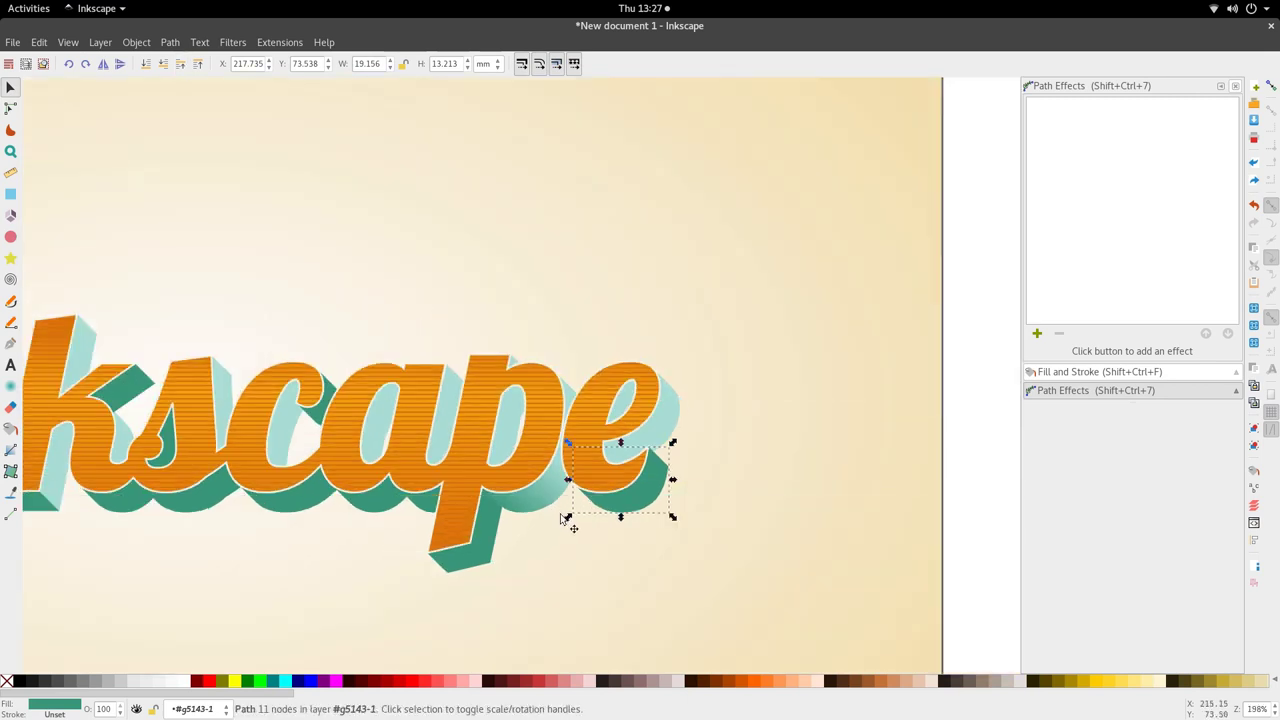
key("g")
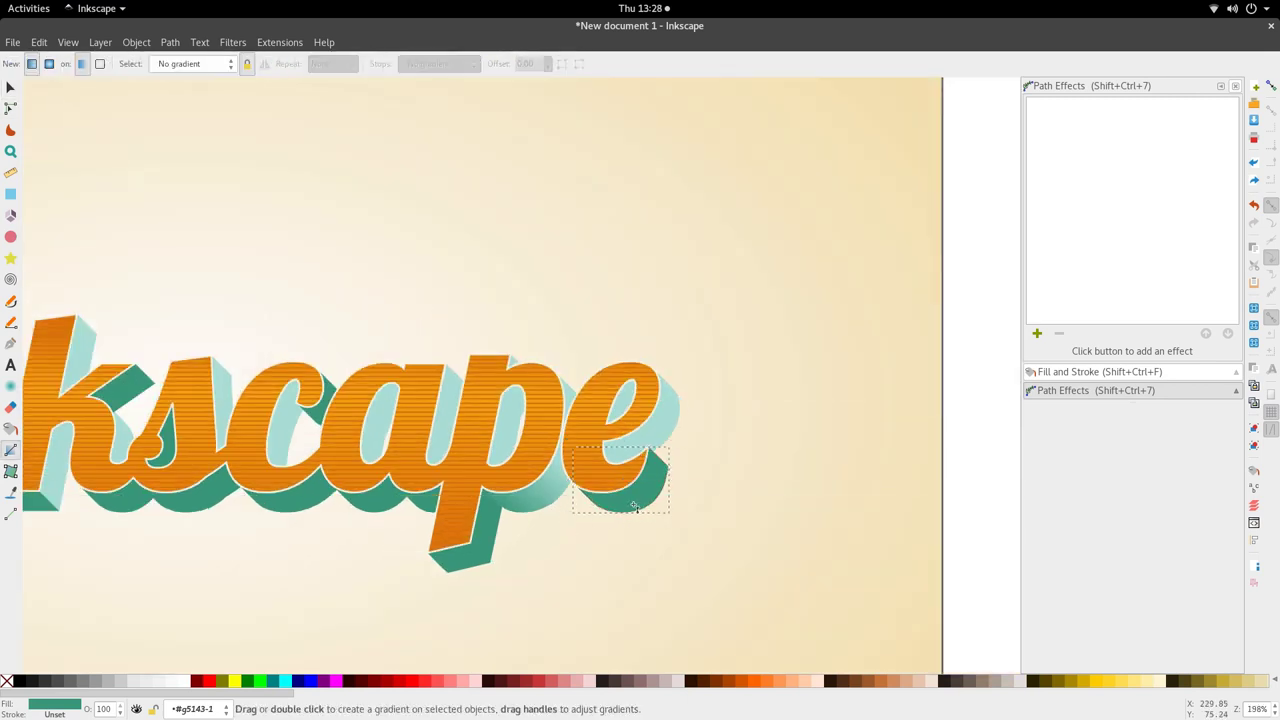
left_click_drag(633, 505, 651, 495)
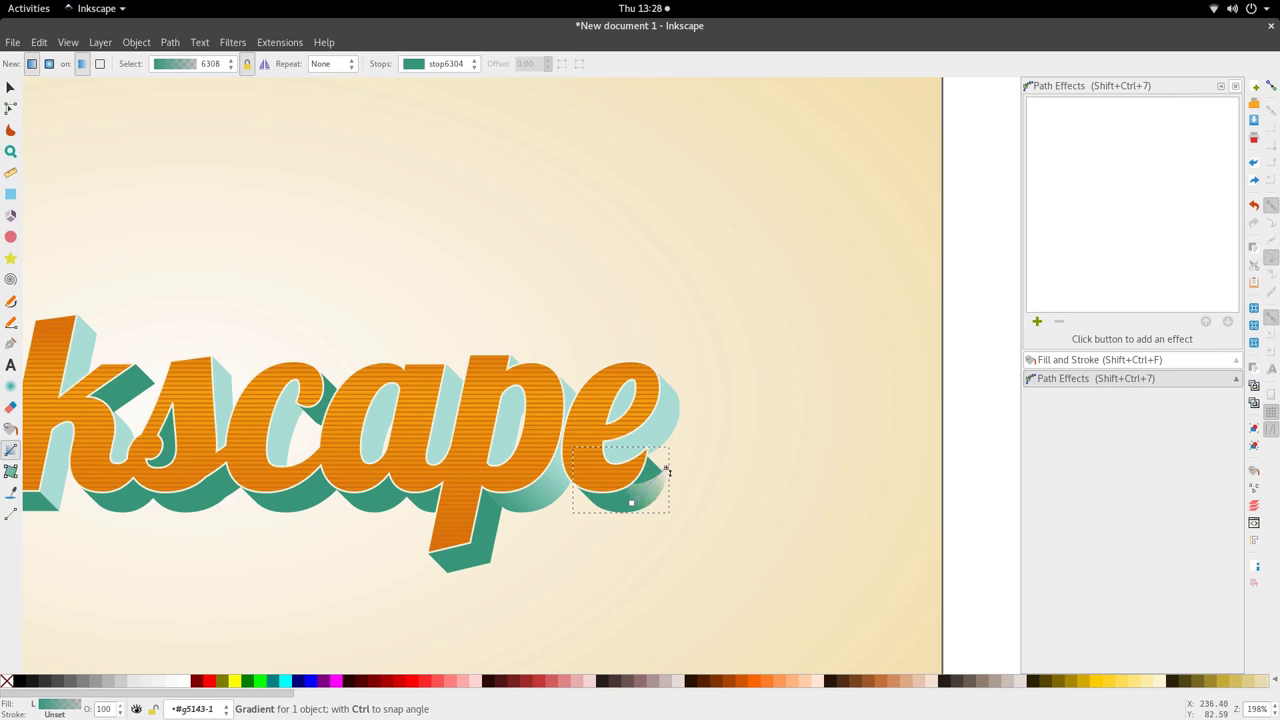
key("d")
left_click(673, 407)
key("s")
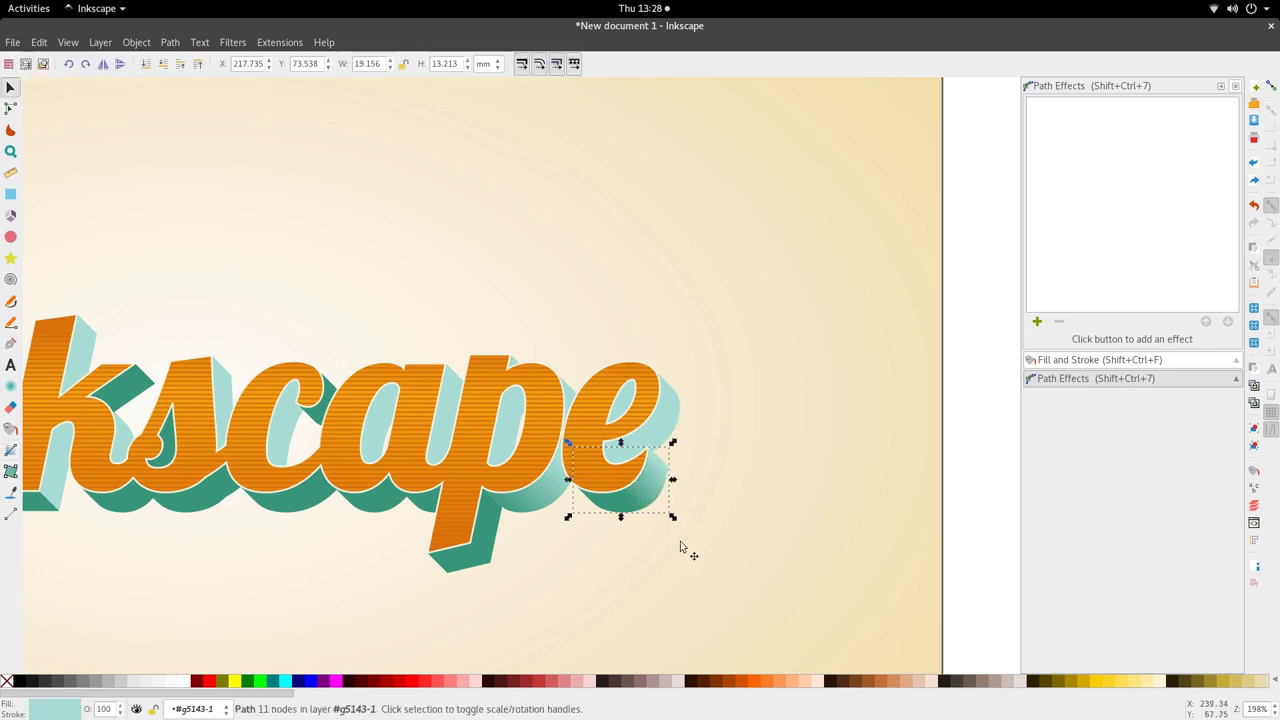
- Give the curved bottom face under the a a linear gradient from dark green to the sampled light teal
scroll(557, 557, "down", 2)
scroll(502, 541, "up", 1)
left_click(545, 516, "ctrl")
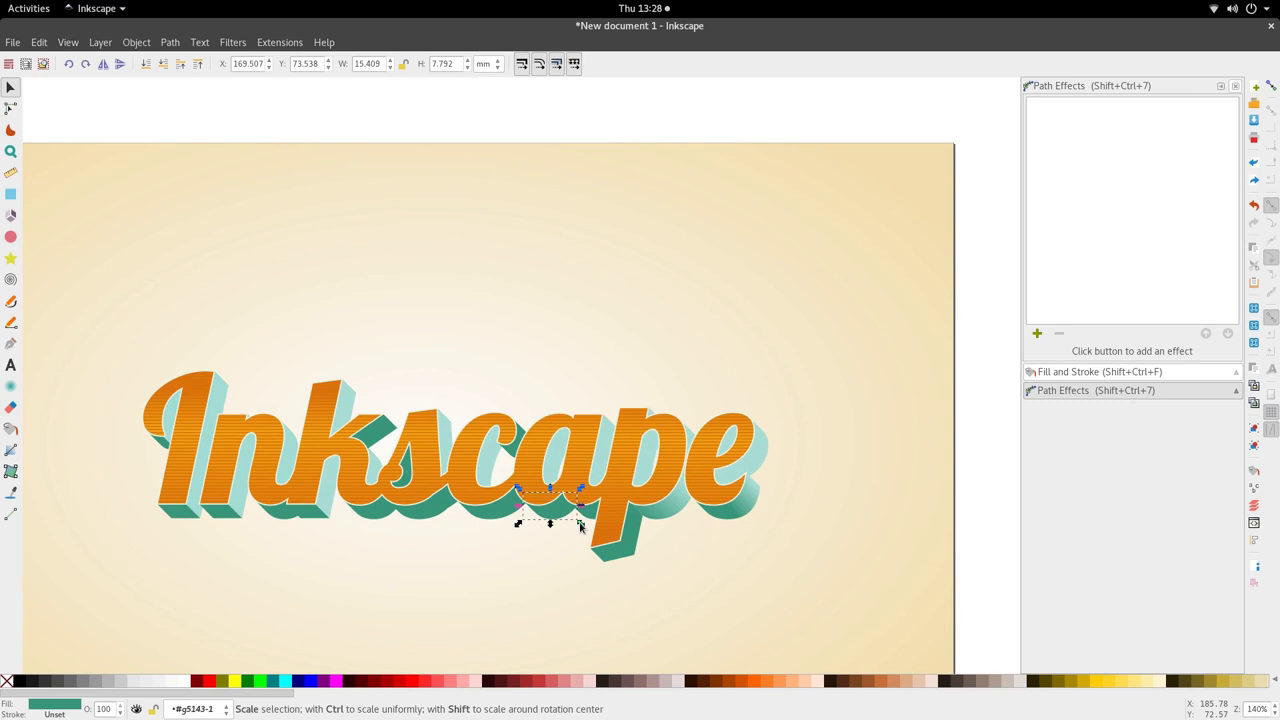
key("n")
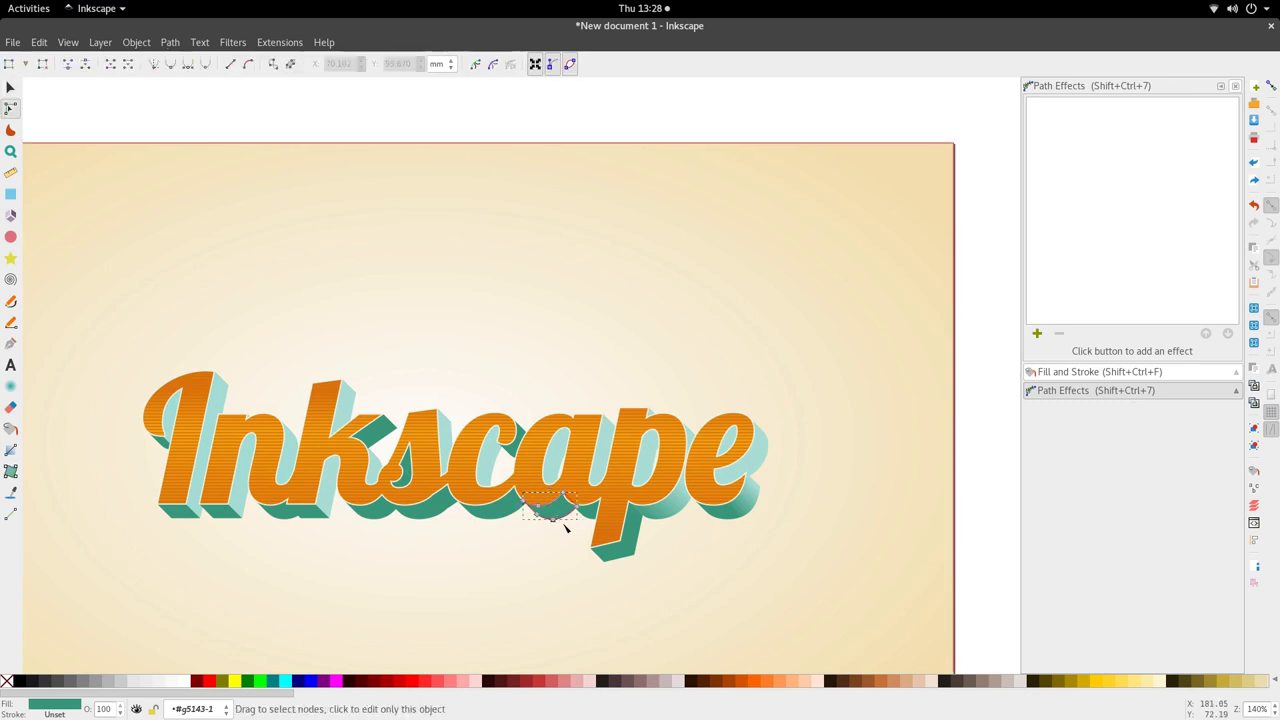
key("g")
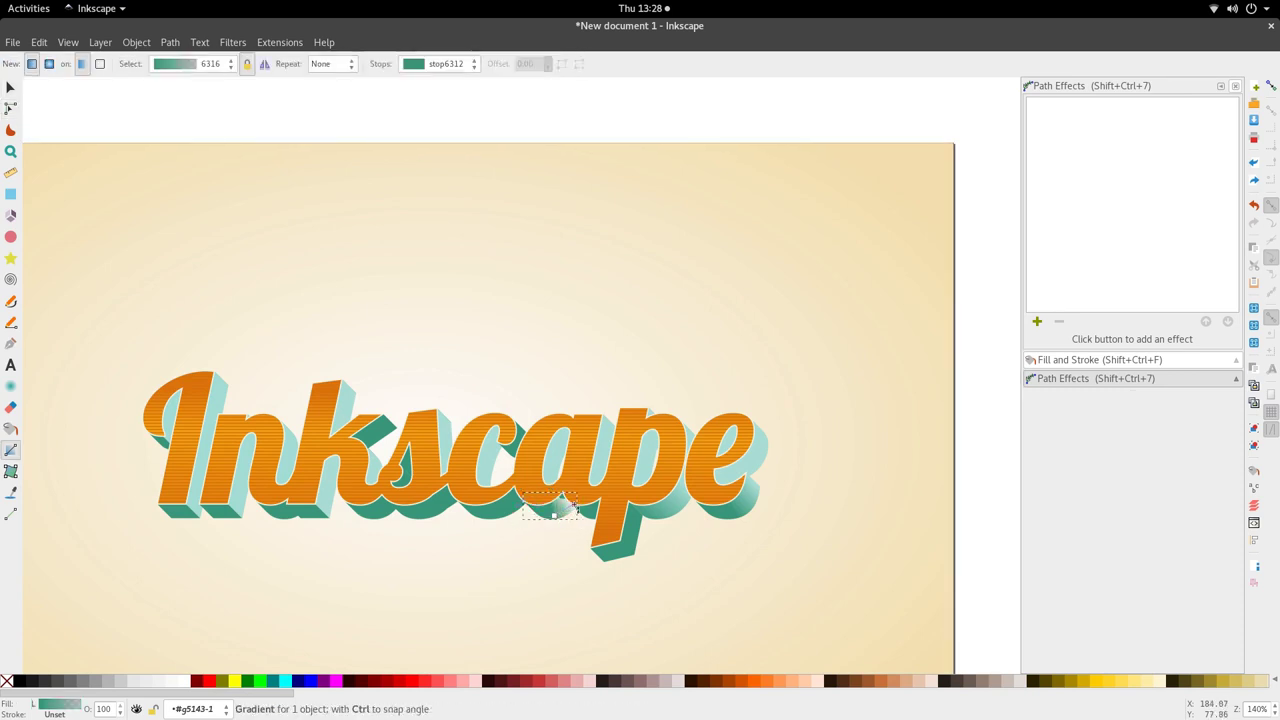
key("d")
left_click(572, 503)
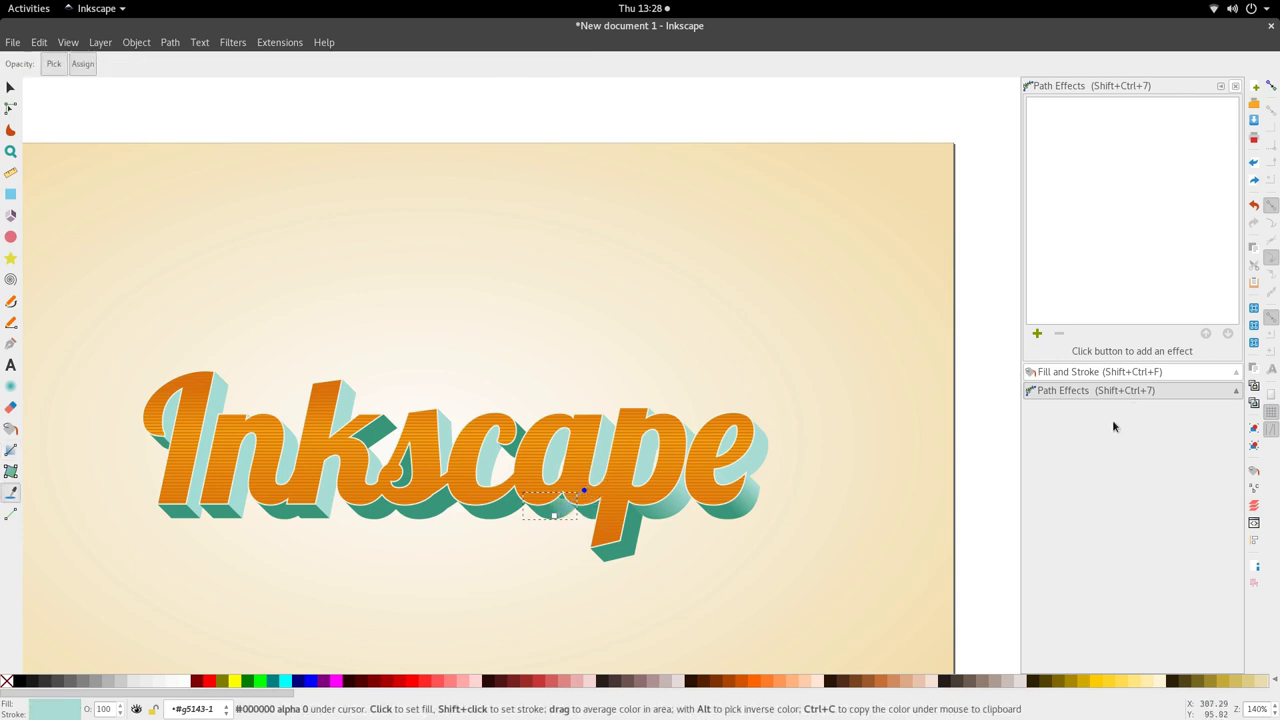
- Give the c's bottom face a linear gradient from dark green to a sampled lighter teal and raise it one level
scroll(502, 503, "up", 2)
key("n")
left_click(497, 528)
key("d")
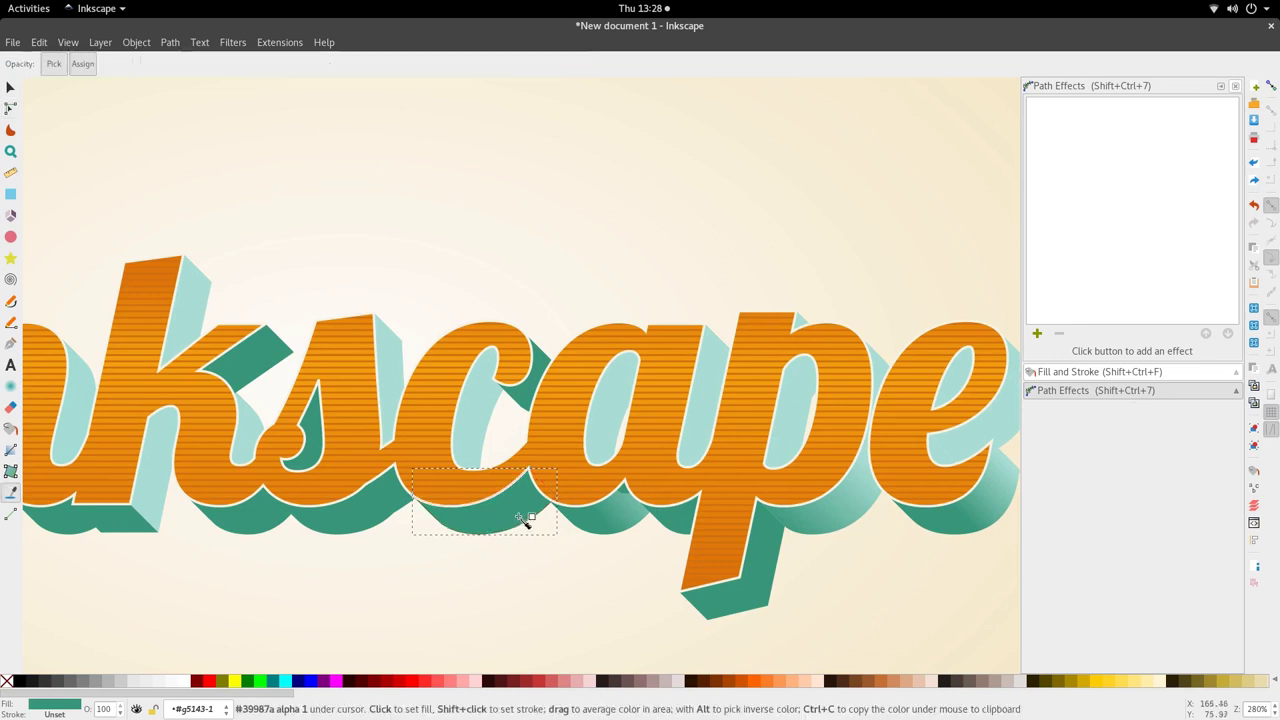
left_click(630, 516)
key("ctrl+z")
key("g")
left_click_drag(483, 524, 536, 494)
key("d")
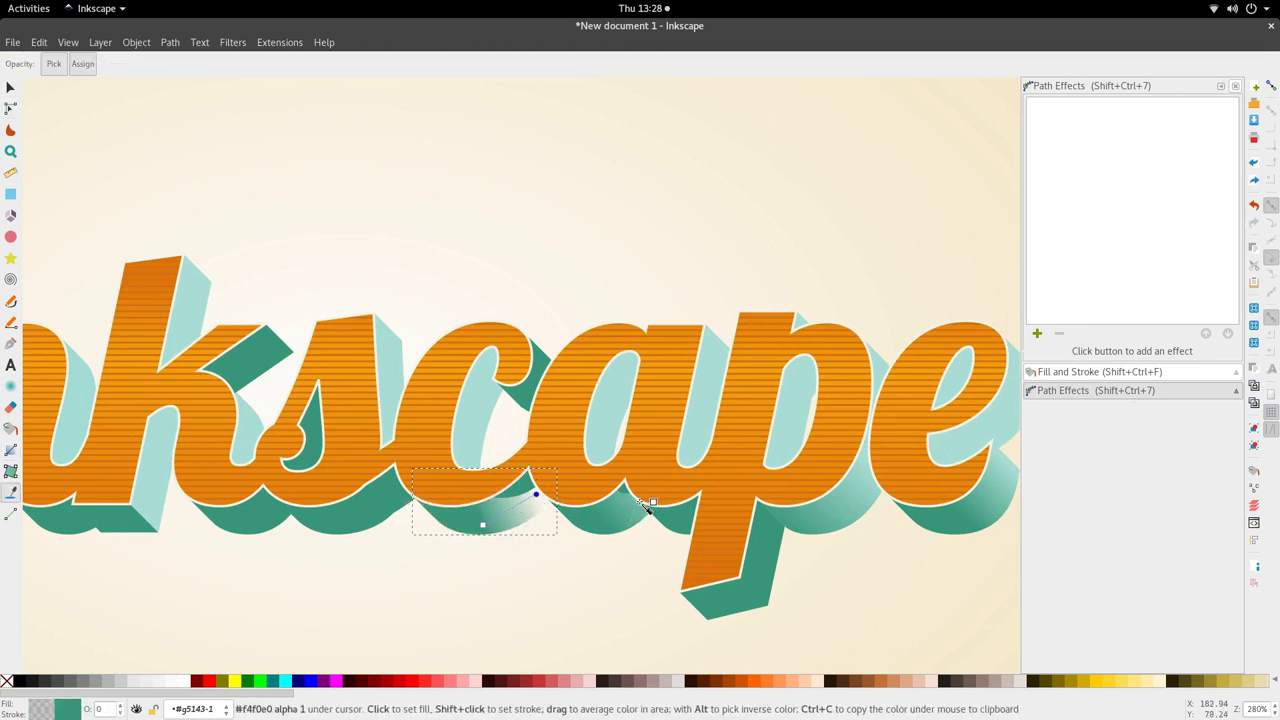
key("s")
scroll(527, 540, "up", 1)
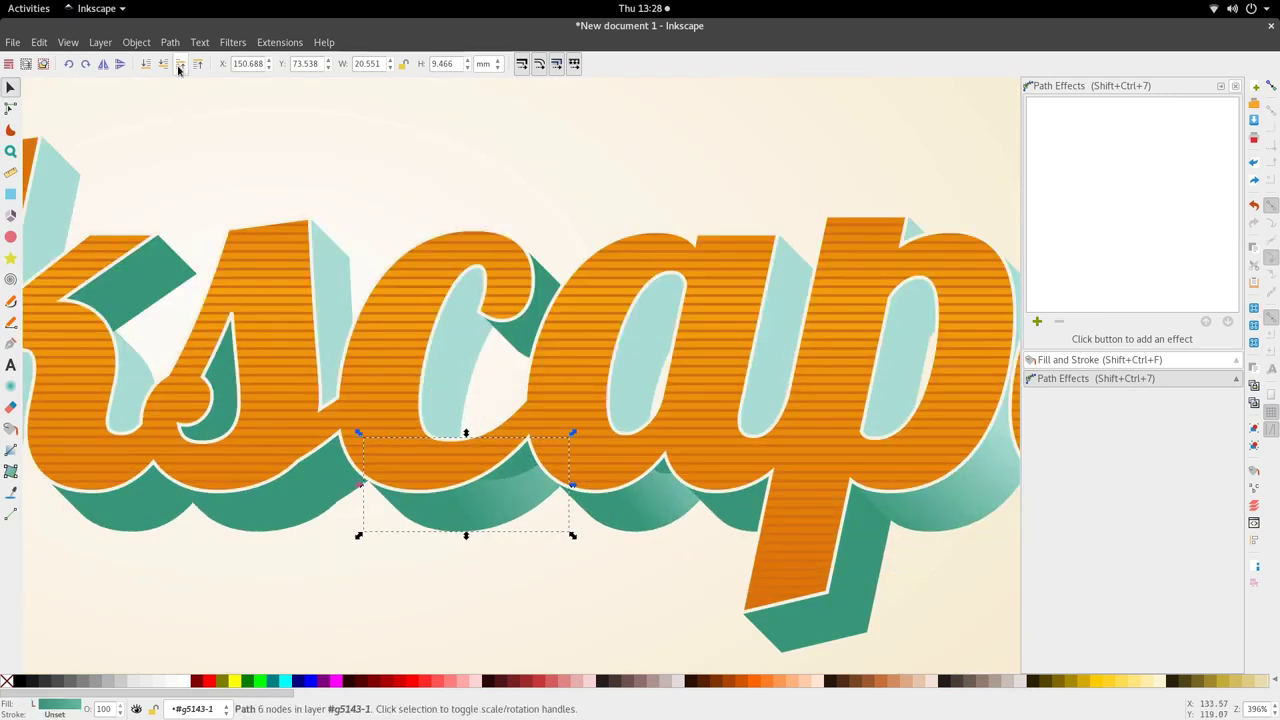
- Raise the gradient-filled bottom face under the a above the overlapping dark green piece
scroll(730, 418, "down", 3)
scroll(699, 448, "up", 2)
double_click(709, 457)
key("s")
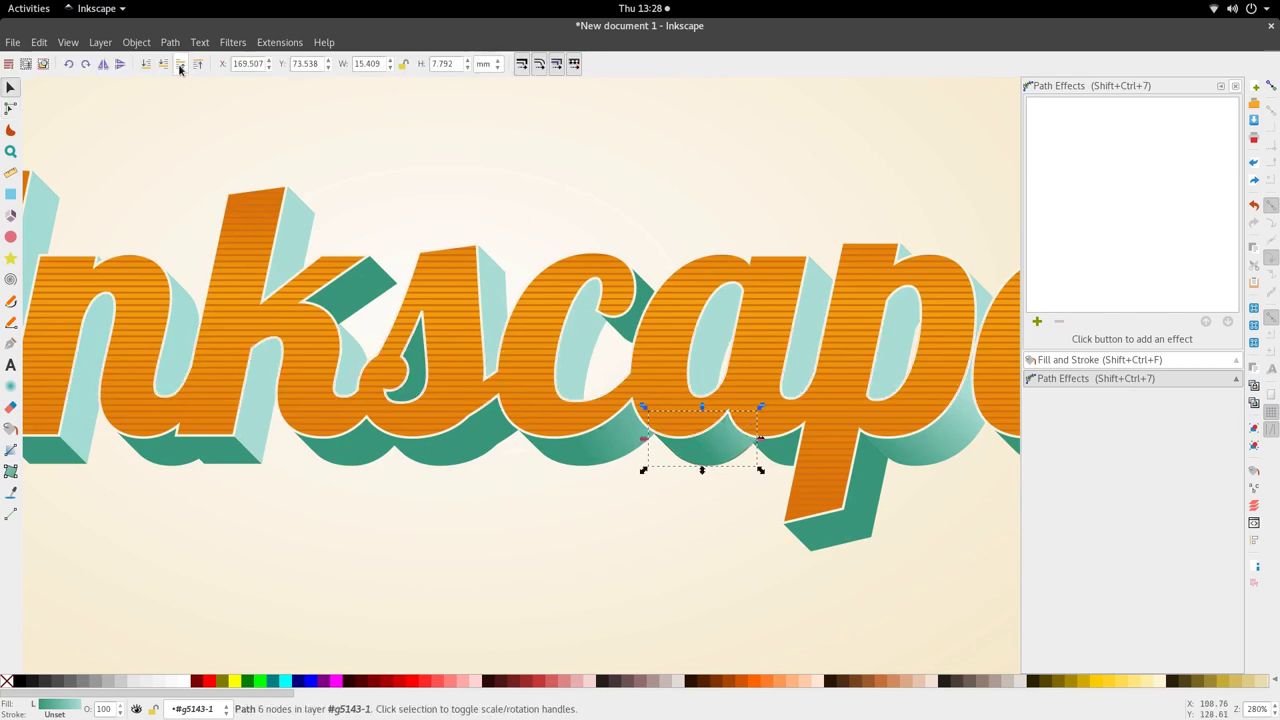
scroll(700, 410, "down", 3)
- Apply a linear gradient to the s's bottom face, from dark green to a sampled medium teal towards the c
scroll(690, 420, "up", 3)
left_click(801, 429)
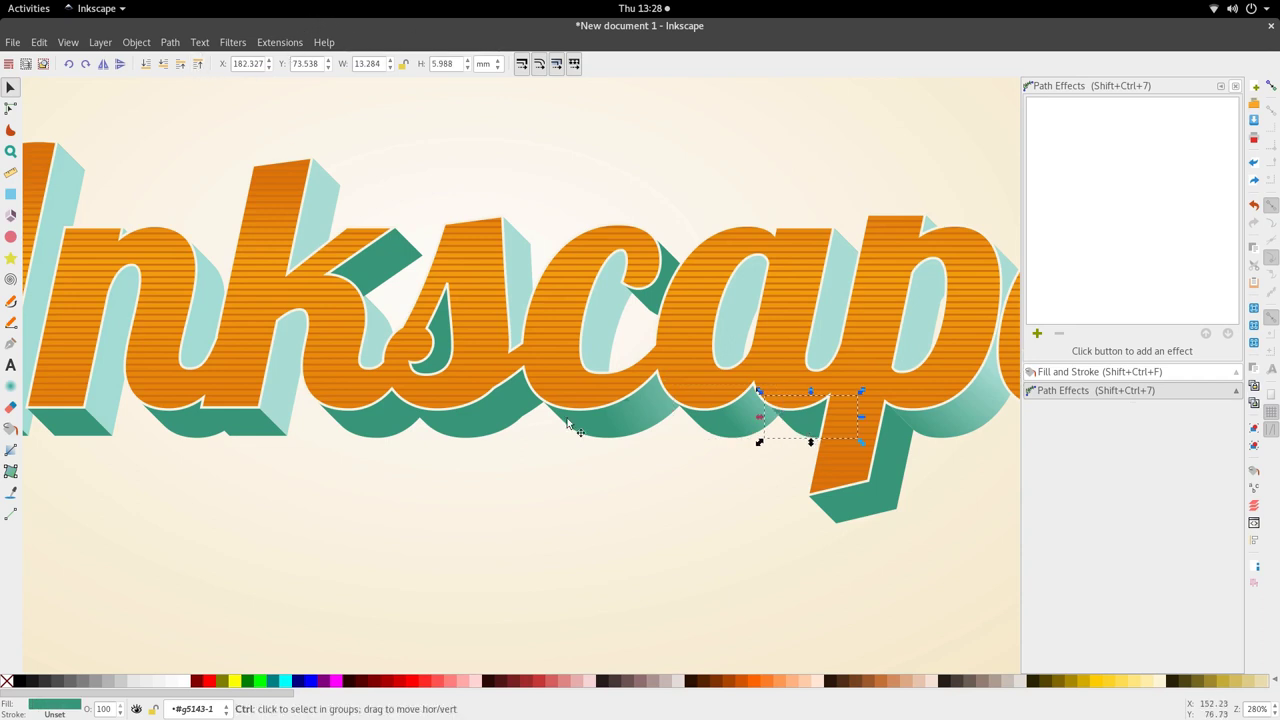
key("5")
scroll(540, 430, "up", 4)
left_click(535, 428)
key("n")
key("g")
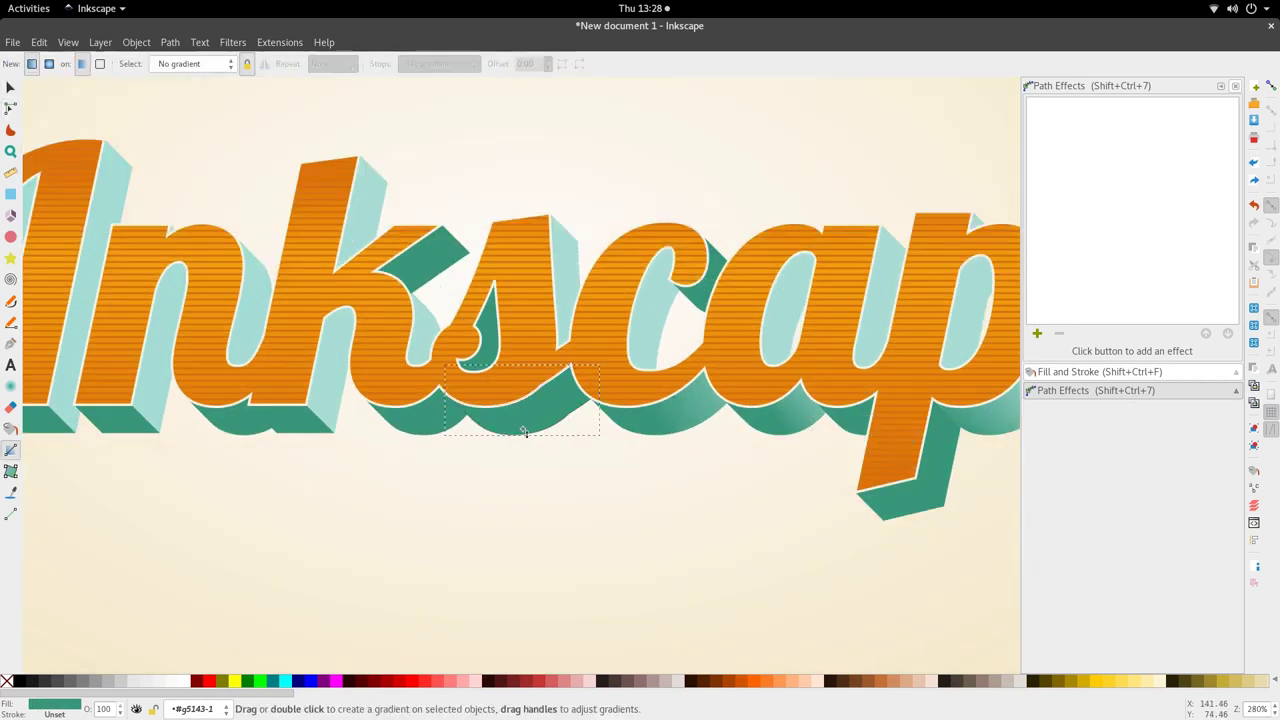
left_click_drag(523, 430, 571, 401)
key("d")
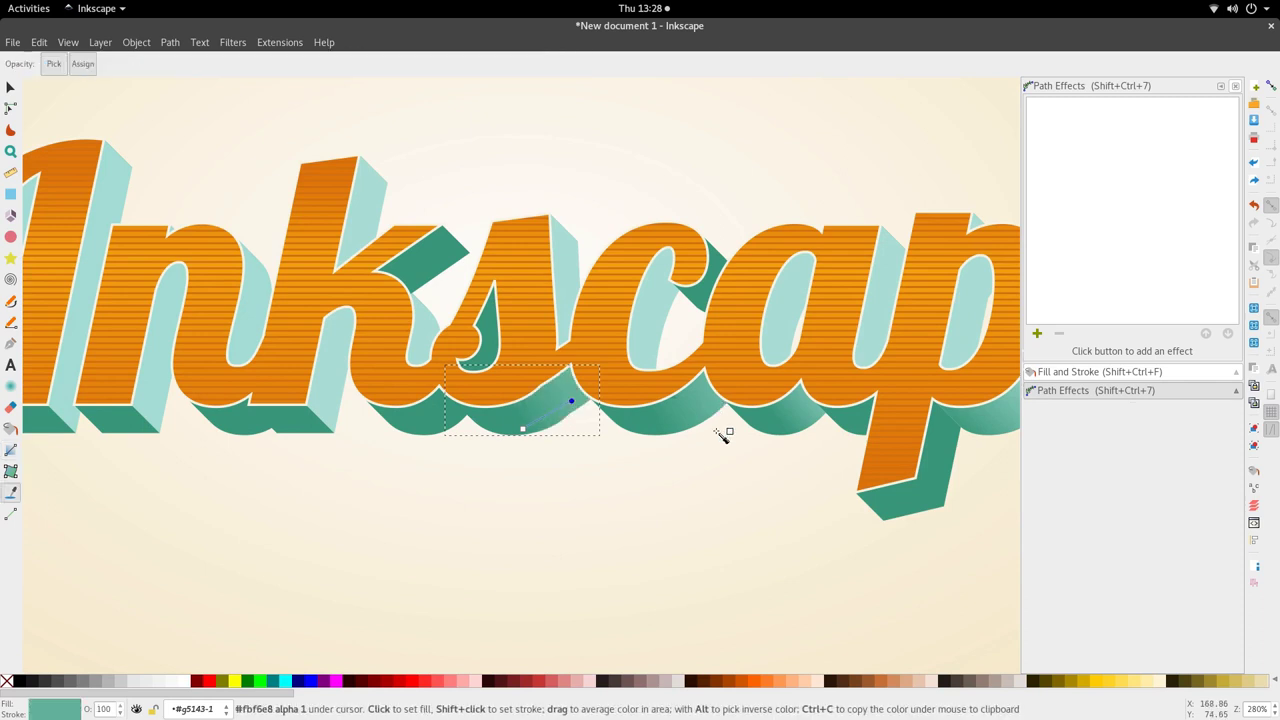
- Give the k's curved bottom face a linear gradient from dark green to the sampled light teal towards the s
key("5")
scroll(603, 437, "up", 5)
key("n")
left_click(478, 432)
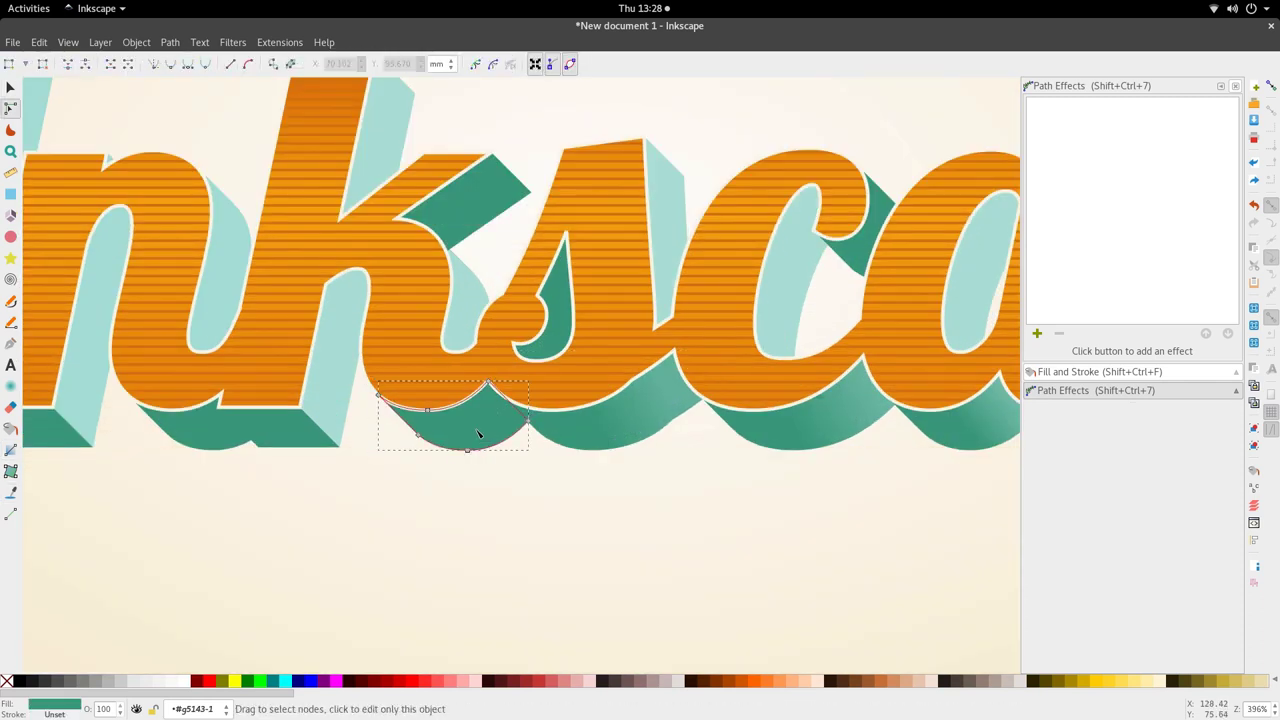
key("g")
left_click_drag(443, 433, 495, 418)
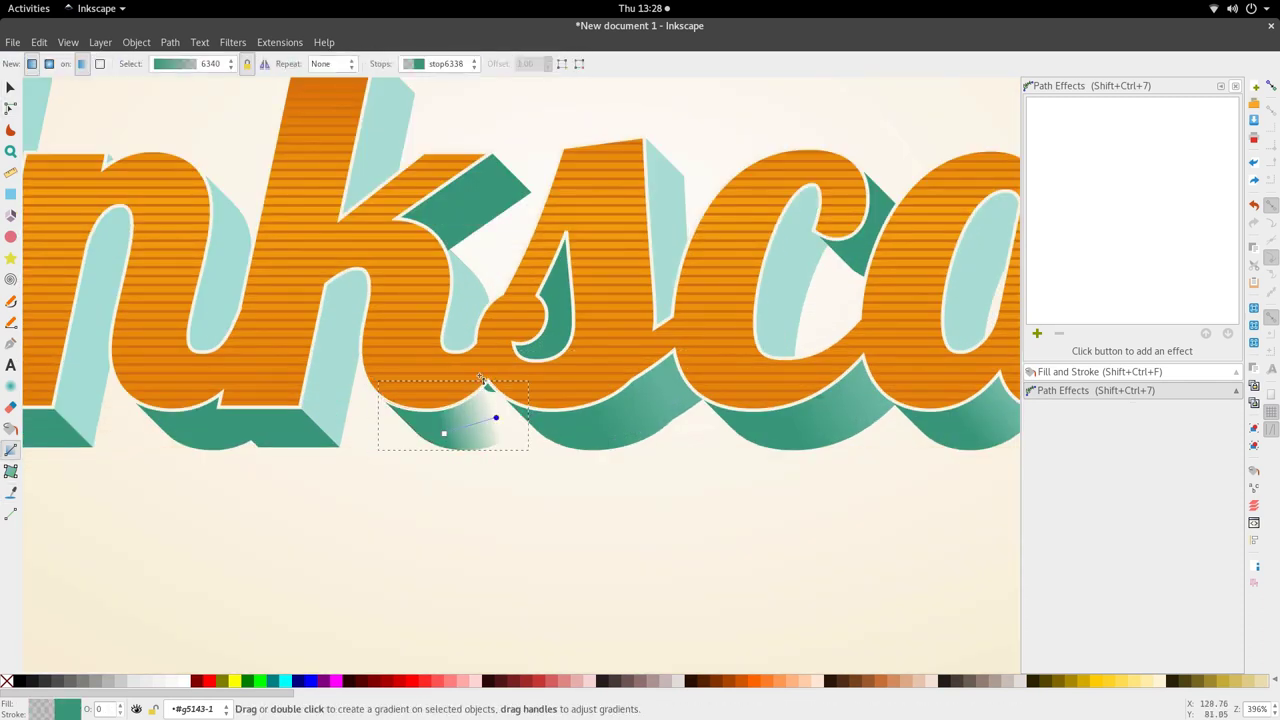
key("5")
key("s")
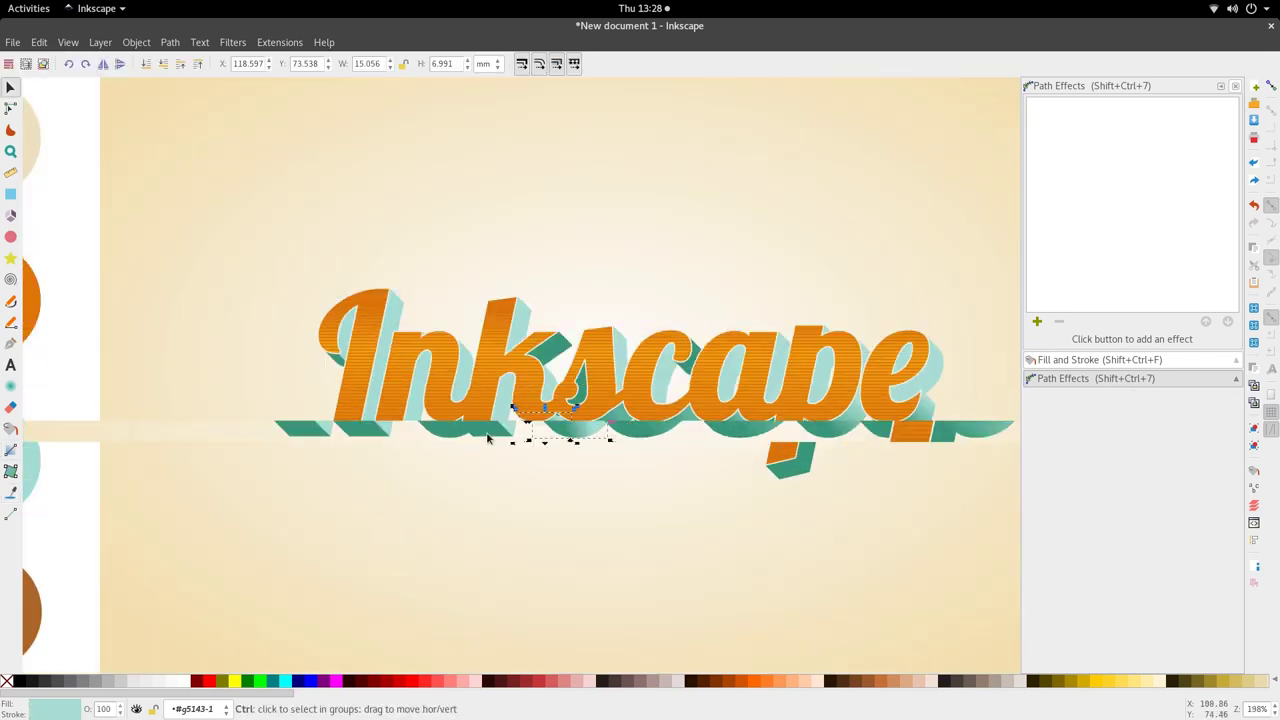
- Shorten the gradient on the s's bottom face by moving its lighter end closer to the dark start
scroll(600, 440, "up", 4)
double_click(726, 488)
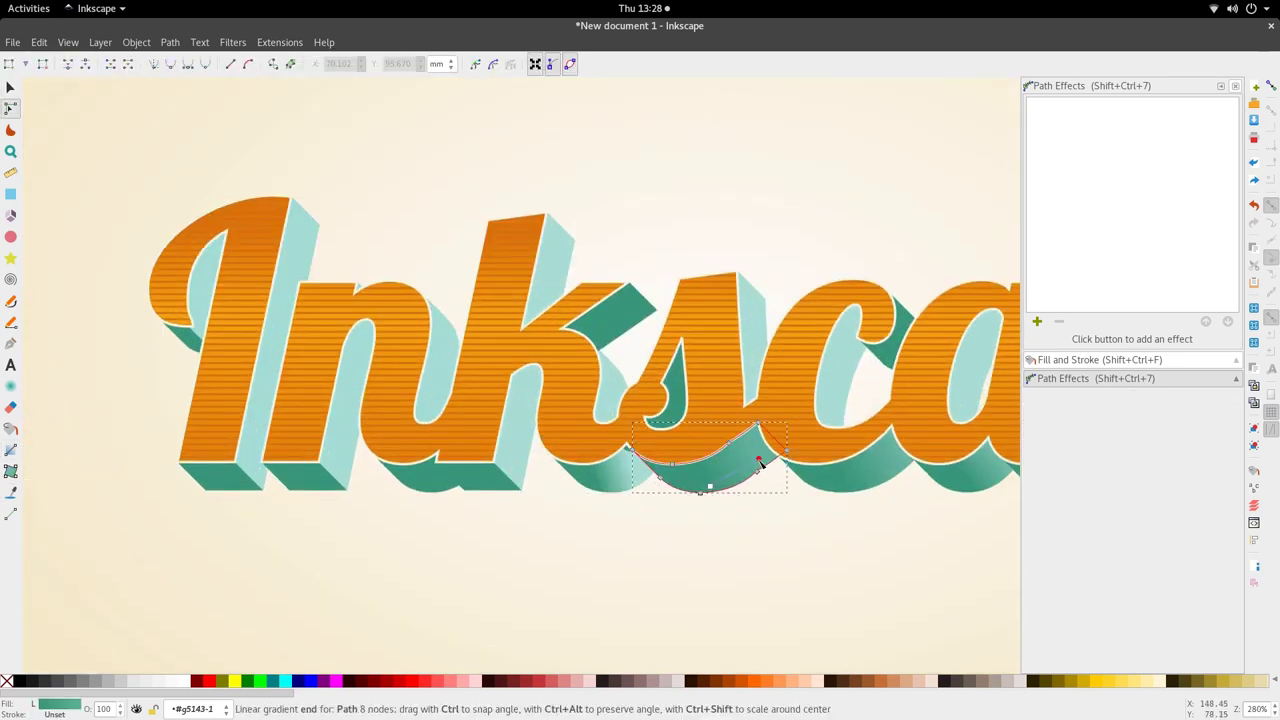
left_click(598, 478)
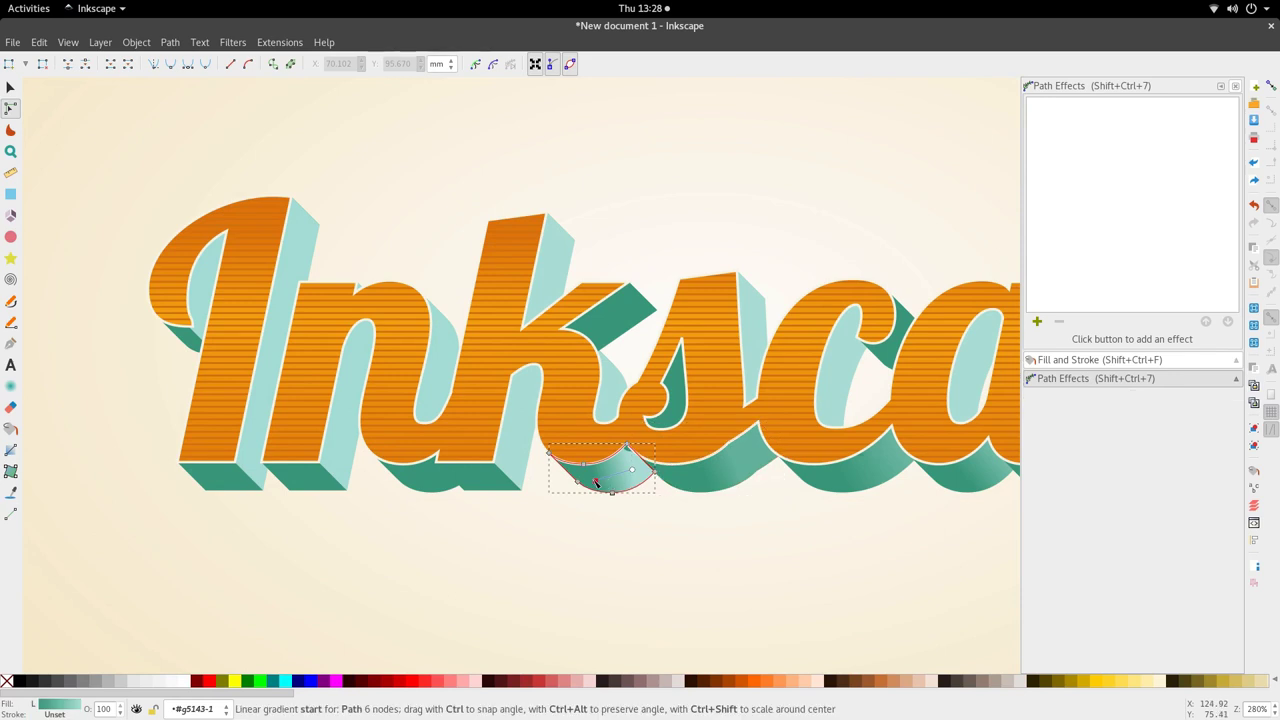
left_click(718, 487)
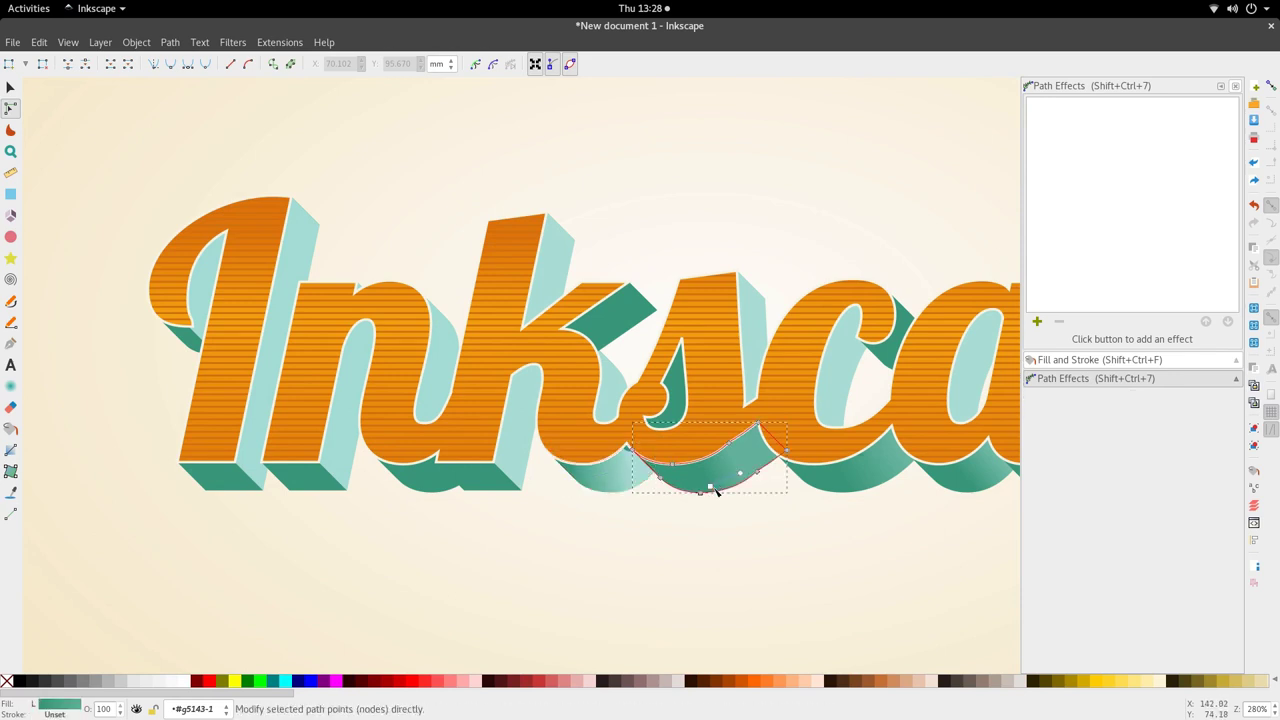
key("s")
scroll(738, 504, "down", 3)
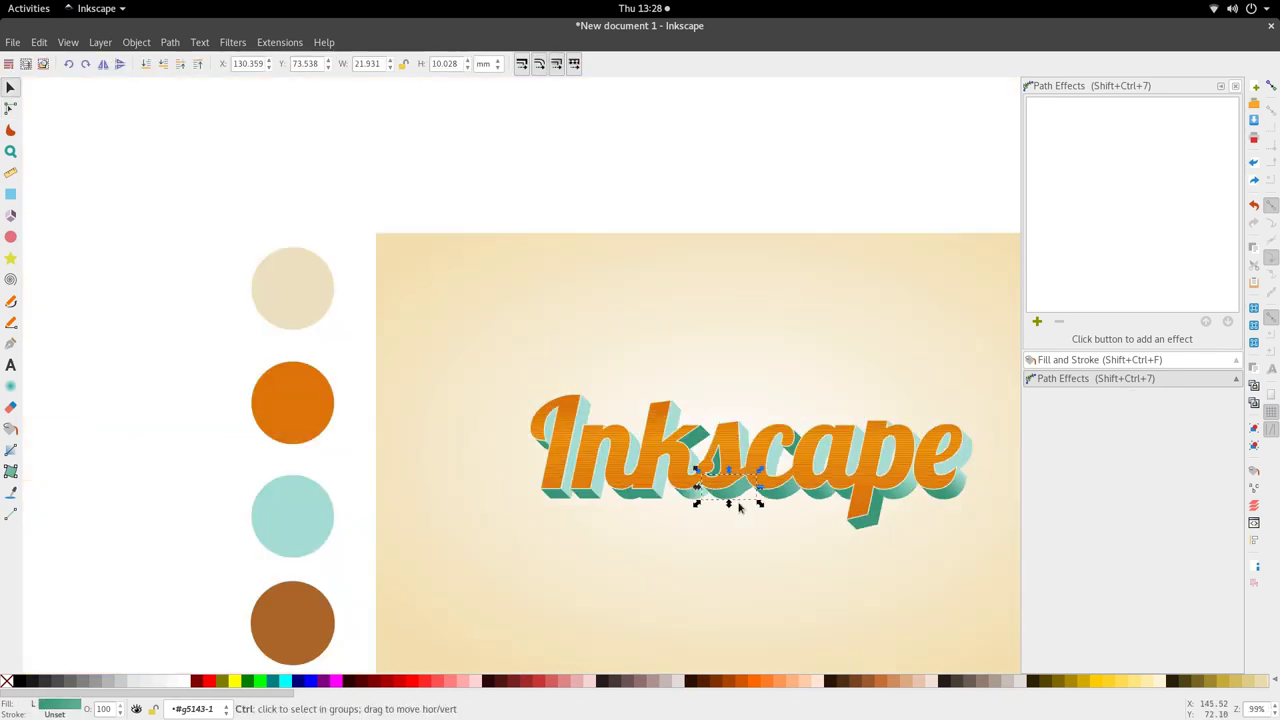
- Extend the gradient on the k's bottom face by moving its light teal end outward past the face towards the s
left_click(723, 562)
left_click_drag(736, 543, 690, 520)
scroll(634, 478, "up", 3)
double_click(672, 466)
double_click(676, 467)
left_click_drag(696, 458, 728, 428)
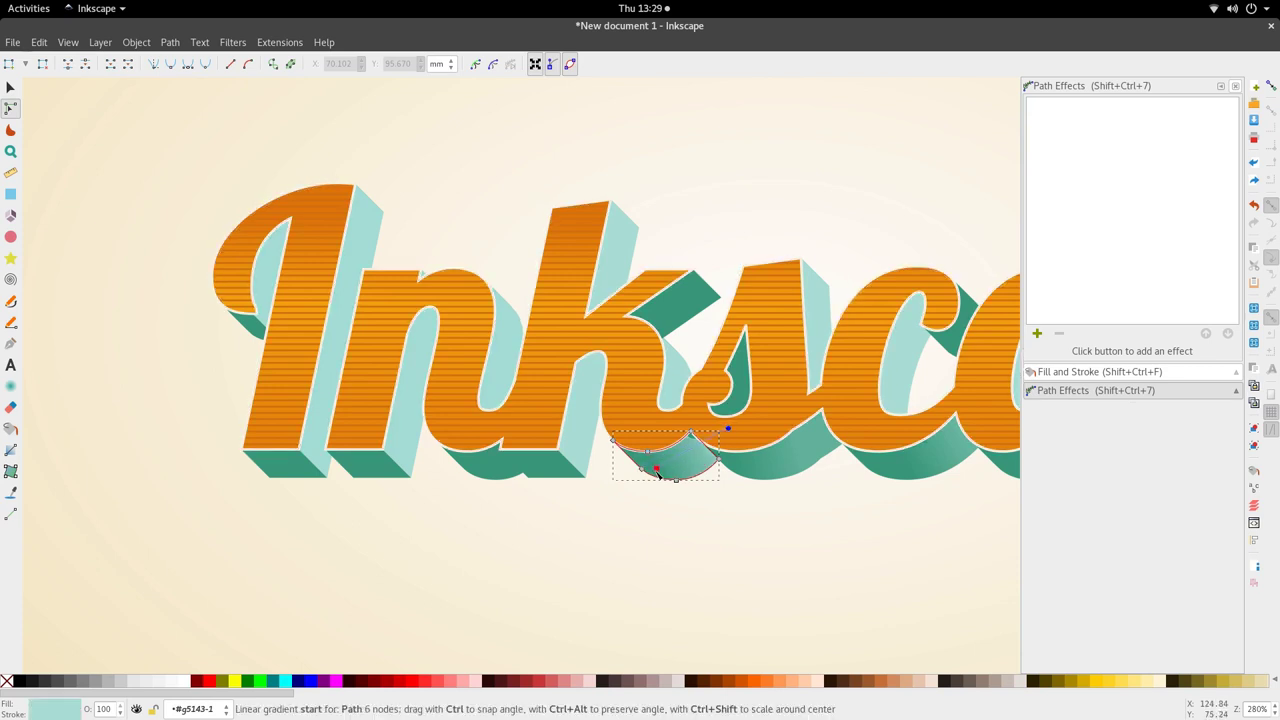
key("s")
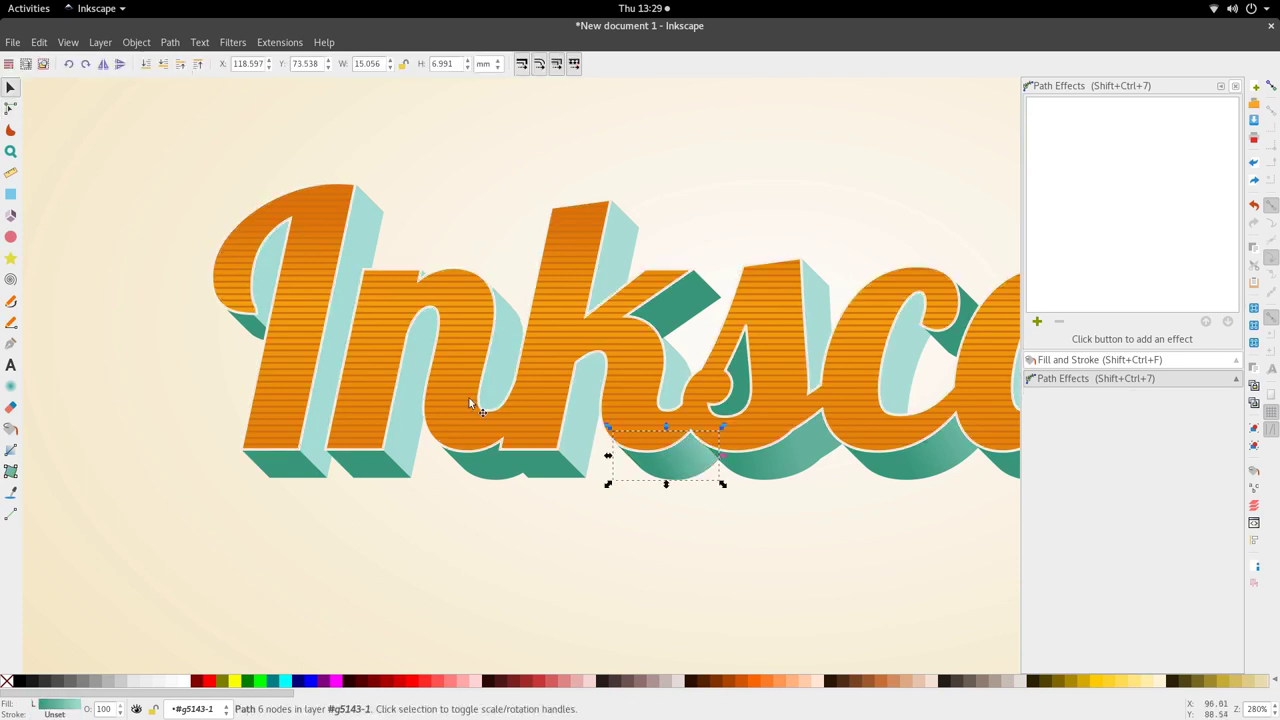
- Recolour the side face inside the k's lower arch with the sampled dark green
key("Escape")
key("g")
left_click(571, 466)
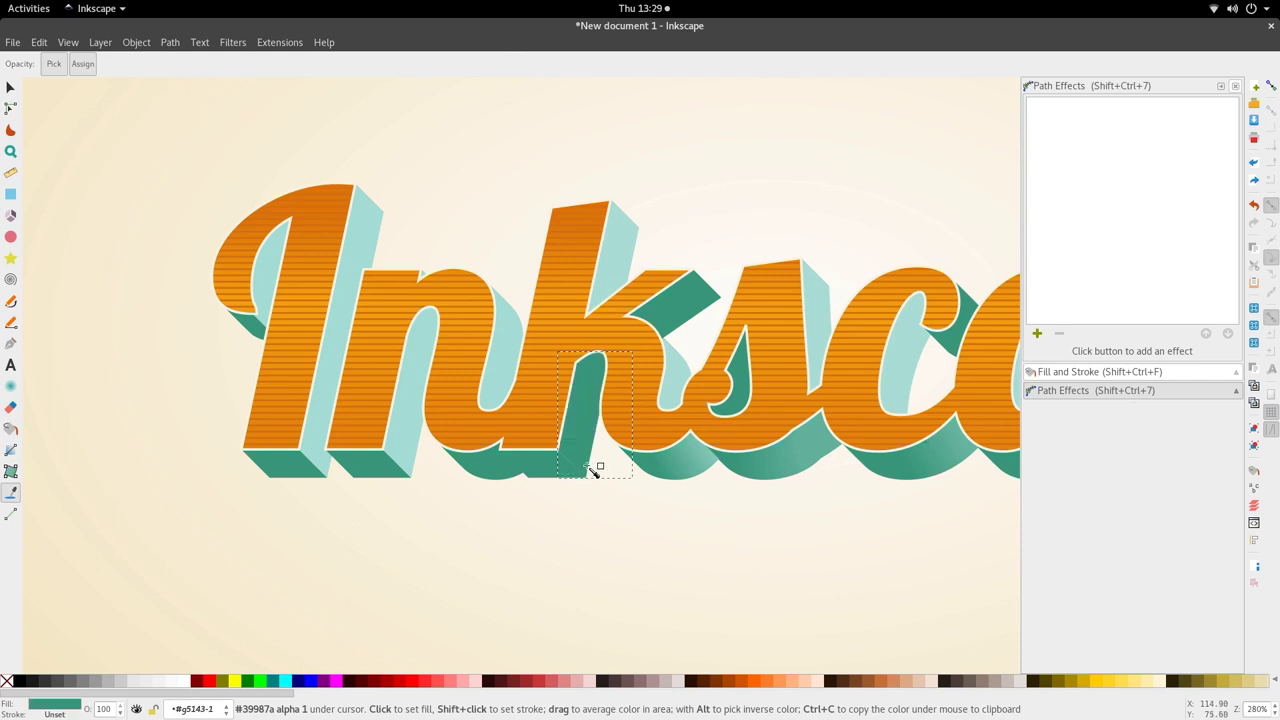
- Apply a linear gradient to the inner side face under the k's arch, dark green at the foot and mid green at the top
left_click_drag(581, 443, 603, 281)
key("d")
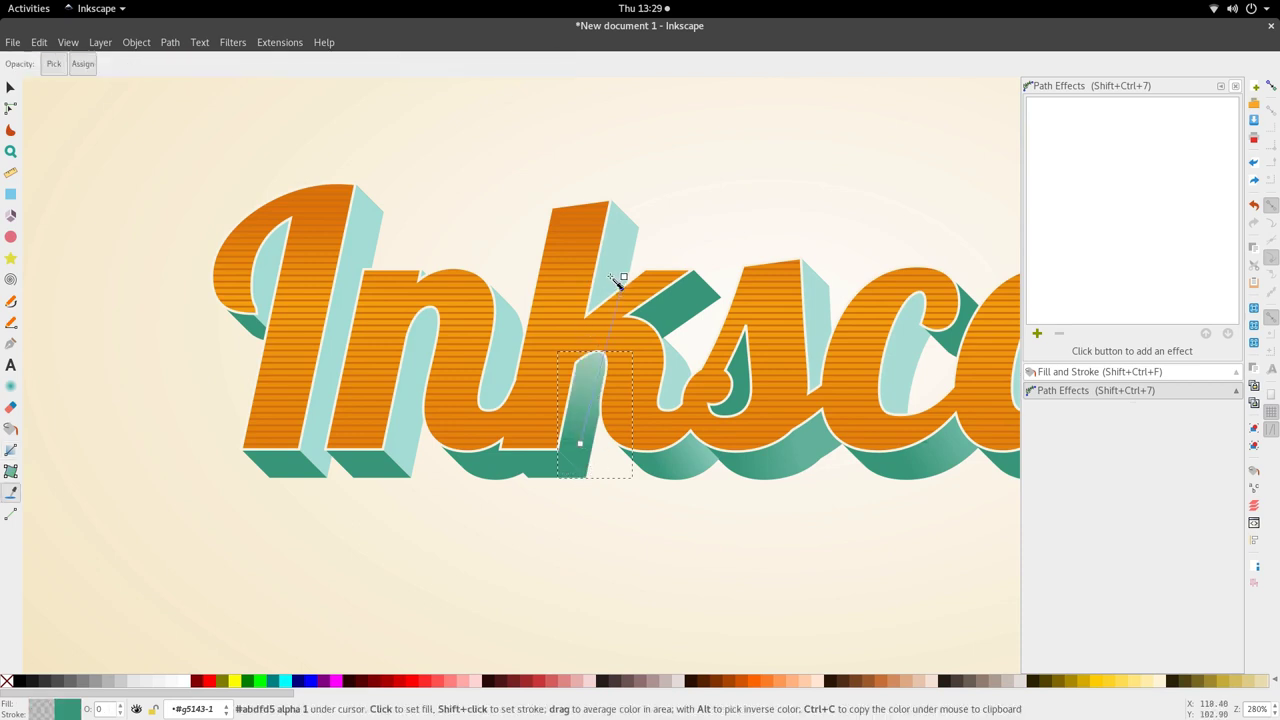
left_click(585, 367)
key("s")
- Apply a linear gradient to the side face of the k's upper stem, light teal at the top fading to mid green at the bottom
double_click(613, 279)
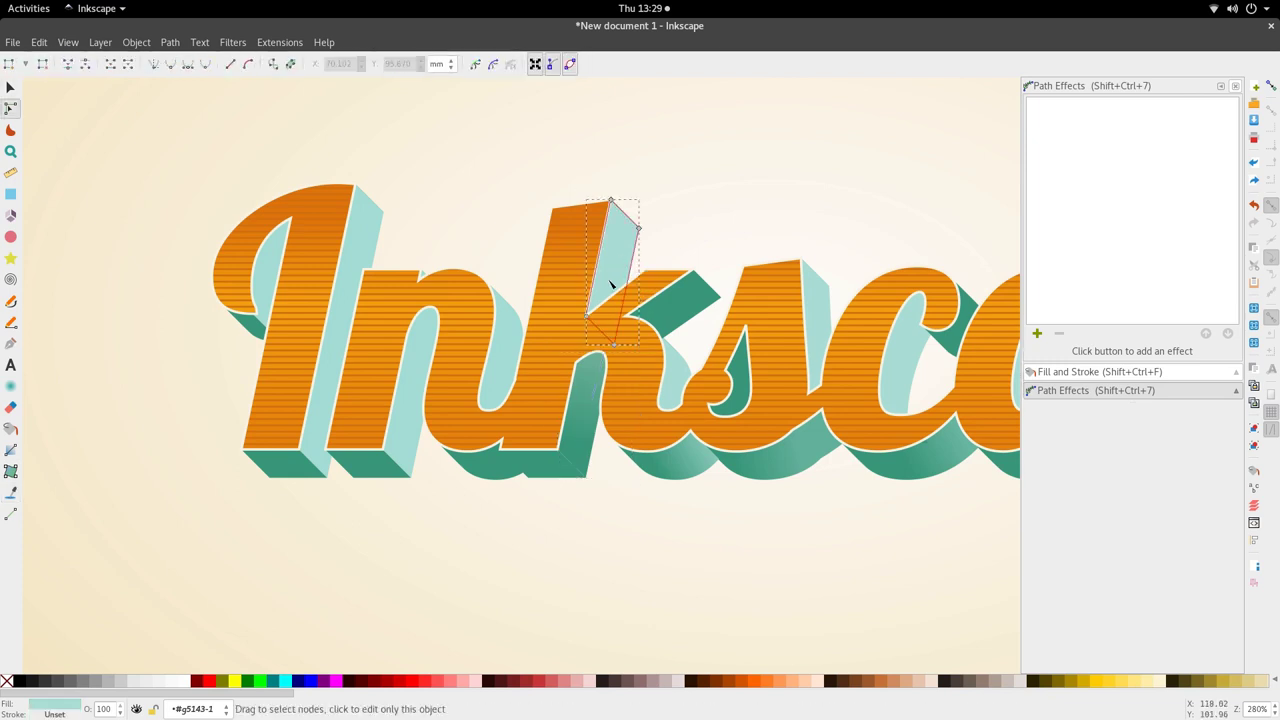
key("g")
left_click_drag(605, 292, 614, 259)
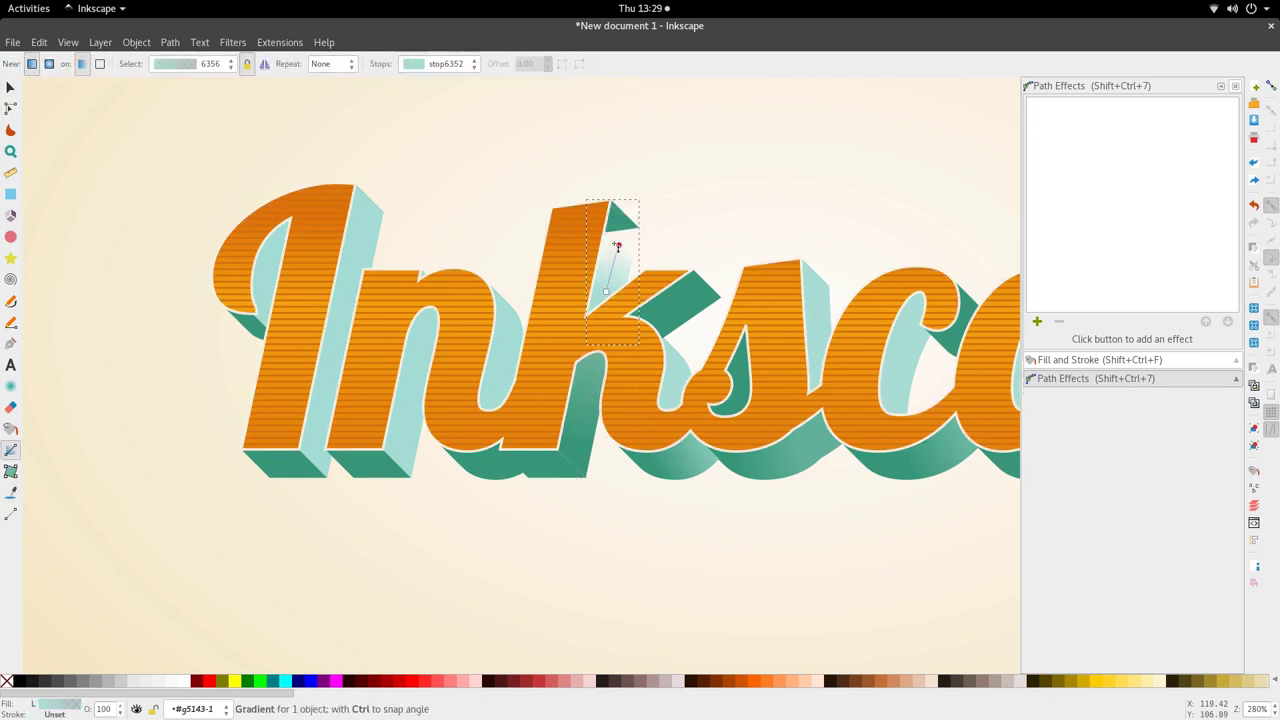
key("d")
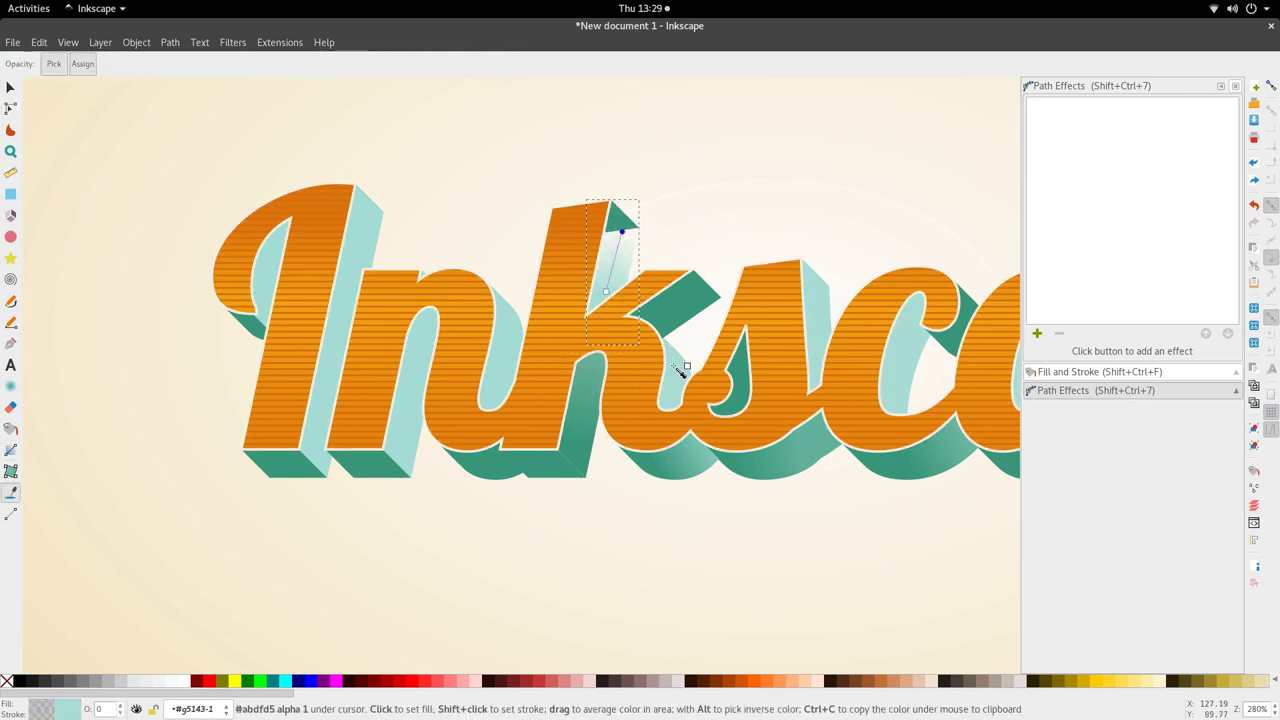
left_click(676, 364)
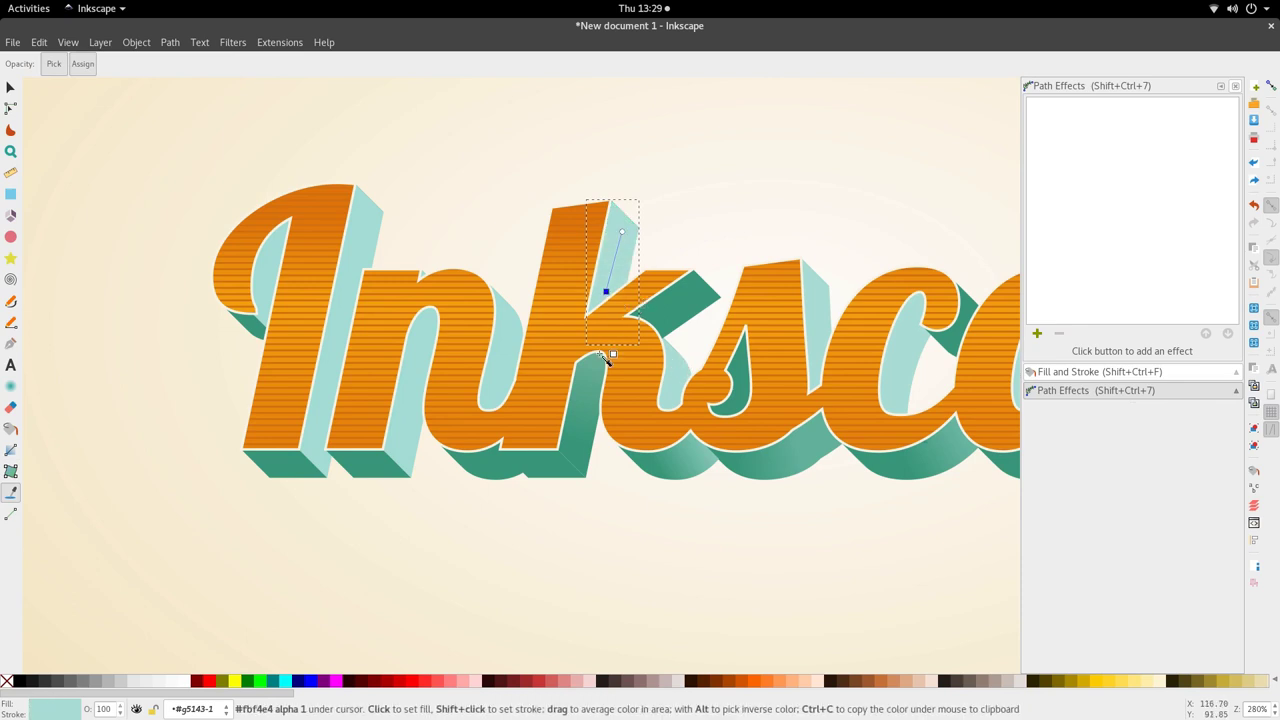
left_click(611, 298)
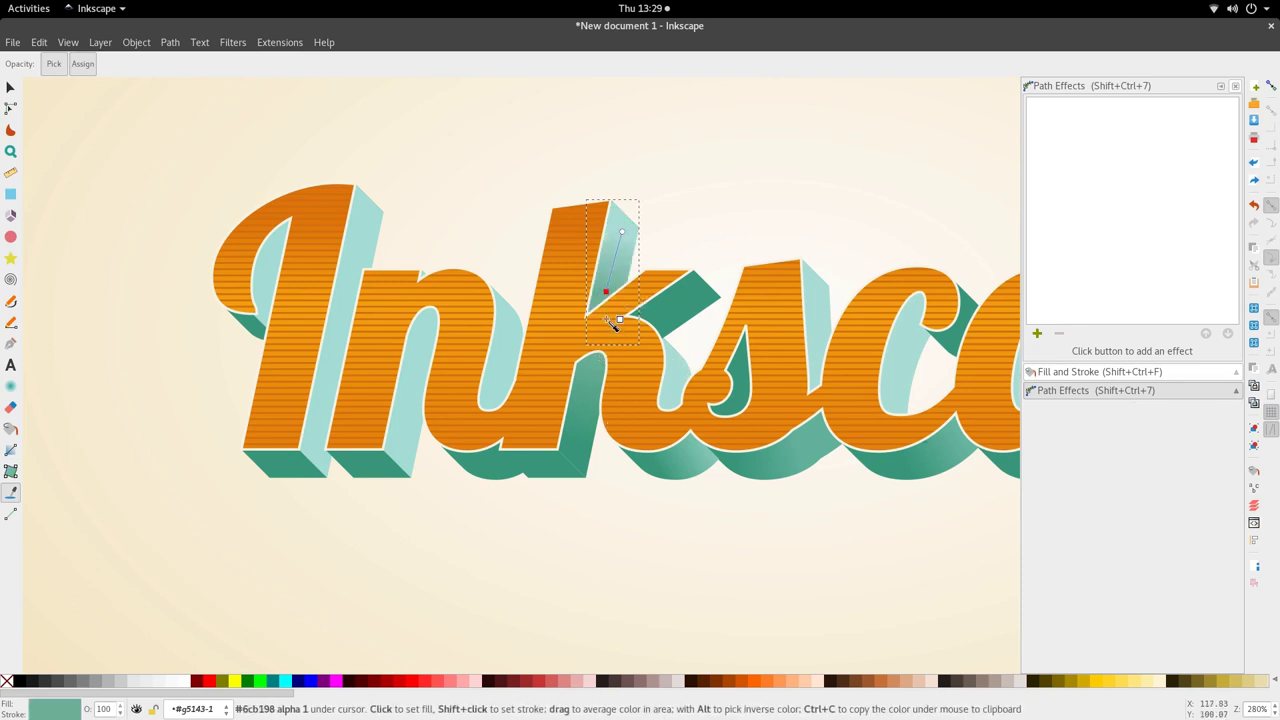
key("s")
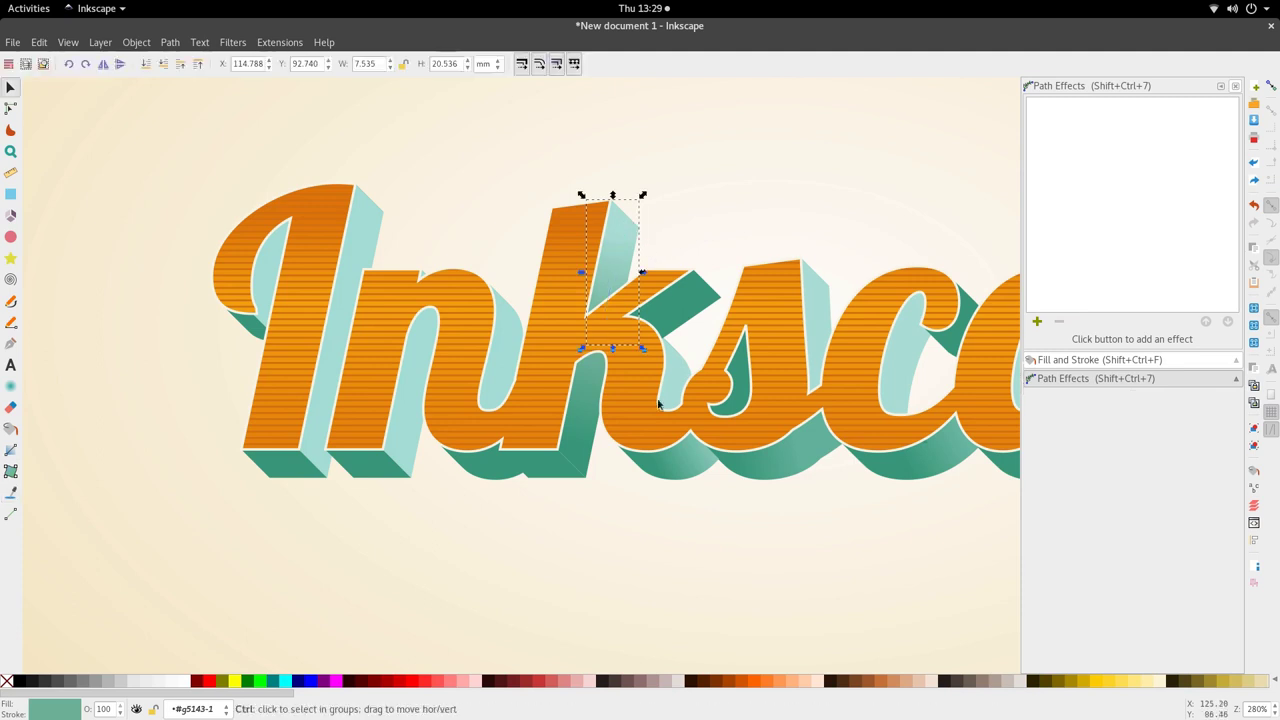
scroll(659, 427, "down", 3)
left_click(647, 496)
scroll(612, 416, "up", 3)
scroll(612, 416, "down", 3)
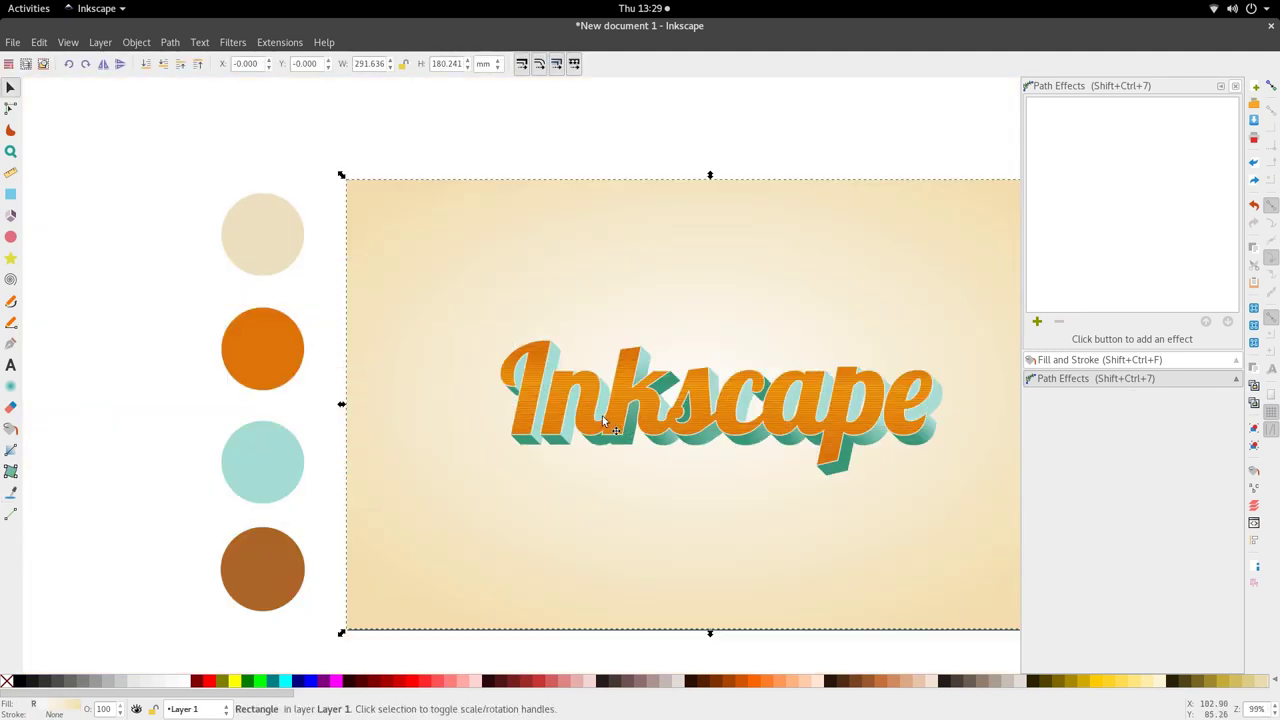
- Apply a linear gradient to the side face of the k's upper arm, from dark green near the joint to light teal at the outer end
scroll(602, 415, "up", 3)
left_click(676, 344)
left_click(677, 346, "ctrl")
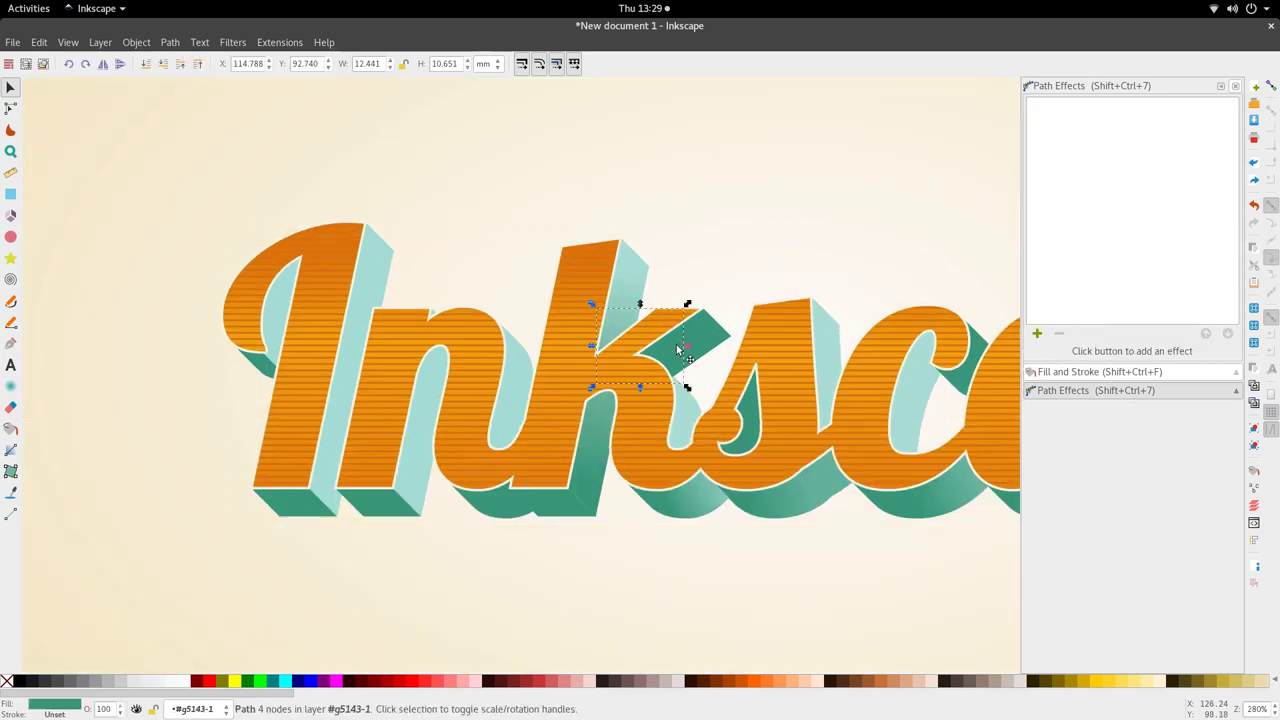
key("n")
left_click_drag(699, 353, 722, 338)
key("d")
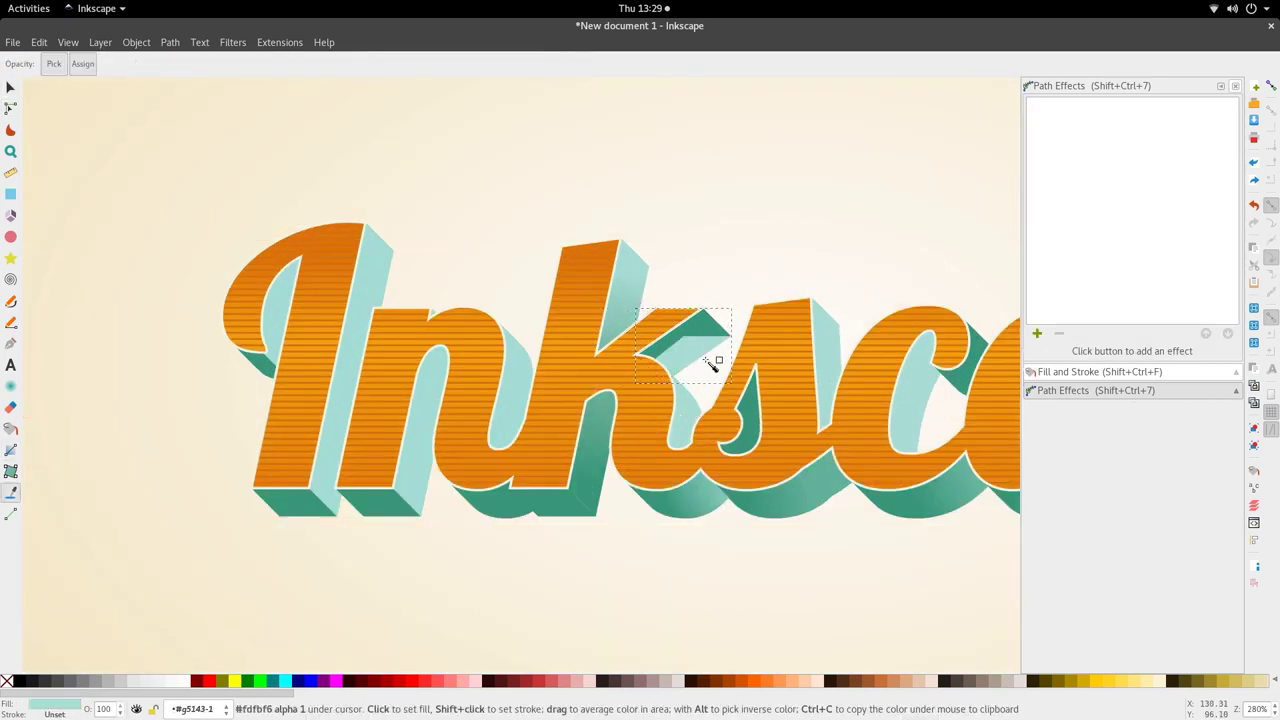
left_click(686, 430)
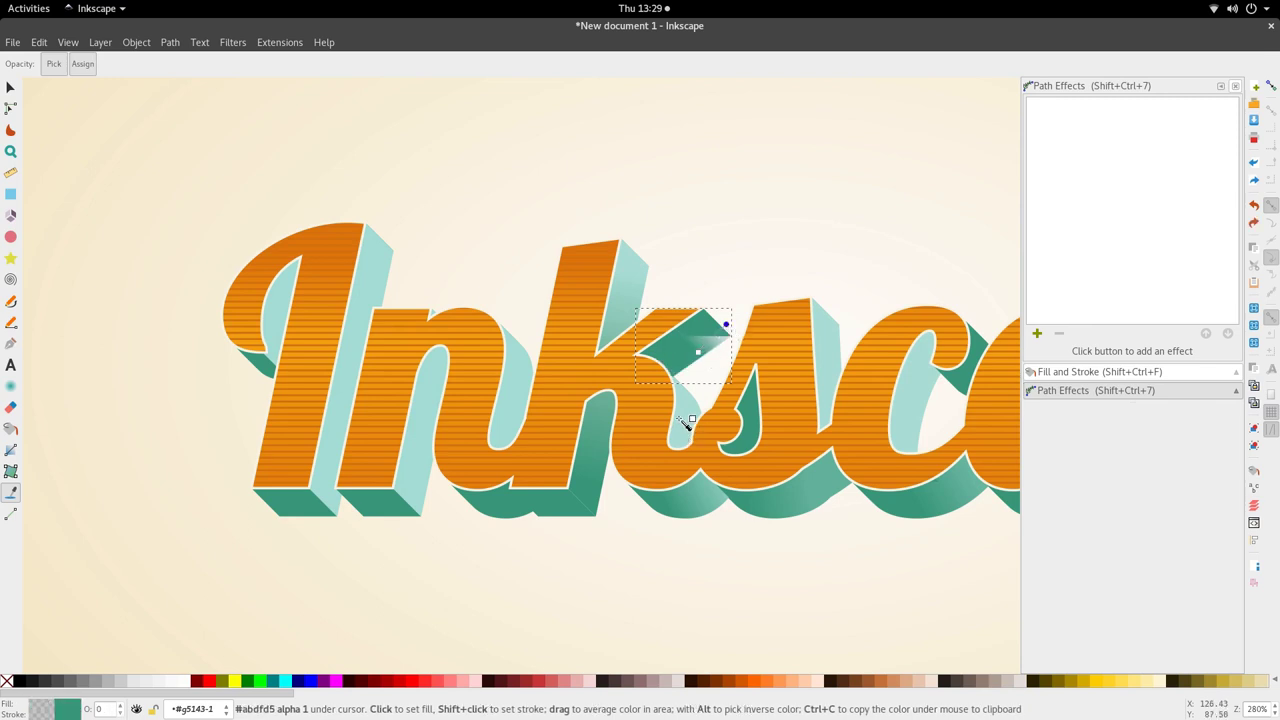
left_click_drag(699, 354, 684, 374)
key("s")
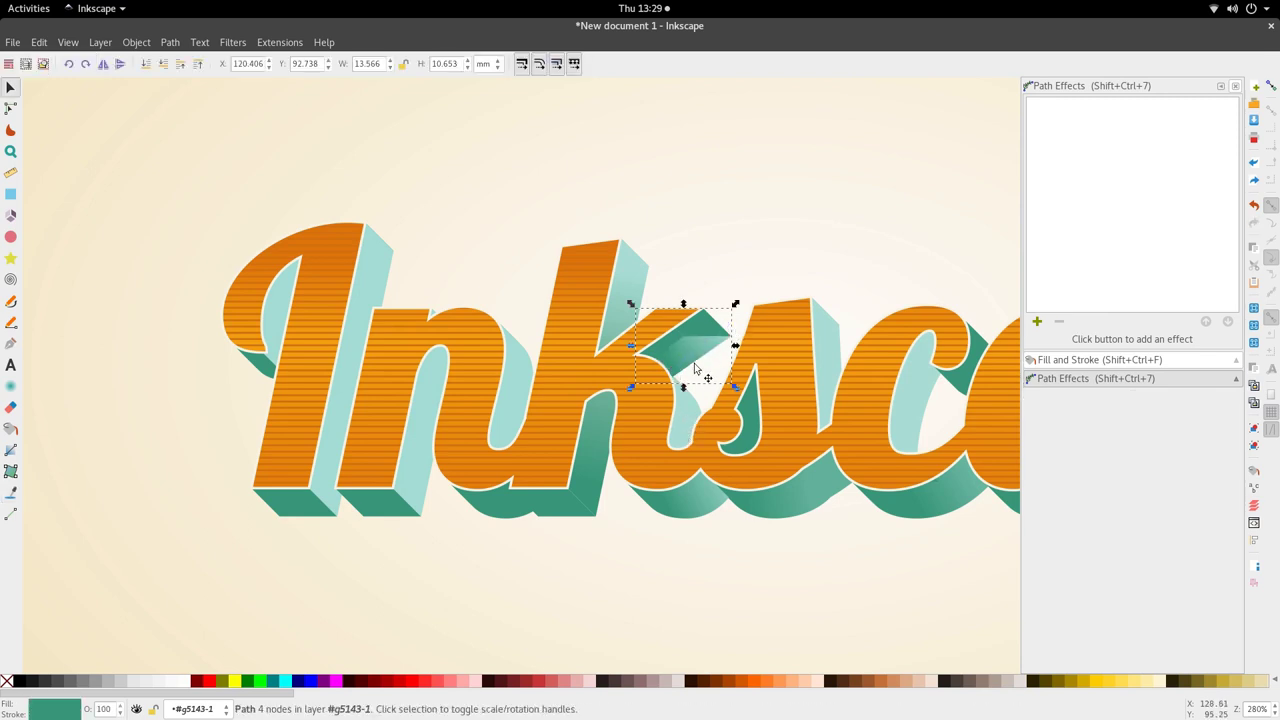
left_click(180, 70)
scroll(557, 400, "down", 2, "ctrl")
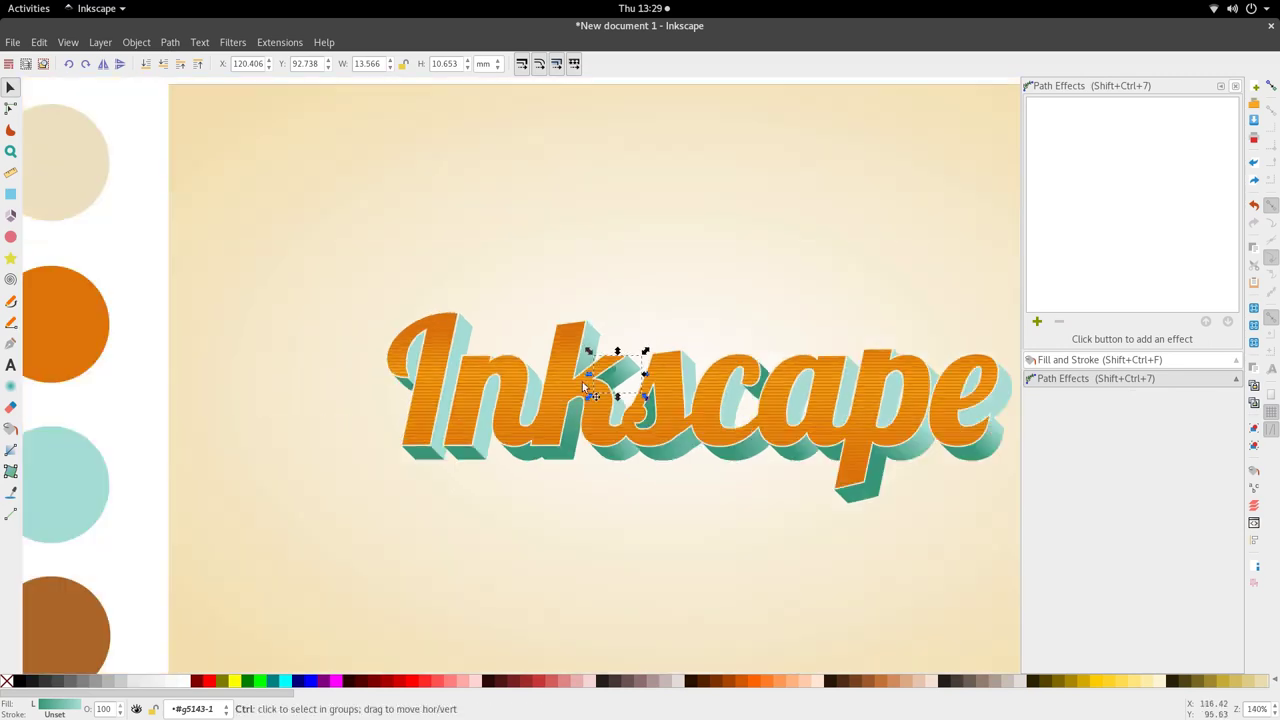
scroll(592, 376, "up", 3, "ctrl")
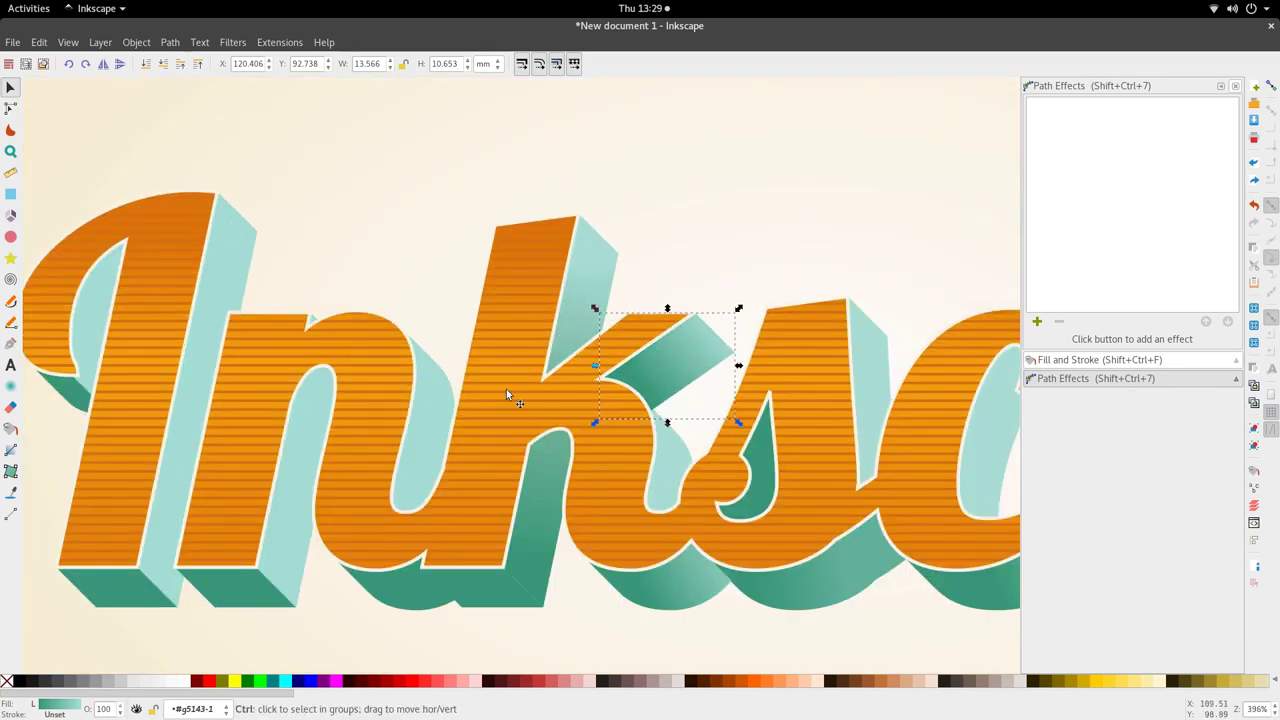
- Shade the curved outer side face of the n with a linear gradient from light teal at the top to dark green at the bottom
scroll(614, 414, "down", 3)
scroll(565, 487, "up", 3)
left_click(631, 470, "ctrl")
key("n")
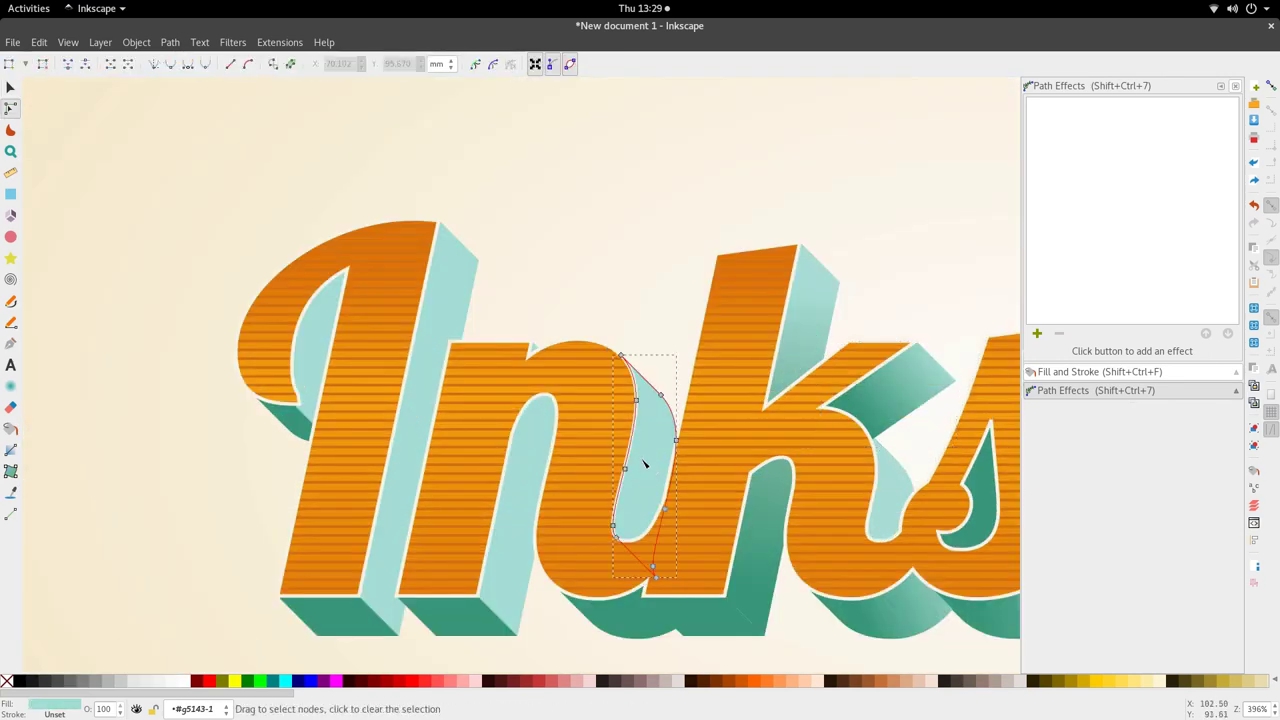
key("g")
left_click_drag(646, 515, 669, 427)
key("d")
left_click(757, 566)
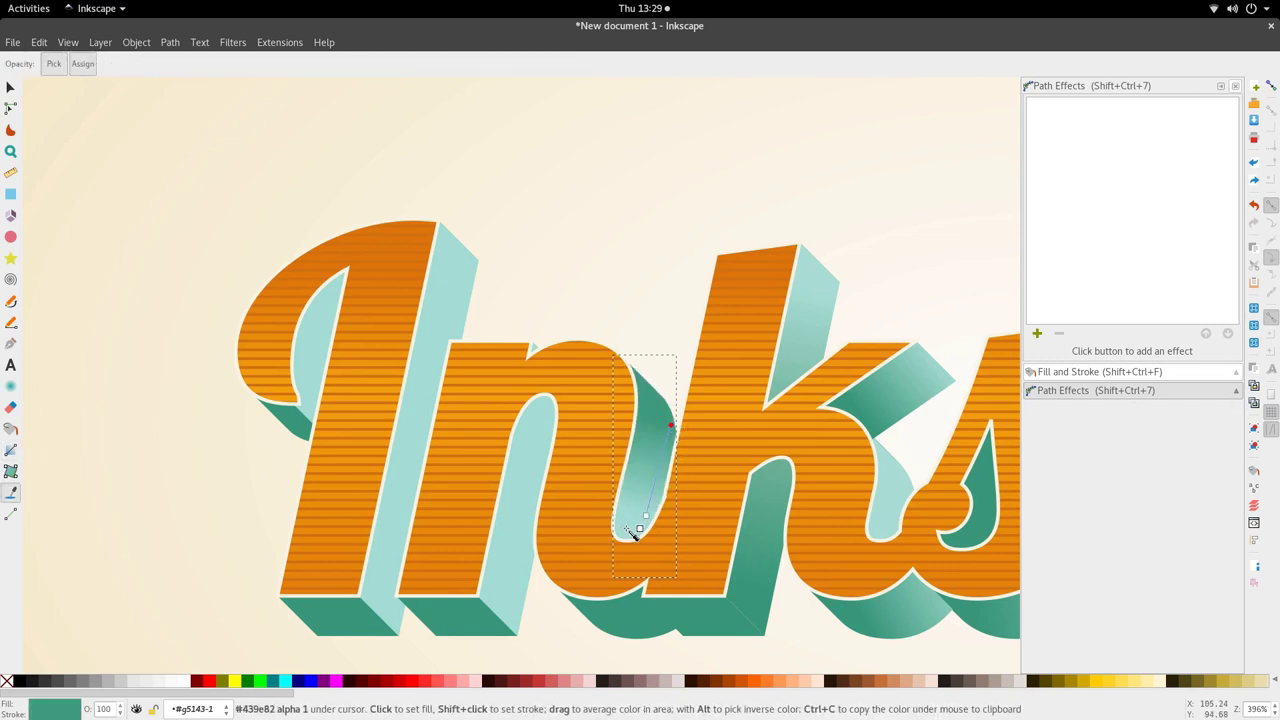
left_click_drag(627, 529, 629, 525)
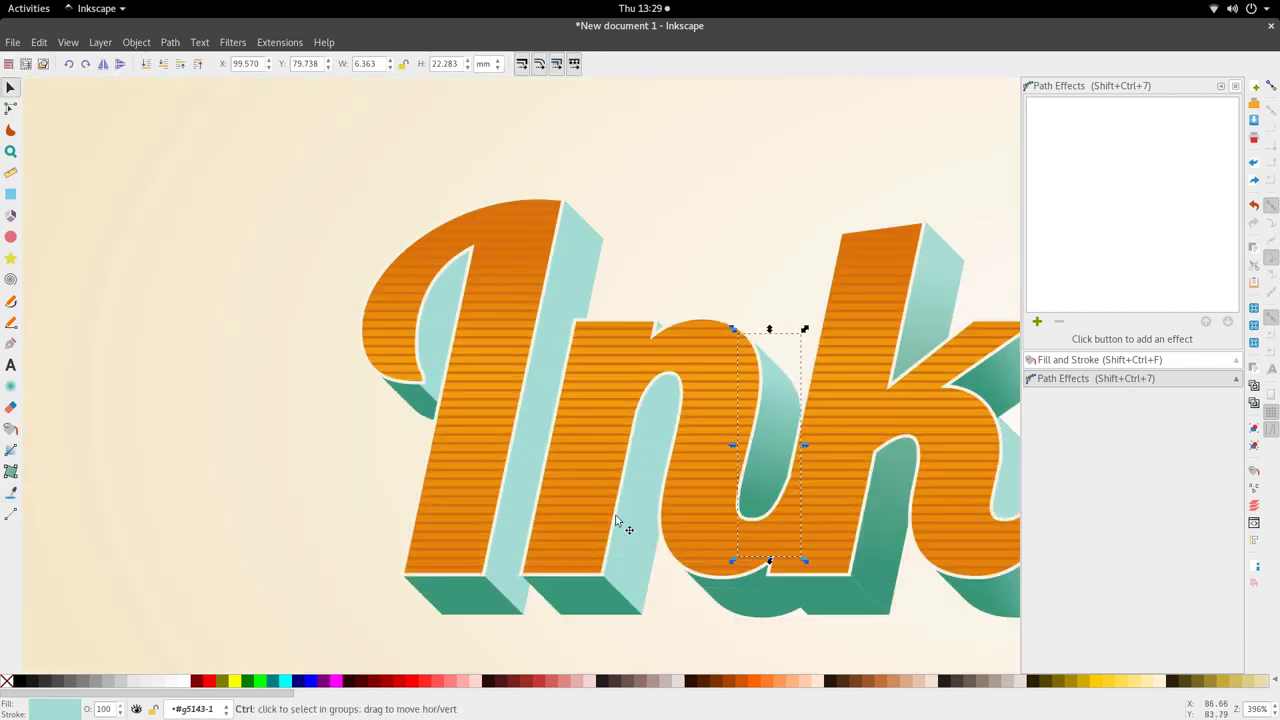
scroll(944, 481, "right", 3)
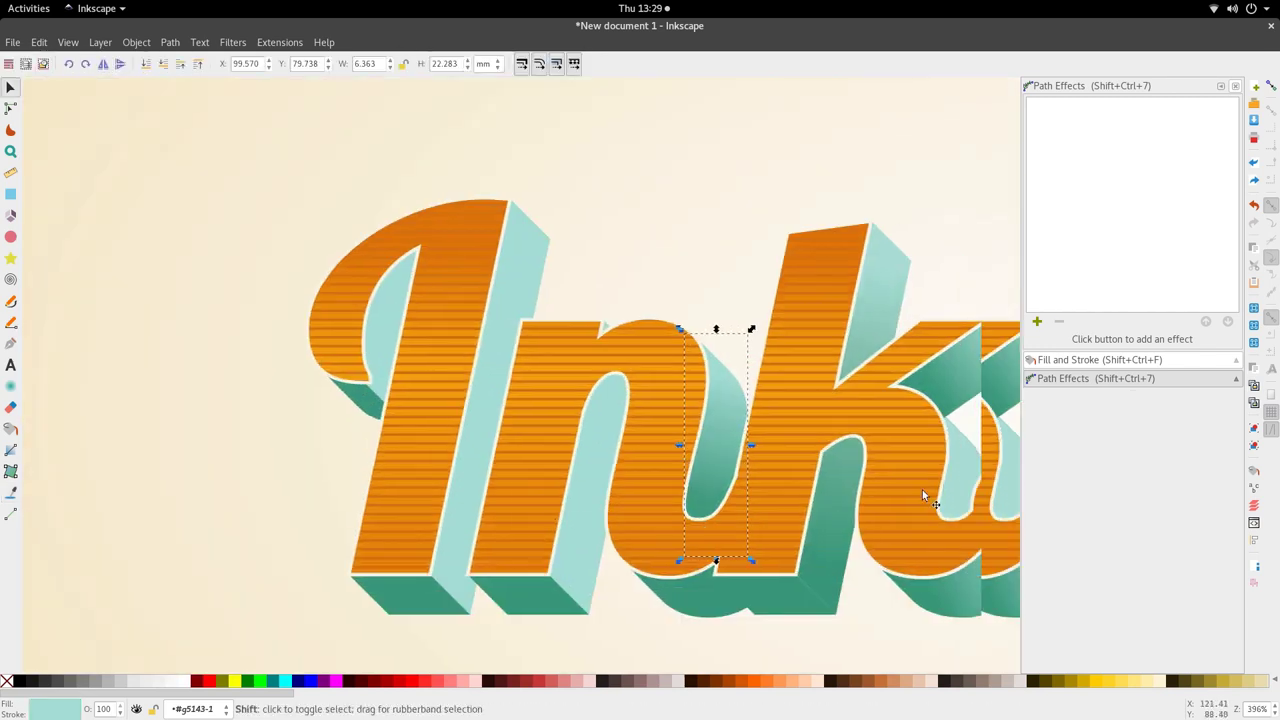
- Fill the side face of the k's lower leg with dark green and add a linear gradient fading to light teal at its top
left_click(850, 448, "ctrl")
double_click(856, 452)
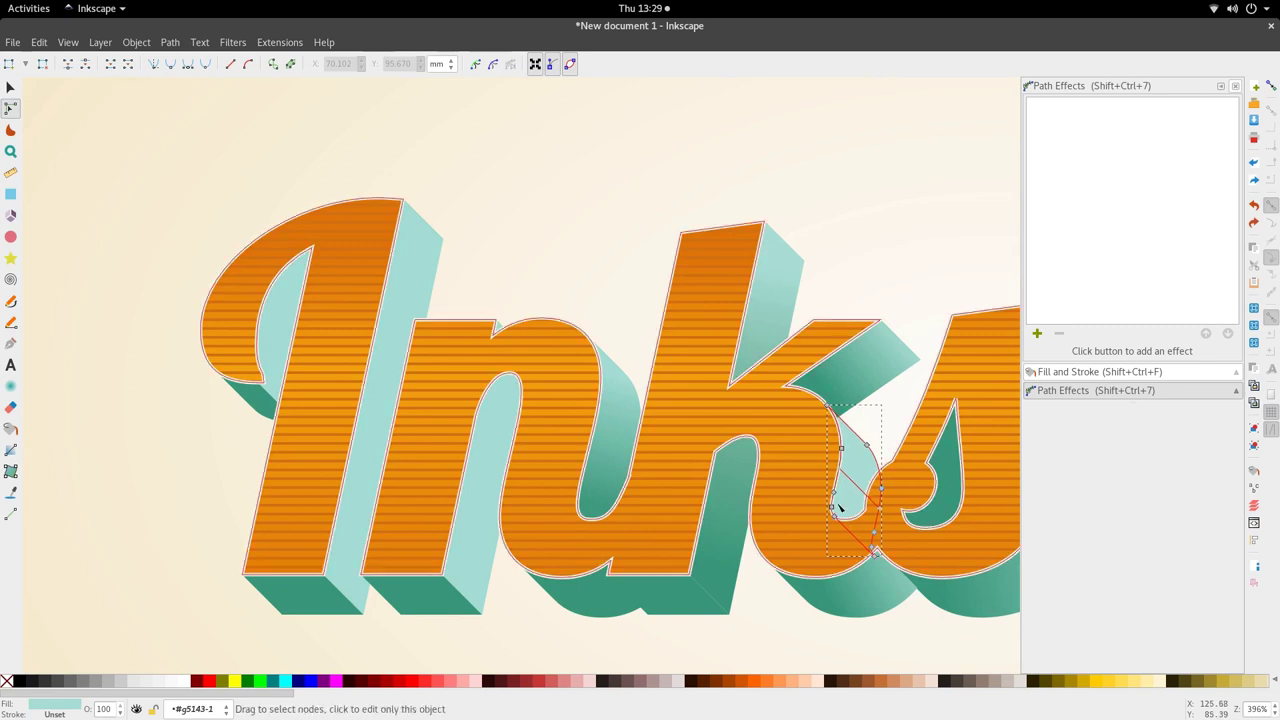
key("d")
left_click(831, 602)
key("g")
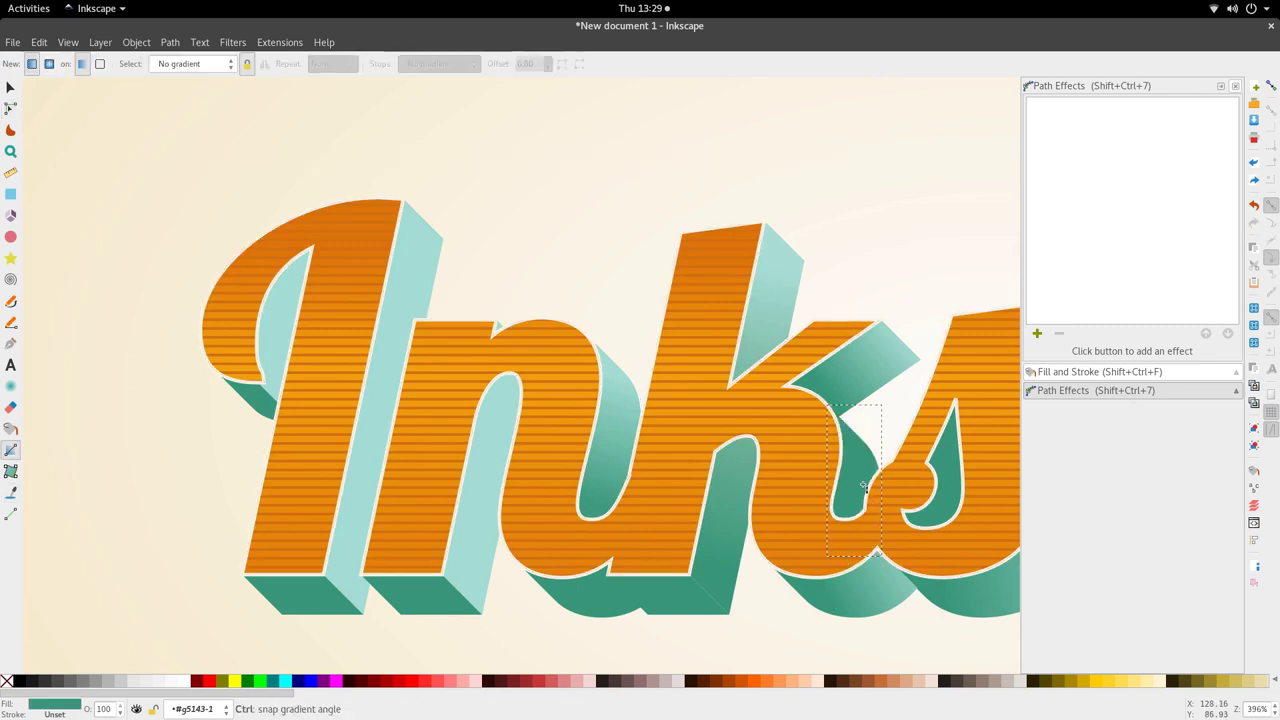
left_click_drag(862, 486, 866, 436)
key("s")
scroll(858, 428, "down", 1)
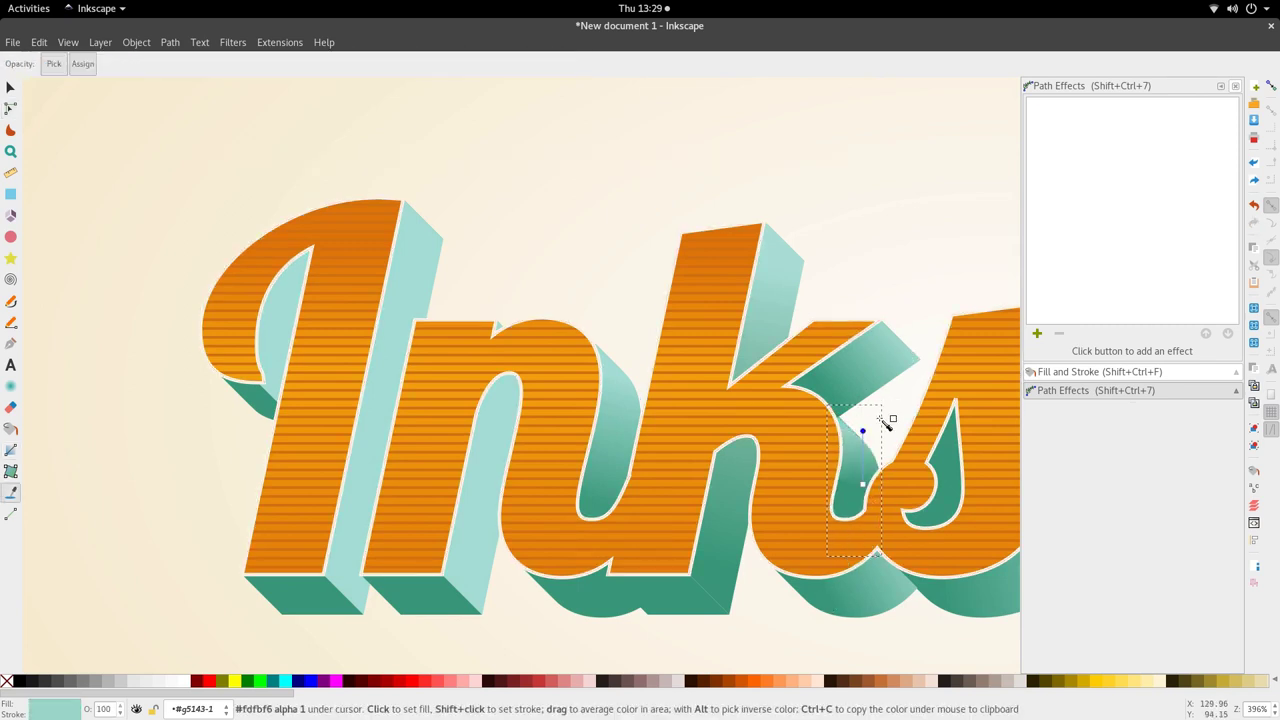
scroll(850, 465, "down", 2)
scroll(740, 497, "up", 3)
left_click(741, 486, "ctrl")
key("n")
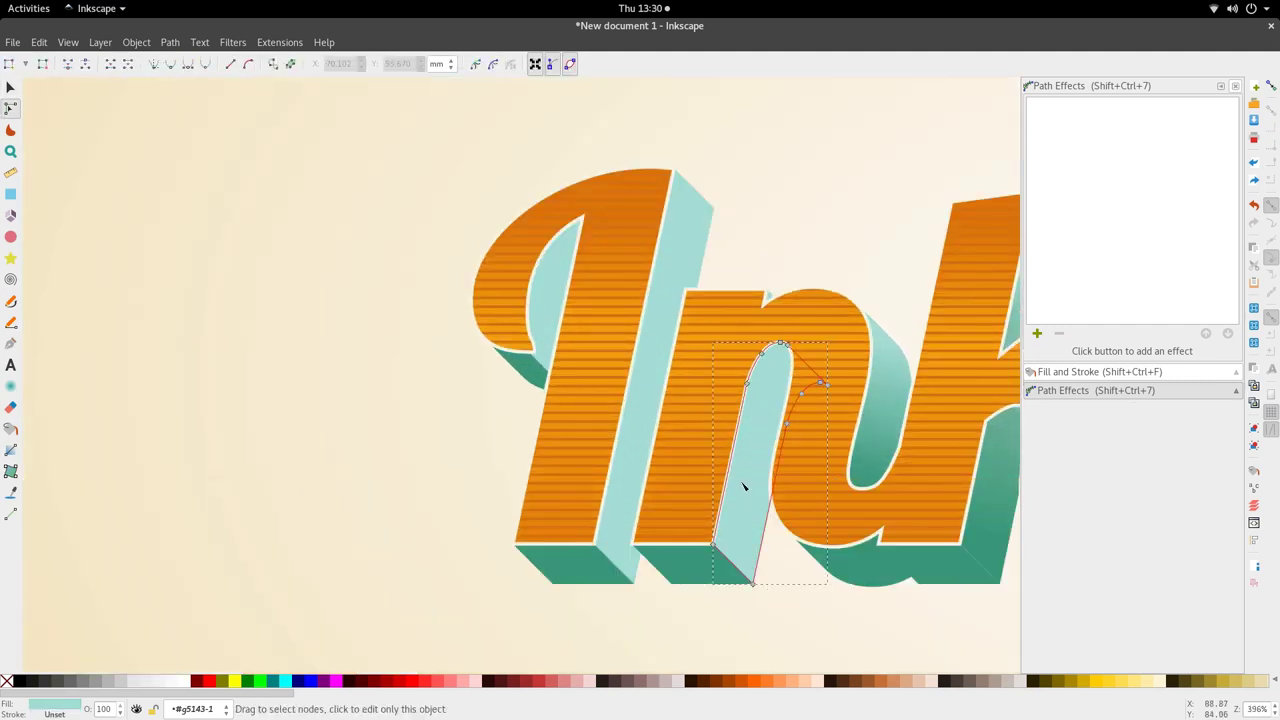
key("g")
left_click(716, 563)
key("d")
left_click(743, 530)
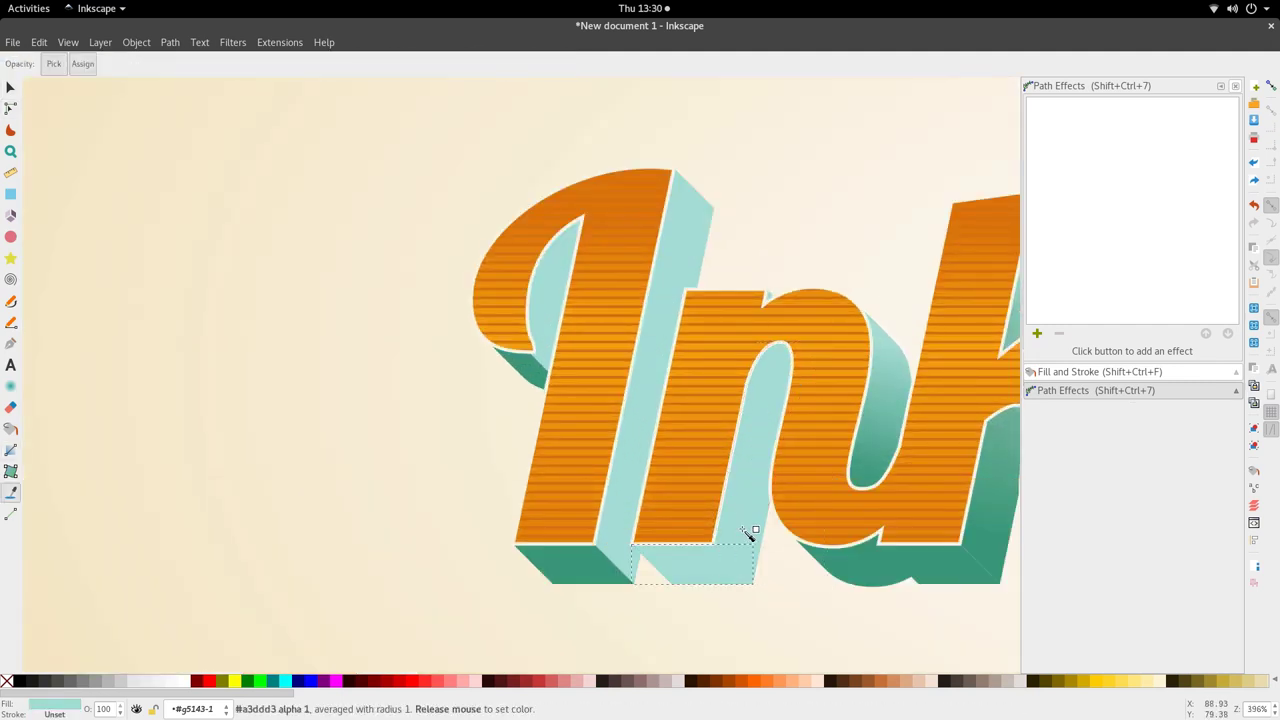
key("ctrl+z")
- Fill the inner side face under the n's arch with dark green and add a linear gradient fading to light teal at the top
key("n")
key("g")
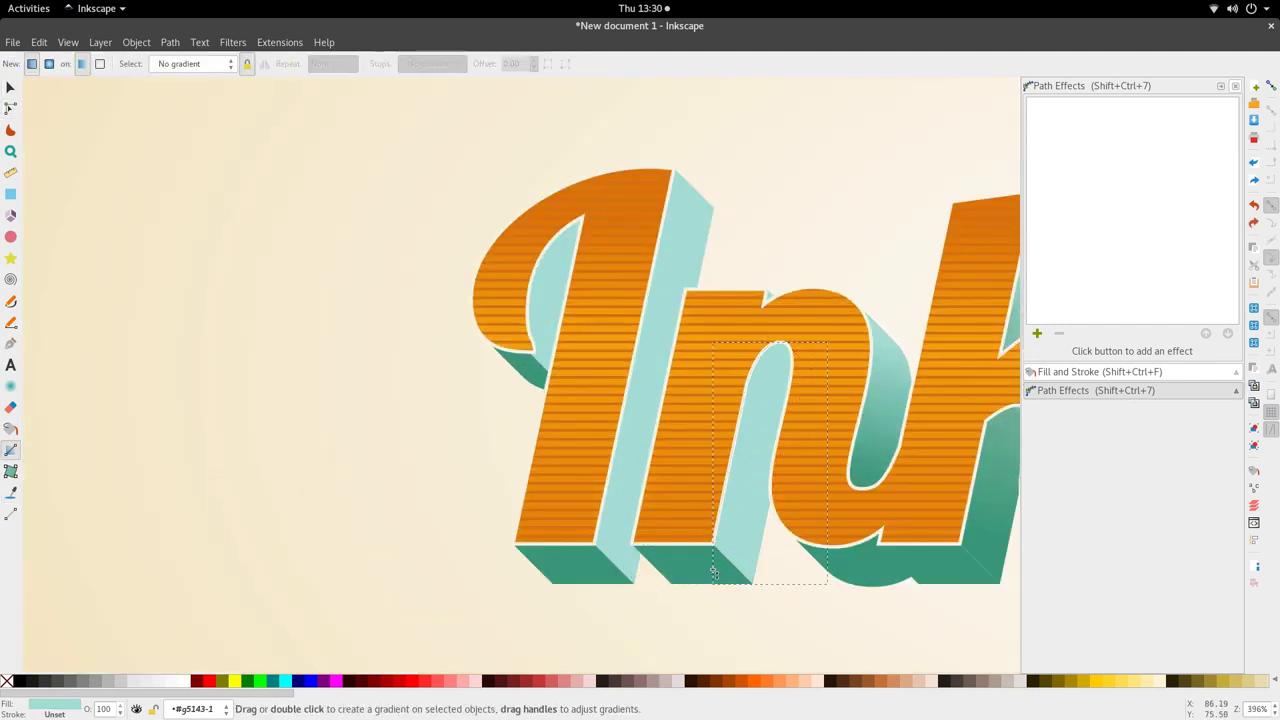
left_click(749, 530)
key("s")
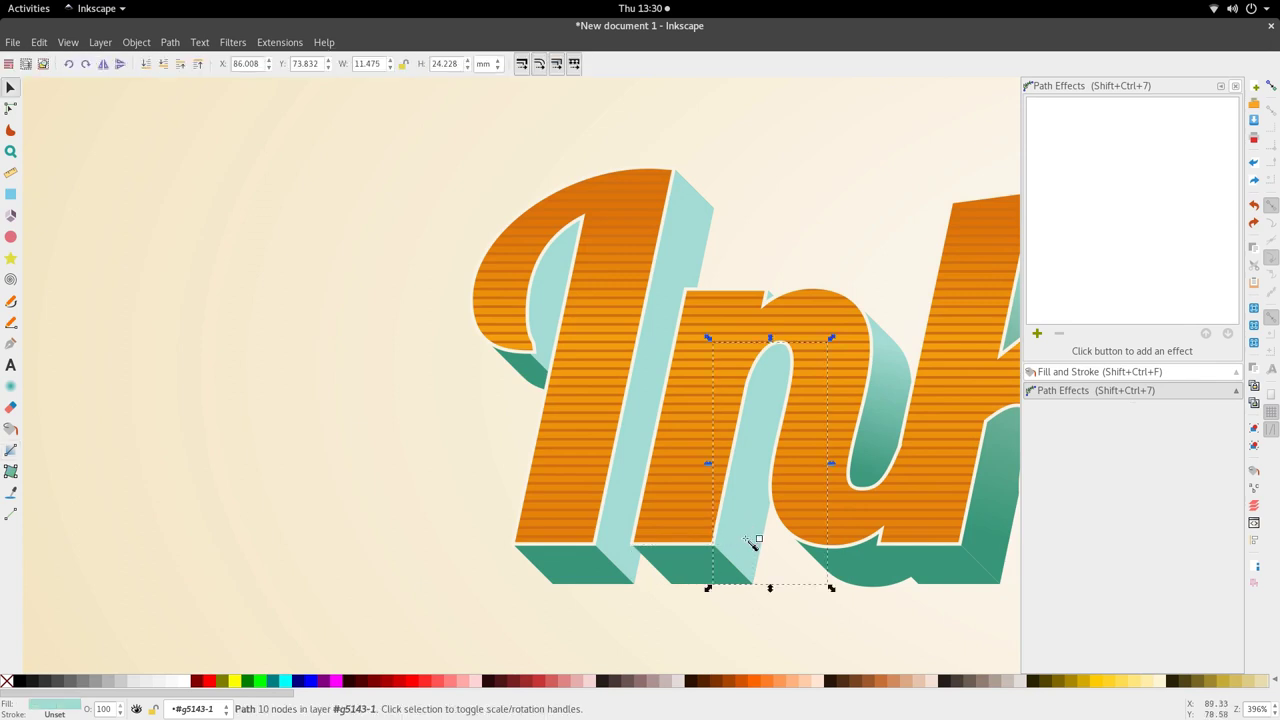
key("d")
left_click(718, 568)
key("g")
left_click_drag(744, 522, 781, 386)
key("d")
left_click(663, 374)
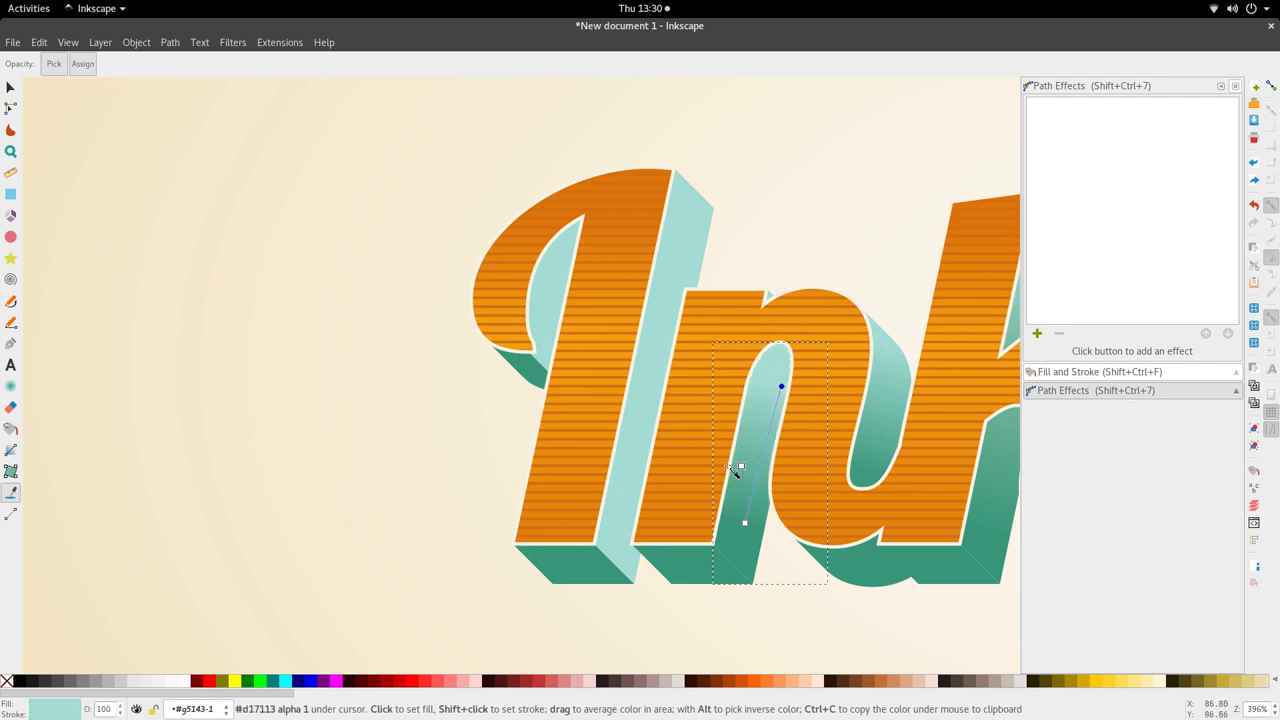
- Reverse the gradient on the n's inner side face so it runs from dark green at the top to light teal at the bottom
scroll(728, 480, "down", 3)
key("s")
scroll(729, 476, "up", 3)
key("n")
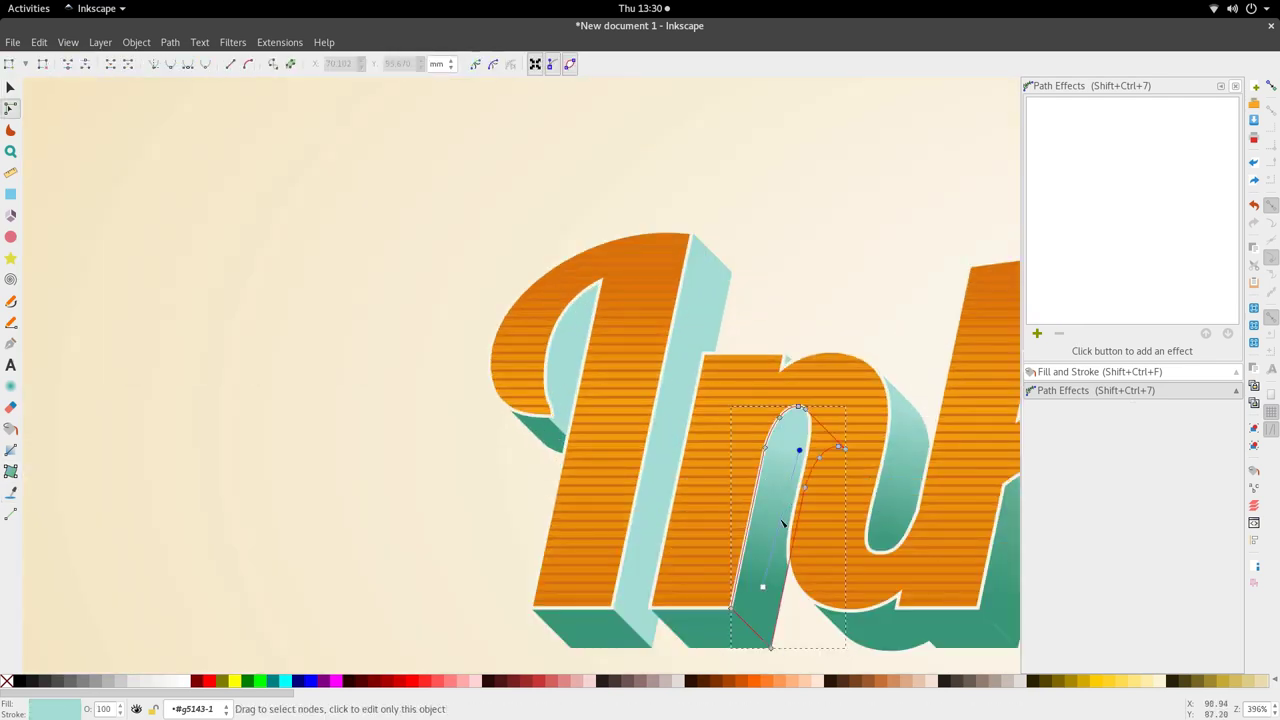
left_click_drag(774, 462, 731, 626)
scroll(660, 580, "down", 4)
key("s")
left_click(642, 627)
scroll(664, 584, "right", 3)
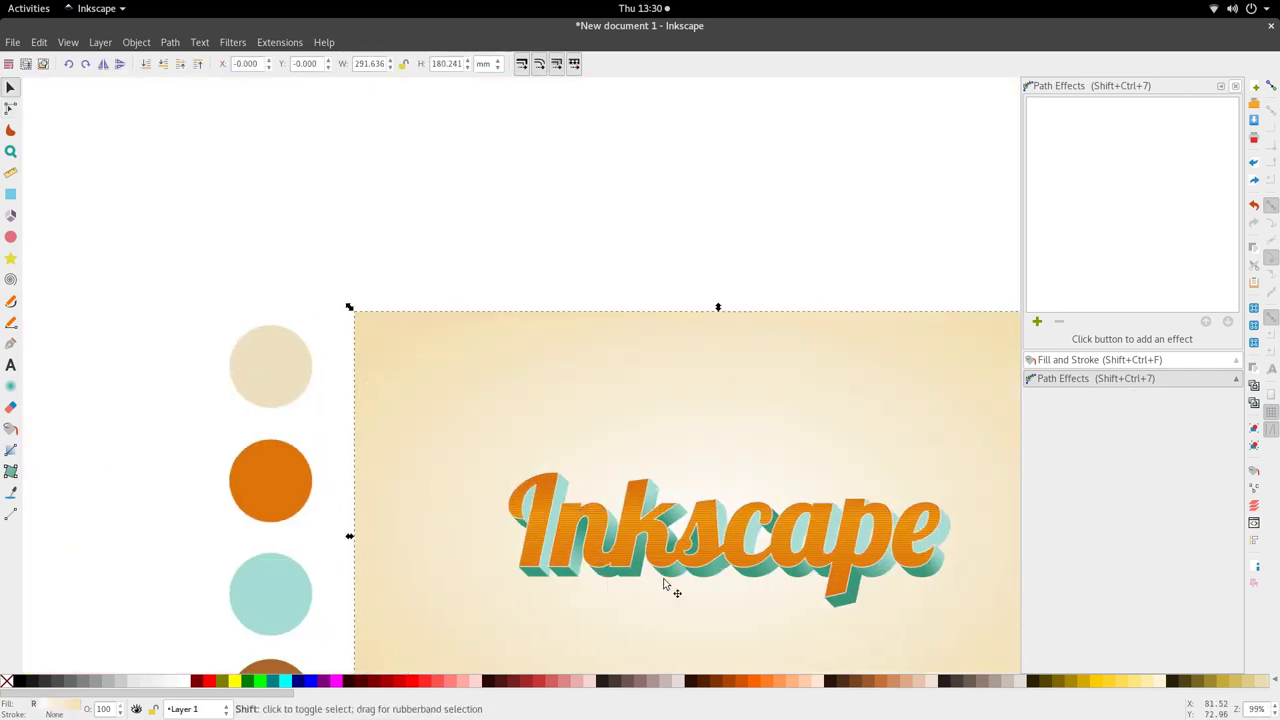
- Select only the lower curved face inside the s's opening and fill it with the light teal sampled from the s's side face
scroll(663, 583, "up", 5)
key("Escape")
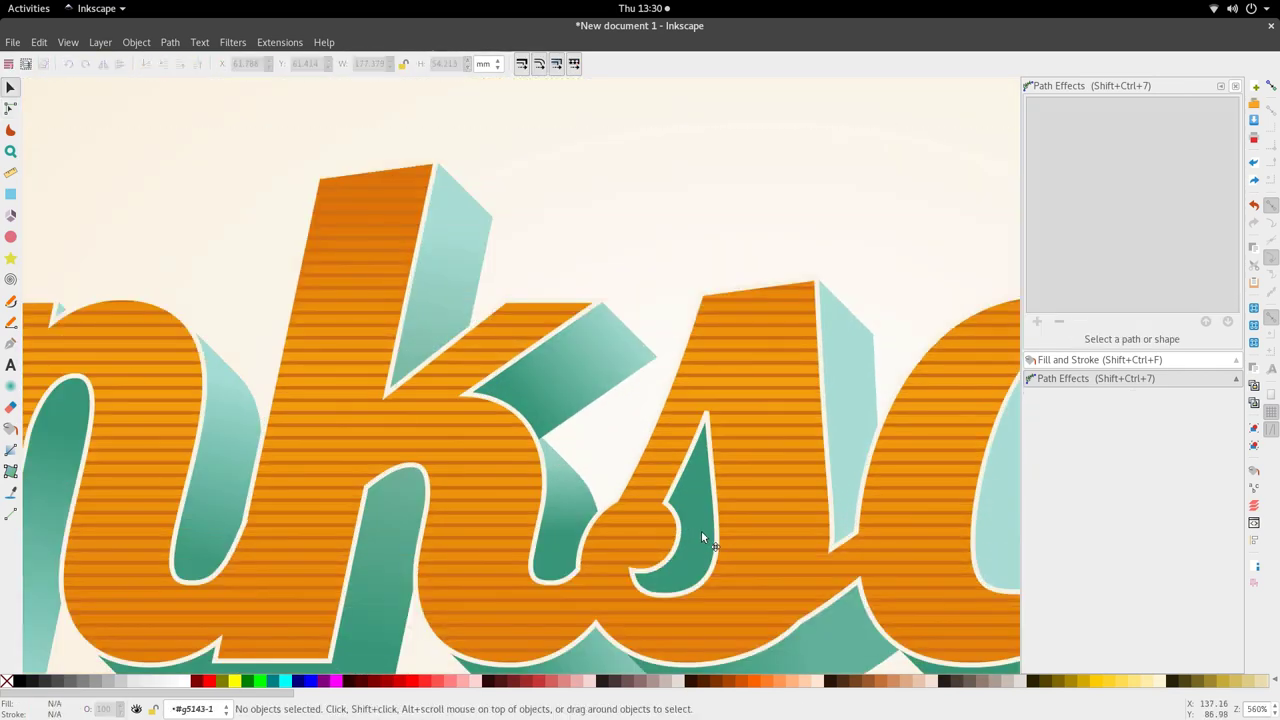
left_click(701, 538)
key("n")
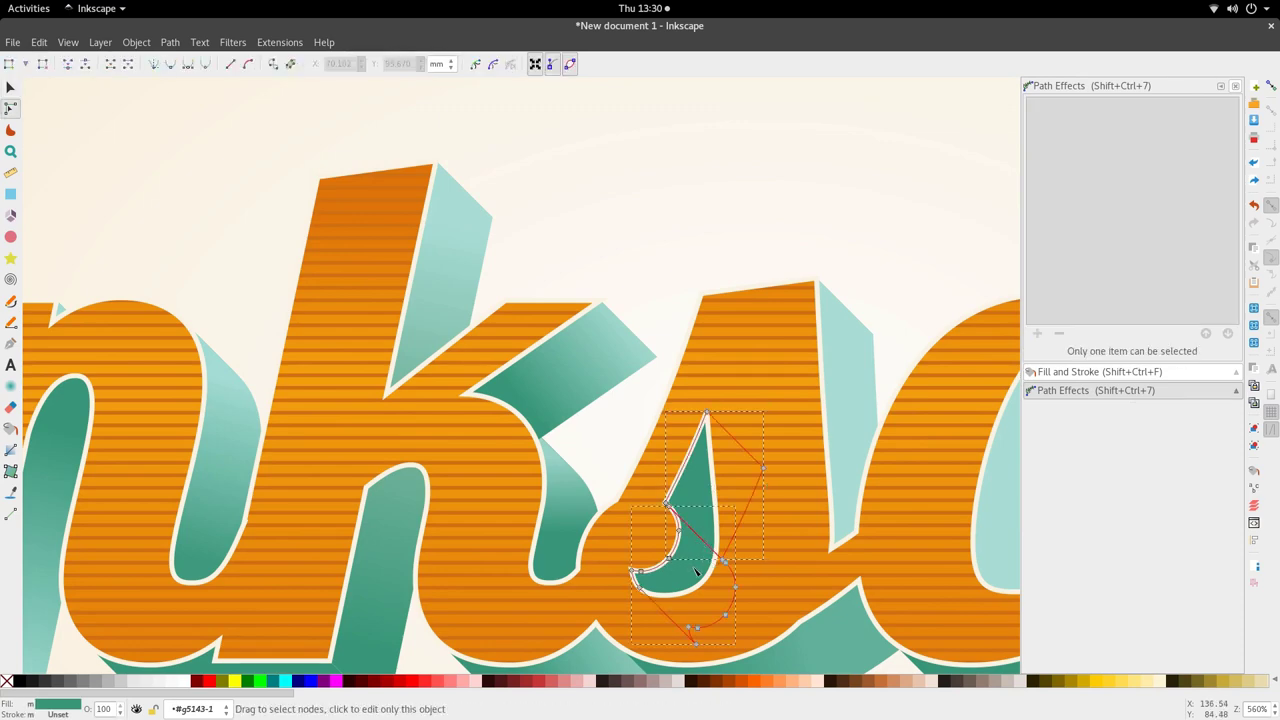
left_click(777, 563)
left_click(677, 578)
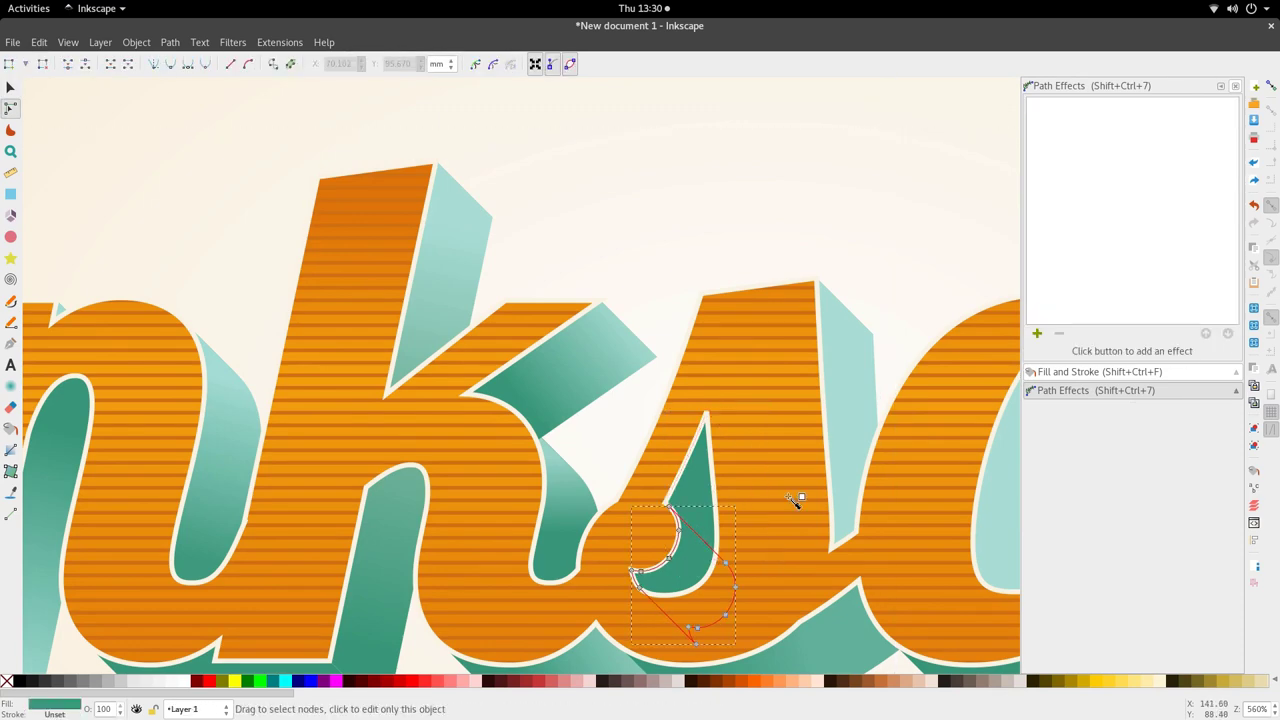
key("d")
left_click(839, 465)
scroll(790, 495, "down", 3)
scroll(750, 505, "up", 2)
- Apply a short linear gradient to the lower face inside the s's opening, lighter teal at the top and dark green at the bottom
key("g")
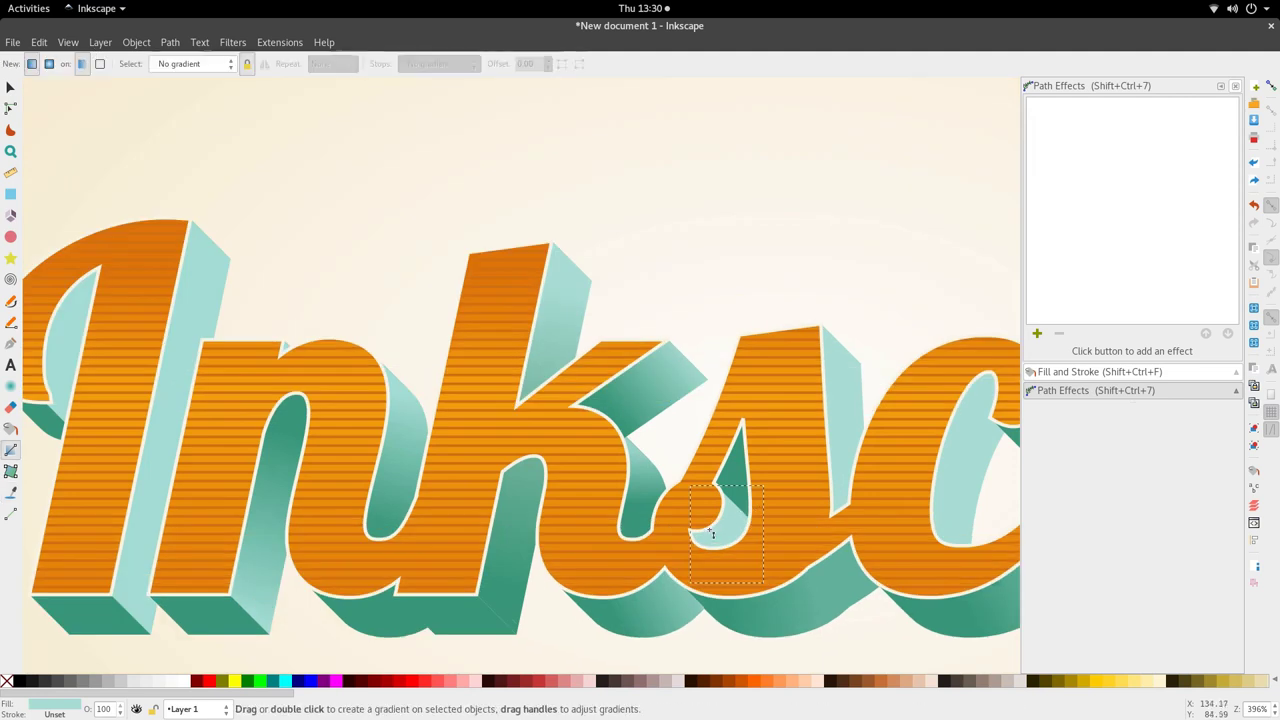
key("ctrl")
left_click_drag(737, 521, 731, 537)
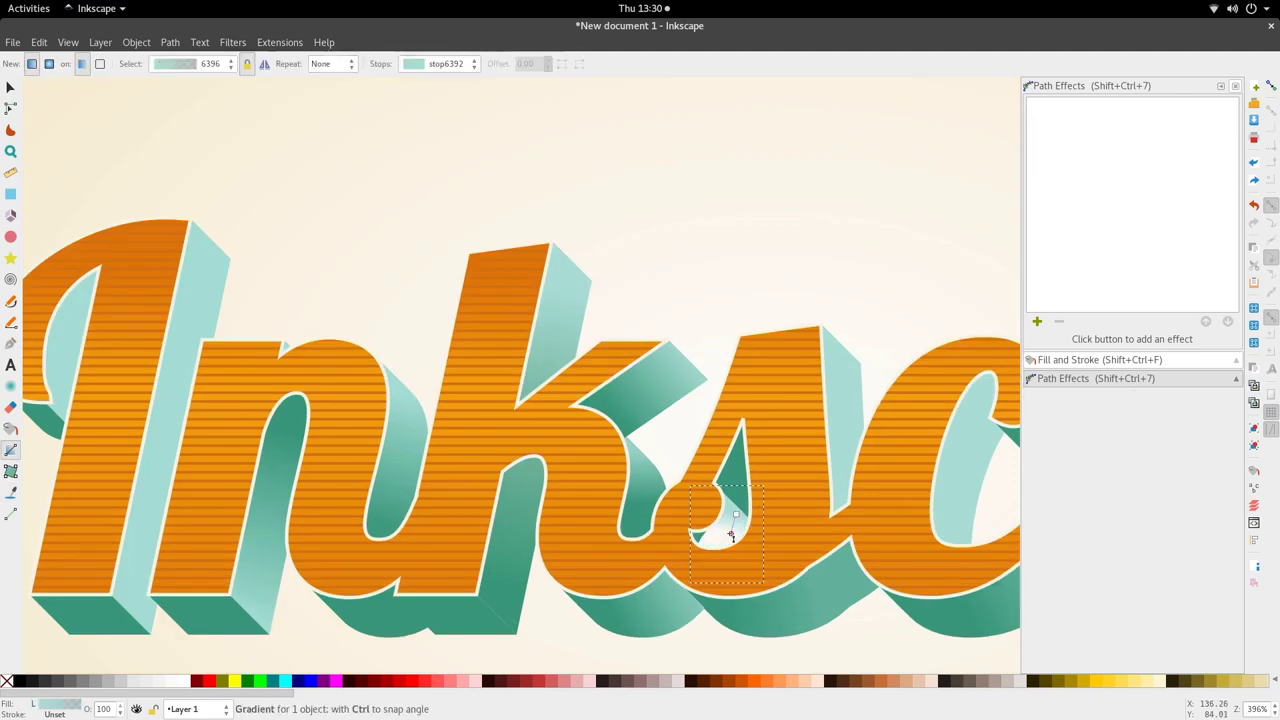
key("d")
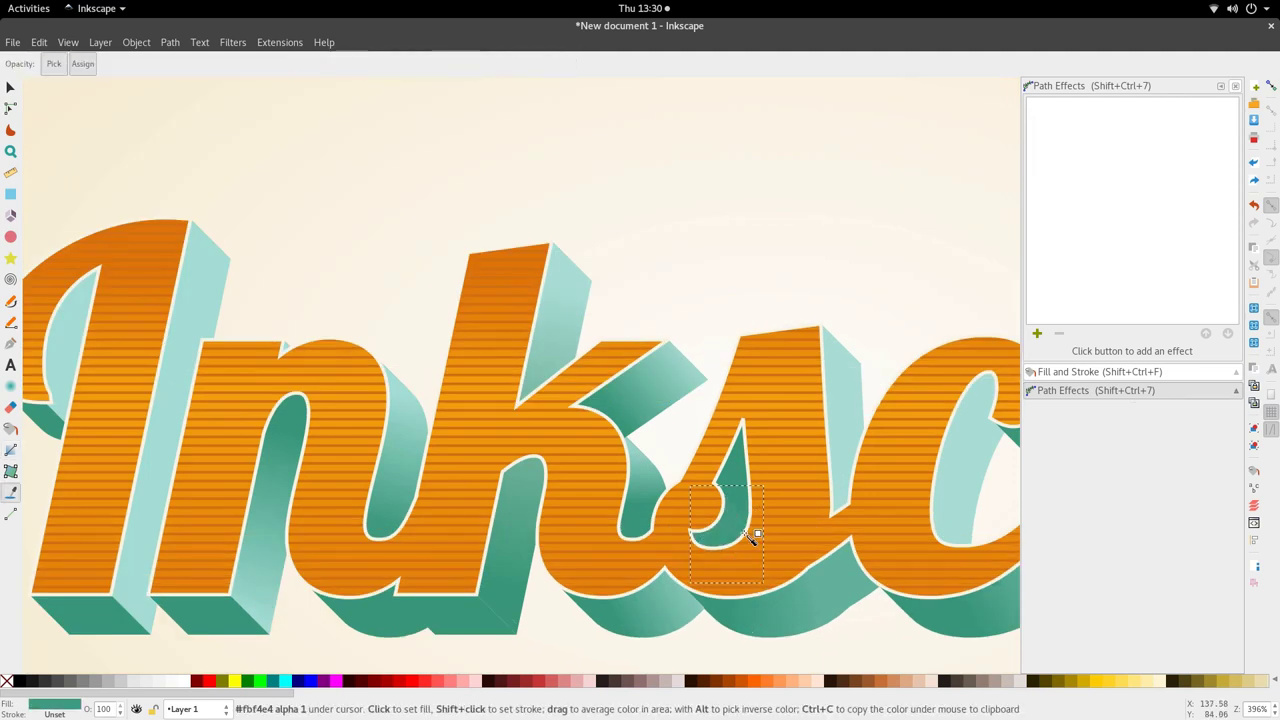
left_click(731, 536)
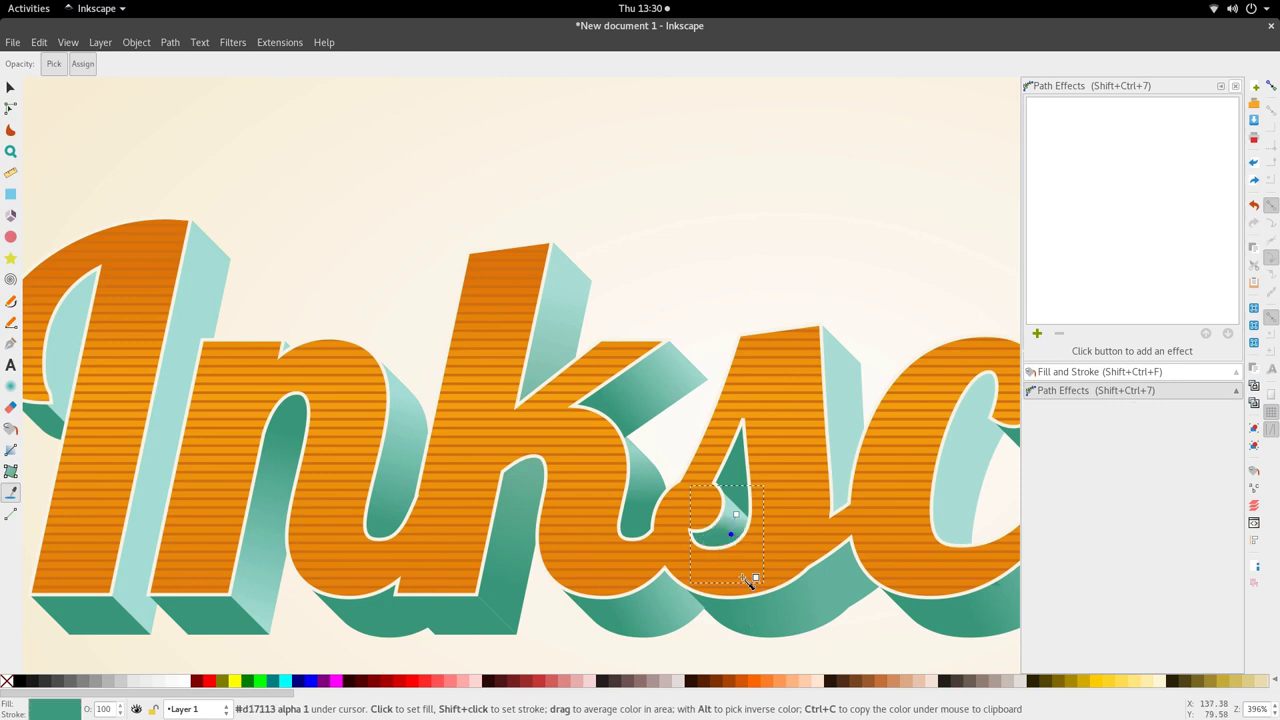
- Select the inner side face within the I's curl and fill it with the dark green sampled from the face below it
scroll(747, 578, "down", 3)
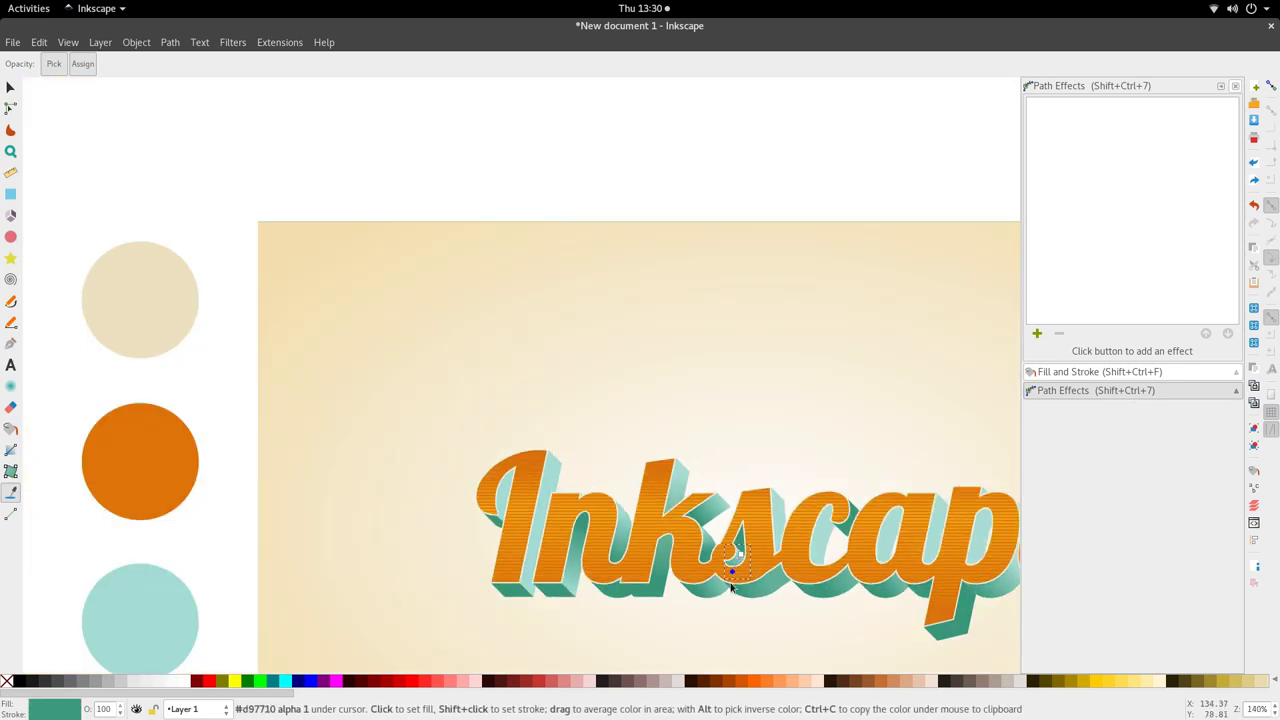
key("s")
left_click(709, 640)
scroll(722, 628, "down", 1)
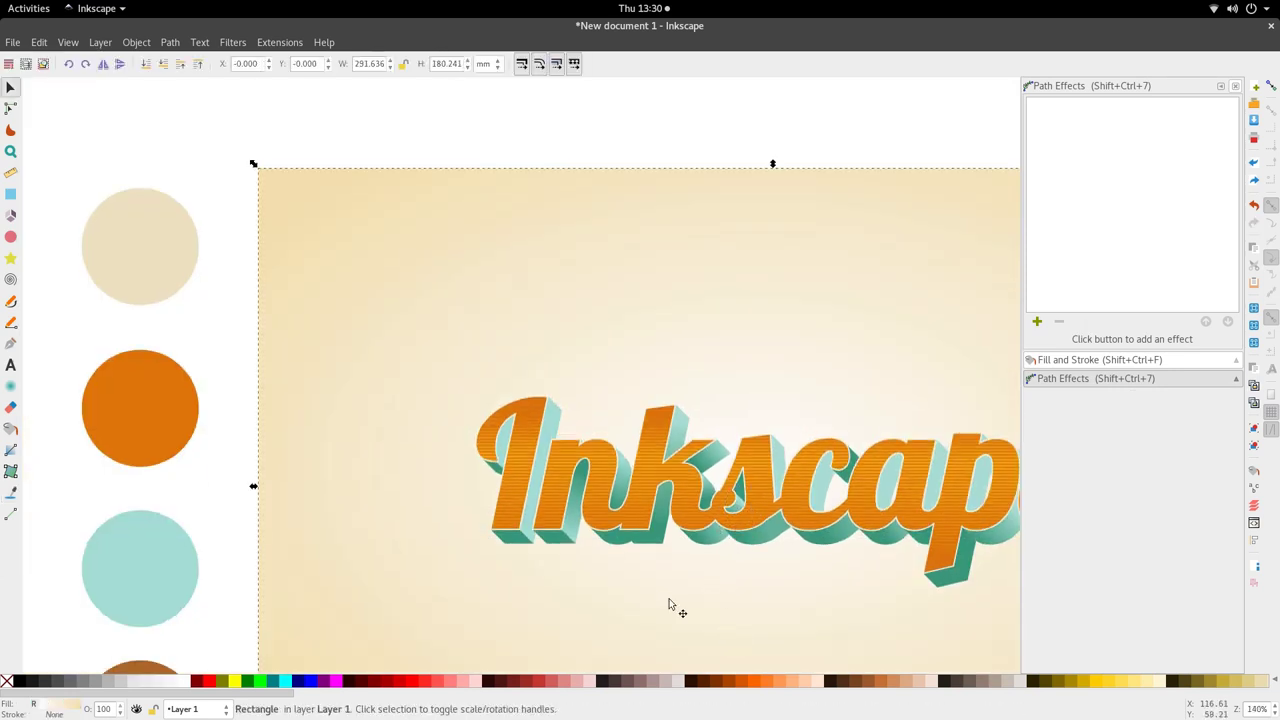
scroll(544, 471, "up", 2)
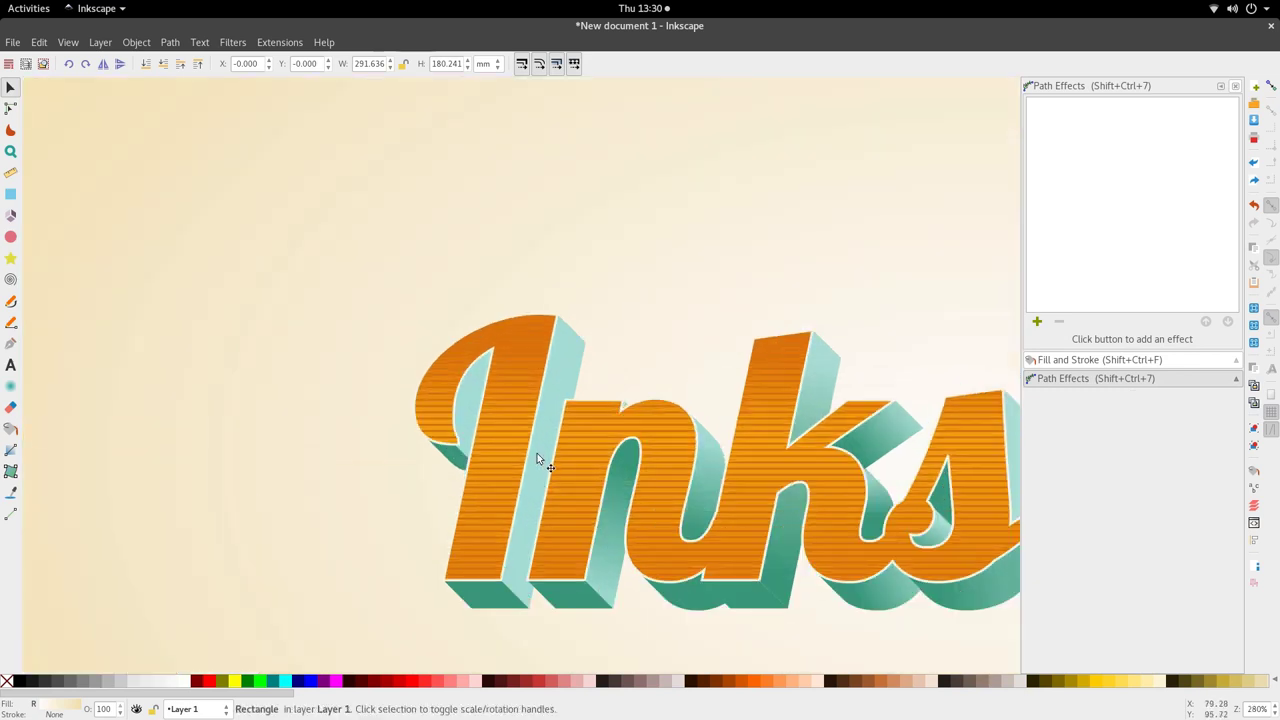
double_click(537, 452)
scroll(624, 406, "down", 3)
scroll(572, 411, "up", 5)
left_click(572, 418, "ctrl")
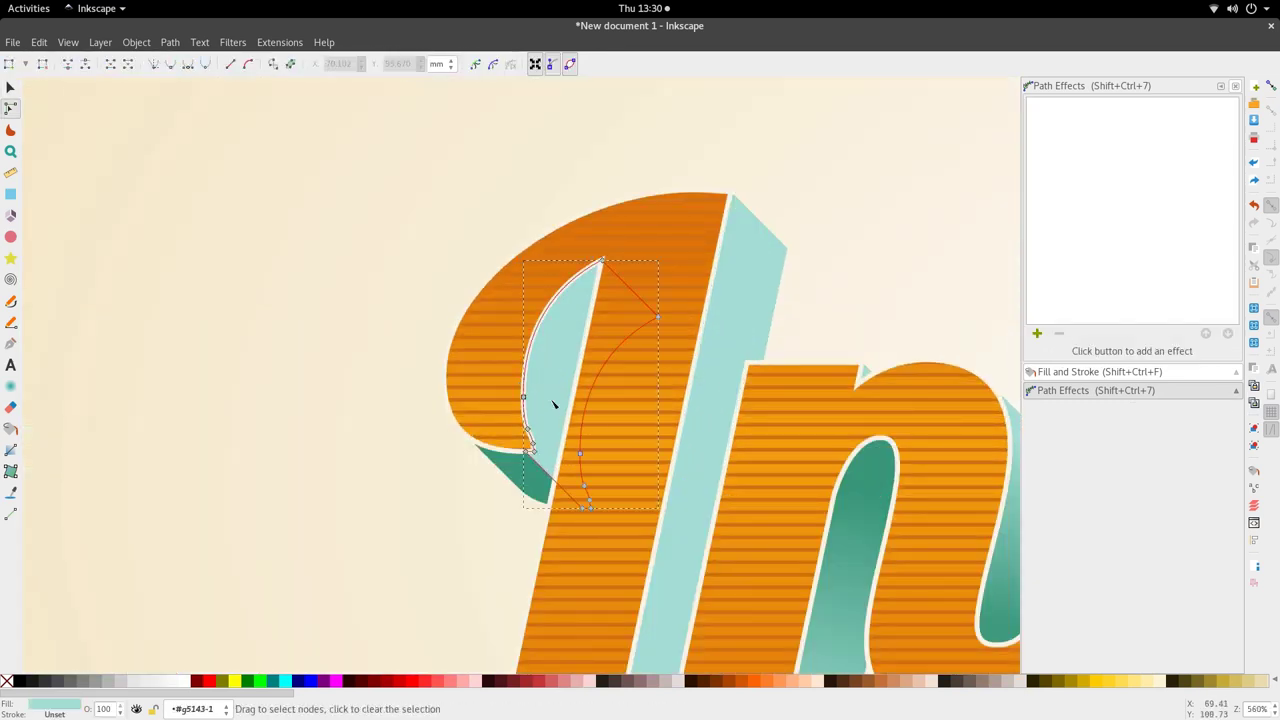
key("d")
left_click(541, 484)
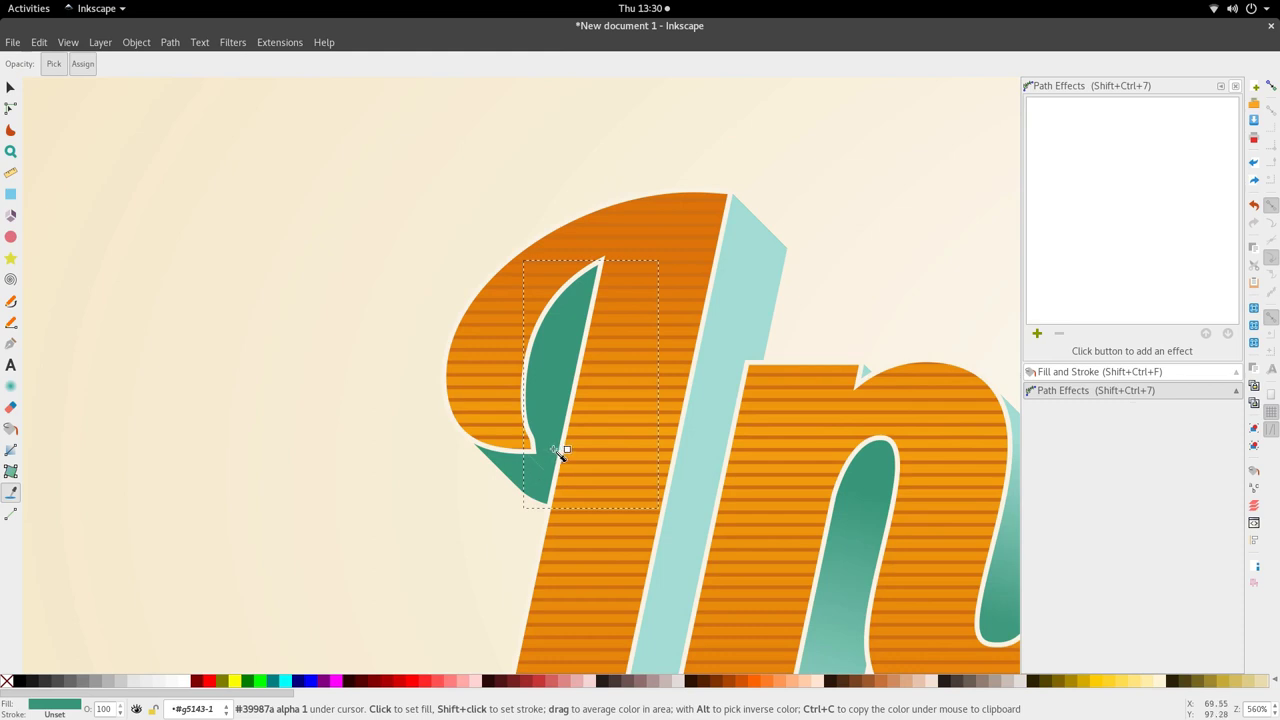
- Apply a linear gradient to the I's inner side face, from dark green at the bottom to the I's light side-face teal at the top
key("g")
left_click_drag(549, 449, 582, 327)
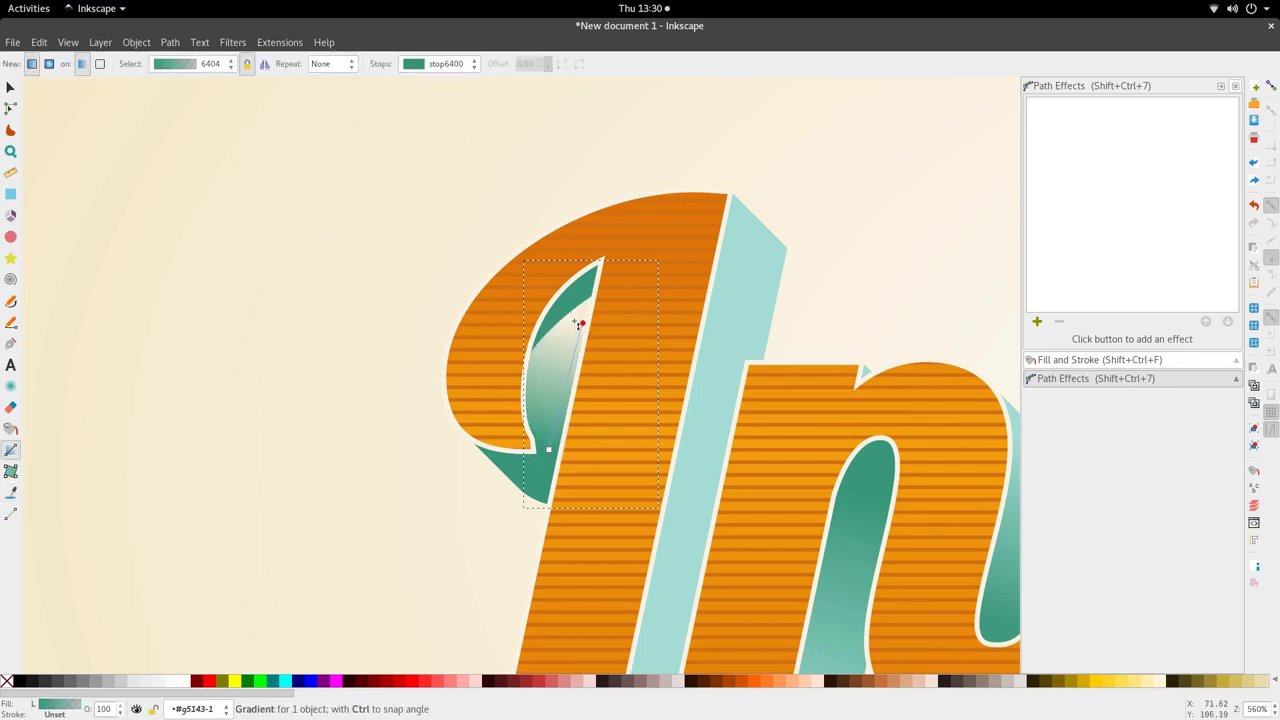
key("s")
left_click(181, 68)
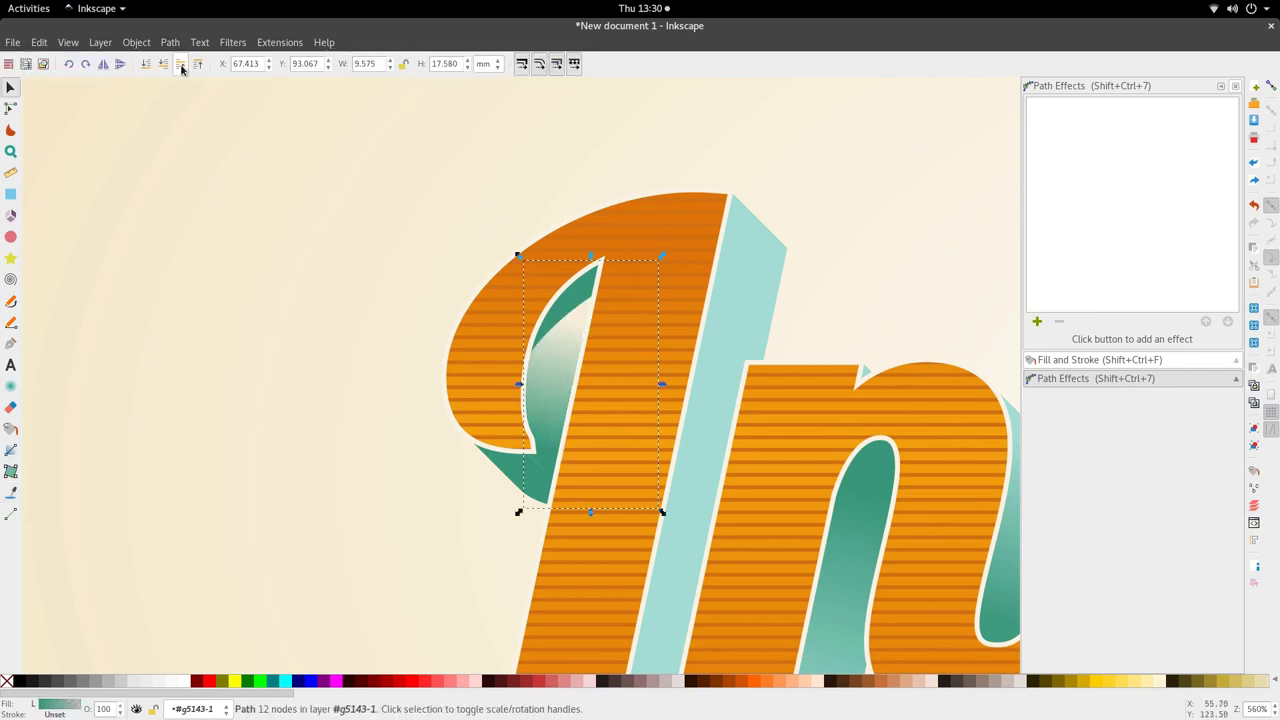
key("d")
left_click(739, 271)
scroll(735, 272, "down", 4)
key("s")
left_click(557, 369)
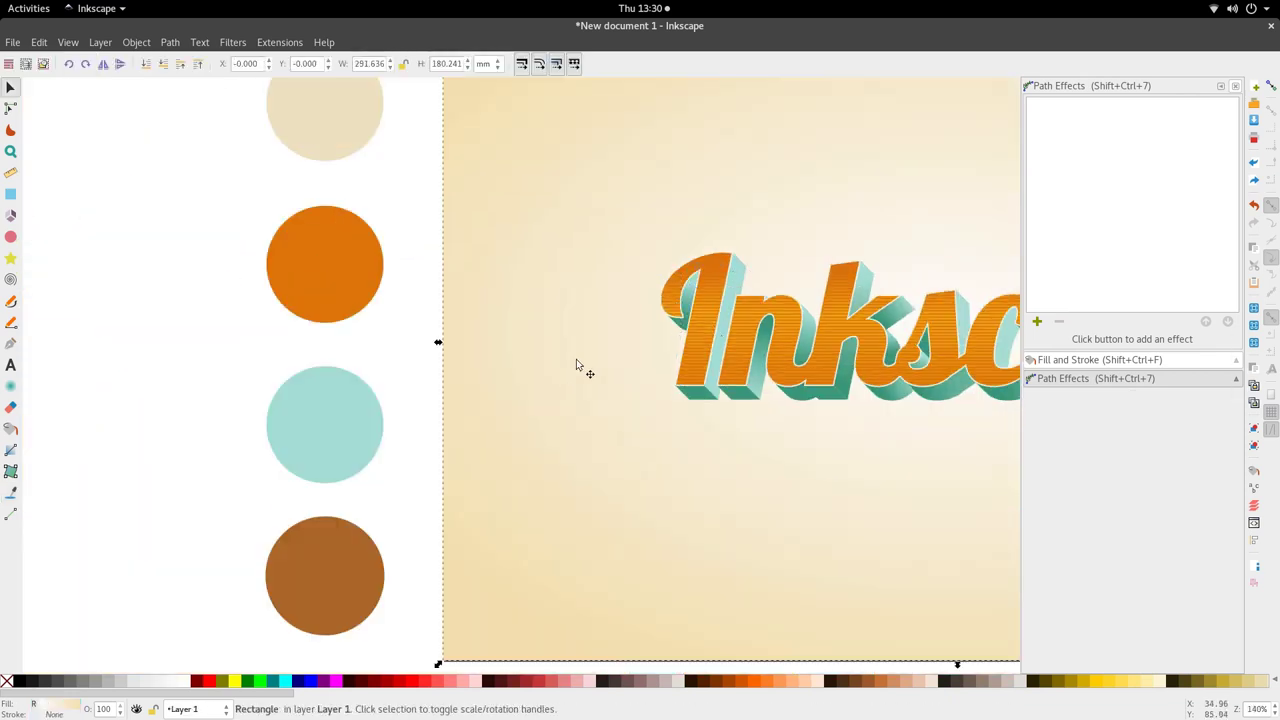
scroll(690, 295, "up", 3, "ctrl")
key("Escape")
double_click(690, 291)
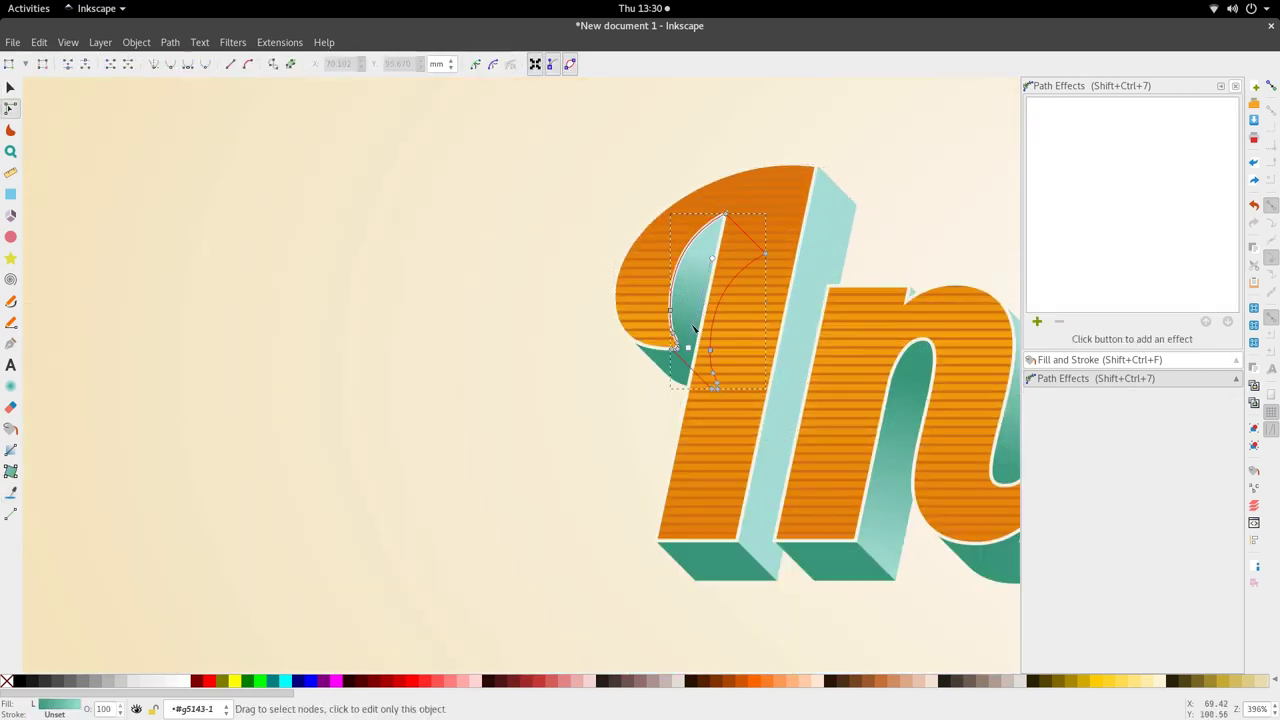
key("s")
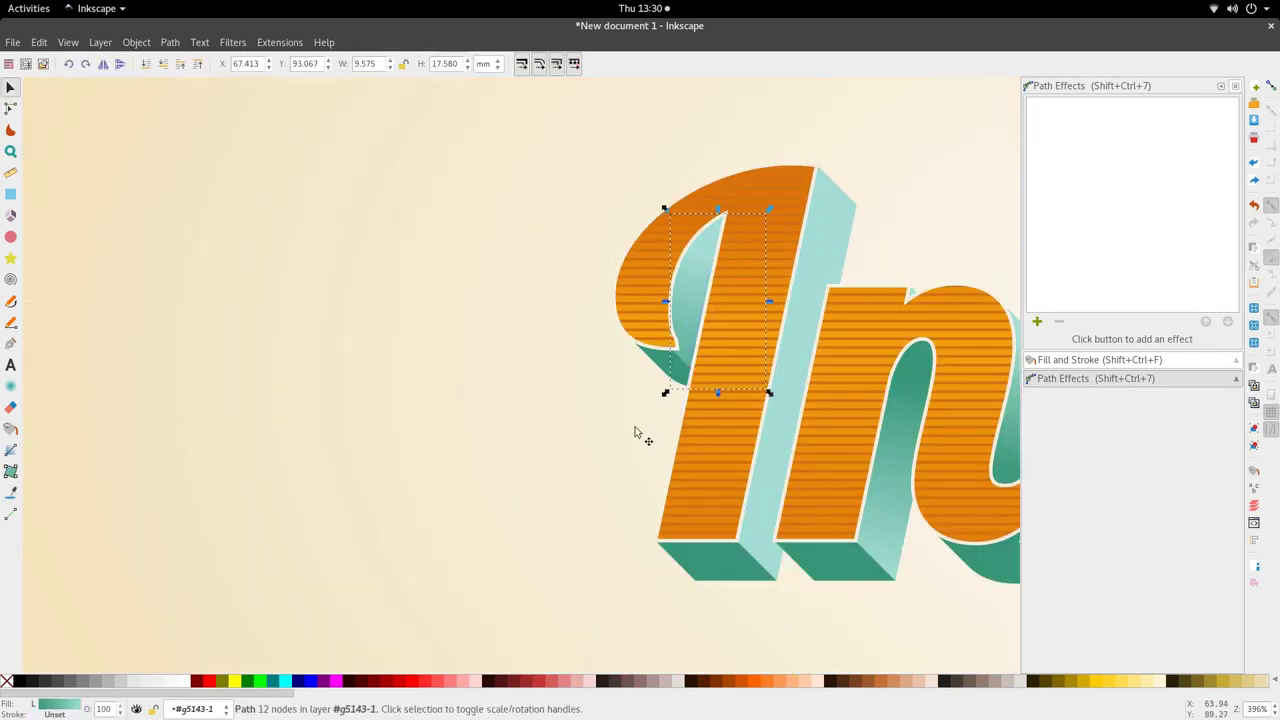
left_click(637, 425)
- Apply a short linear gradient to the side face of the c's upper hook, from dark green at the lower end to sampled light teal above
scroll(638, 413, "down", 4, "ctrl")
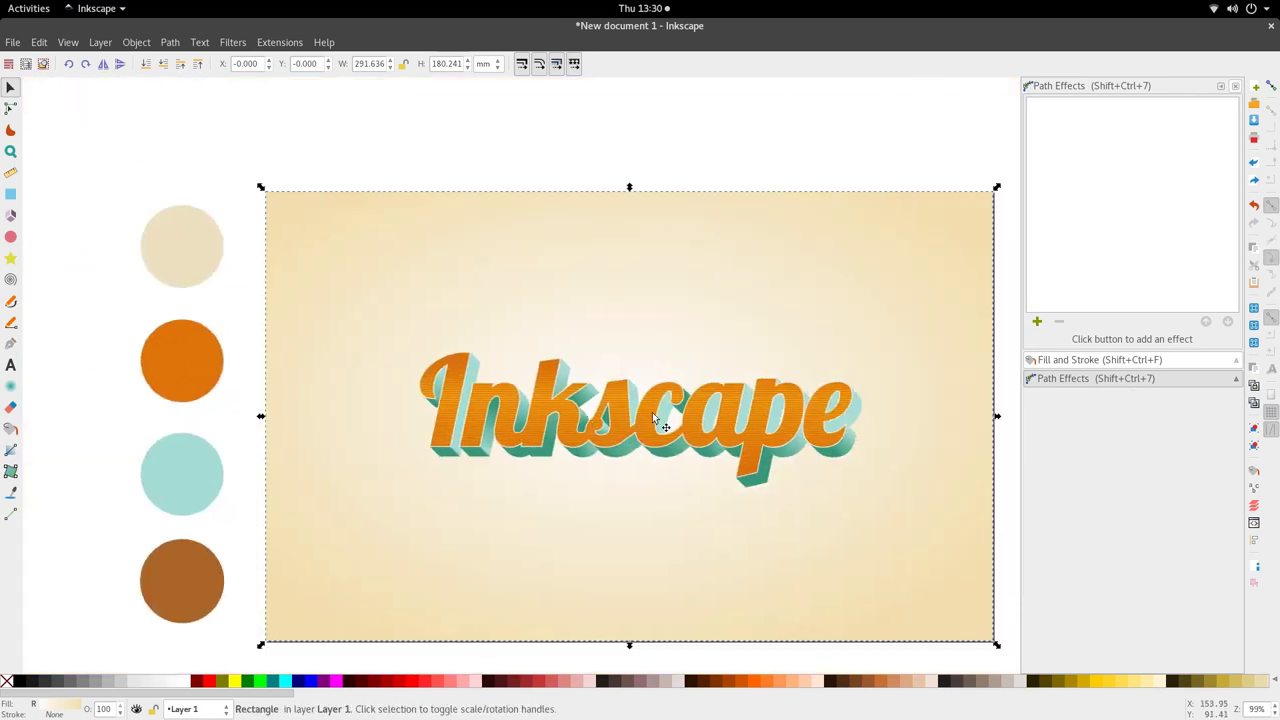
left_click(640, 420)
scroll(660, 425, "up", 5, "ctrl")
double_click(677, 432)
key("n")
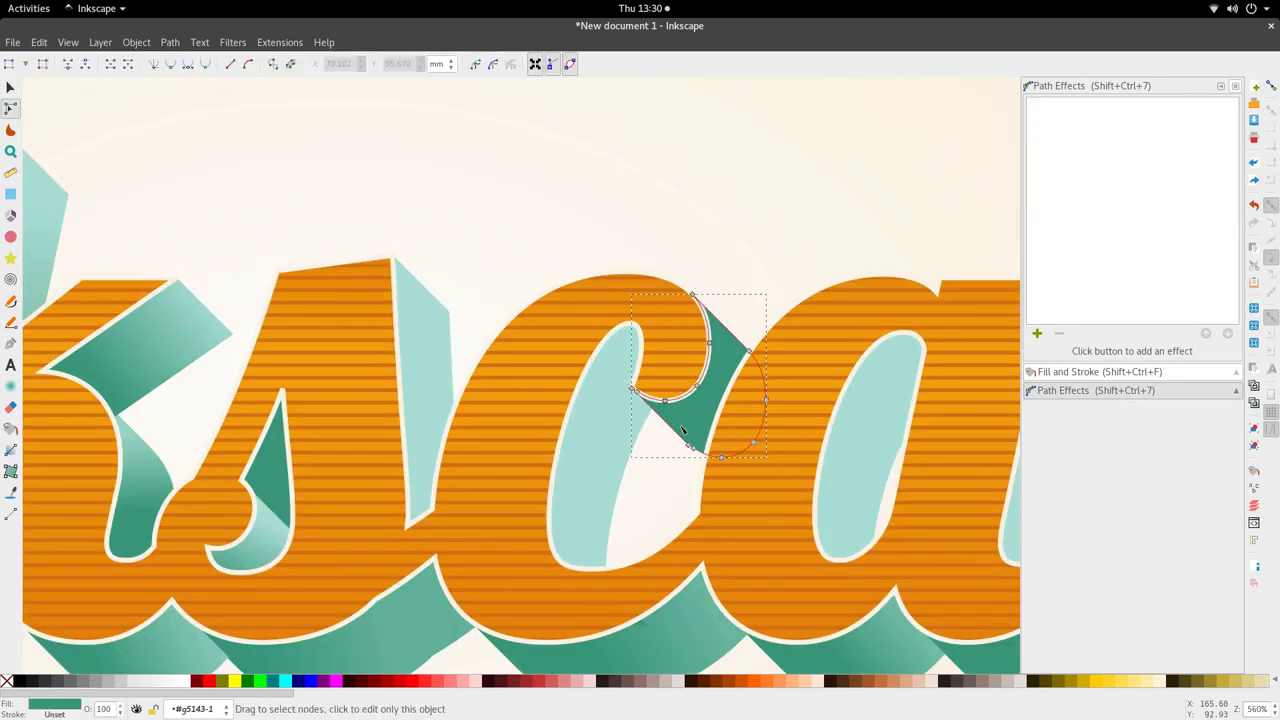
key("g")
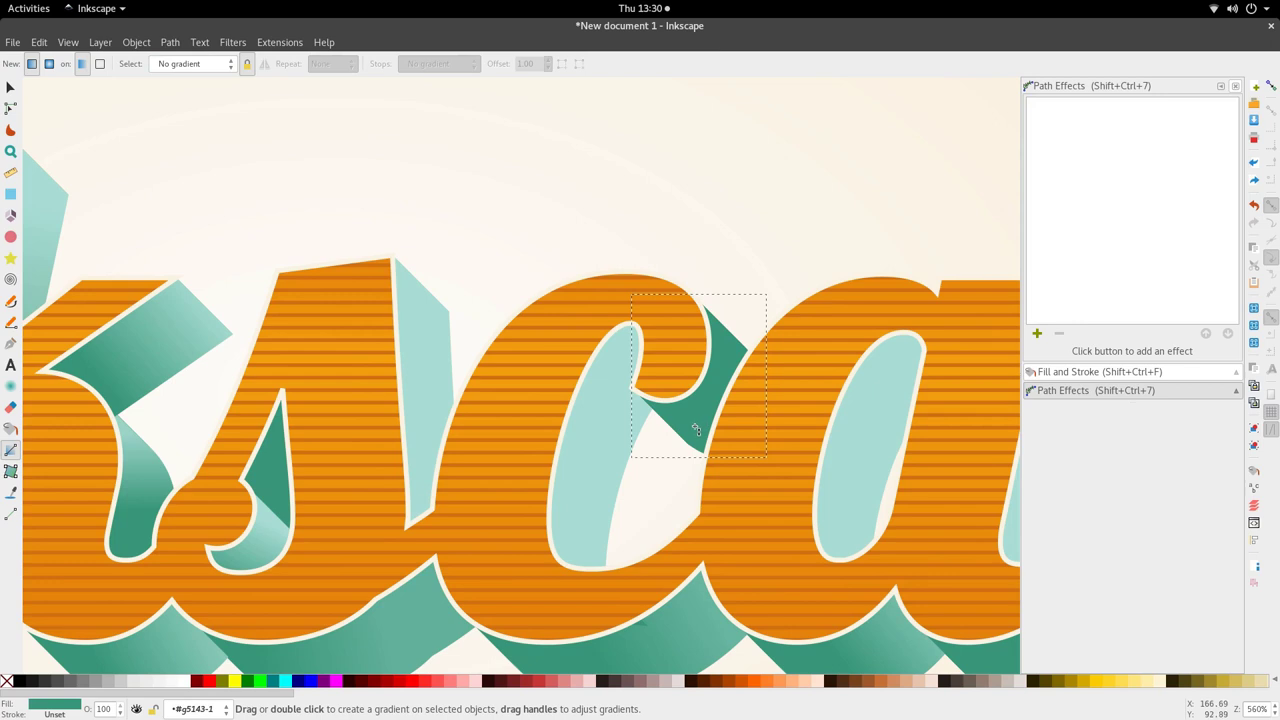
key("d")
left_click(643, 426)
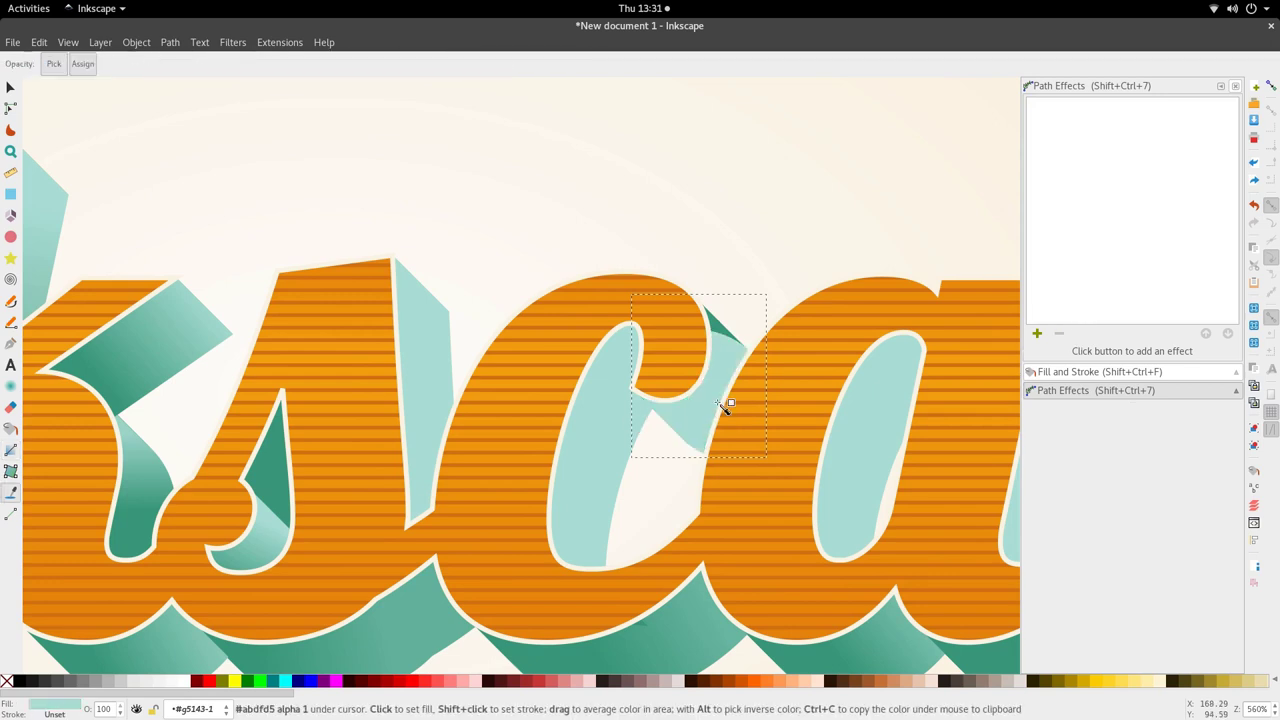
key("ctrl+z")
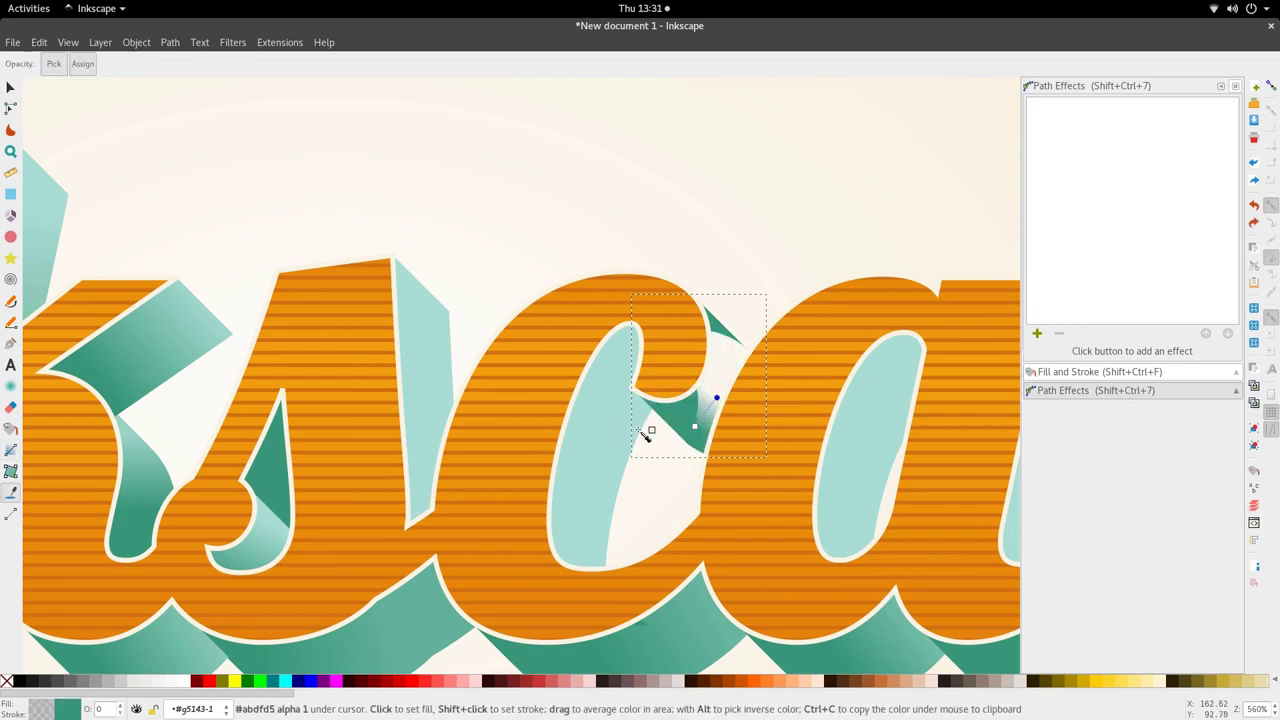
left_click(644, 428)
key("s")
left_click(182, 65)
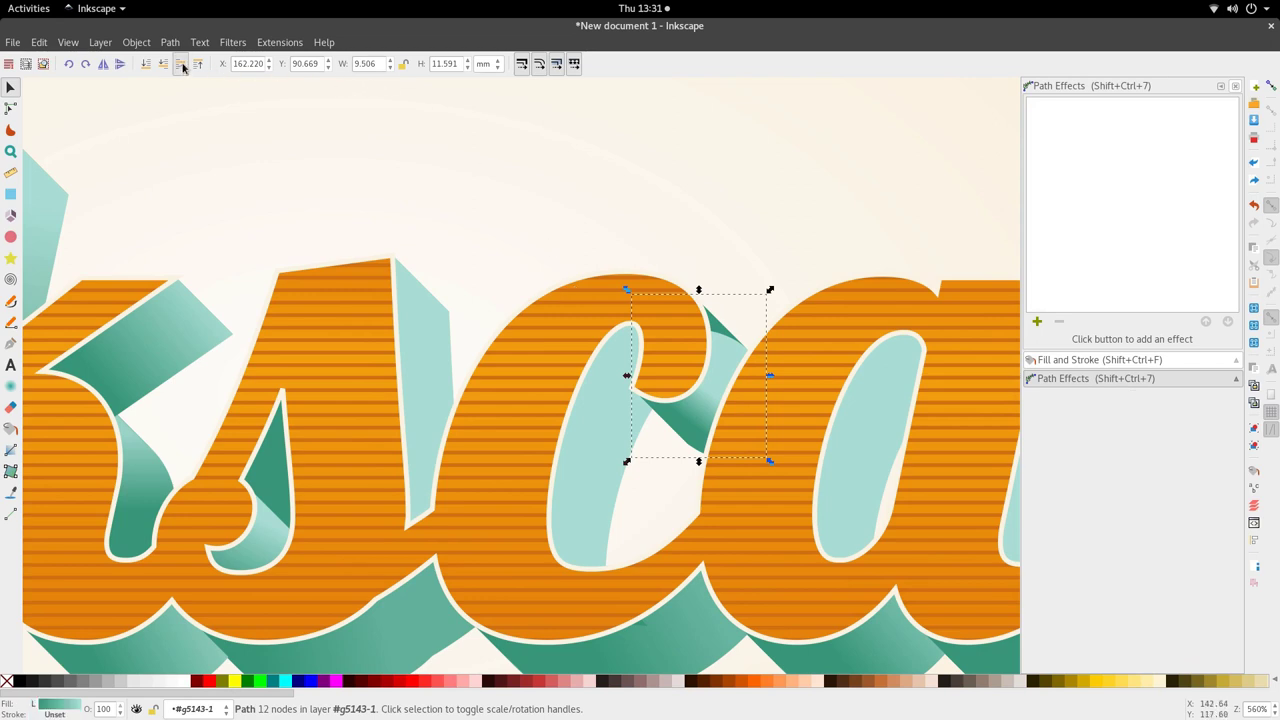
- Apply a linear gradient to the p's inner side face, from light teal below to the green sampled from underneath the p's bowl at the top
key("5")
left_click(637, 441)
scroll(640, 443, "left", 3)
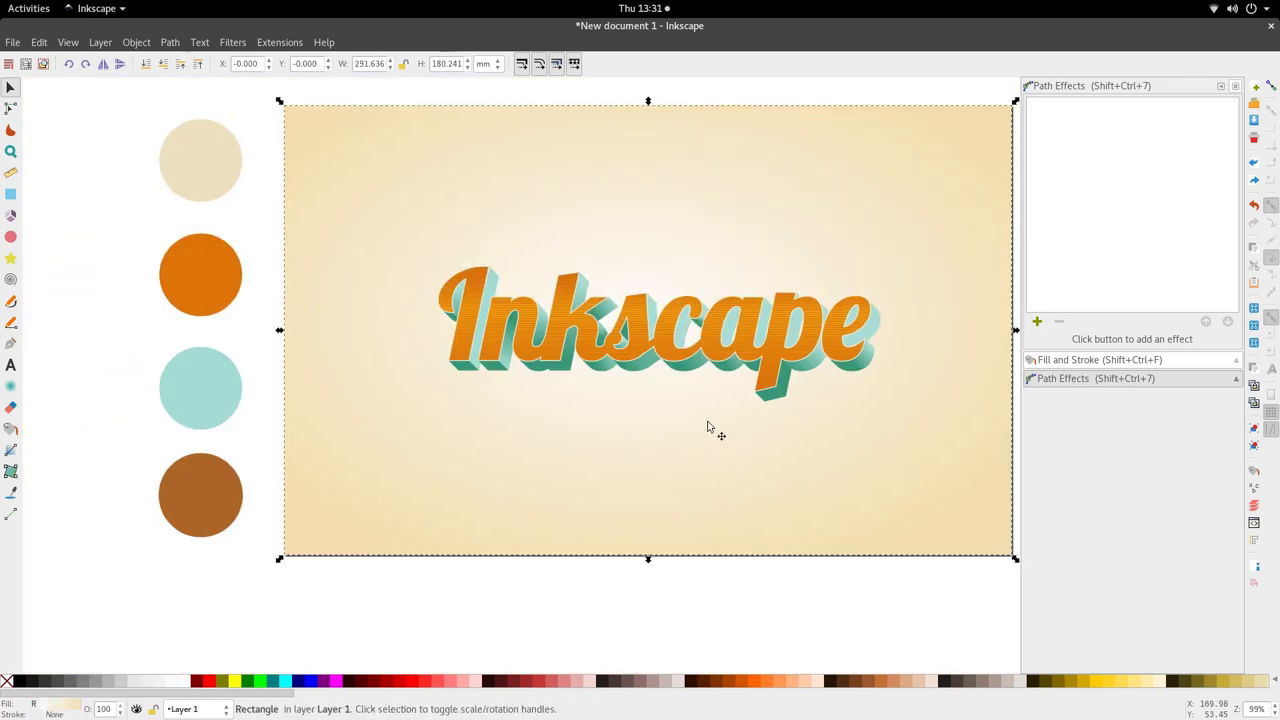
scroll(846, 348, "up", 2)
double_click(737, 323)
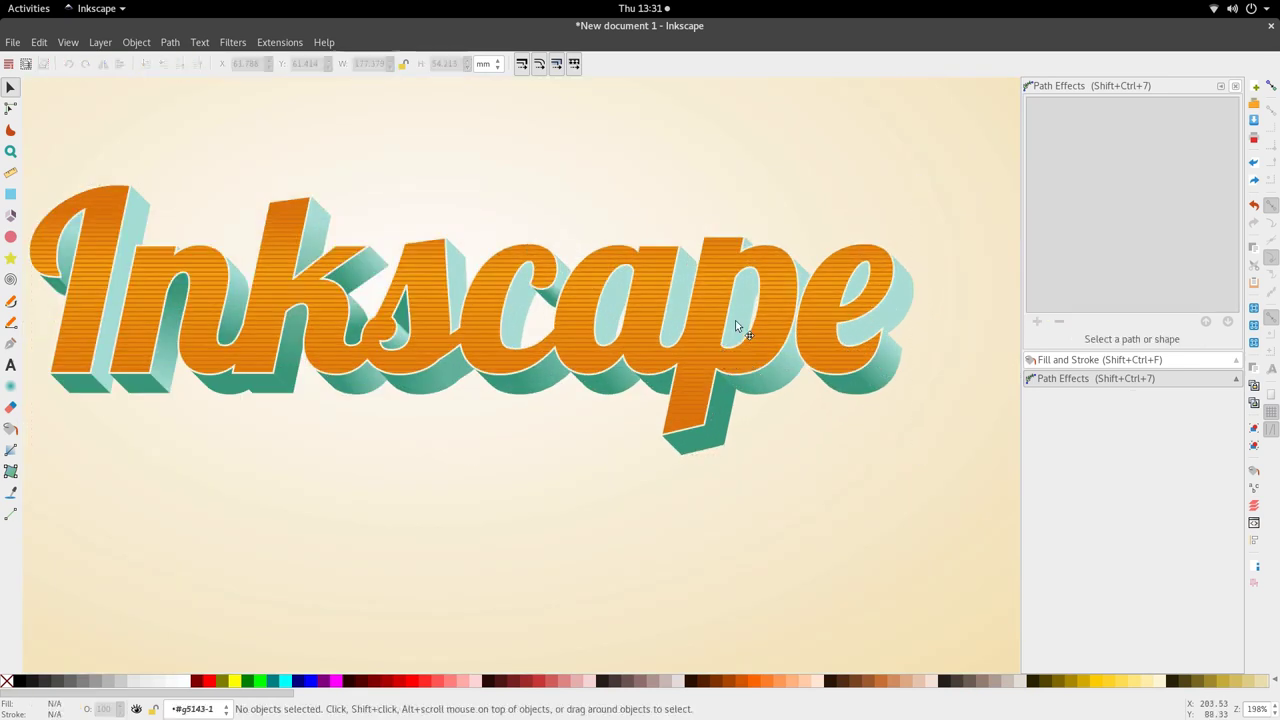
double_click(739, 325)
key("g")
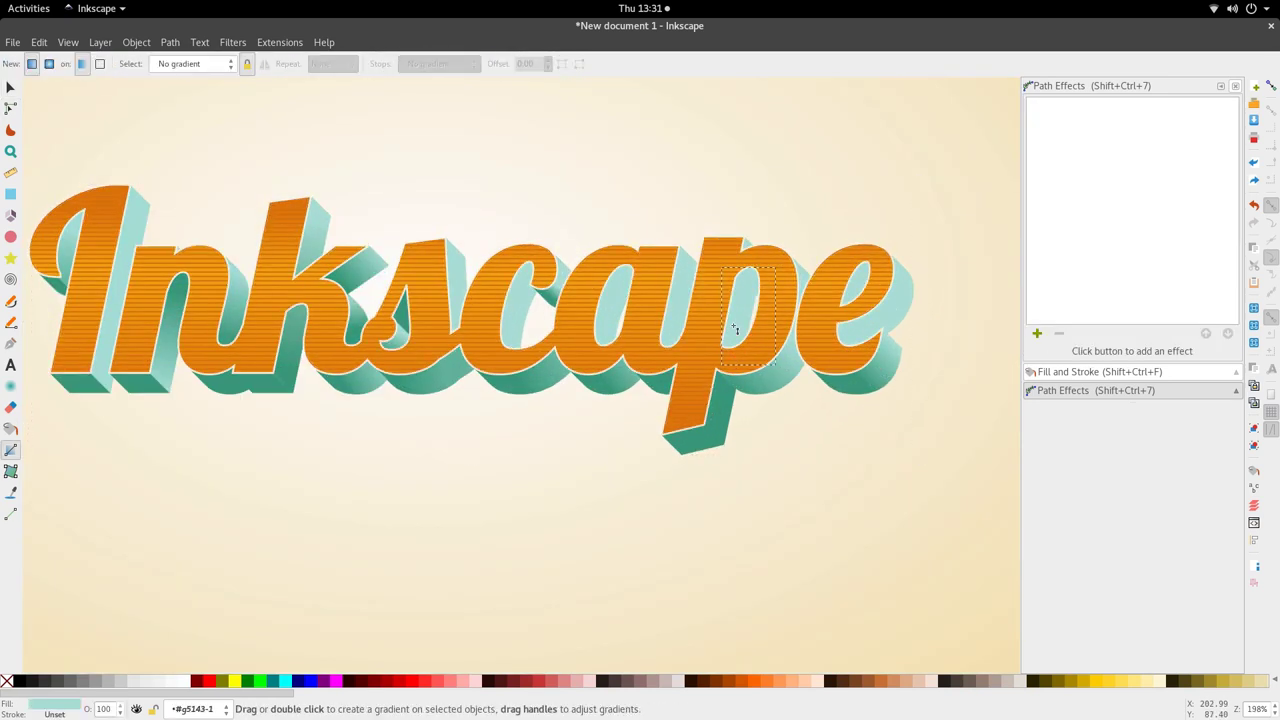
left_click_drag(734, 325, 750, 297)
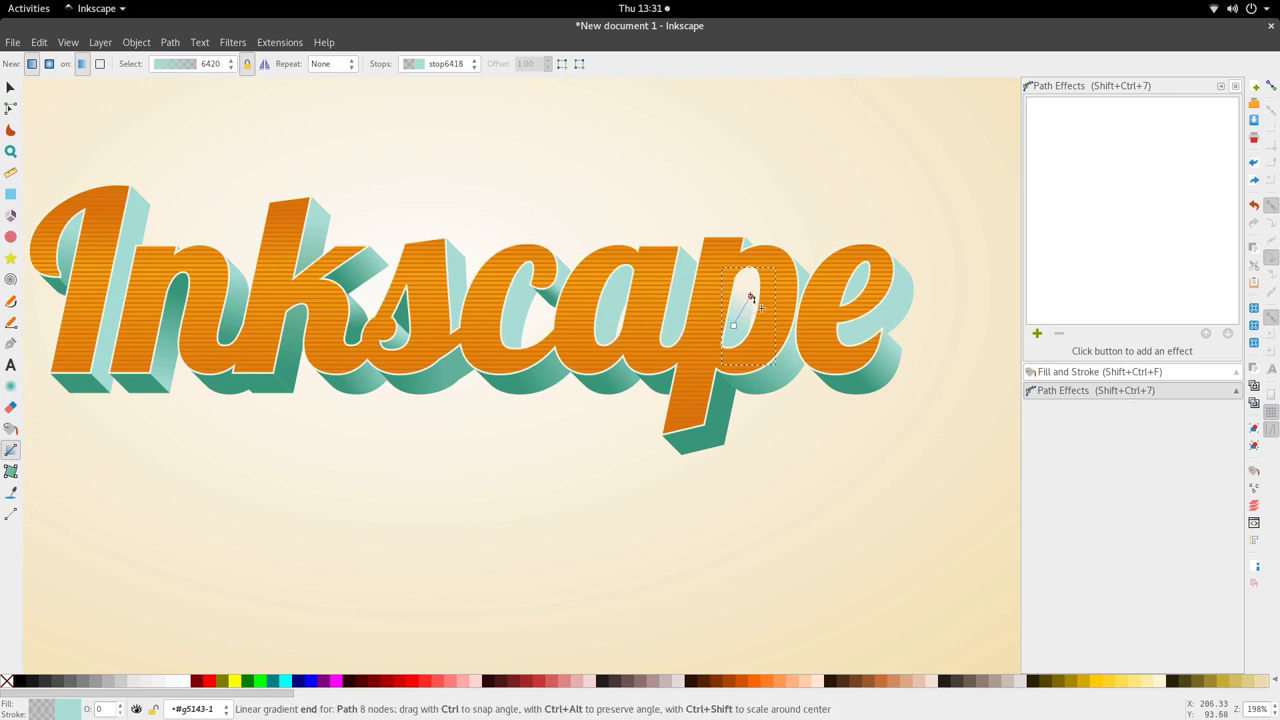
key("d")
left_click(741, 382)
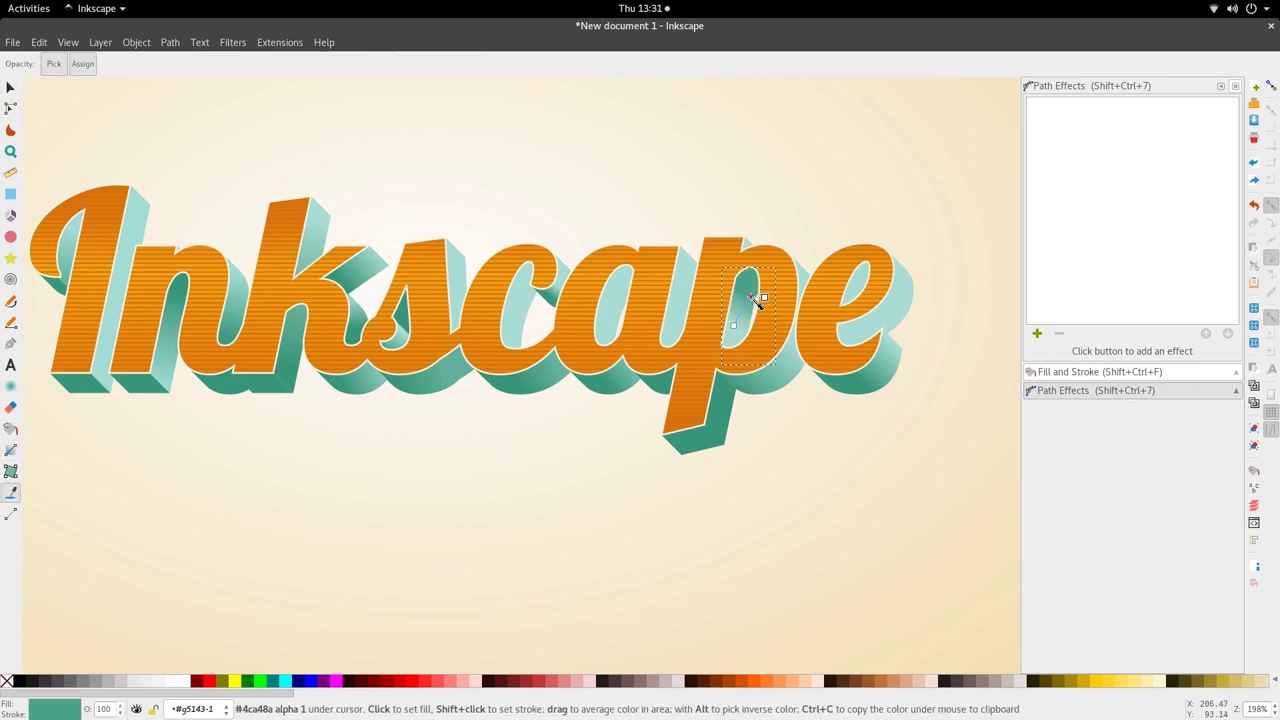
- Shade the side face between the a and p with a linear gradient from light teal below to green sampled from the p's inner face above
key("s")
double_click(682, 303)
key("g")
left_click_drag(675, 317, 679, 287)
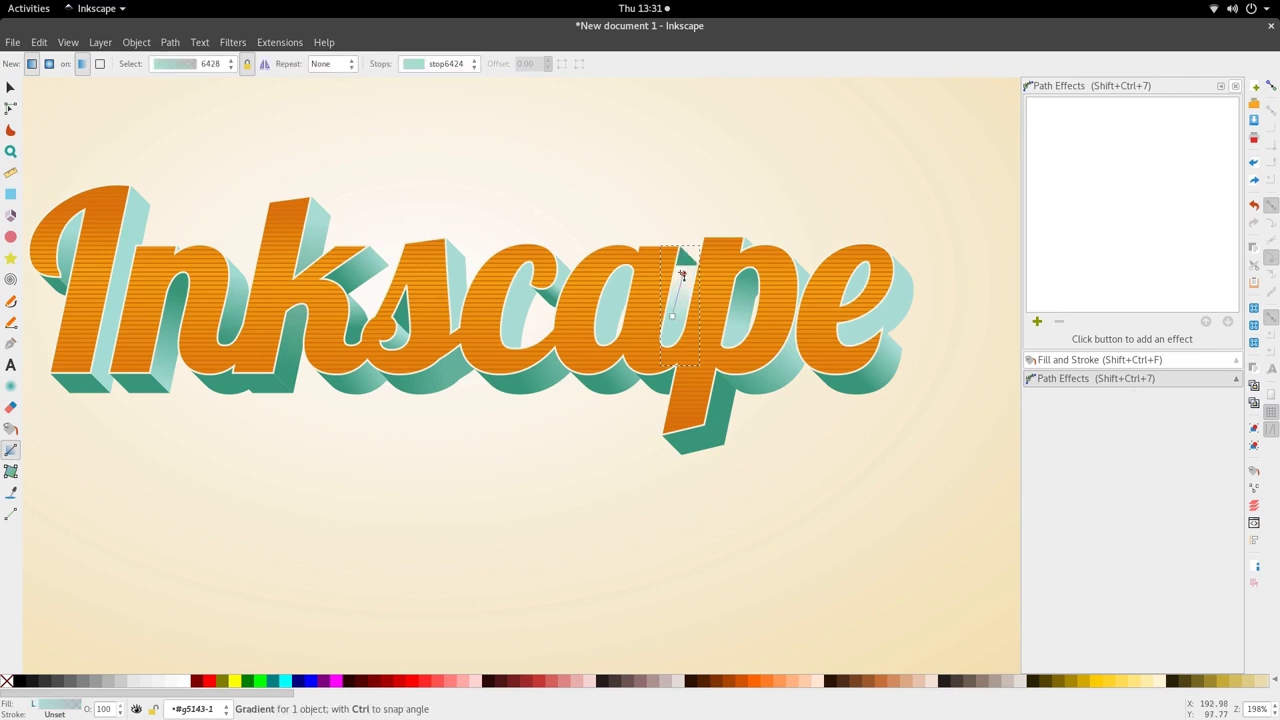
key("d")
left_click(734, 298)
- Apply a linear gradient to the a's inner side face, from light teal below to the green sampled from the a's outer side face at the top
key("s")
double_click(611, 308)
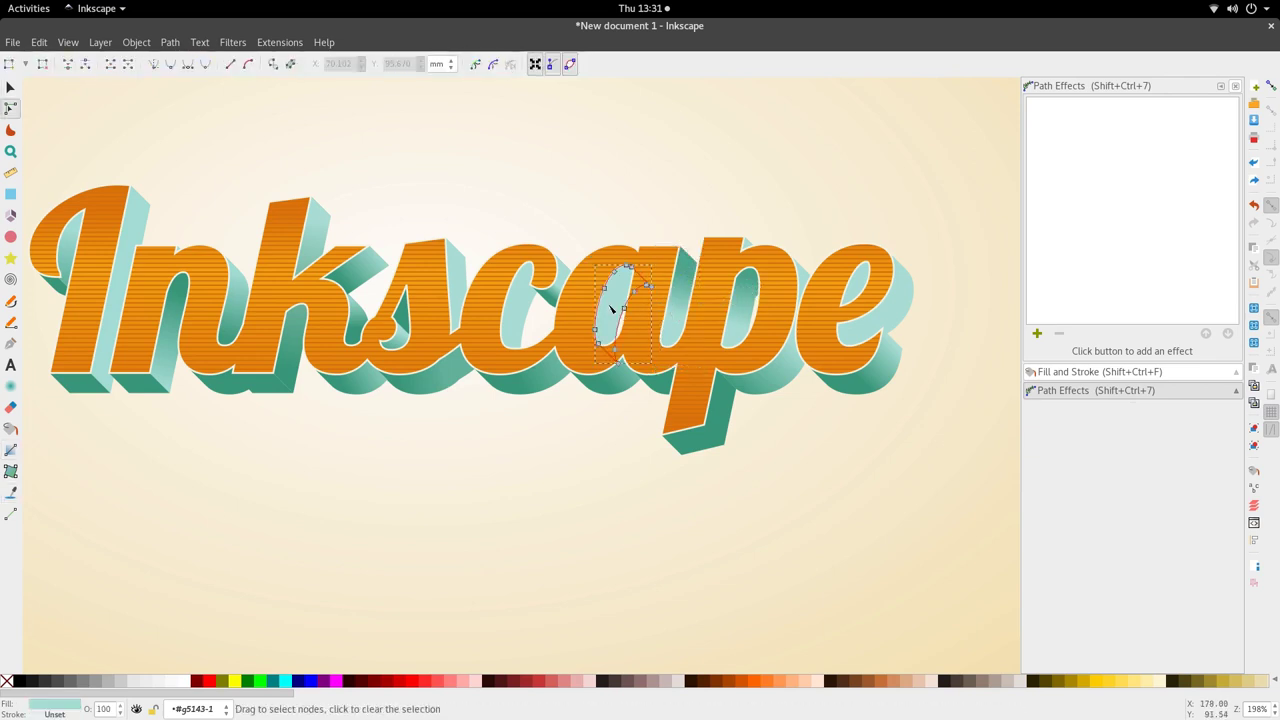
key("g")
left_click_drag(604, 322, 605, 292)
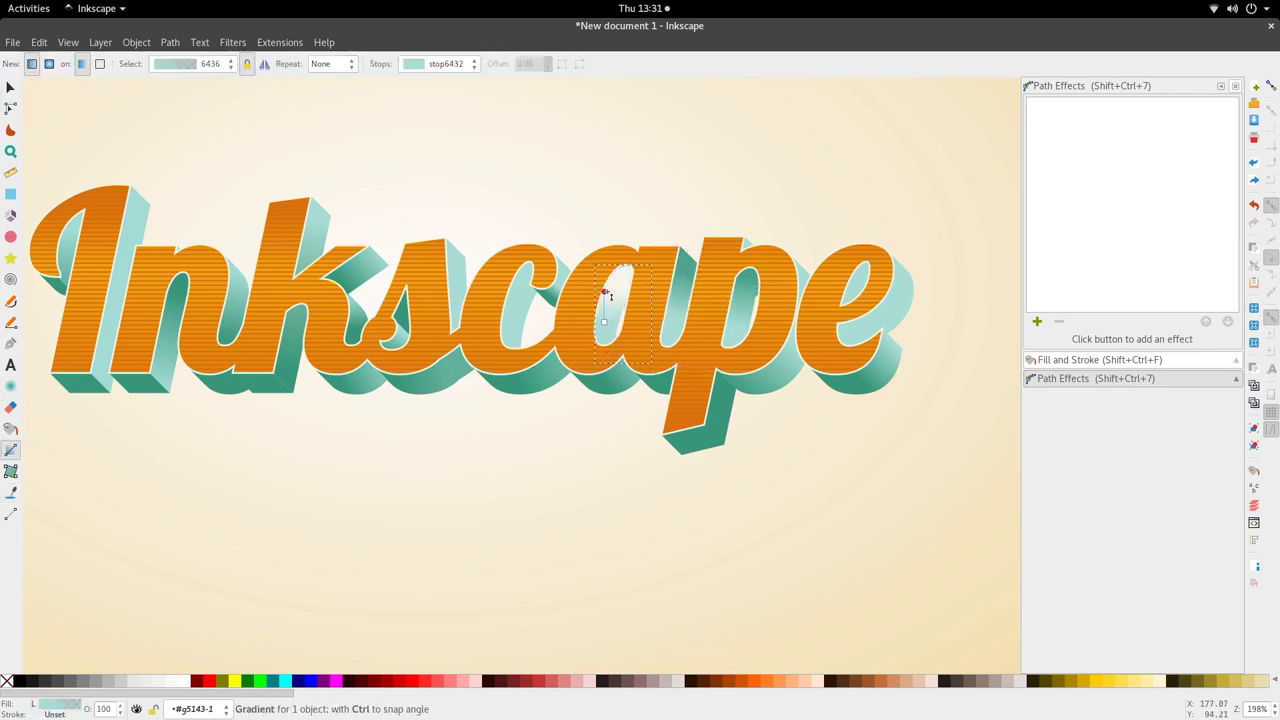
key("d")
left_click(663, 323)
key("5")
scroll(653, 322, "up", 3)
key("ctrl+z")
left_click(615, 287)
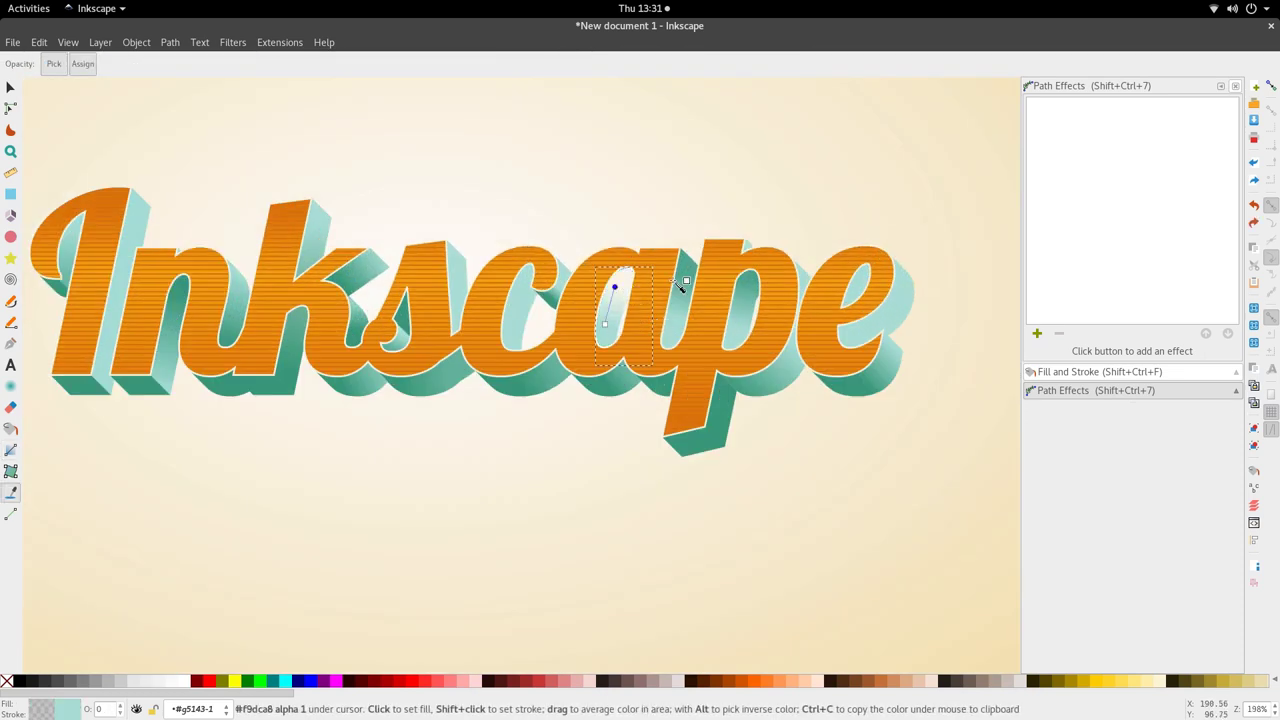
left_click(688, 282)
- Draw a short linear gradient on the e's outer side face and assign it the existing teal-to-green gradient 6428
key("s")
key("n")
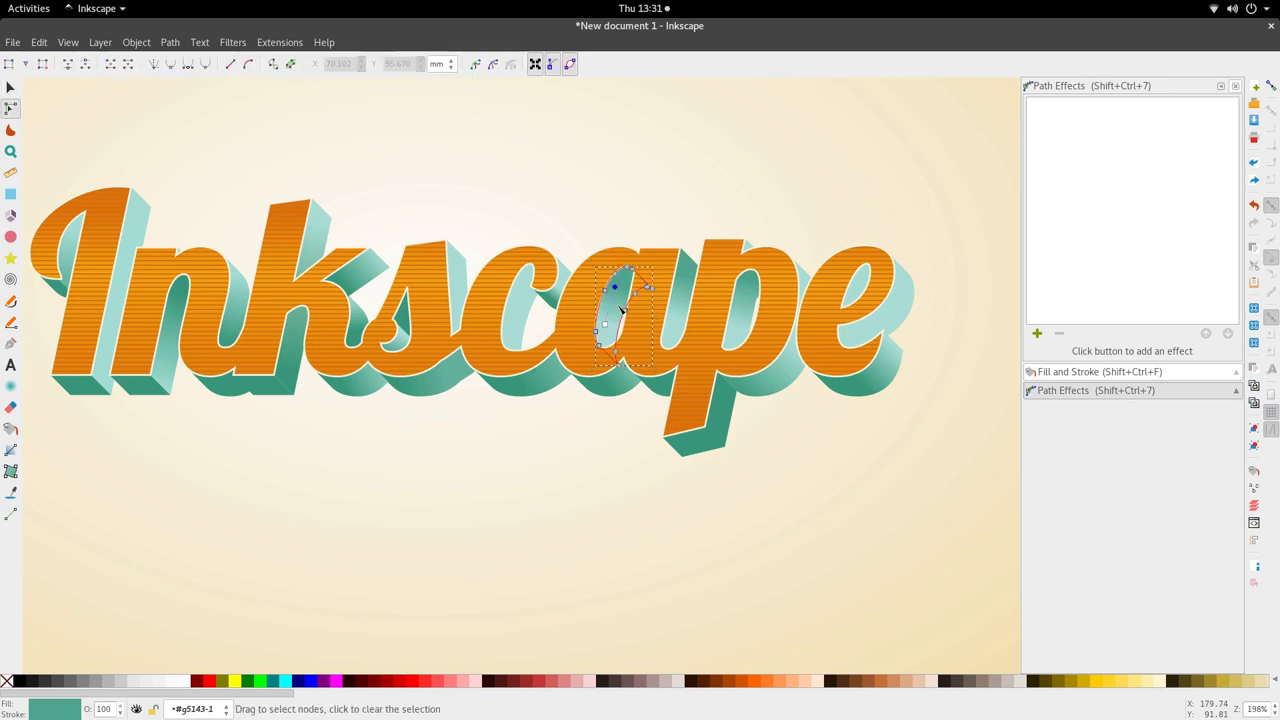
left_click(900, 306)
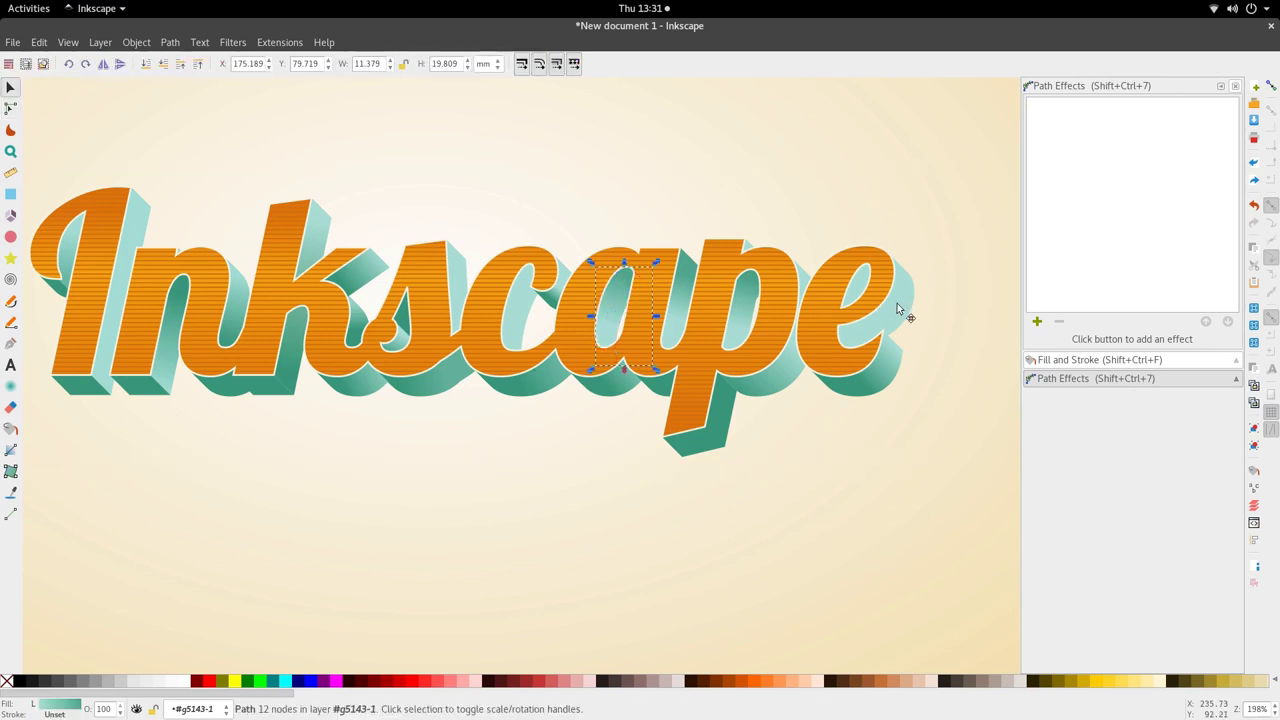
key("g")
left_click_drag(886, 321, 904, 284)
left_click(215, 63)
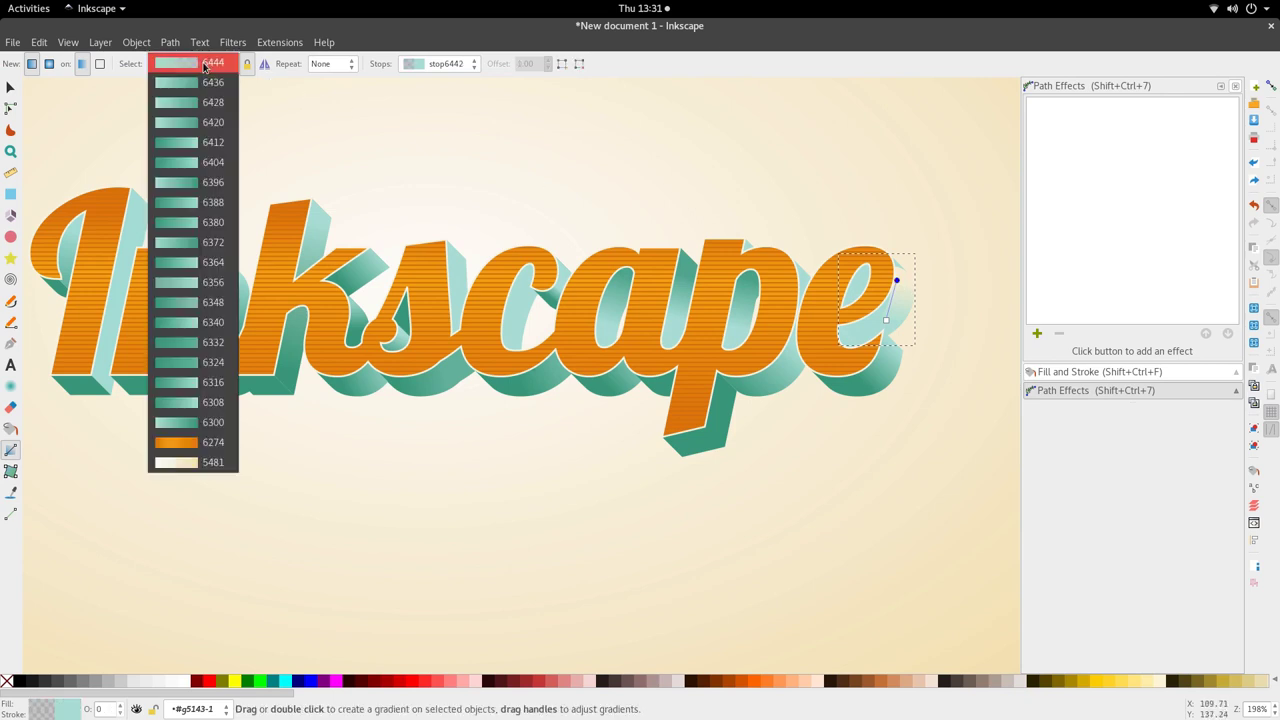
left_click(225, 105)
key("s")
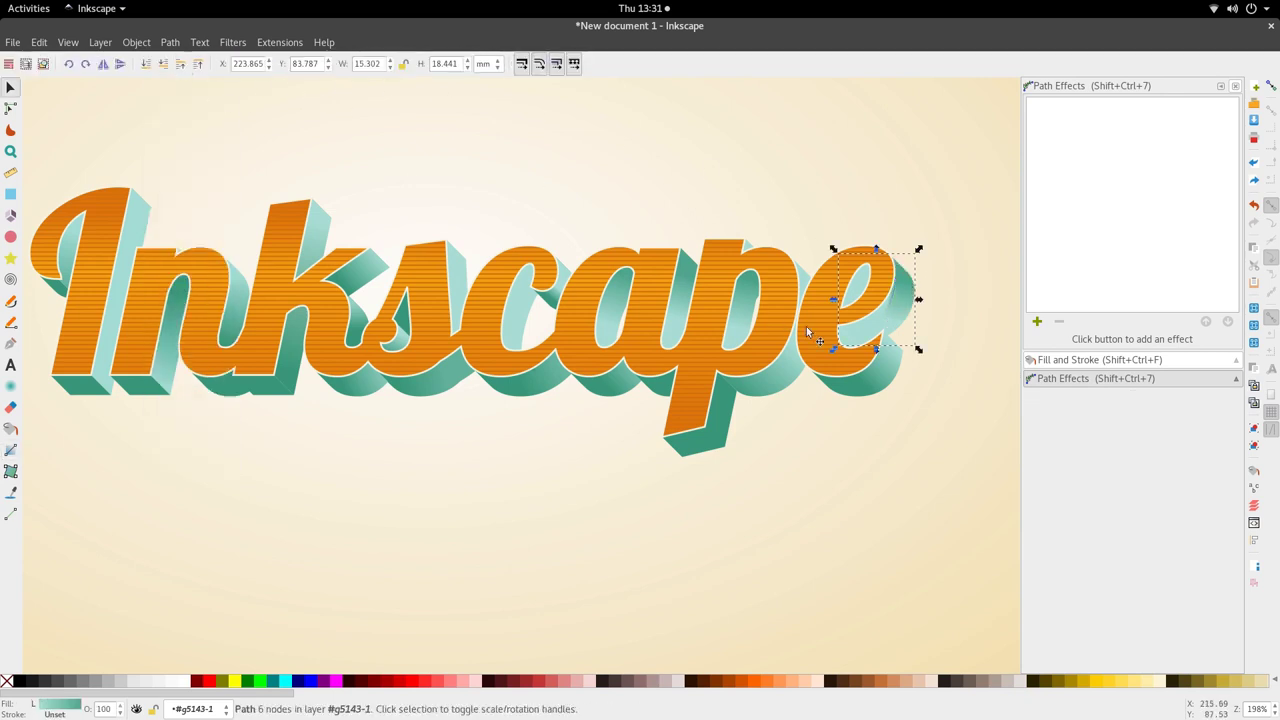
key("n")
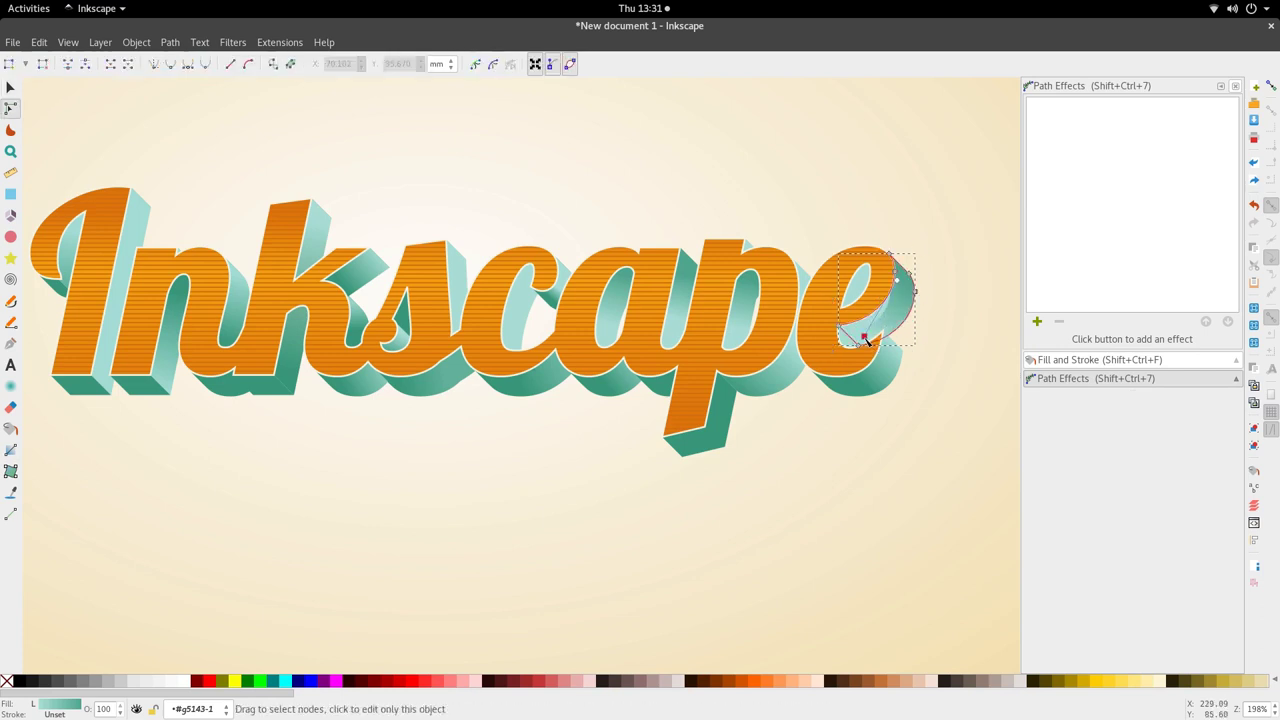
key("s")
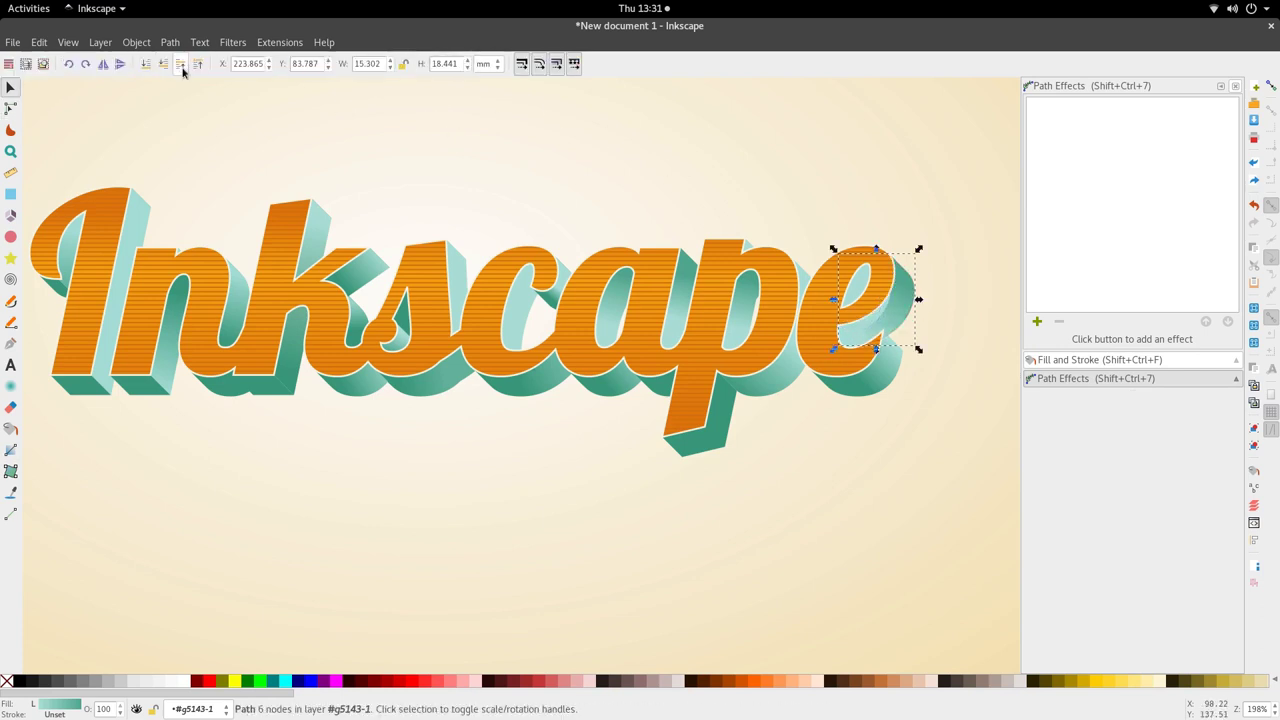
- Select the side face inside the e's upper opening, recolour it with the green sampled from the p's inner face, and deselect it
scroll(670, 303, "down", 2)
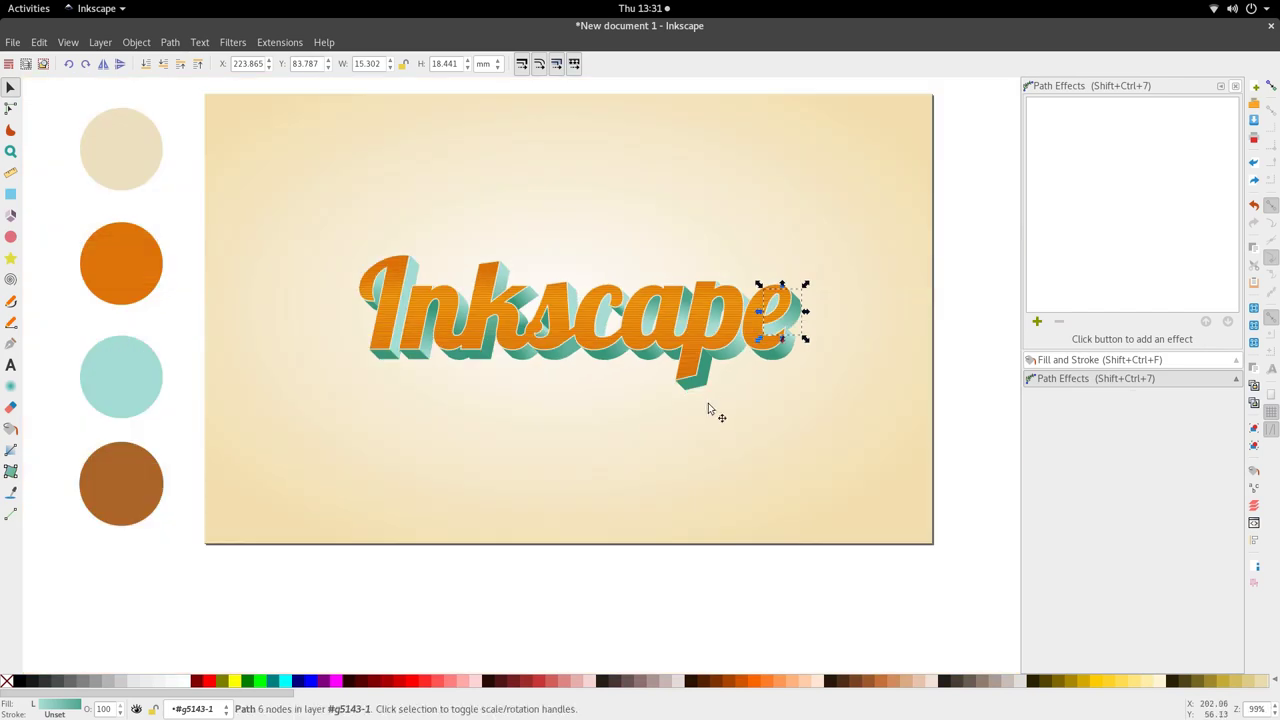
left_click(708, 403)
scroll(755, 307, "up", 4)
double_click(822, 297)
double_click(823, 298)
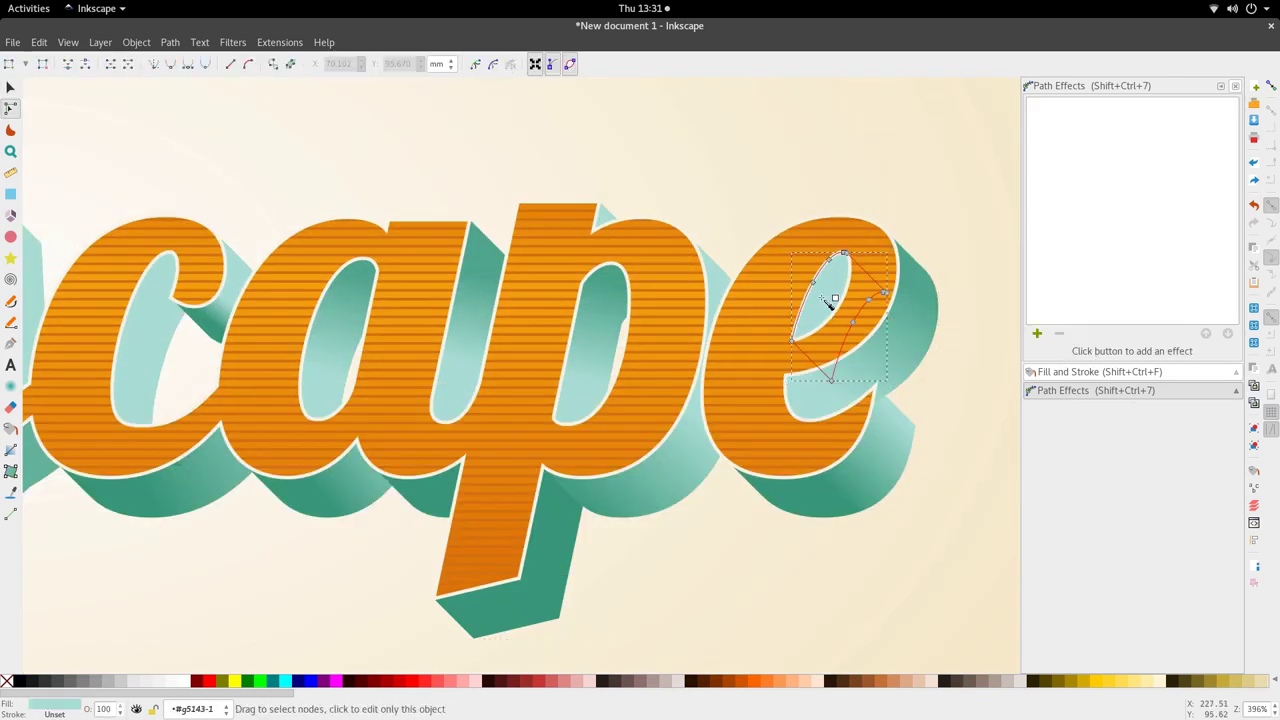
key("d")
left_click(622, 306)
scroll(634, 338, "down", 2)
scroll(633, 337, "down", 2)
key("s")
left_click(668, 449)
scroll(692, 410, "left", 4)
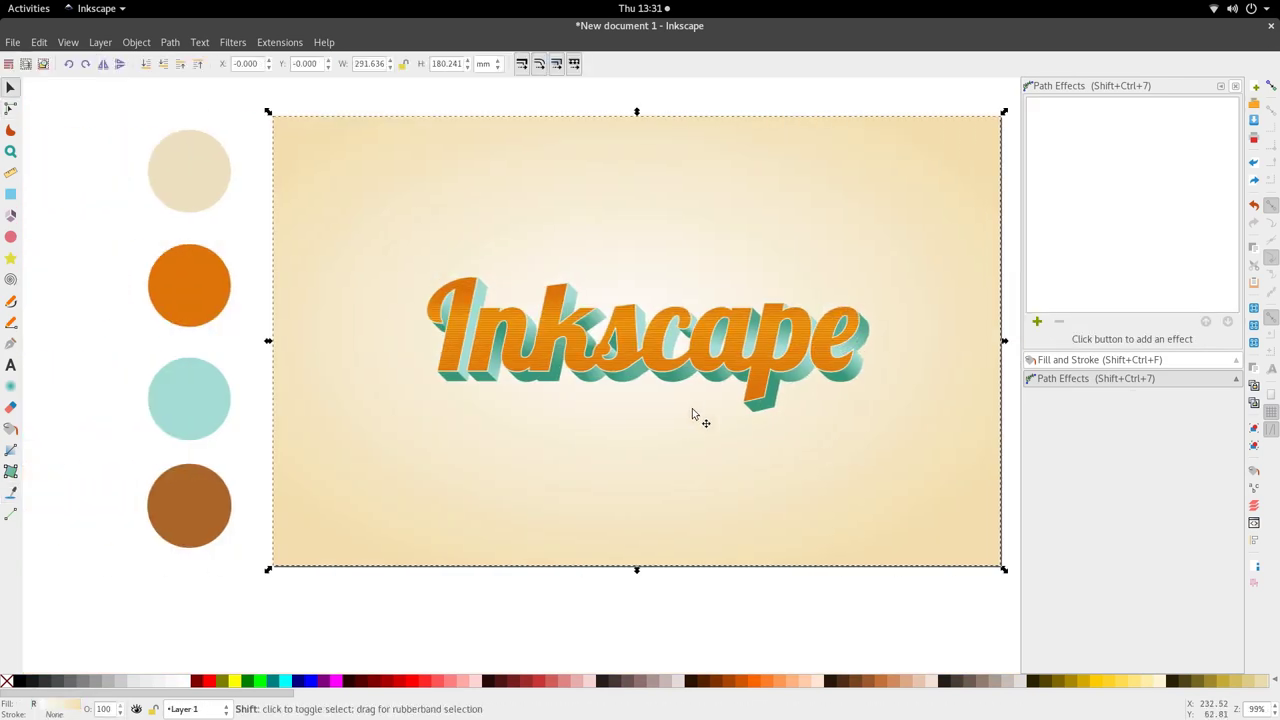
left_click_drag(746, 425, 674, 400)
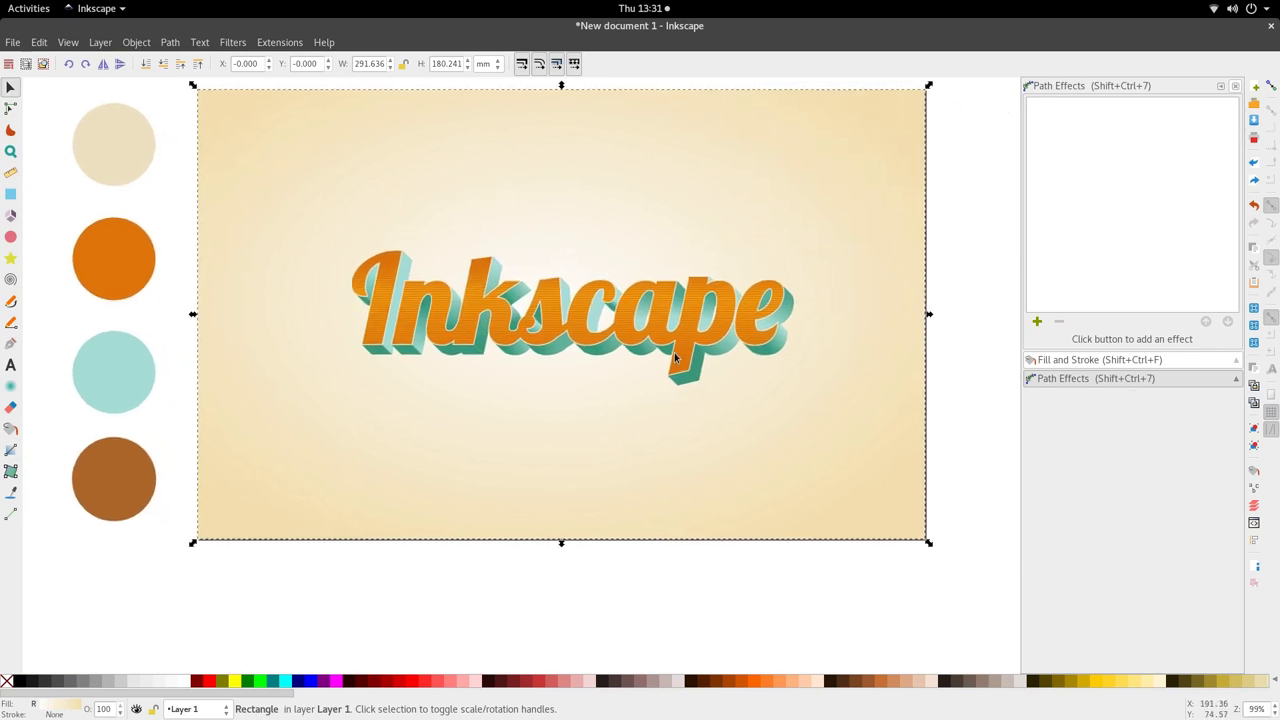
- Select the c's inner side face and draw a linear gradient down it, starting from light teal near the upper end
double_click(598, 320)
left_click(598, 320)
left_click(606, 322)
scroll(597, 313, "up", 4)
double_click(600, 312)
double_click(602, 311)
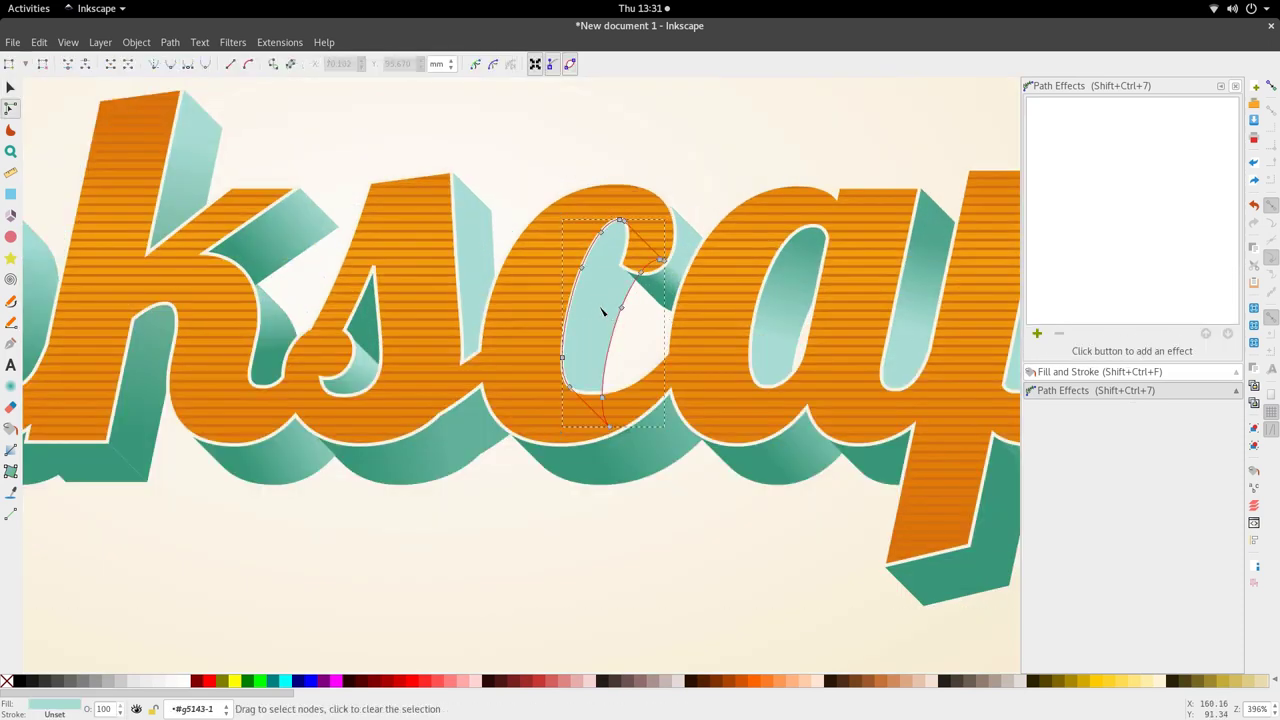
key("g")
left_click_drag(601, 267, 588, 318)
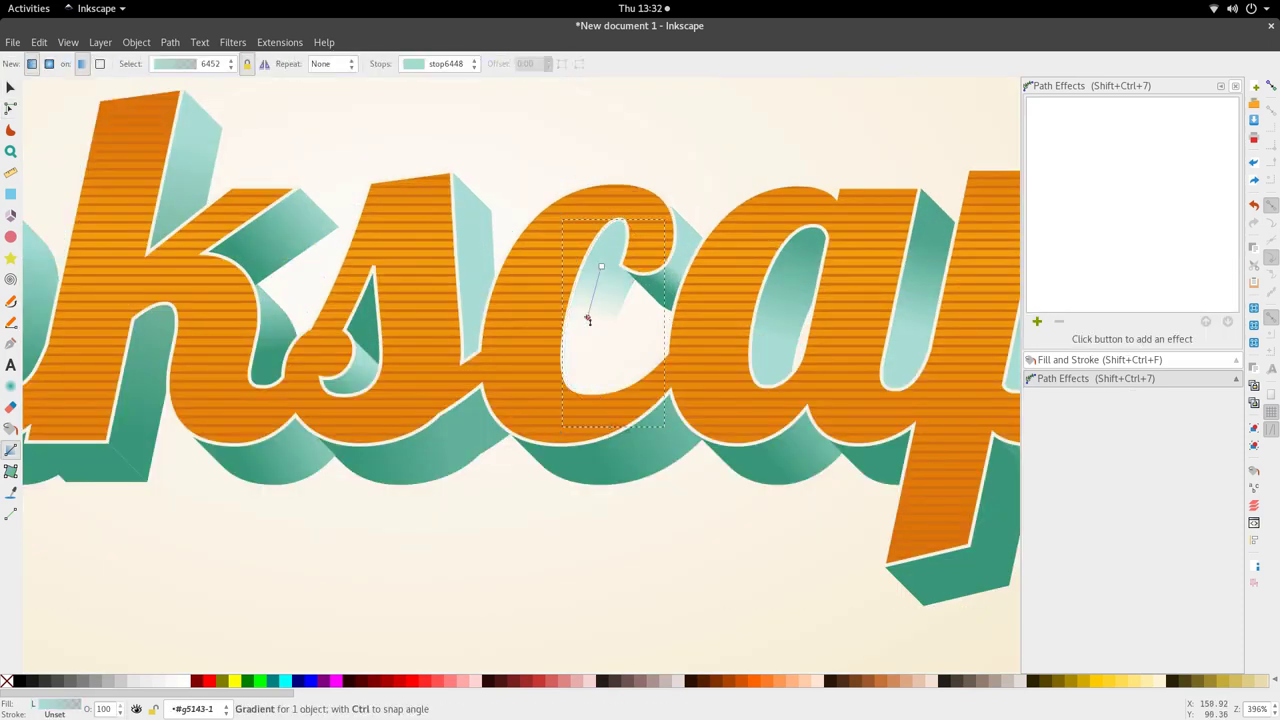
- Colour the lower end of the c's gradient with the dark green sampled from the side face below the c's hook, then deselect the face
key("d")
left_click(655, 285)
scroll(648, 297, "down", 4)
scroll(648, 299, "up", 4)
key("ctrl+z")
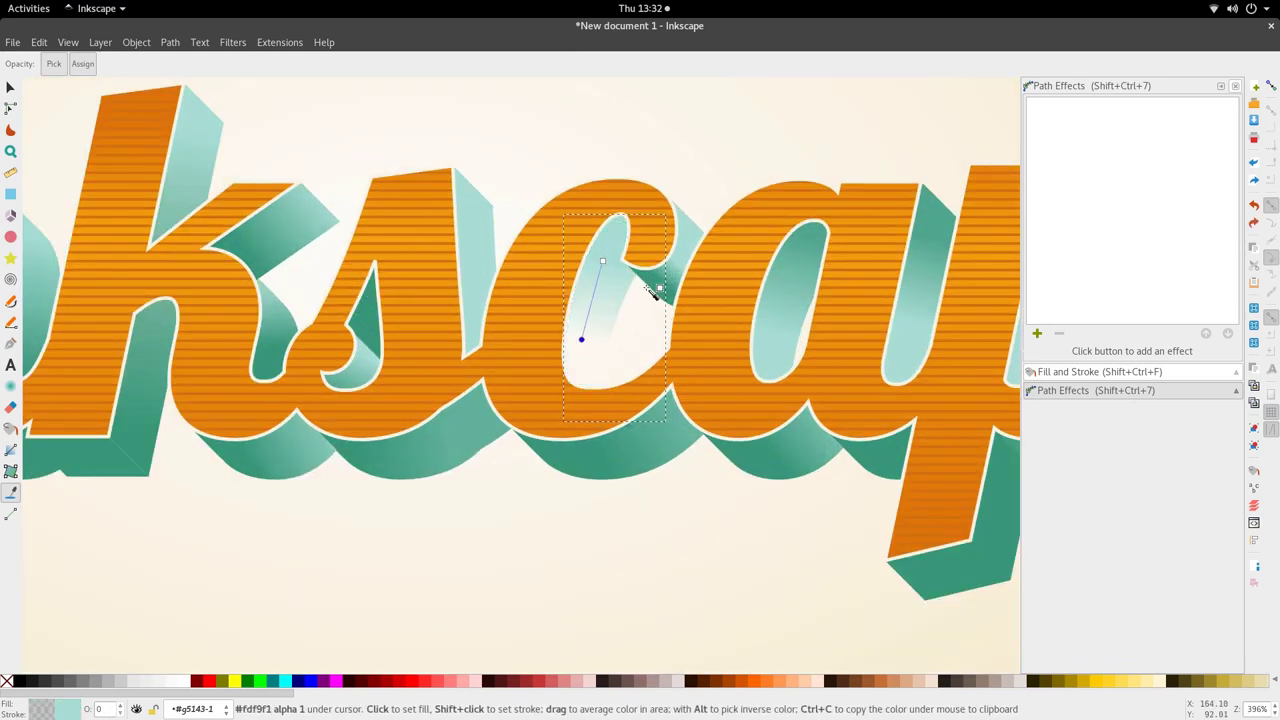
left_click(653, 293)
scroll(651, 294, "down", 5)
key("s")
left_click(600, 398)
- Select the orange front face of the lettering and duplicate it above the stripes
scroll(600, 397, "down", 2)
scroll(539, 320, "up", 2)
scroll(530, 330, "up", 4)
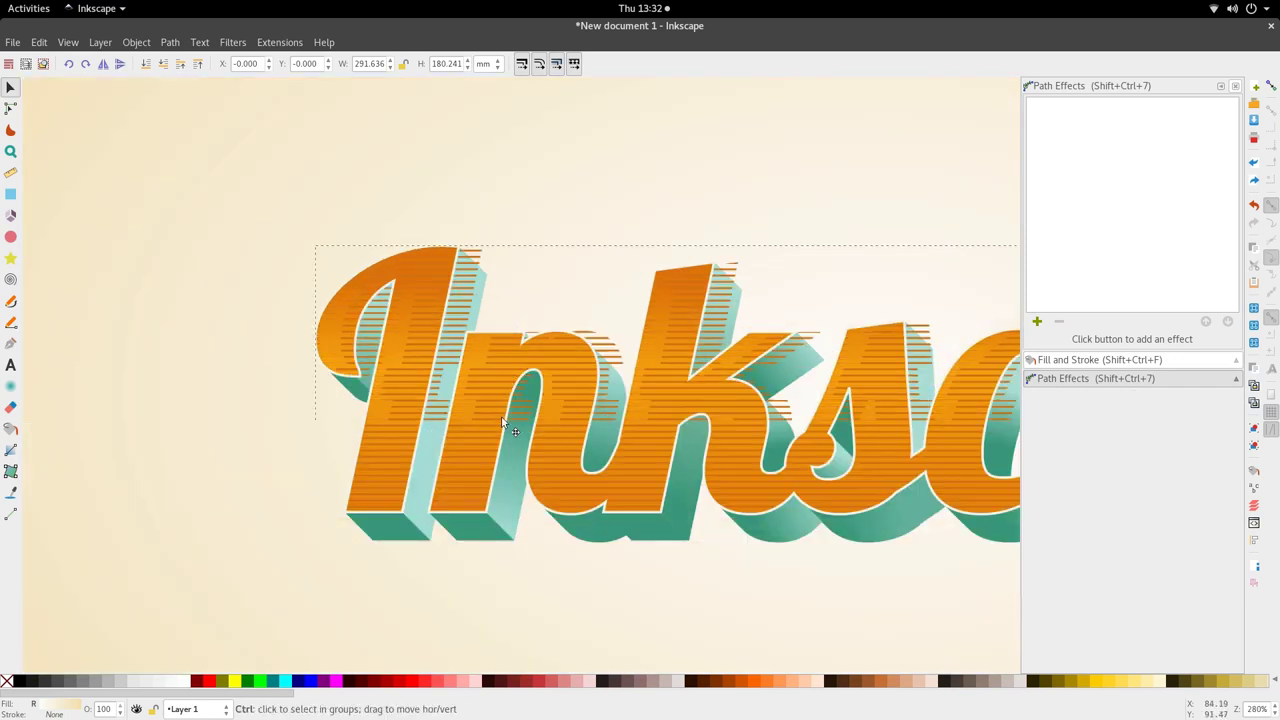
left_click(534, 420, "ctrl")
left_click(385, 411)
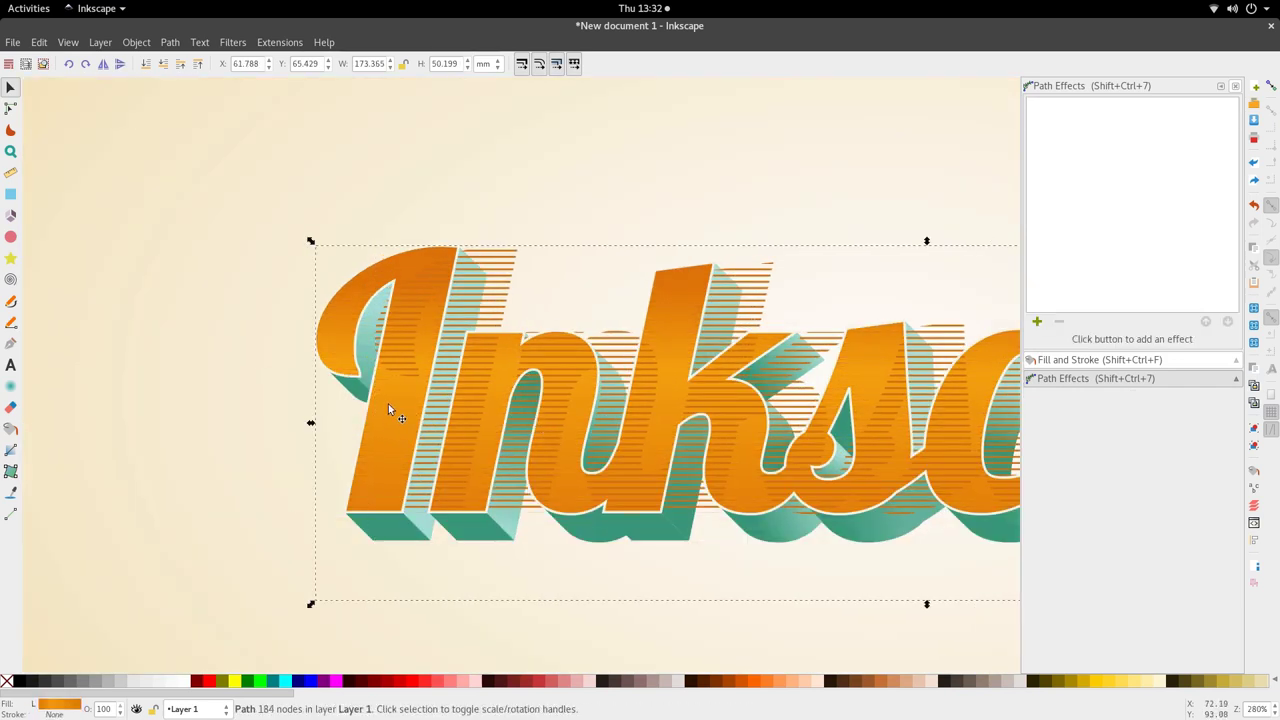
scroll(530, 390, "down", 3)
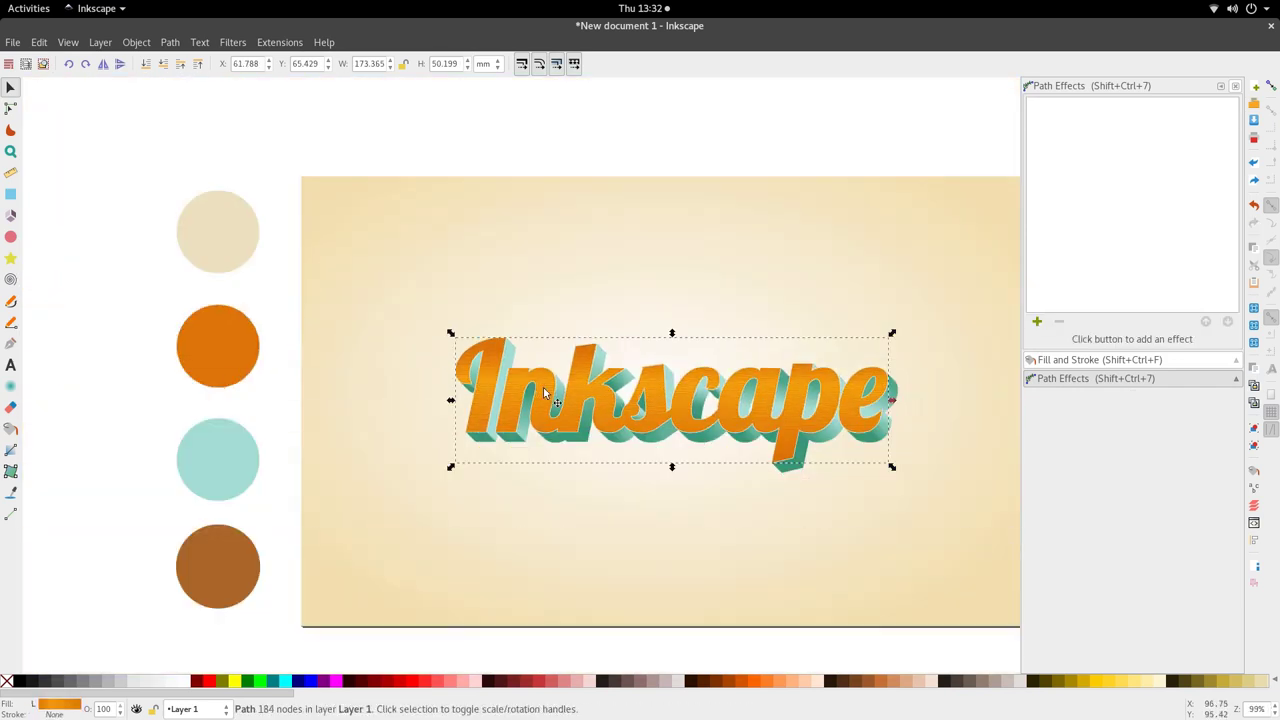
scroll(589, 395, "up", 2)
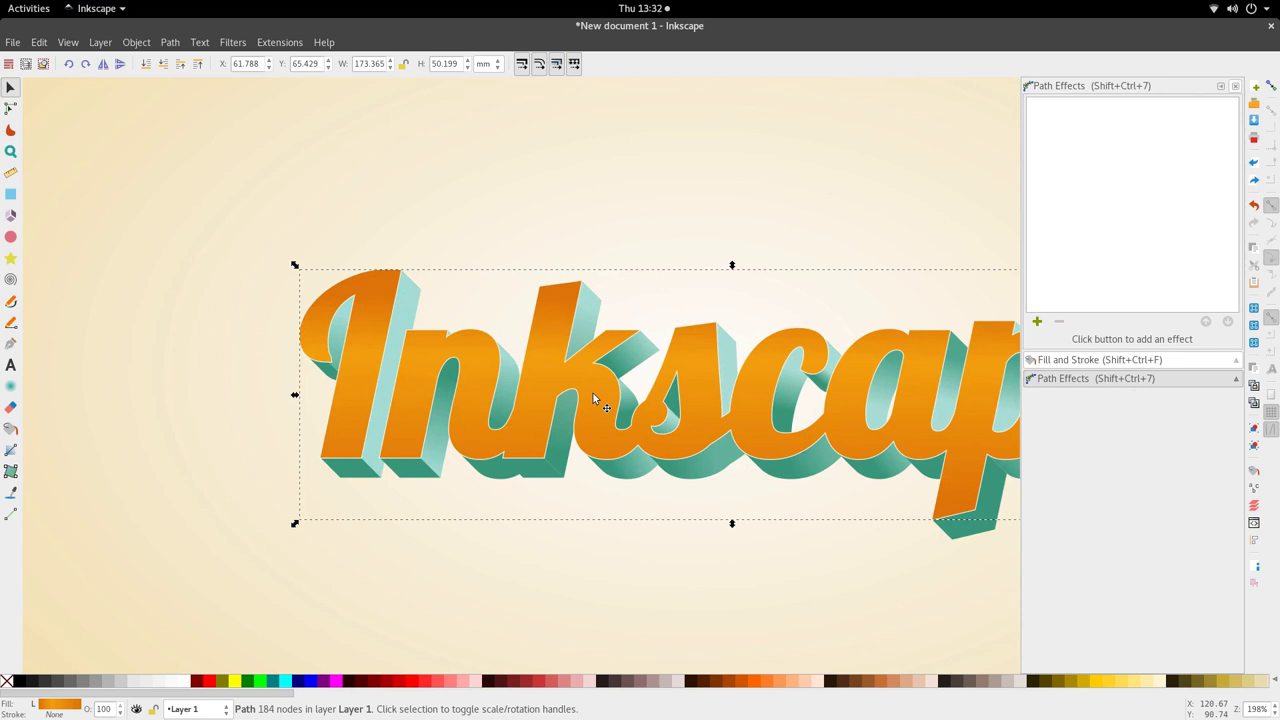
- Duplicate the orange face again and offset the new copy down and to the left, to X 59.249, Y 64.226 mm
left_click_drag(589, 390, 573, 397)
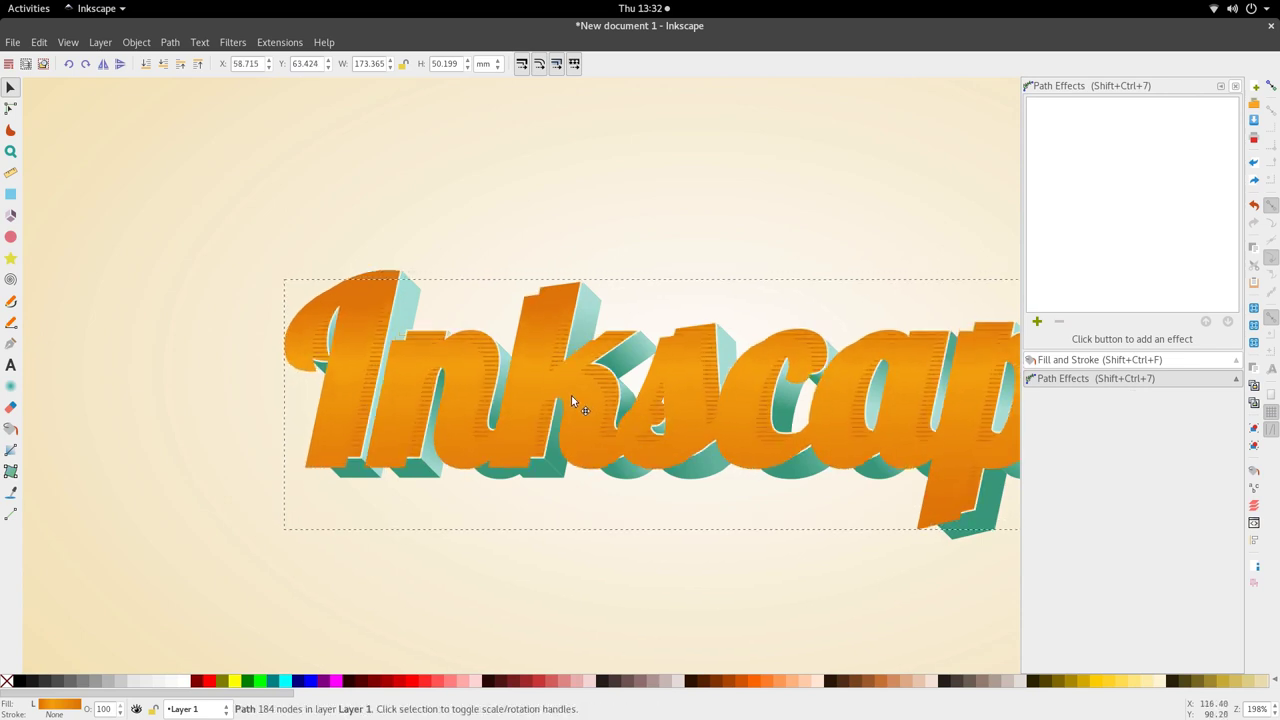
key("ctrl+z")
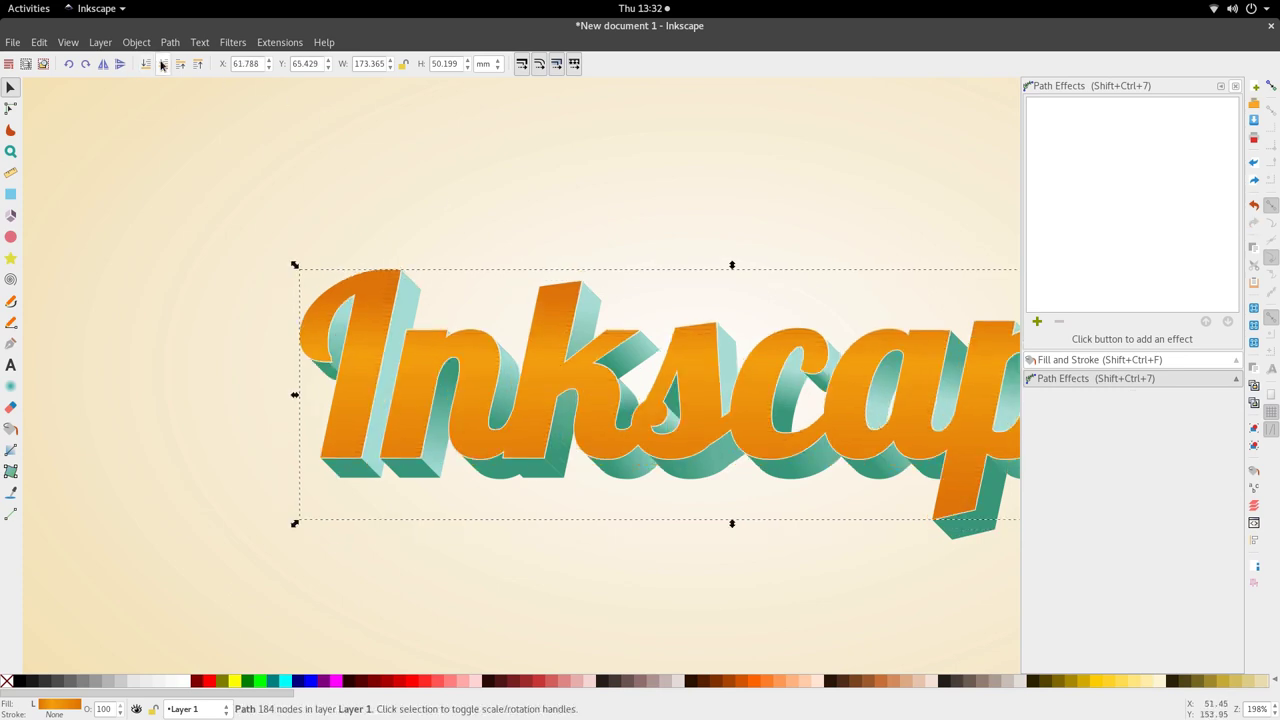
left_click_drag(549, 339, 537, 358)
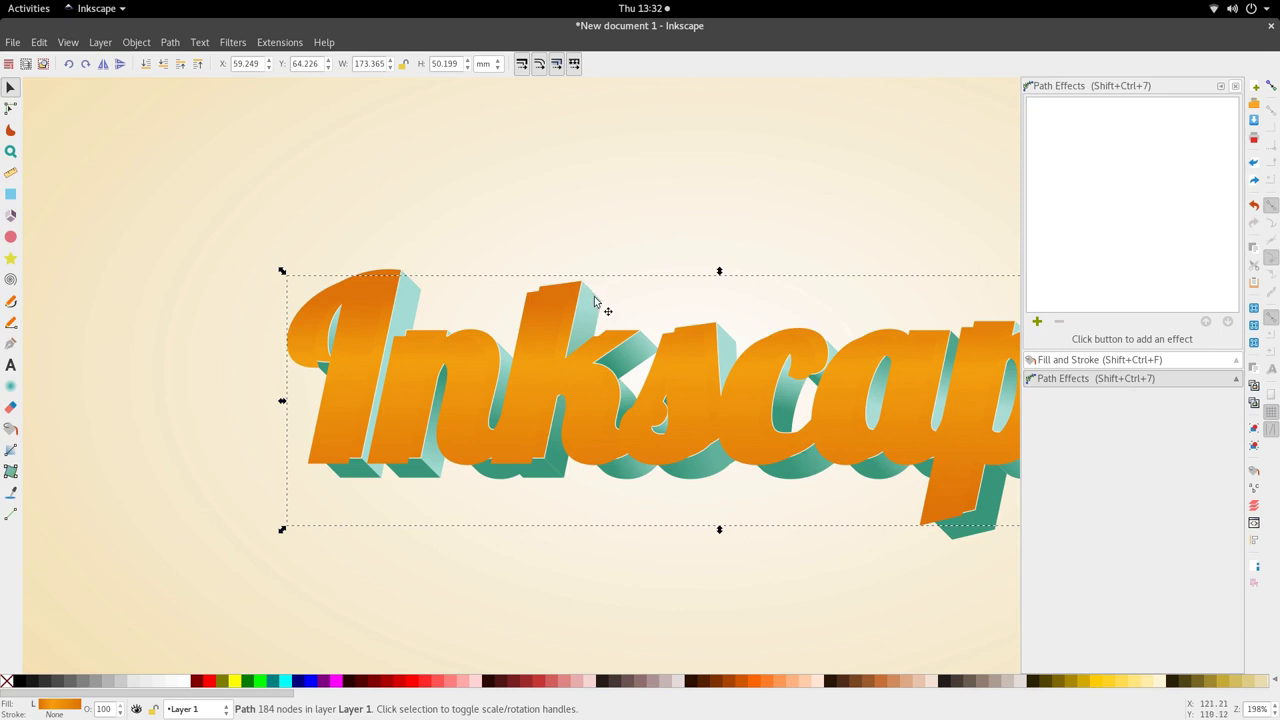
key("ctrl+z")
key("ctrl+shift+z")
- Recolour the offset copy with the brown sampled from the brown palette circle
key("d")
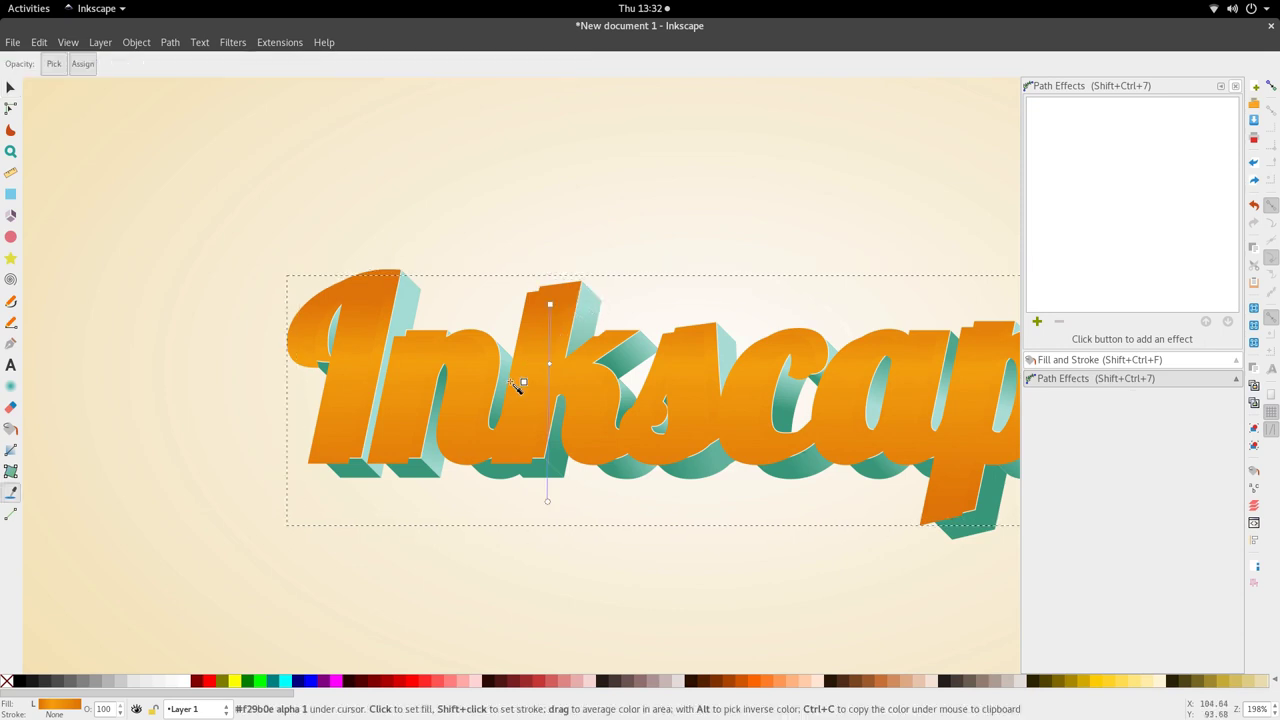
left_click(520, 371)
scroll(540, 362, "down", 3, "ctrl")
key("space")
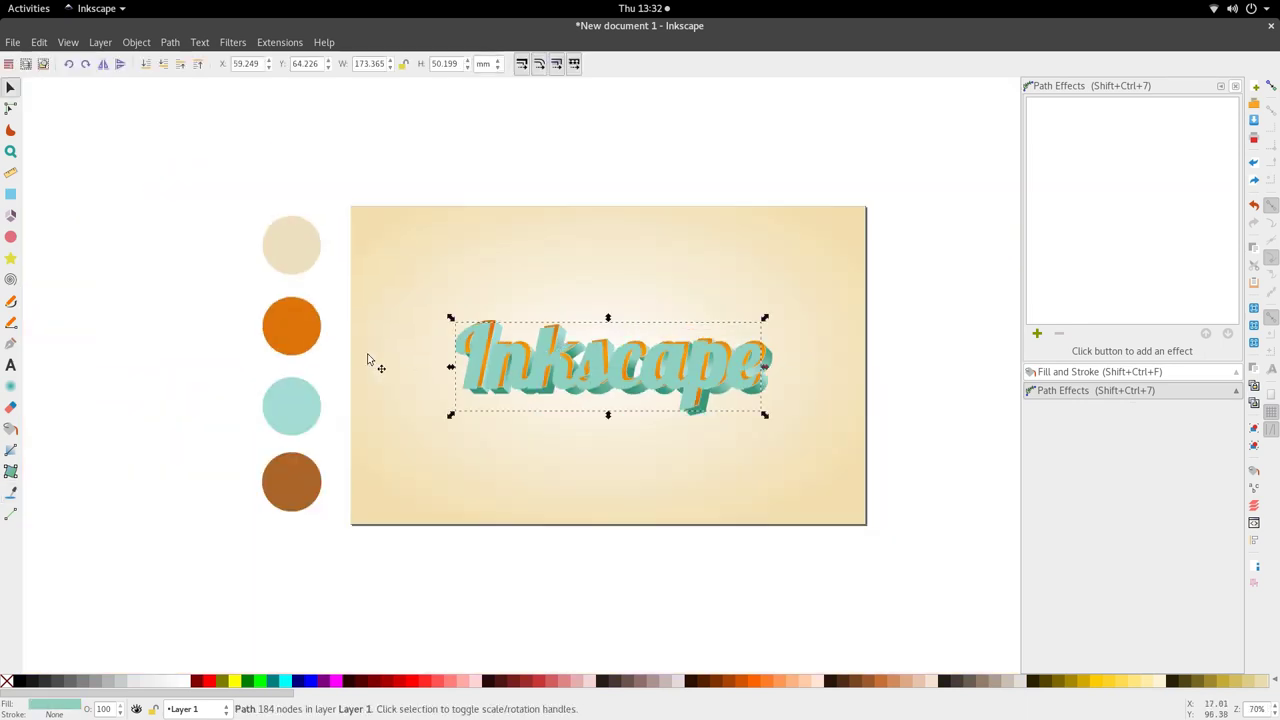
left_click(291, 482)
scroll(577, 405, "up", 4)
key("space")
scroll(600, 415, "up", 2)
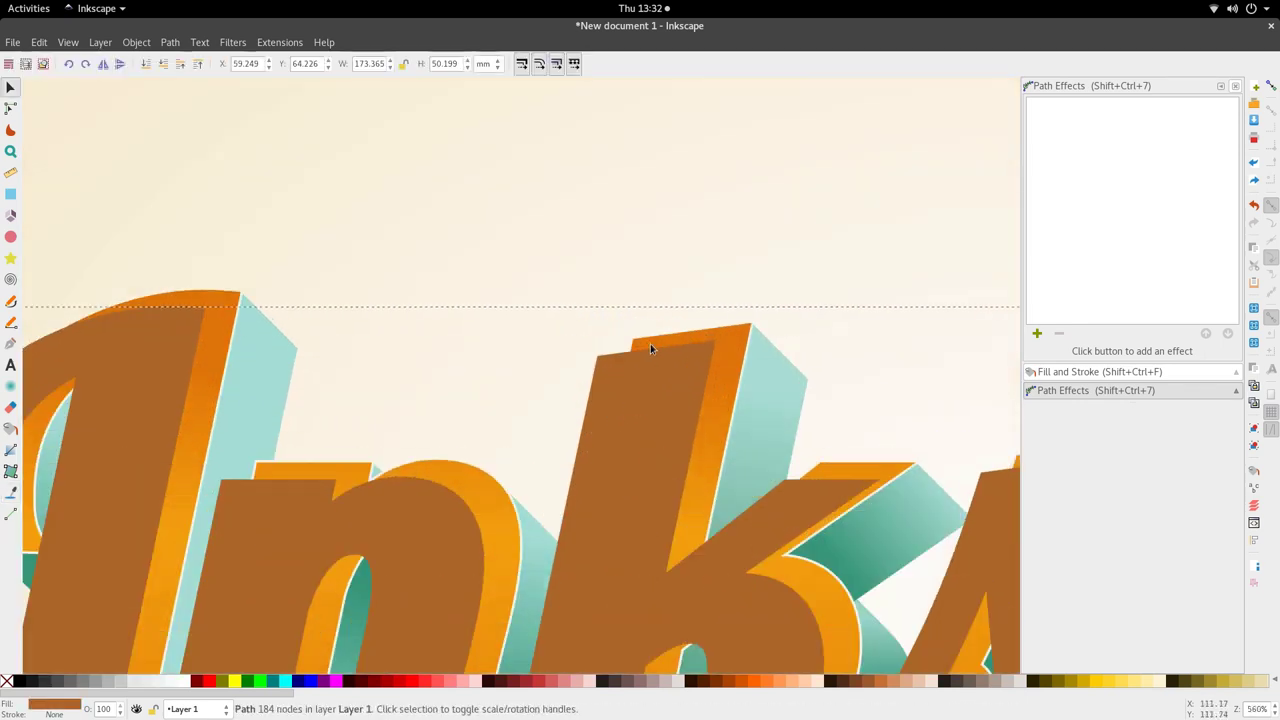
- Nudge the brown copy to X 59.864, Y 64.084 mm so it sits closer to the orange face beneath
left_click_drag(703, 371, 713, 375)
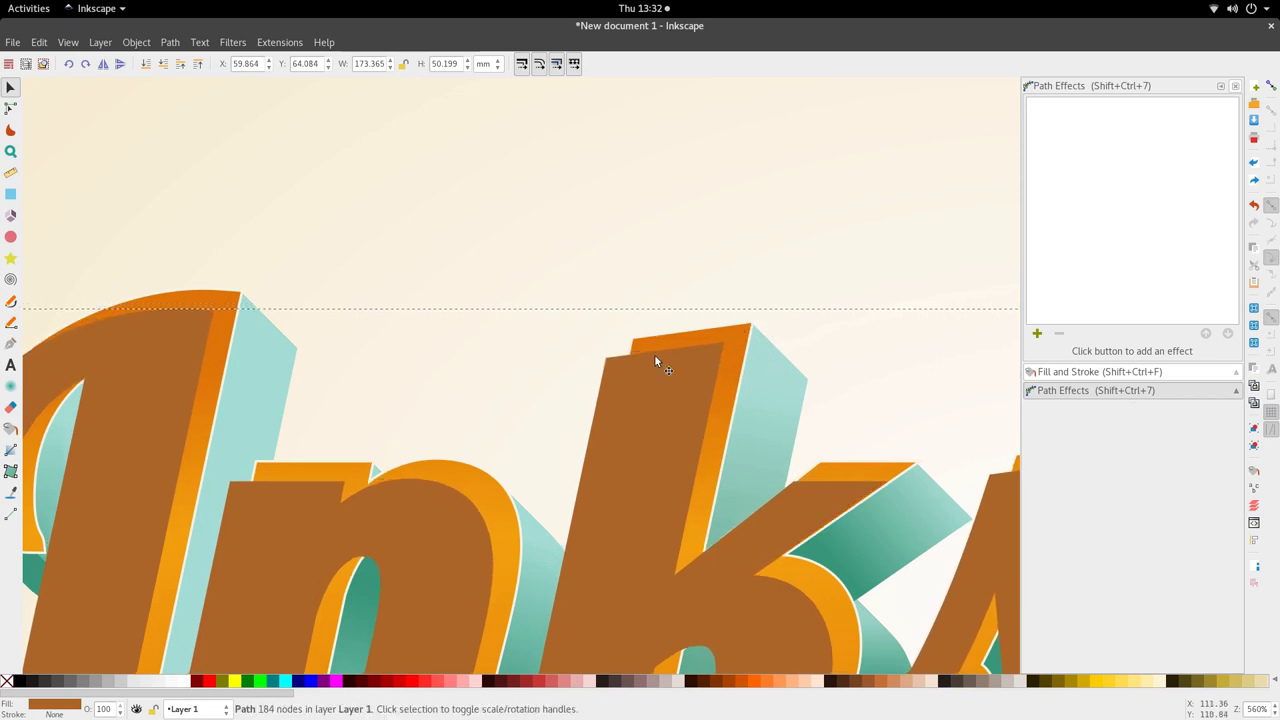
scroll(716, 374, "down", 3)
scroll(713, 400, "up", 1)
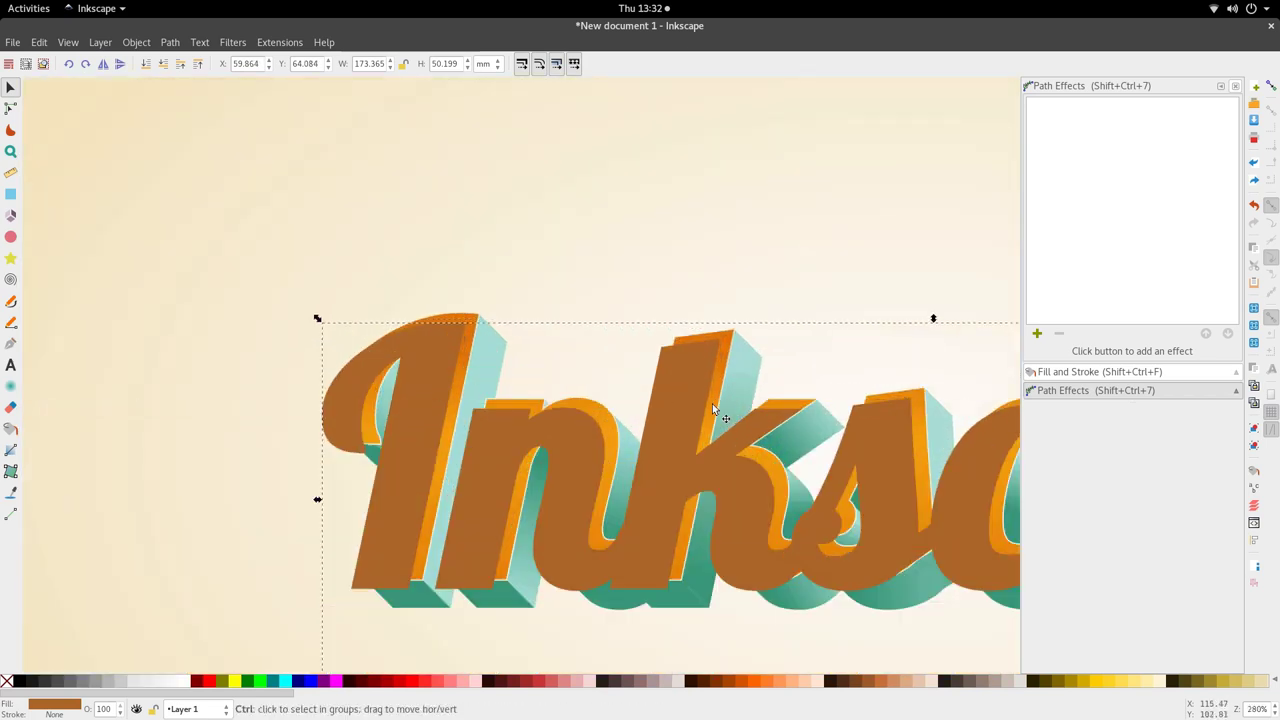
scroll(705, 350, "up", 2)
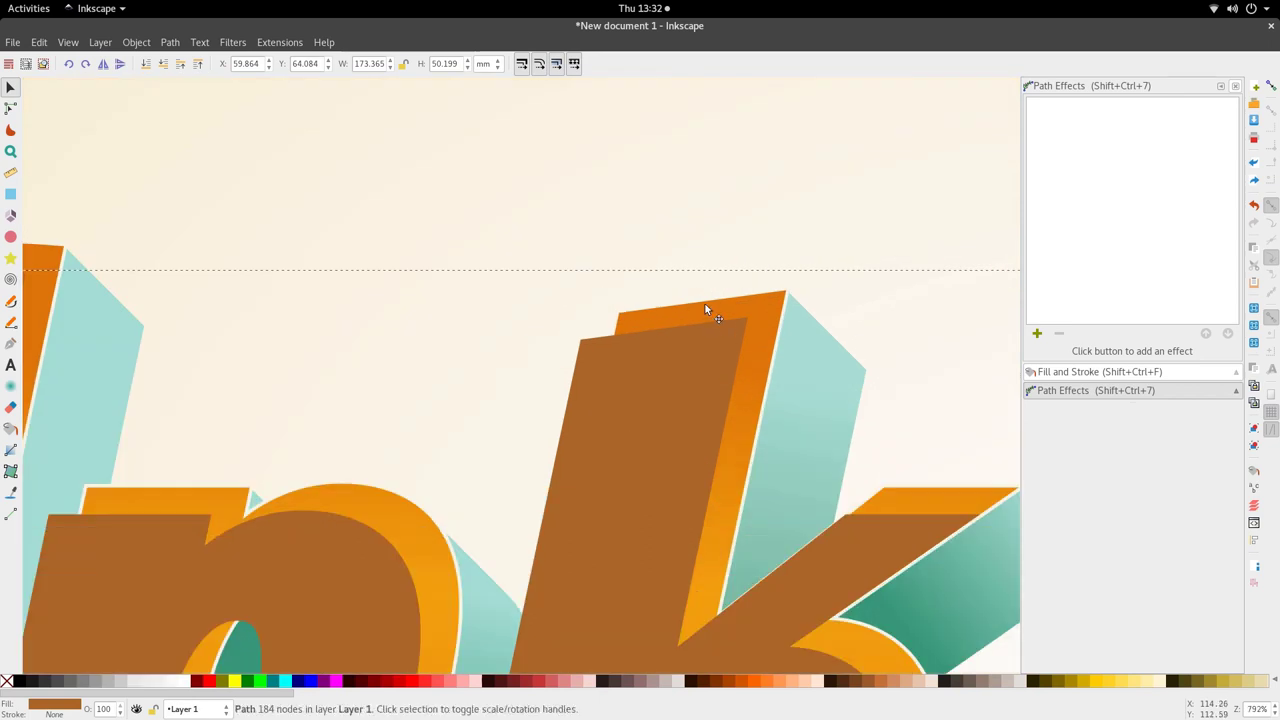
- Select the orange duplicate face together with the brown copy and subtract the brown shape from it with Difference
left_click(705, 306)
left_click(693, 335, "shift")
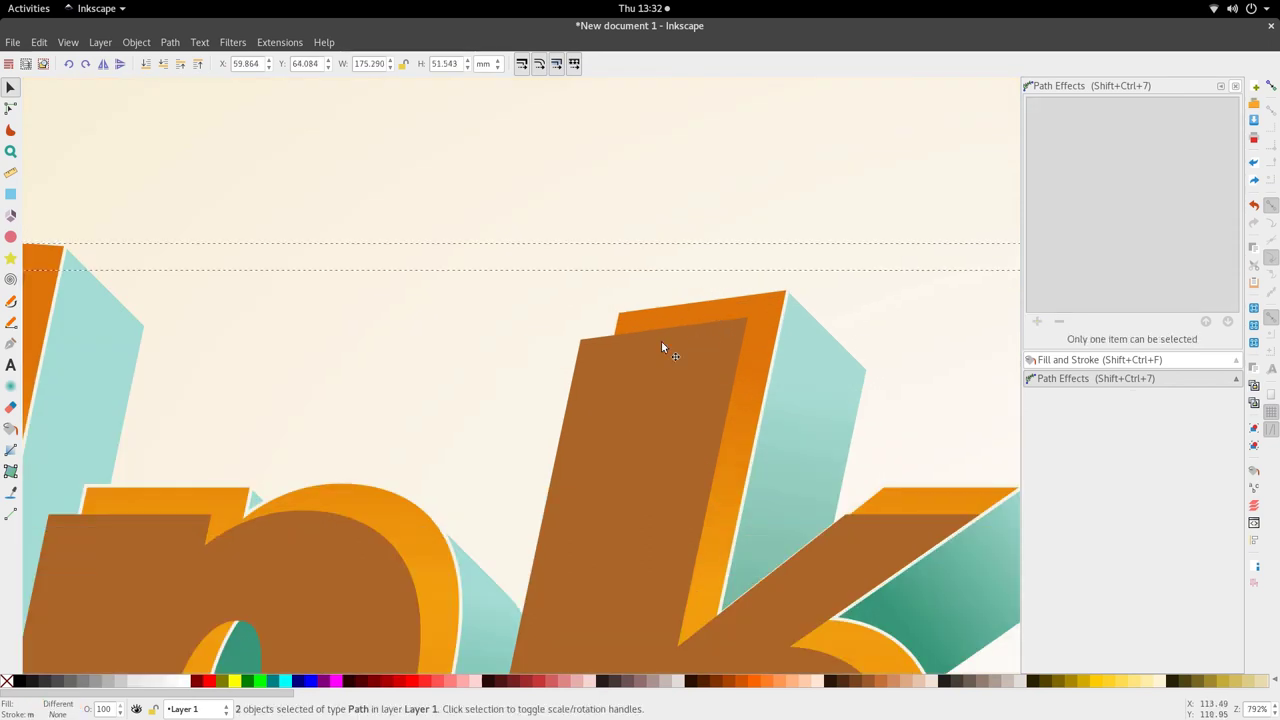
left_click(170, 42)
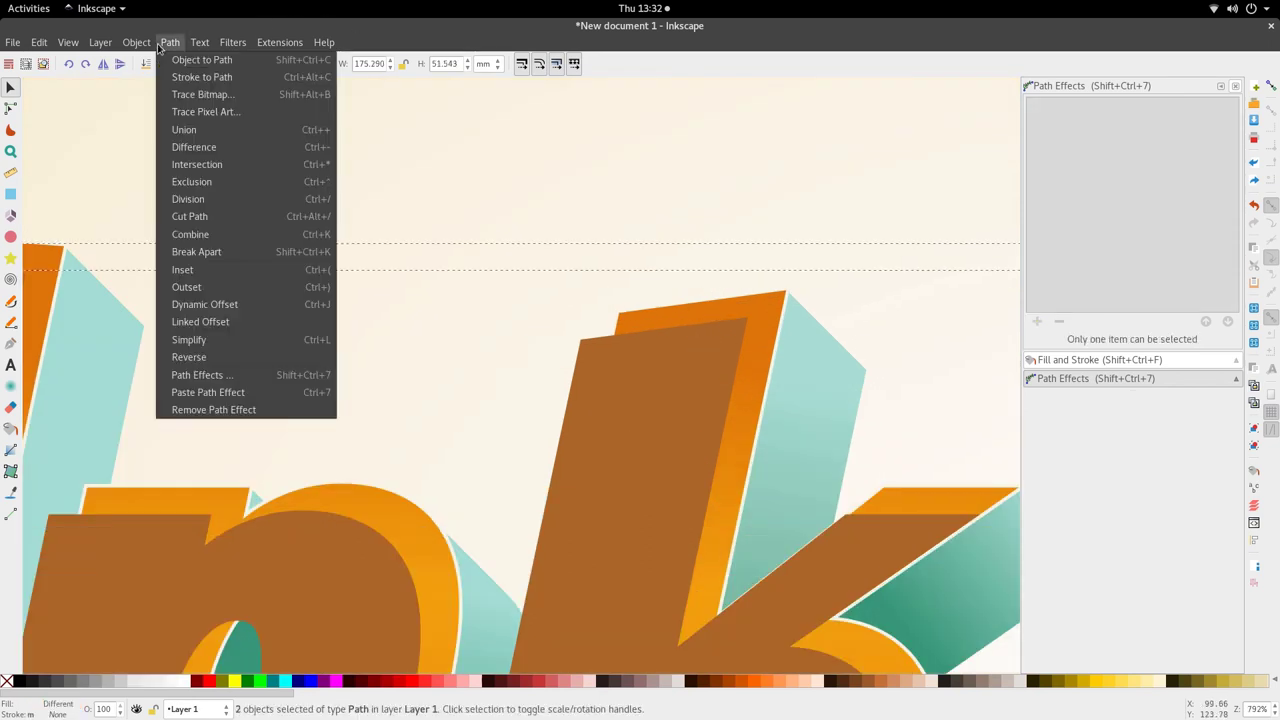
left_click(203, 146)
scroll(695, 295, "down", 5)
scroll(692, 302, "down", 1)
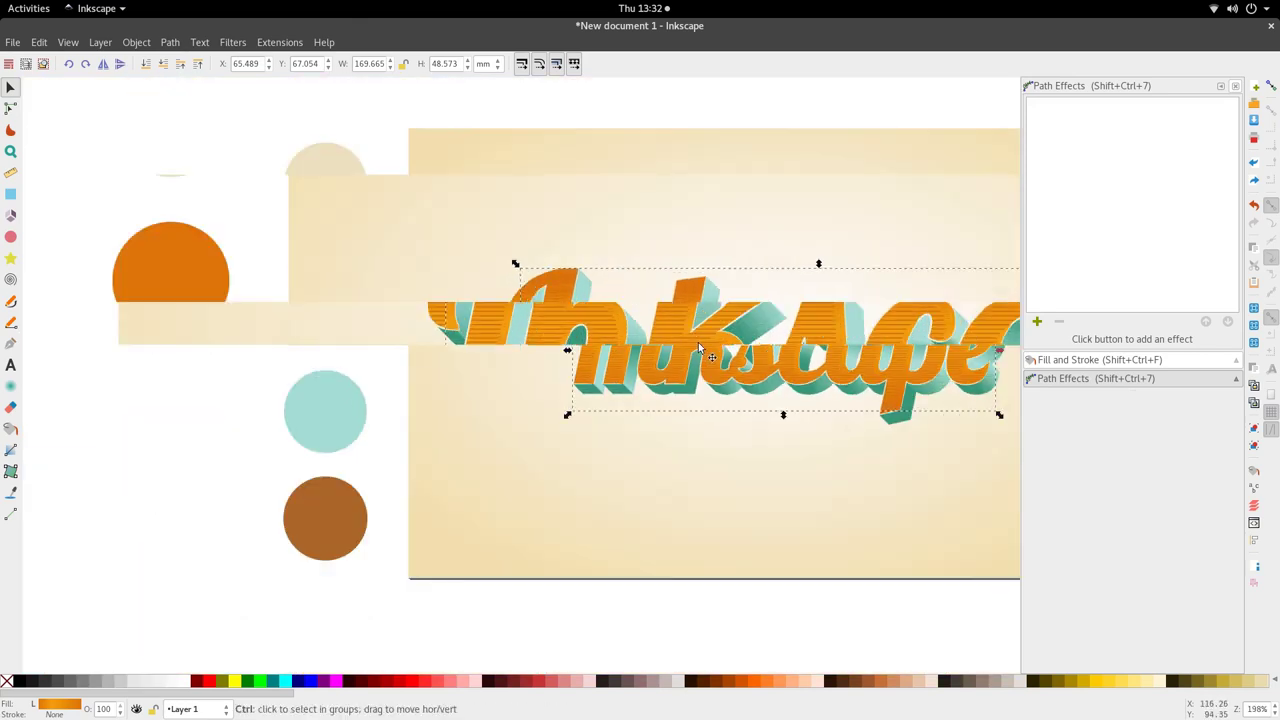
- Recolour the cut-out edge shape with the dark orange sampled from the k's upper end, and set its hue to 18 and lightness to 103
scroll(698, 342, "up", 5)
key("d")
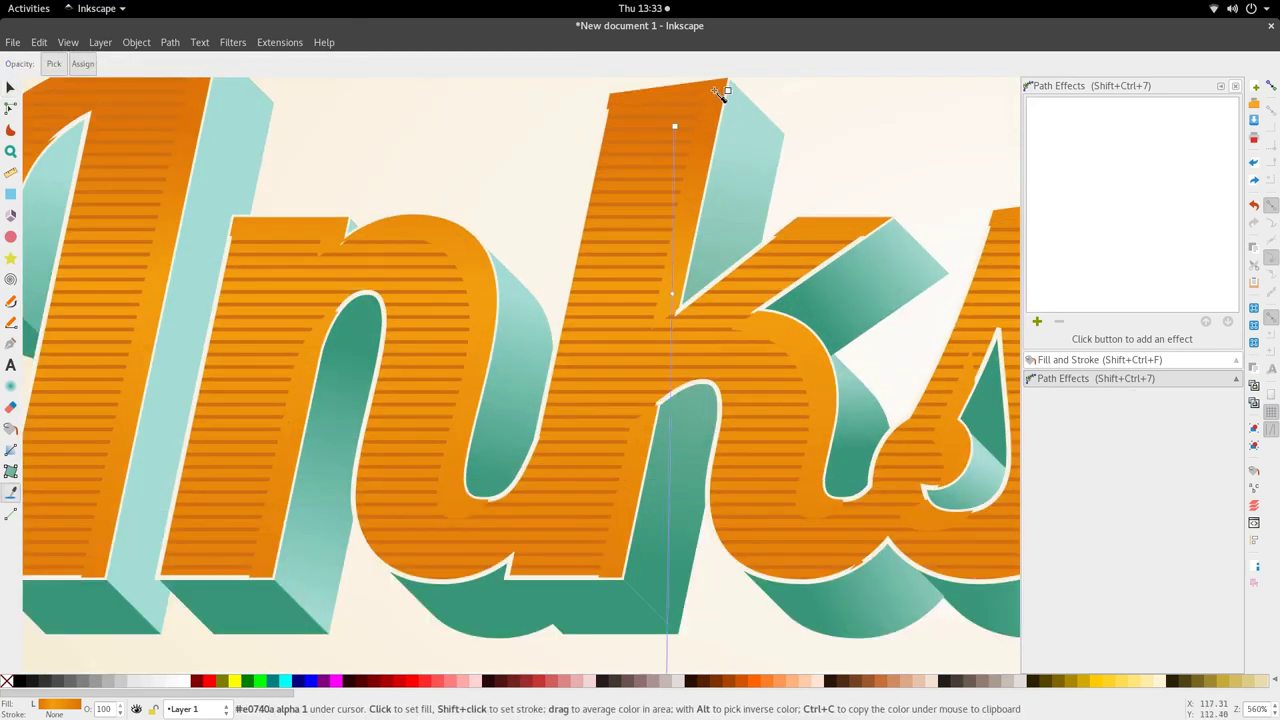
scroll(718, 93, "down", 6)
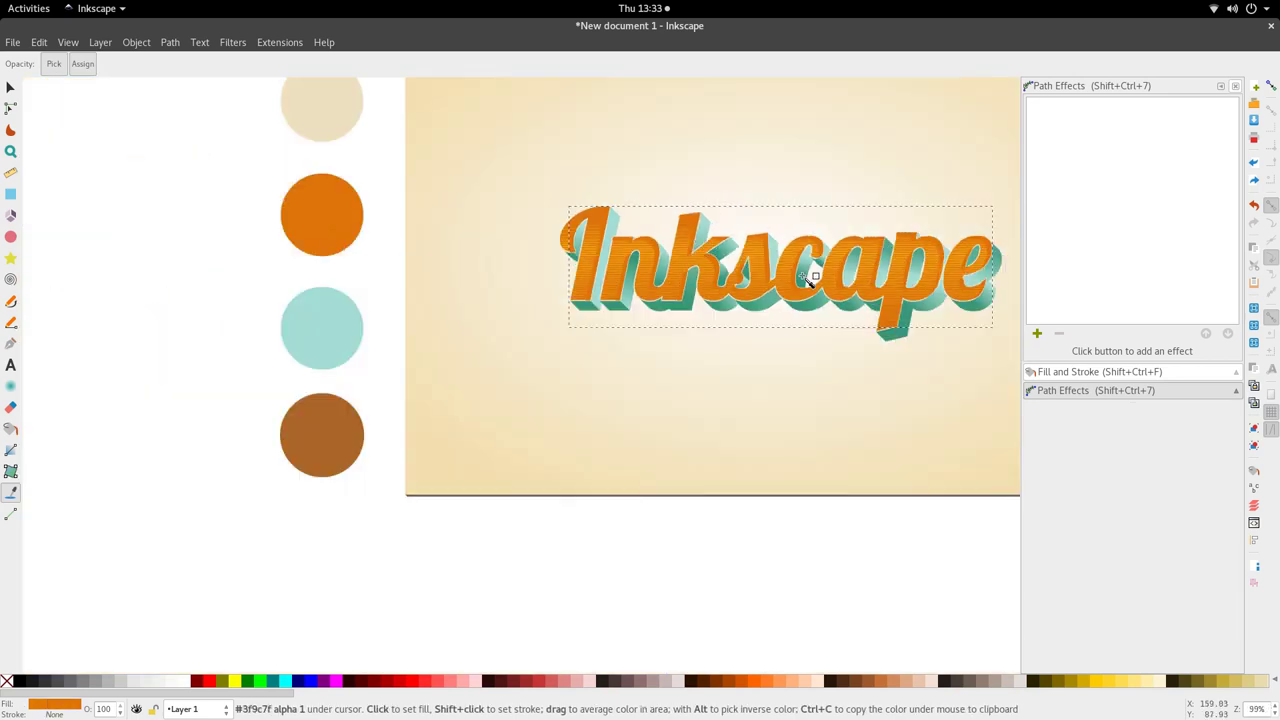
left_click(1068, 371)
left_click(1050, 108)
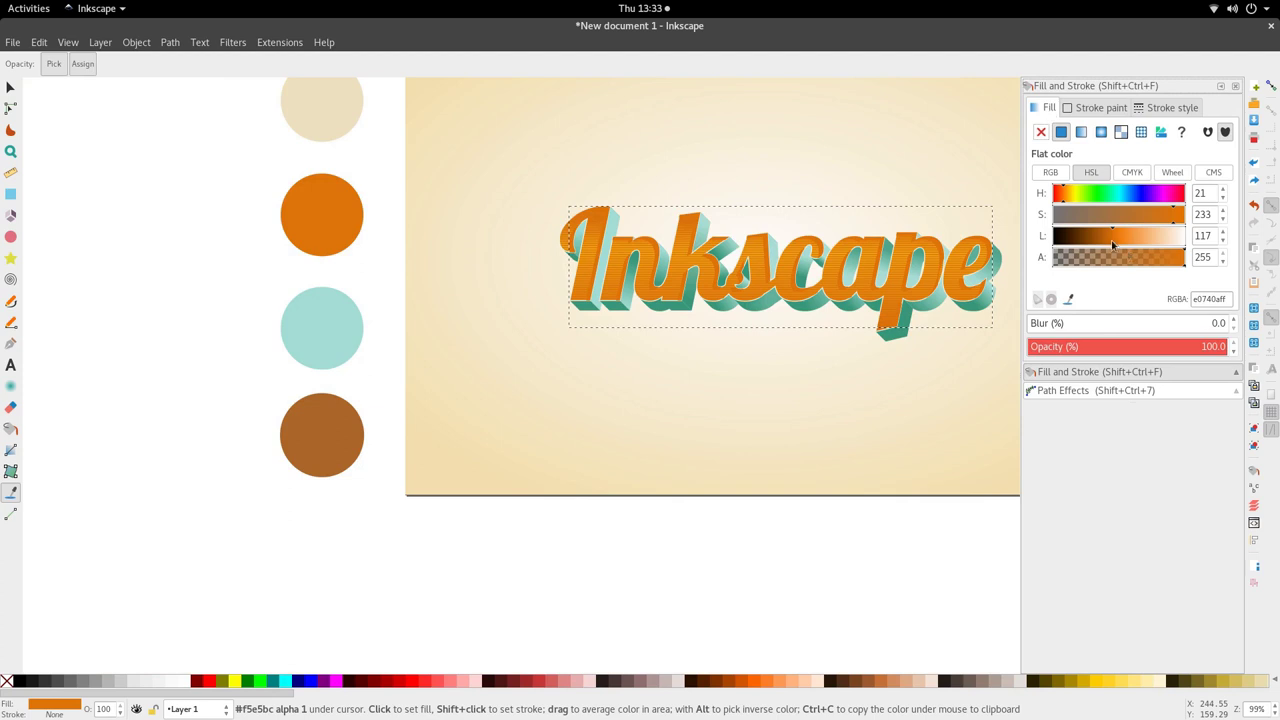
left_click_drag(1111, 244, 1106, 244)
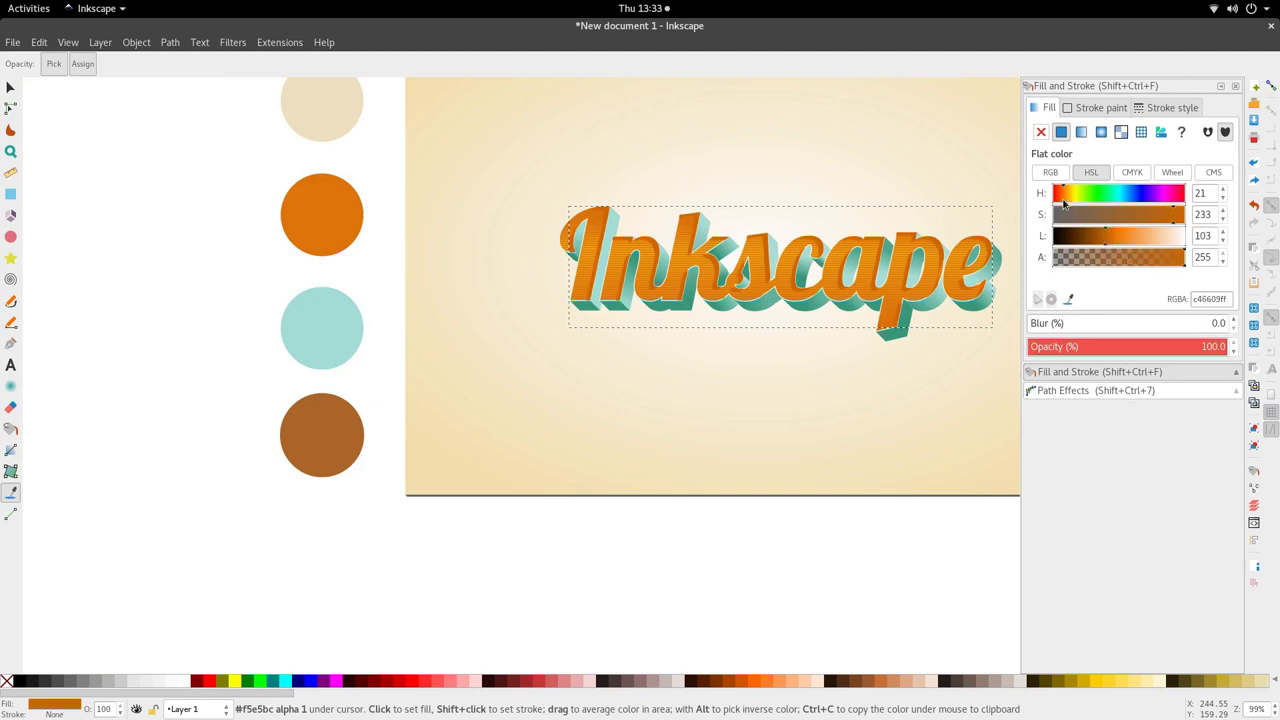
left_click(1062, 202)
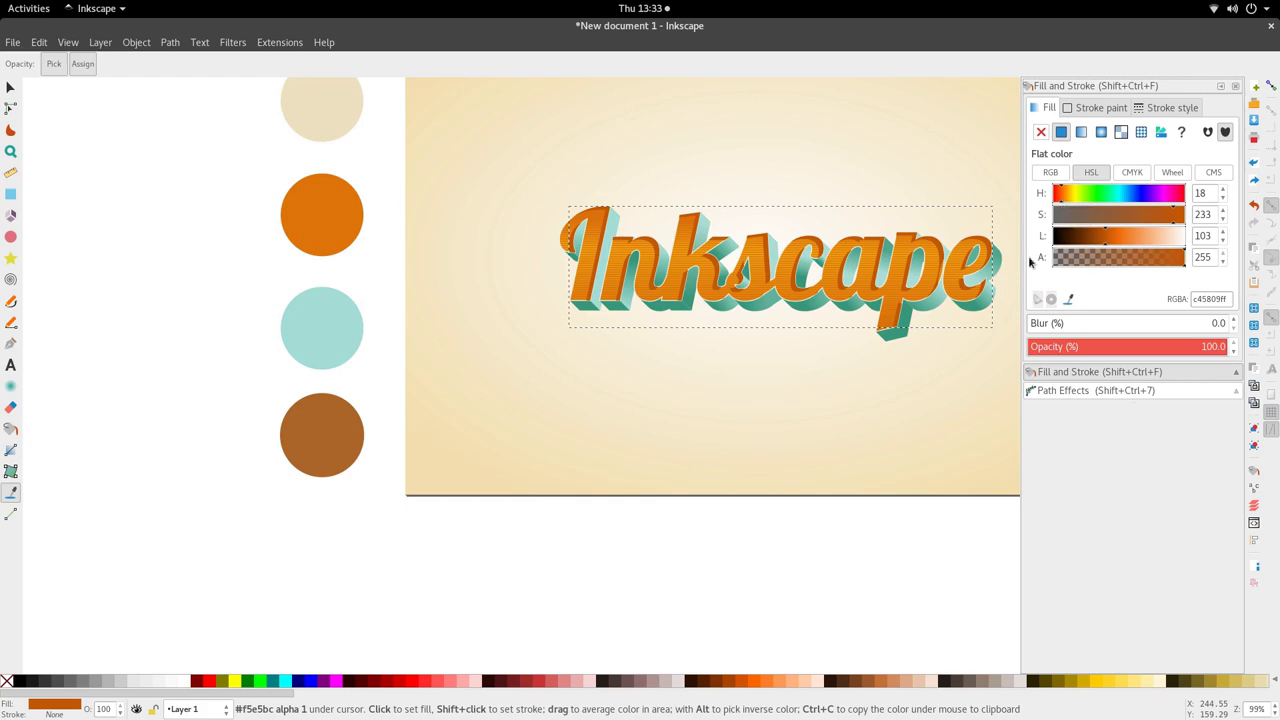
- Examine the dark orange shading along the letter edges for irregular spots
scroll(845, 262, "up", 3)
scroll(838, 276, "right", 3)
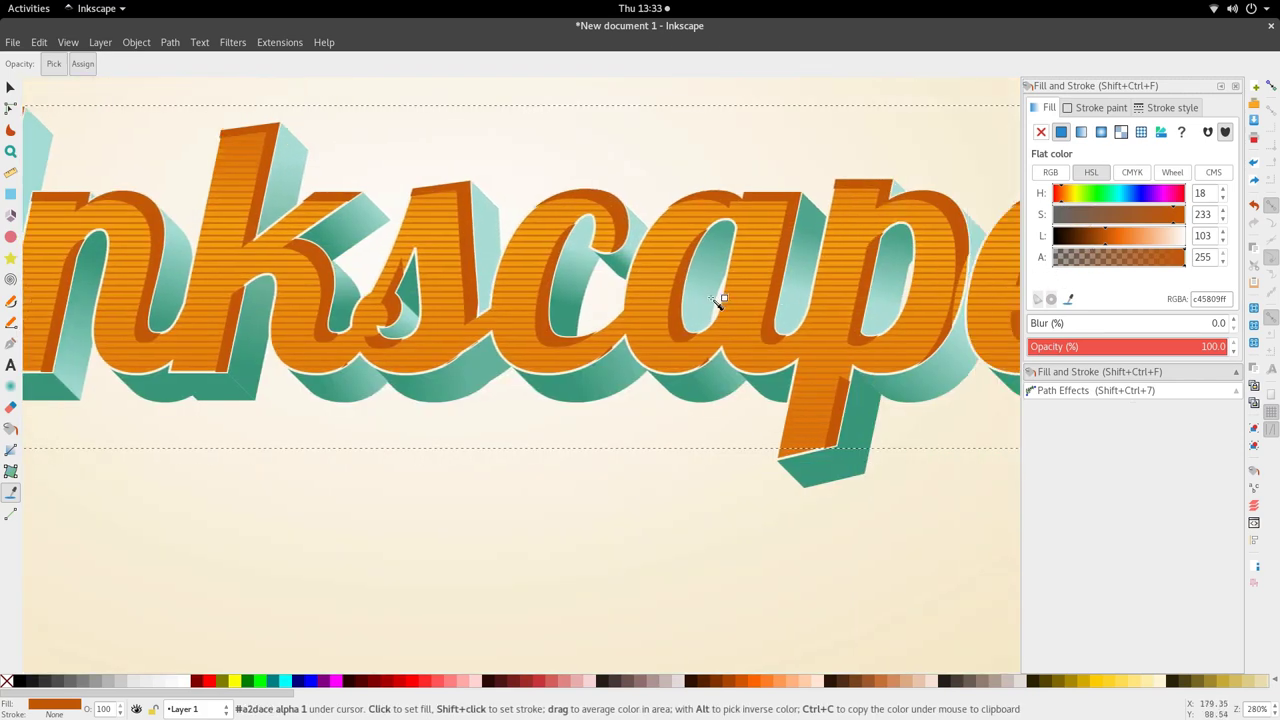
scroll(718, 310, "up", 2)
key("s")
scroll(711, 336, "down", 3)
scroll(749, 366, "up", 4)
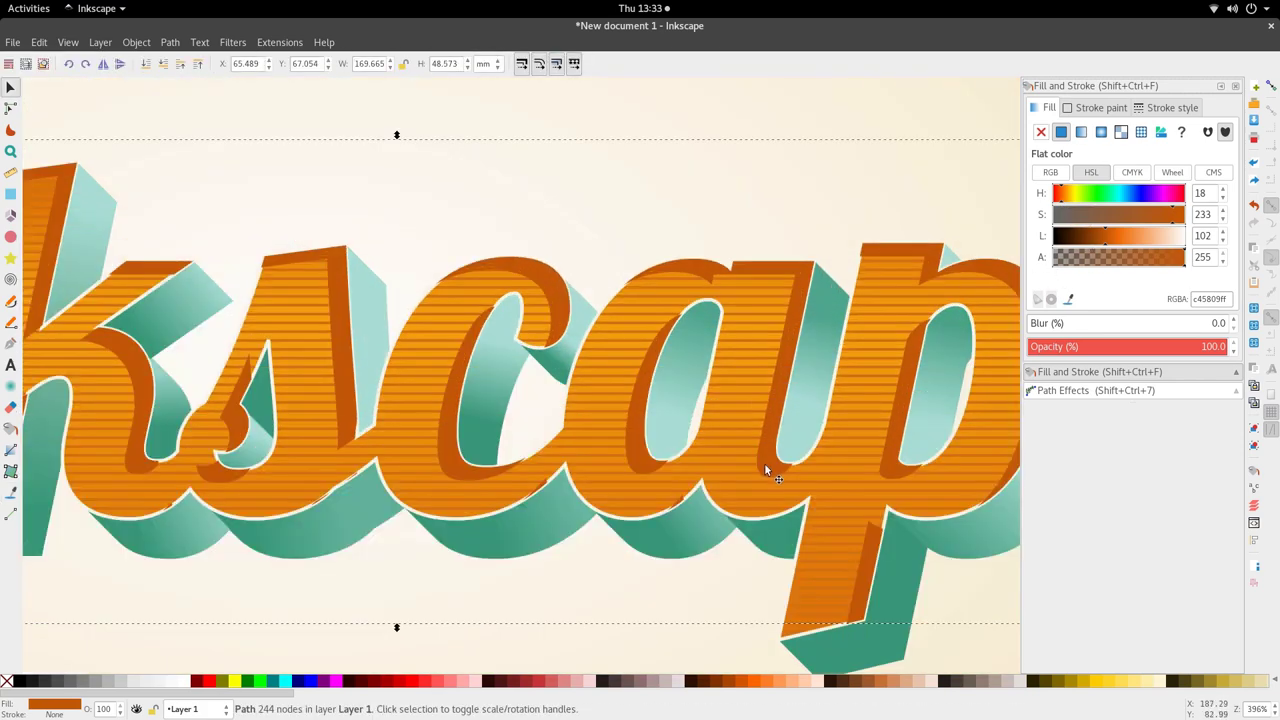
scroll(765, 465, "down", 3)
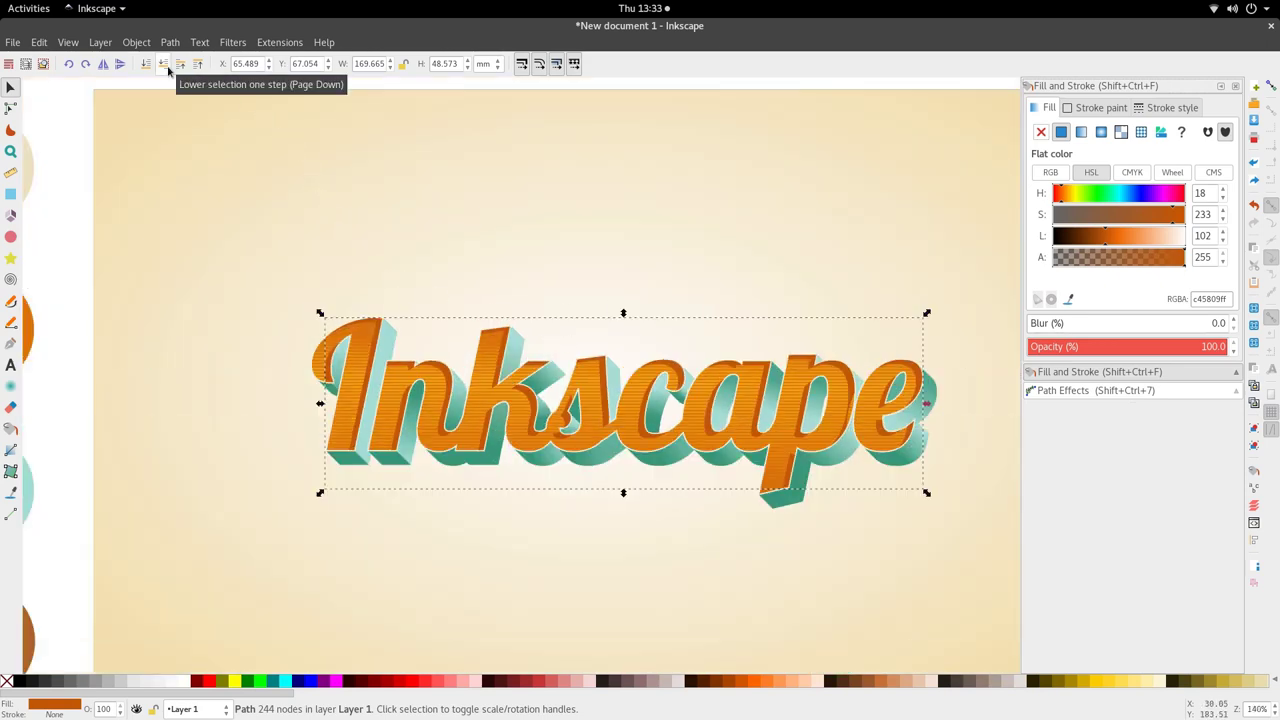
scroll(318, 468, "up", 4)
scroll(528, 335, "down", 5)
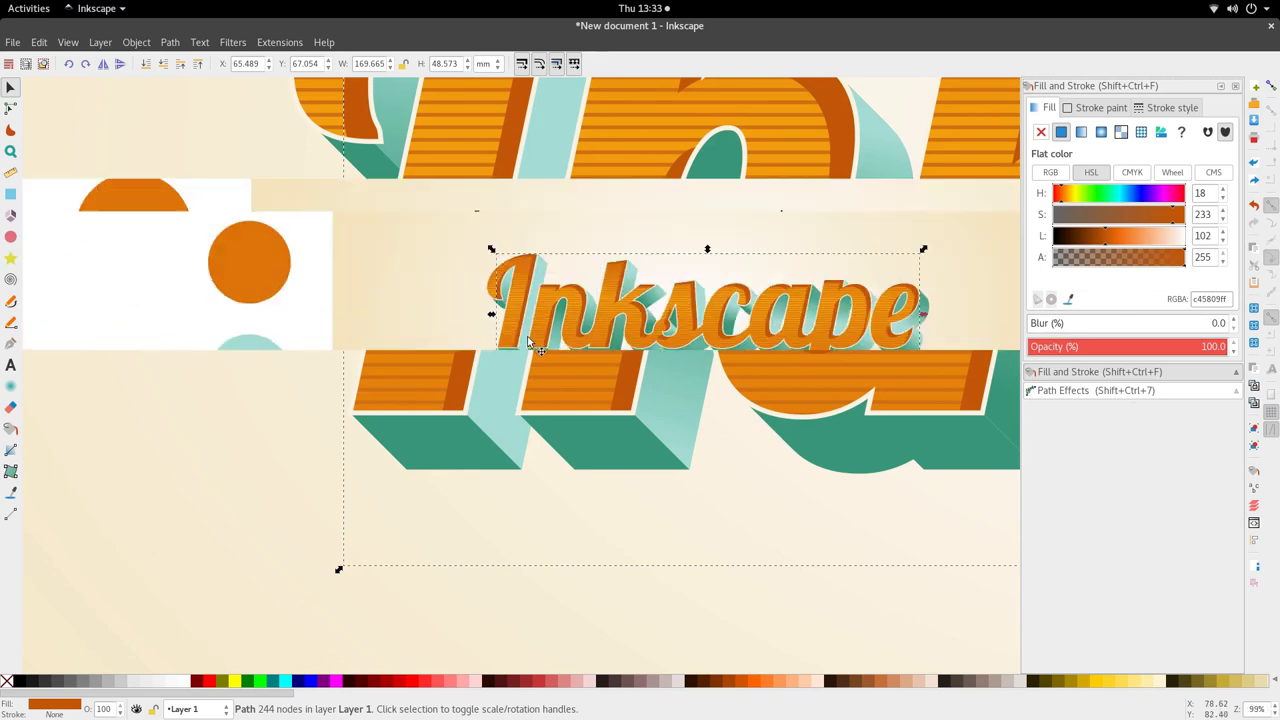
scroll(731, 352, "up", 5)
scroll(613, 305, "down", 1)
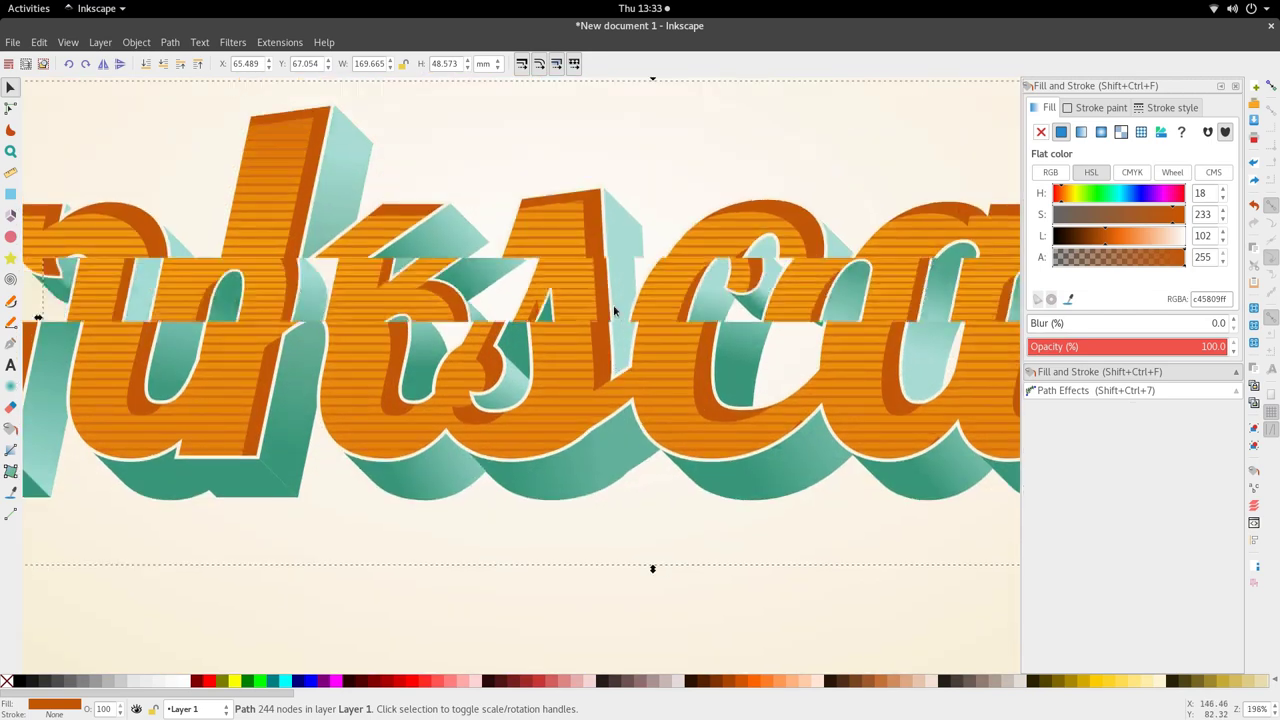
- Extend the shading's pointed tip upward beside the s's inner opening and move its neighbouring node to the opening's upper corner
scroll(613, 305, "down", 2)
scroll(608, 305, "up", 8)
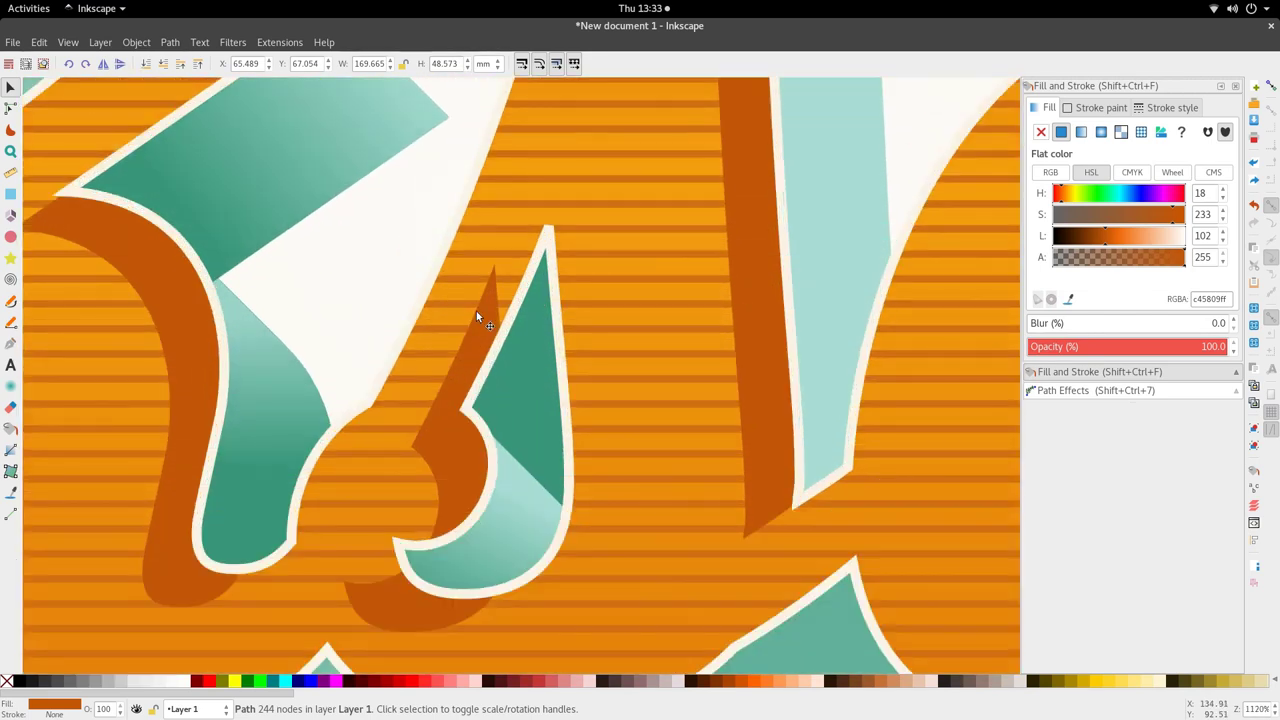
key("n")
mouse_move(494, 266)
left_mouse_down()
mouse_move(523, 243)
mouse_move(523, 193)
left_mouse_up()
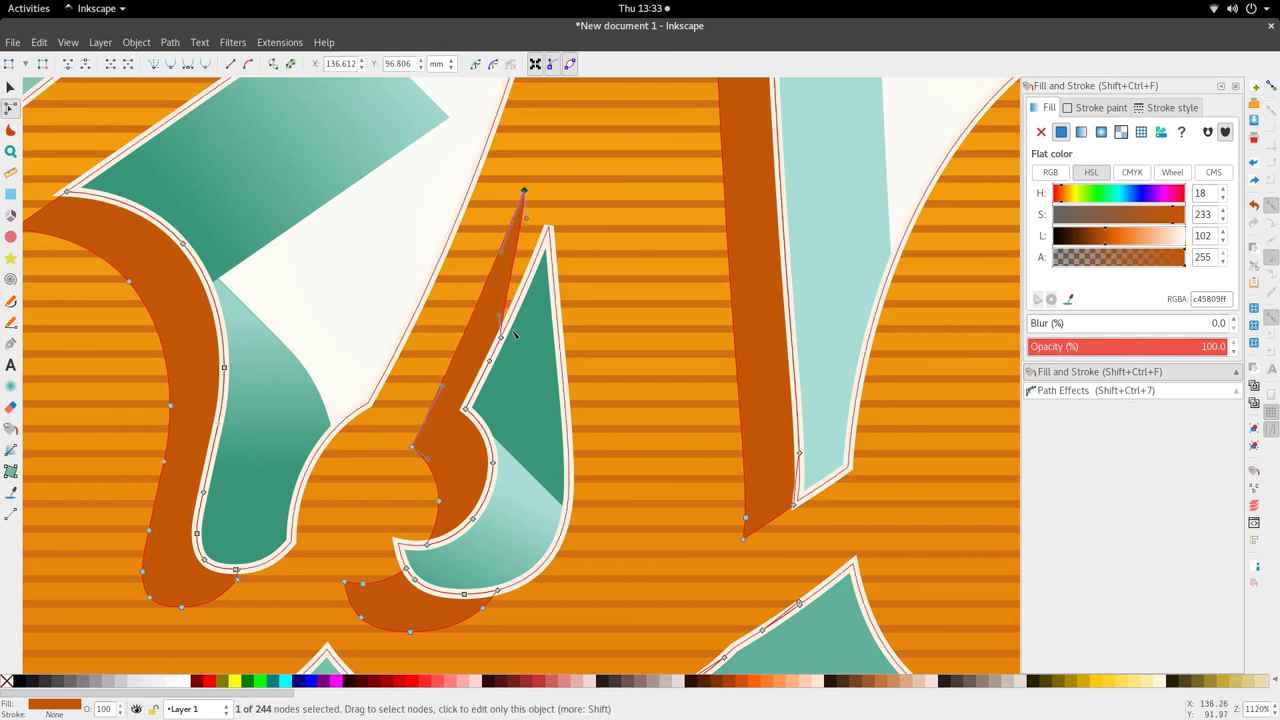
left_click(541, 248)
left_click_drag(544, 243, 551, 230)
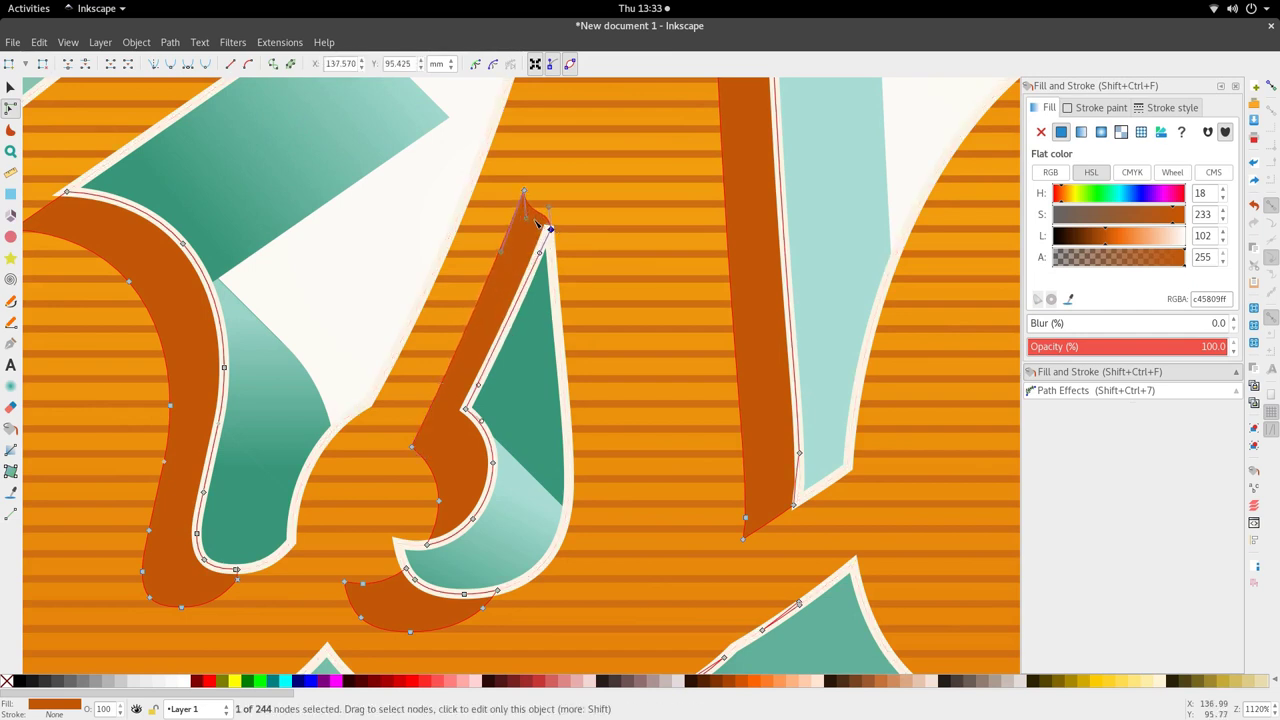
- Select the two nodes at the tip of the s's inner shading and make the segment between them a straight line
left_click_drag(520, 180, 583, 254)
left_click(229, 64)
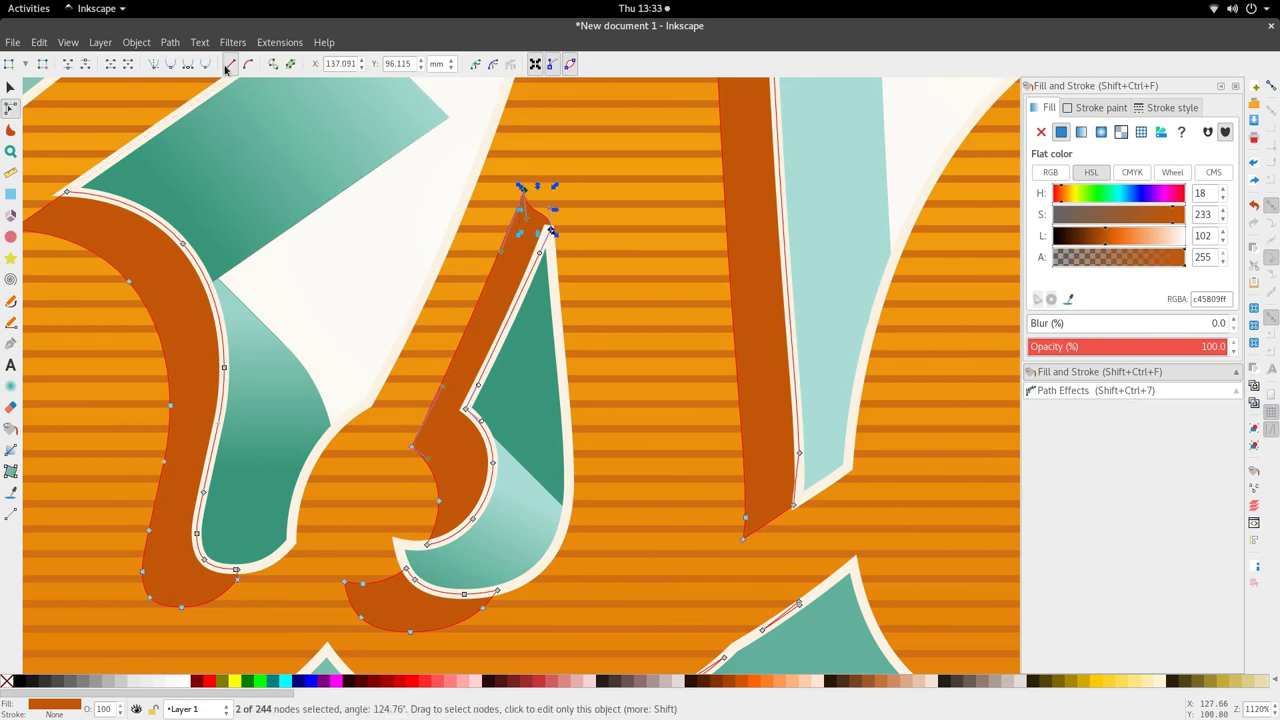
scroll(657, 390, "down", 4)
key("s")
scroll(606, 466, "up", 3)
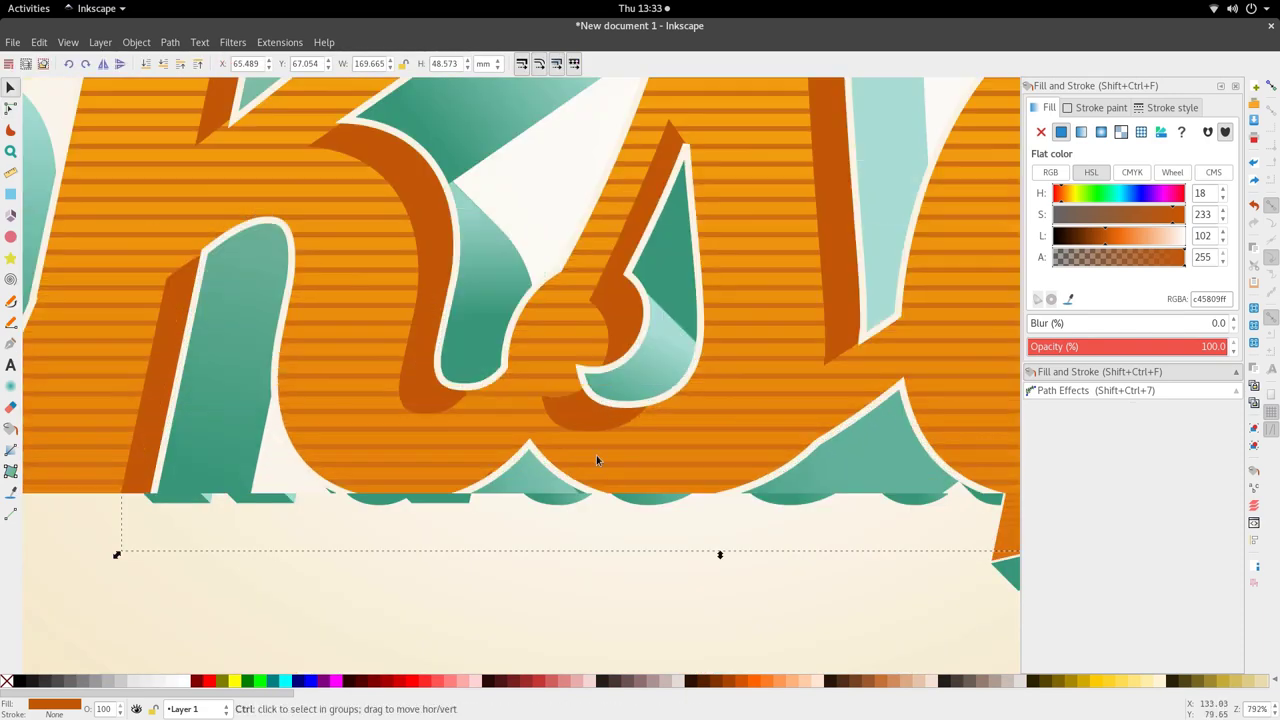
- Edit the nodes of the dark orange shading below the s's curl
double_click(566, 398)
scroll(630, 441, "down", 3)
key("s")
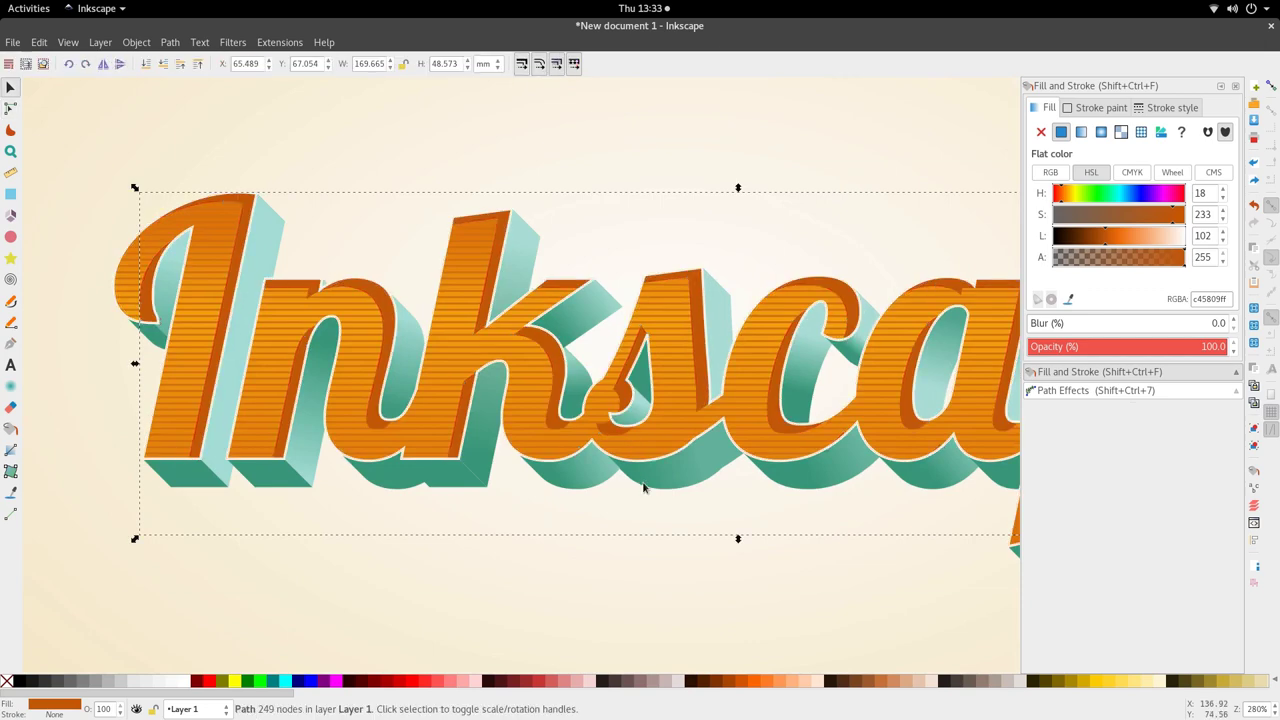
- Adjust the tip node of the dark orange shading at the lower end of the a's inner opening
key("ctrl")
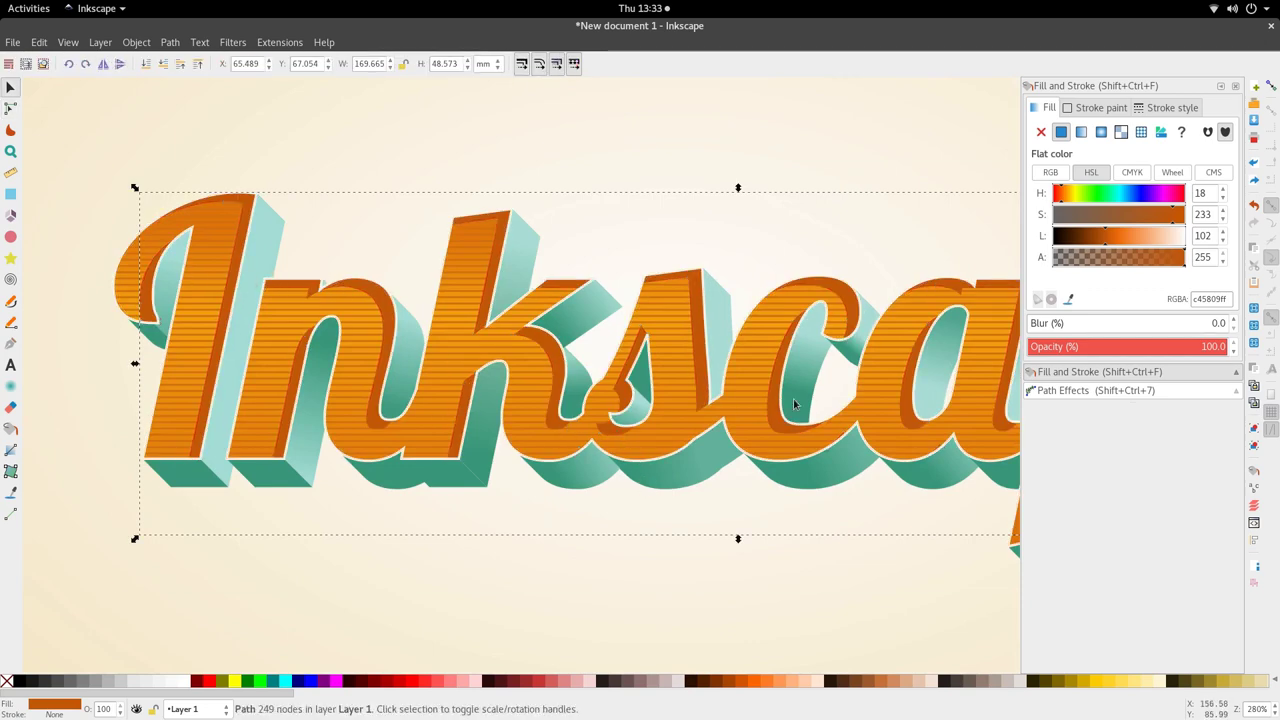
scroll(804, 392, "right", 4)
key("ctrl")
scroll(755, 427, "up", 2)
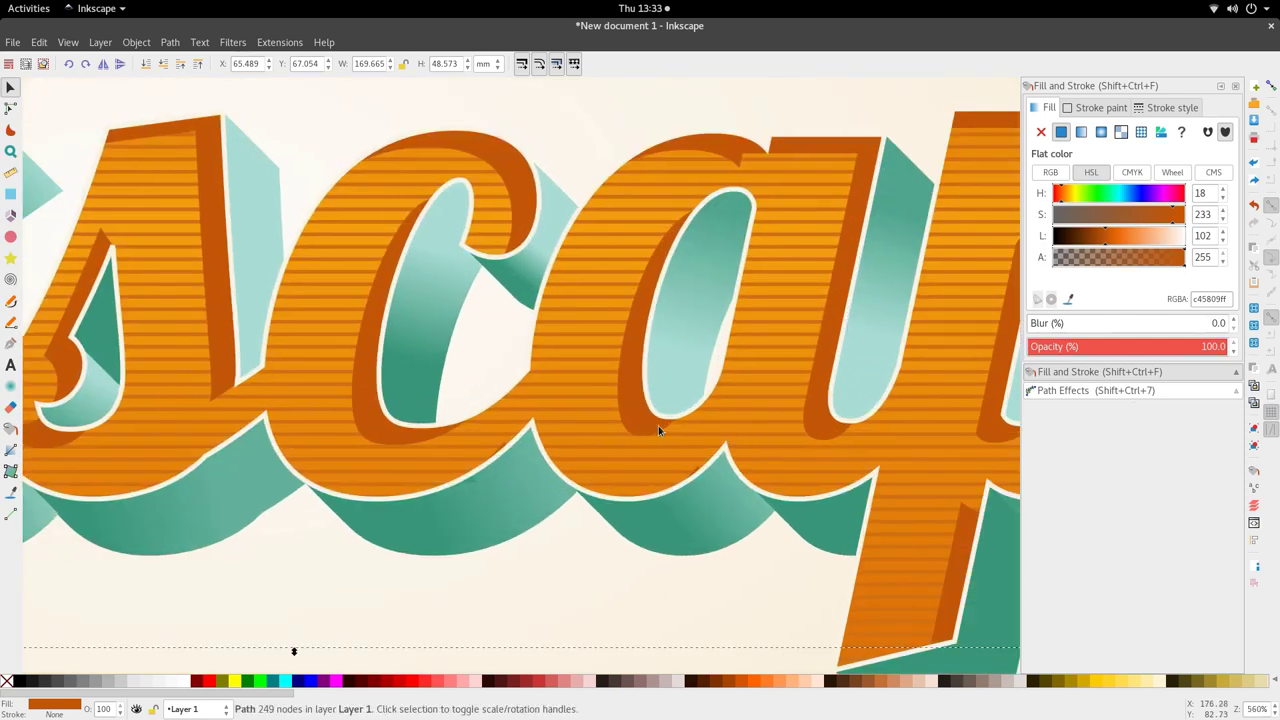
key("n")
scroll(705, 428, "up", 3)
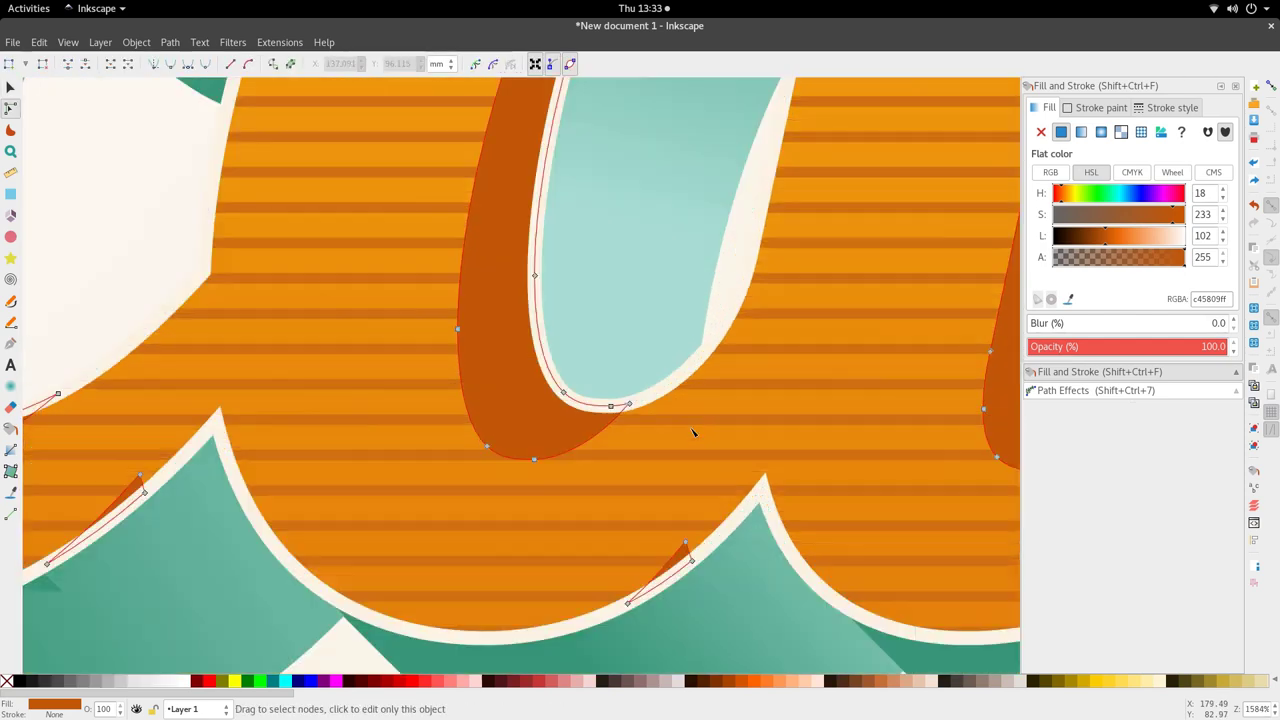
left_click_drag(663, 390, 622, 455)
left_click_drag(636, 394, 621, 408)
scroll(617, 471, "down", 6)
key("s")
left_click(649, 598)
- Adjust the dark orange shading's nodes along the outer edge of the p's bowl
scroll(678, 497, "up", 3)
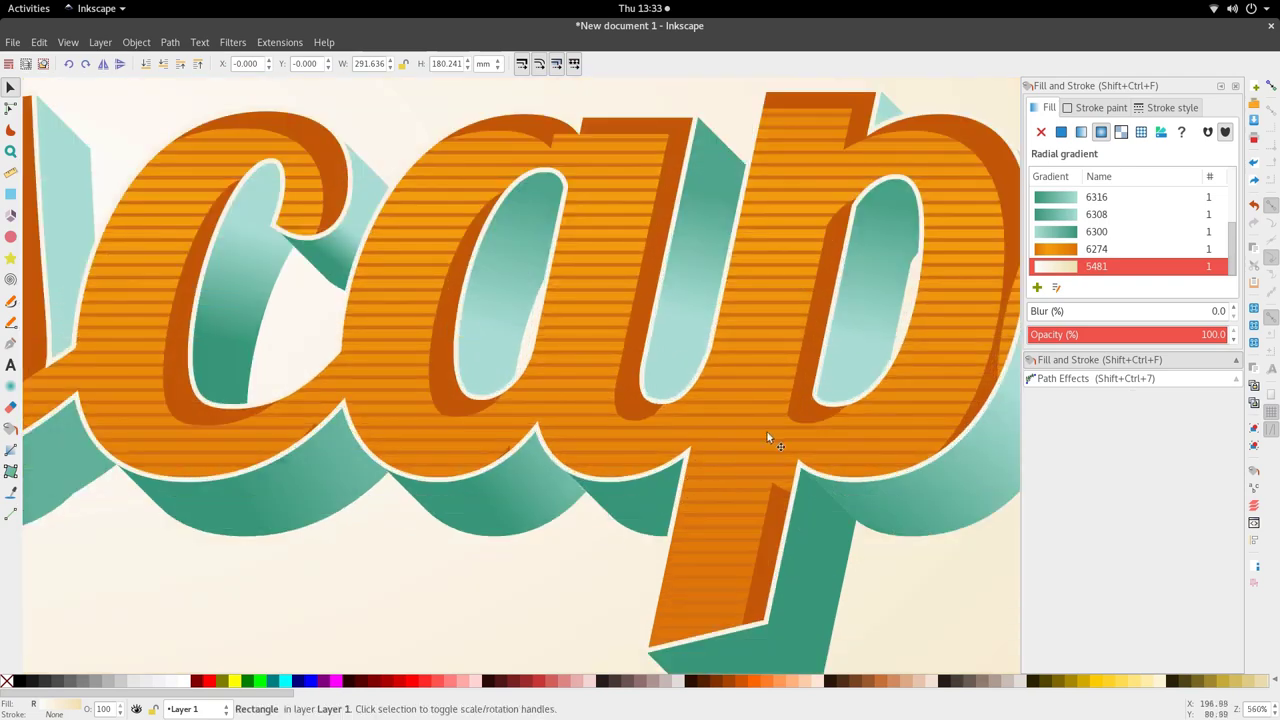
double_click(819, 420)
scroll(826, 428, "right", 7)
scroll(834, 280, "up", 2)
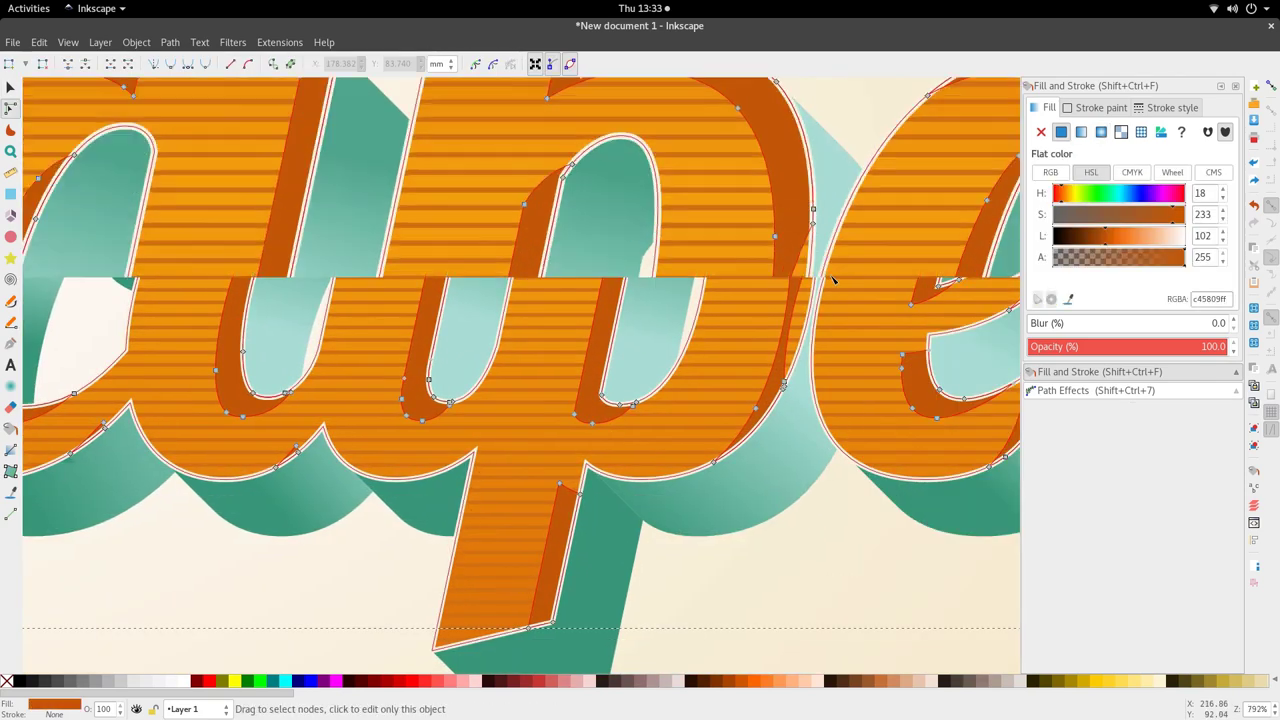
left_click(754, 352)
left_click_drag(757, 352, 791, 356)
key("s")
scroll(772, 384, "down", 6)
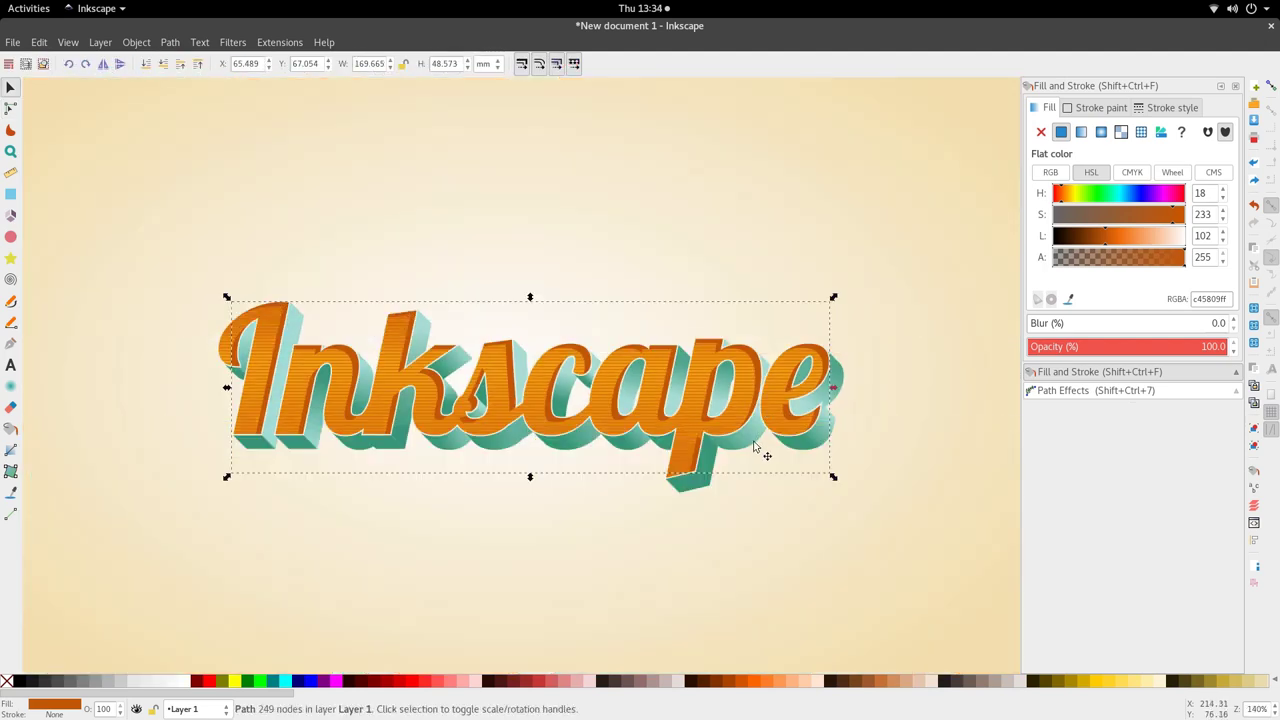
- Move the top edge of the p's stem shading up about 2.2 mm to the corner where the stem meets the bowl
scroll(749, 438, "up", 5)
double_click(614, 475)
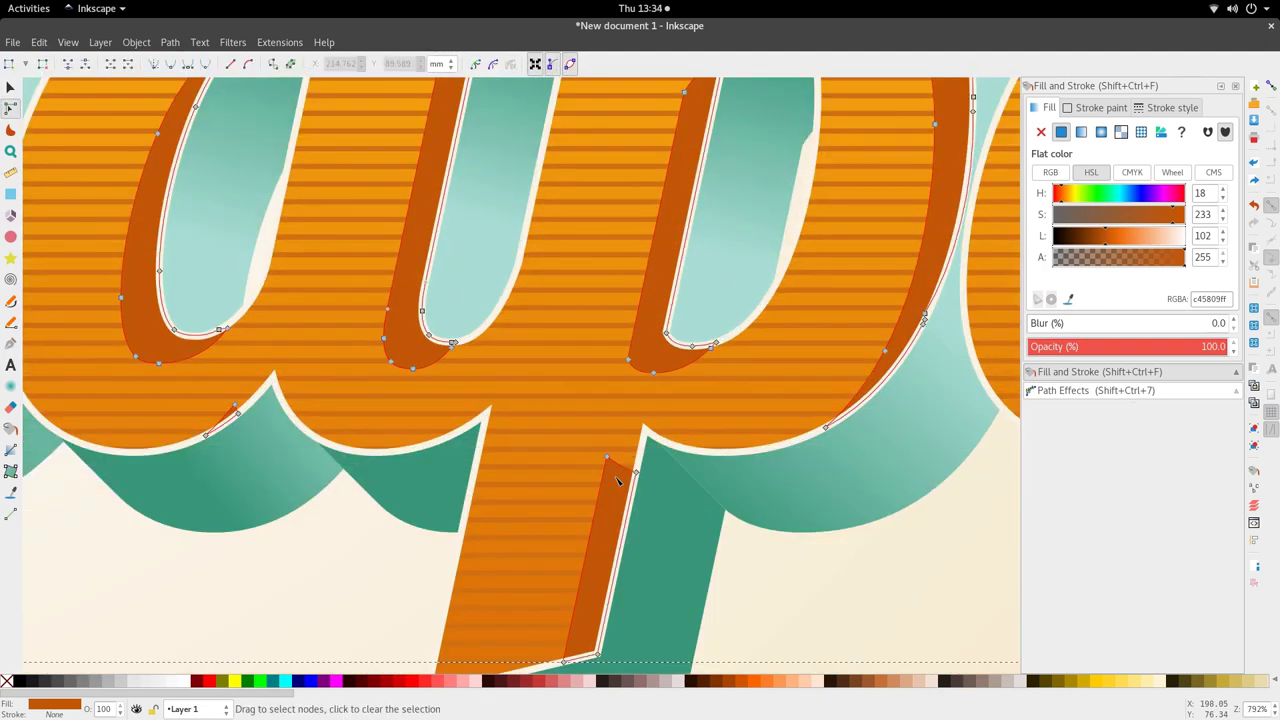
left_click_drag(602, 453, 650, 428)
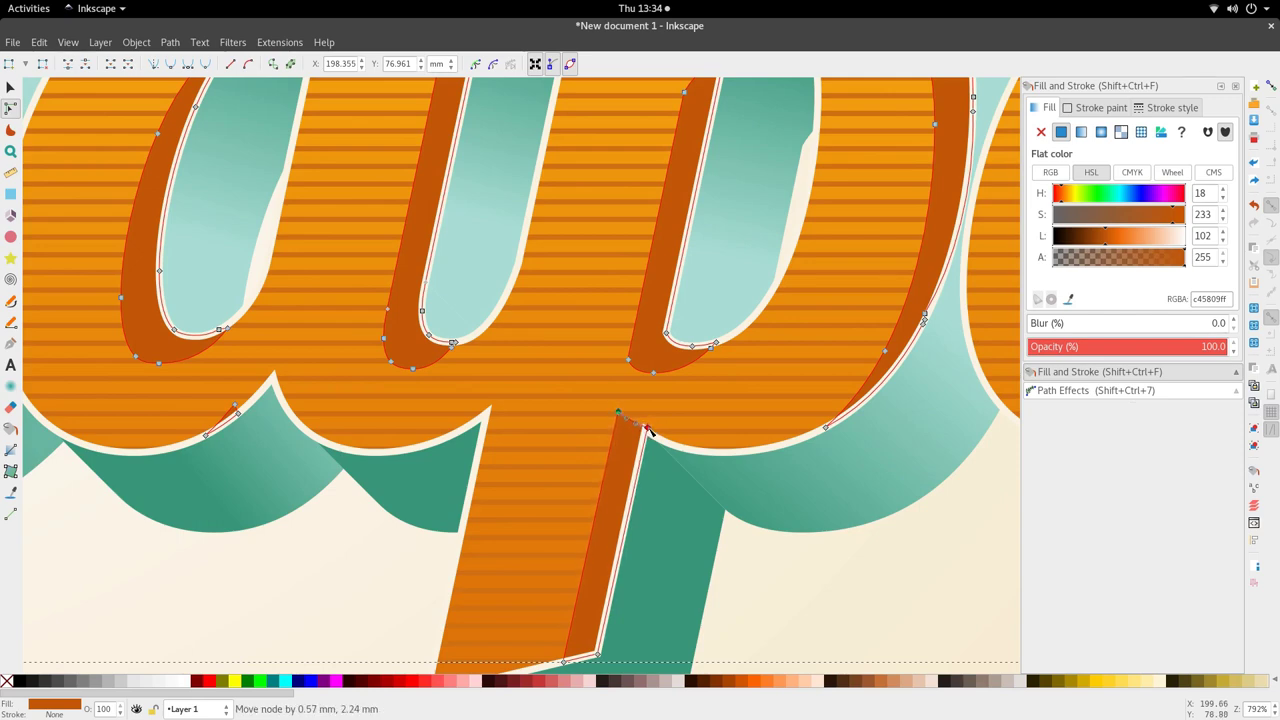
key("s")
scroll(675, 500, "down", 5)
scroll(699, 474, "up", 1)
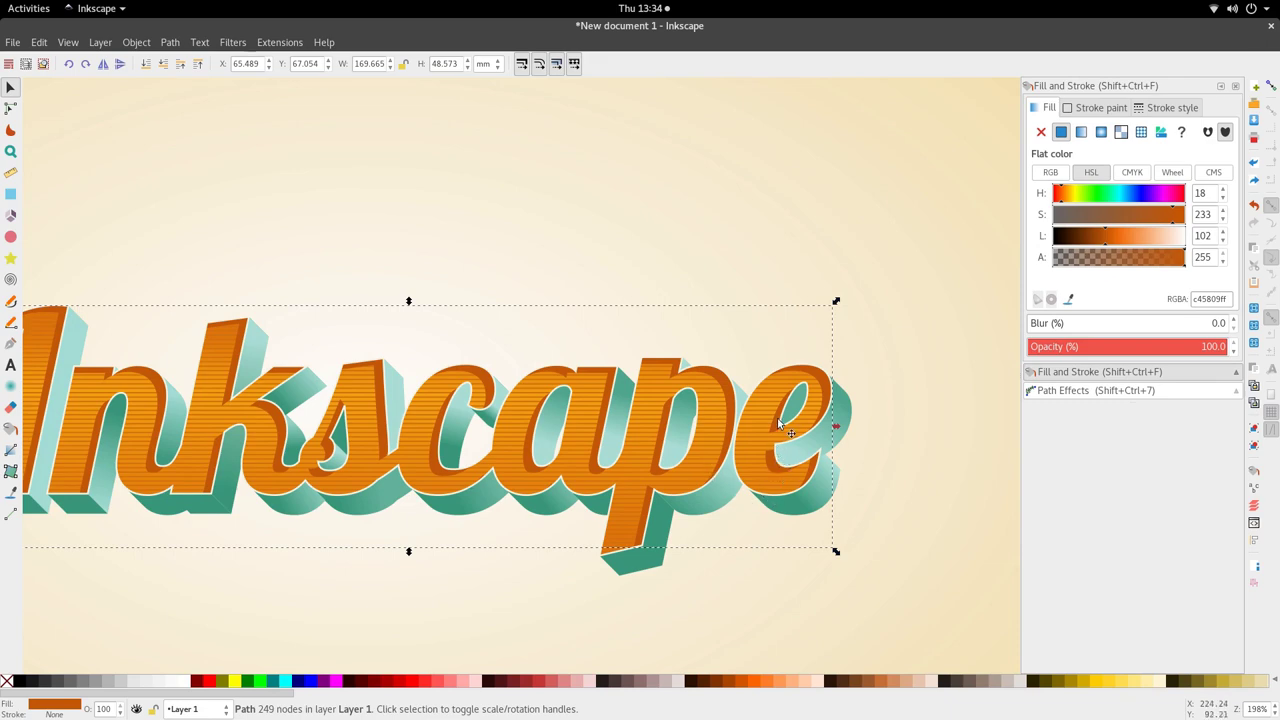
- Adjust the nodes of the dark orange shading on the letter e
scroll(780, 430, "up", 4)
key("n")
left_click_drag(728, 496, 762, 488)
key("s")
scroll(771, 558, "down", 6)
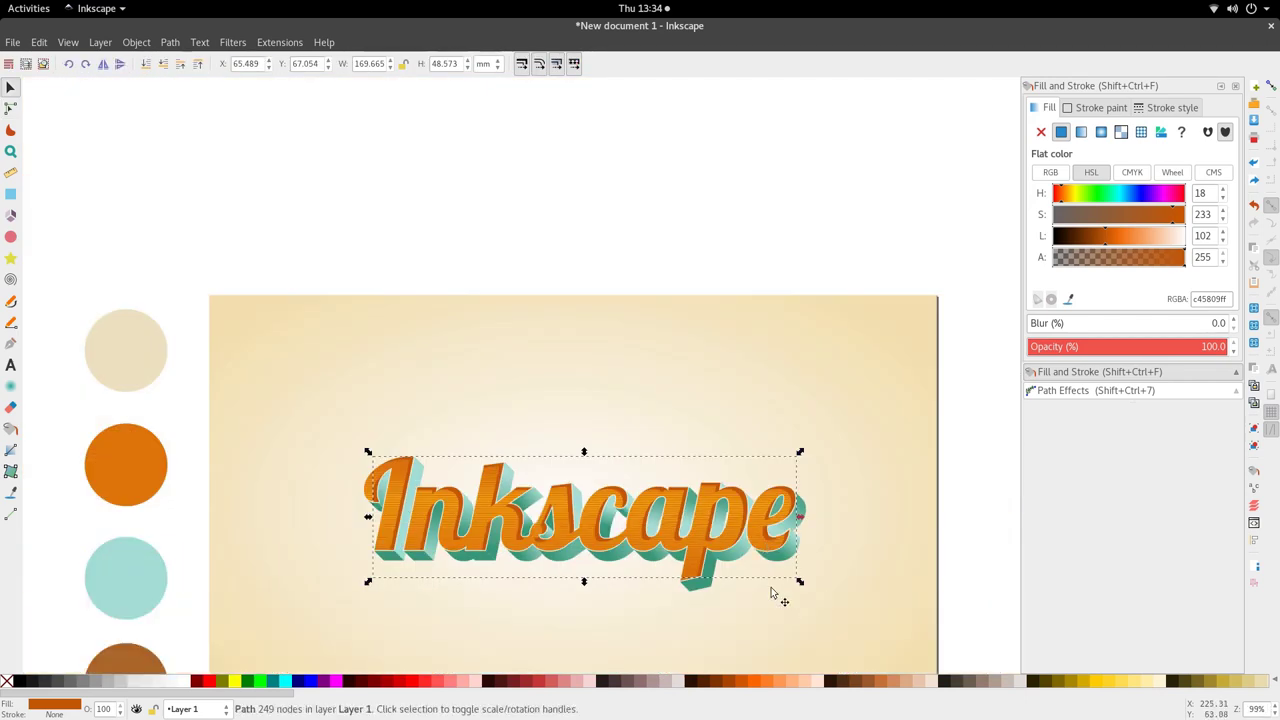
scroll(661, 458, "down", 1)
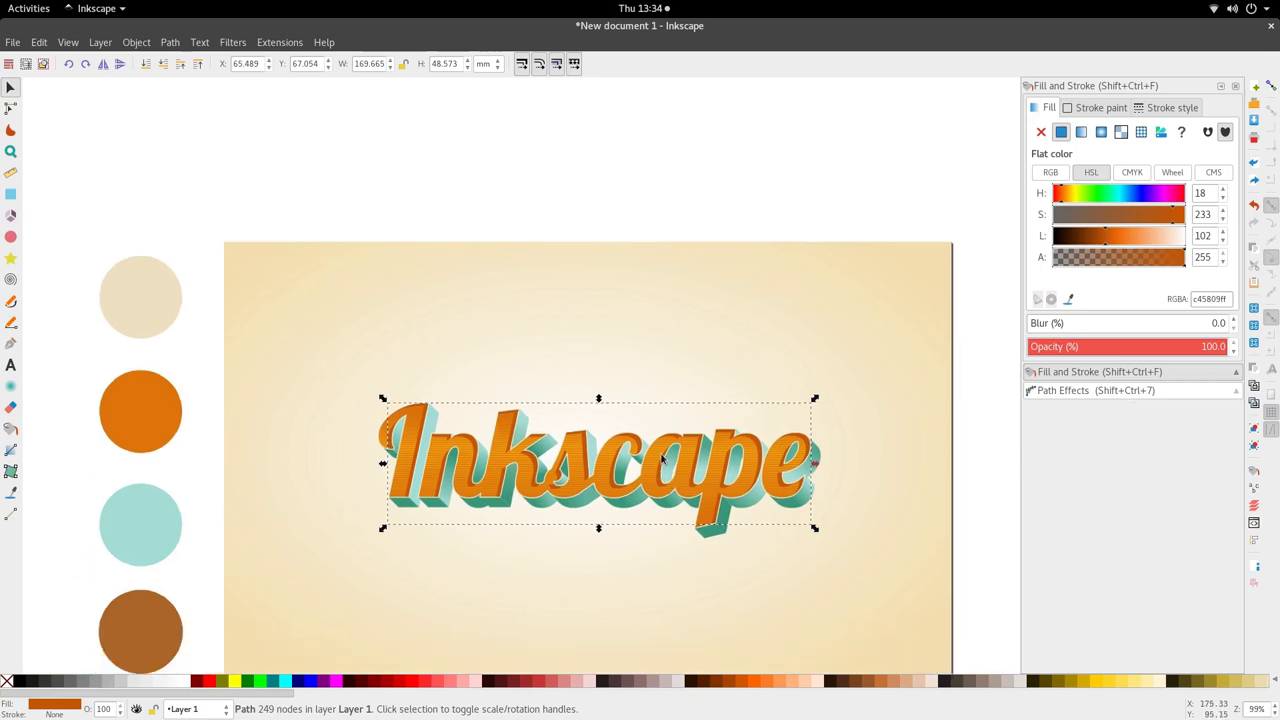
scroll(776, 438, "down", 2)
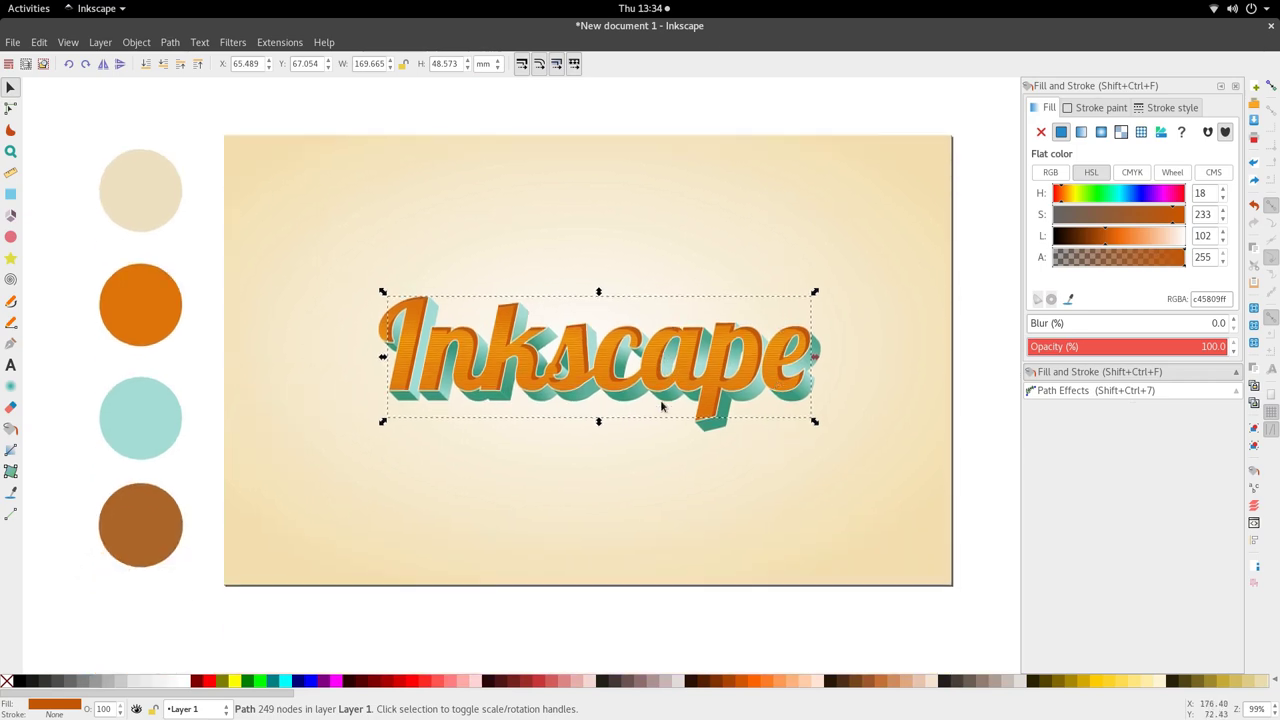
- Duplicate the orange gradient face of the lettering and move the copy straight down about 6.7 mm to expose the shading
scroll(565, 338, "up", 4)
scroll(566, 338, "down", 3)
scroll(566, 340, "up", 3, "ctrl")
left_click(466, 414, "ctrl")
left_click(463, 272)
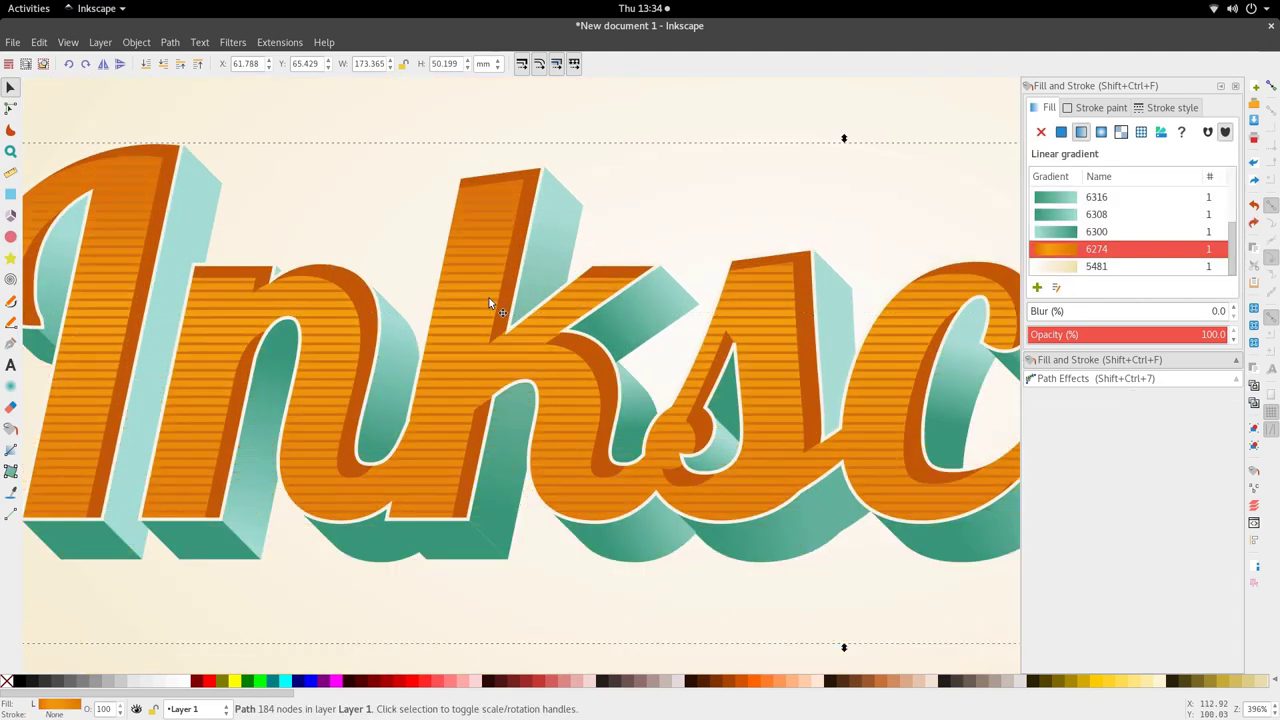
scroll(463, 272, "down", 4, "ctrl")
scroll(493, 302, "up", 5, "ctrl")
scroll(493, 302, "down", 1, "ctrl")
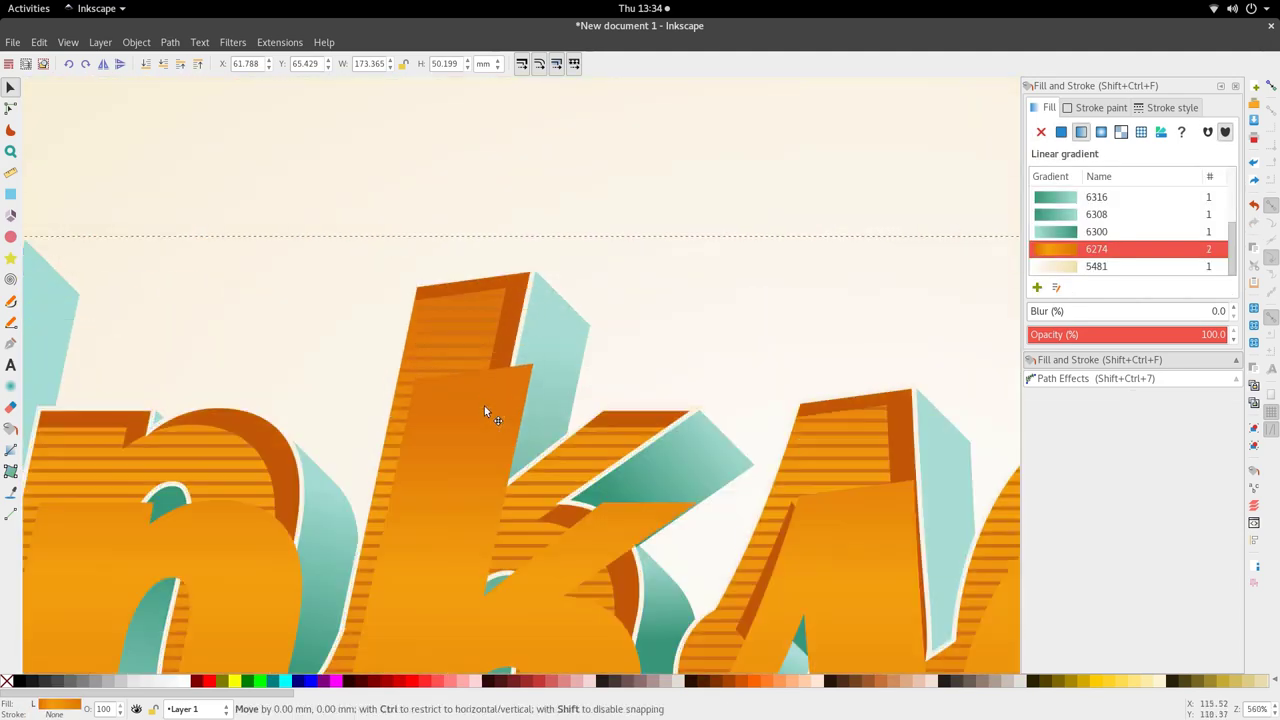
- Select the dark orange edge shading and set its blur to 0.7%
left_click(505, 284, "ctrl")
scroll(505, 284, "down", 2, "ctrl")
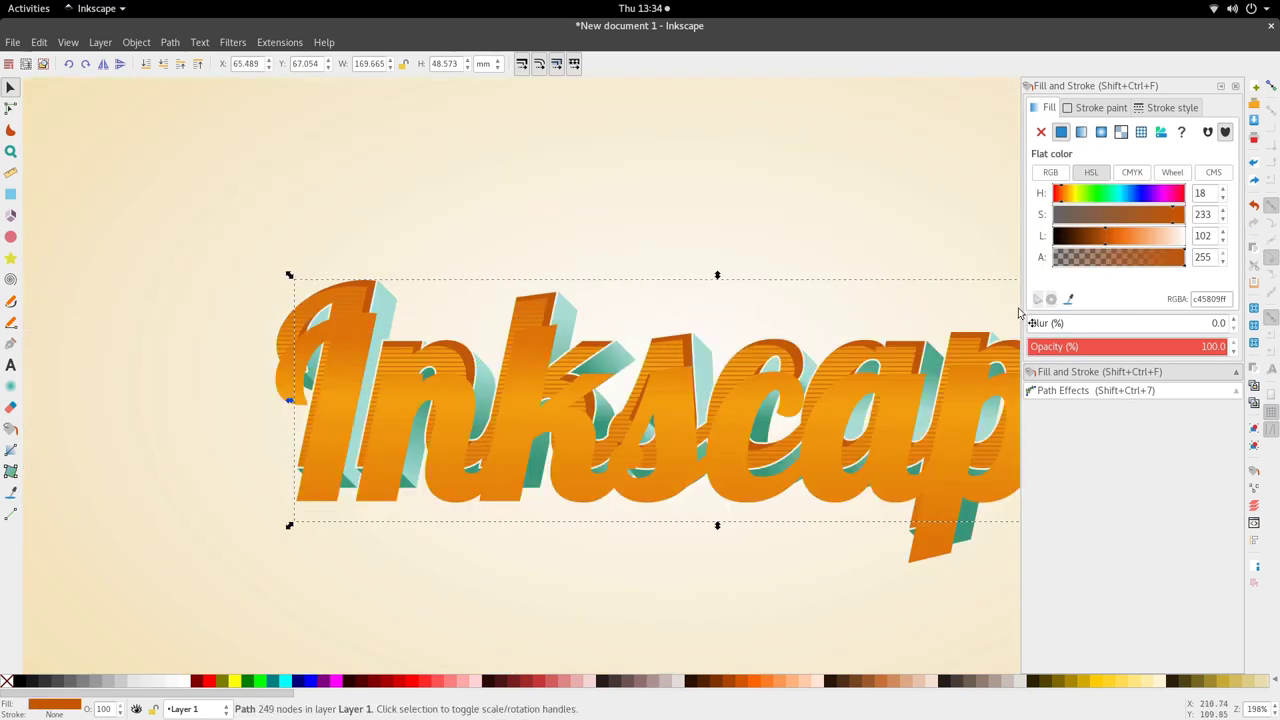
left_click_drag(1224, 322, 1205, 323)
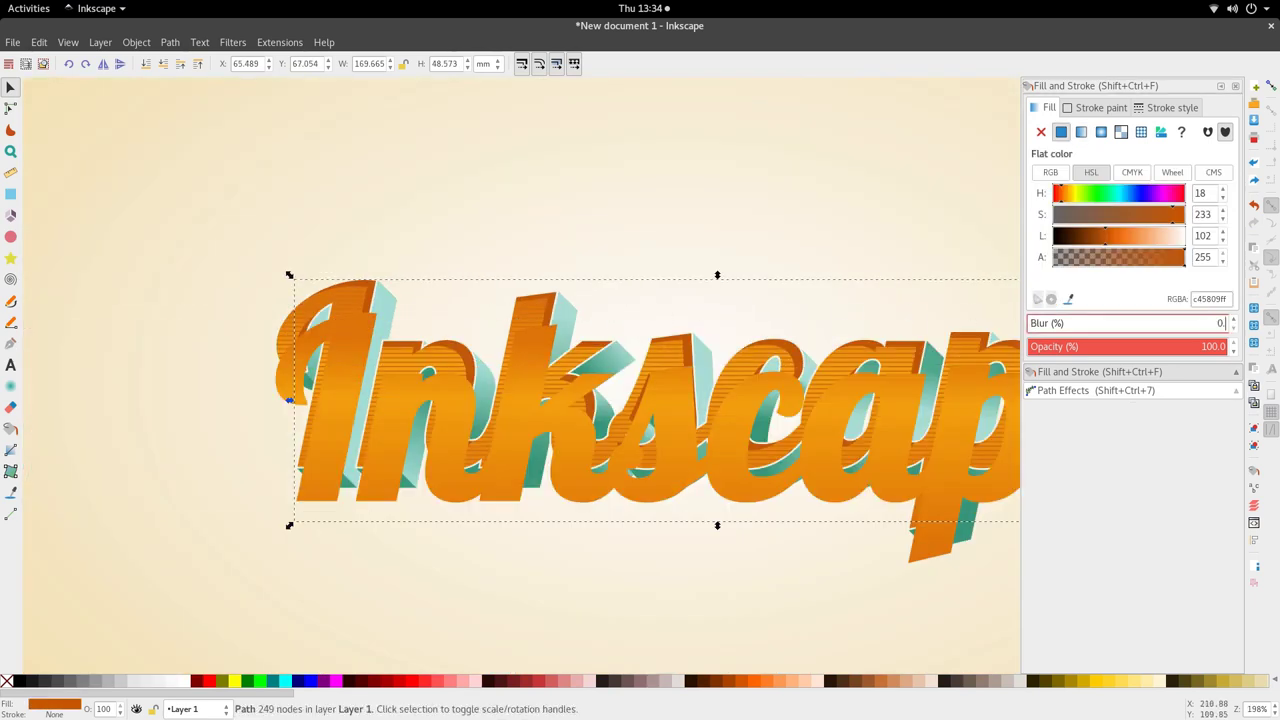
type("0.7")
key("Return")
scroll(589, 329, "up", 1)
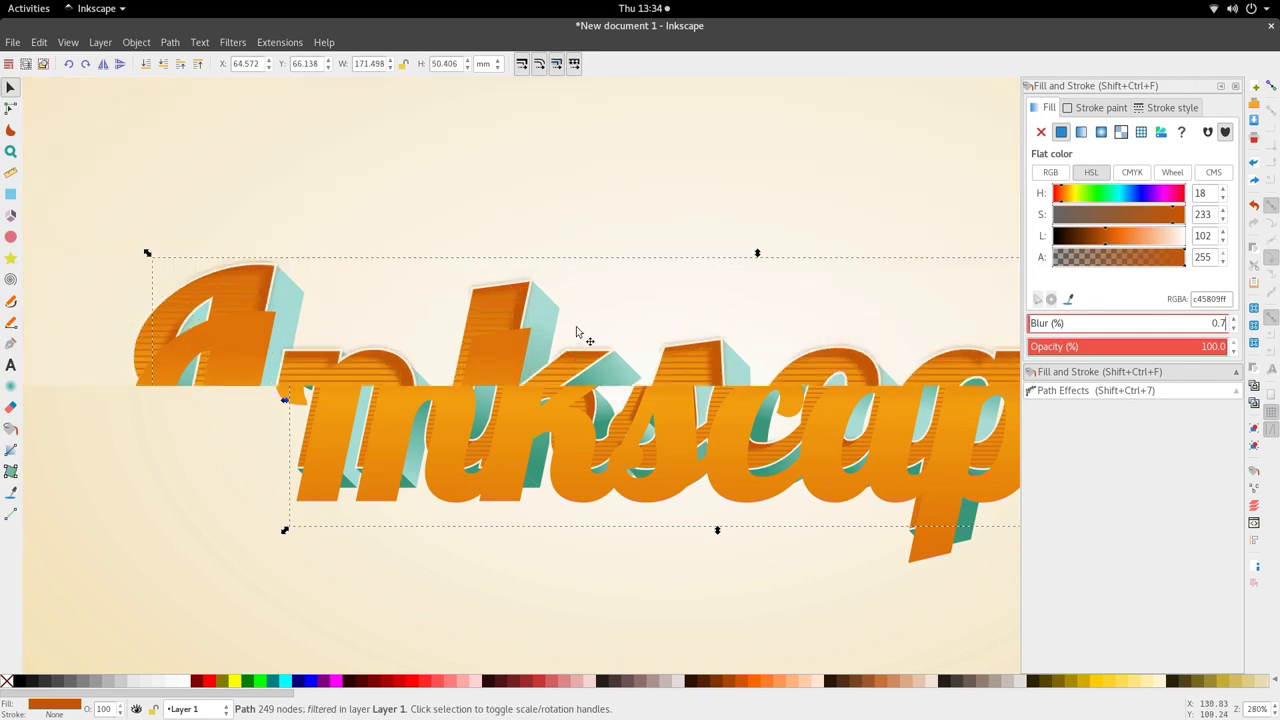
- Move the duplicate orange face back over the lettering and clip the blurred shading to it
left_click(498, 322)
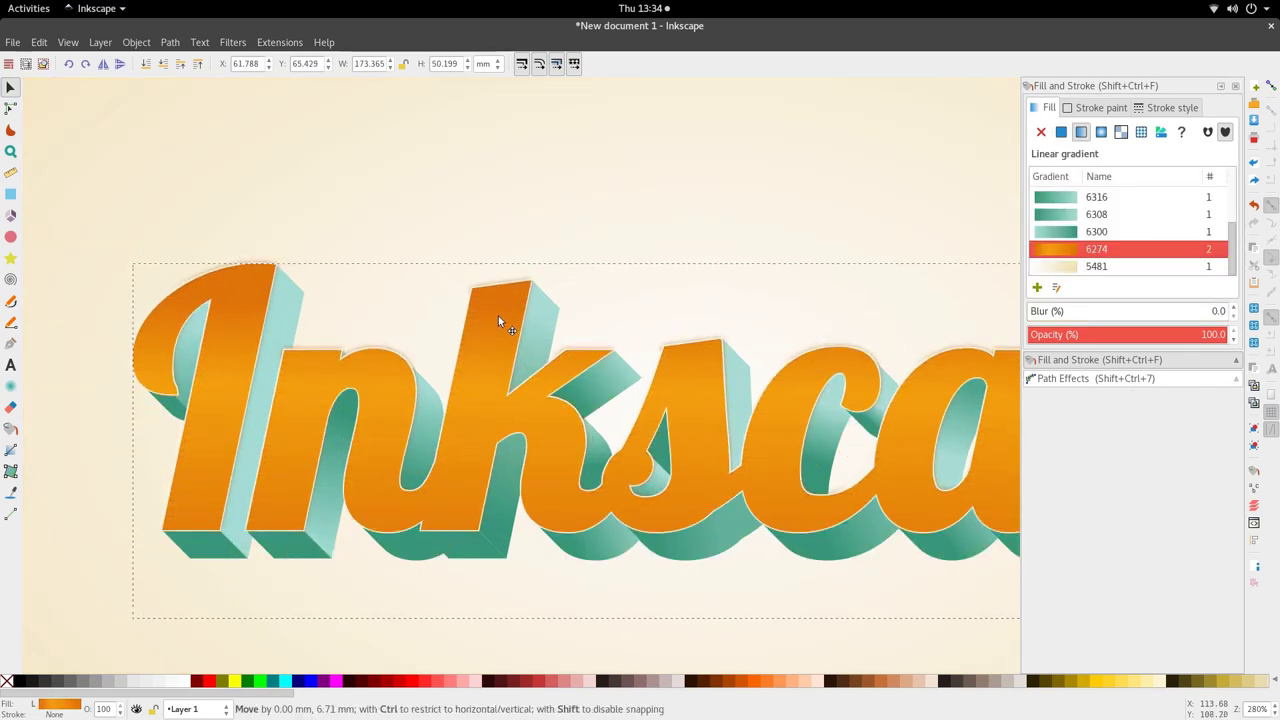
scroll(503, 300, "up", 4)
left_click(586, 261)
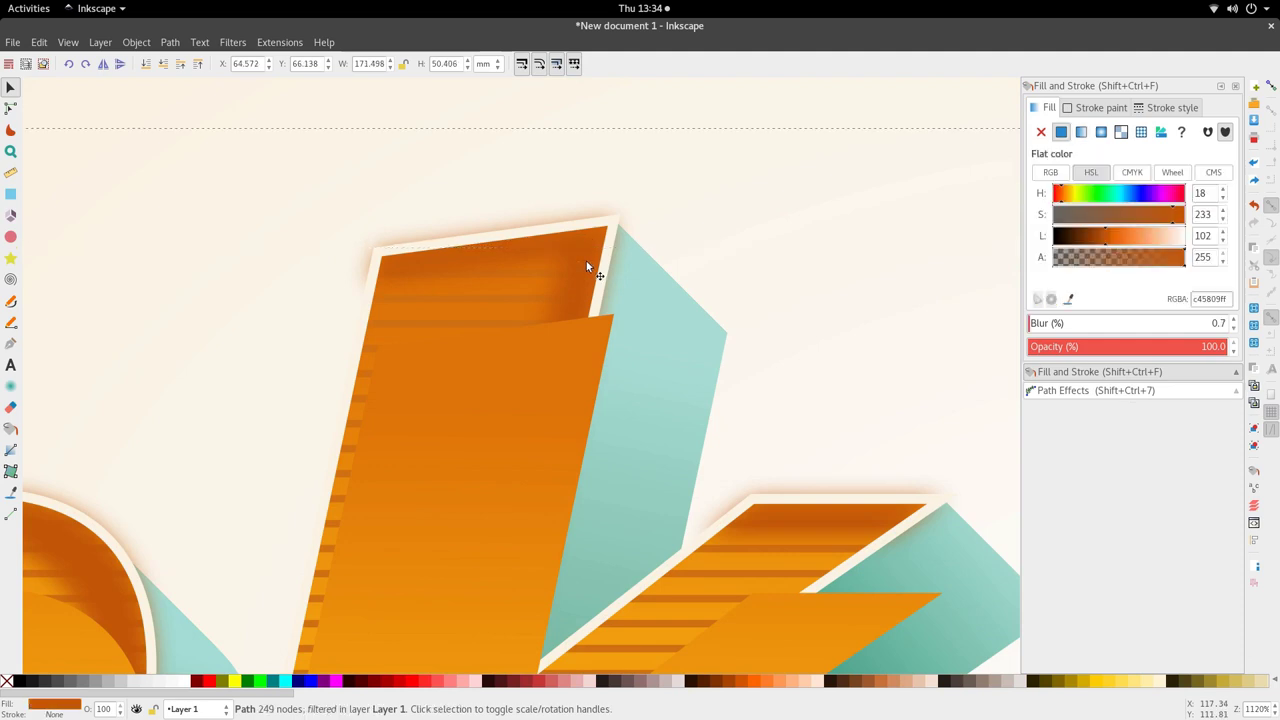
scroll(586, 261, "down", 4)
left_click(570, 295, "shift")
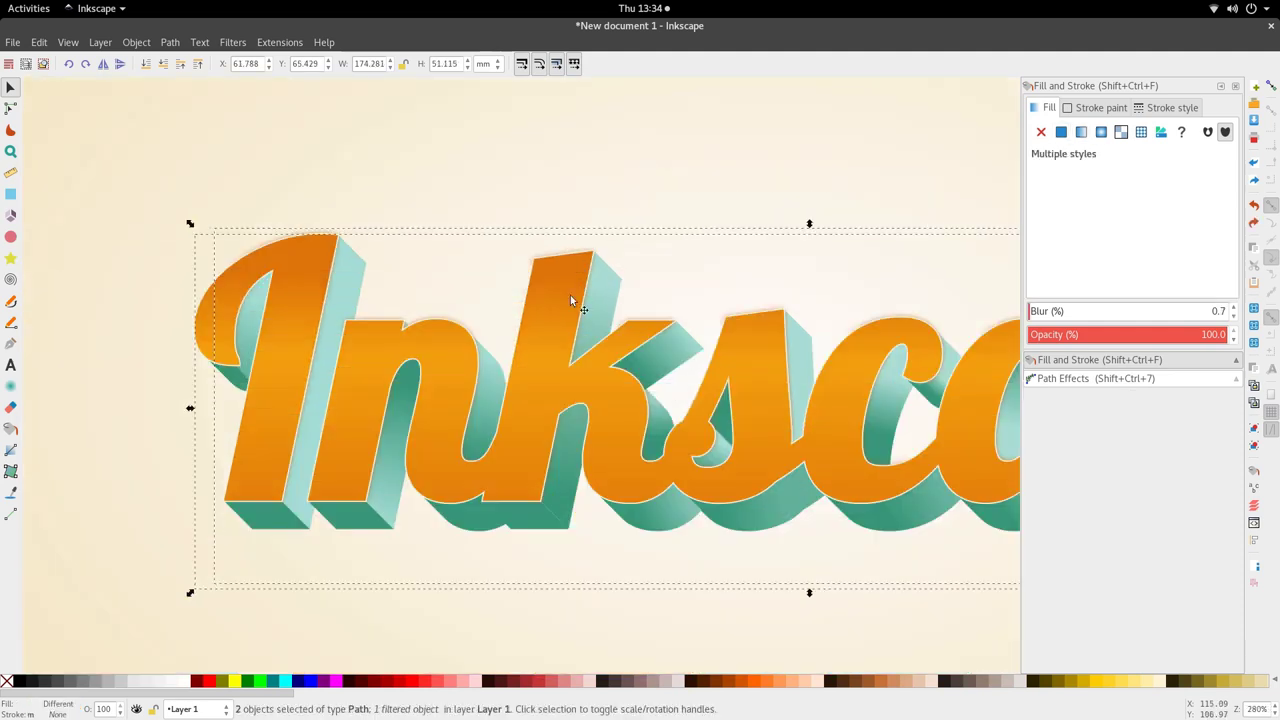
scroll(570, 295, "down", 2)
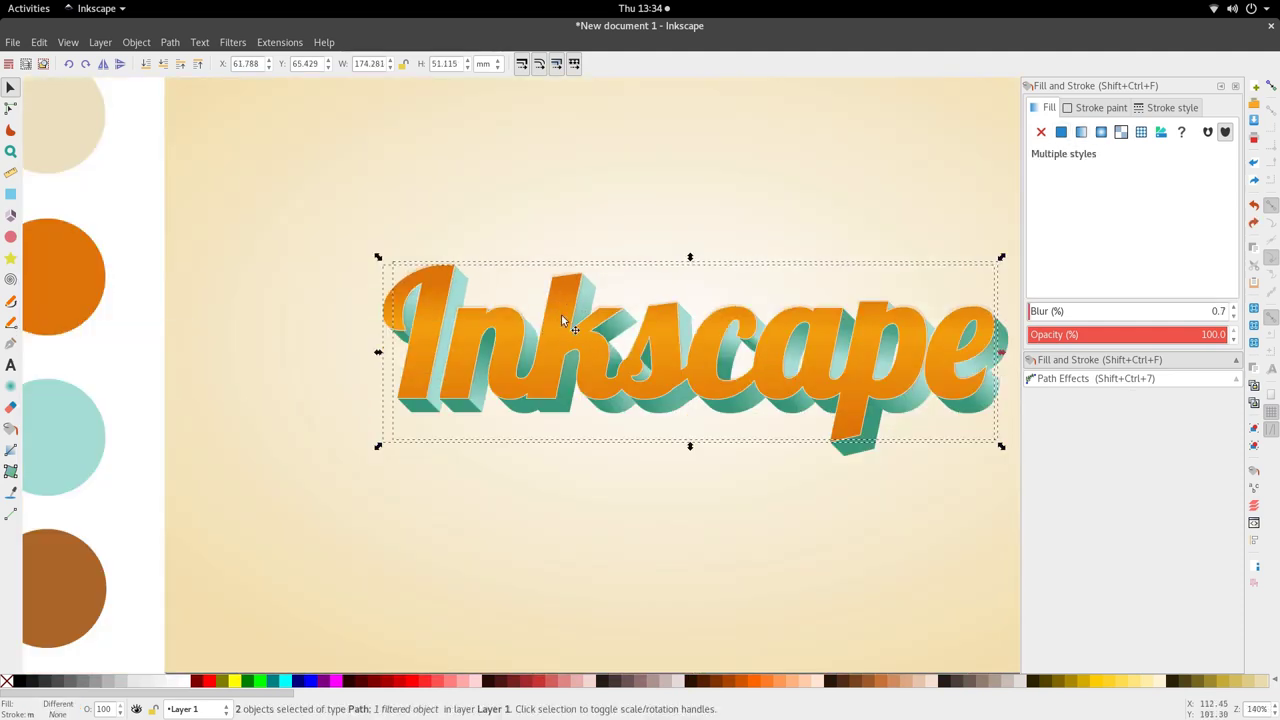
right_click(565, 298)
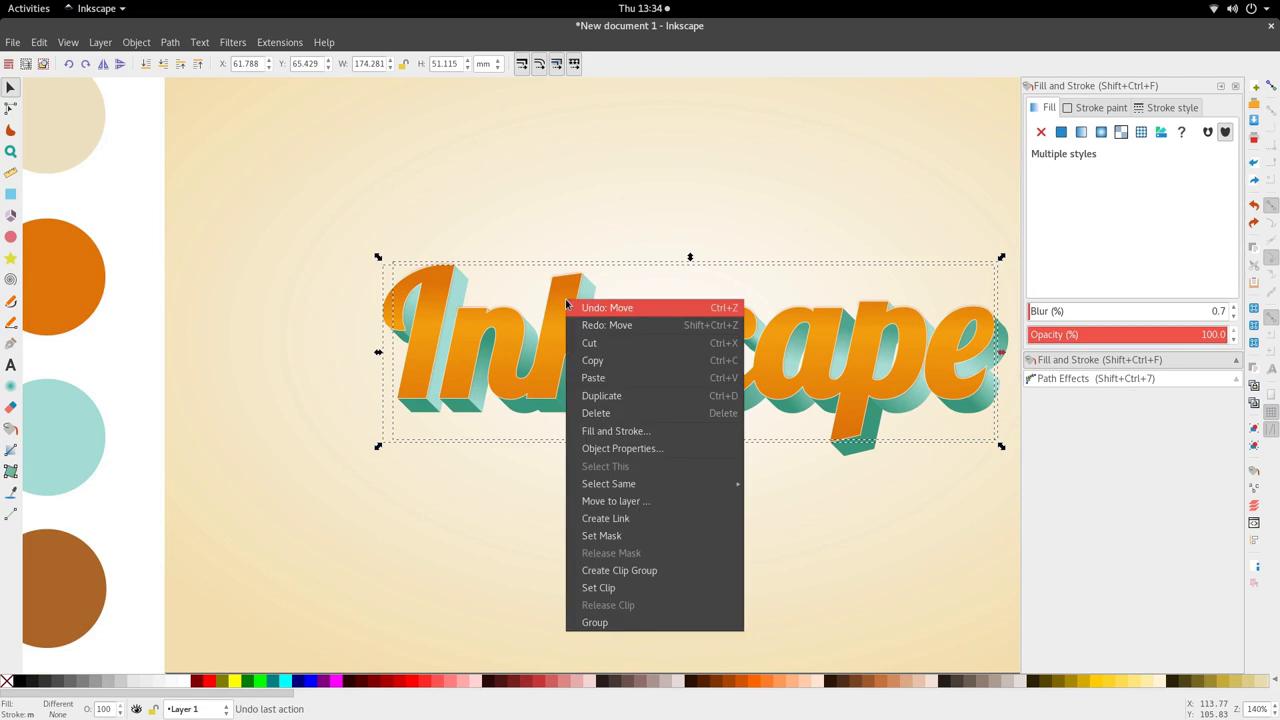
left_click(643, 589)
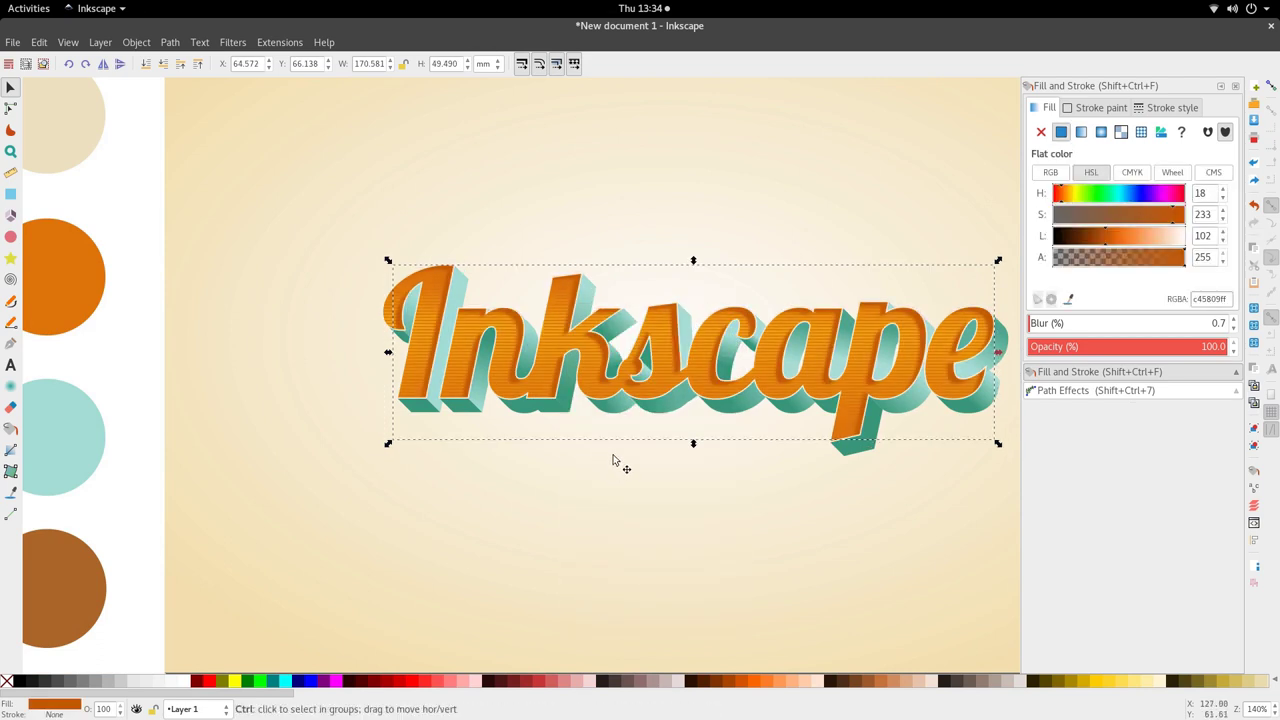
- Examine the blurred edge shading across the lettering, both close up and against the whole background
scroll(609, 463, "down", 1)
scroll(770, 410, "up", 2)
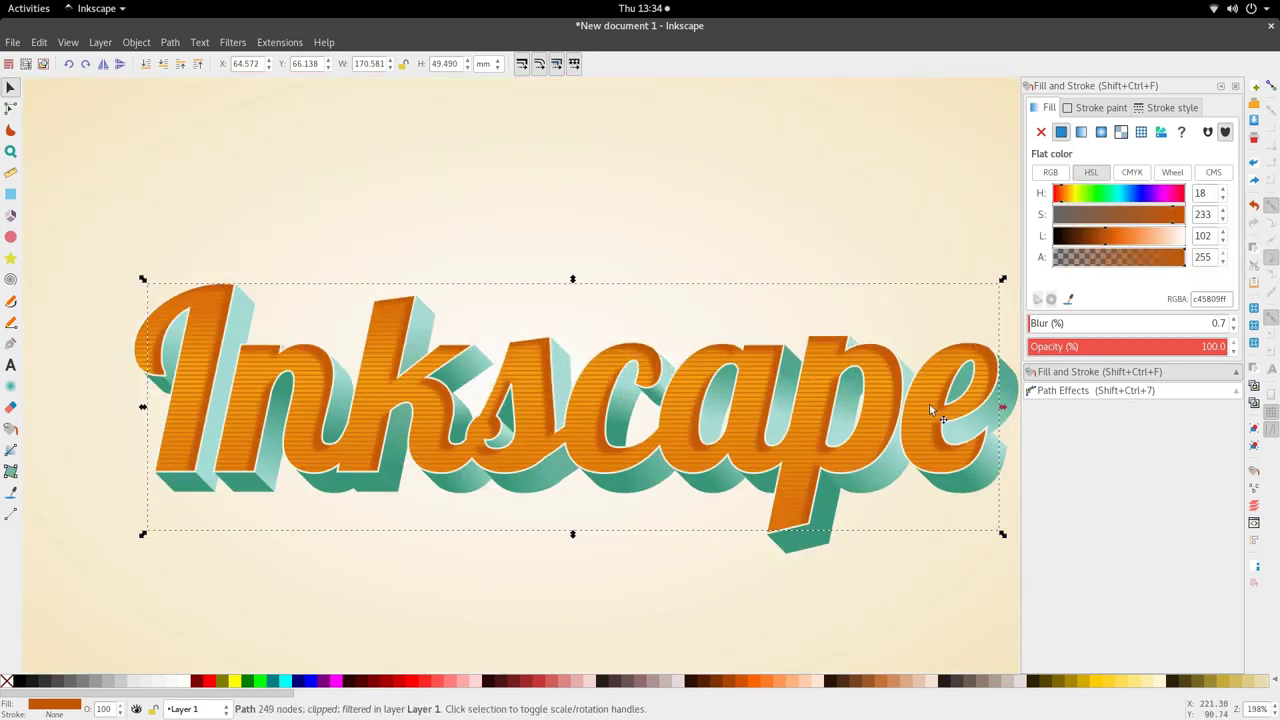
scroll(797, 445, "down", 2)
scroll(617, 437, "down", 1)
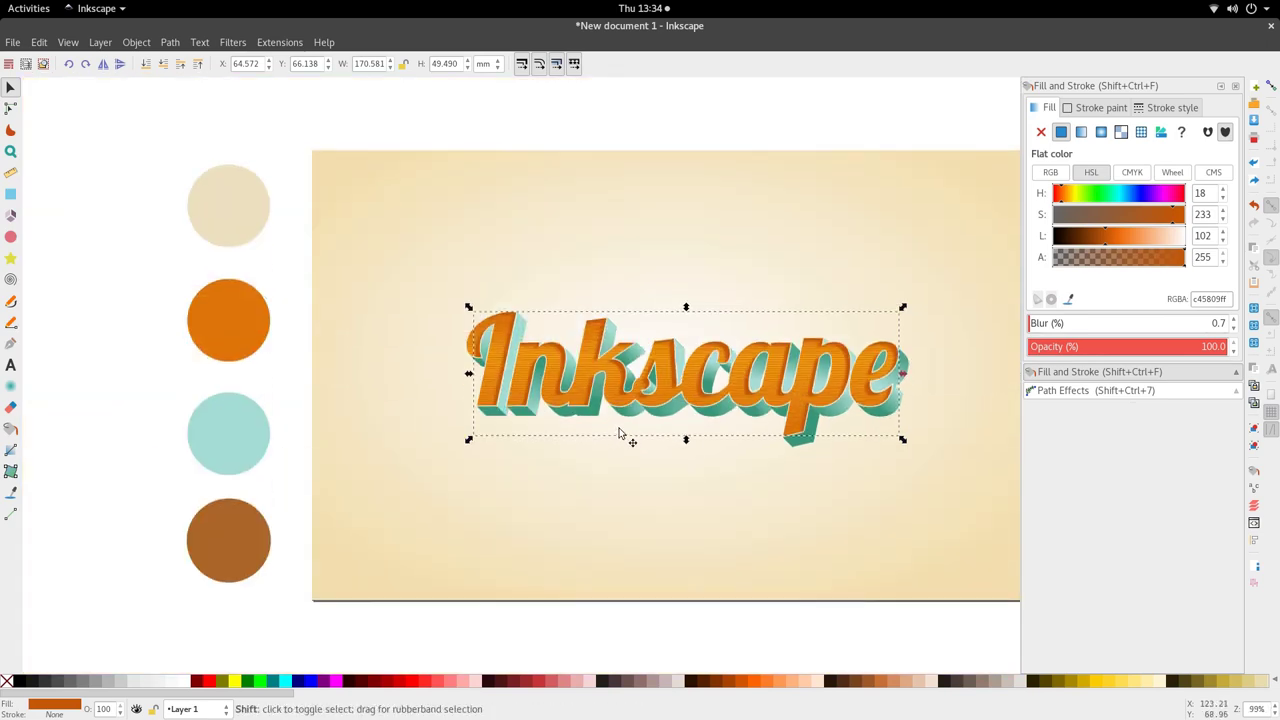
scroll(618, 435, "right", 2)
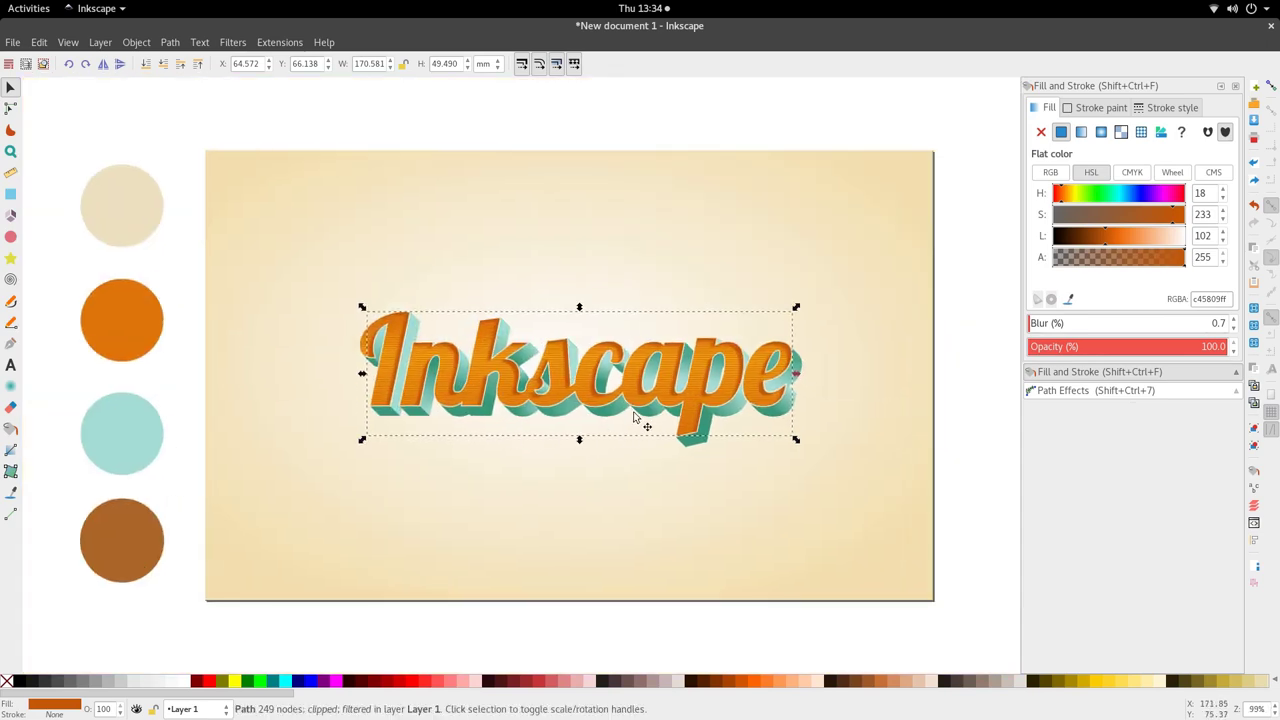
scroll(635, 420, "up", 2)
scroll(640, 422, "left", 2)
scroll(628, 385, "down", 2)
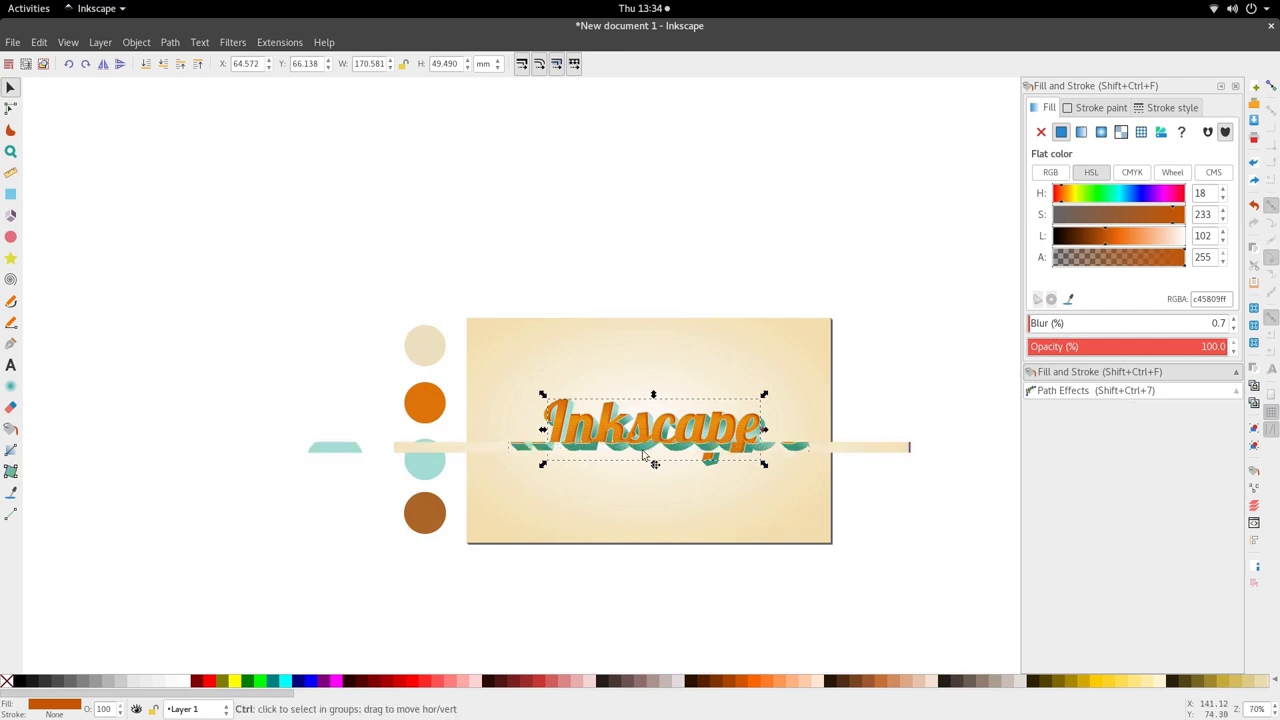
scroll(645, 453, "up", 4)
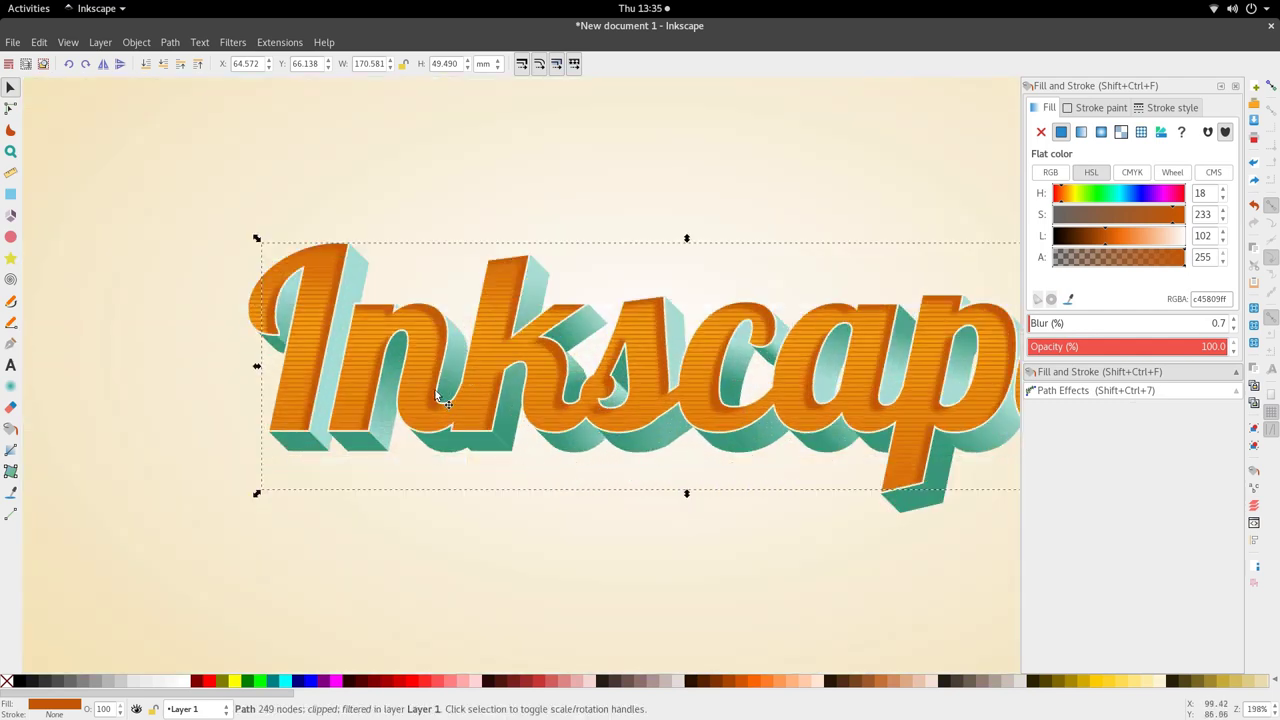
scroll(605, 358, "down", 2)
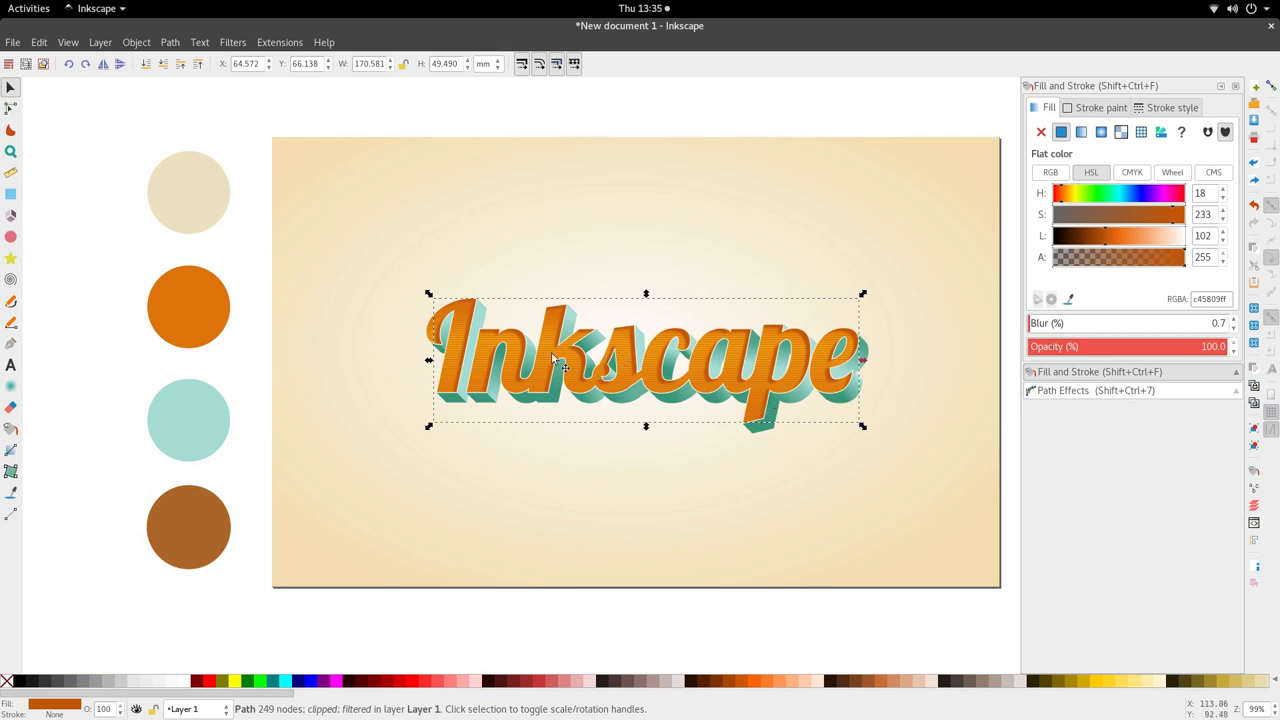
- Inspect the gradient on the teal side face at the top of the k and clear its selection
scroll(572, 315, "up", 4)
double_click(572, 316)
double_click(573, 317)
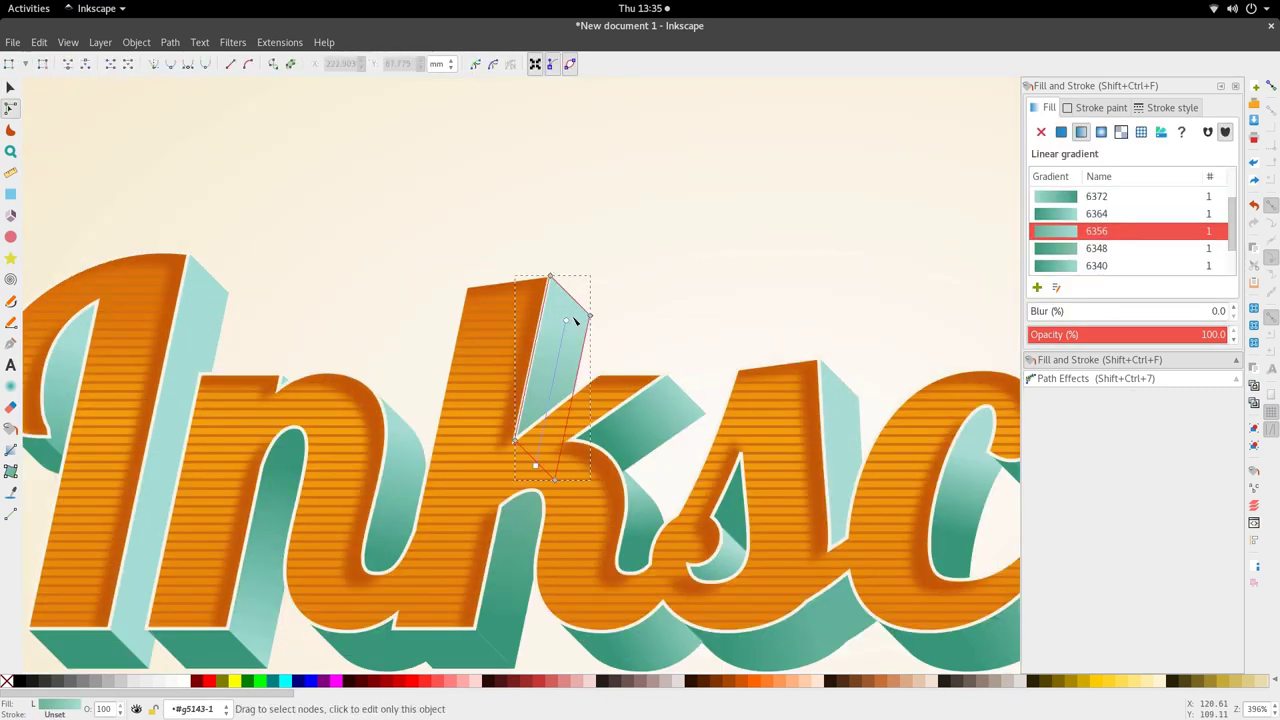
scroll(591, 318, "down", 1)
scroll(605, 325, "down", 5)
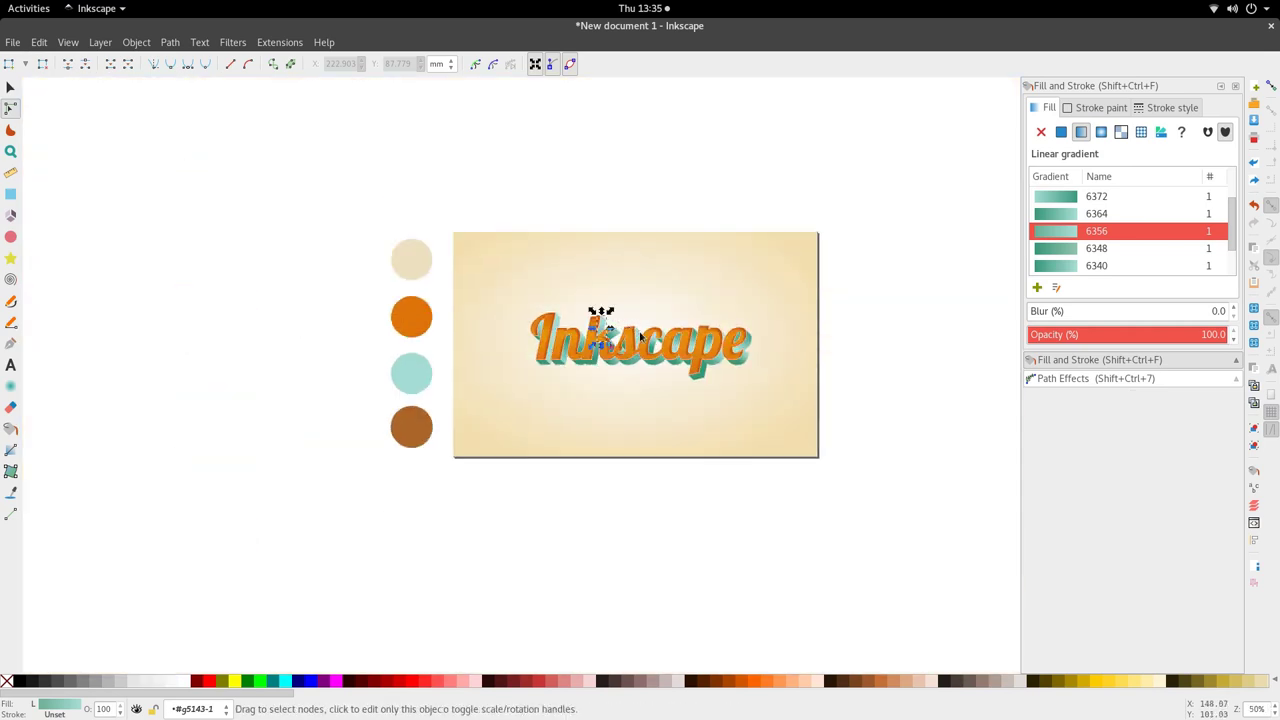
key("s")
left_click(665, 385)
scroll(708, 378, "up", 2)
scroll(740, 487, "up", 3)
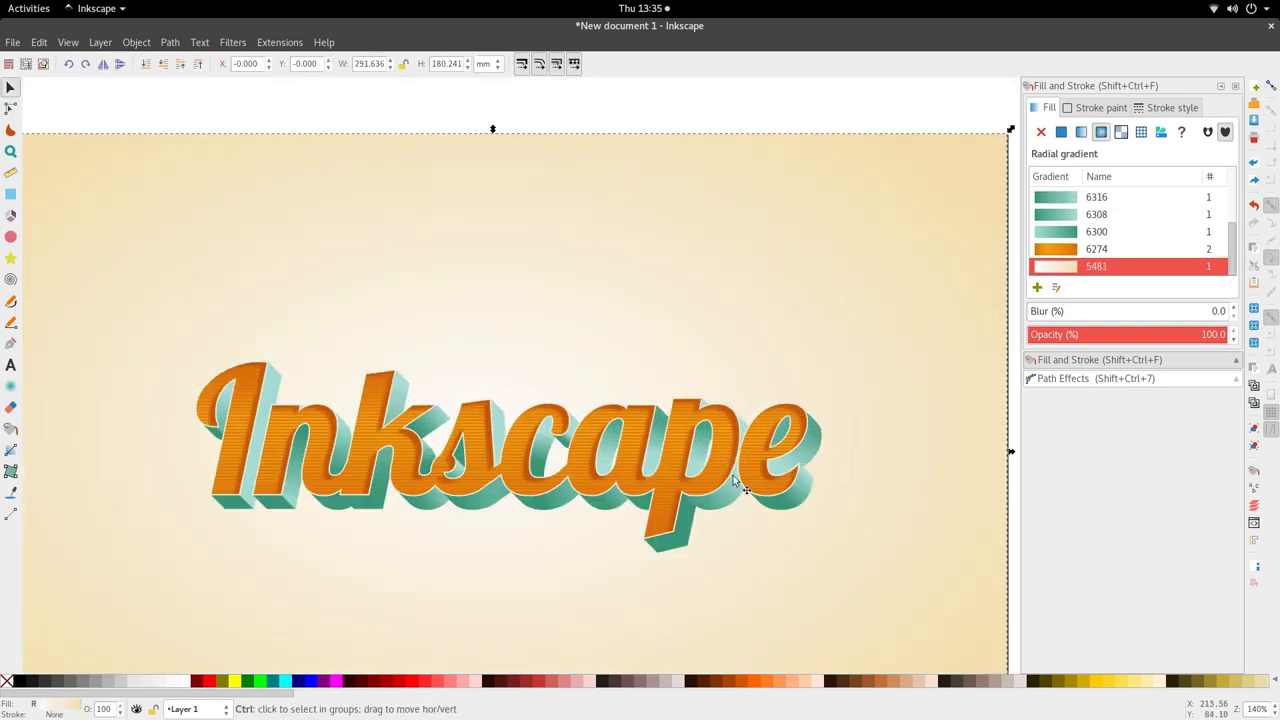
- Shift the horizontal stripes down off the front face and open the orange face path for node editing
left_click(740, 487)
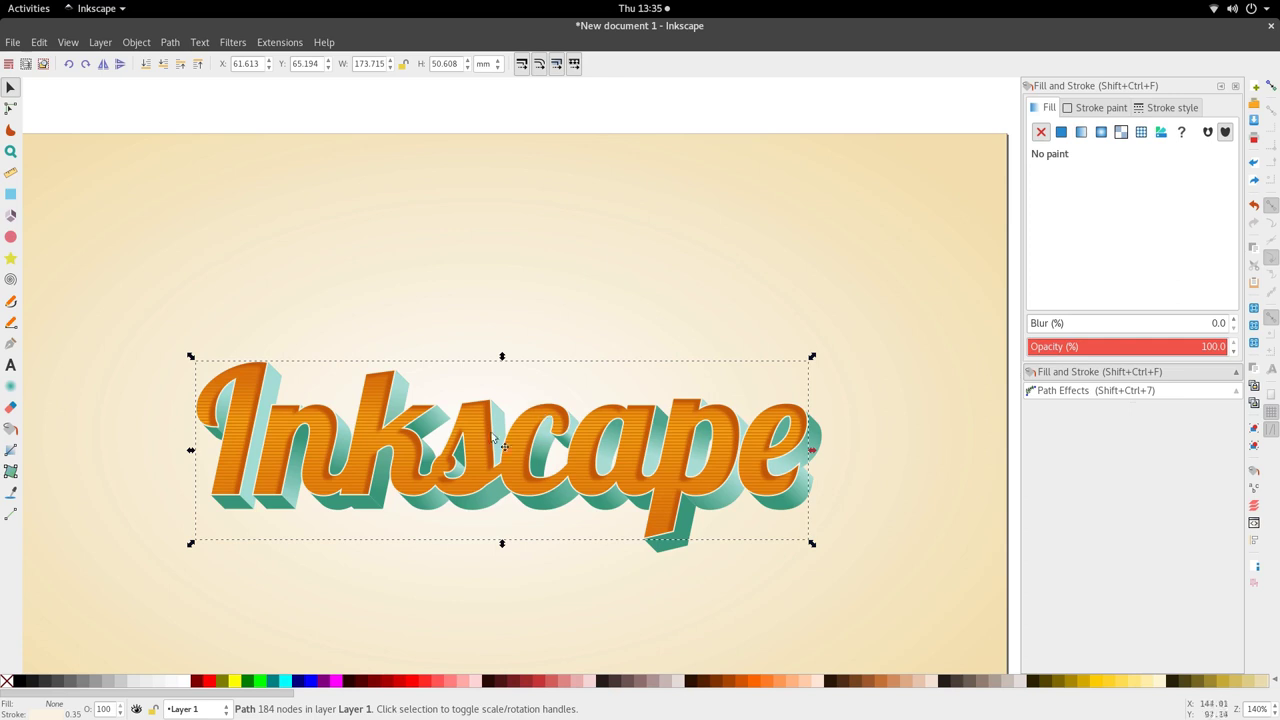
key("ctrl")
scroll(480, 418, "up", 3)
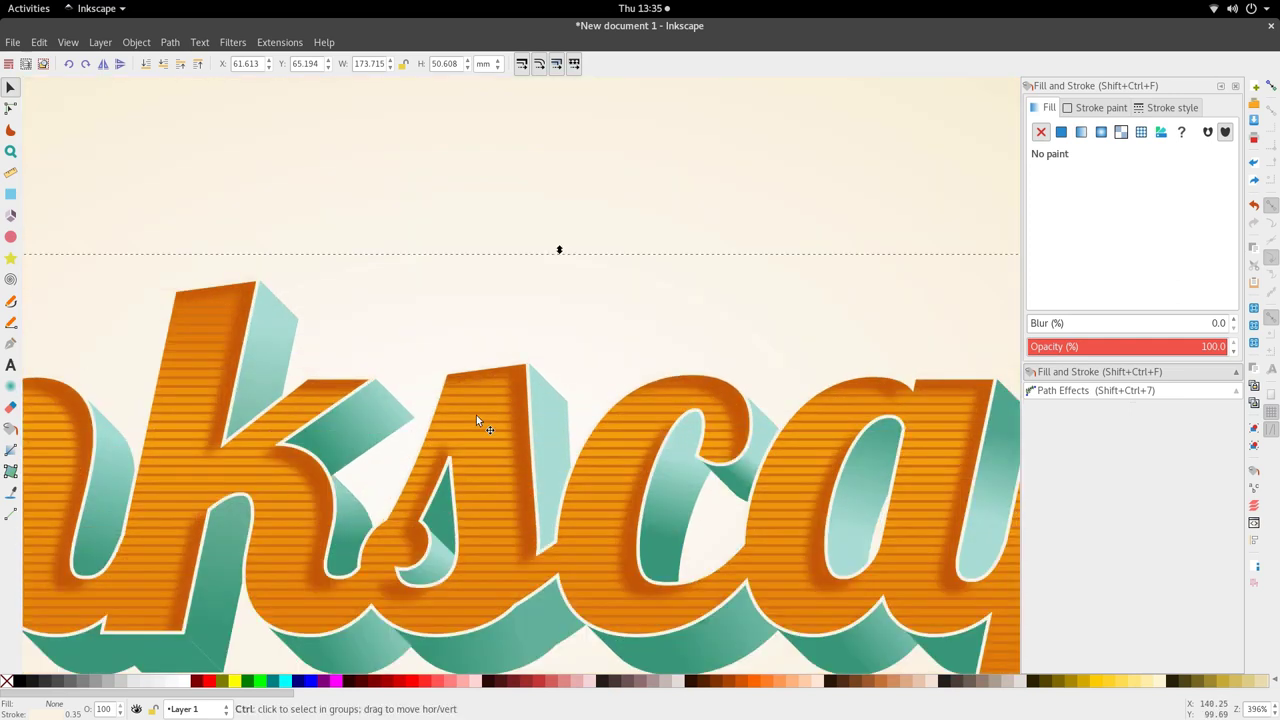
left_click(480, 469, "ctrl")
left_click_drag(479, 469, 485, 556)
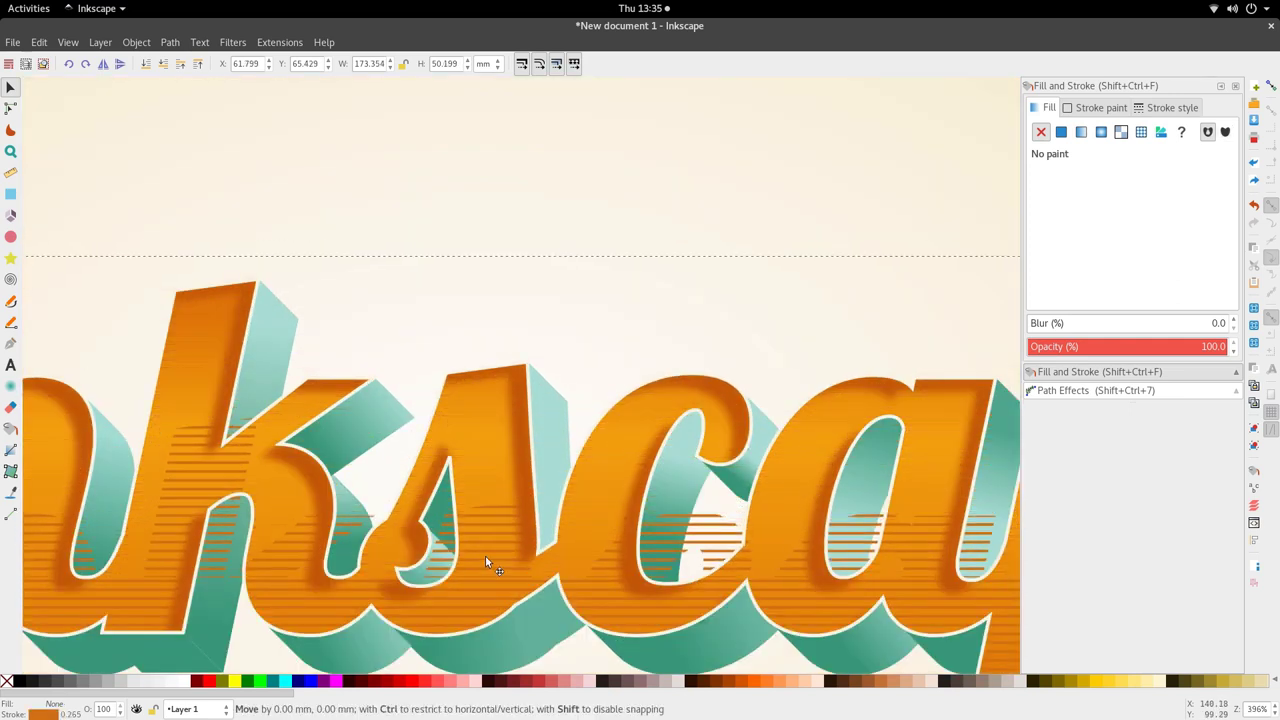
double_click(473, 437)
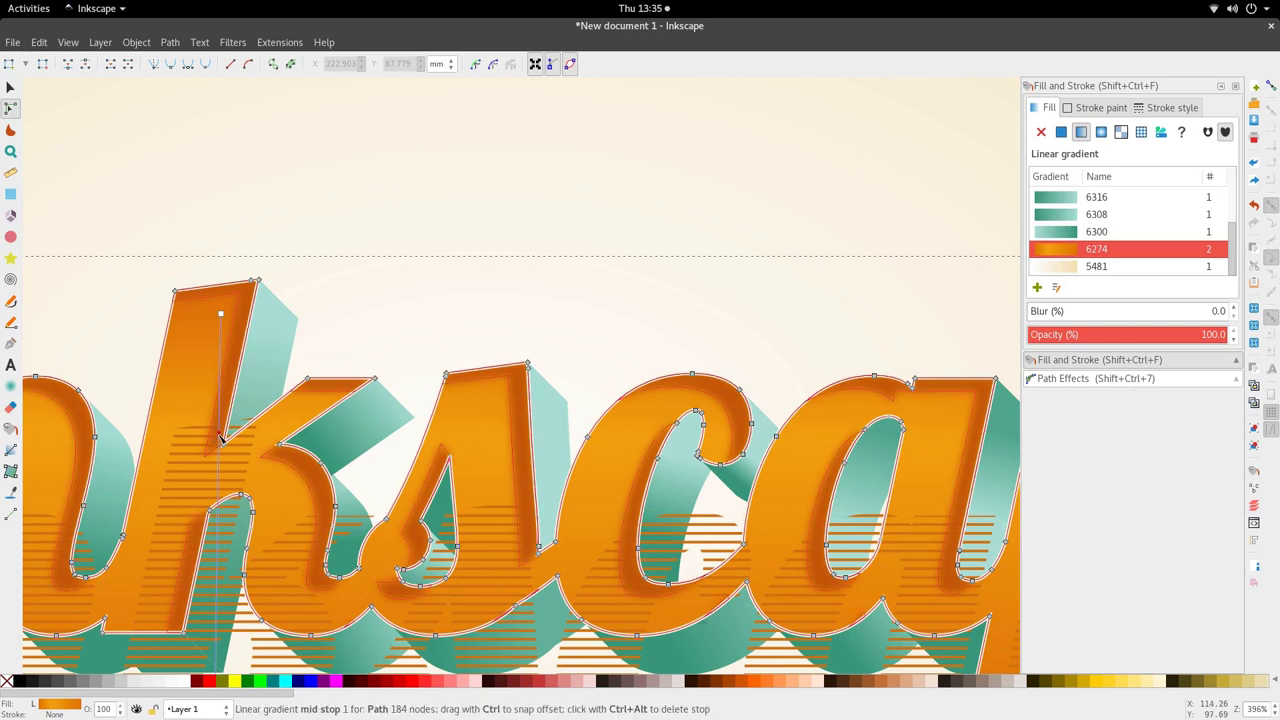
- Set the lightness of the orange face gradient's middle stop to 163 and clear the selection
left_click(219, 432)
scroll(459, 343, "down", 5)
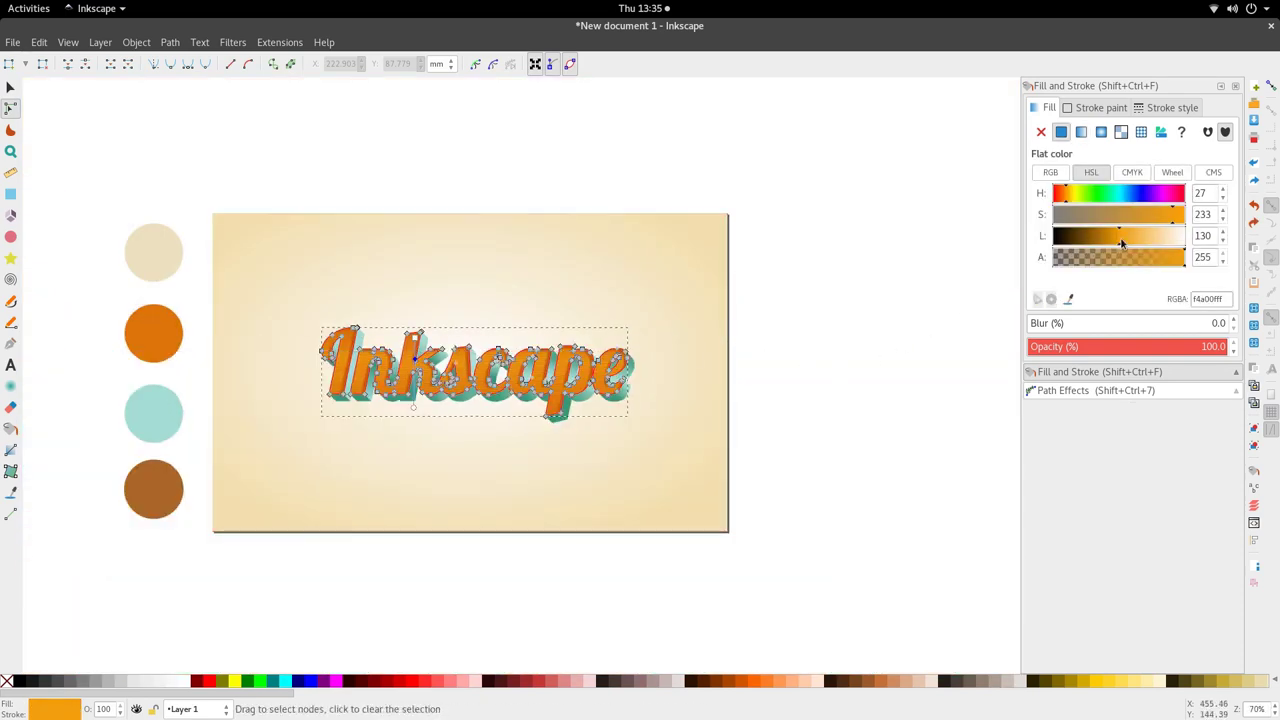
left_click_drag(1128, 238, 1139, 237)
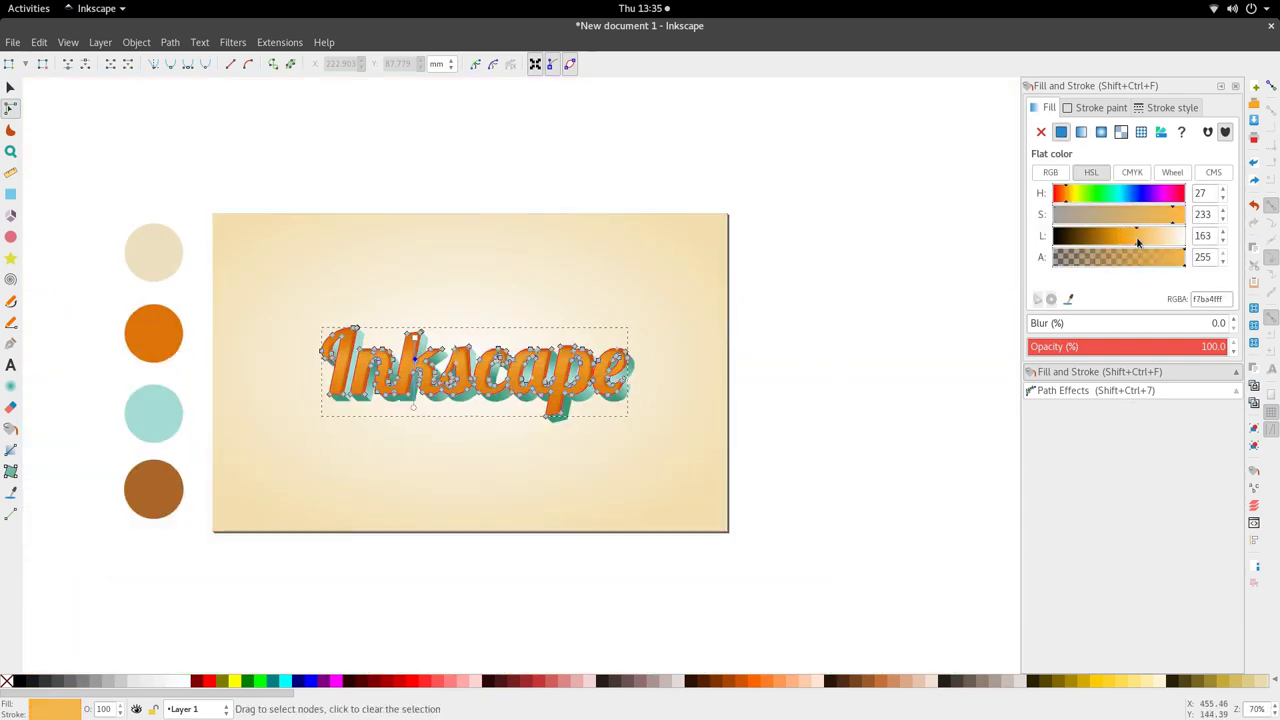
key("s")
left_click(914, 384)
scroll(420, 375, "up", 4)
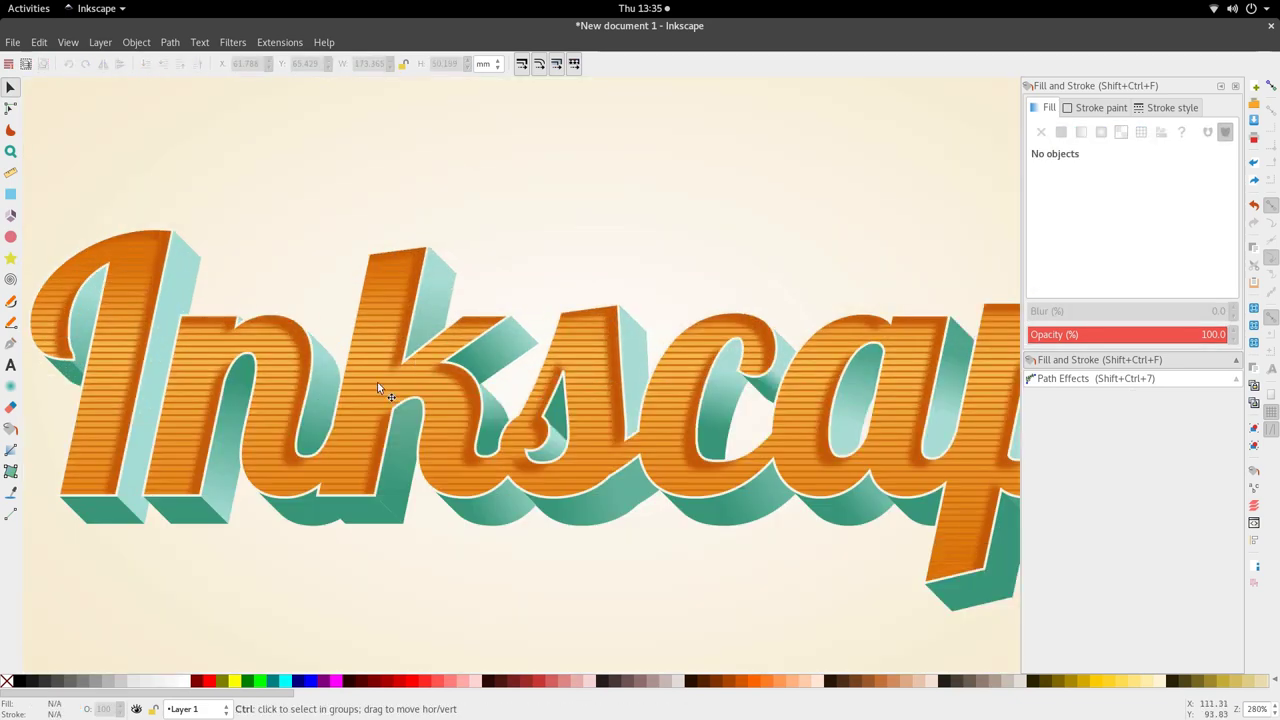
- Set the middle stop of the orange face gradient to lightness 142 and saturation 248, keeping the stripes in place
left_click_drag(490, 385, 363, 571)
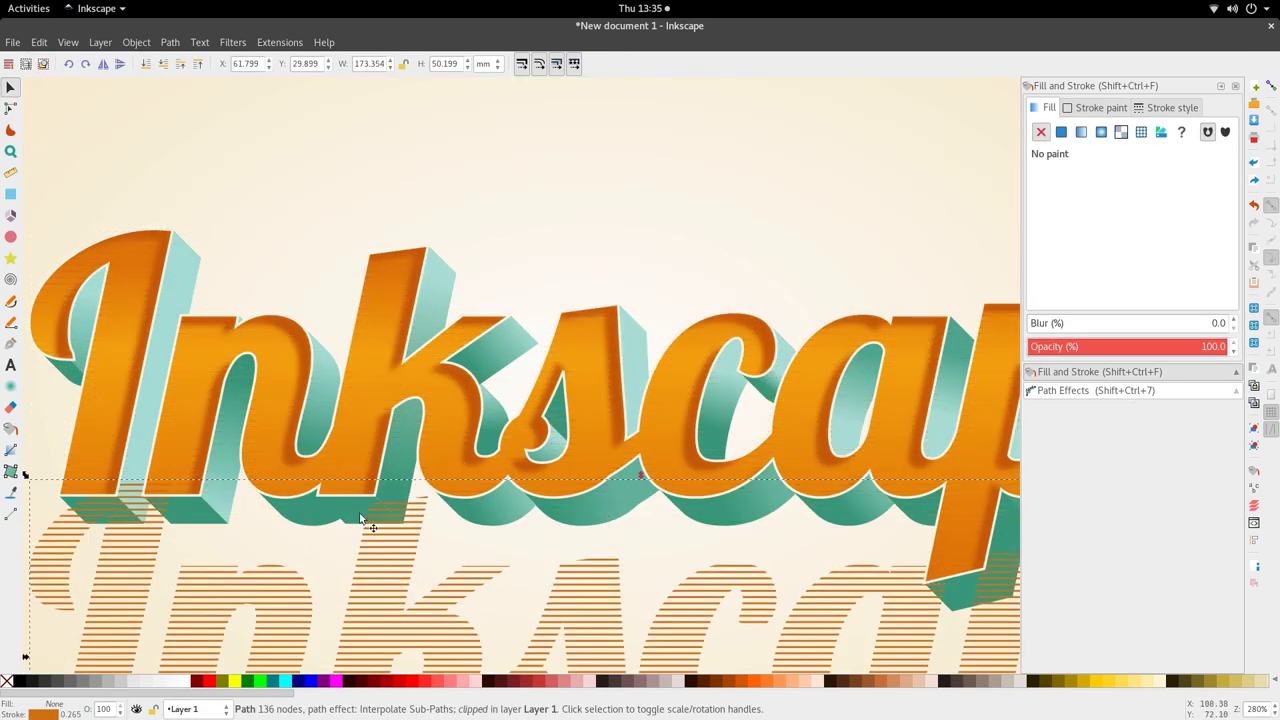
double_click(365, 371)
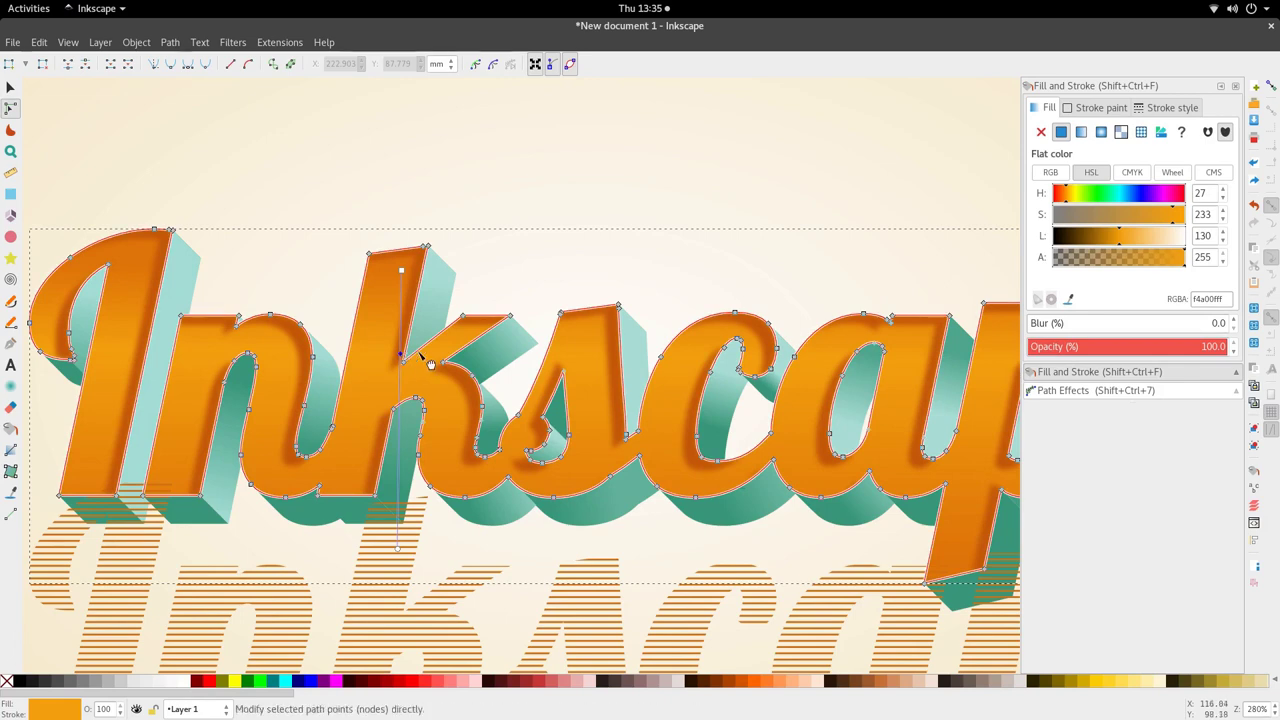
key("ctrl+z")
left_click_drag(1128, 237, 1130, 237)
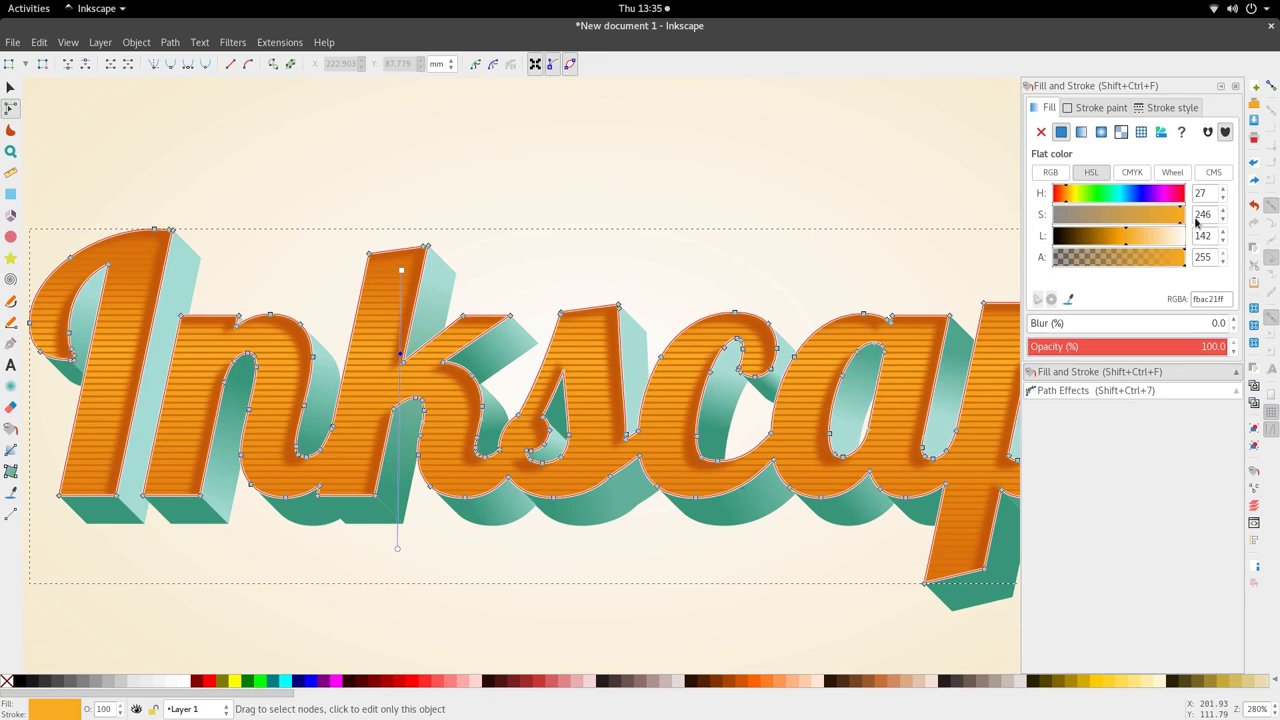
left_click_drag(1185, 222, 1181, 222)
scroll(700, 271, "down", 5)
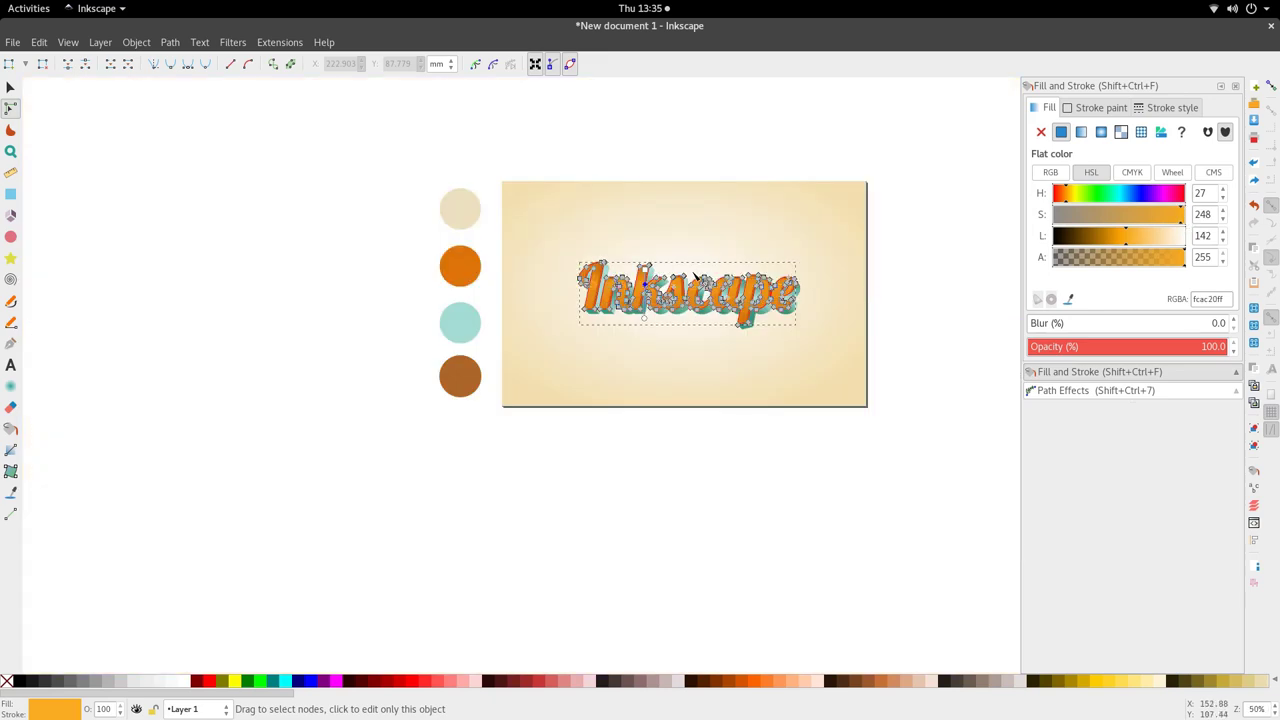
key("s")
left_click(716, 178)
scroll(702, 270, "up", 2)
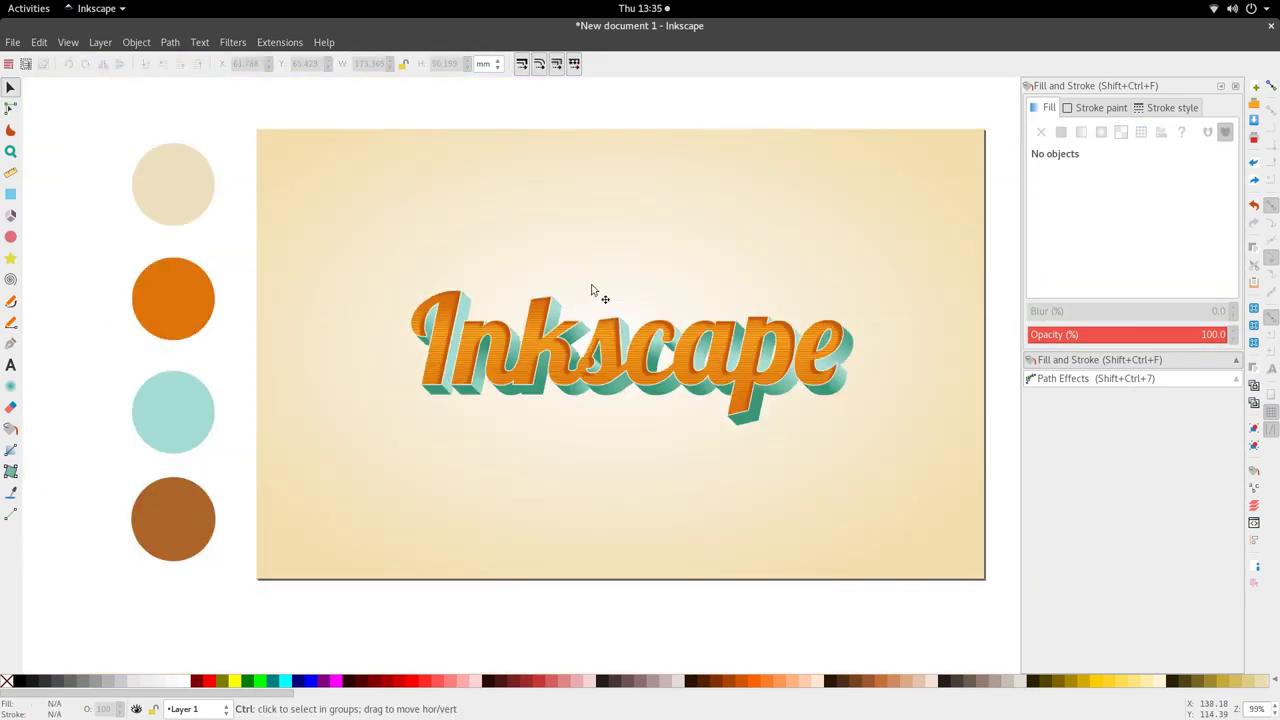
- Switch the display mode to No Filters and check the lettering without its blur
left_click(76, 46)
mouse_move(76, 80)
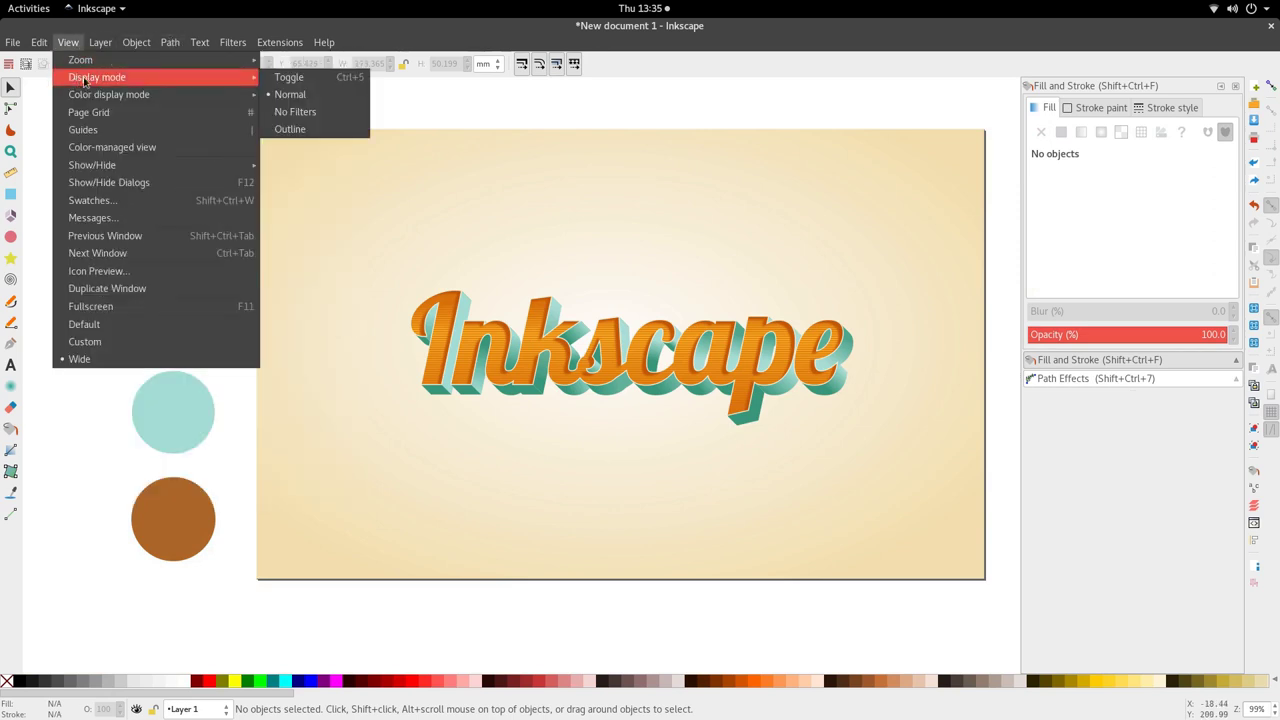
left_click(303, 115)
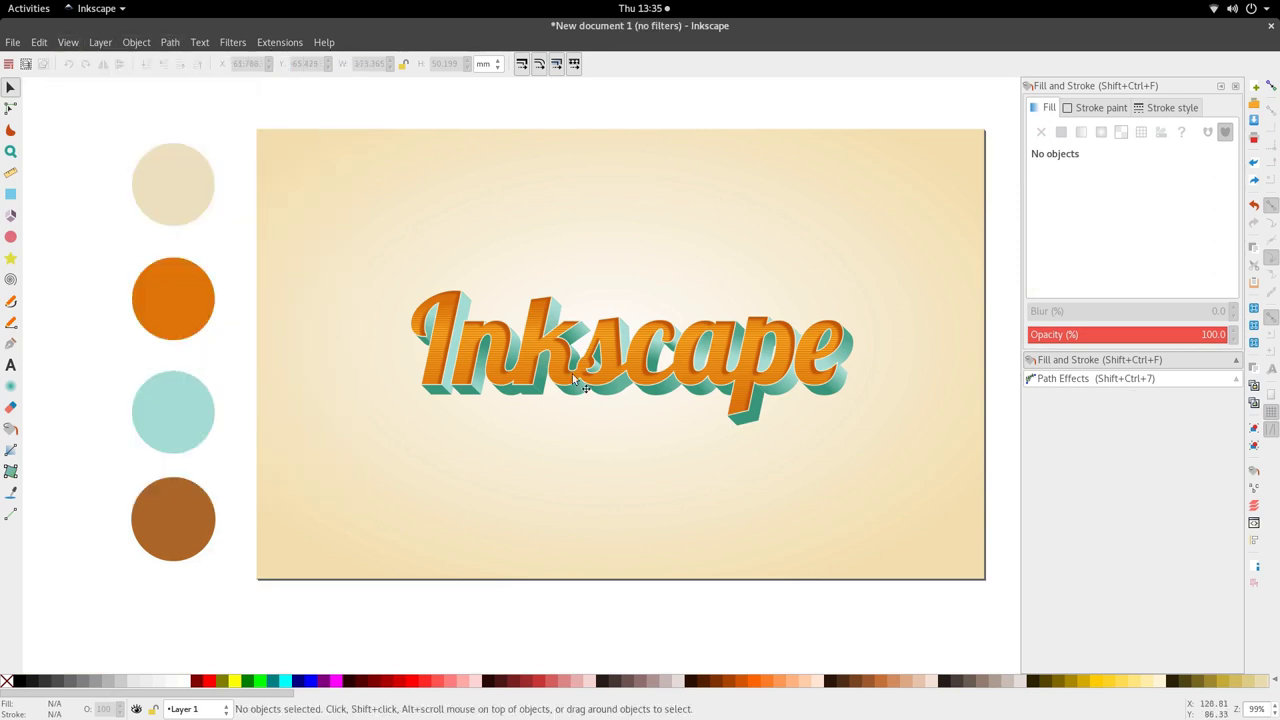
left_click(235, 45)
mouse_move(44, 46)
left_click(554, 376)
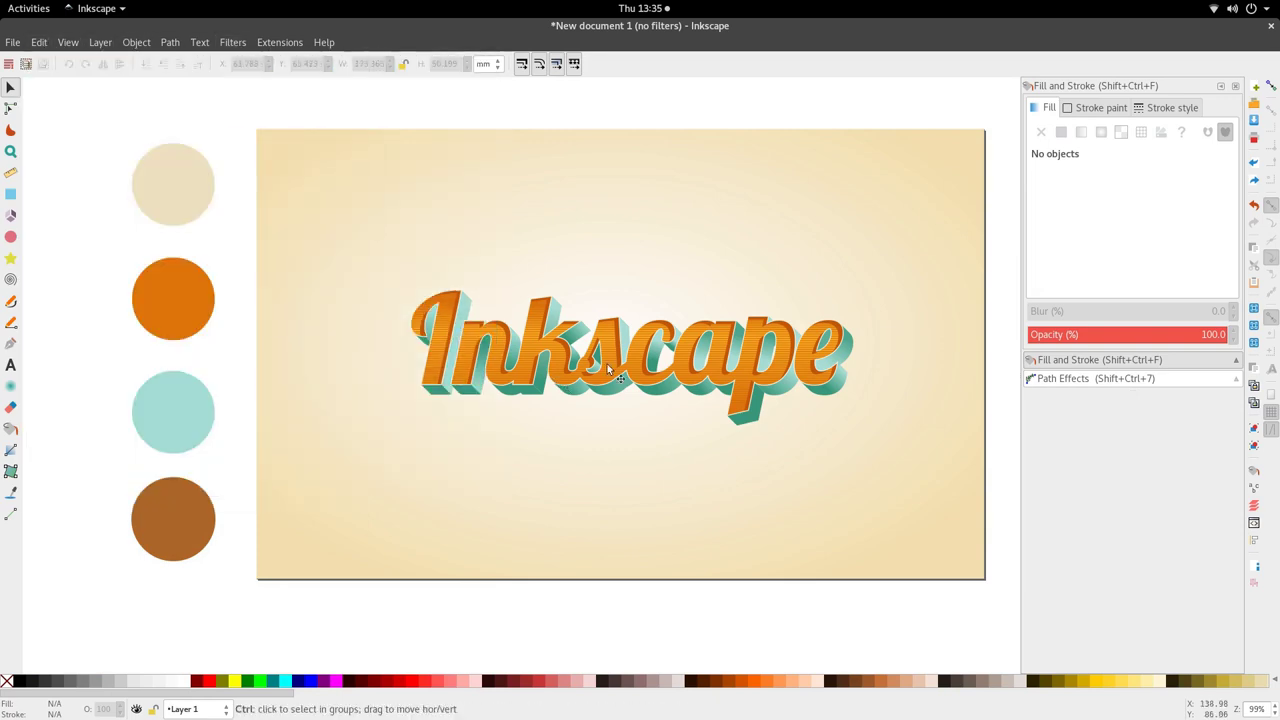
scroll(609, 362, "up", 3)
scroll(621, 361, "down", 4)
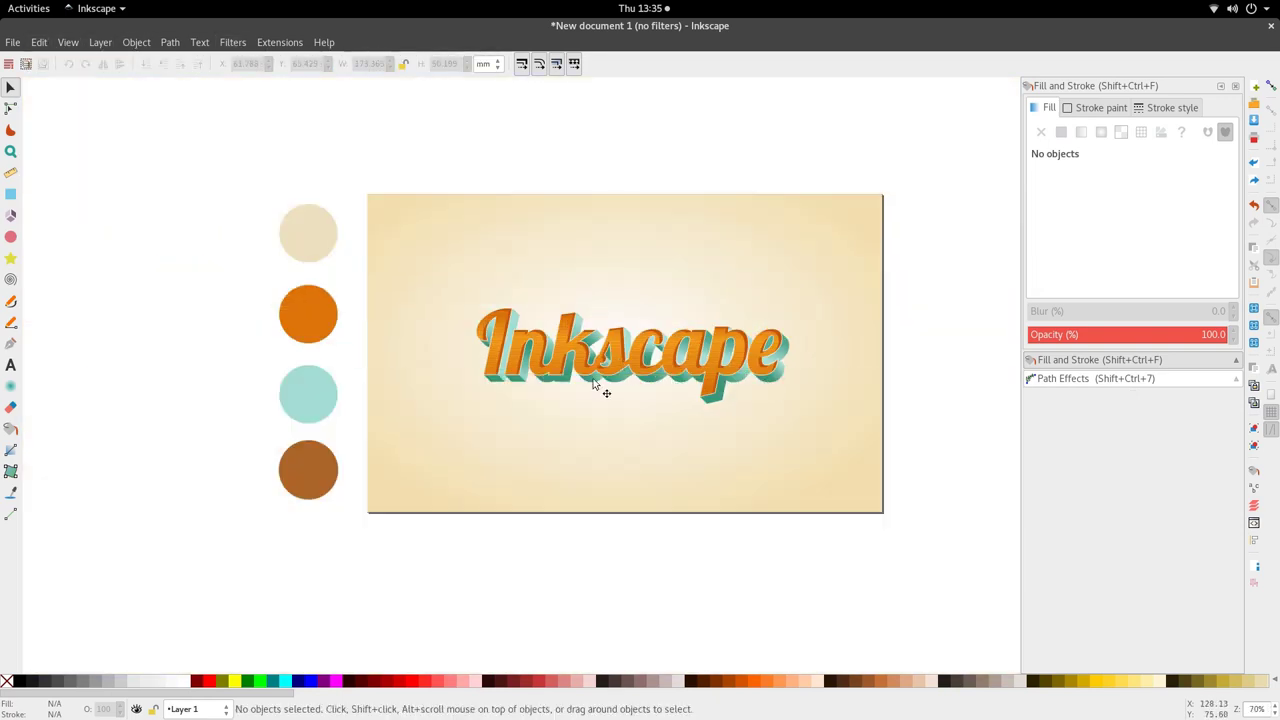
scroll(600, 366, "down", 1)
- Select the orange front face beneath the stripes and duplicate it on top of the lettering, with the stripes back in place
scroll(578, 368, "up", 3)
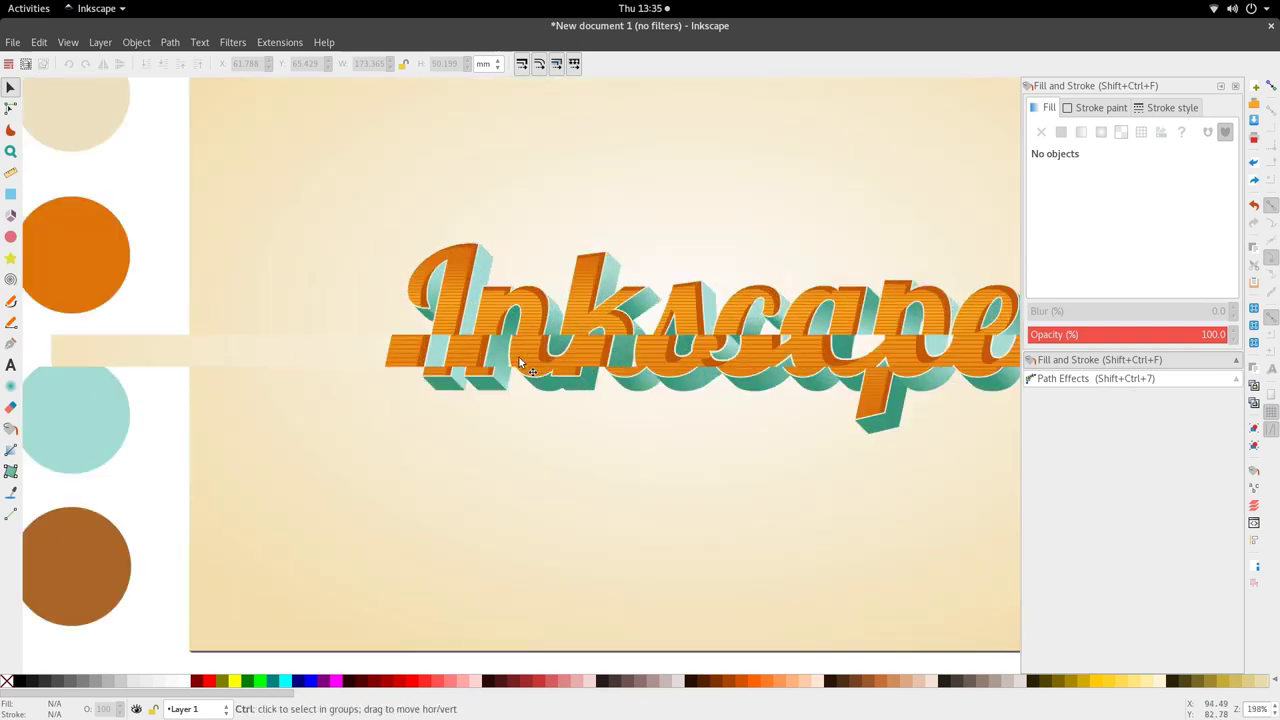
scroll(520, 359, "up", 2)
left_click(535, 366, "ctrl")
left_click_drag(530, 364, 578, 362)
left_click(370, 309, "alt")
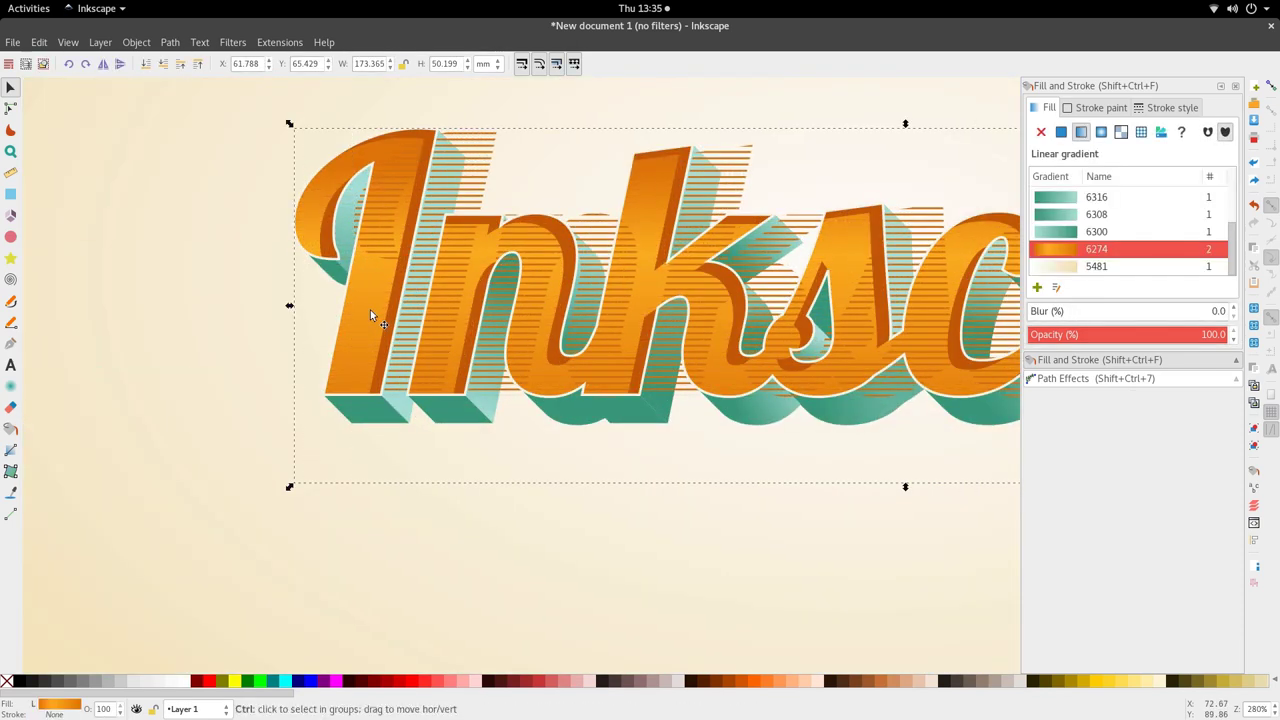
key("ctrl+z")
scroll(399, 322, "down", 3)
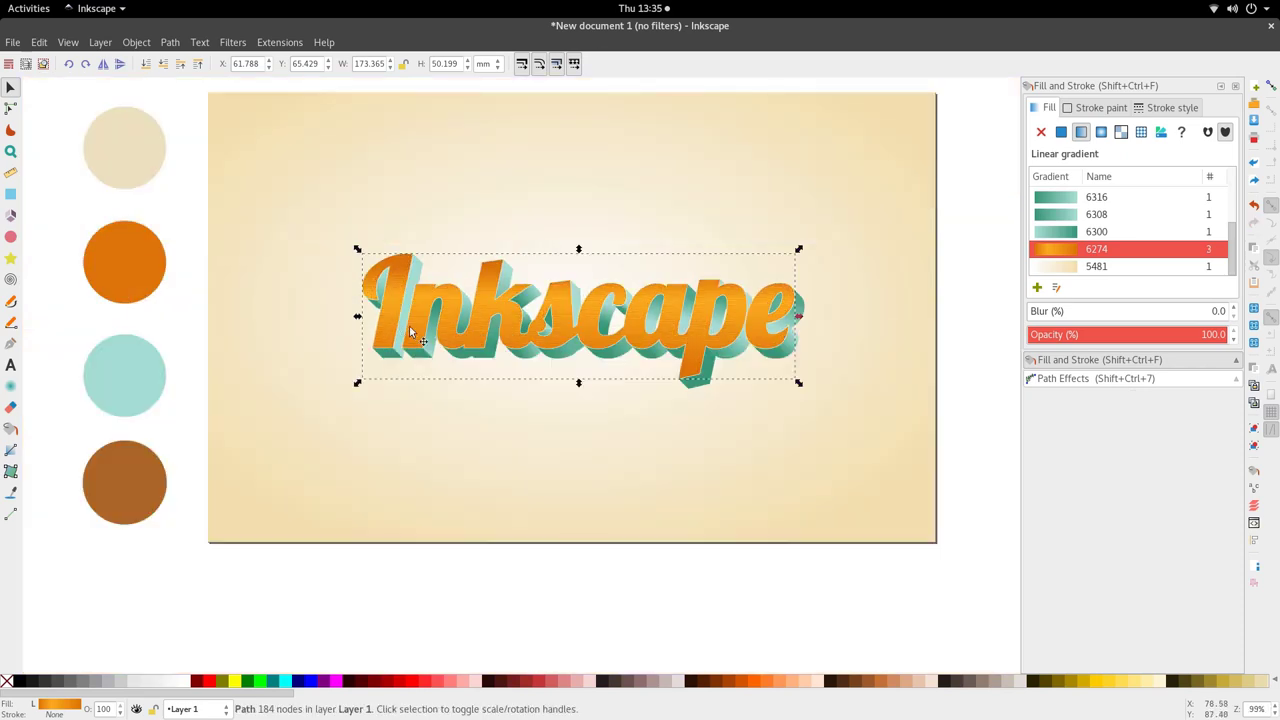
scroll(525, 345, "down", 1)
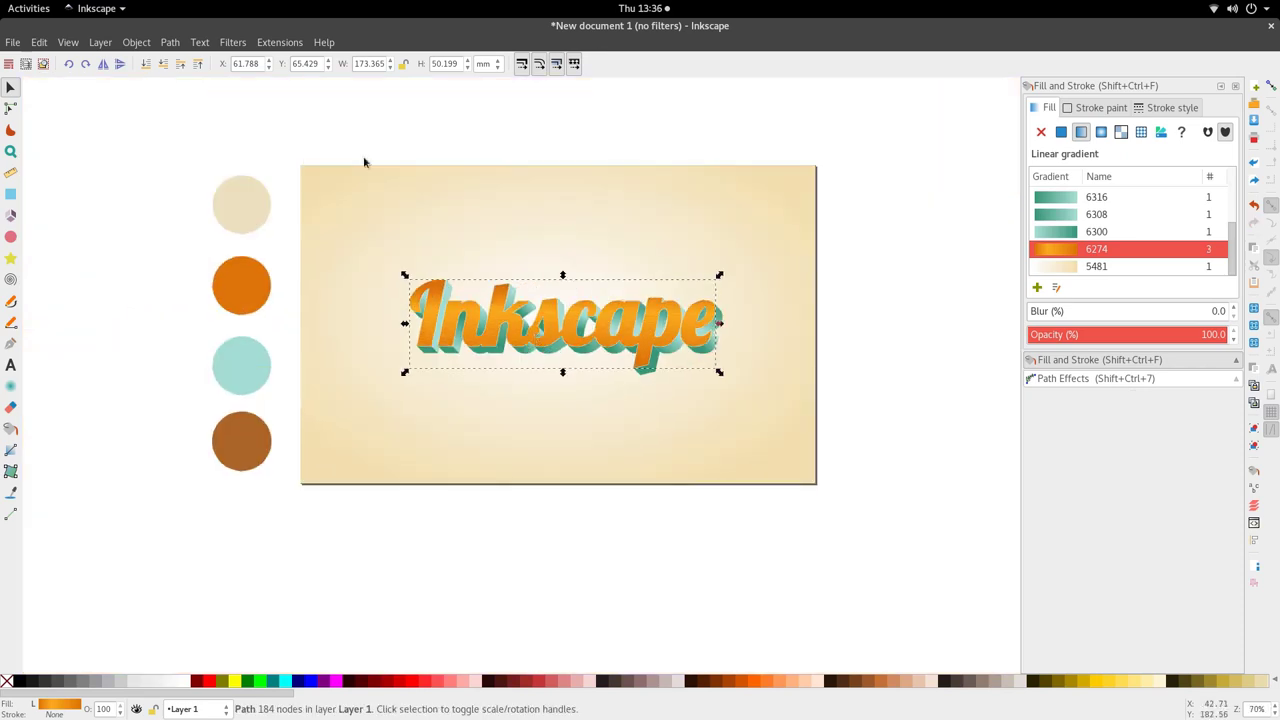
- Generate a Motion extrusion from the duplicate orange face with a magnitude of 7 and an angle of 135
left_click(280, 42)
mouse_move(168, 46)
mouse_move(280, 42)
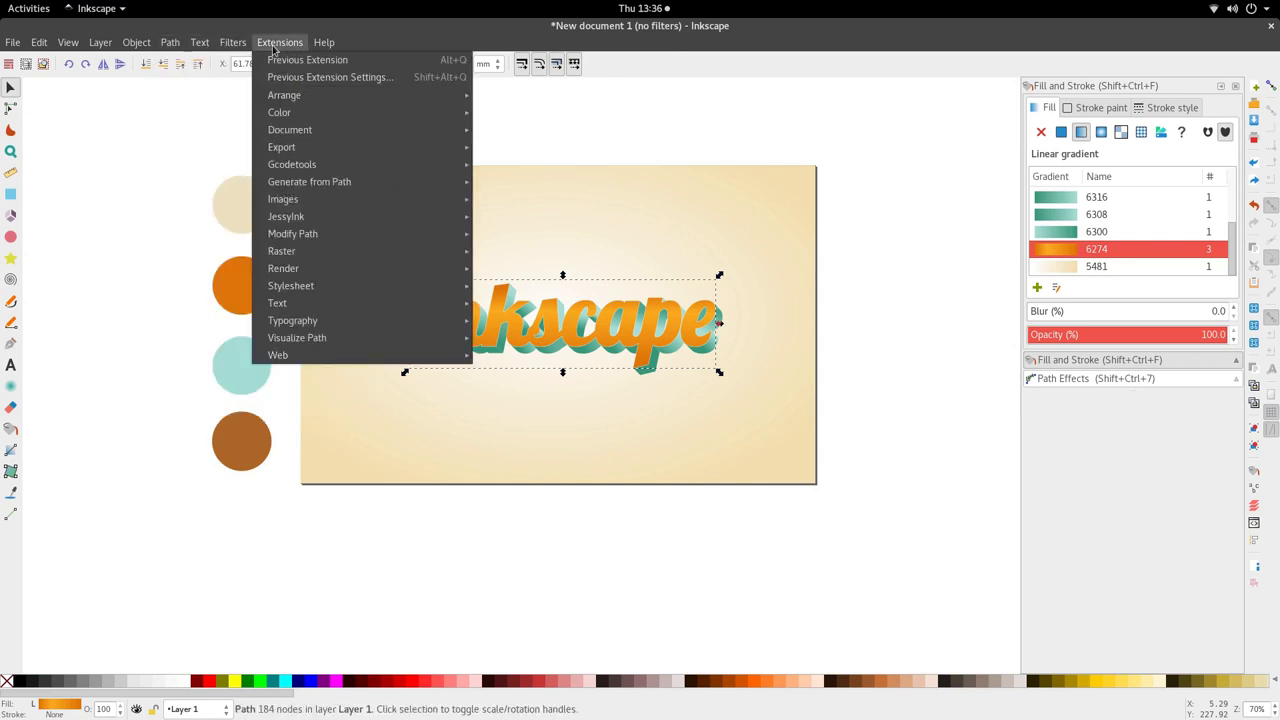
mouse_move(301, 190)
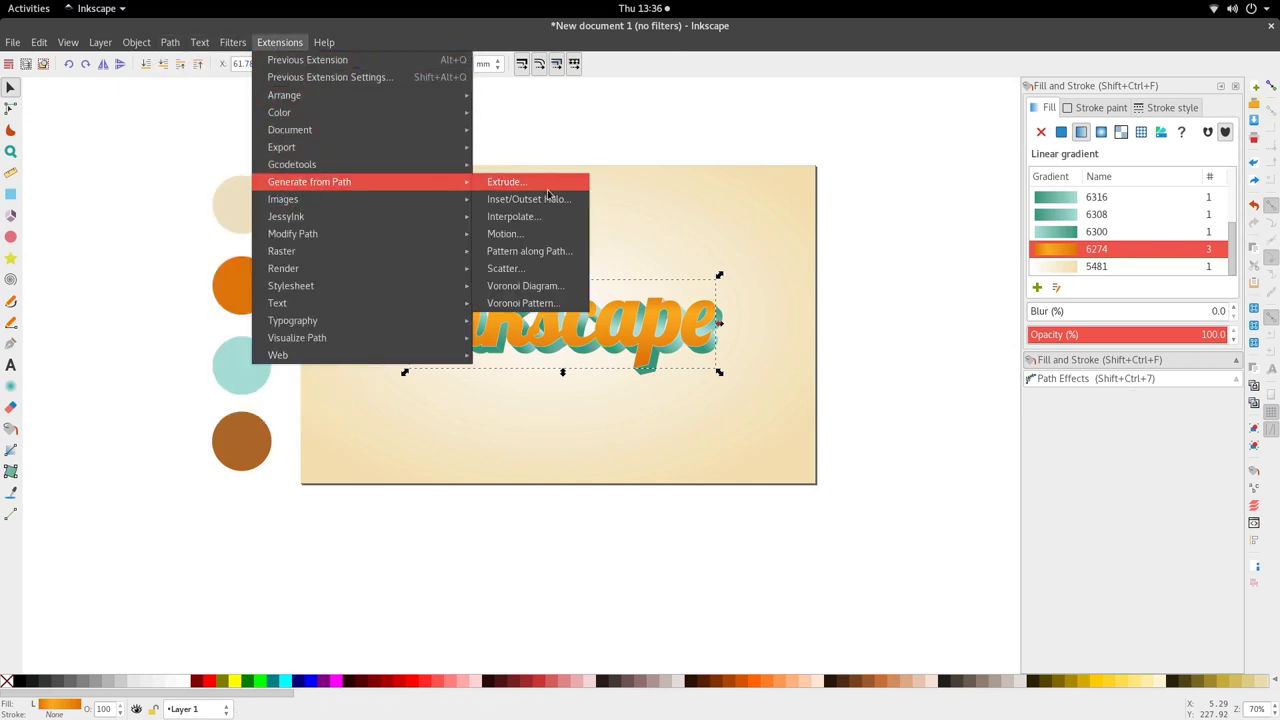
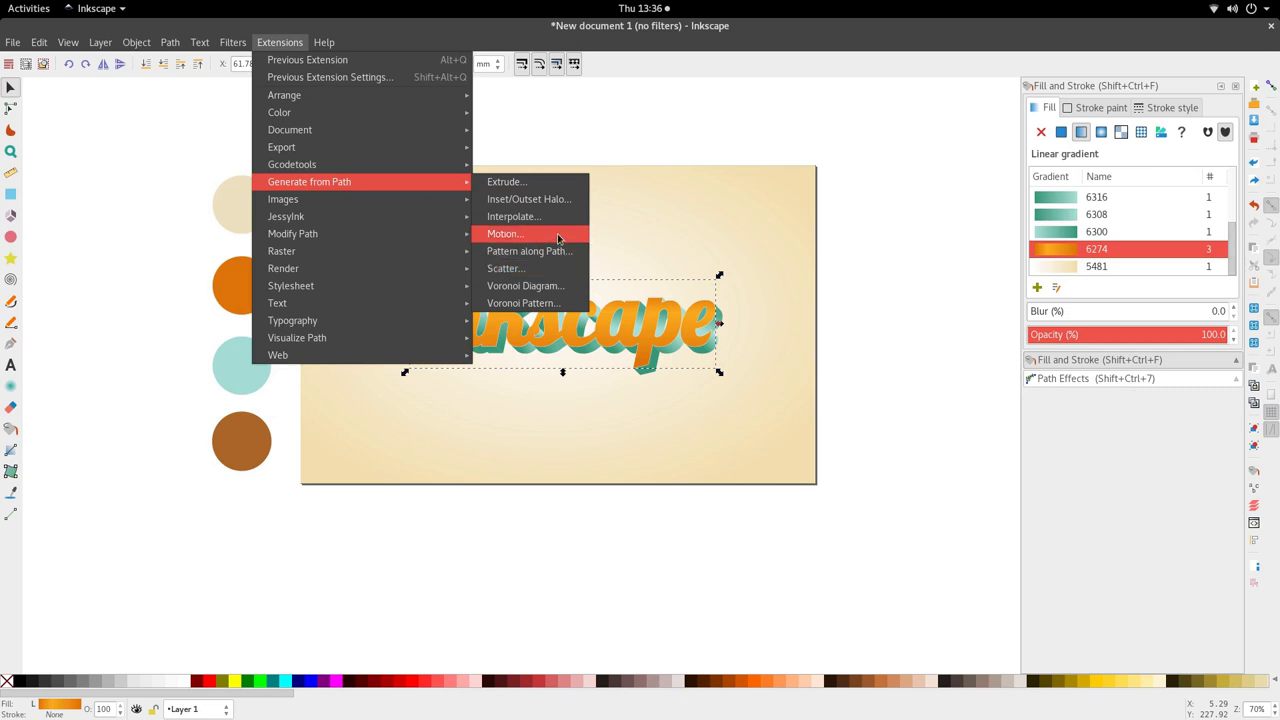
left_click(508, 233)
left_click_drag(678, 375, 652, 374)
type("135")
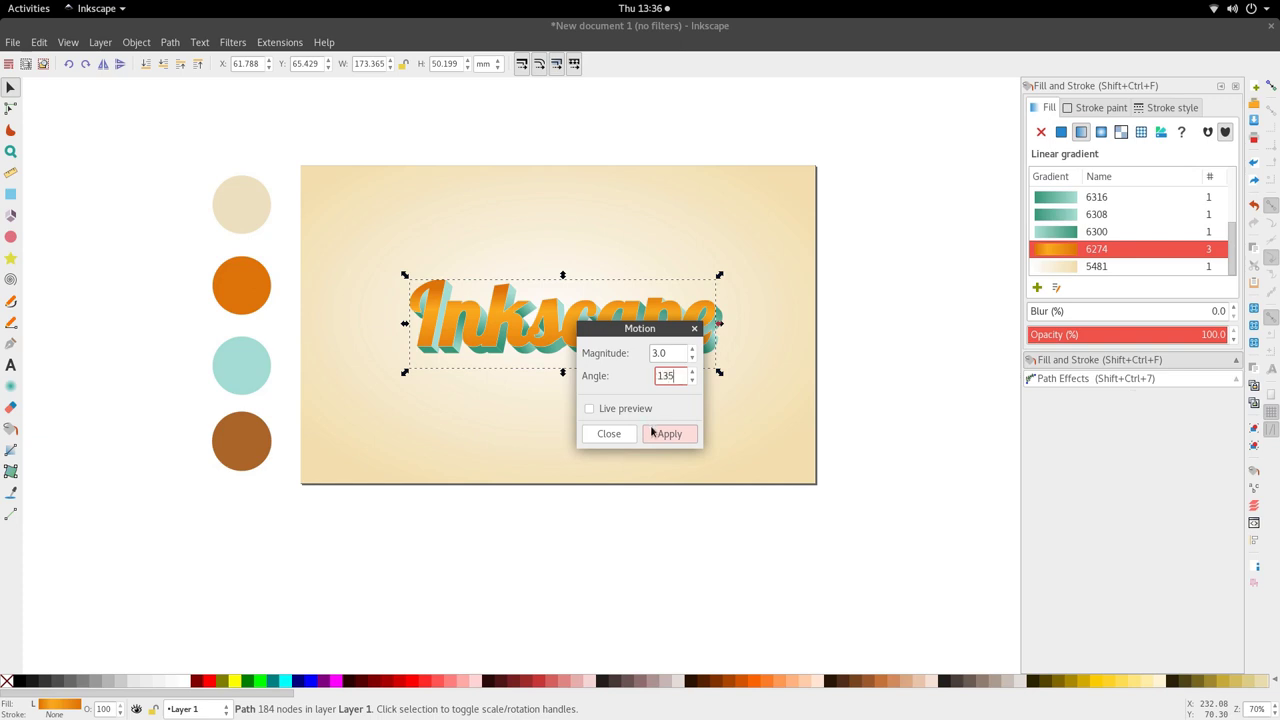
left_click_drag(662, 357, 644, 354)
type("7")
left_click(675, 438)
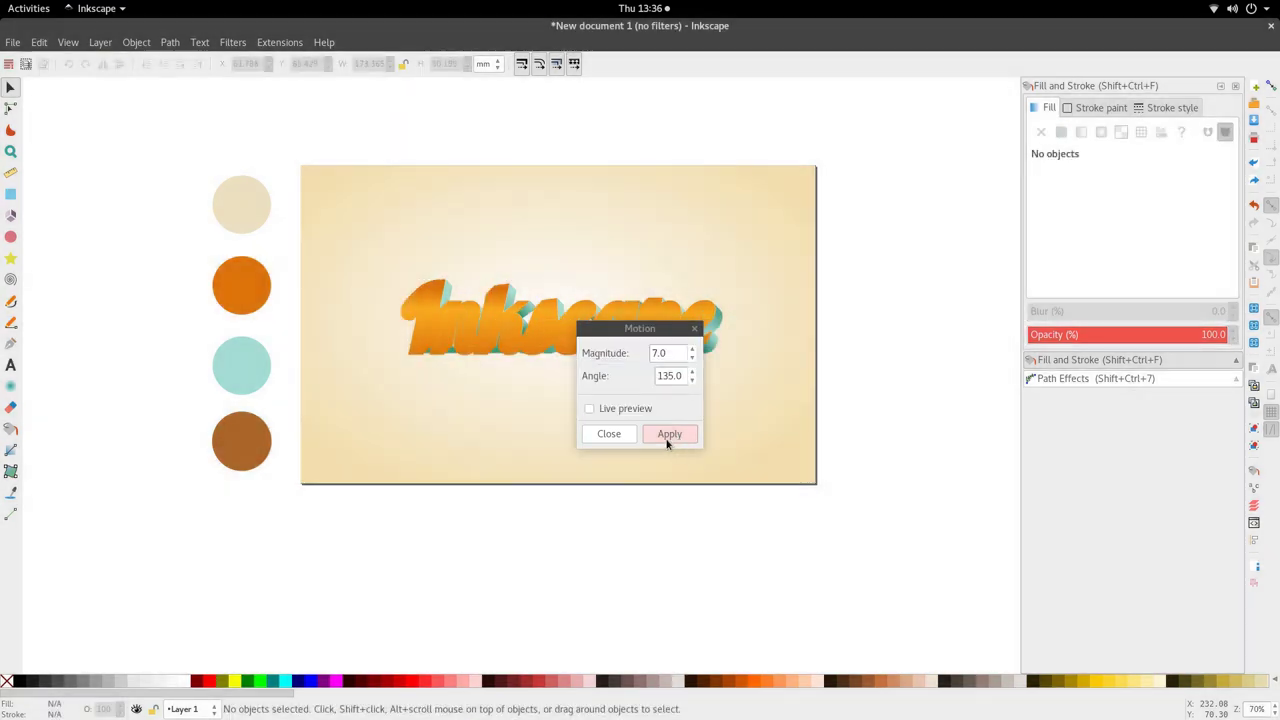
- Inspect the extruded group around the lettering, close the Motion settings and undo the extrusion
scroll(471, 366, "up", 2, "ctrl")
left_click(450, 334)
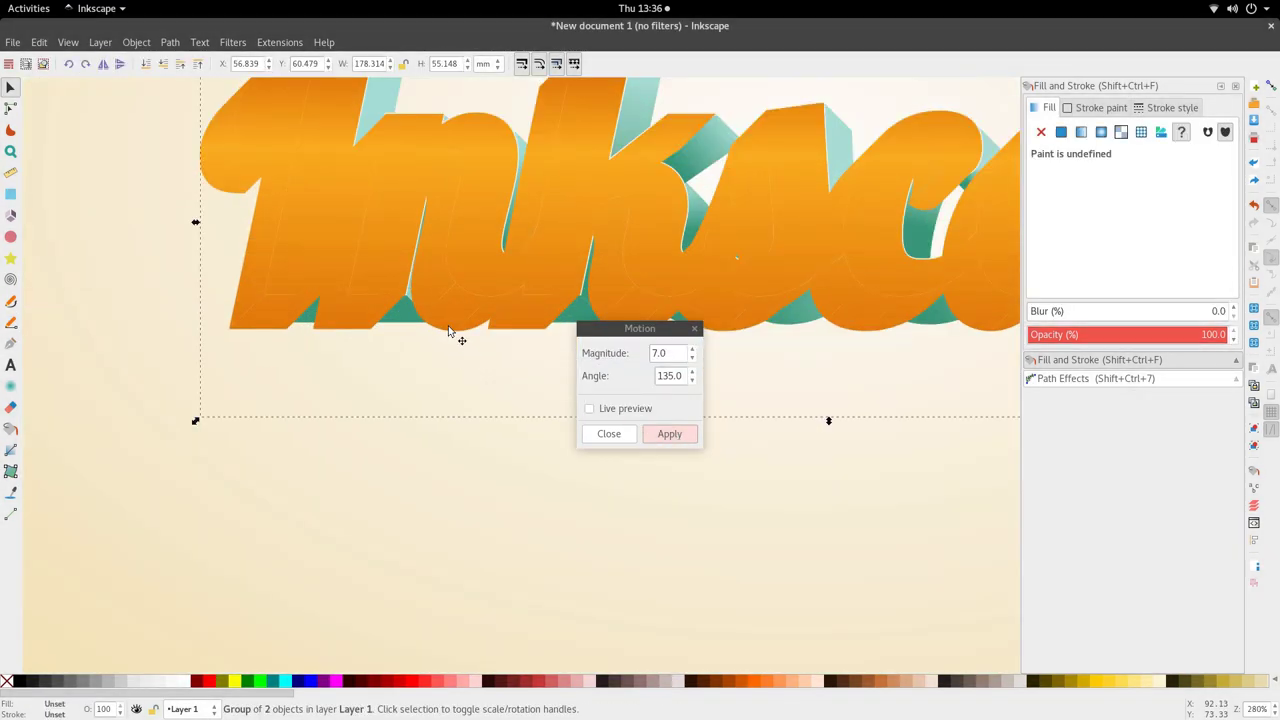
scroll(449, 333, "down", 1, "ctrl")
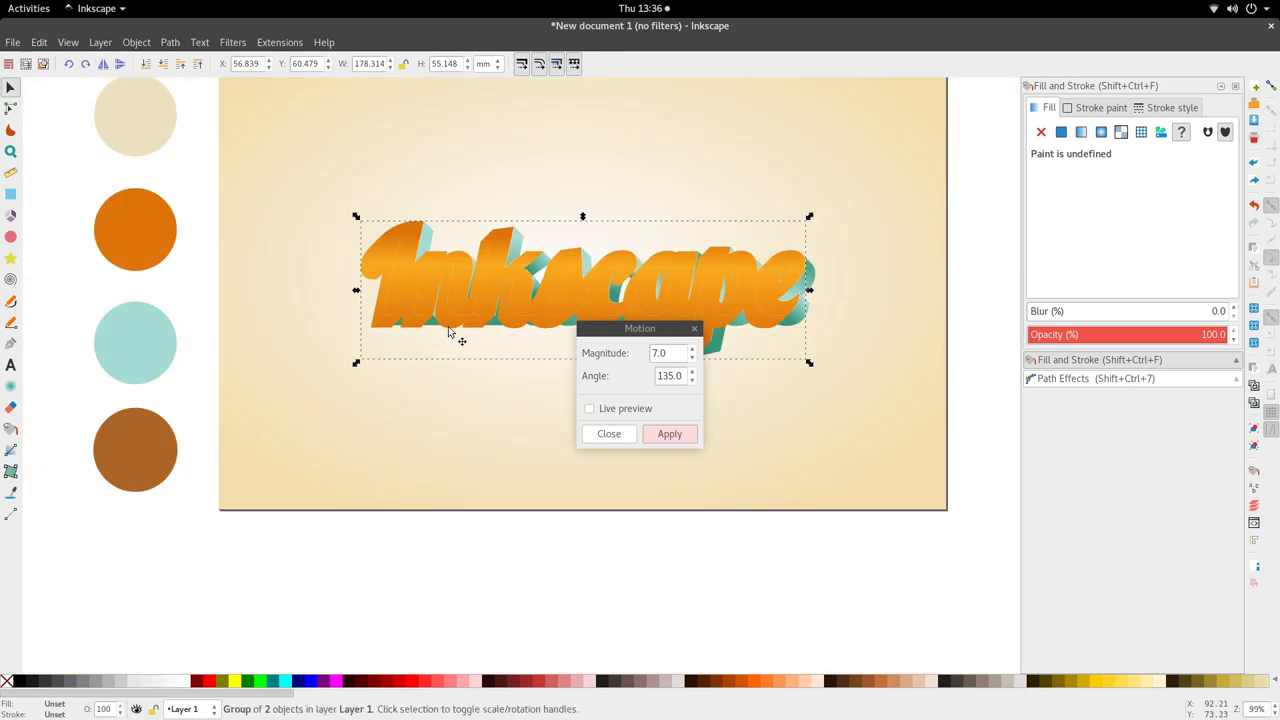
left_click(617, 439)
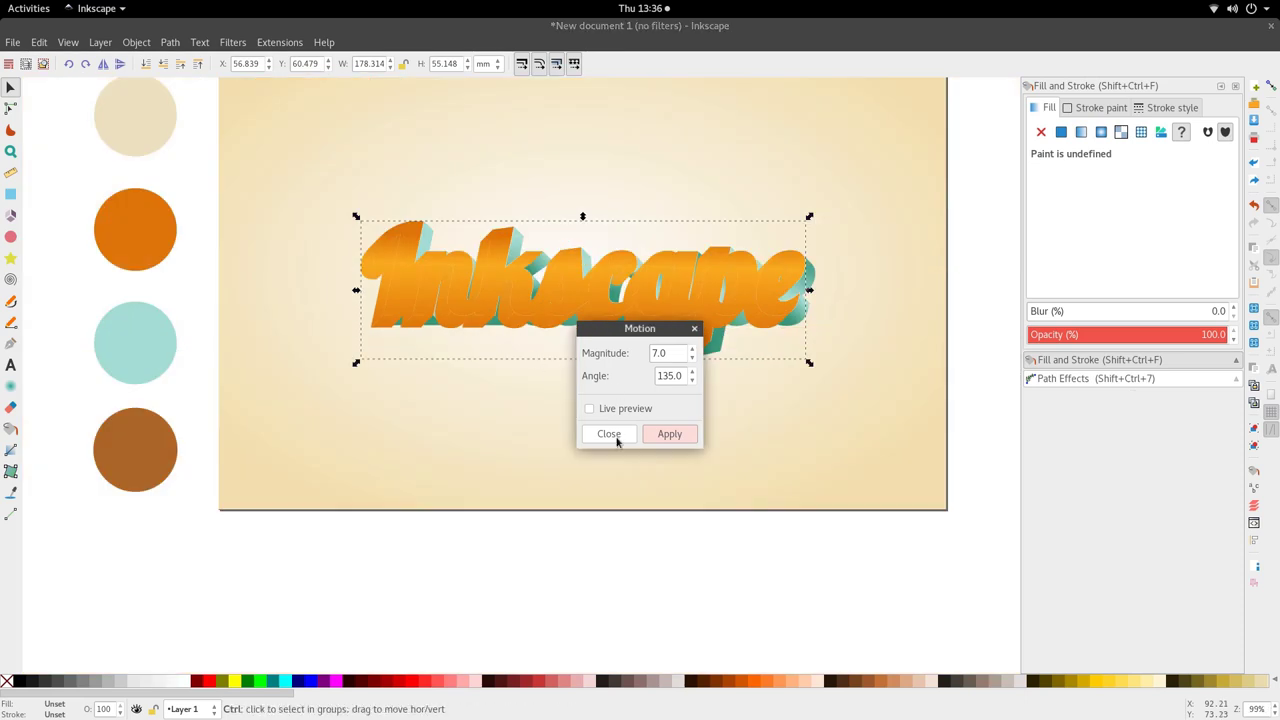
left_click(609, 434)
left_click(537, 311)
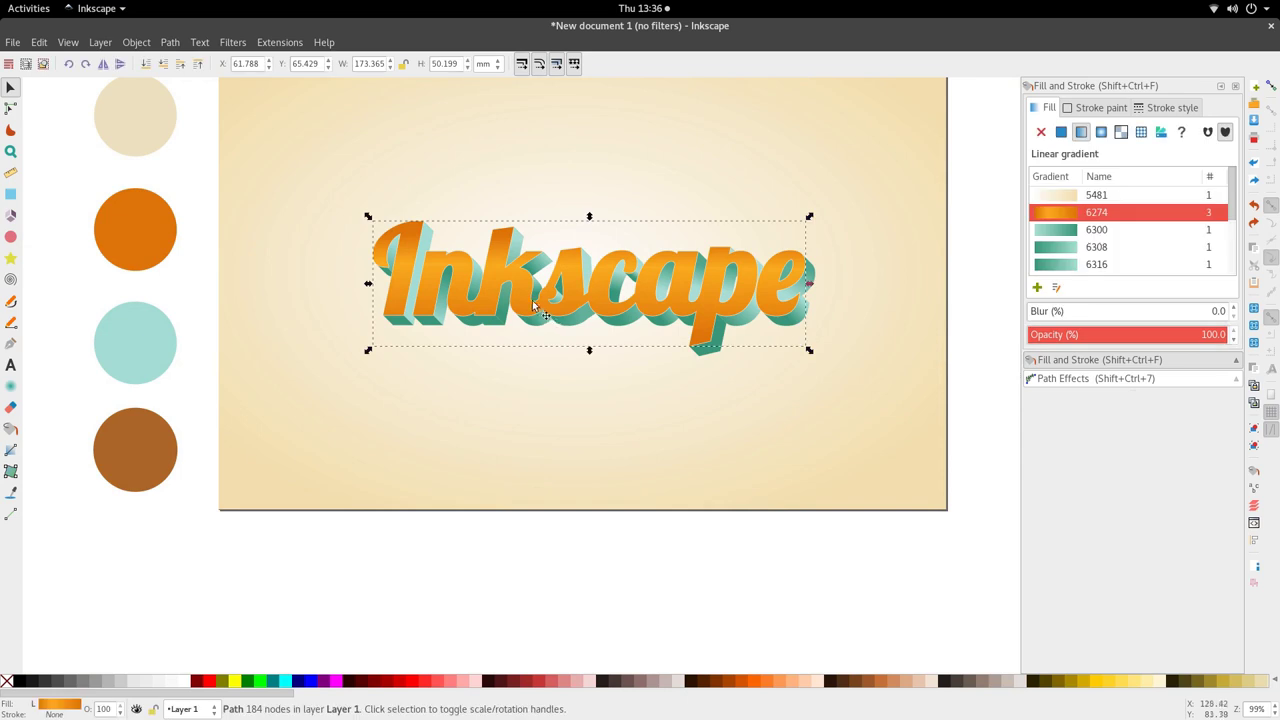
- Generate a Motion extrusion from the duplicate orange face with a magnitude of 15 and an angle of 135
double_click(537, 311)
left_click(170, 42)
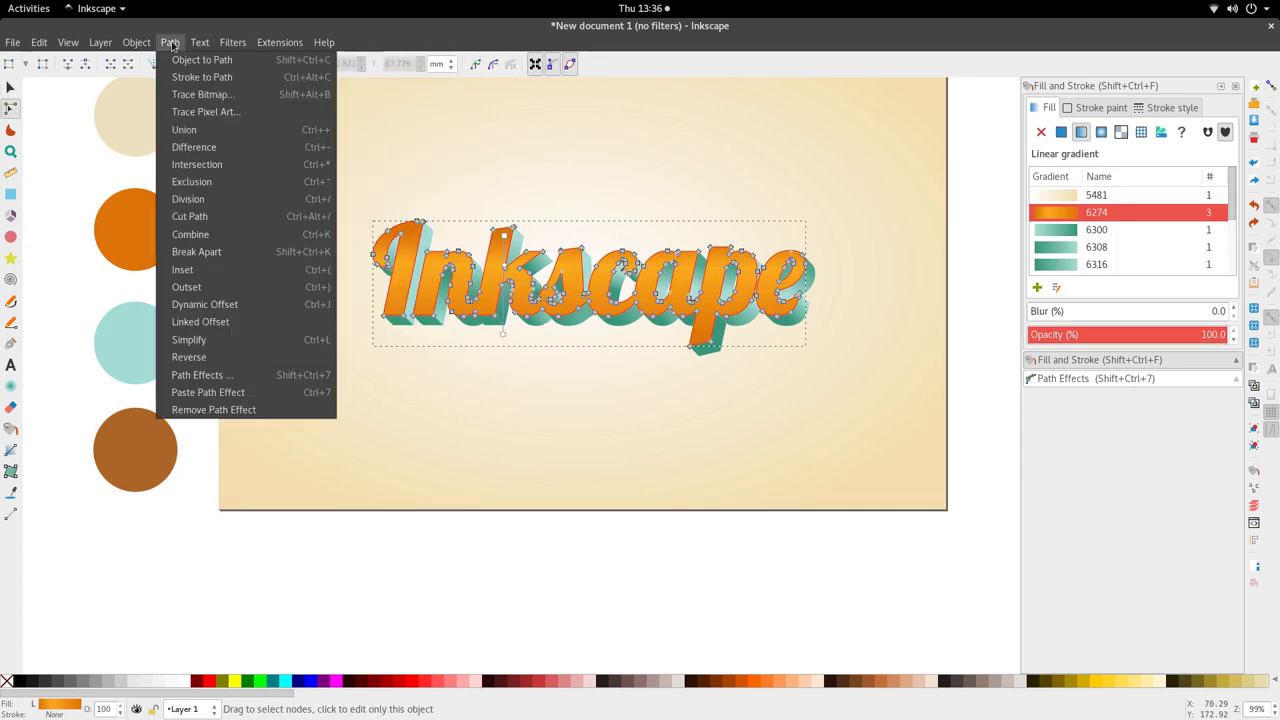
left_click(279, 42)
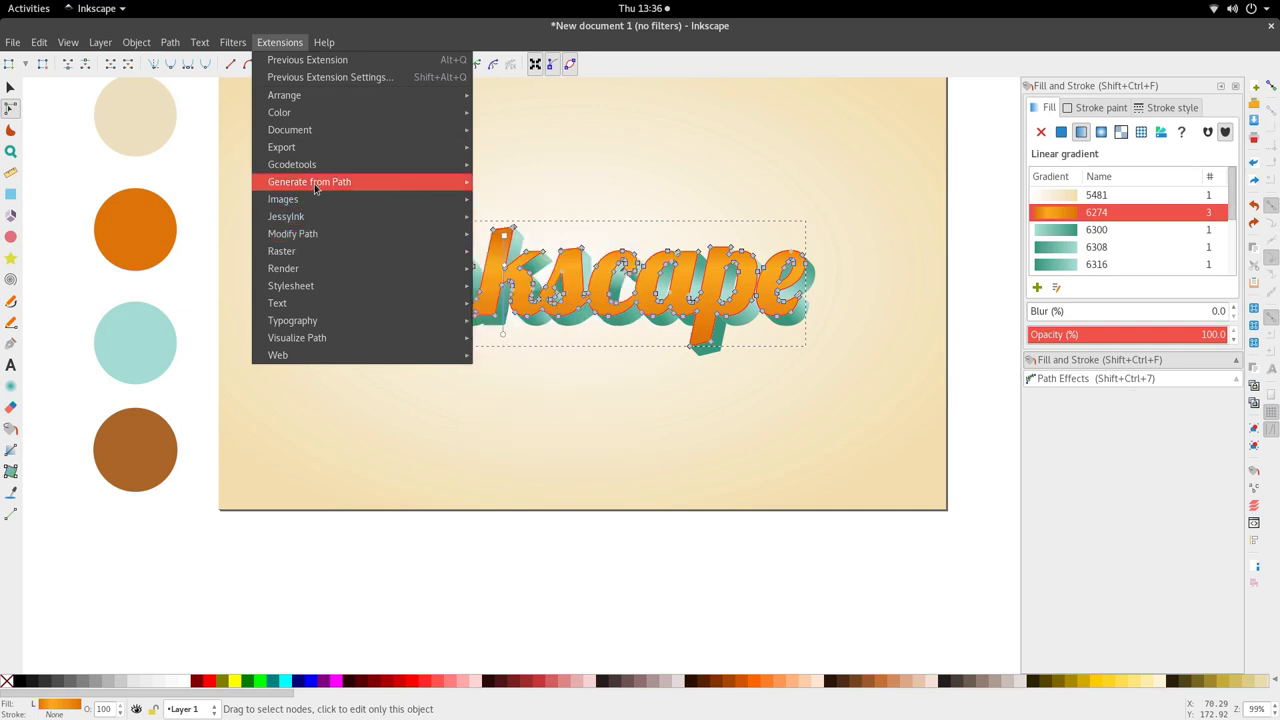
mouse_move(315, 188)
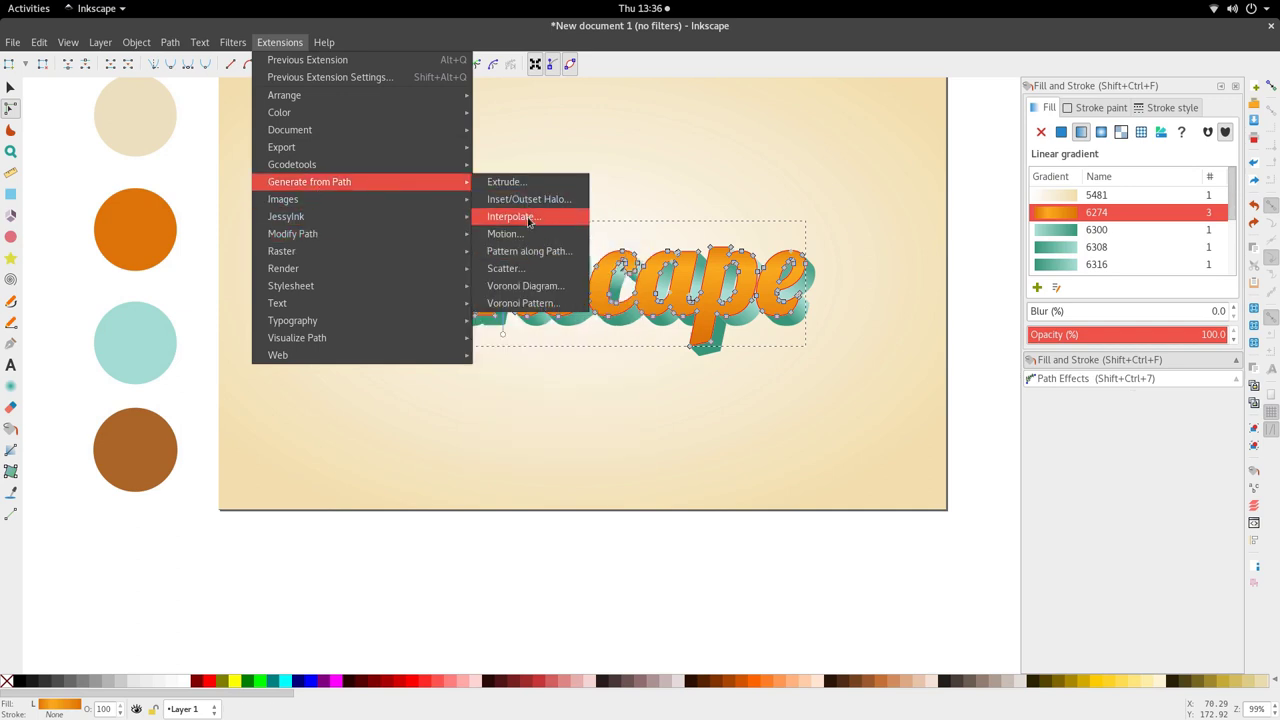
left_click(528, 237)
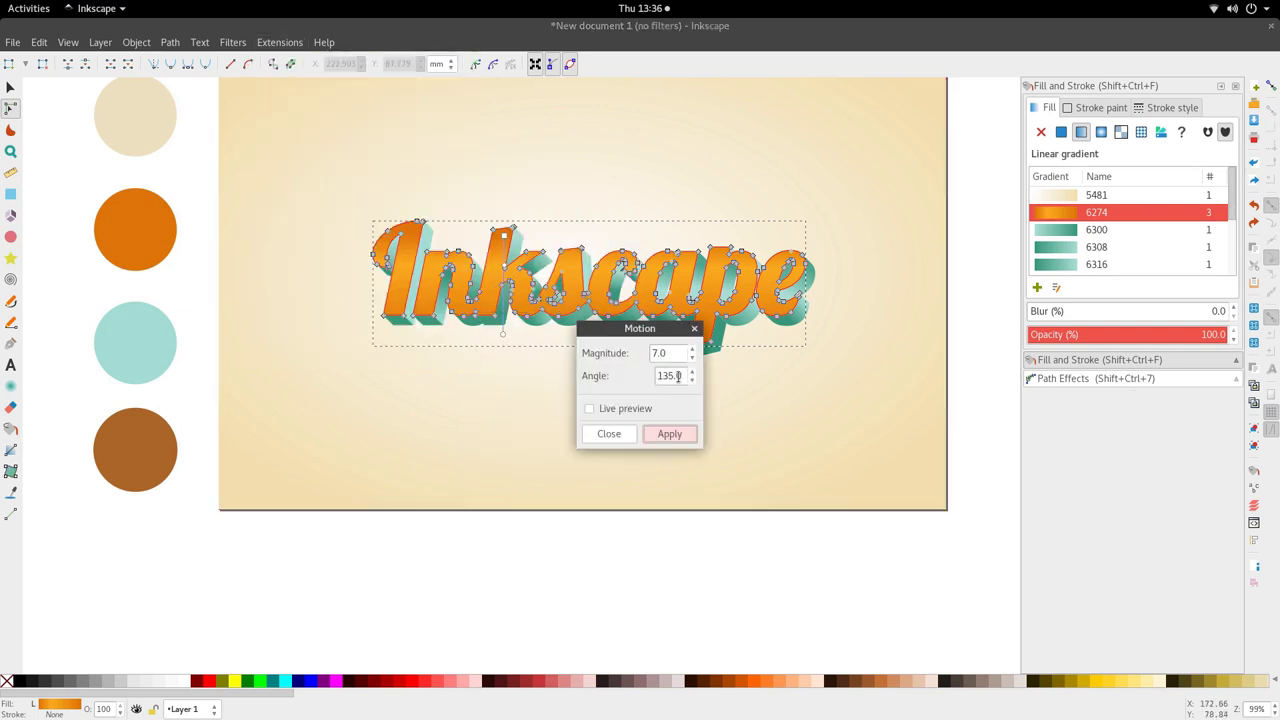
left_click_drag(666, 354, 631, 356)
left_click(670, 438)
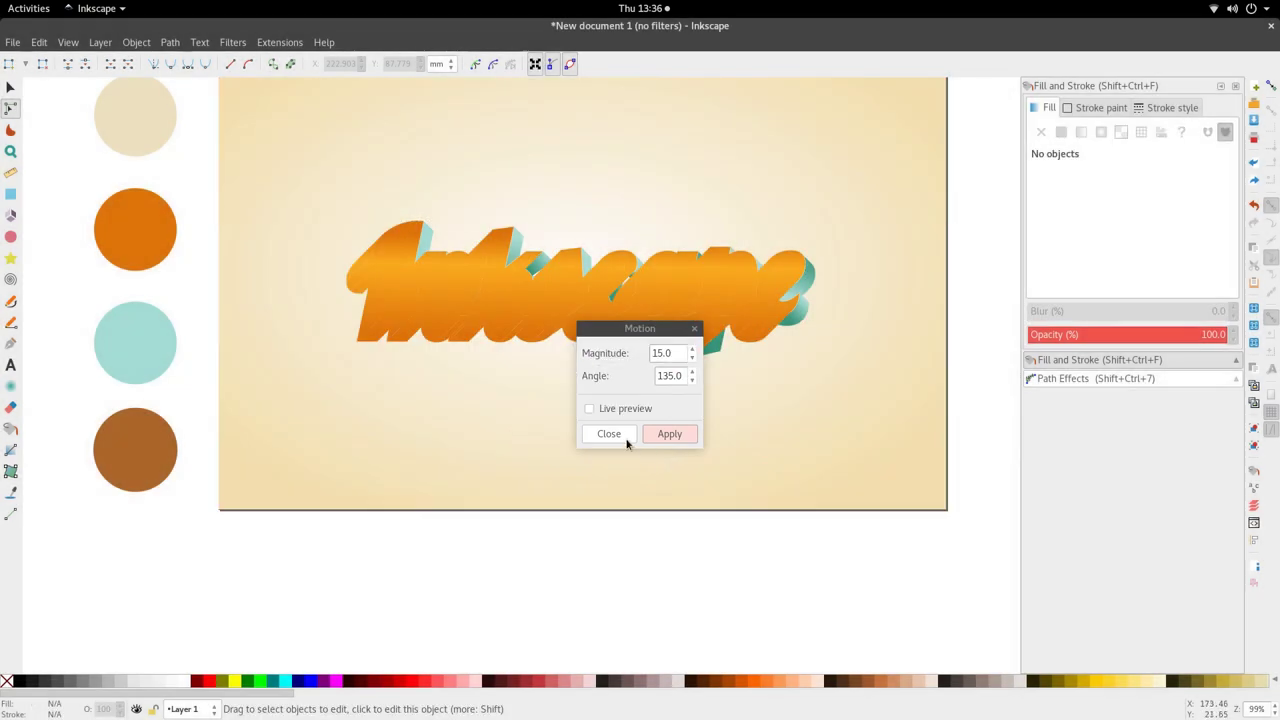
left_click(627, 443)
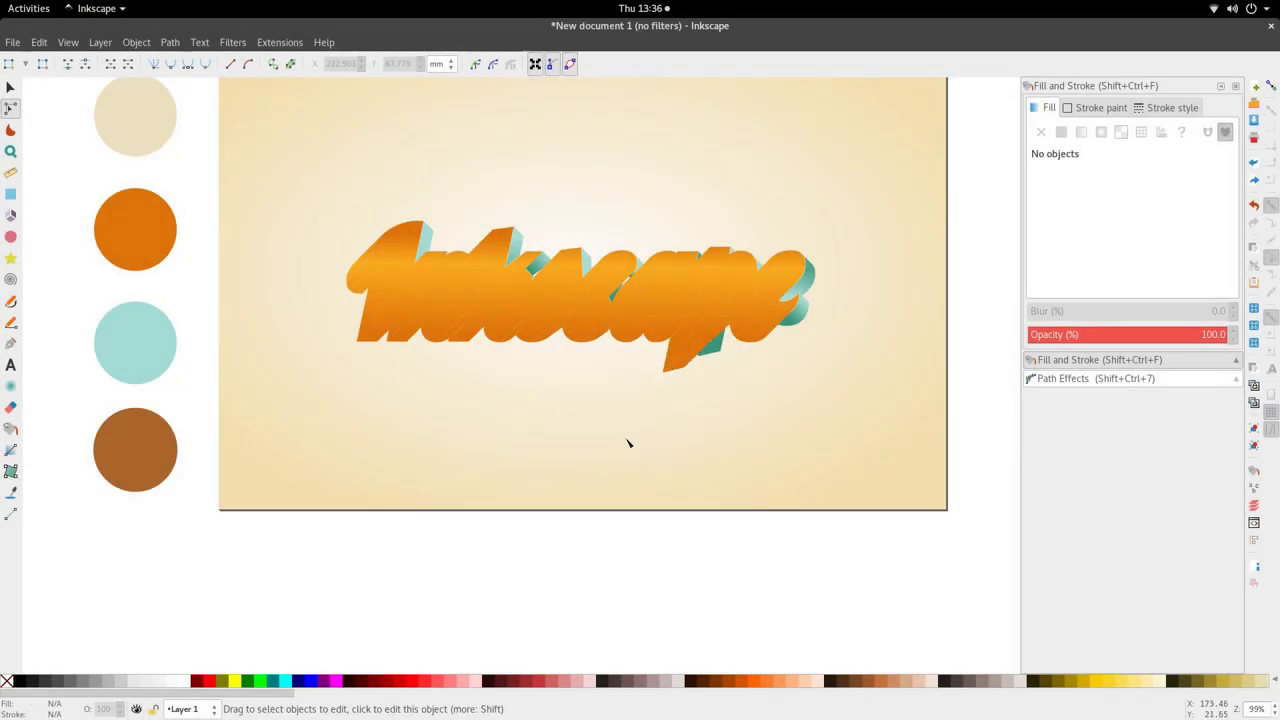
- Select the orange front face inside the extrusion group and move it below the page, clear of the lettering
left_click(489, 297)
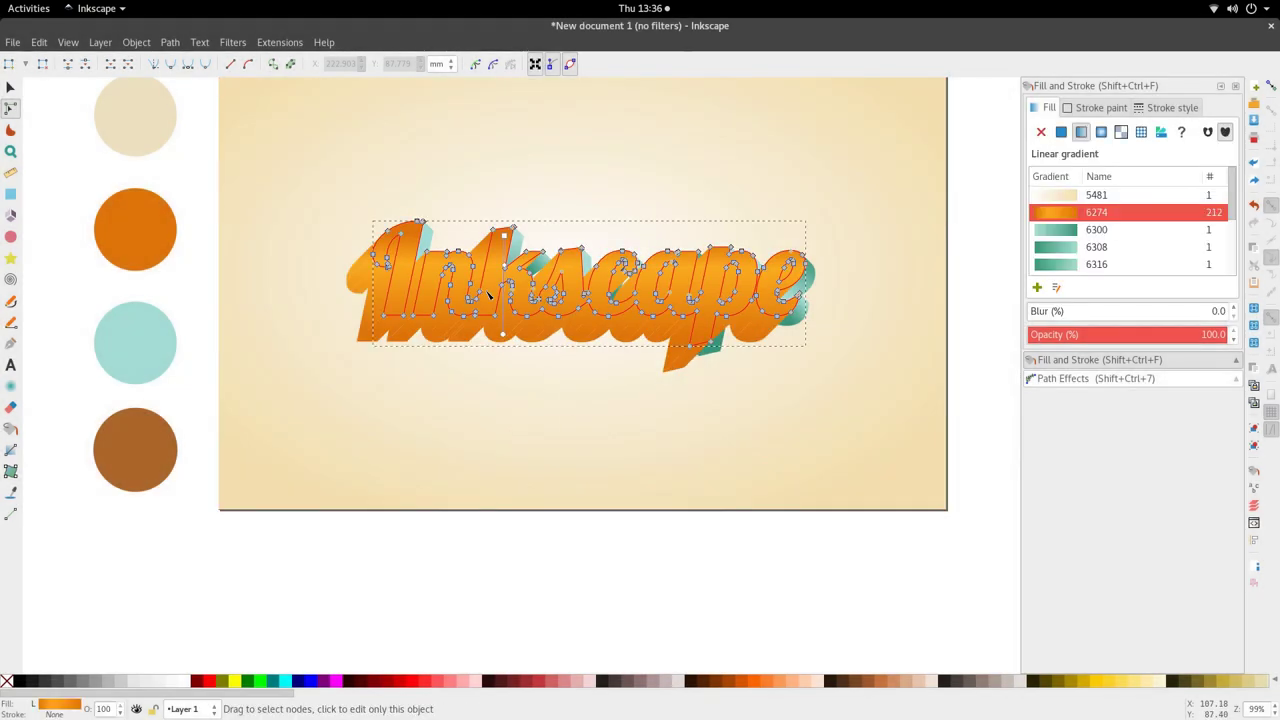
key("s")
left_click_drag(466, 317, 446, 395)
key("ctrl+z")
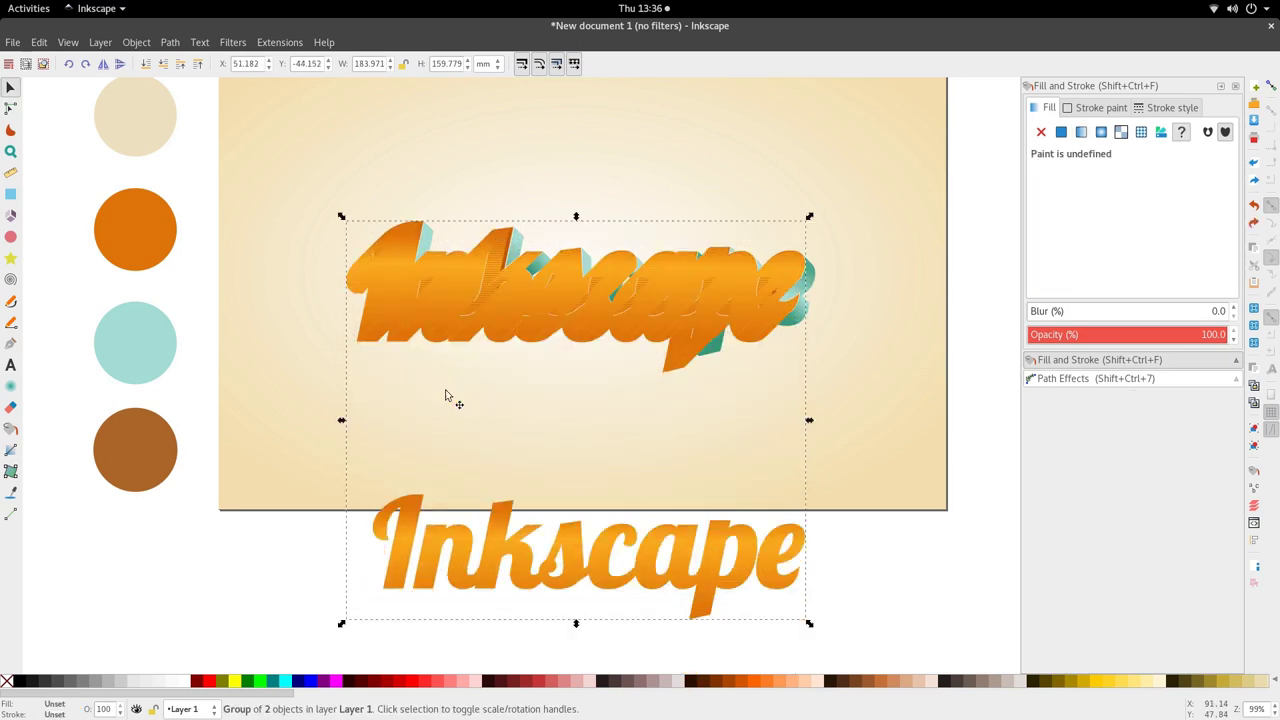
double_click(515, 557)
left_click_drag(515, 557, 477, 640)
- Fill the extrusion group with the cream colour sampled from the background and set its lightness to 176
left_click(553, 344)
key("d")
scroll(480, 250, "up", 2)
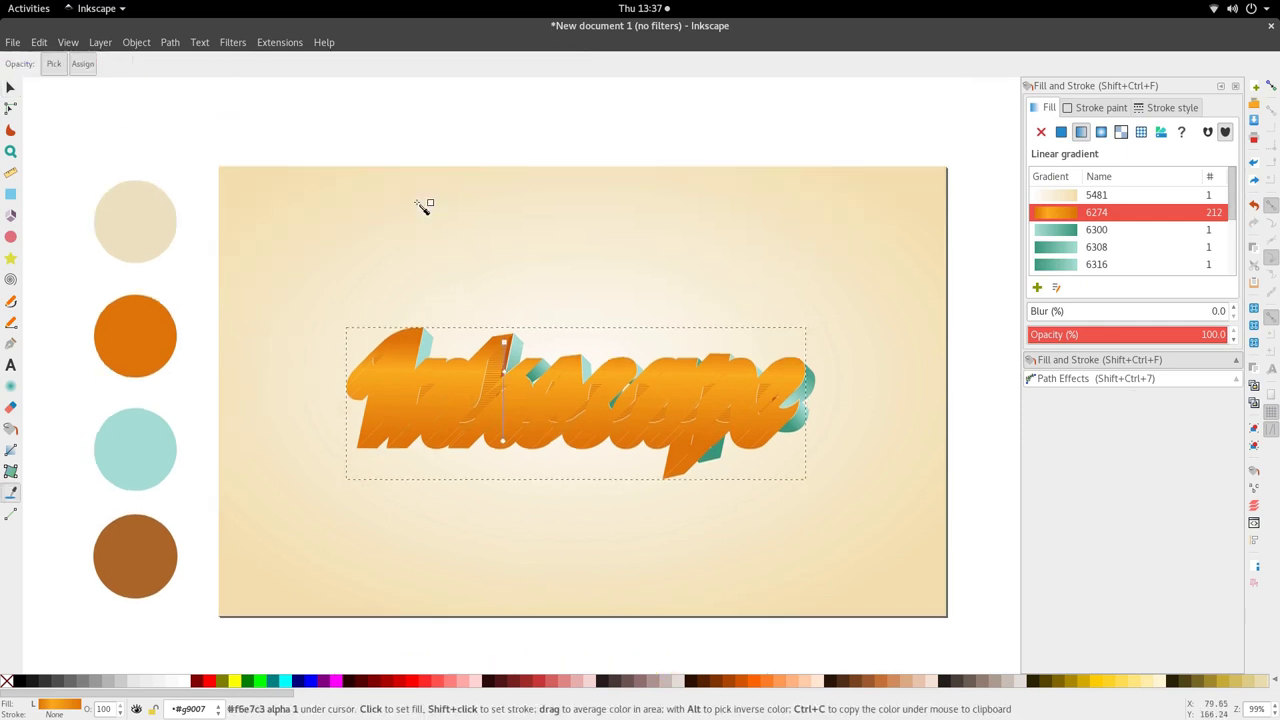
left_click(423, 229)
key("d")
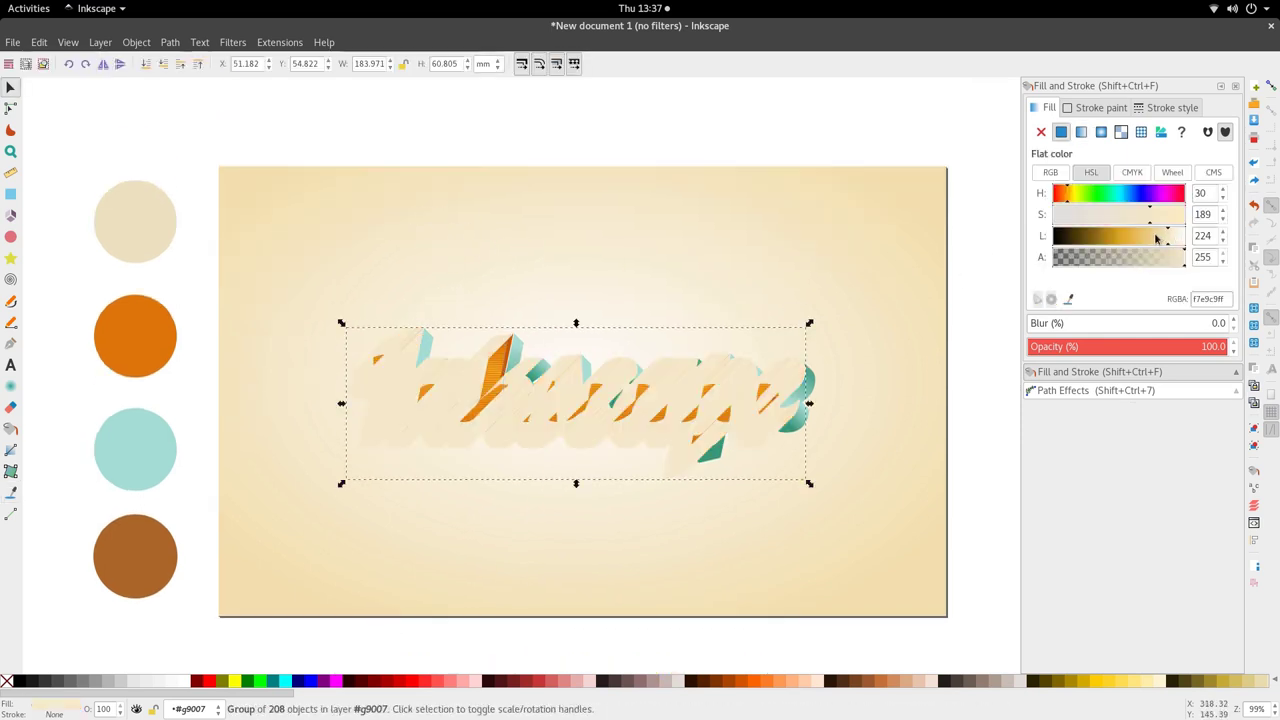
left_click_drag(1161, 238, 1144, 240)
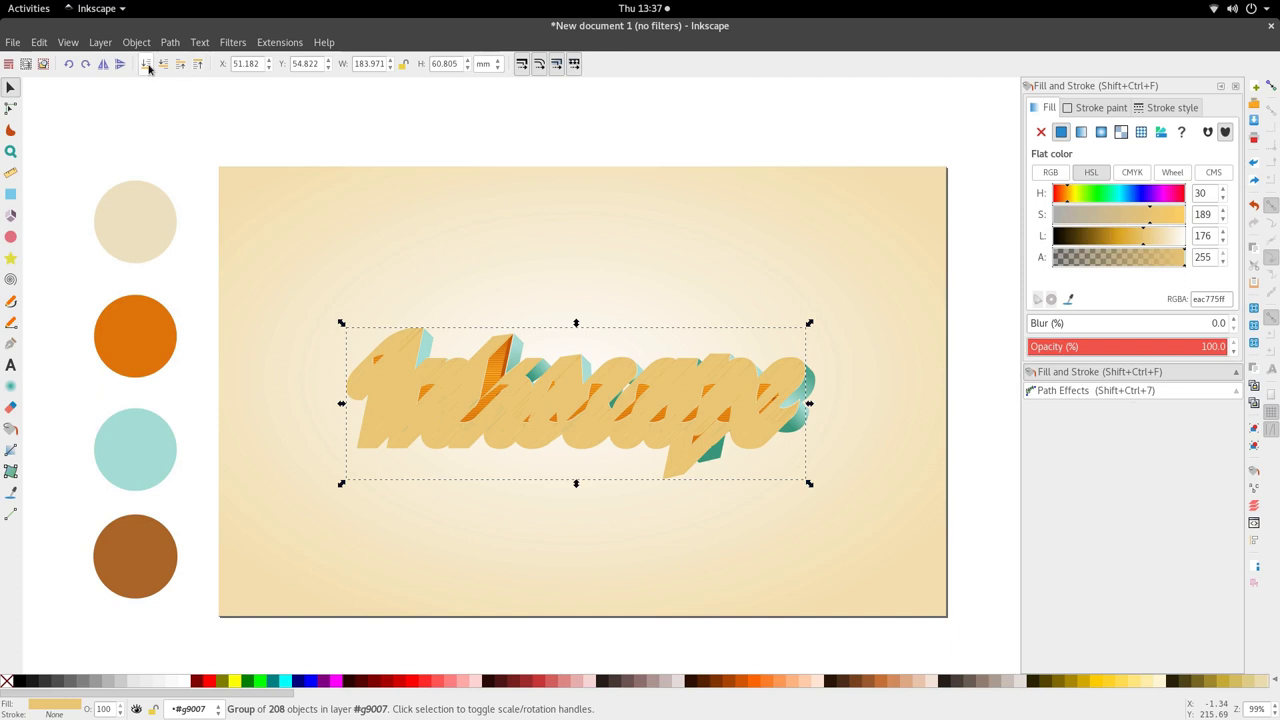
- Try moving and deleting the tan extrusion, and undo the changes
left_click(306, 240)
left_click(384, 409)
left_click_drag(389, 420, 385, 497)
key("ctrl+z")
key("Delete")
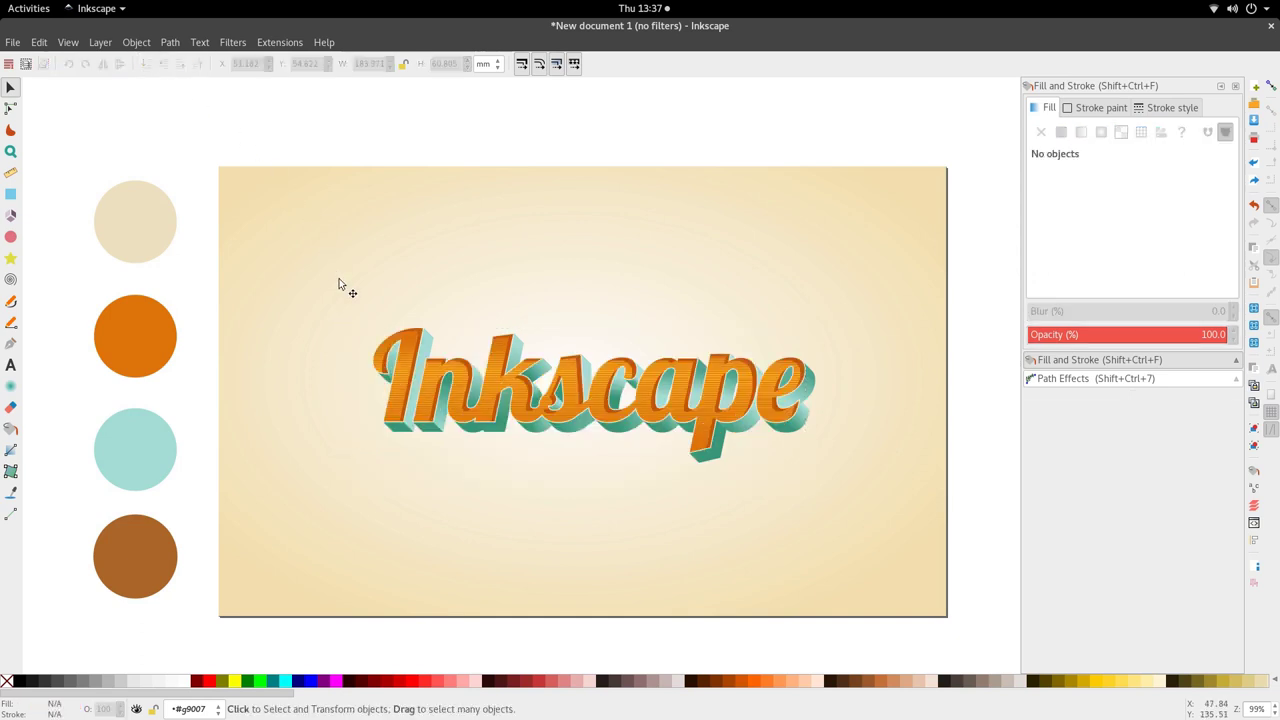
left_click(395, 425)
key("ctrl+z")
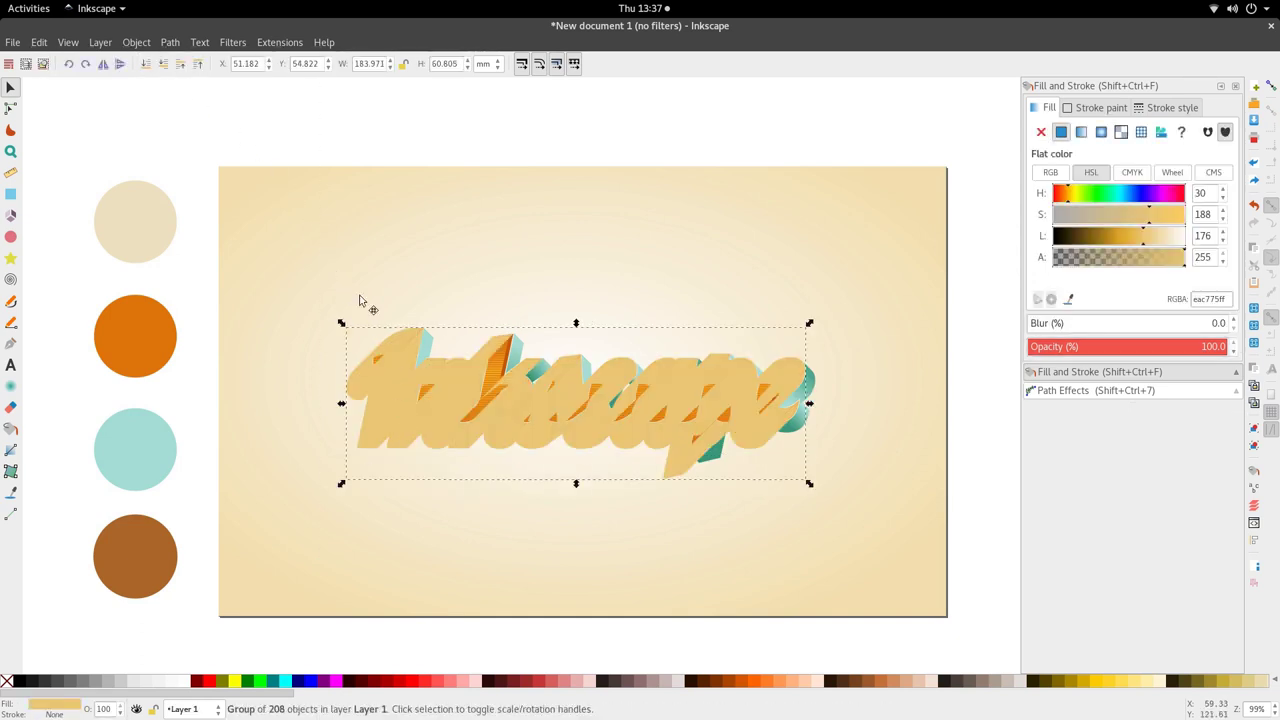
- Stack the tan extrusion behind the lettering, just above the background, and shift it to X 51.749, Y 53.877 mm
left_click(146, 63)
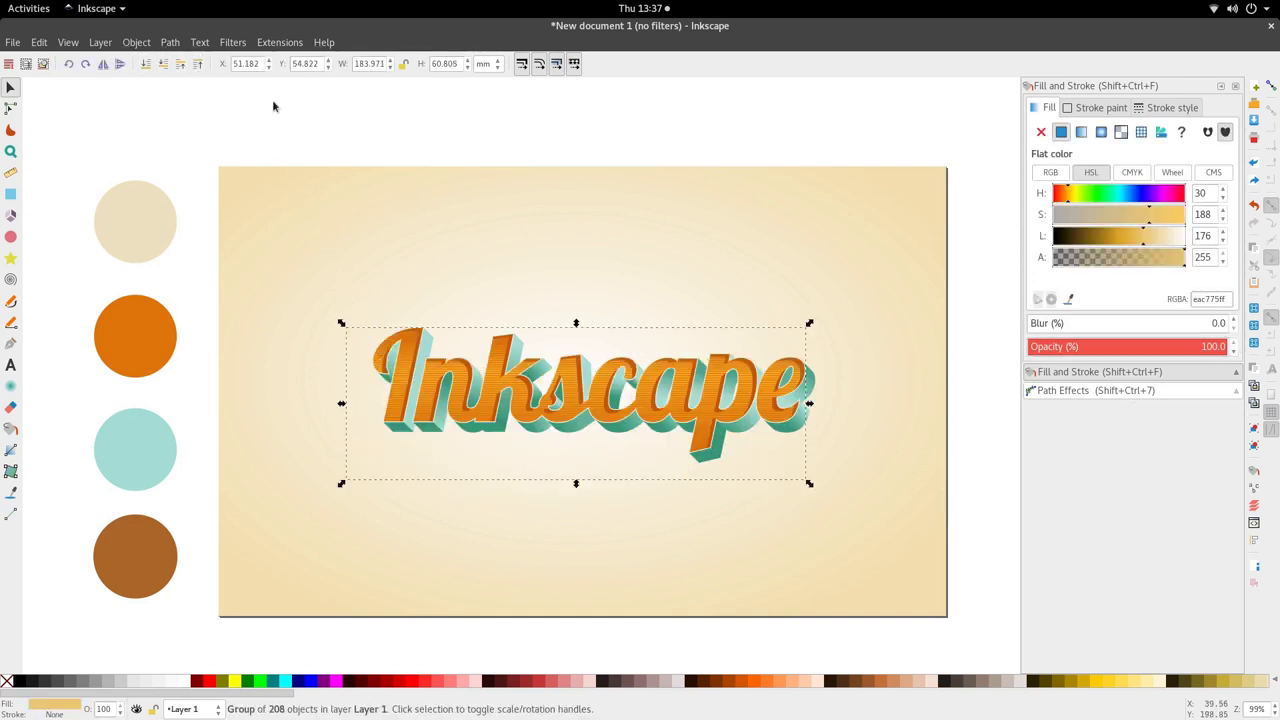
left_click(181, 63)
scroll(696, 392, "down", 2)
scroll(701, 455, "up", 3)
mouse_move(663, 377)
left_mouse_down()
mouse_move(683, 388)
mouse_move(676, 412)
mouse_move(661, 387)
left_mouse_up()
scroll(661, 387, "down", 3)
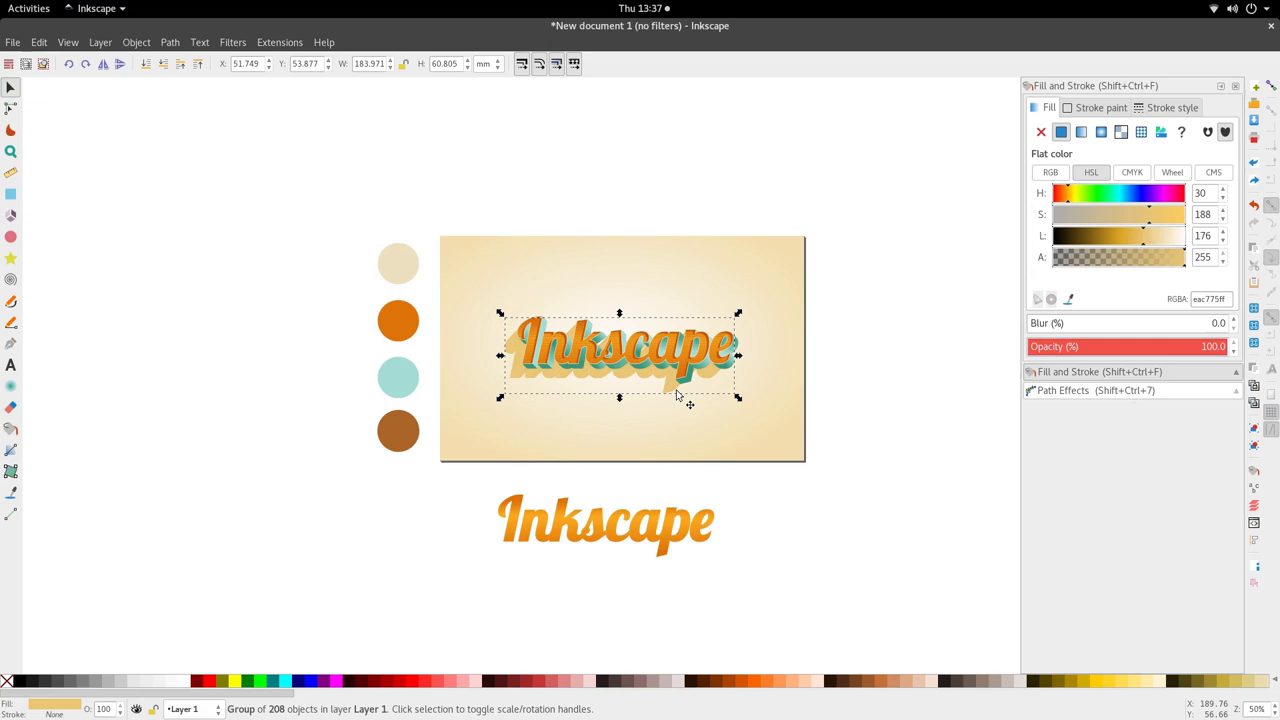
- Try shifting the tan extrusion to X 52.505, Y 51.609 mm, and undo that shift
scroll(676, 391, "up", 5)
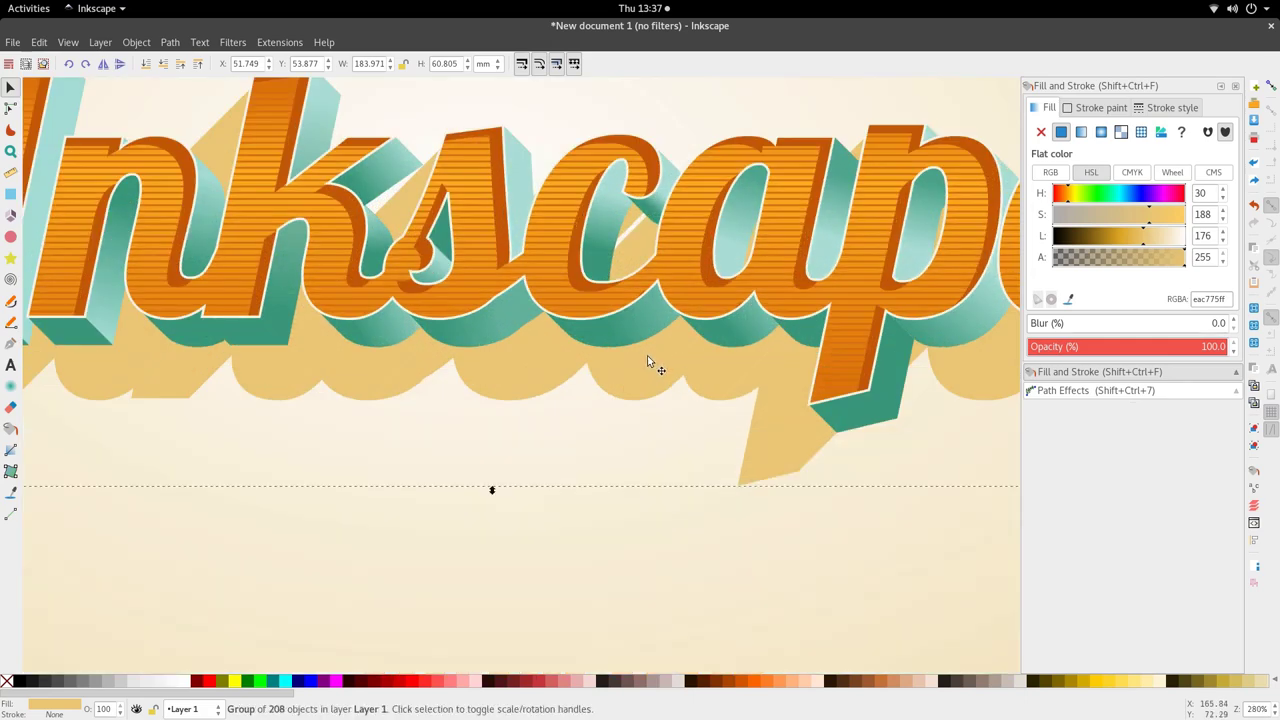
left_click_drag(647, 360, 653, 368)
scroll(653, 368, "down", 5)
scroll(697, 385, "up", 4)
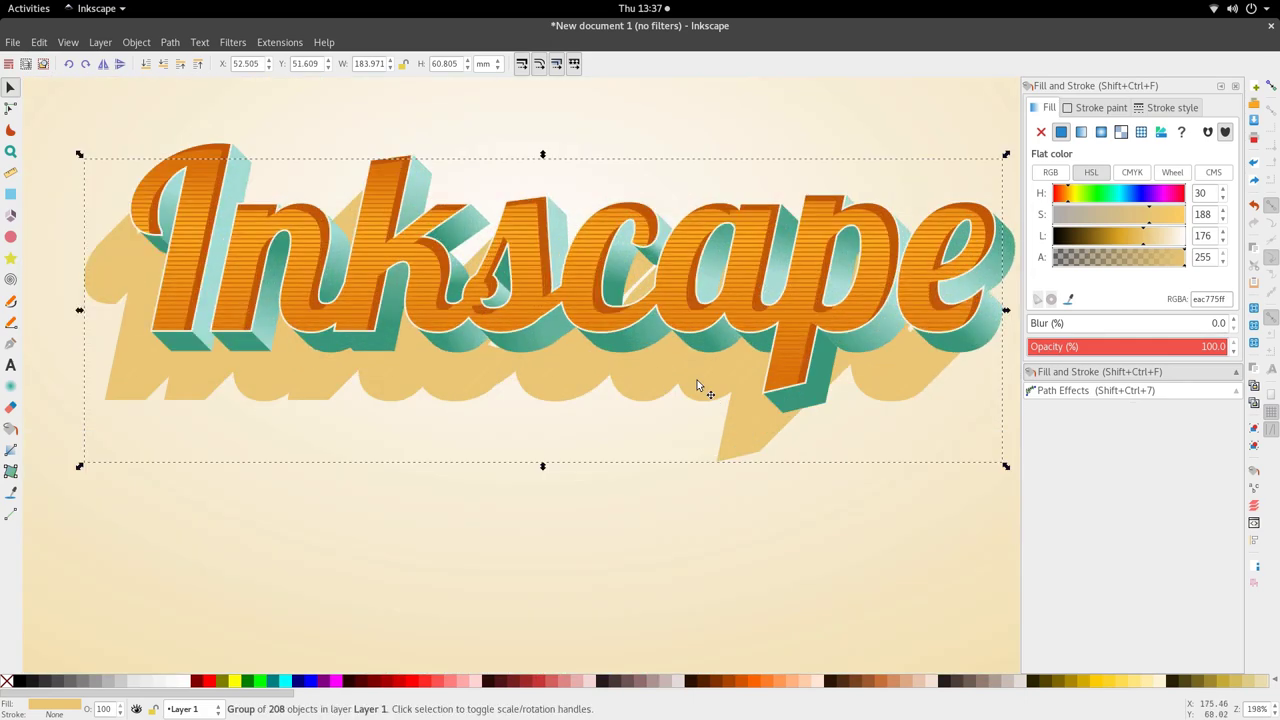
scroll(713, 385, "down", 2)
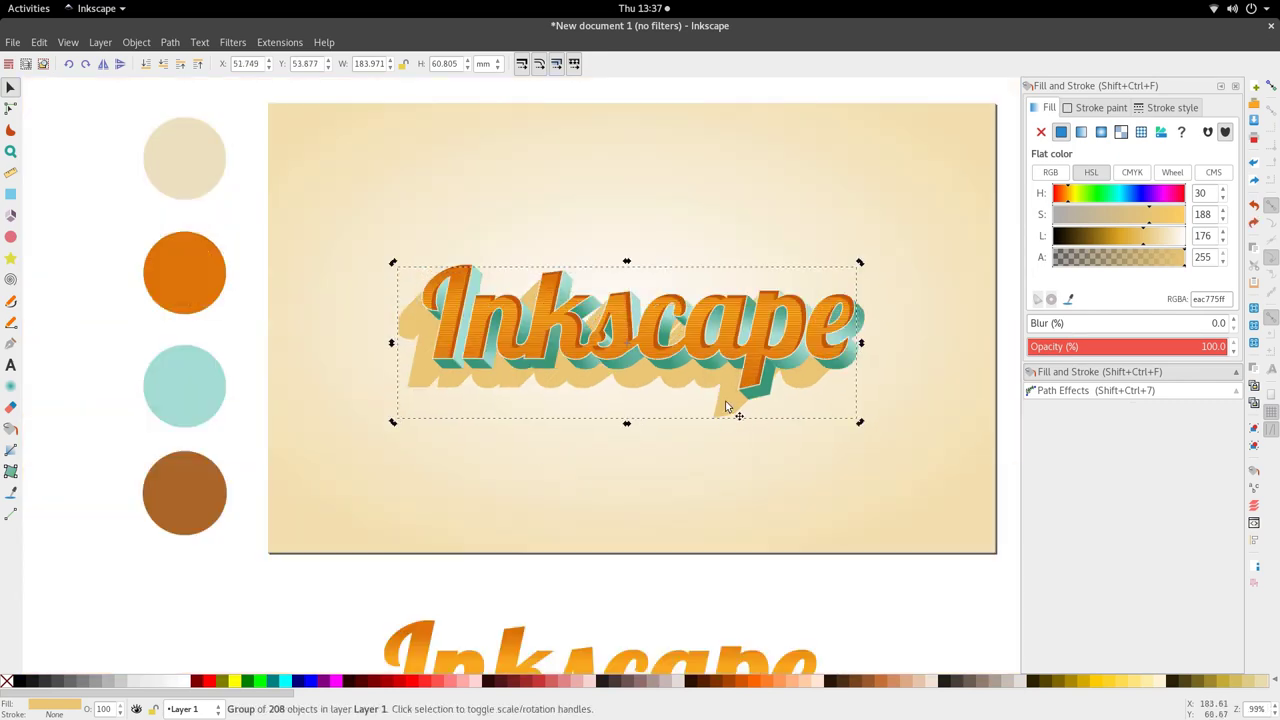
- Select single pieces inside the tan extrusion, try moving one, and undo back to the extrusion's original position
key("Escape")
double_click(717, 403)
key("s")
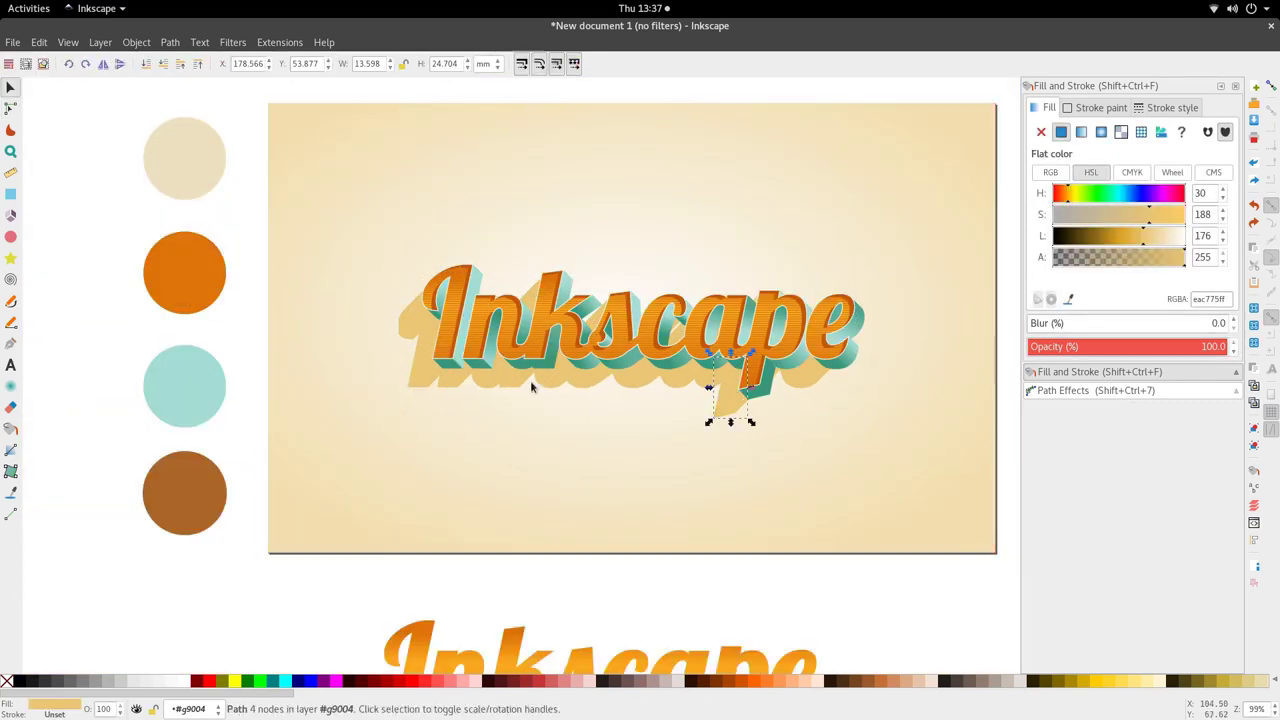
double_click(527, 390)
left_click_drag(539, 382, 536, 419)
key("ctrl+z")
key("ctrl+z")
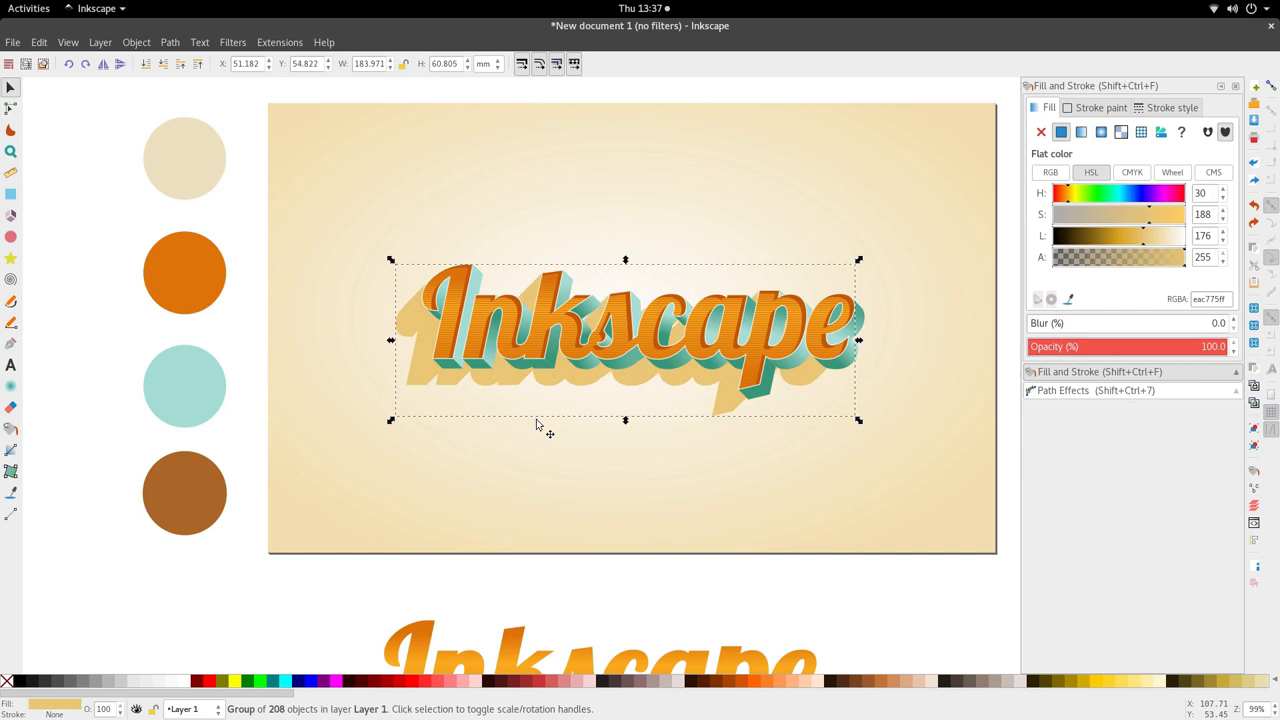
- Remove the tan extrusion and move the spare orange face up onto the page, below the 3D lettering
scroll(536, 418, "down", 3)
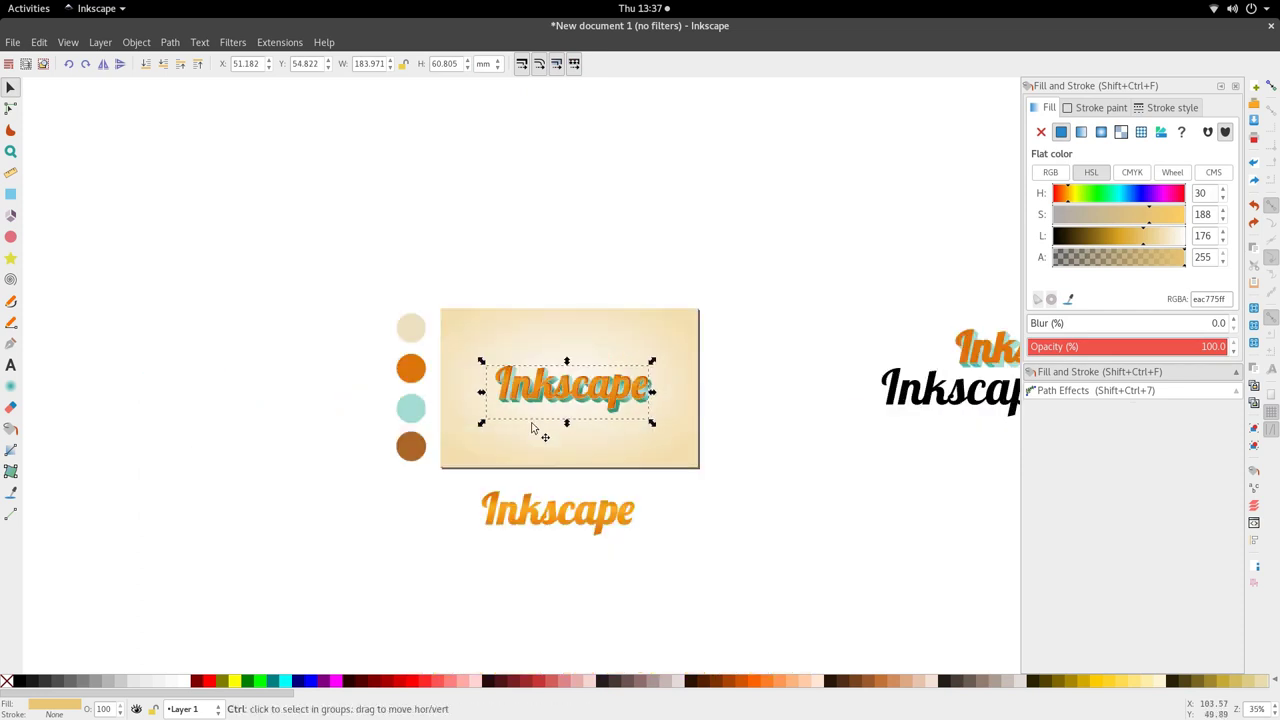
scroll(532, 441, "up", 2)
left_click(532, 441)
left_click_drag(529, 590, 524, 440)
- Generate a Motion extrusion from the spare orange face with a magnitude of 20 and an angle of 135
left_click(225, 43)
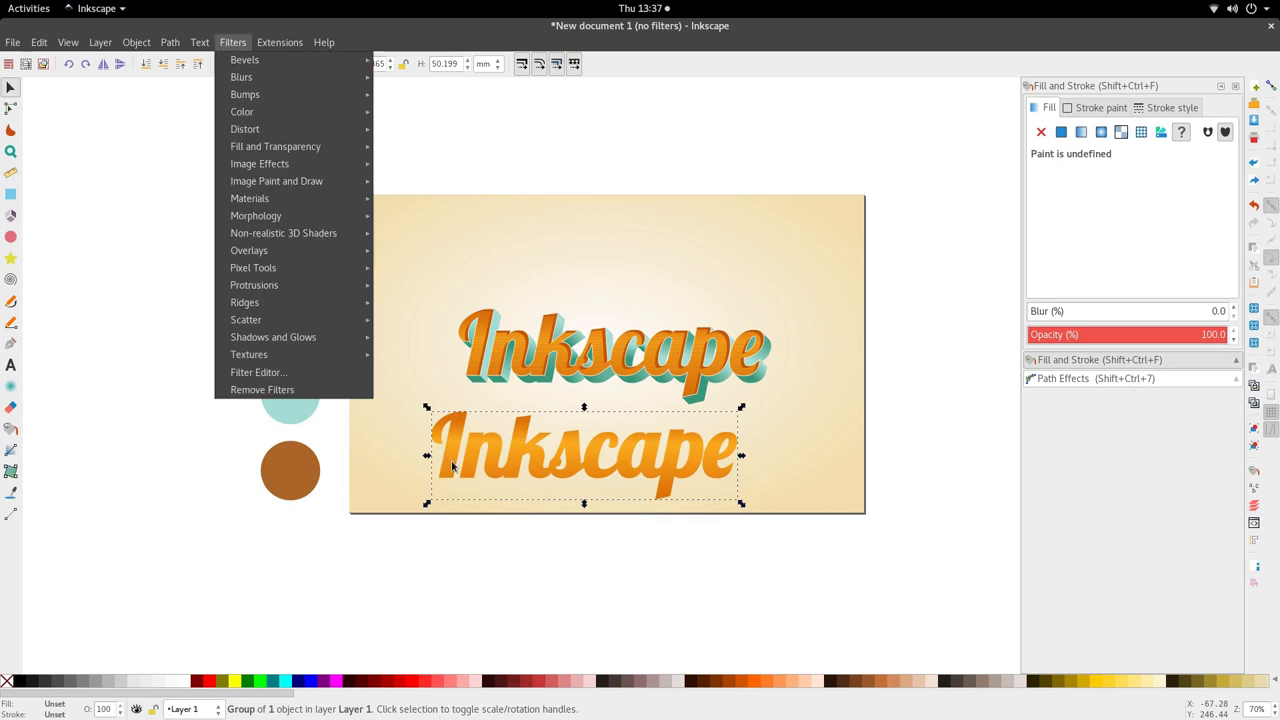
left_click(455, 466)
double_click(455, 466)
double_click(455, 466)
left_click(232, 42)
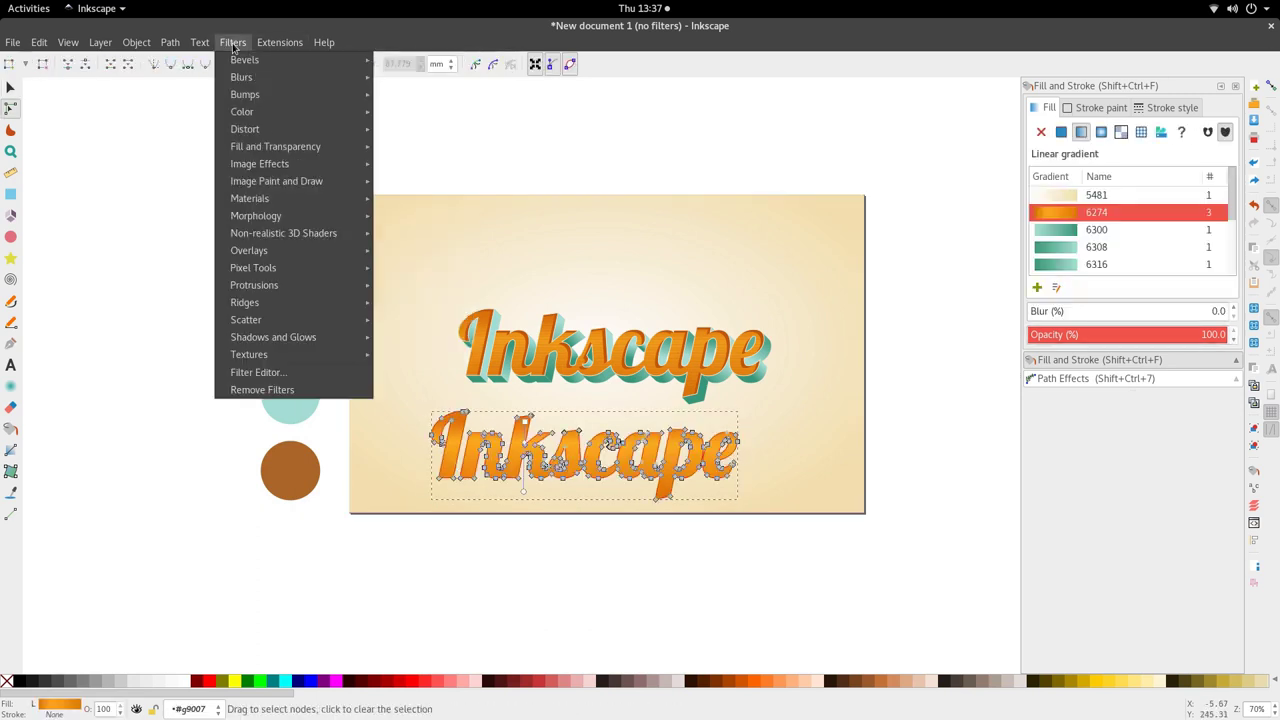
mouse_move(172, 48)
mouse_move(279, 42)
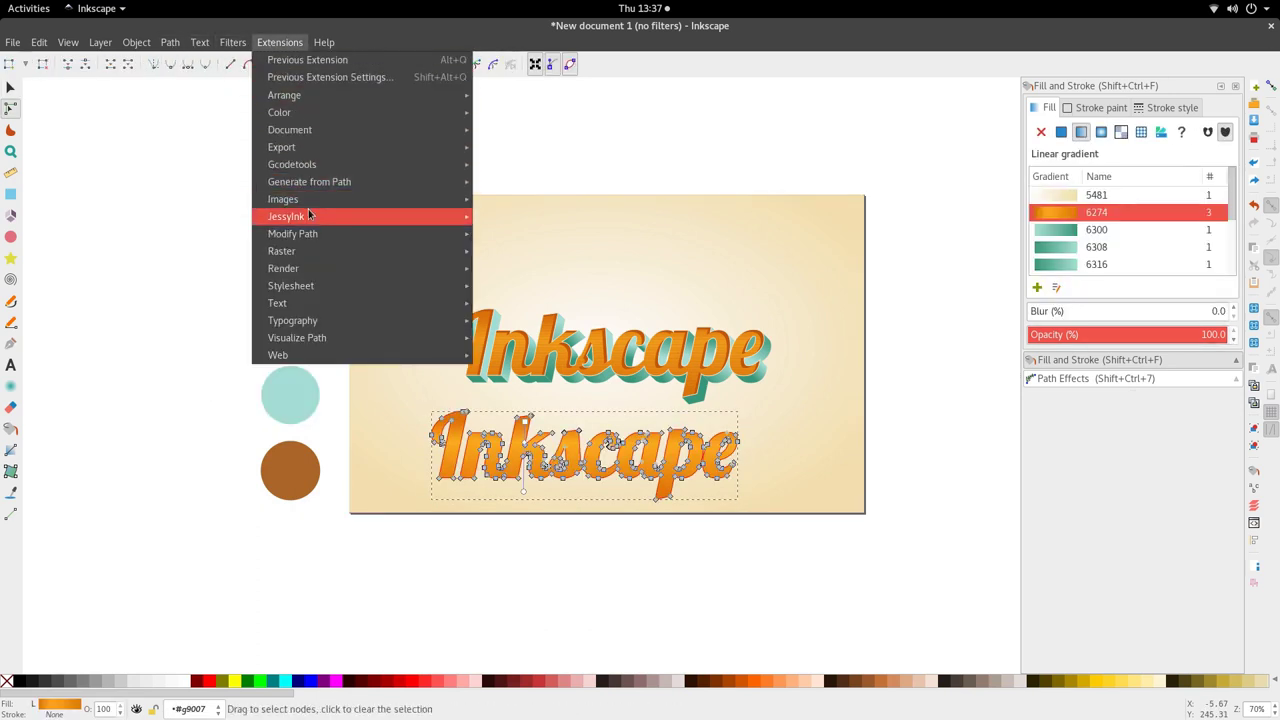
mouse_move(430, 181)
left_click(562, 234)
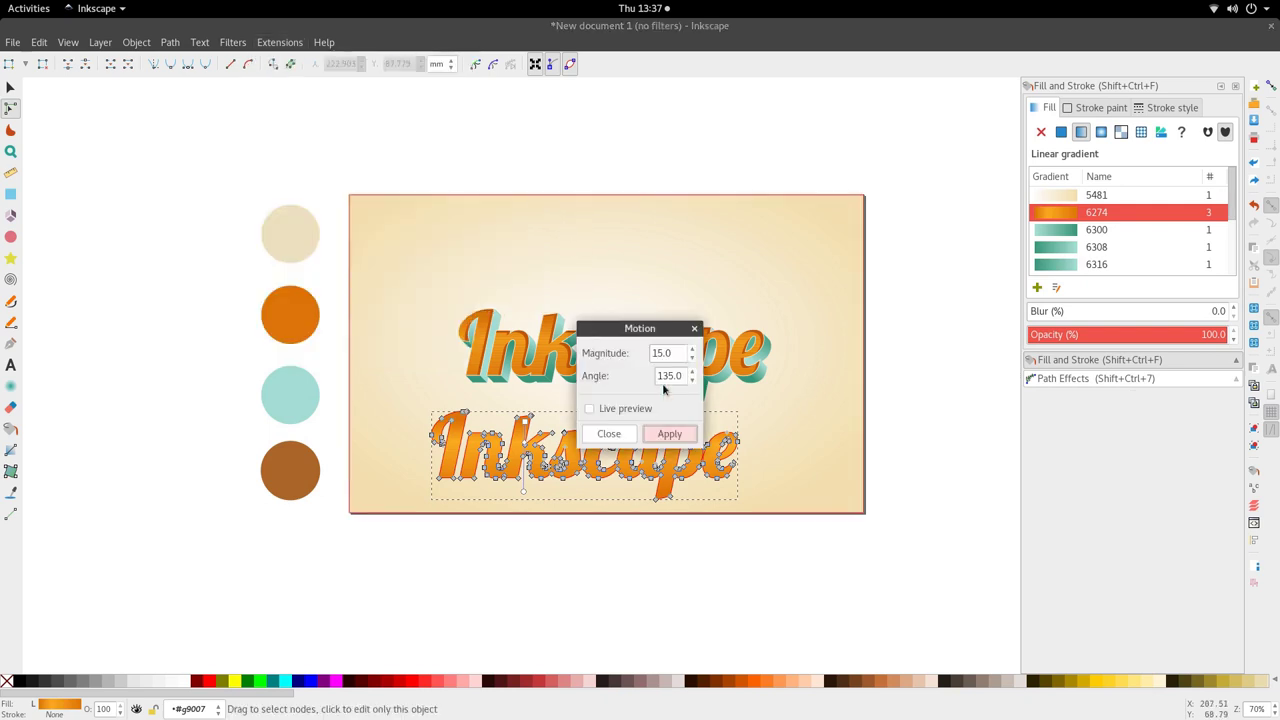
double_click(669, 353)
type("20")
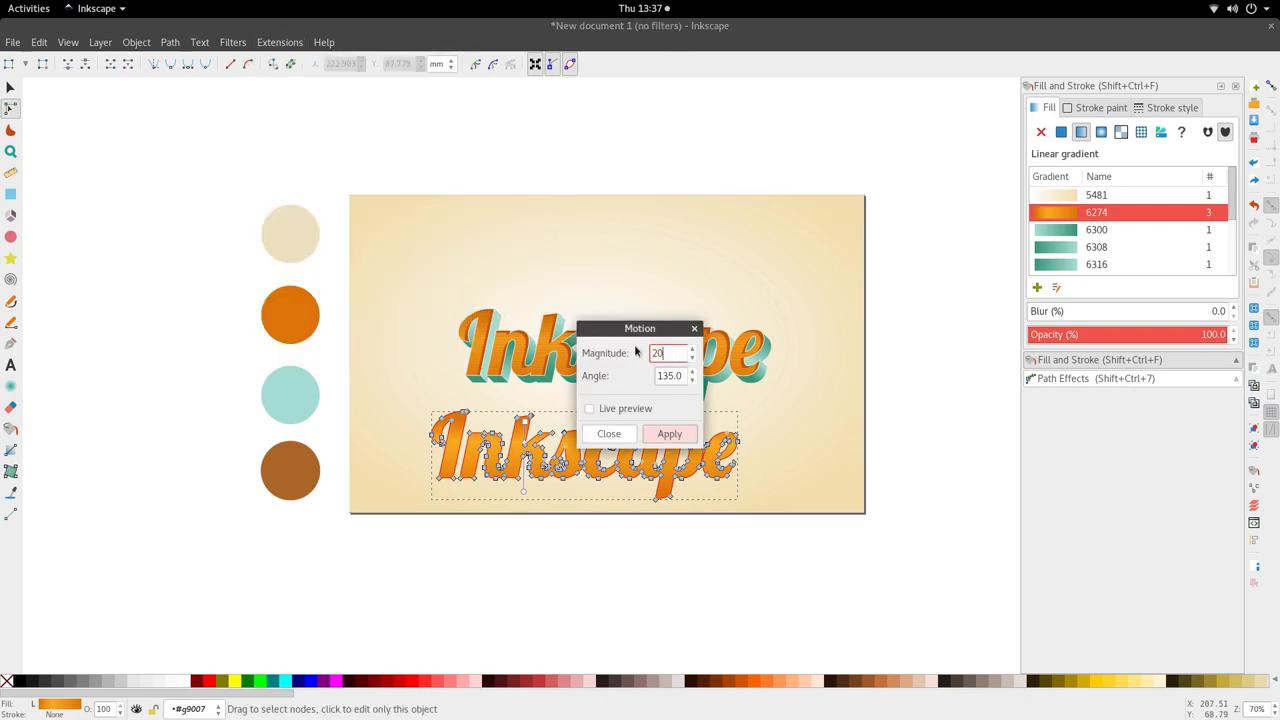
left_click(669, 433)
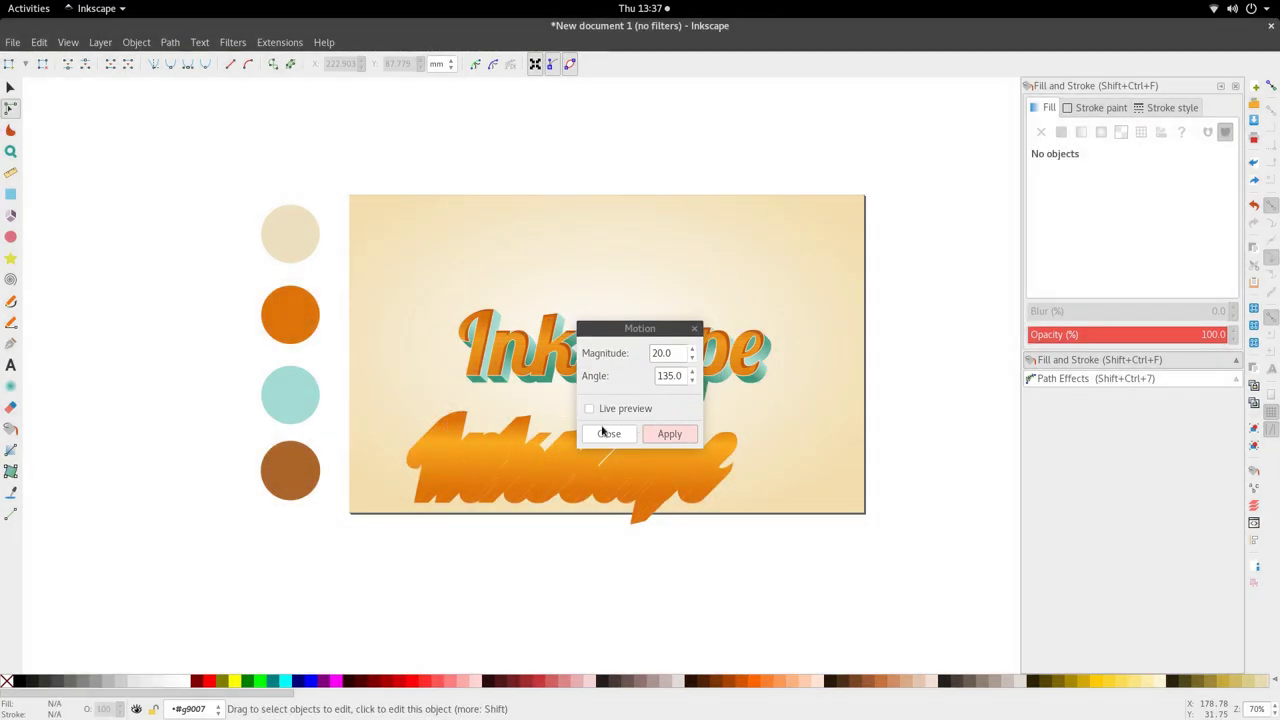
left_click(606, 433)
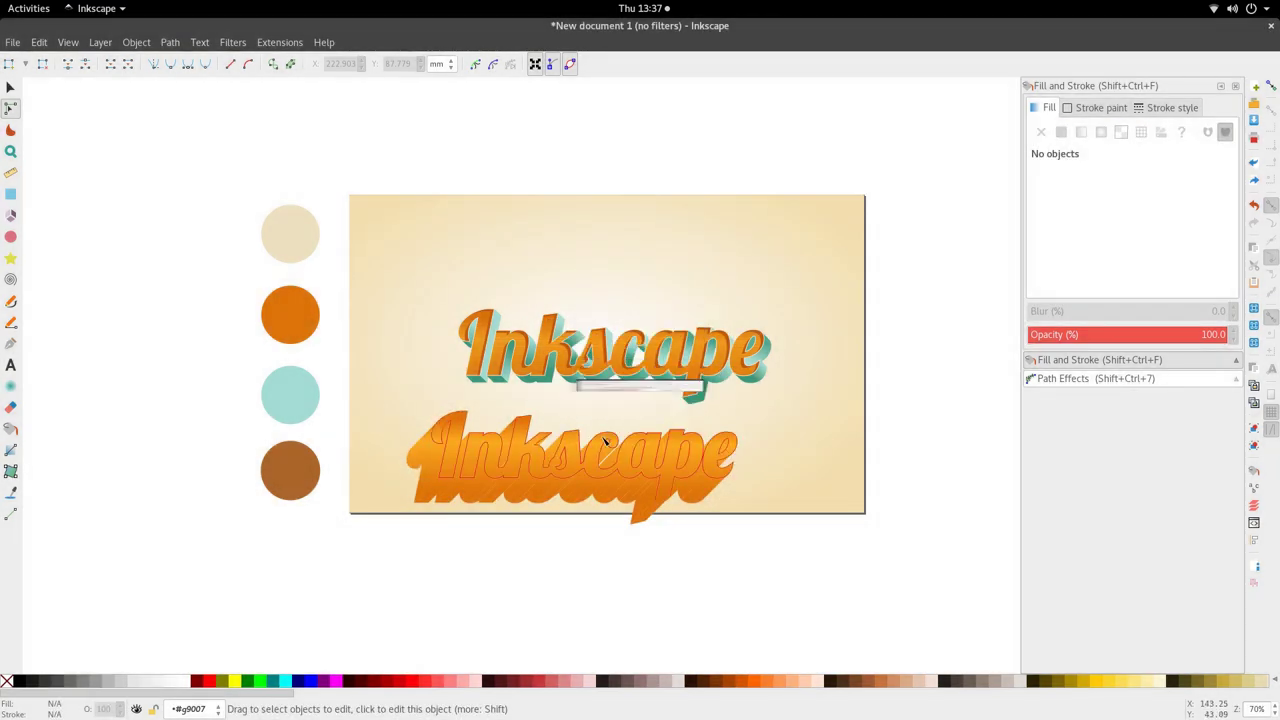
- Undo the trial move of the front face and move the whole new extrusion group up over the 3D lettering
left_click(534, 456)
key("s")
left_click_drag(534, 456, 755, 459)
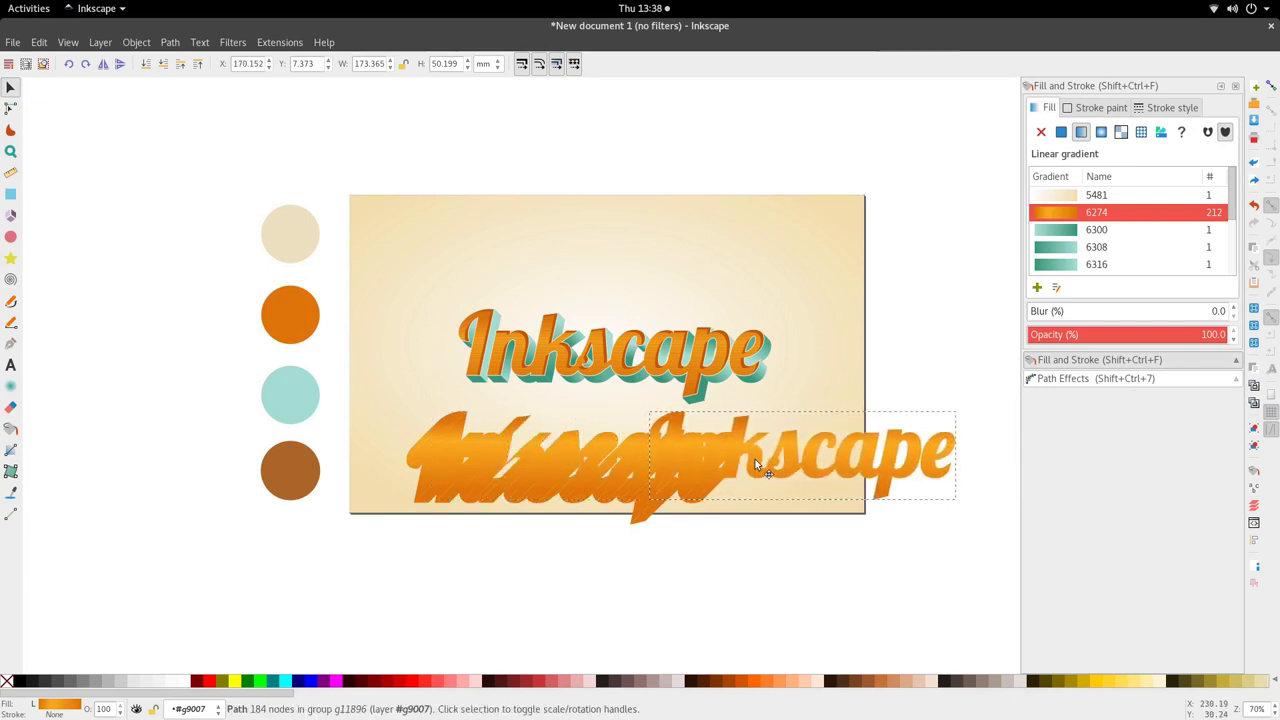
key("ctrl+z")
left_click_drag(657, 512, 674, 409)
- Try deleting the new orange extrusion group and undo the deletion
left_click(676, 448)
left_click(511, 340)
key("Delete")
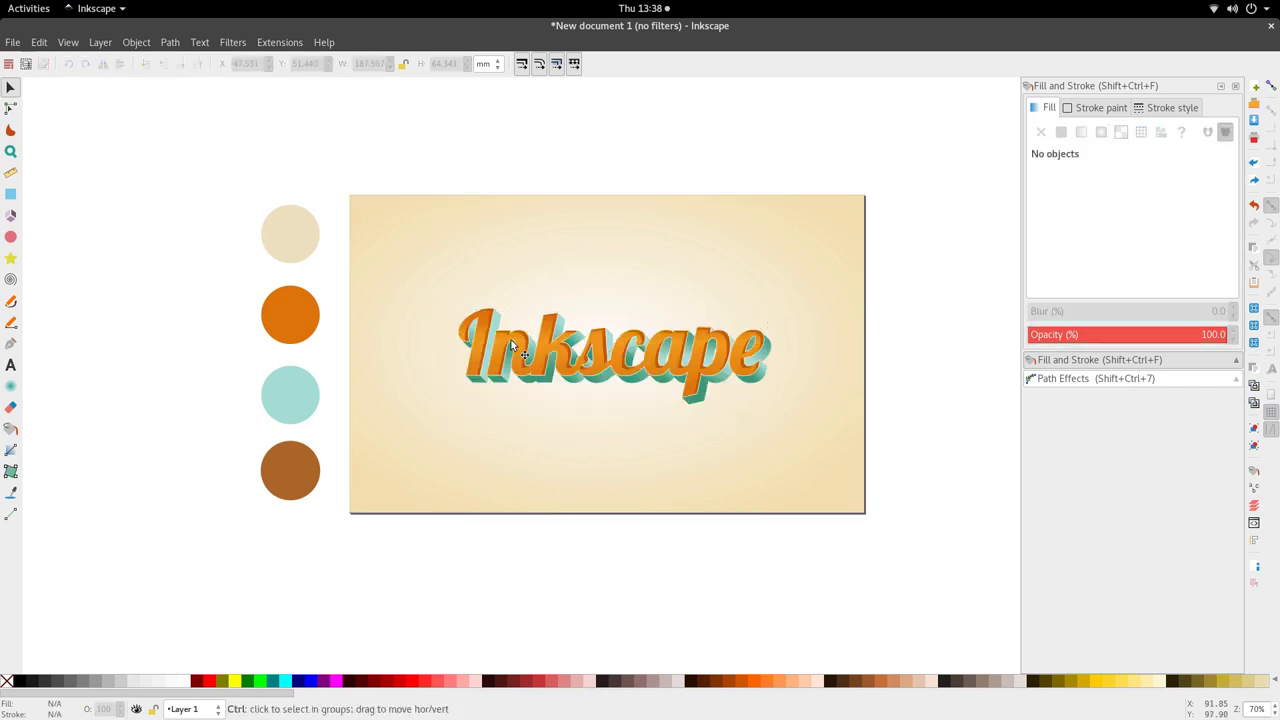
key("ctrl+z")
- Enter the orange extrusion group and delete its front face, keeping the extruded side pieces
key("Escape")
left_click(499, 344)
double_click(499, 344)
left_click(499, 344)
key("Delete")
left_click(499, 344)
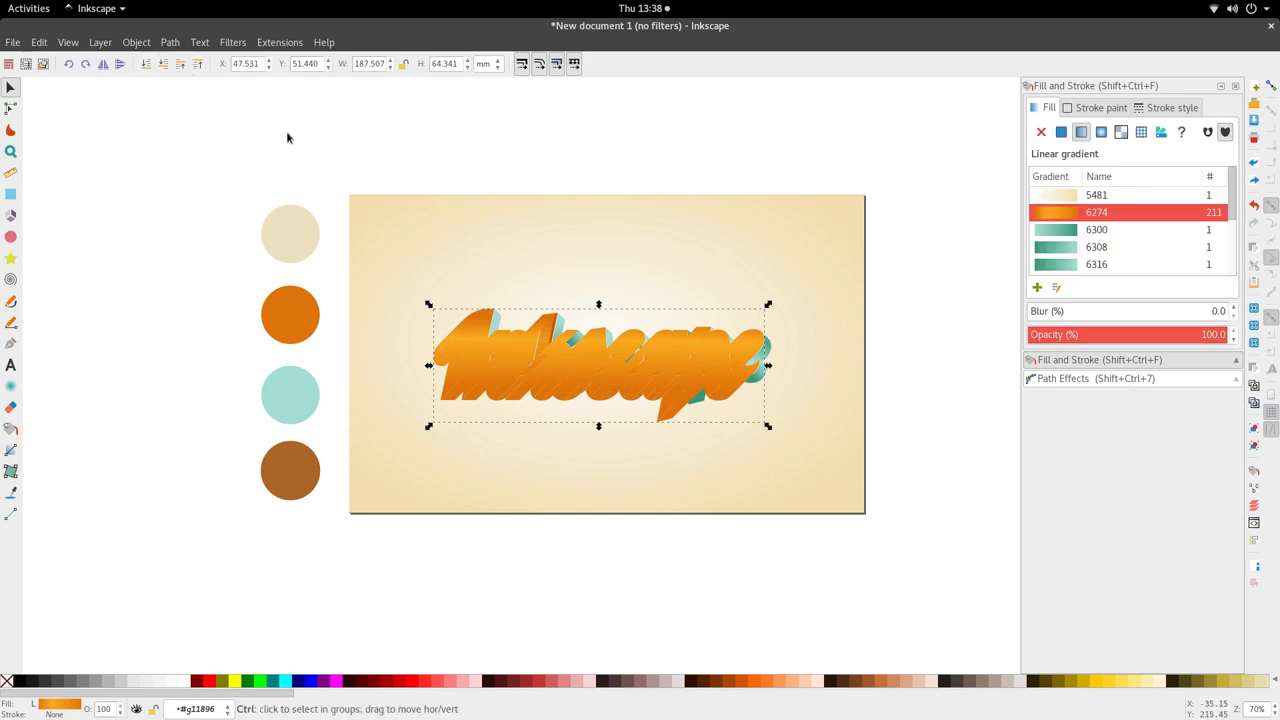
- Try deleting the remaining extrusion pieces to check the lettering beneath, and restore them
key("Delete")
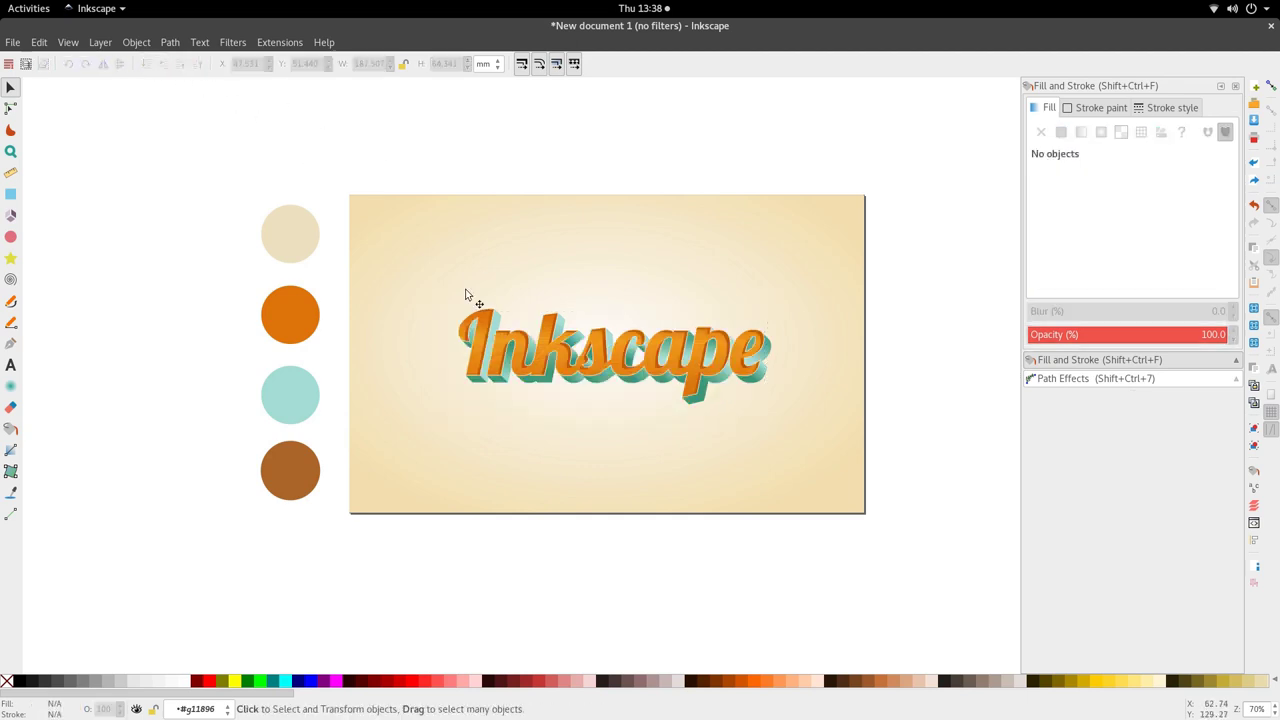
key("ctrl+z")
left_click(501, 339)
scroll(501, 339, "down", 4)
scroll(501, 339, "up", 5)
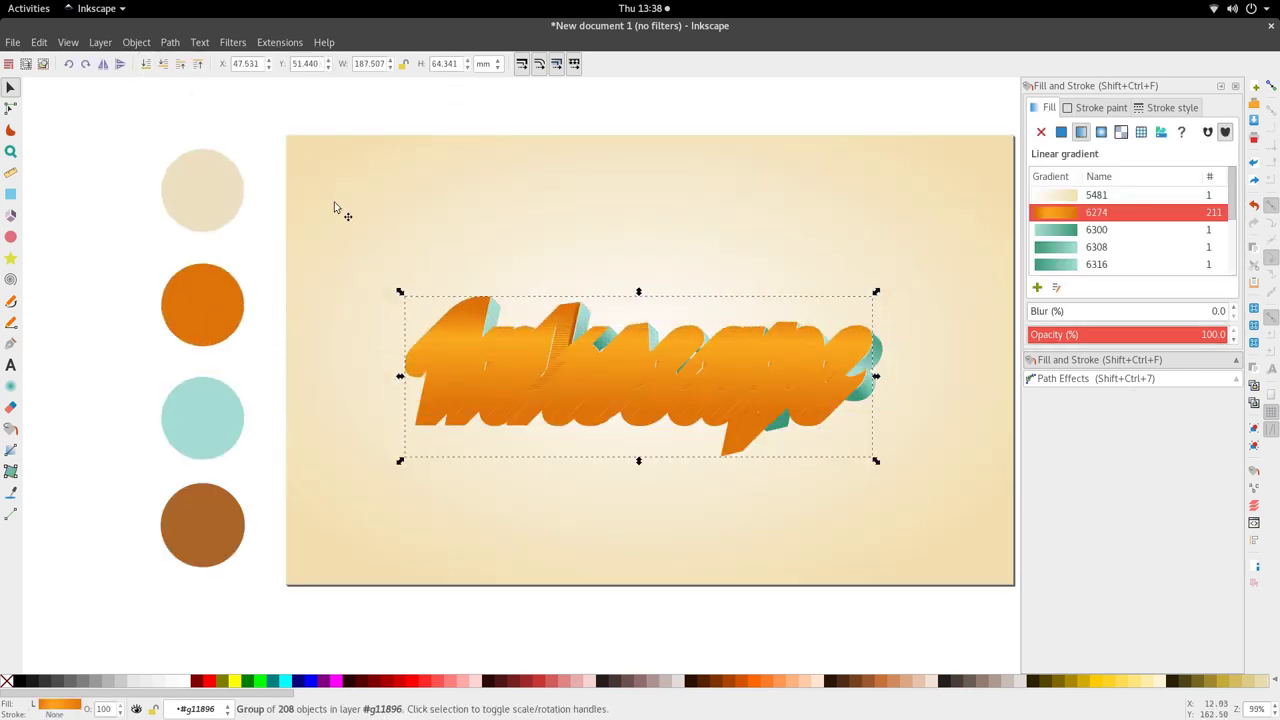
left_click(400, 266)
left_click(459, 366)
key("Delete")
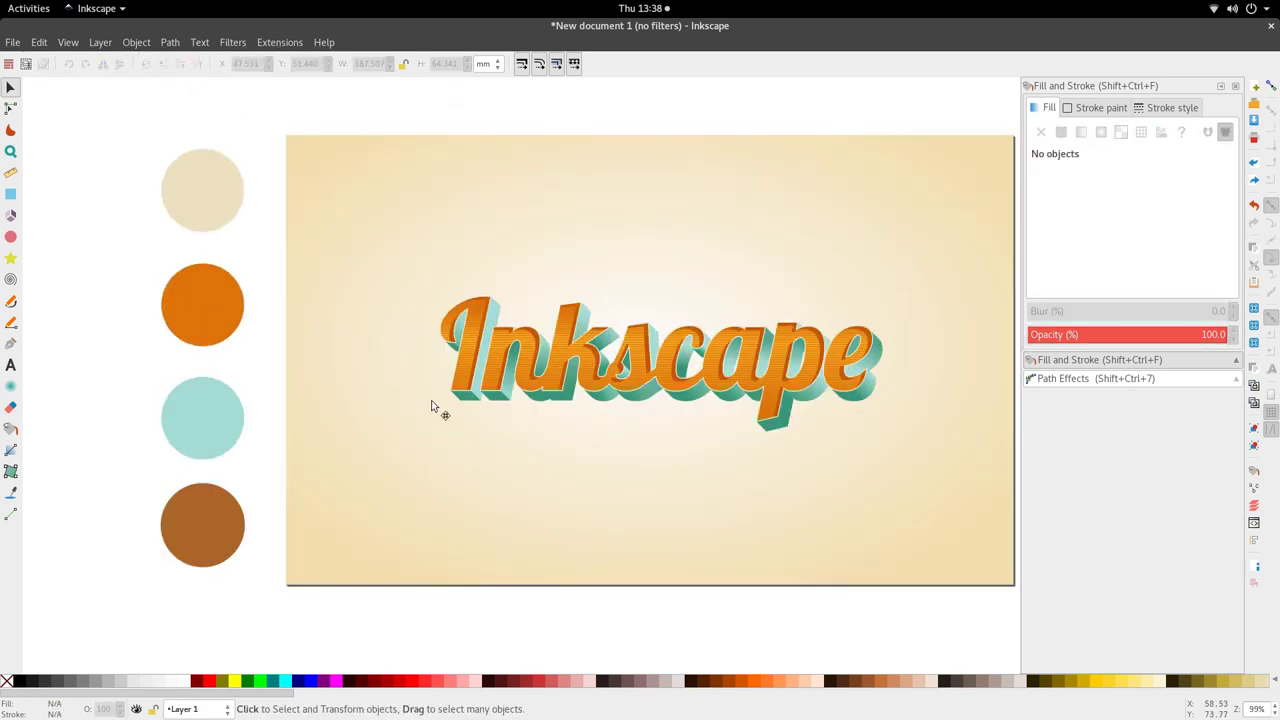
left_click(431, 403)
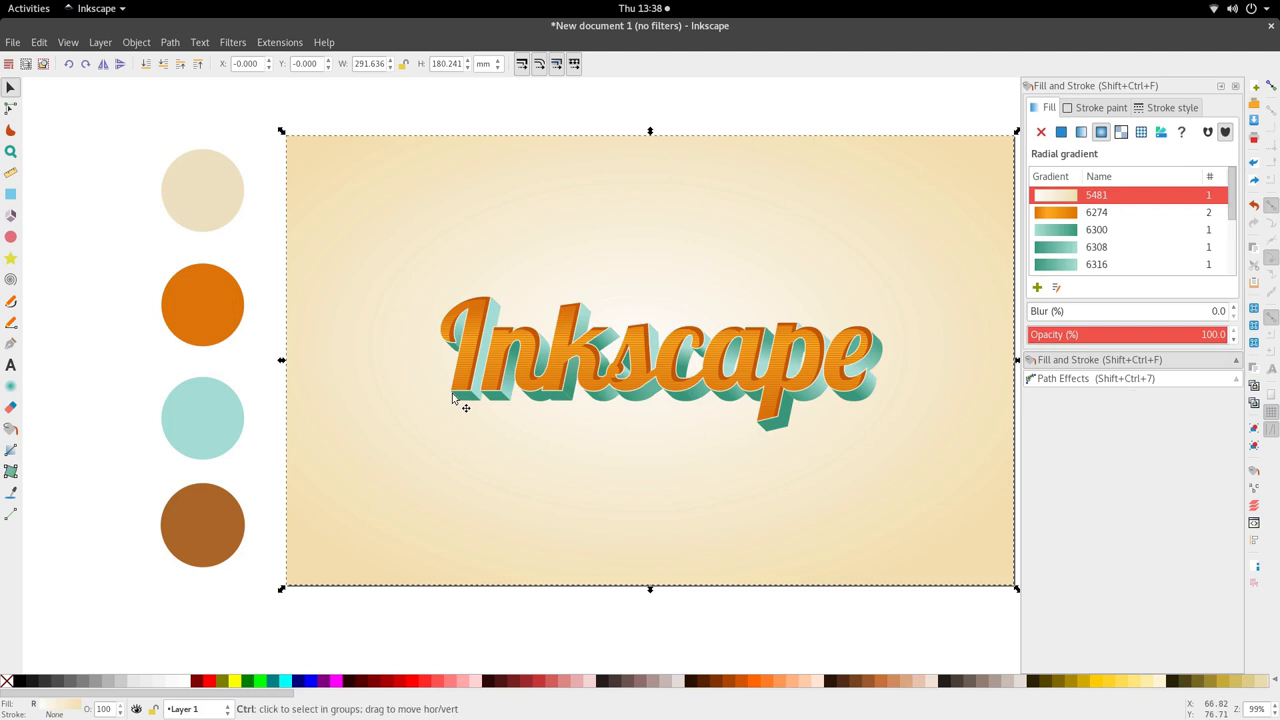
- Stack the orange extrusion behind the lettering, just above the background, and align it at X 47.632, Y 51.218 mm
left_click_drag(452, 398, 677, 393)
left_click(146, 63)
left_click(177, 63)
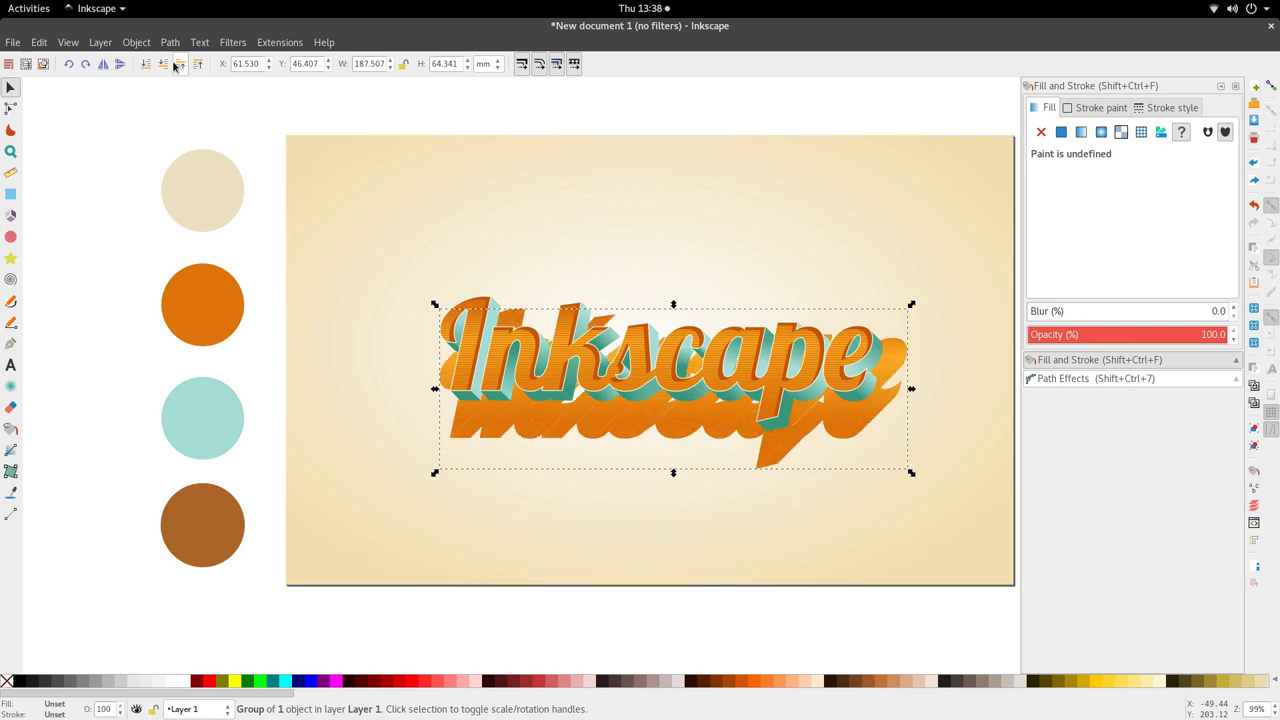
left_click_drag(514, 437, 463, 424)
key("ctrl+z")
left_click(489, 426)
scroll(491, 428, "down", 2)
scroll(555, 358, "up", 1, "ctrl")
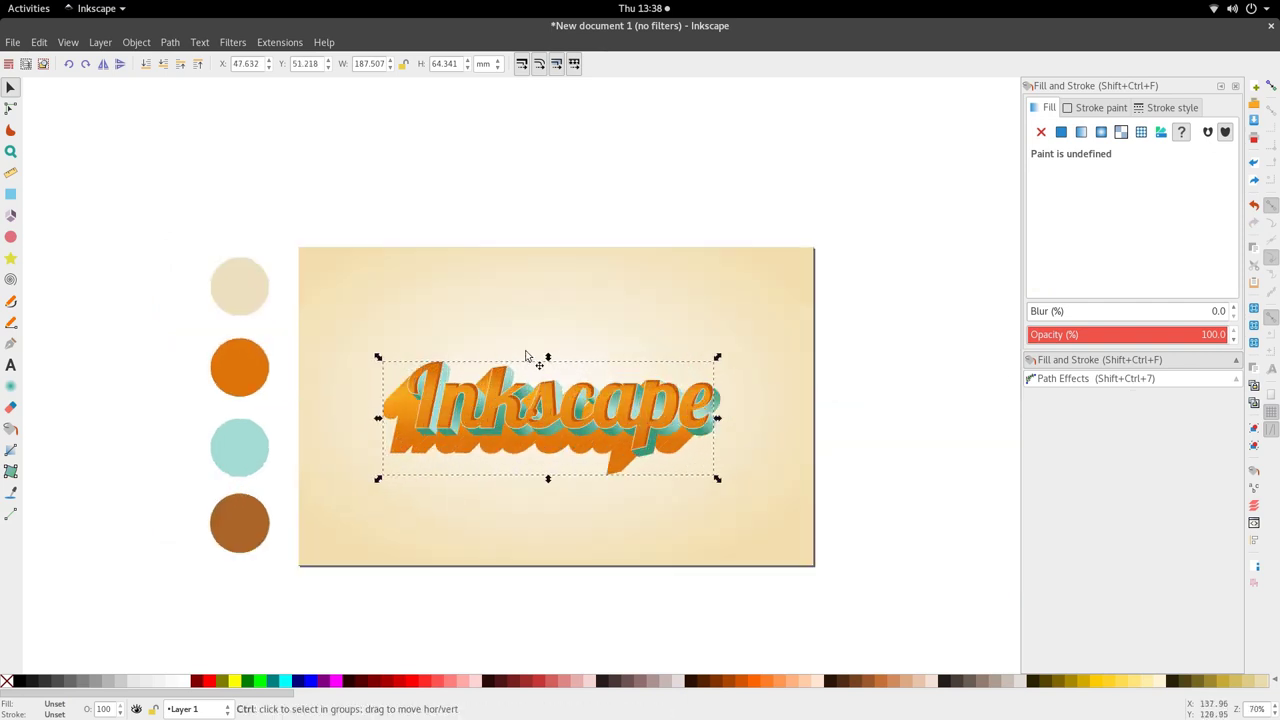
- Fill the extrusion with the cream sampled from the background and lower its lightness to 198
key("d")
left_click(620, 329)
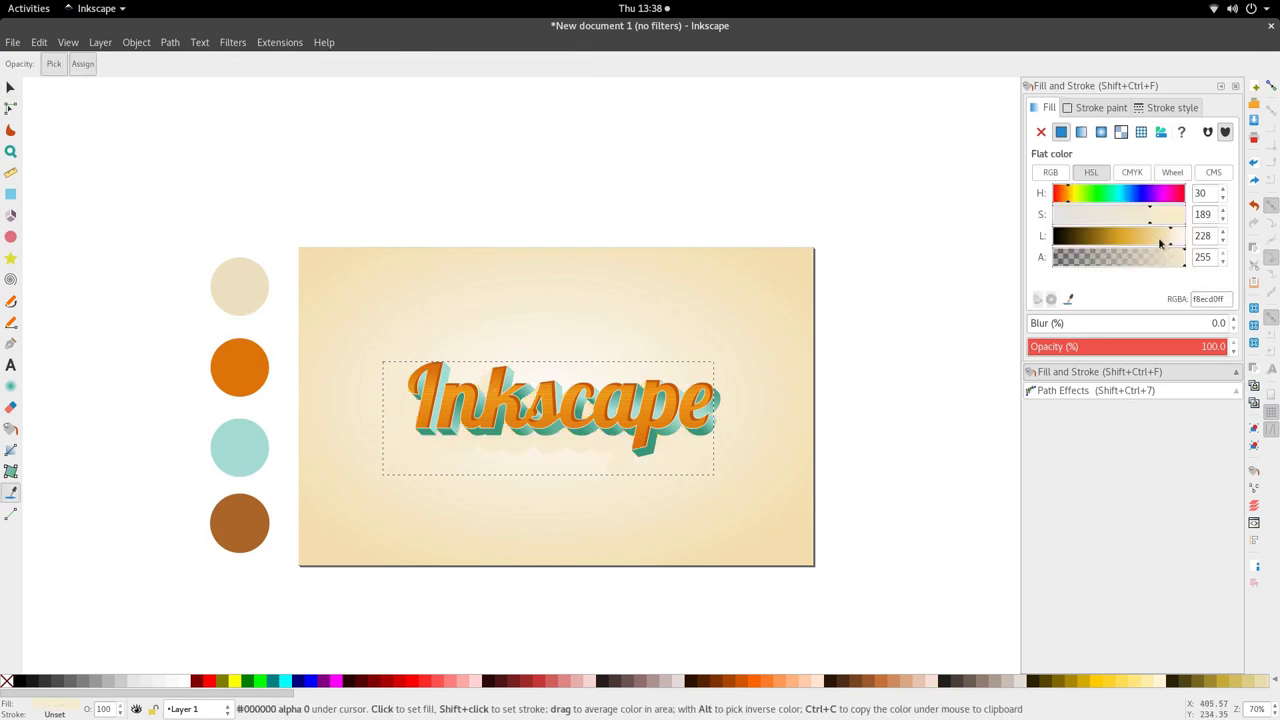
left_click_drag(1161, 243, 1158, 243)
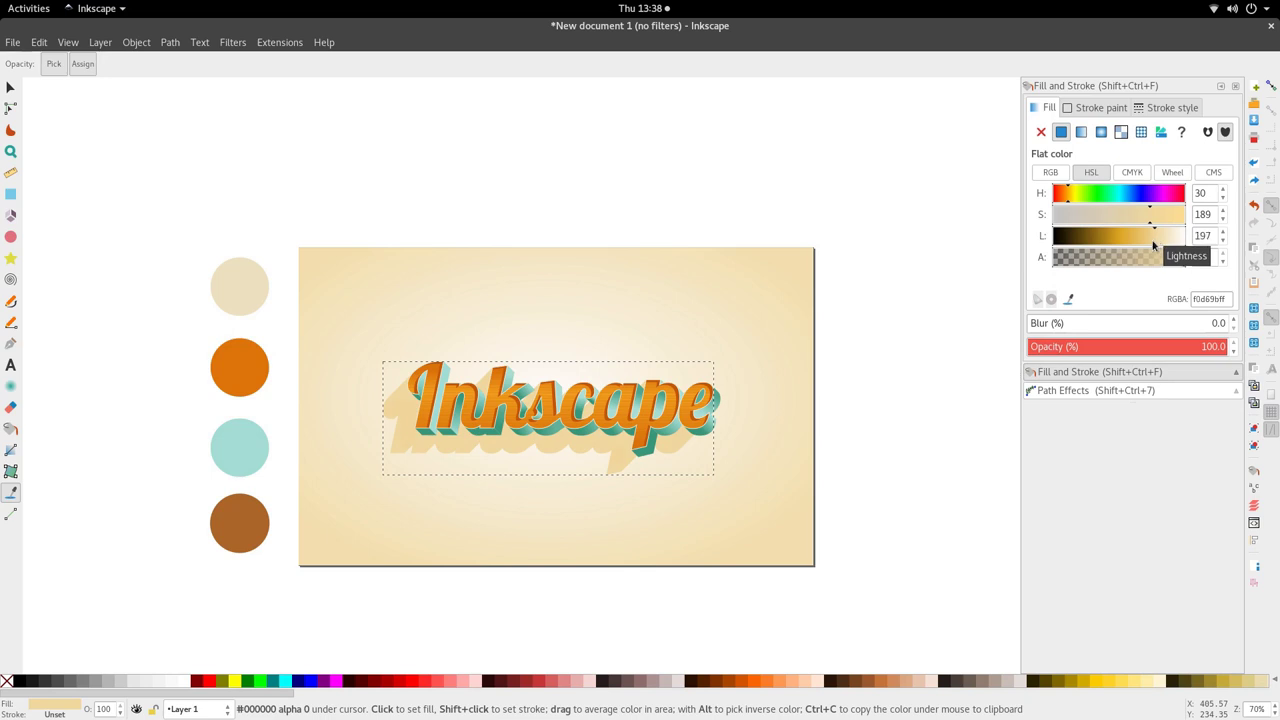
left_click(949, 443)
left_click(585, 463)
key("s")
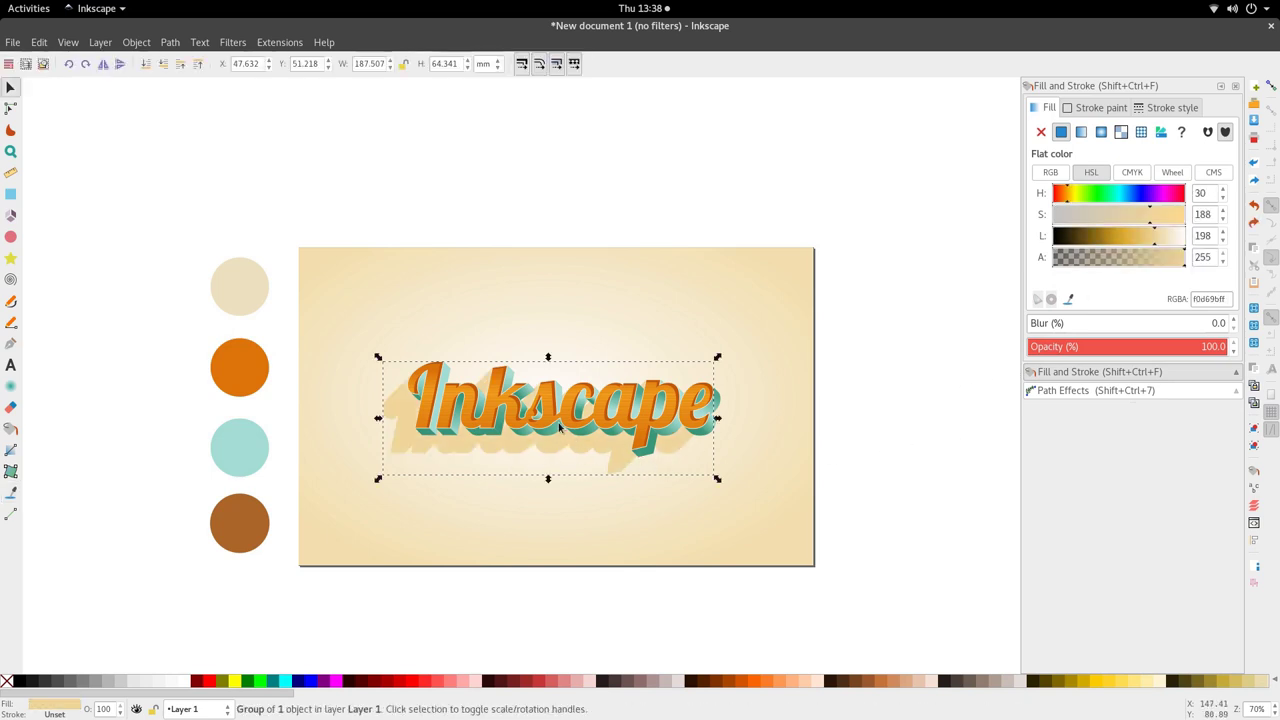
- Try a diagonal gradient on the tan extrusion below the lettering and undo it
key("g")
scroll(519, 441, "up", 2, "ctrl")
left_click_drag(518, 437, 504, 461)
key("ctrl+z")
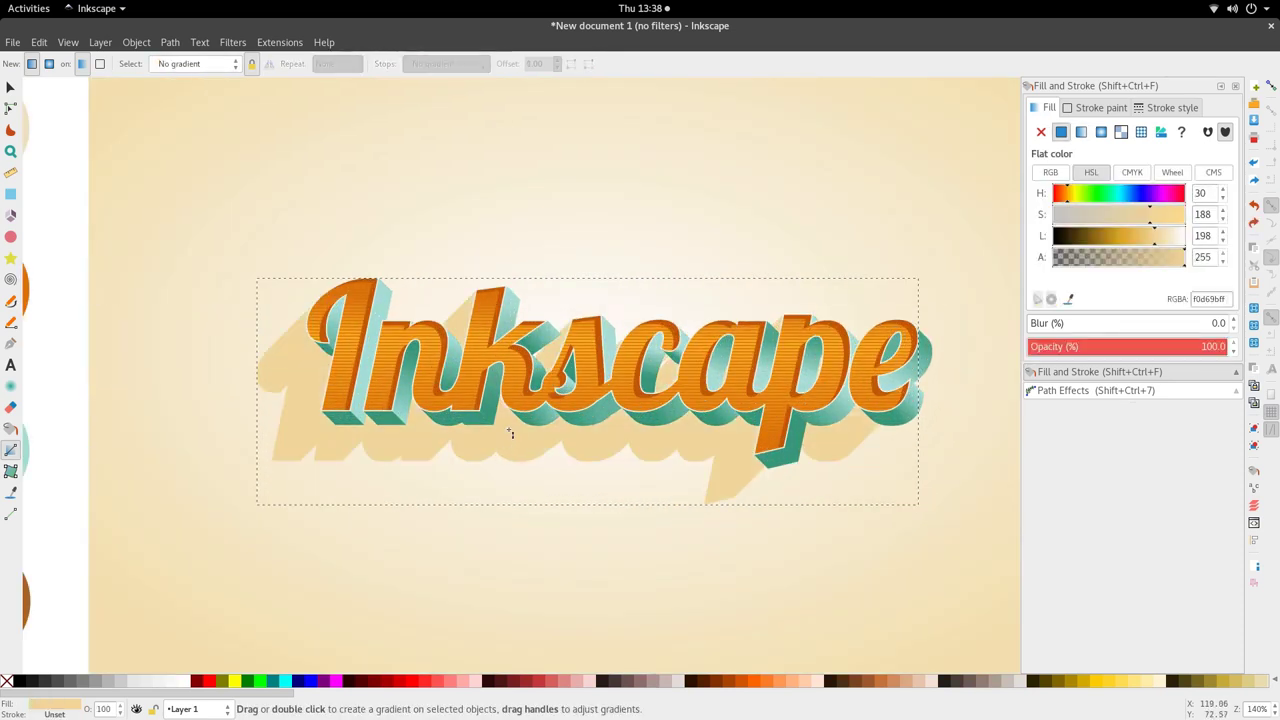
- Ungroup the tan extrusion pieces behind the lettering and unite them into a single path
key("s")
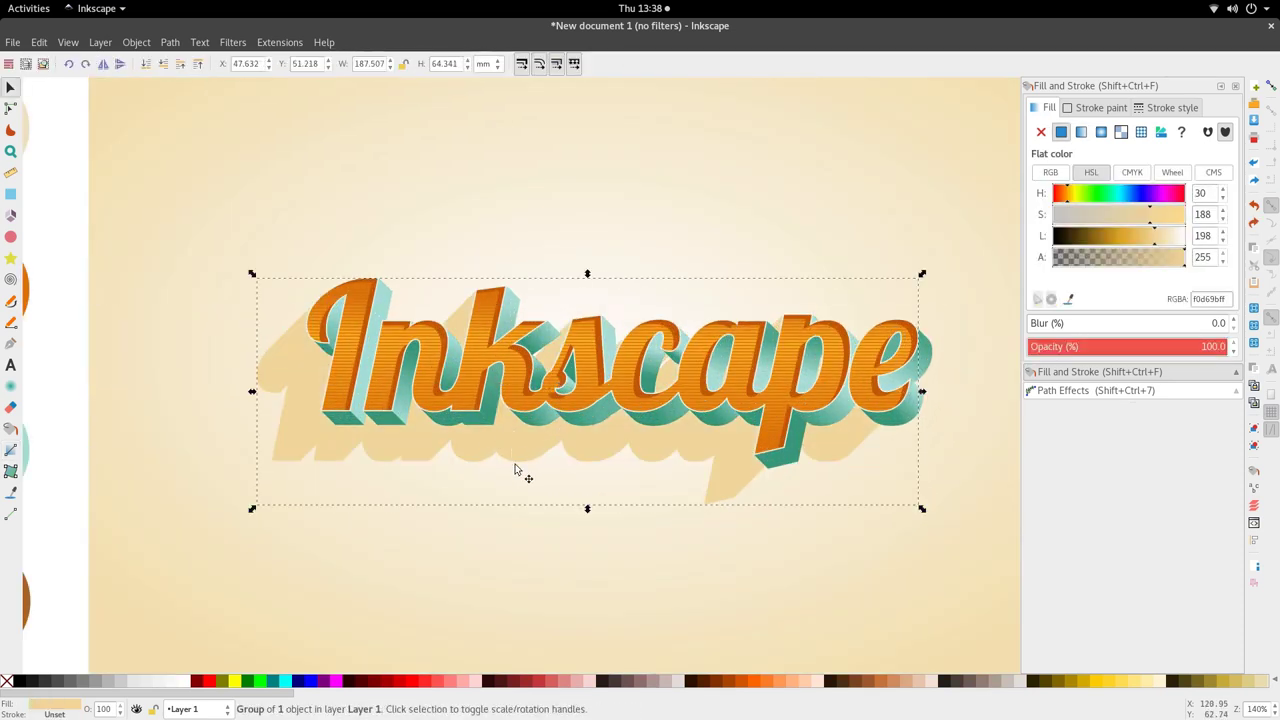
key("ctrl+shift+g")
key("ctrl+shift+g")
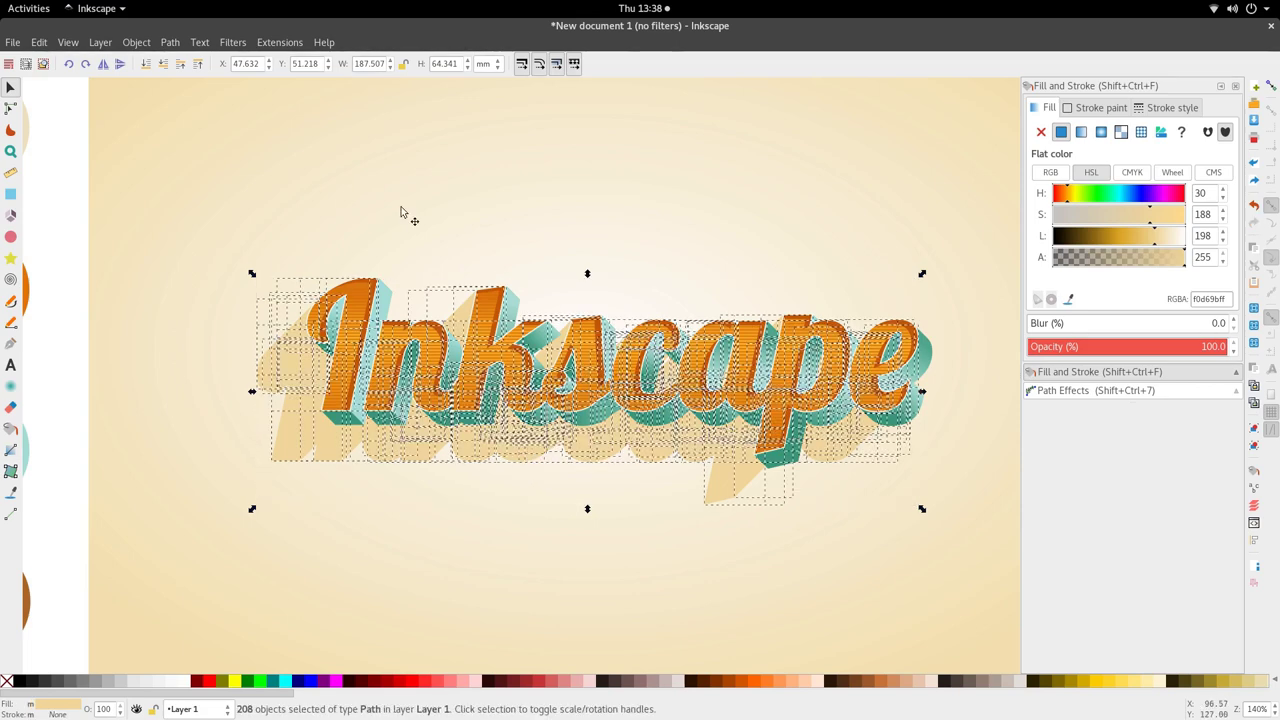
left_click(136, 42)
mouse_move(170, 42)
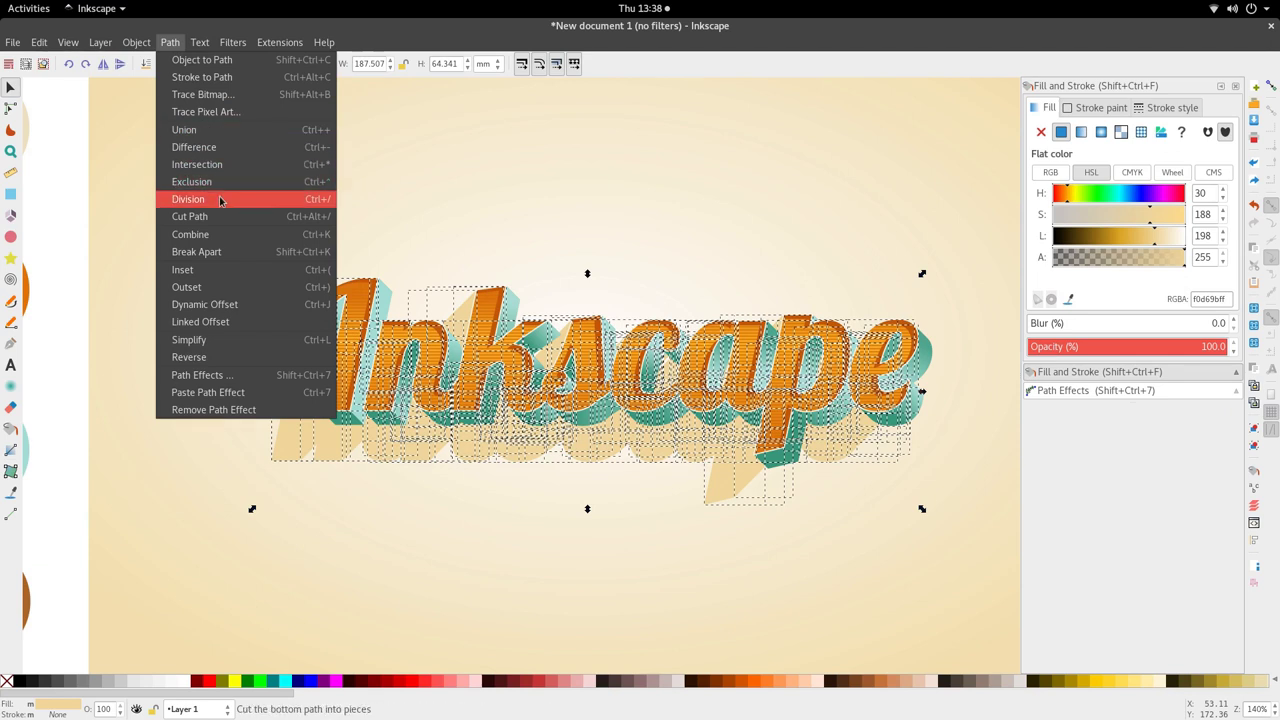
left_click(217, 137)
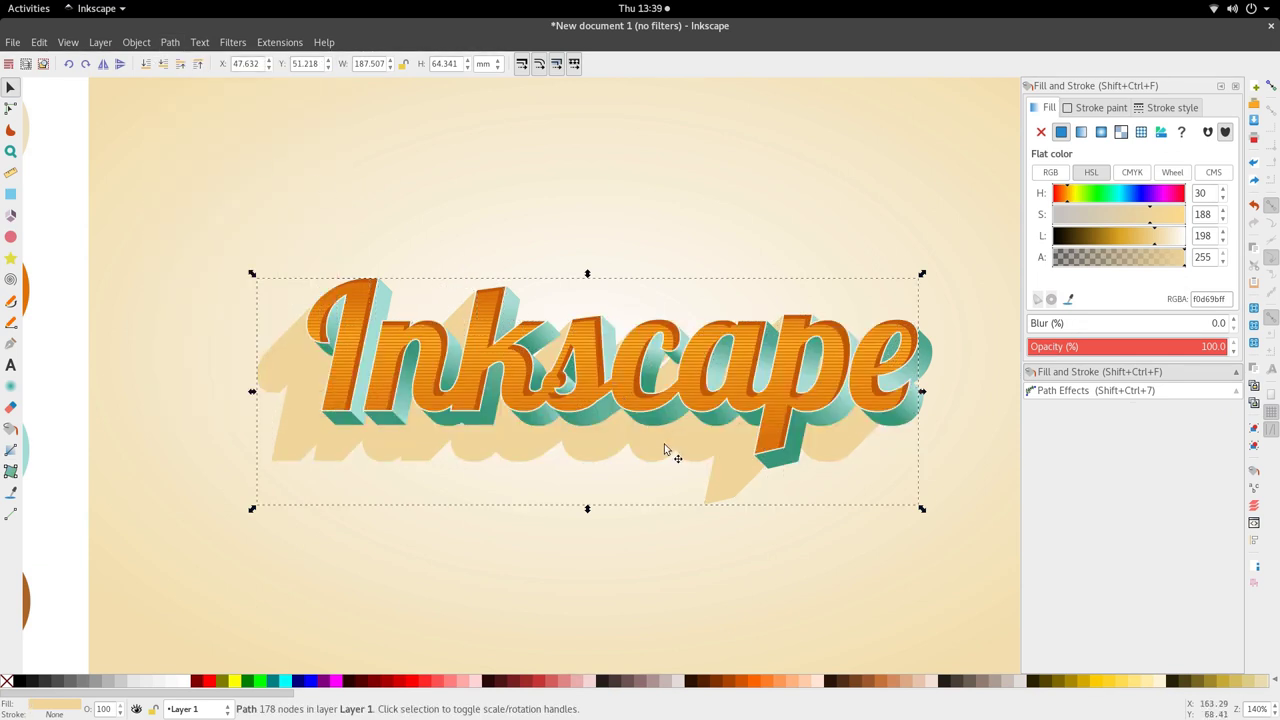
- Apply a near-vertical linear gradient to the shadow, fading from tan to transparent downward and ending at the shadow's lower edge
key("g")
left_click_drag(620, 424, 620, 398)
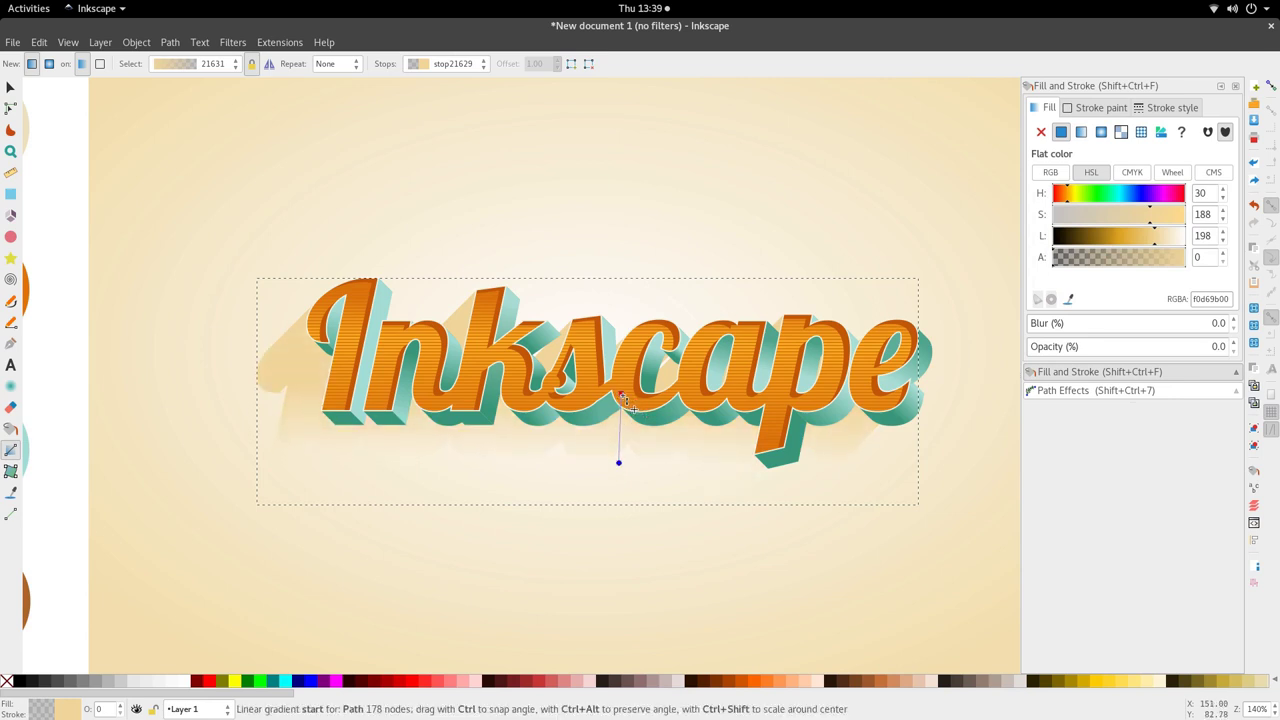
left_click_drag(619, 462, 624, 510)
key("s")
key("minus")
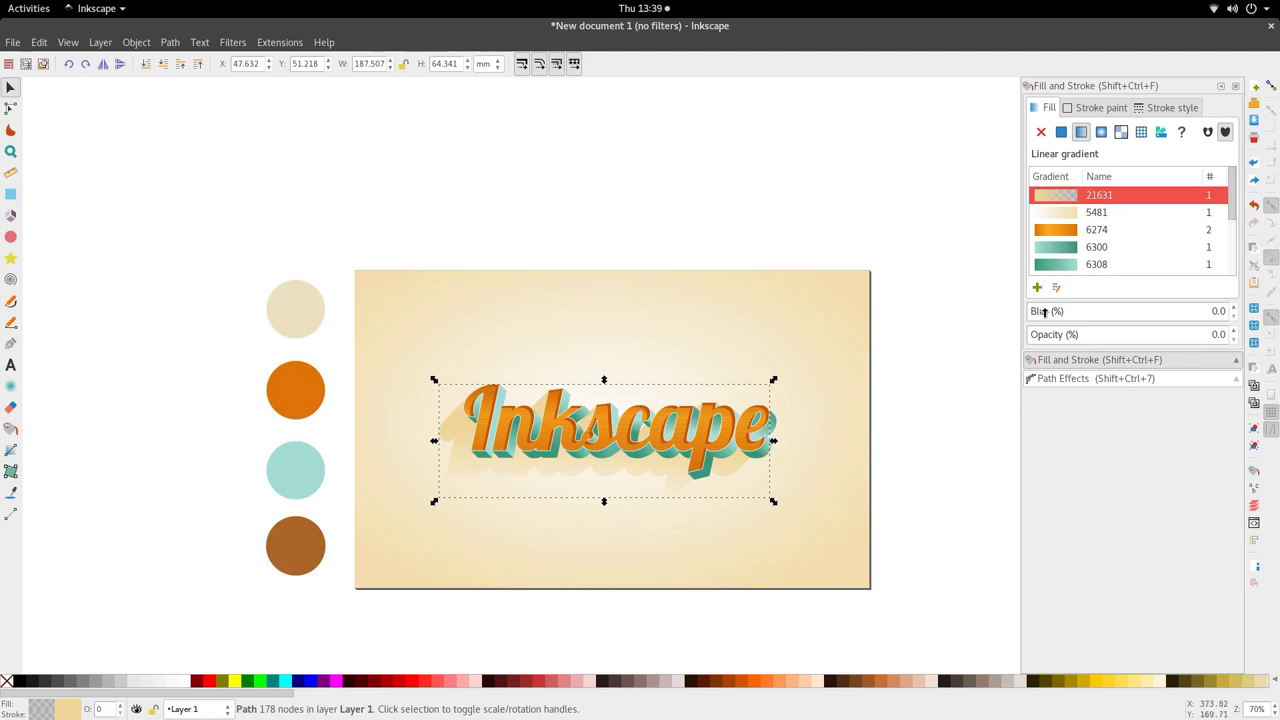
- Try blur values of 0.4, 0.8, 2.0 and 4.0 on the tan shadow
left_click(1220, 311)
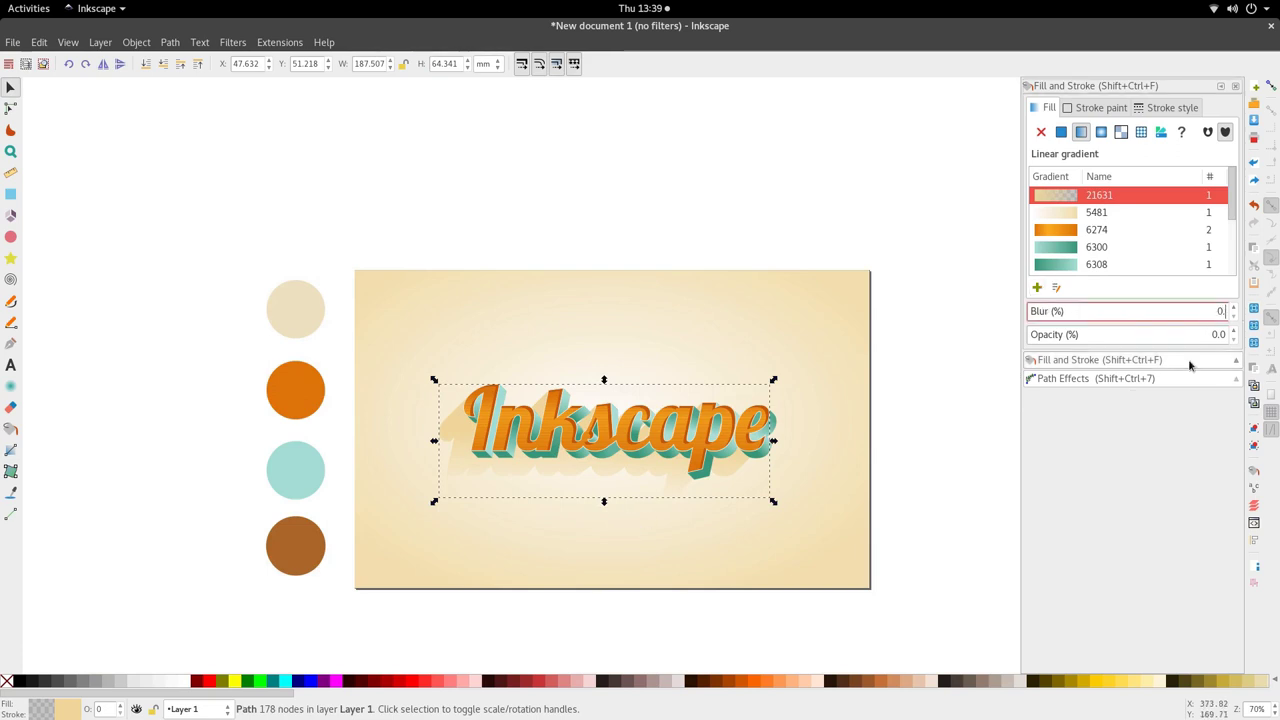
type("0.4")
key("Tab")
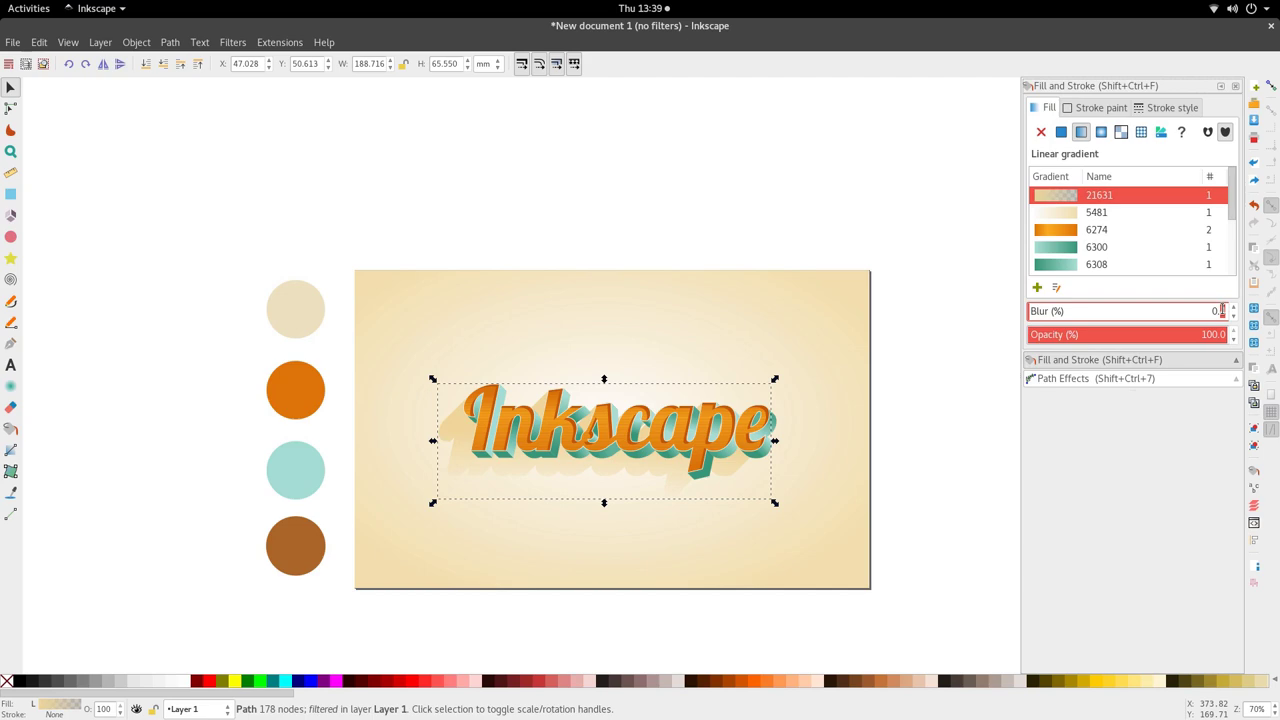
type("8")
scroll(666, 484, "up", 6)
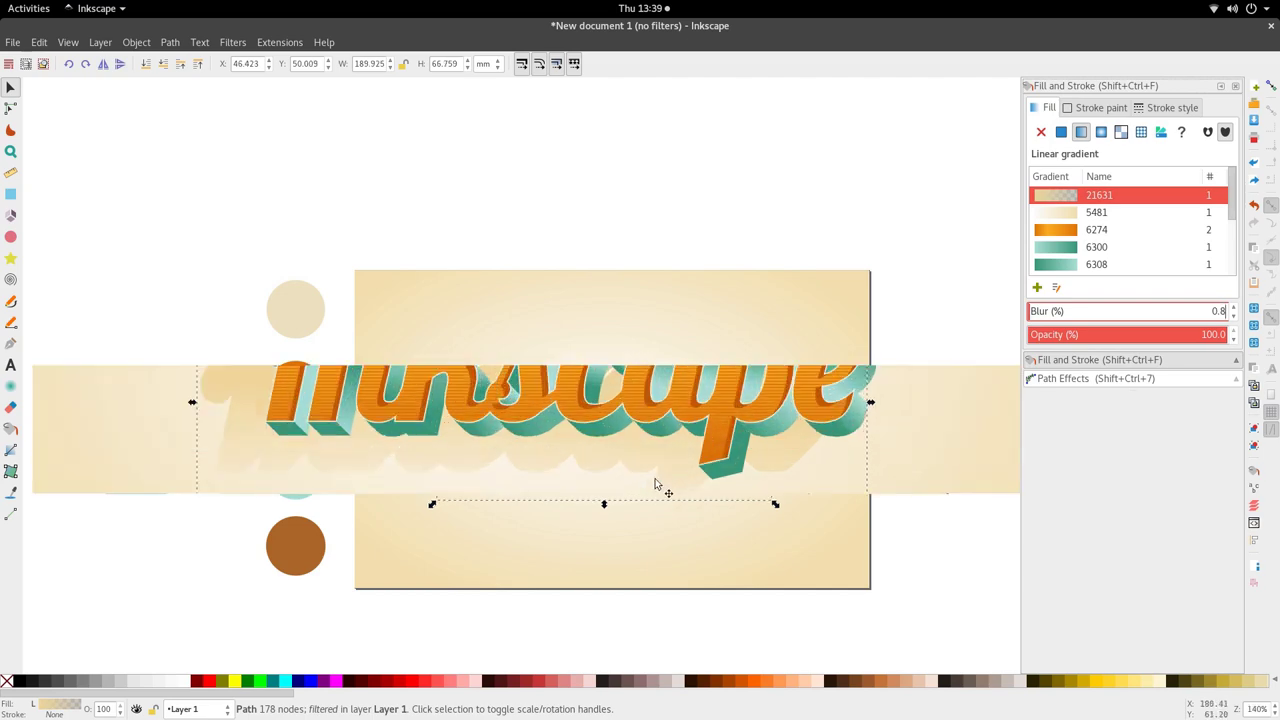
scroll(653, 447, "down", 5)
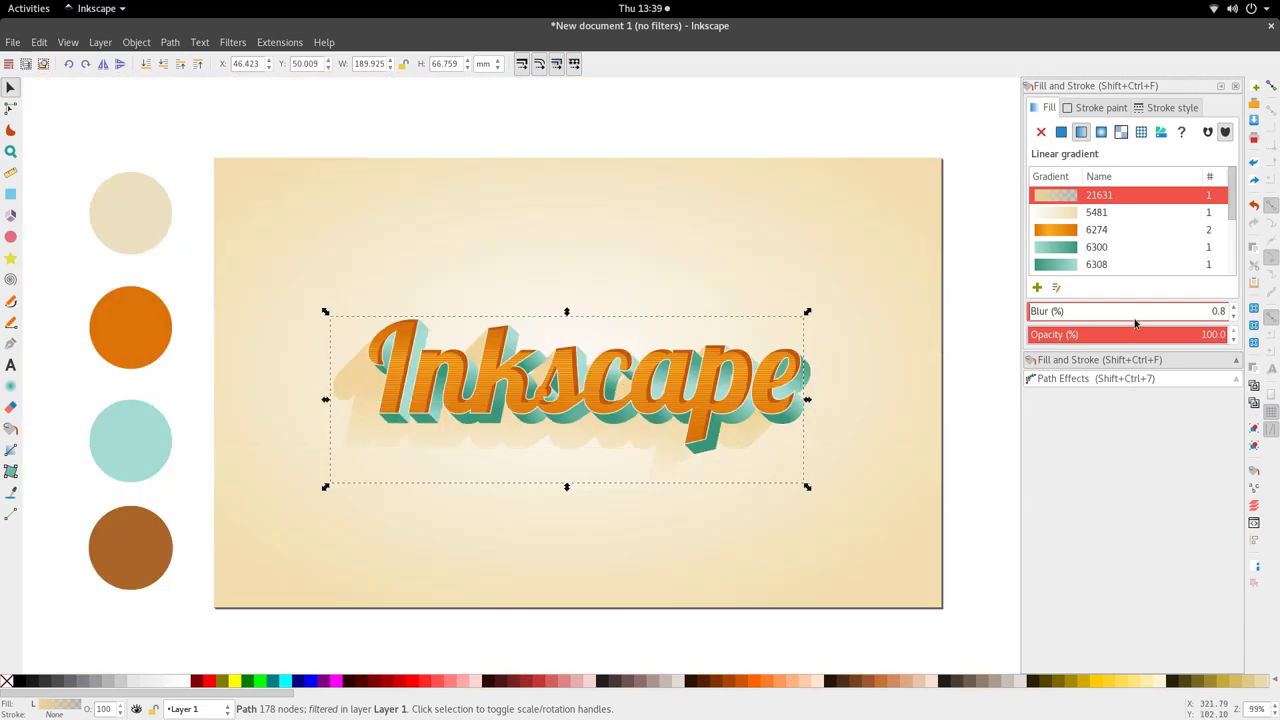
left_click_drag(1031, 307, 1030, 311)
scroll(618, 430, "up", 2)
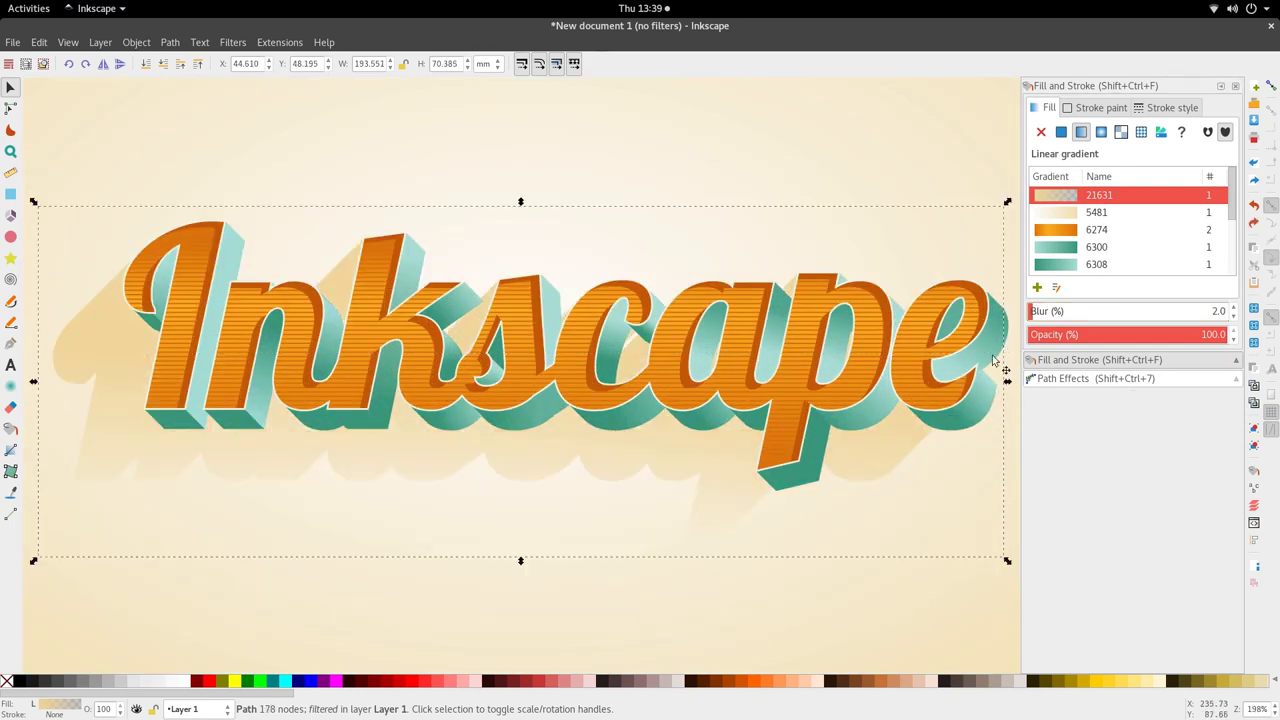
left_click_drag(1031, 310, 1033, 311)
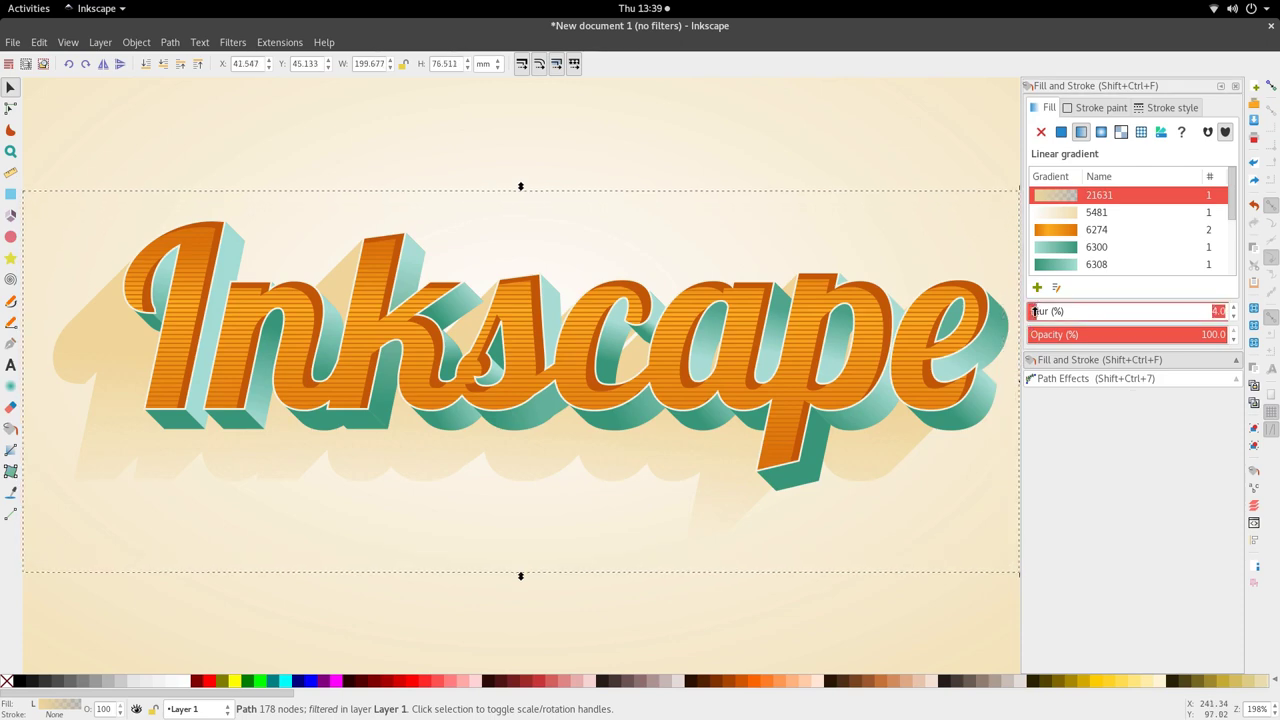
scroll(837, 333, "down", 3)
- Switch the display mode to Normal and set the tan shadow's blur to 1.0
left_click(169, 43)
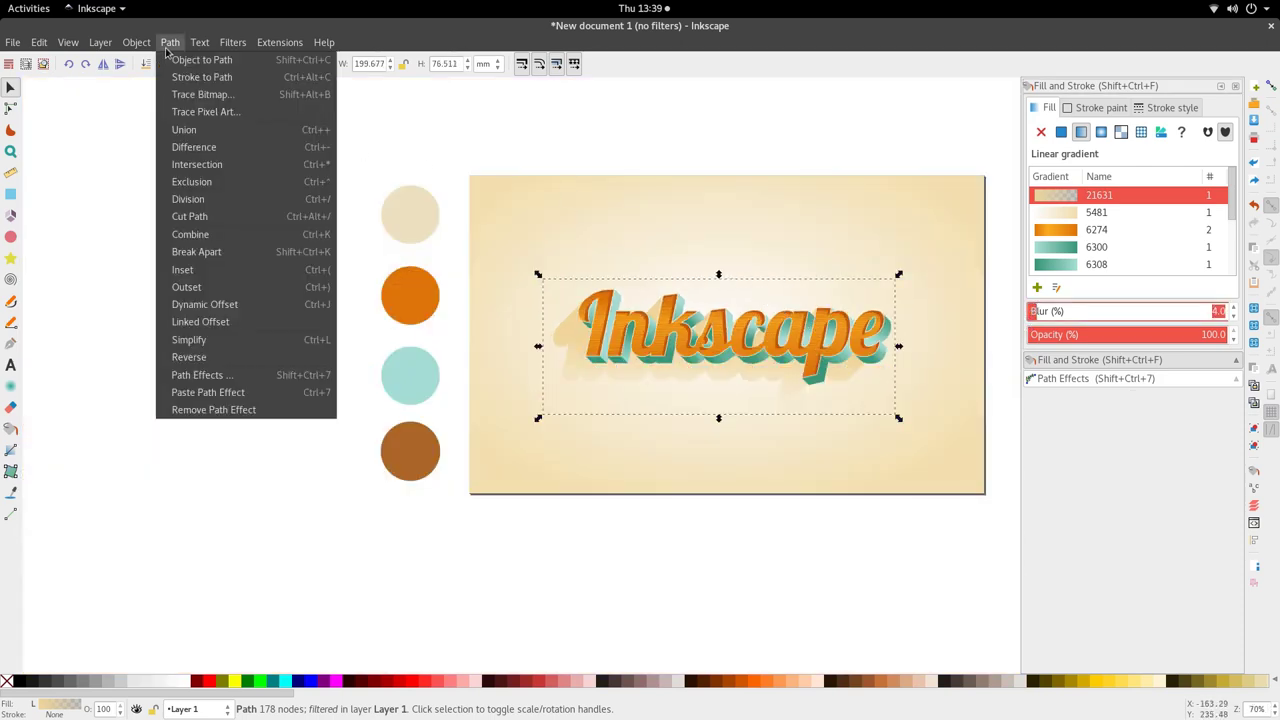
mouse_move(242, 79)
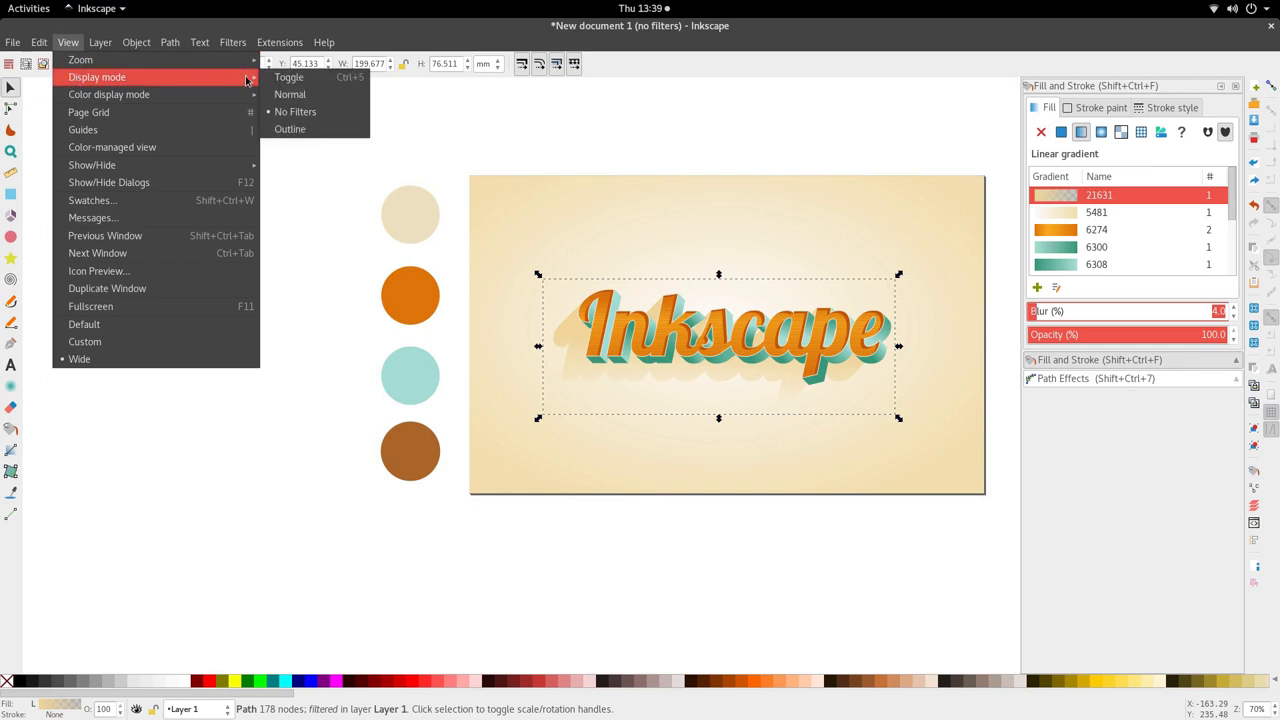
left_click(311, 97)
left_click_drag(1036, 313, 1029, 313)
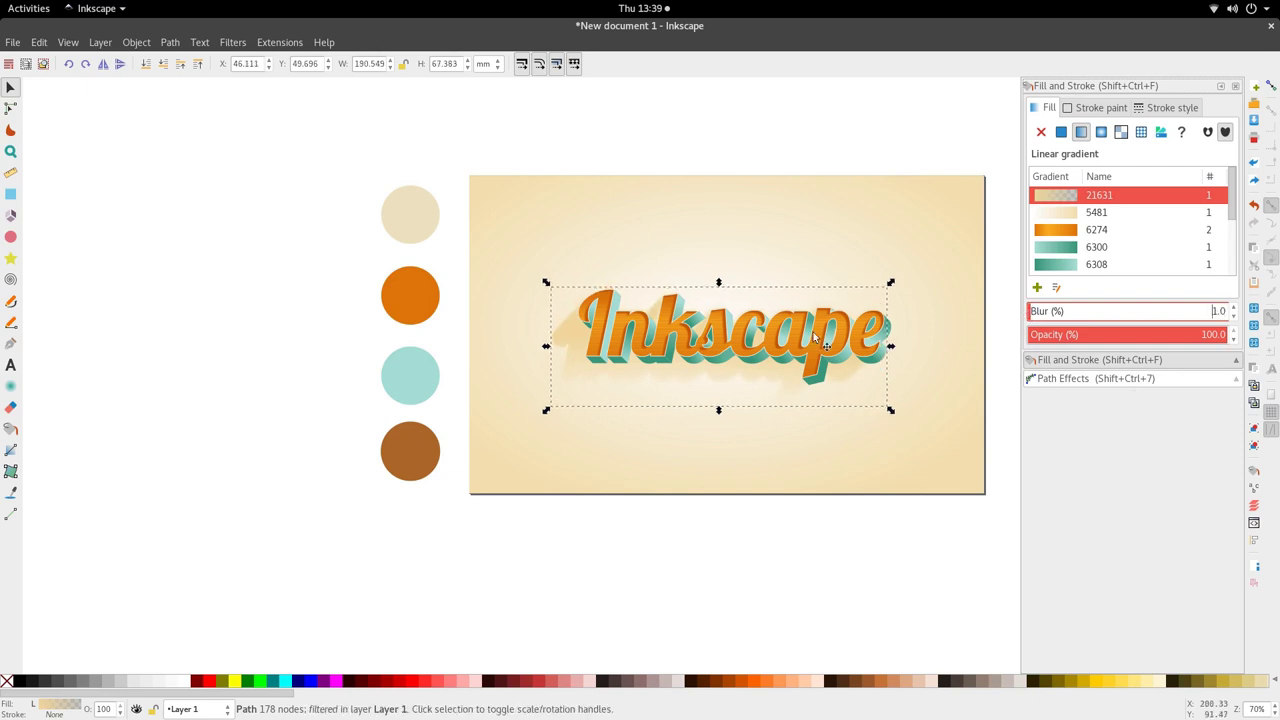
scroll(800, 339, "up", 1)
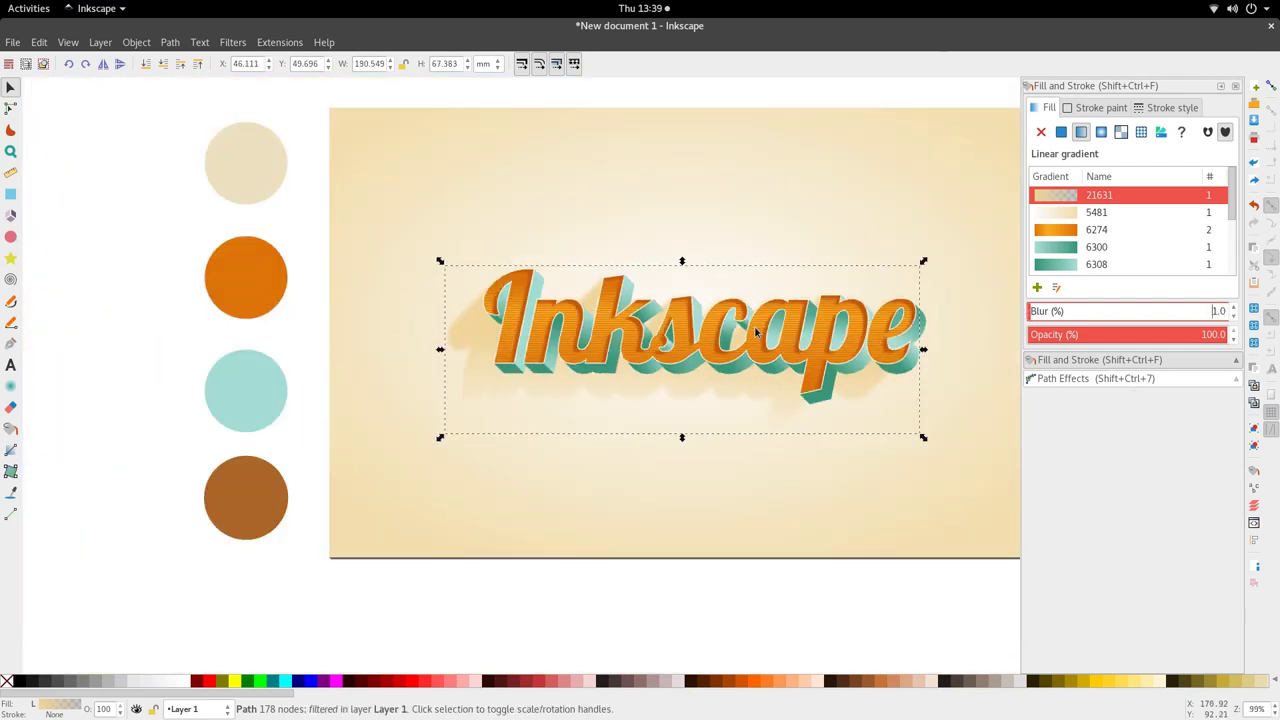
- Try lowering the lightness of the shadow gradient's opaque stop to 160
double_click(719, 397)
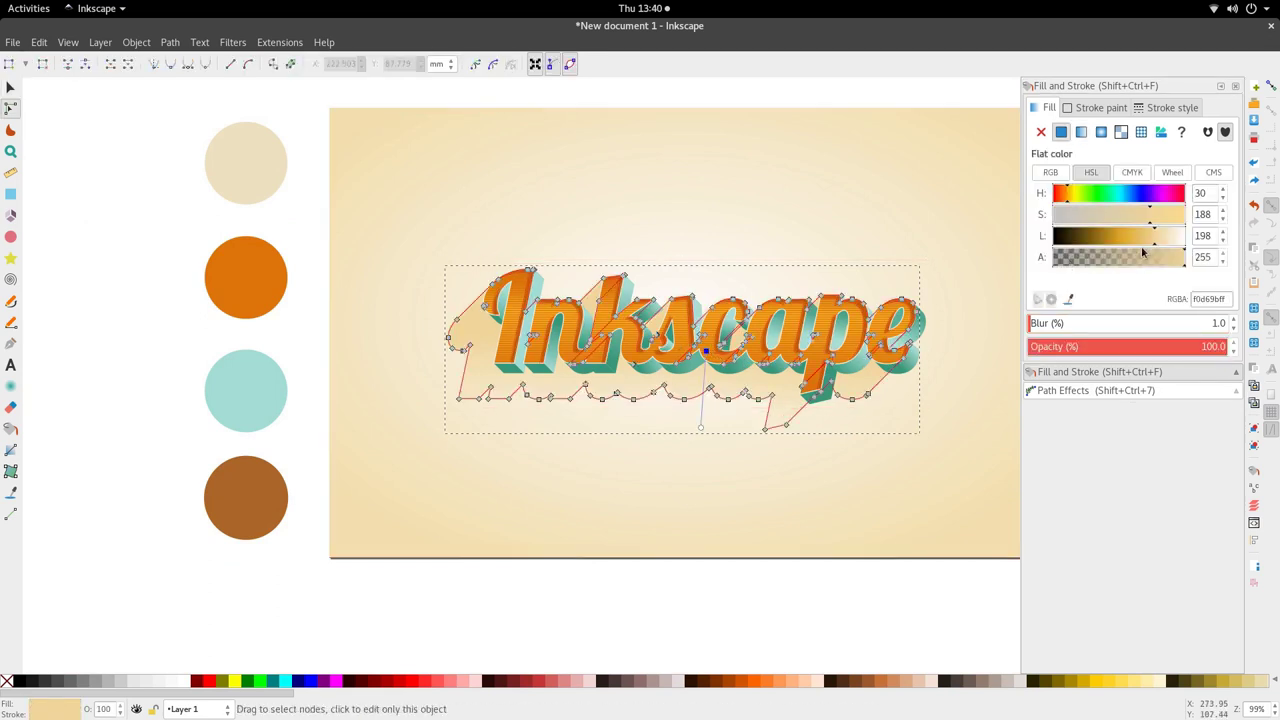
left_click_drag(1141, 243, 1138, 243)
key("s")
left_click(626, 422)
scroll(615, 402, "down", 2)
scroll(617, 398, "up", 2)
- Set the shadow gradient's opaque stop to saturation 129 and lightness 174
double_click(620, 399)
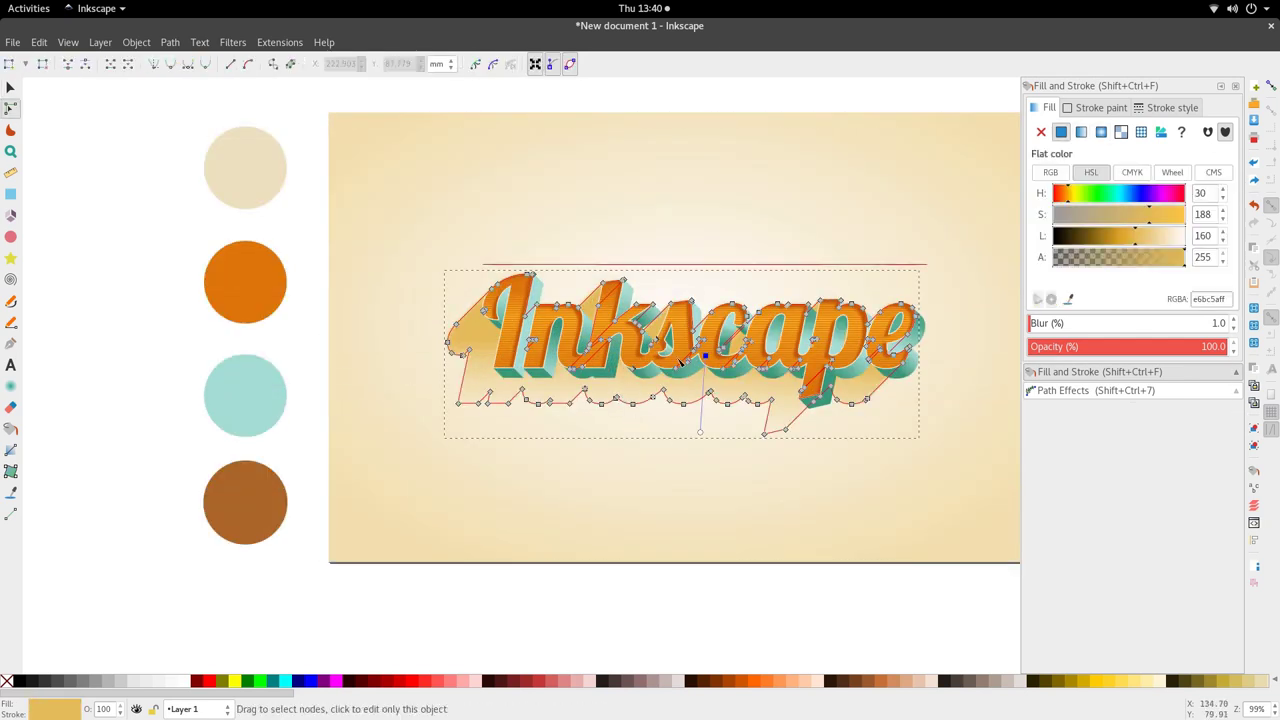
left_click(1119, 217)
key("s")
left_click(932, 410)
scroll(609, 405, "down", 1)
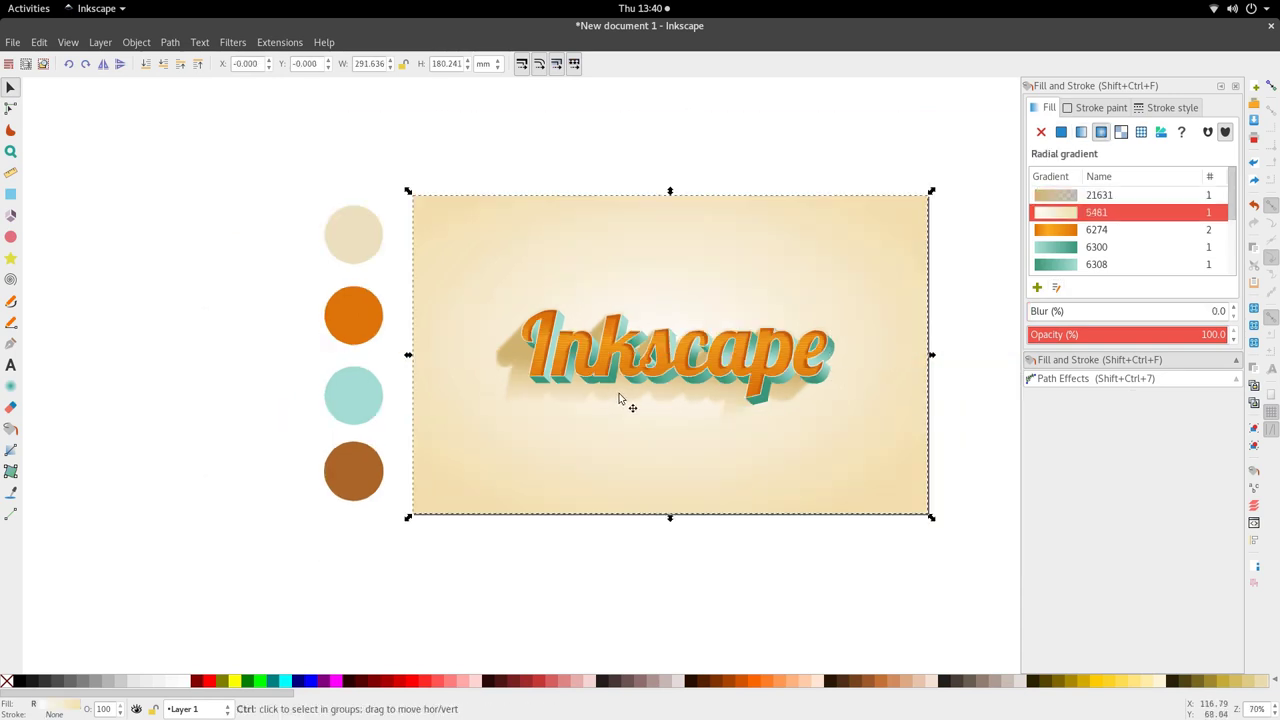
double_click(614, 401)
left_click(1142, 235)
key("s")
left_click(819, 541)
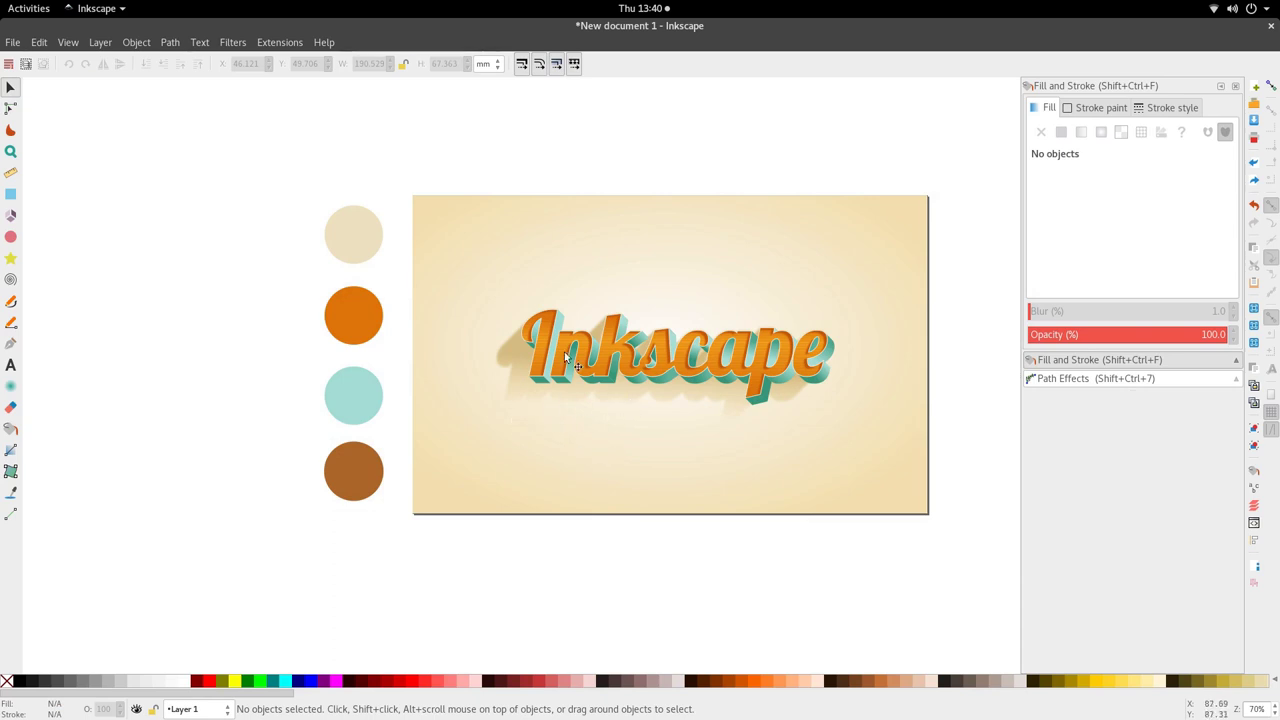
- Duplicate the orange gradient lettering beneath the line texture and bring the copy to the front
left_click(541, 396)
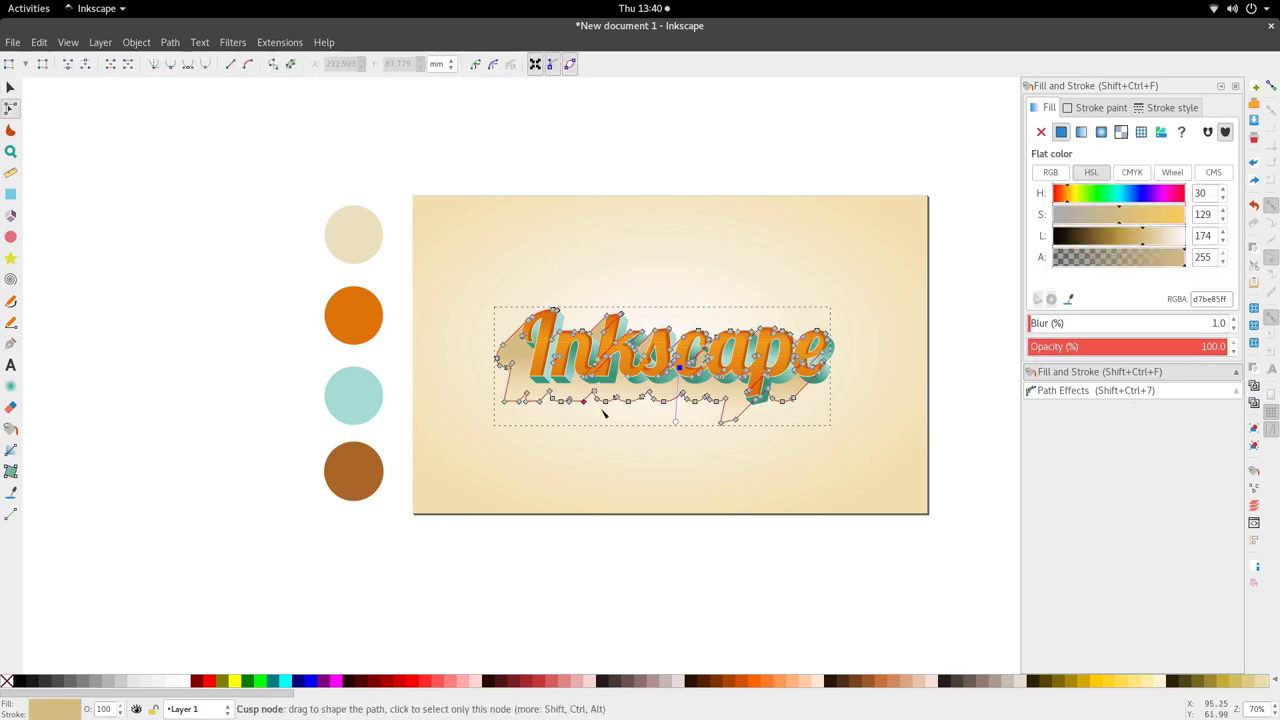
scroll(684, 400, "up", 3, "ctrl")
scroll(467, 368, "down", 2, "ctrl")
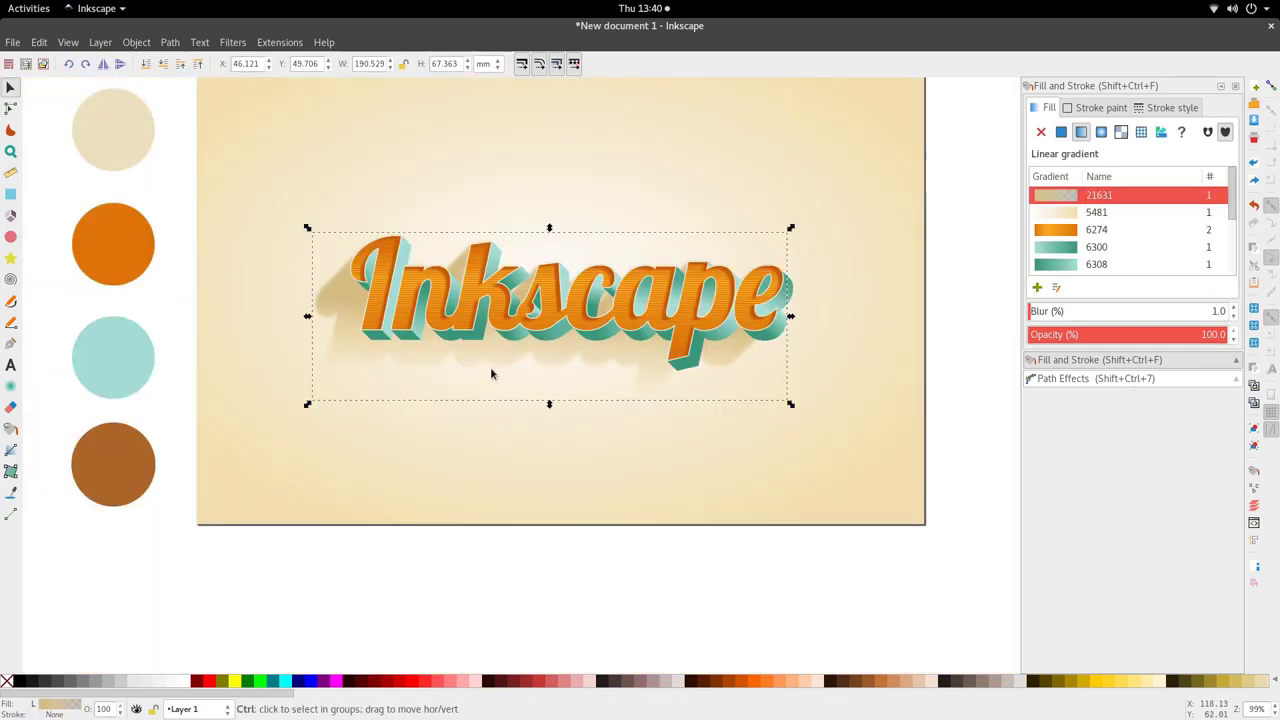
scroll(378, 314, "up", 2, "ctrl")
left_click(378, 305, "alt")
left_click(383, 297, "alt")
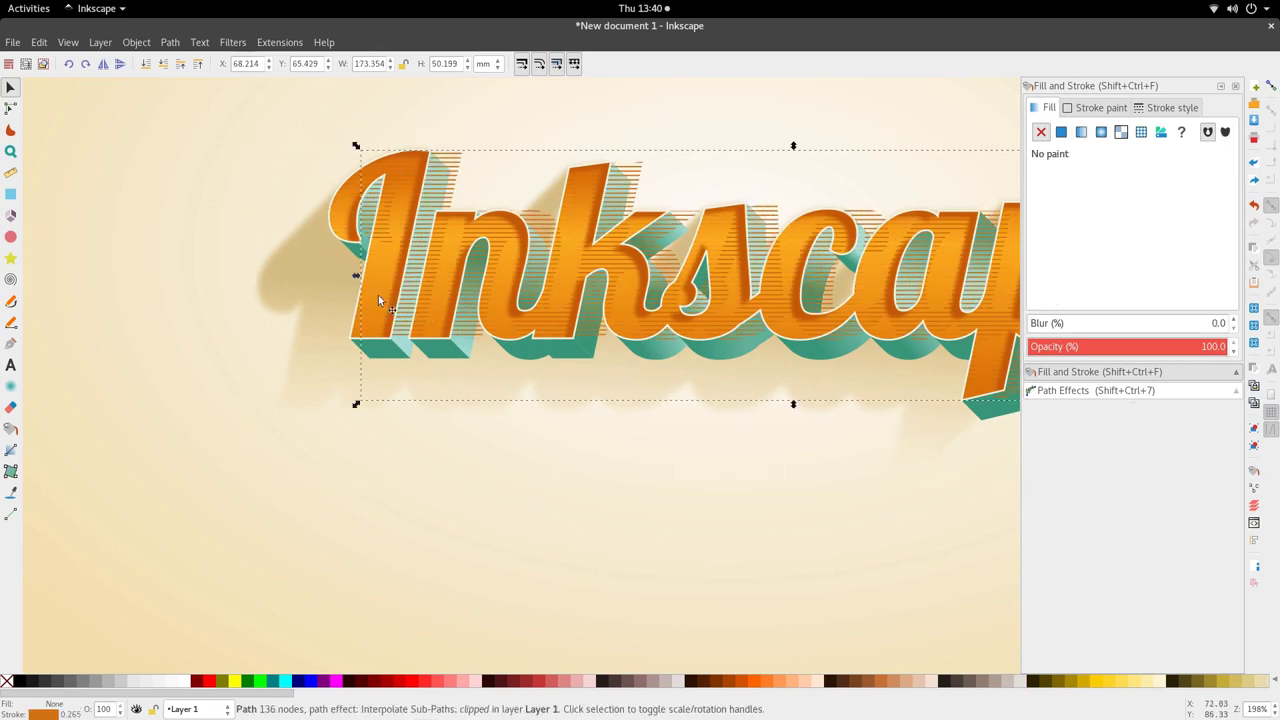
left_click(372, 293, "alt")
scroll(541, 330, "down", 2, "ctrl")
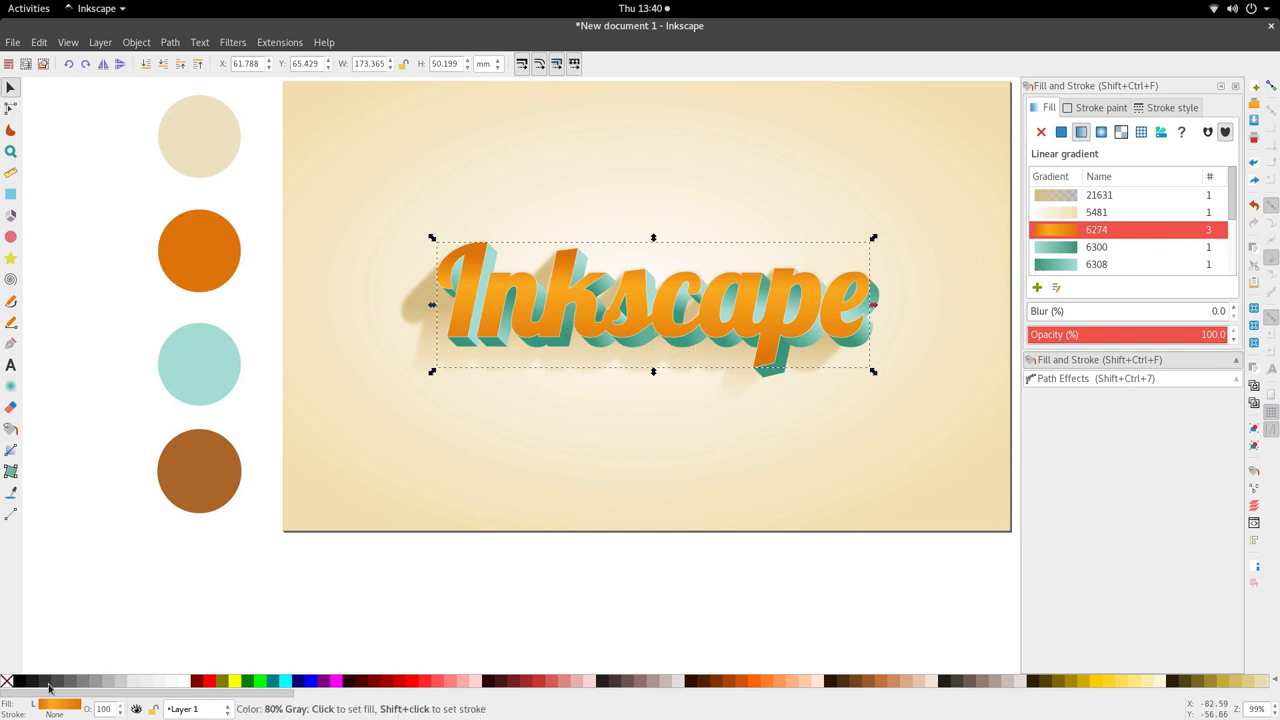
- Fill the lettering copy with the brown sampled from the palette circle and lower its lightness to 44
key("d")
left_click(171, 486)
left_click_drag(1105, 245, 1075, 245)
- Offset the dark brown copy down and right to X 65.530, Y 61.420 mm and set its blur to 1.7
key("s")
left_click_drag(625, 331, 634, 342)
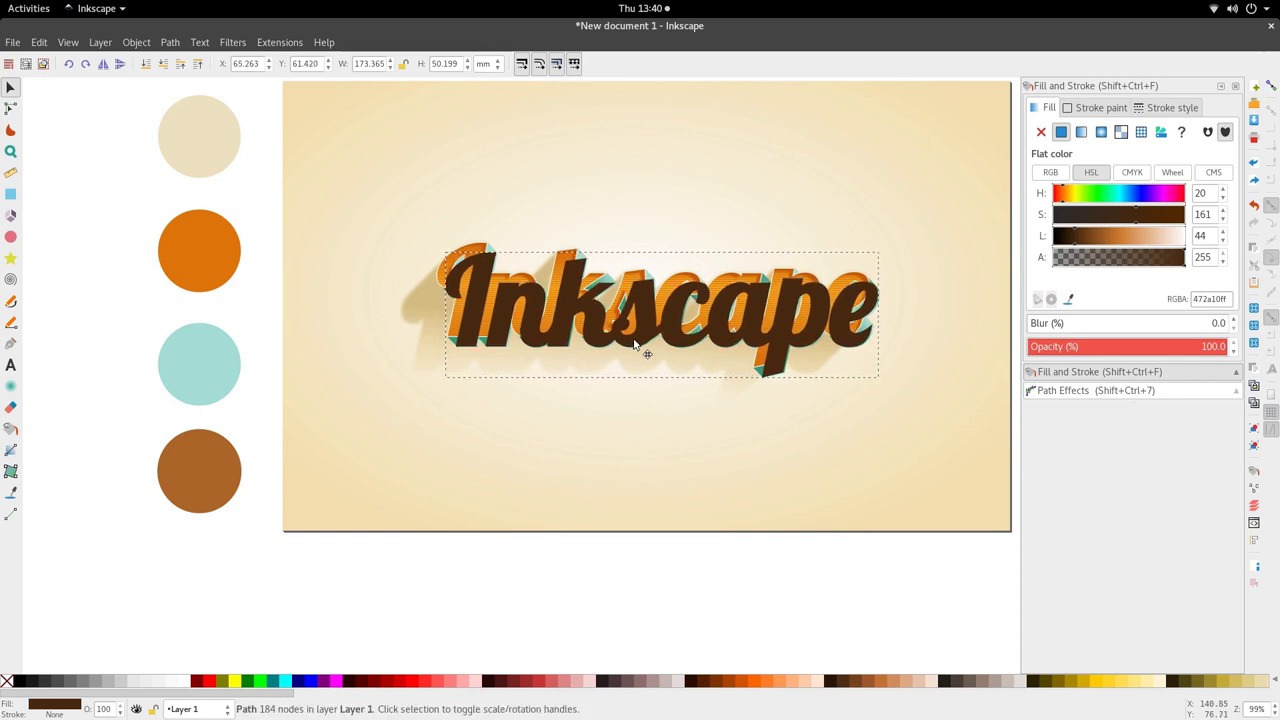
left_click(168, 45)
left_click(172, 43)
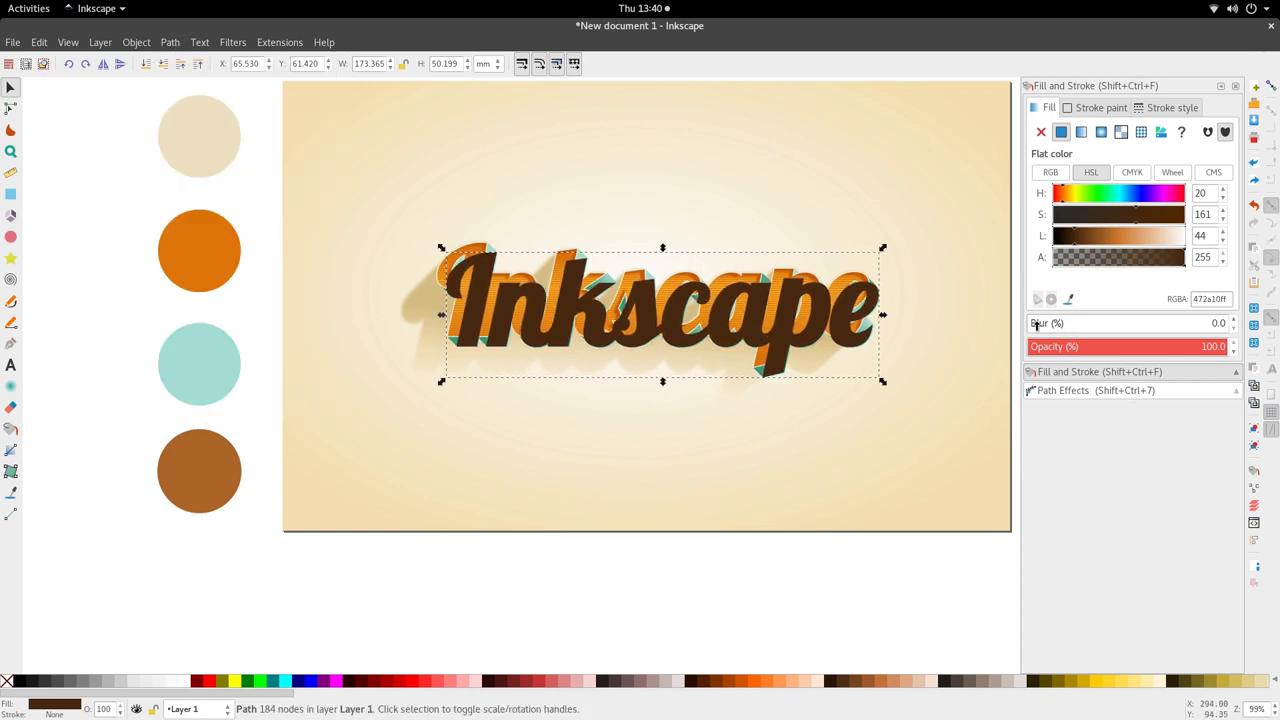
left_click(1222, 323)
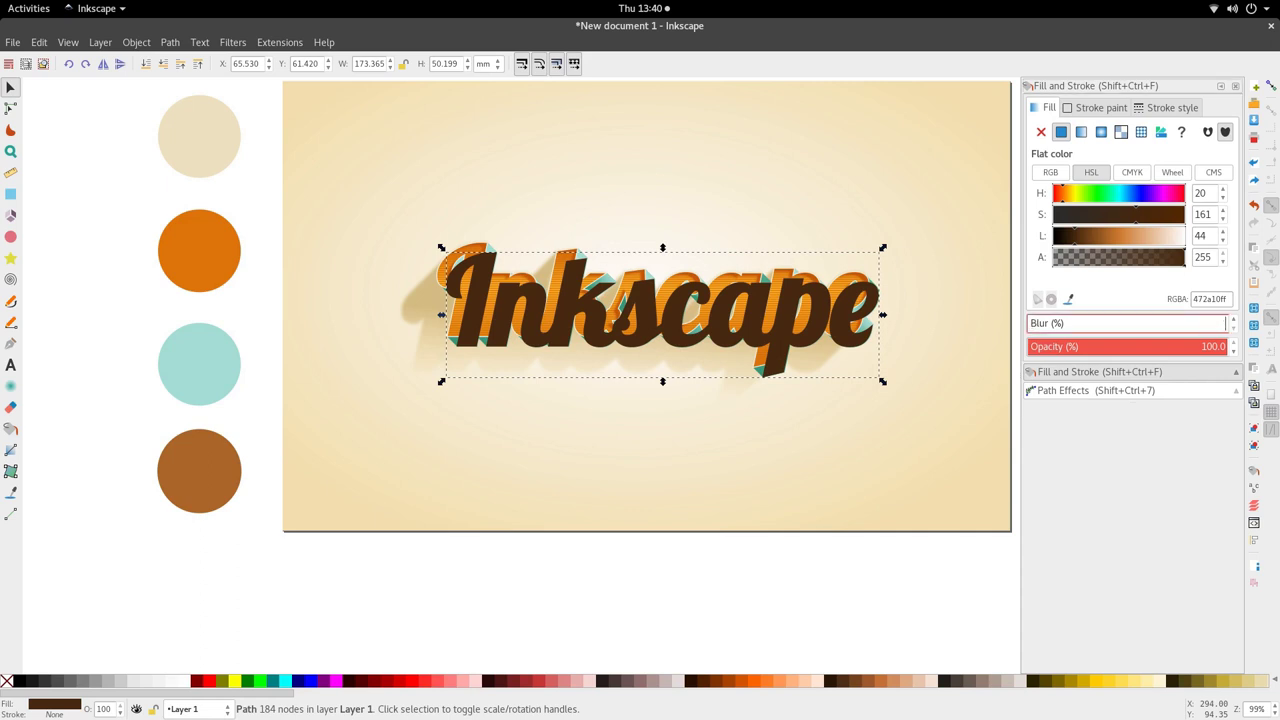
key("Return")
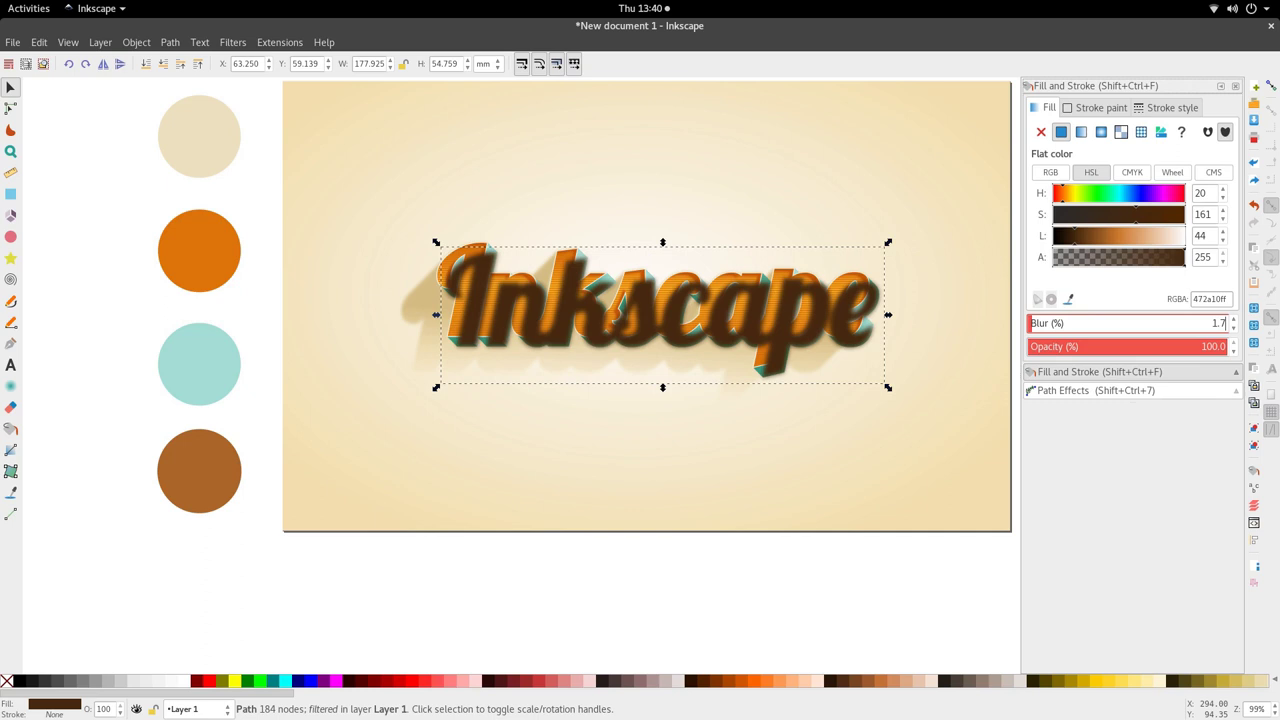
- Stack the blurred dark brown copy behind the teal extrusion and above the background
left_click(146, 66)
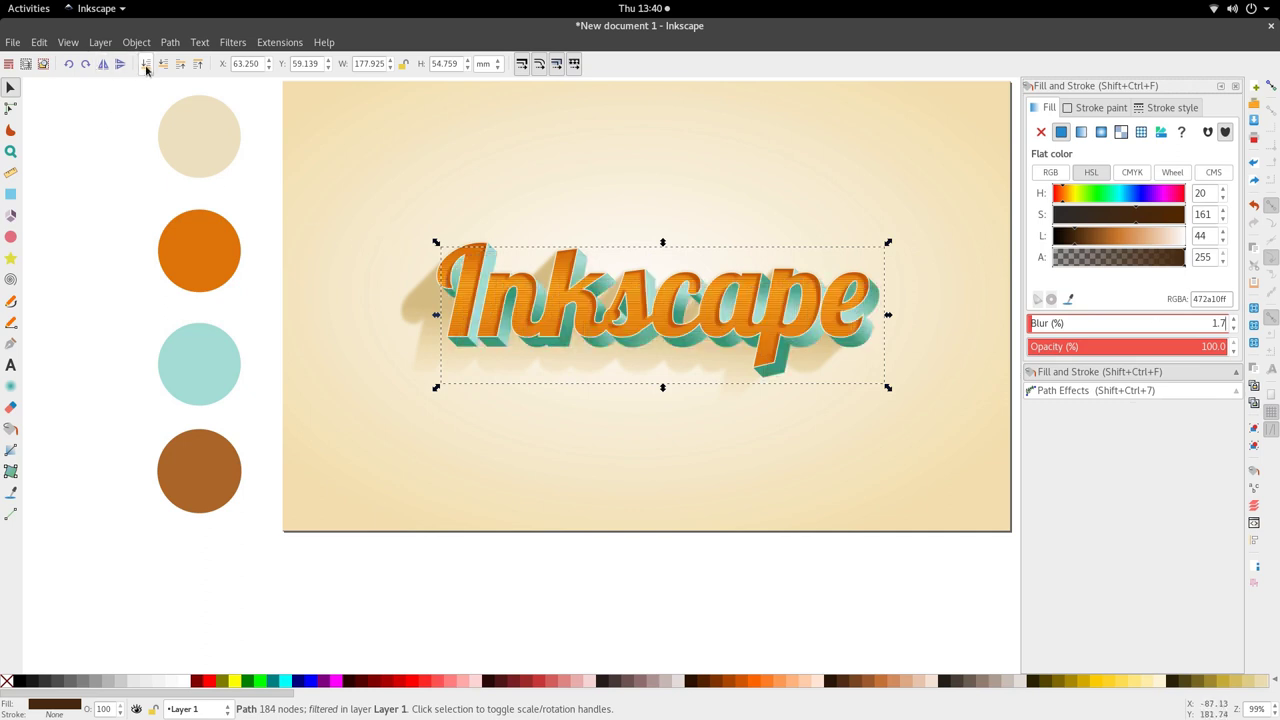
left_click(180, 66)
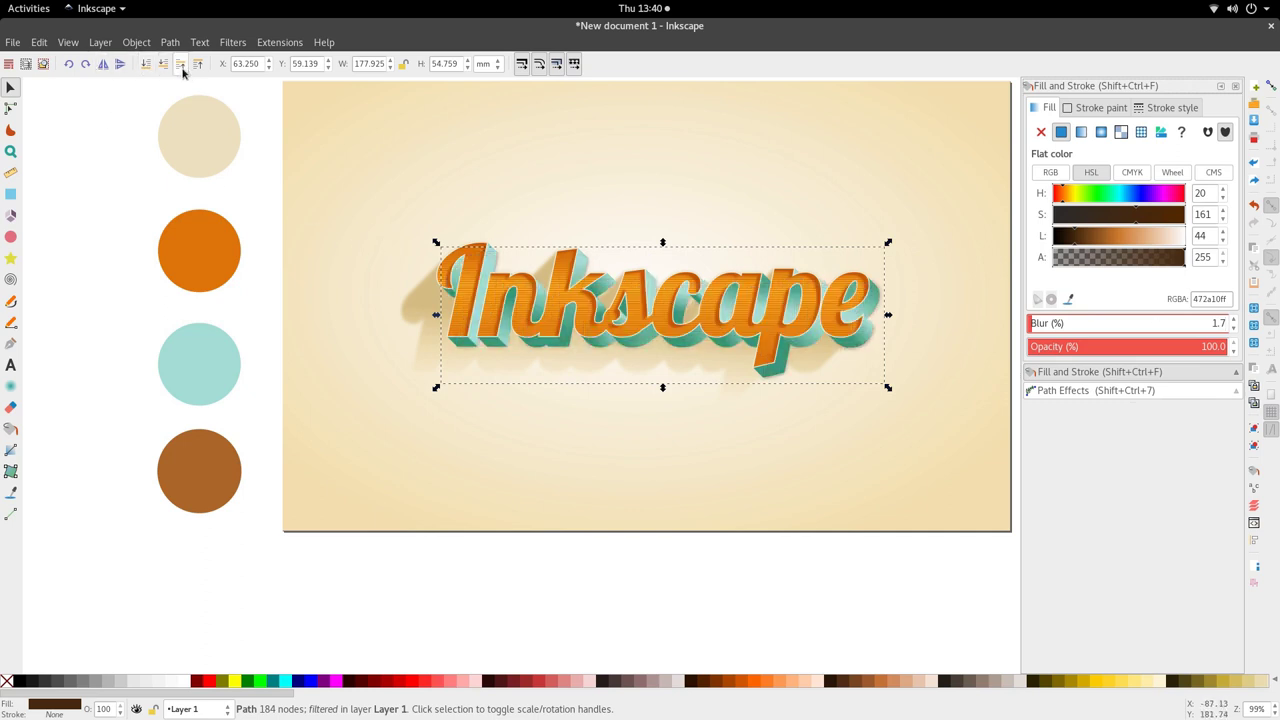
left_click(182, 67)
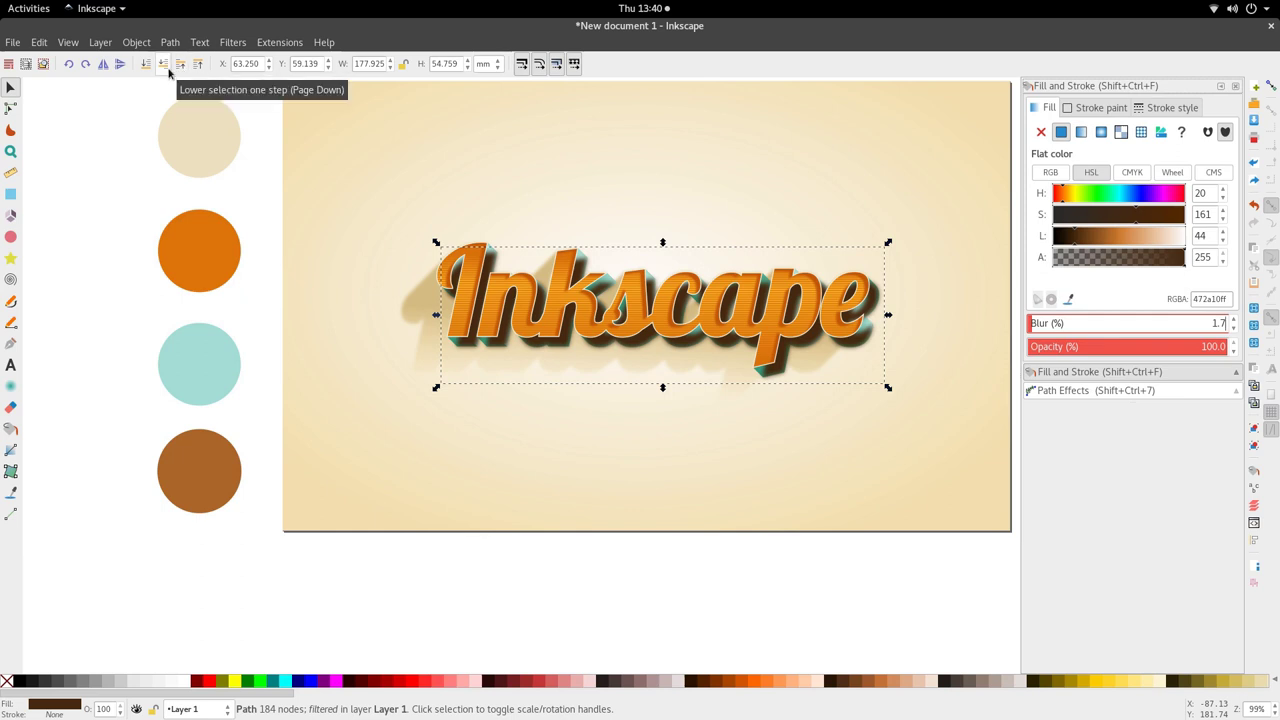
left_click(162, 66)
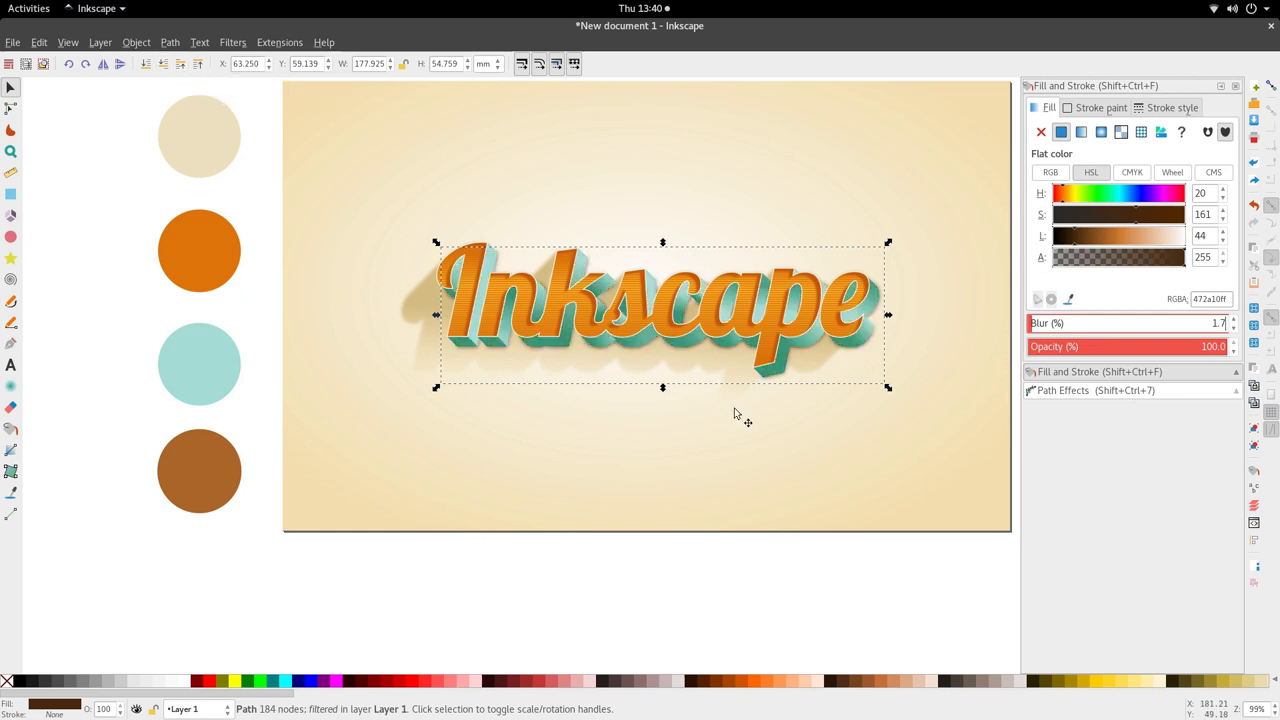
key("ctrl+z")
key("ctrl+shift+z")
scroll(682, 385, "up", 1, "ctrl")
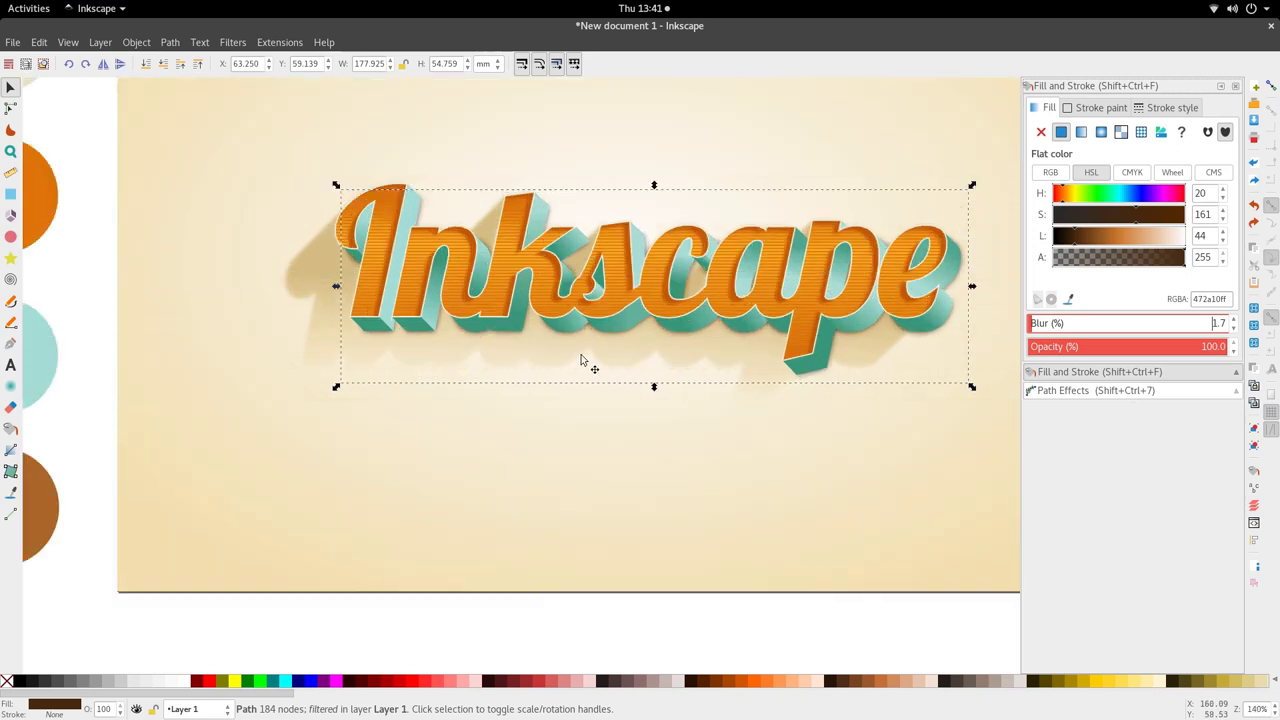
- Shift the blurred dark brown copy down to Y 57.627 mm and restack it behind the teal extrusion
left_click(197, 63)
left_click_drag(440, 312, 438, 310)
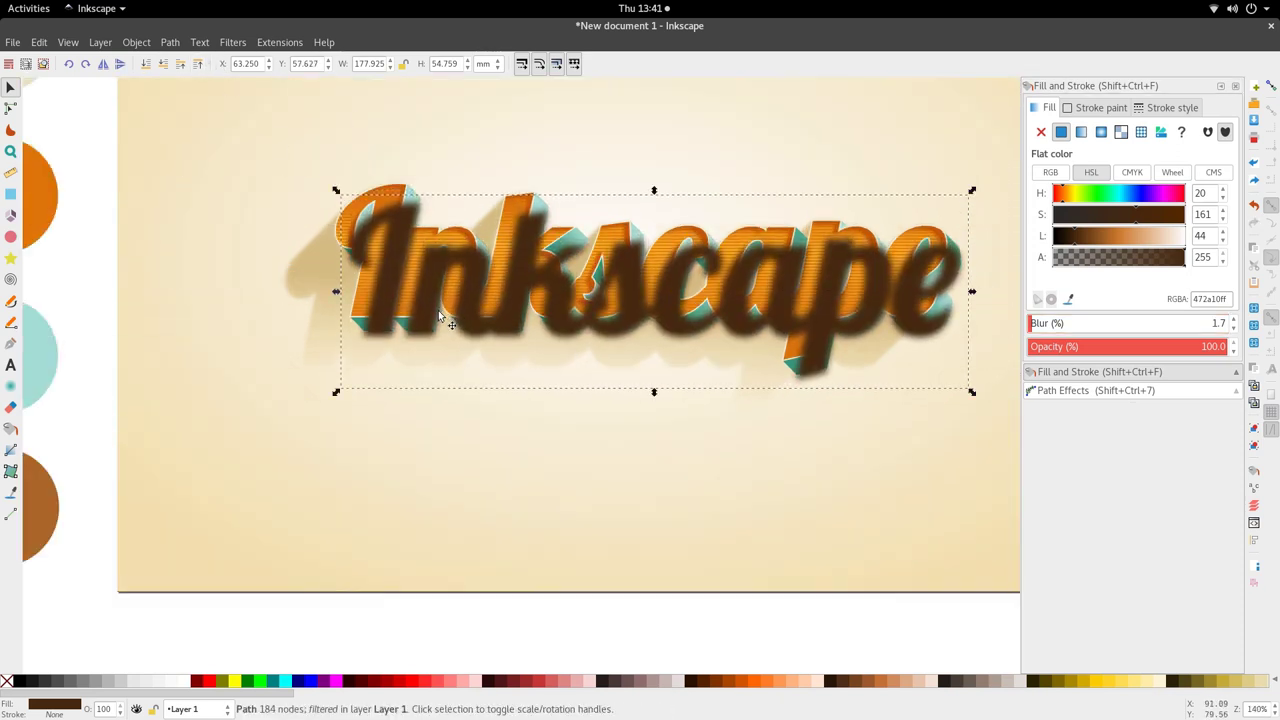
left_click(145, 63)
scroll(705, 440, "down", 1, "ctrl")
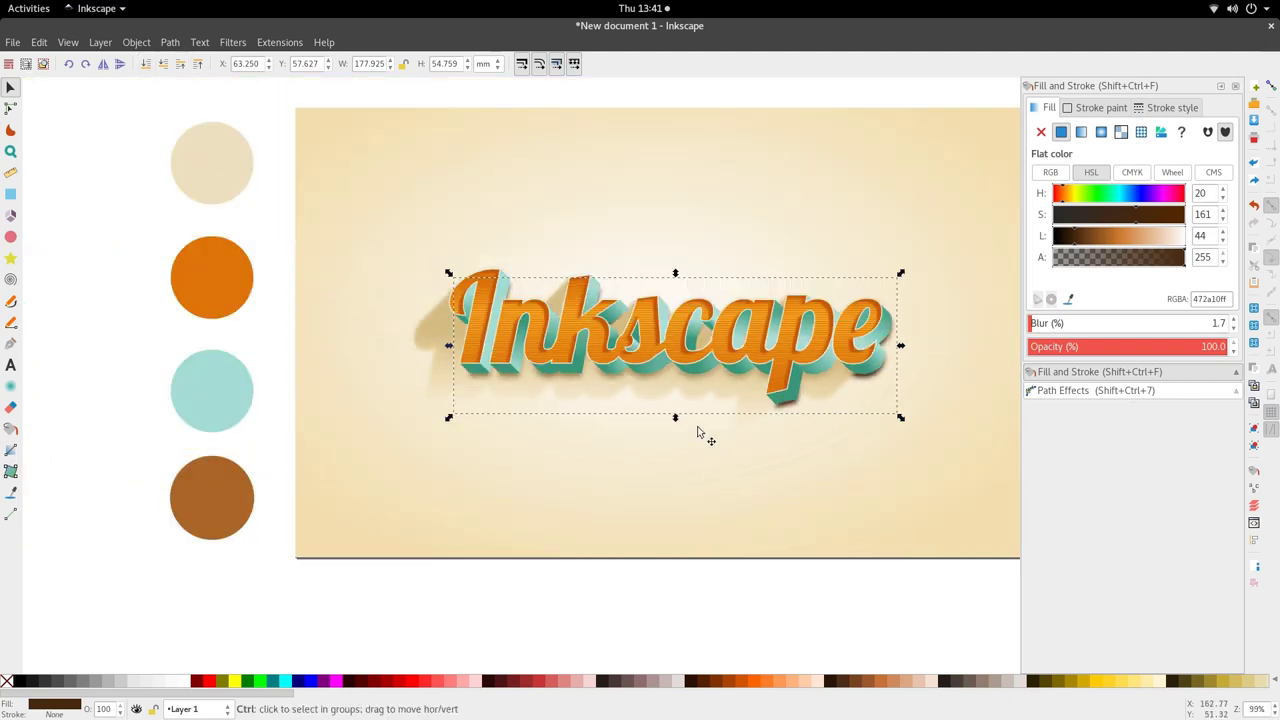
- Change the contact shadow's fill to black by lowering its lightness to 0, and set its blur to 1.3
scroll(670, 410, "up", 2, "ctrl")
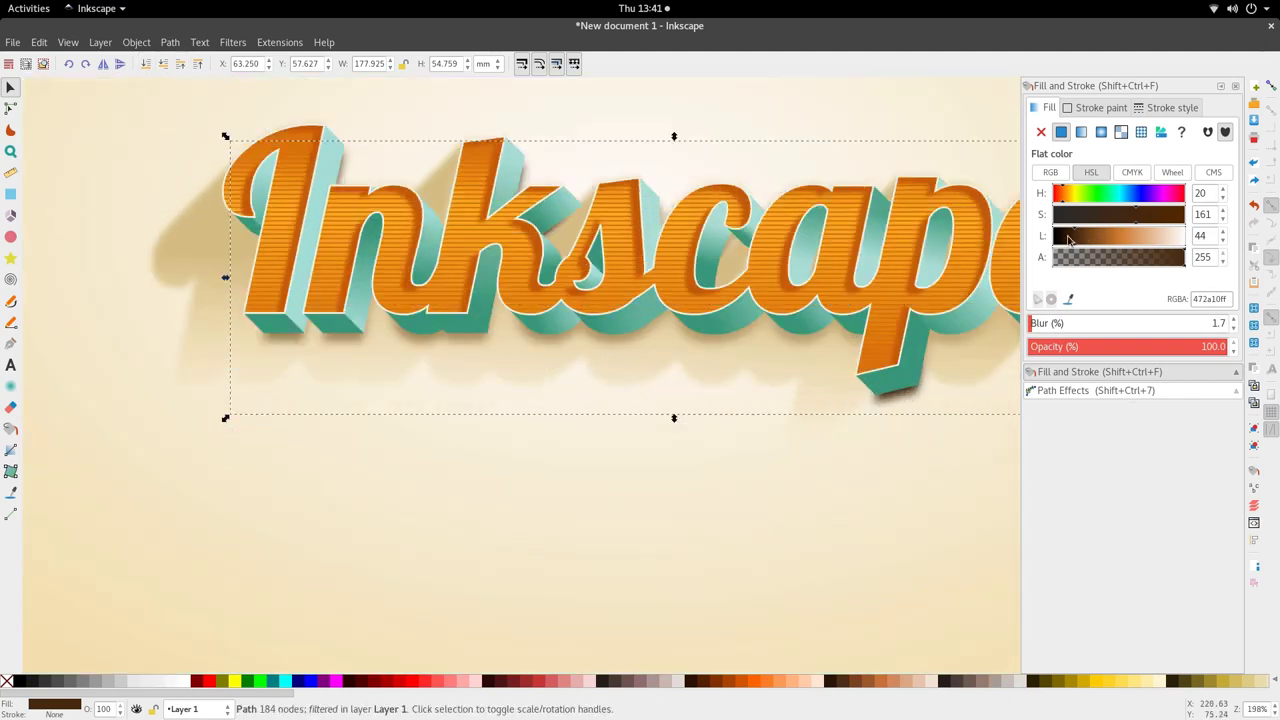
left_click_drag(1070, 240, 1040, 238)
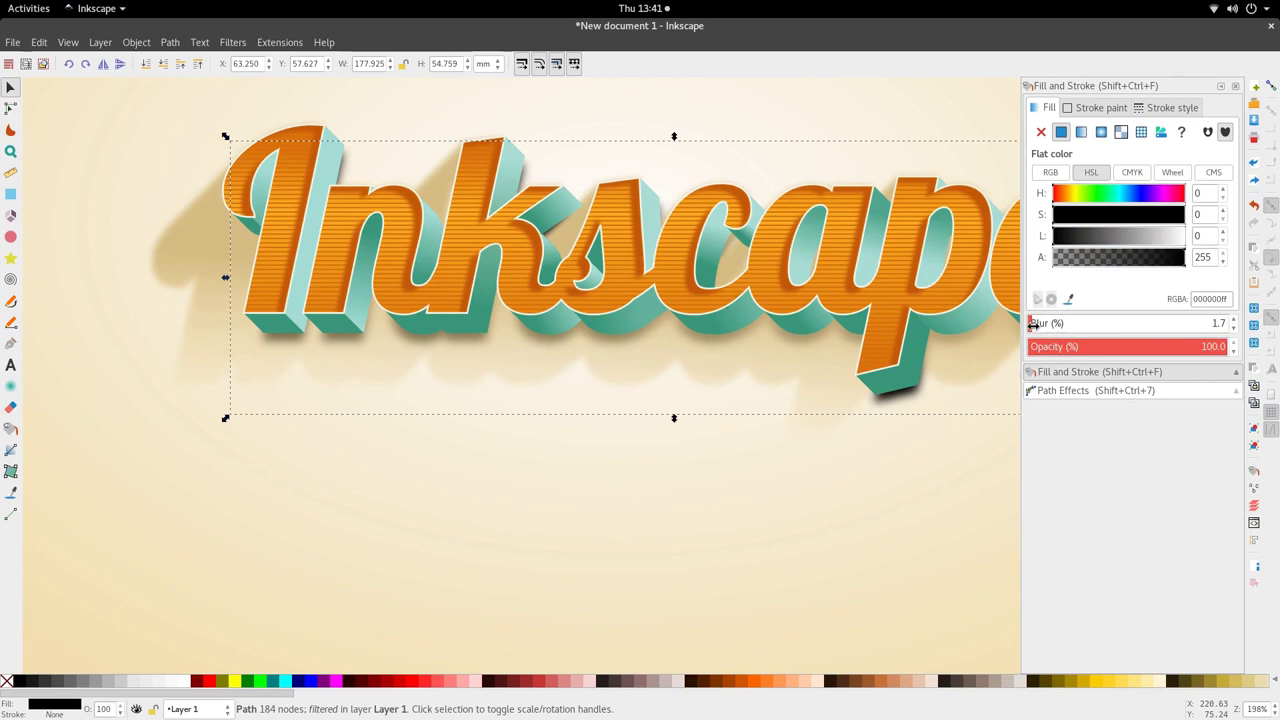
left_click_drag(1031, 328, 1029, 327)
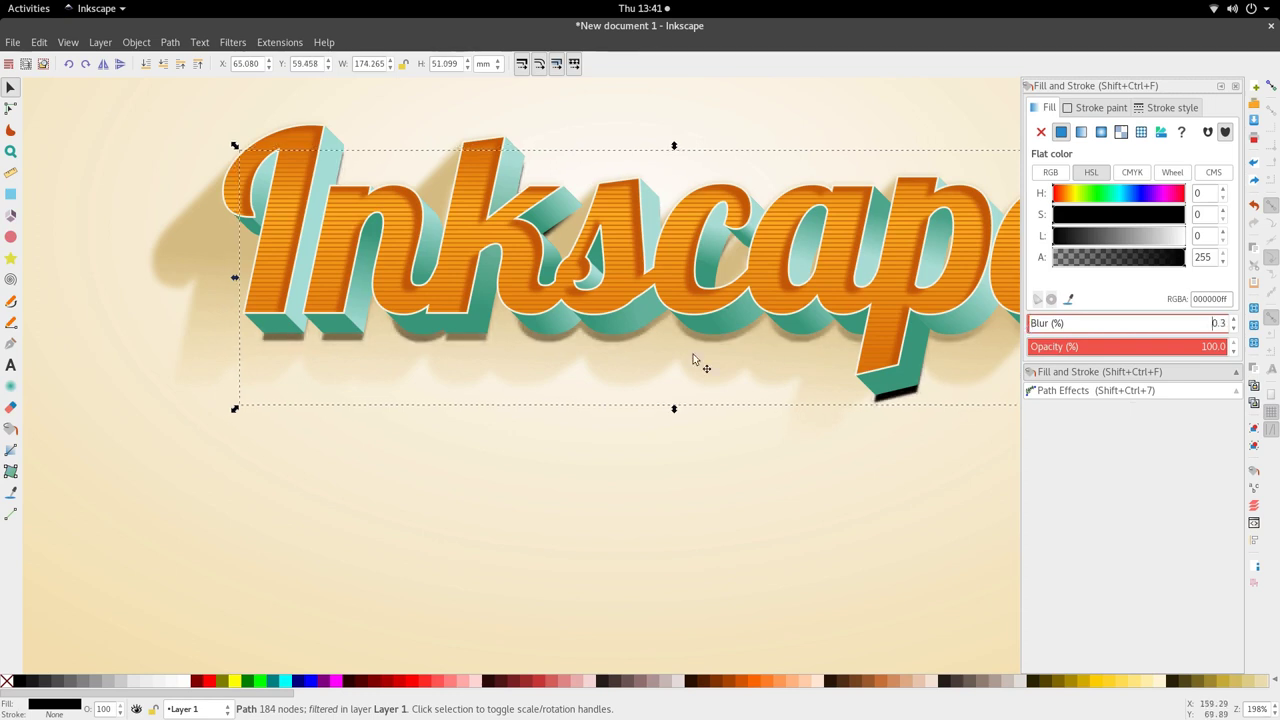
scroll(762, 348, "down", 3)
left_click(1031, 323)
left_click(1030, 323)
scroll(731, 376, "up", 3)
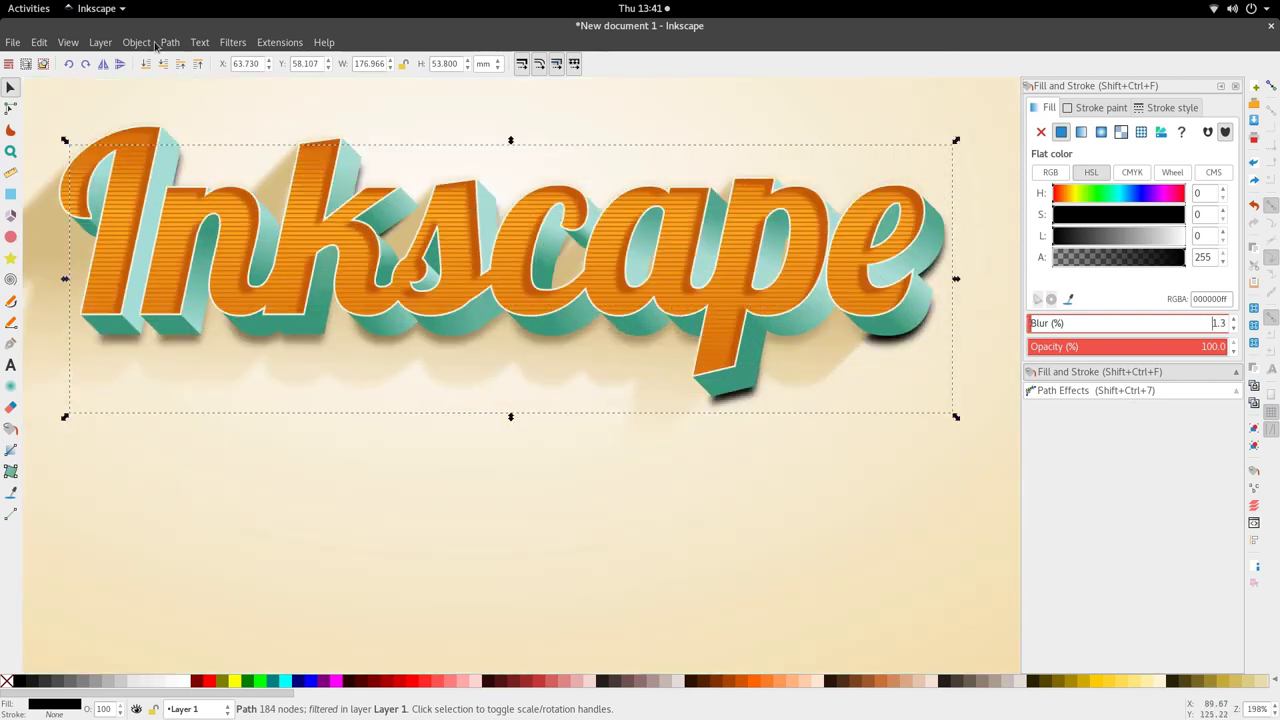
- Set the opacity of the contact shadow behind the lettering to 43.3 and deselect it
scroll(614, 443, "down", 3)
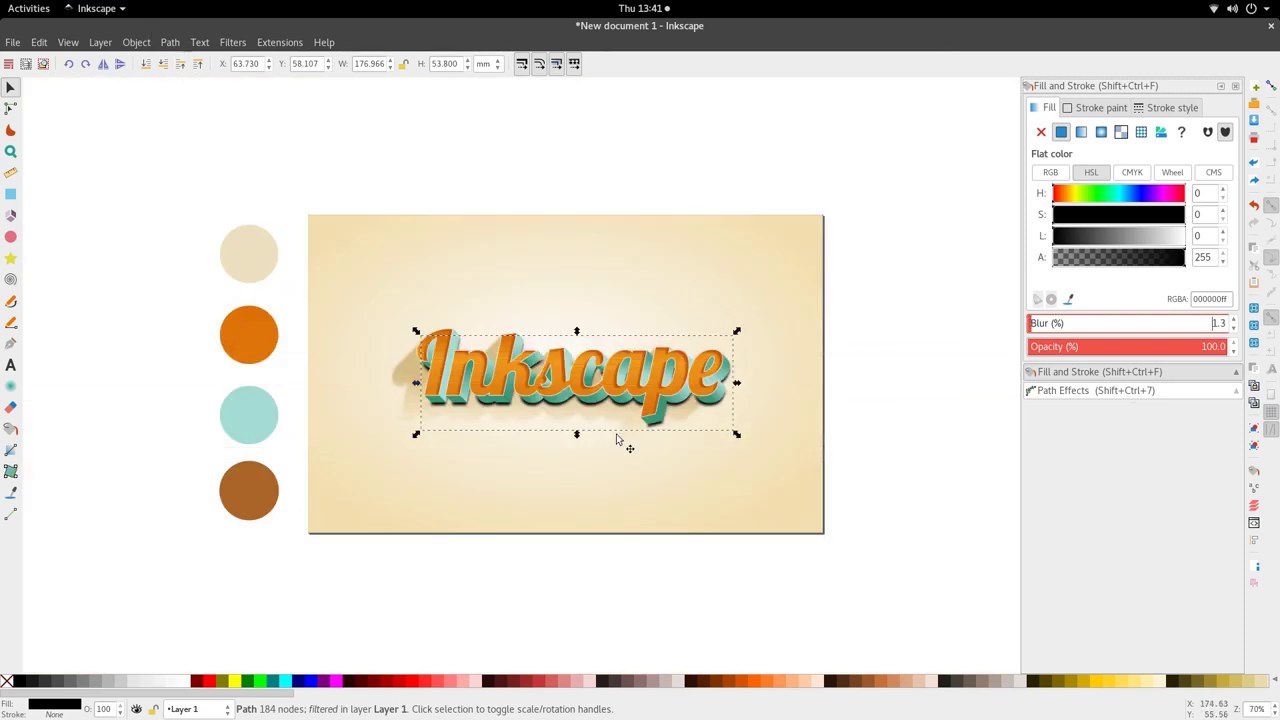
left_click_drag(1127, 346, 1116, 346)
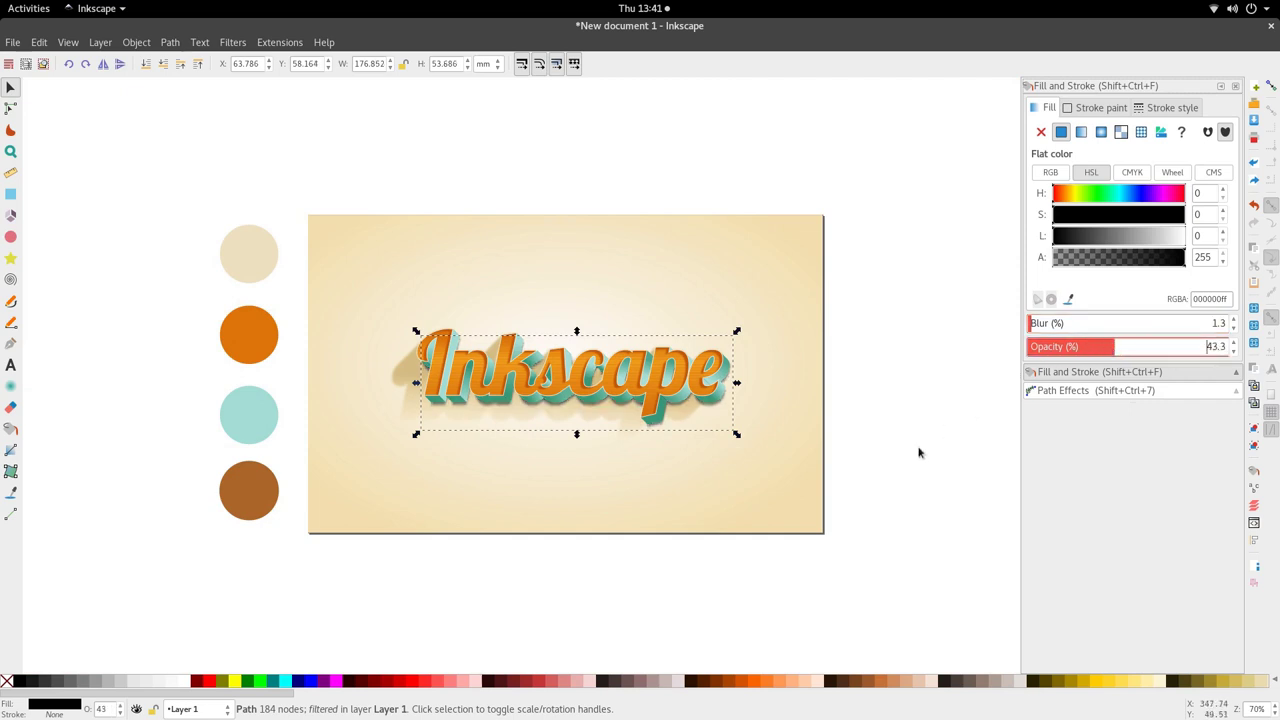
left_click(841, 508)
- Select the contact shadow beneath the lettering and shift it right to X 65.771 mm
scroll(616, 422, "up", 4)
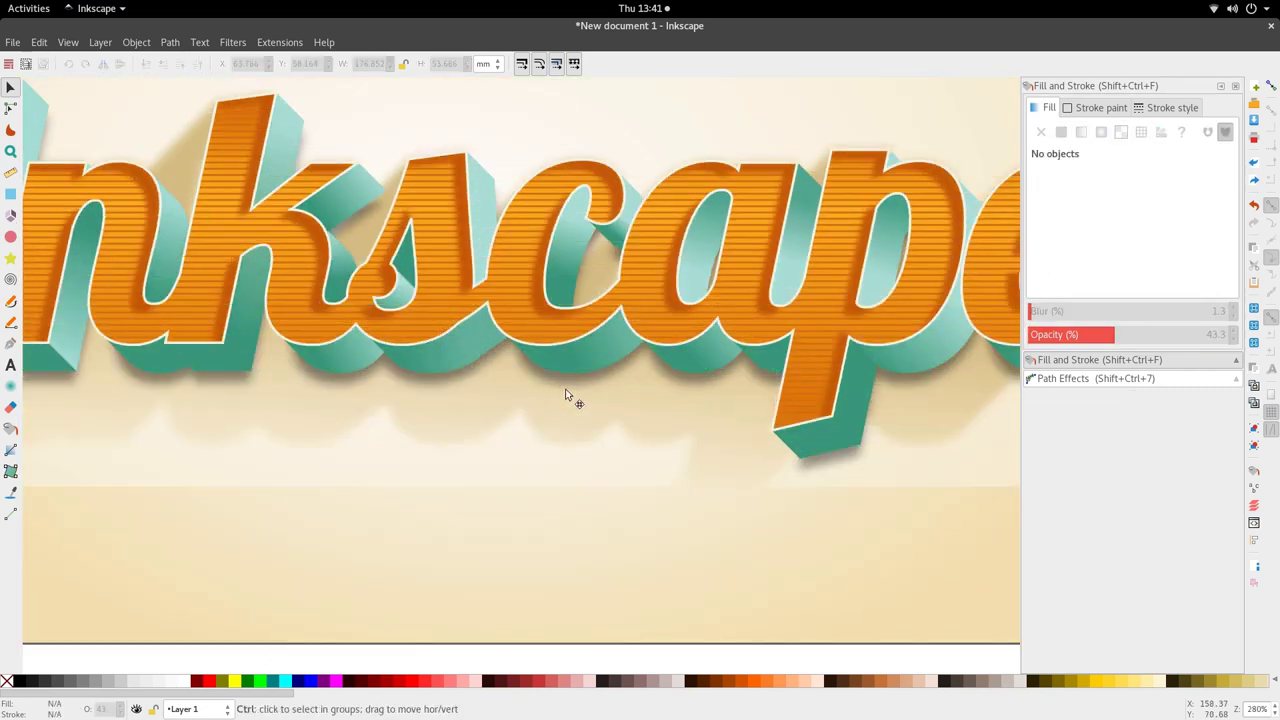
left_click(570, 387)
left_click(569, 392, "alt")
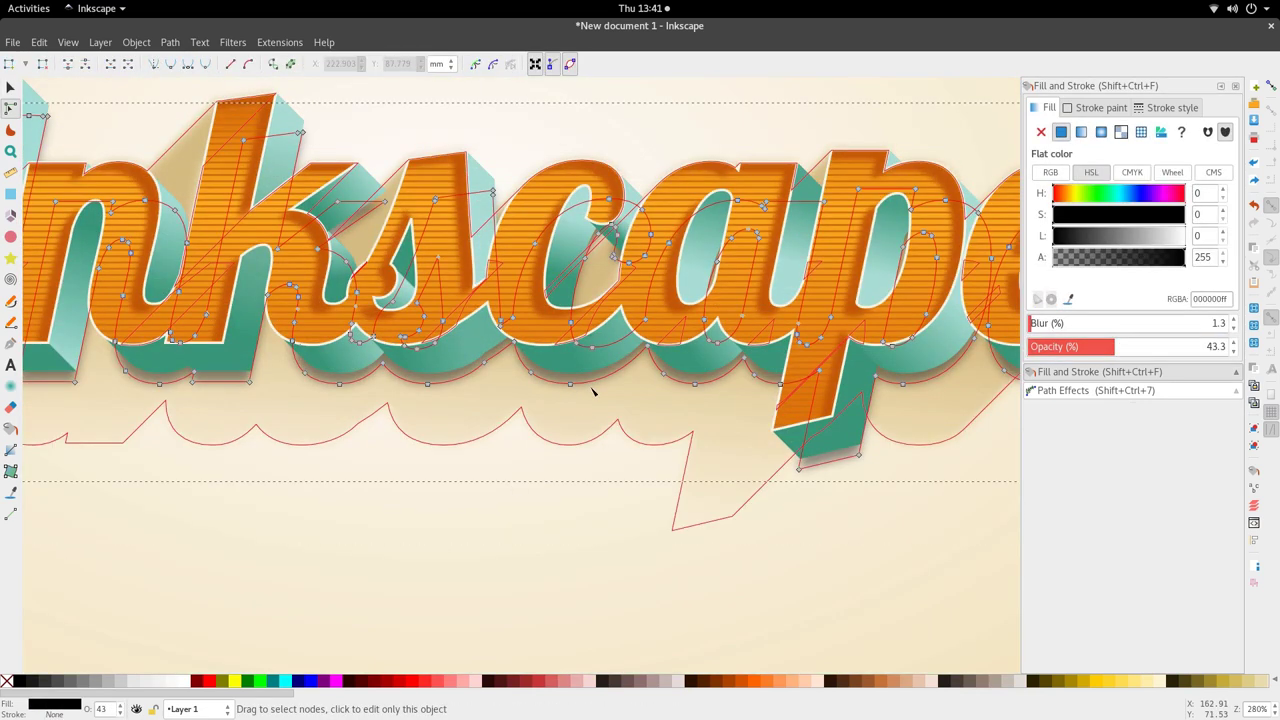
left_click_drag(591, 383, 607, 383)
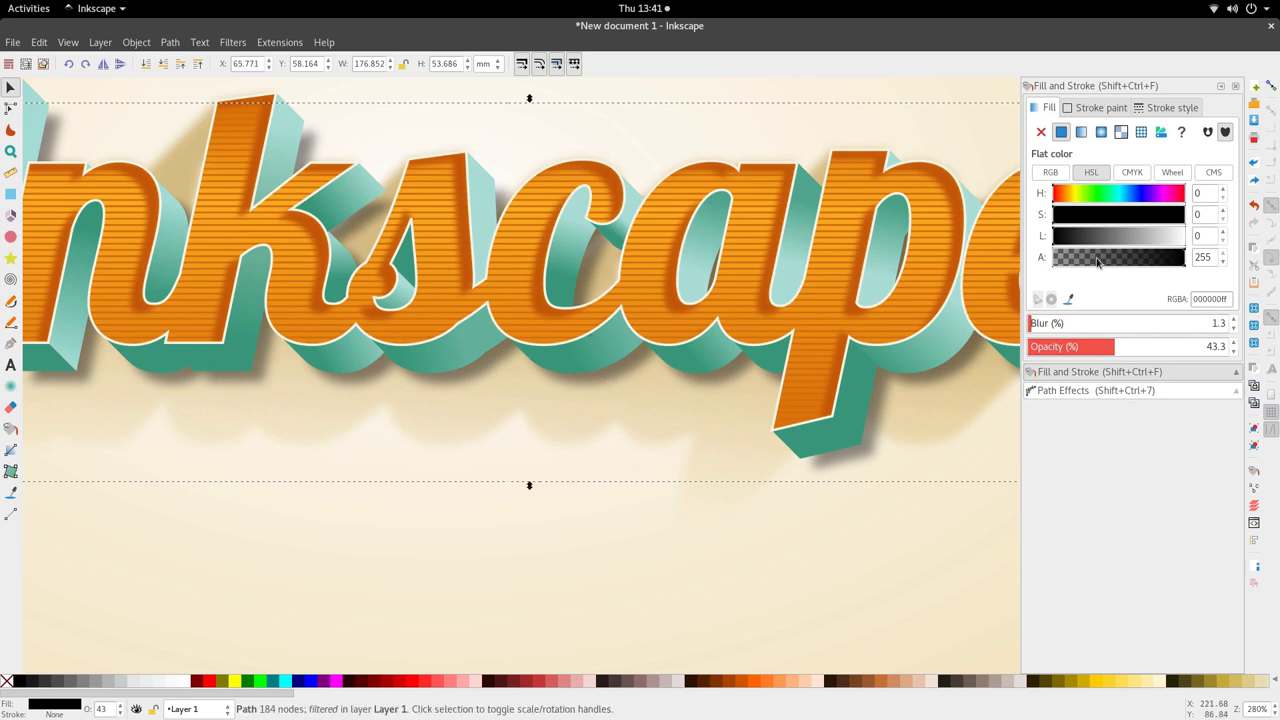
- Fill the contact shadow with the brown sampled from the palette circle and lower its lightness to 23
scroll(890, 367, "down", 2)
key("d")
left_click(97, 520)
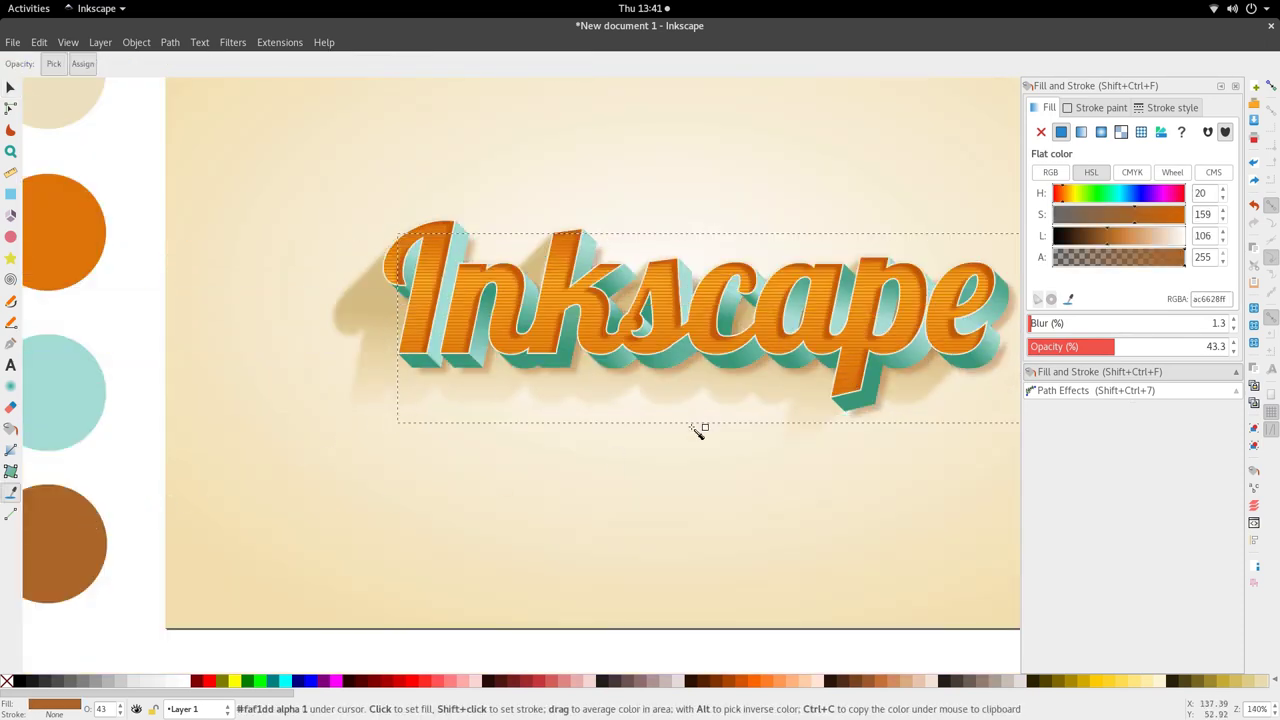
left_click(1066, 236)
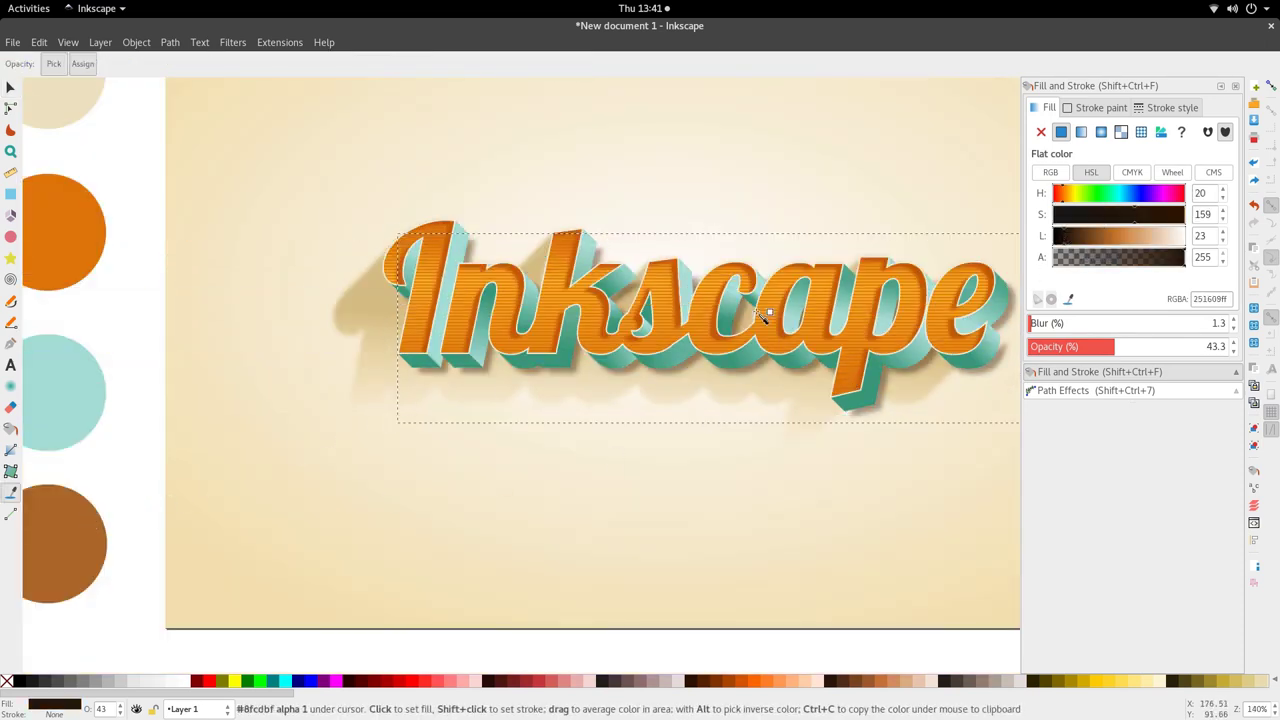
key("s")
- Set the contact shadow's blur to 2.7 and stack it behind the teal extrusion, just above the background
scroll(600, 370, "down", 2)
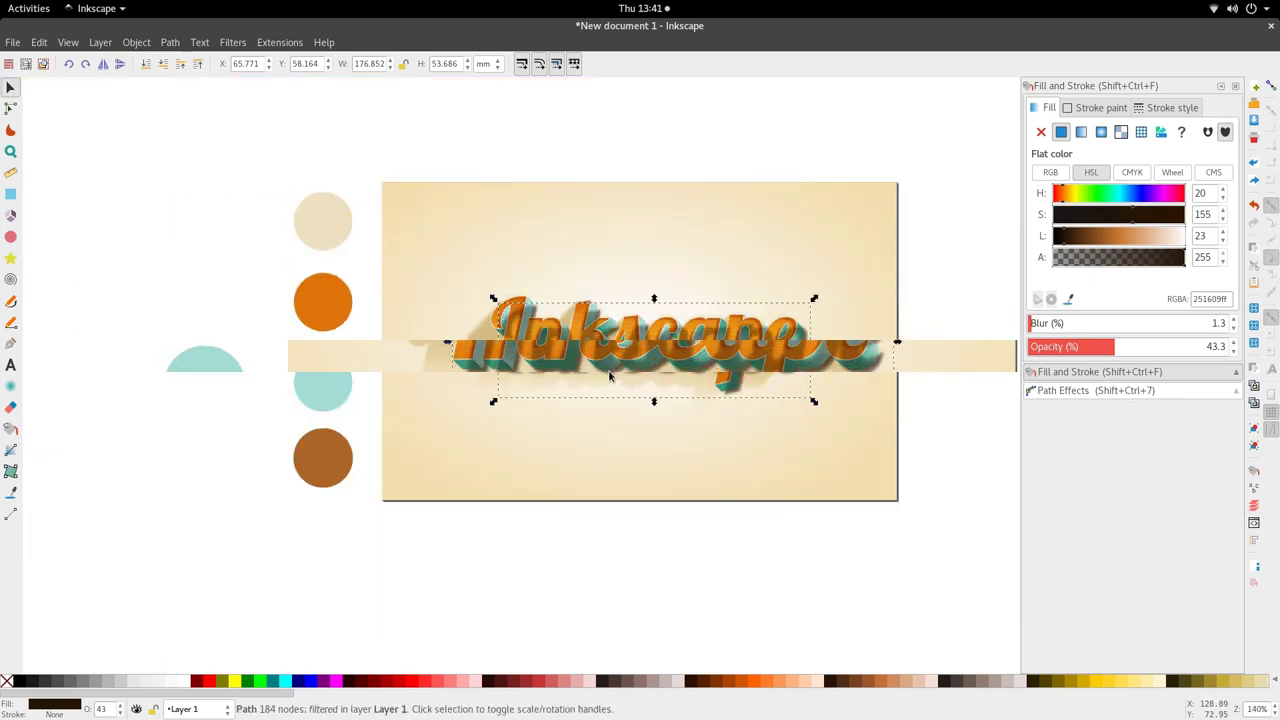
scroll(610, 376, "up", 3)
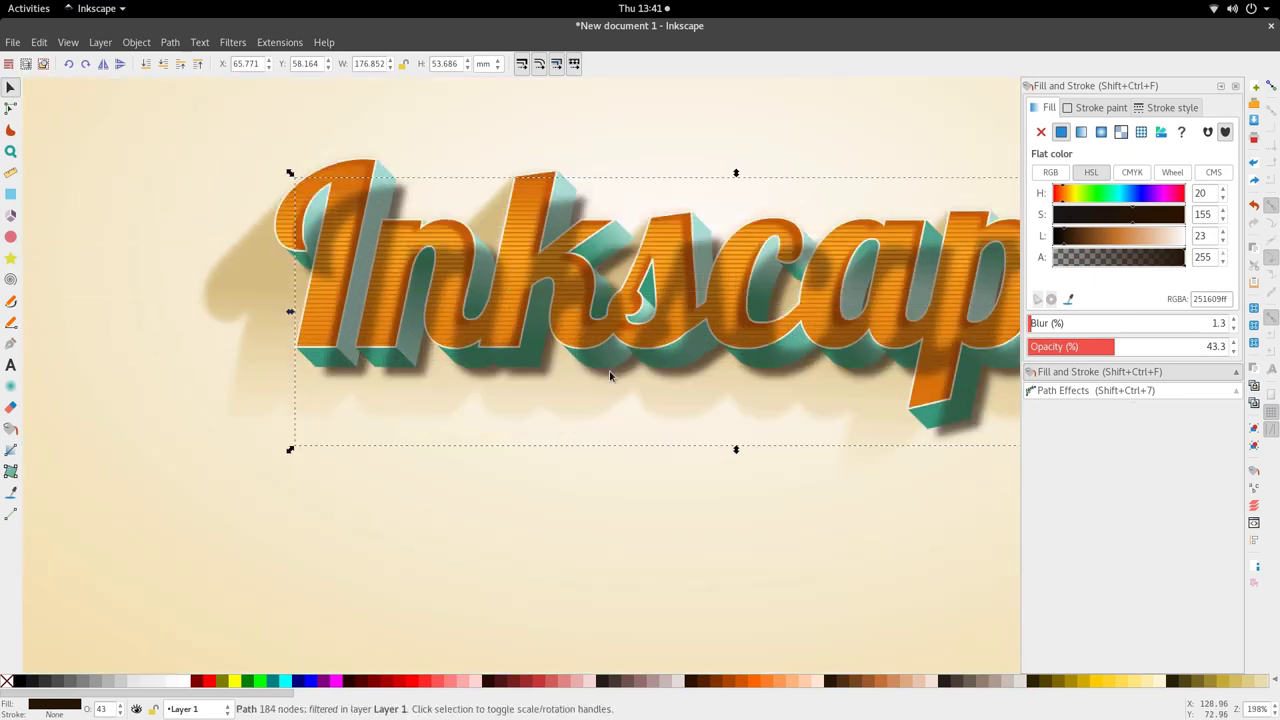
left_click(1040, 324)
left_click_drag(1038, 325, 1032, 325)
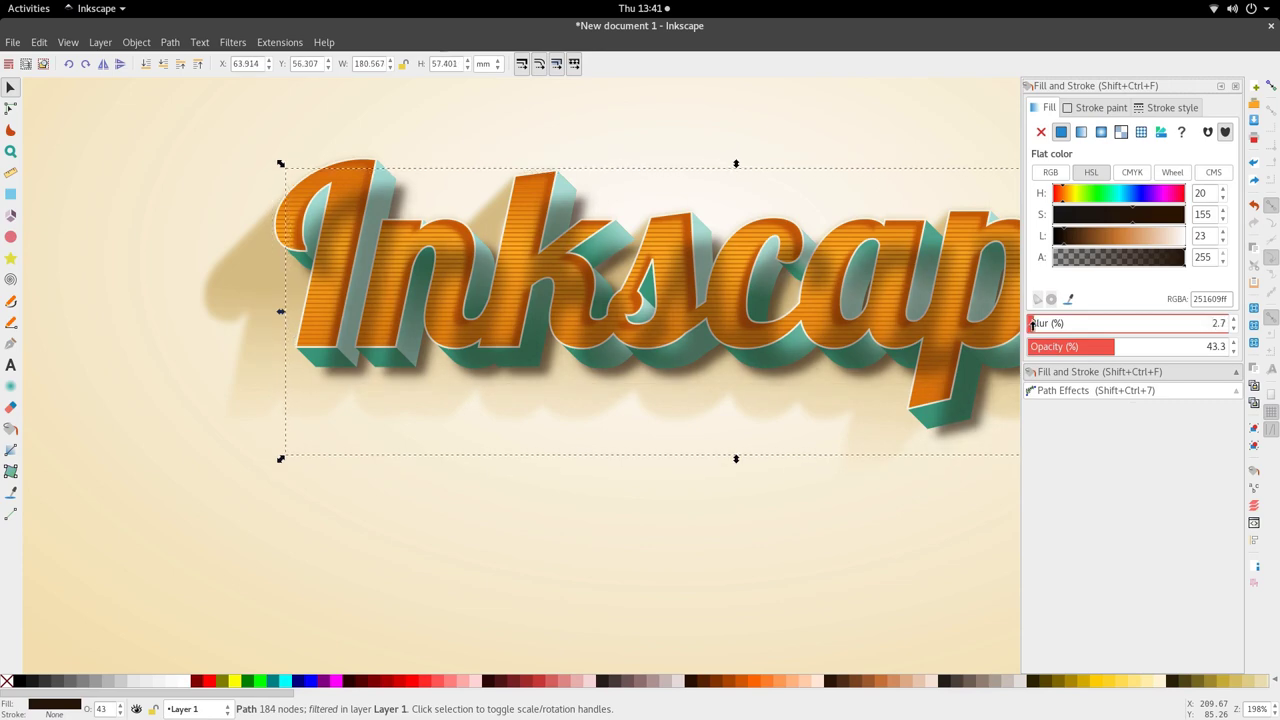
left_click(145, 63)
left_click(180, 63)
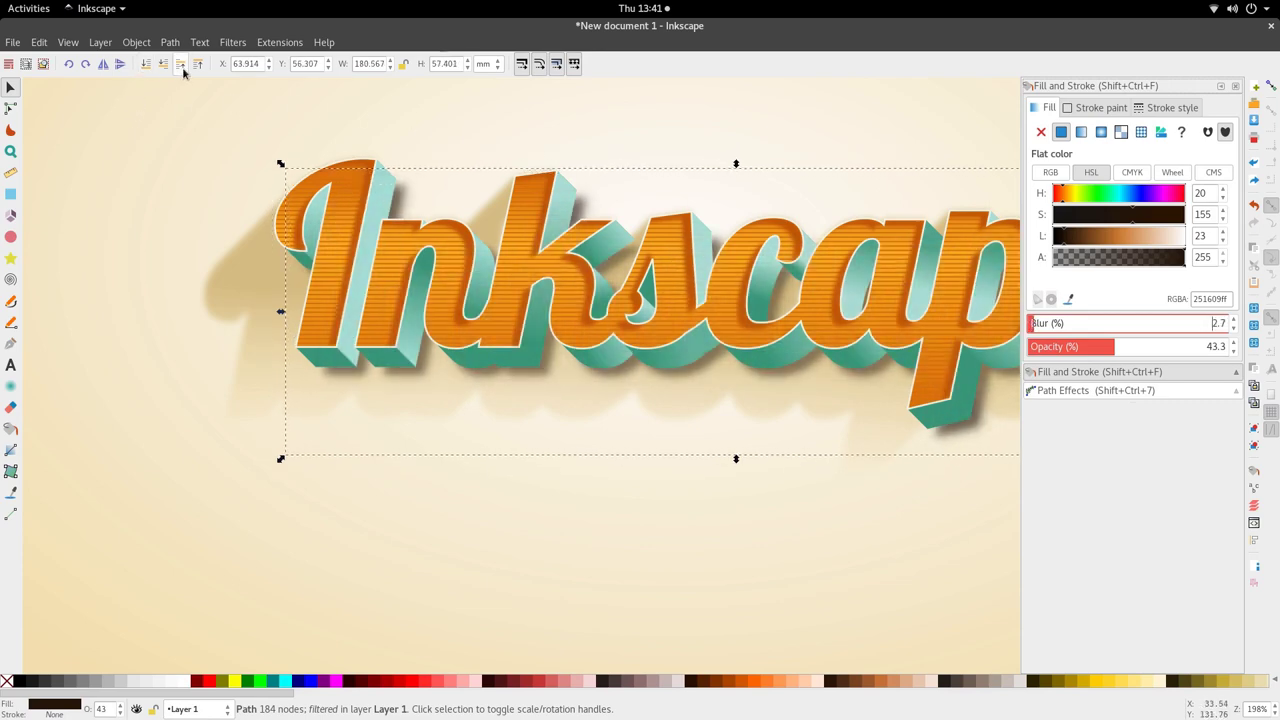
- Set the contact shadow's blur to 0 so its edges are sharp
scroll(523, 383, "down", 3)
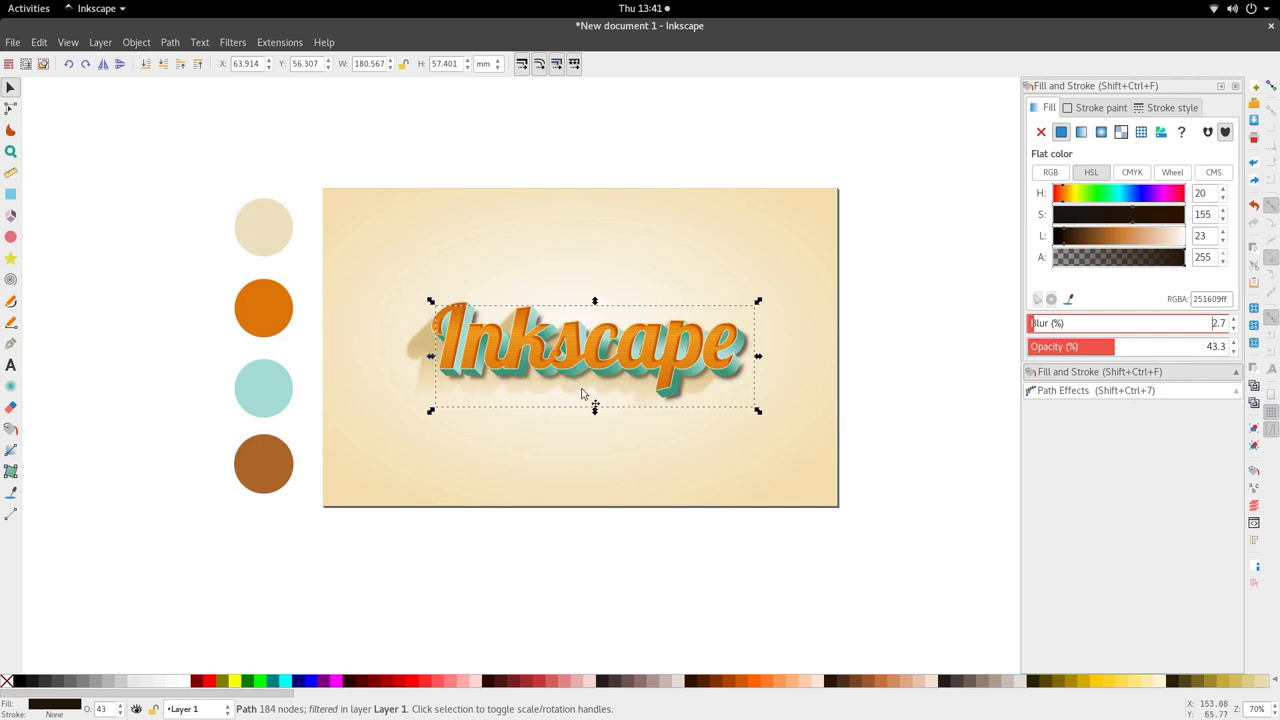
scroll(522, 385, "up", 2)
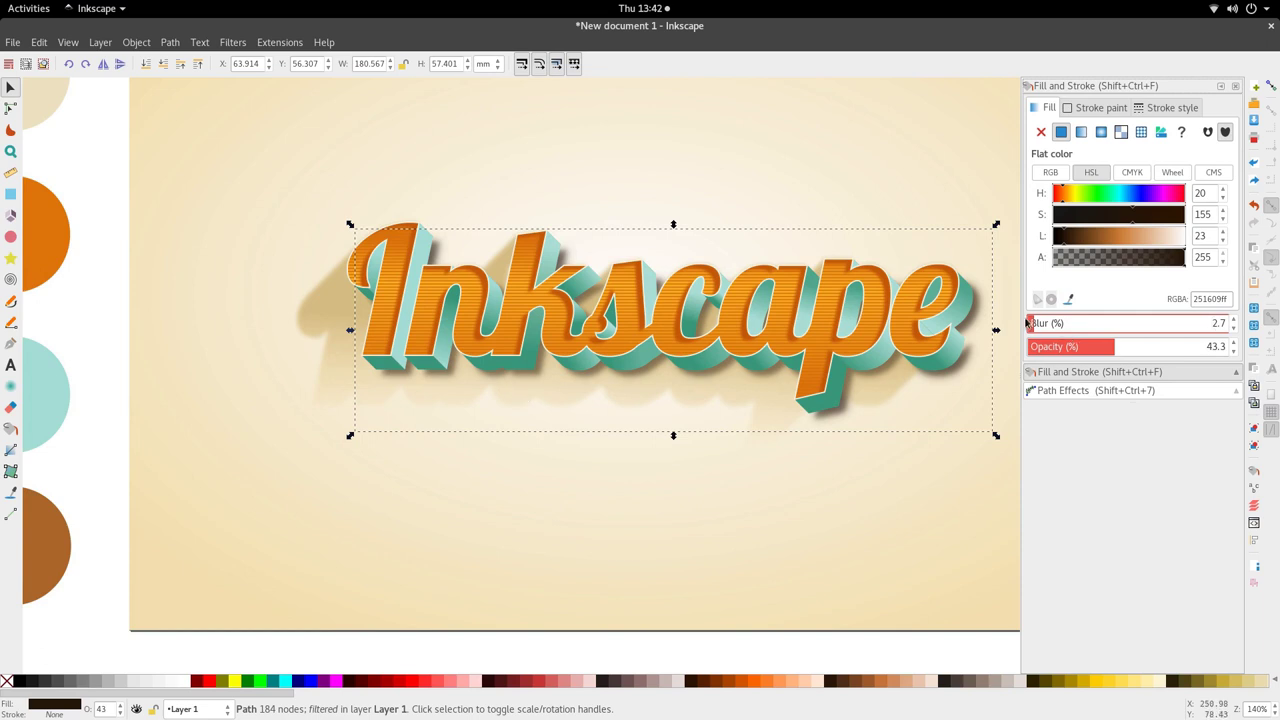
left_click_drag(1034, 326, 1018, 327)
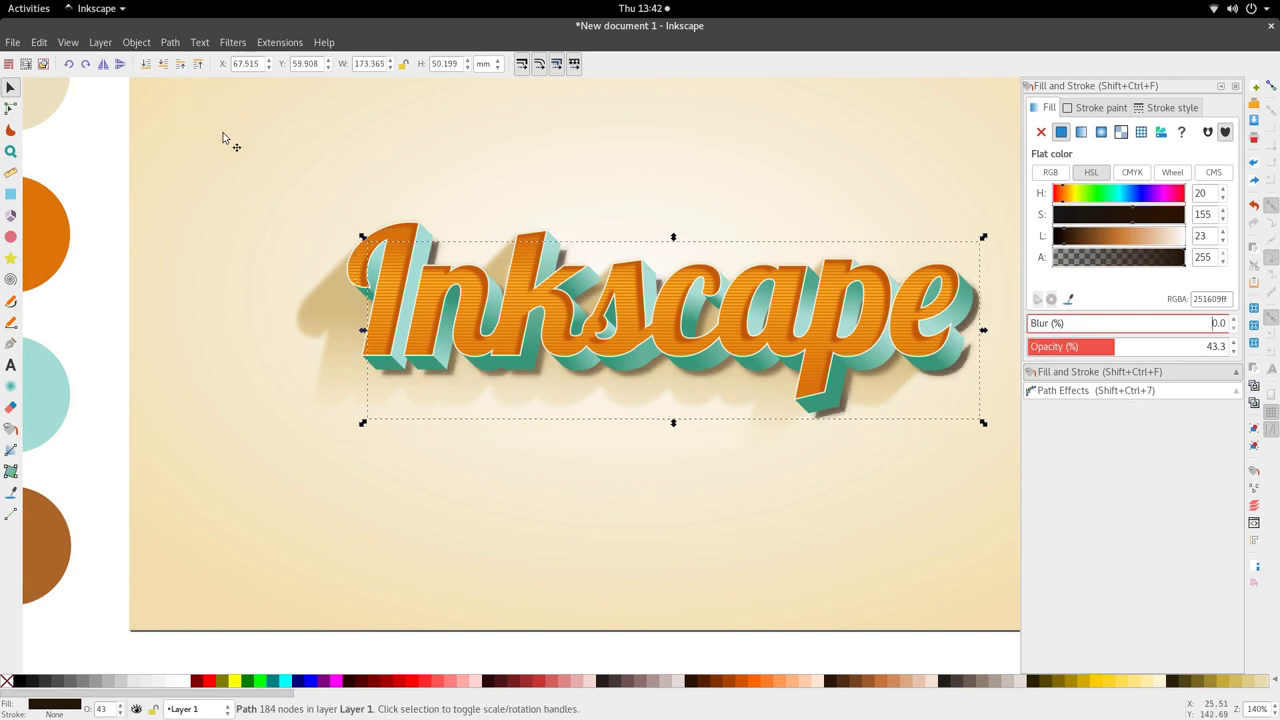
- Try to outset the dark brown contact shadow path
left_click(168, 43)
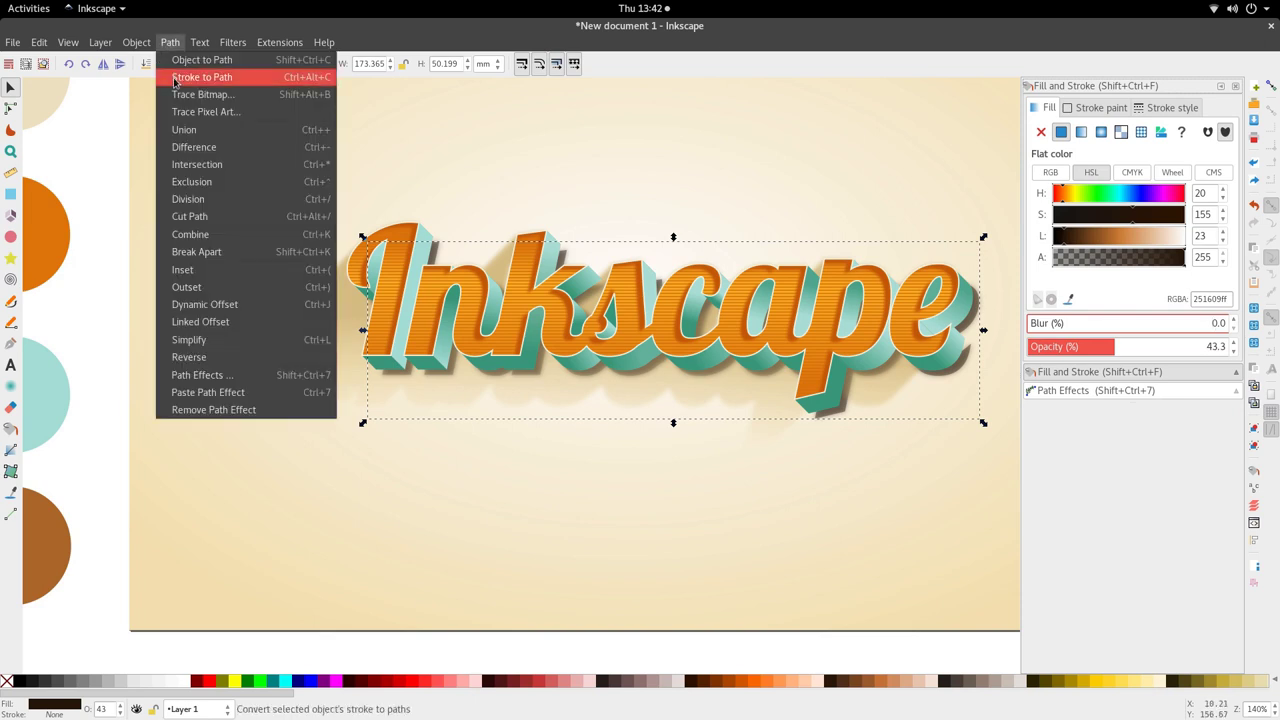
left_click(220, 287)
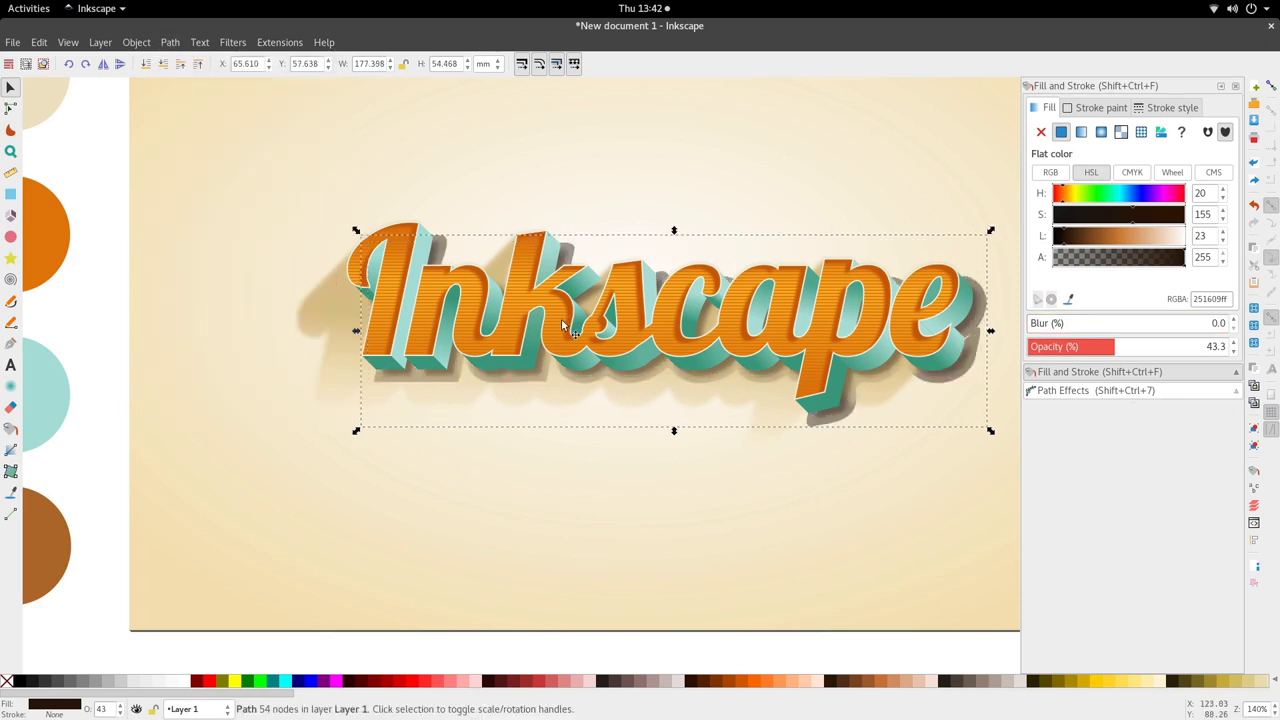
key("Escape")
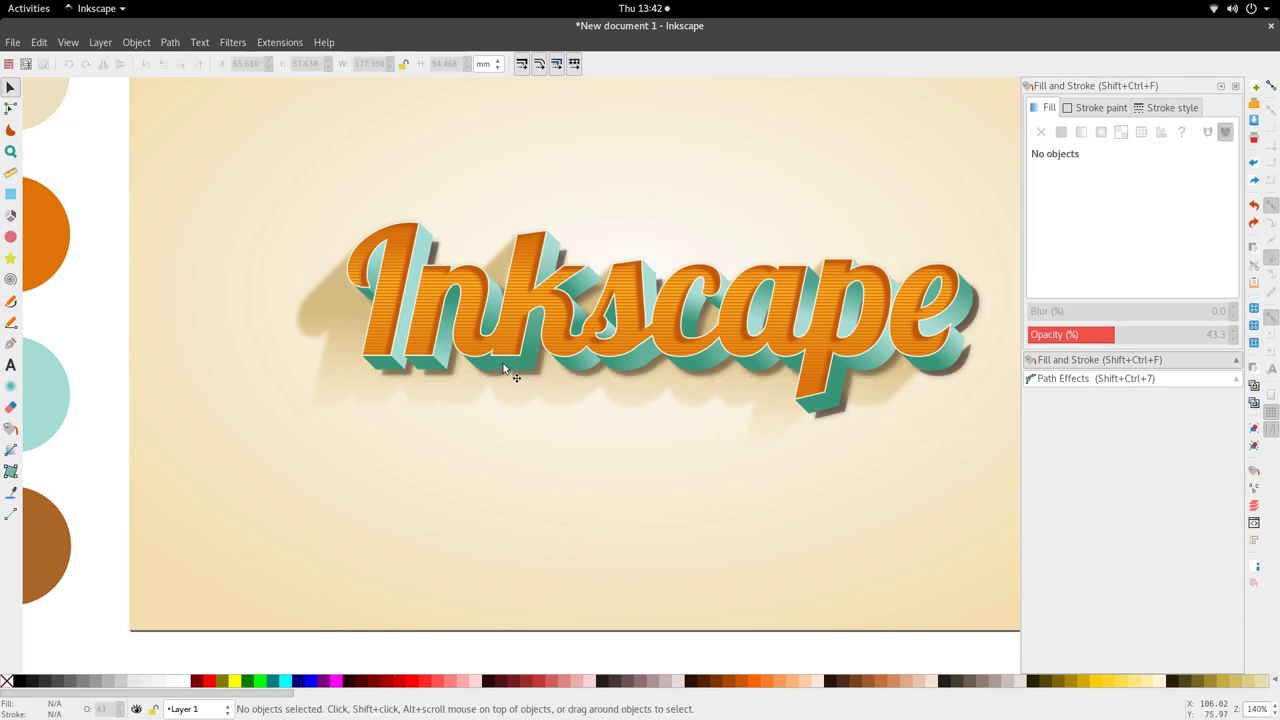
scroll(504, 367, "up", 5, "ctrl")
left_click(170, 42)
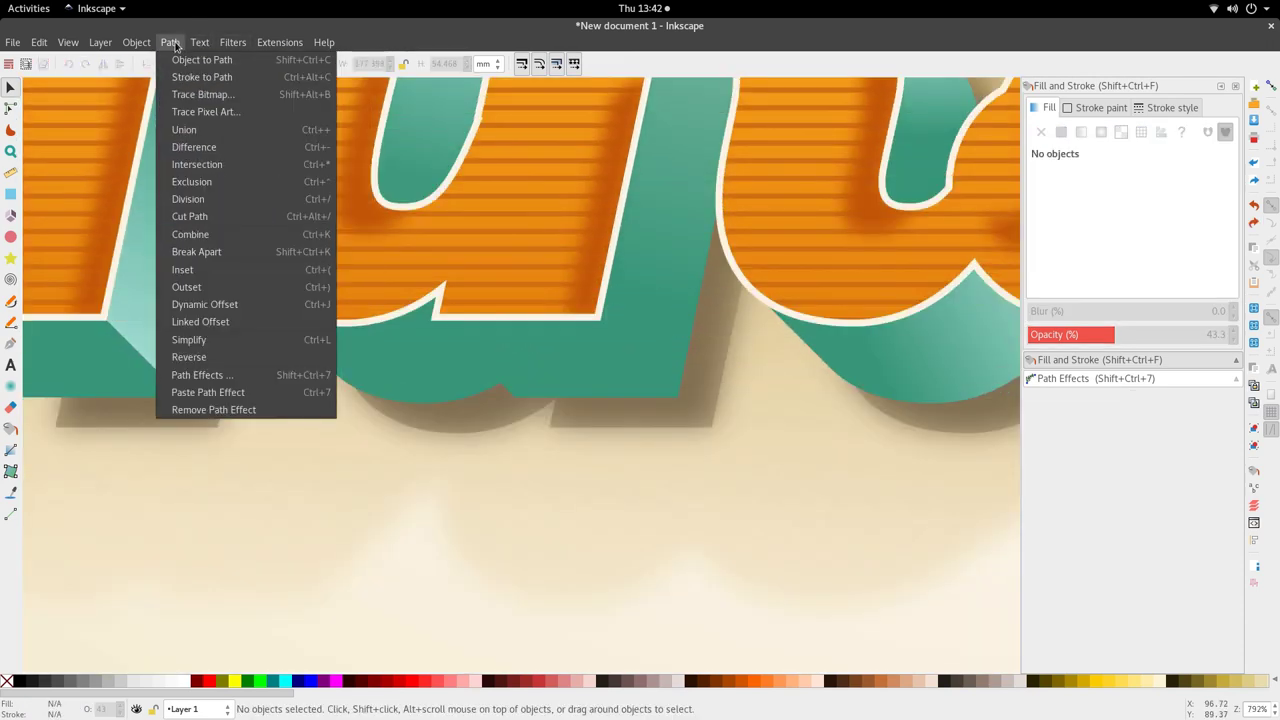
left_click(225, 287)
scroll(548, 400, "down", 4)
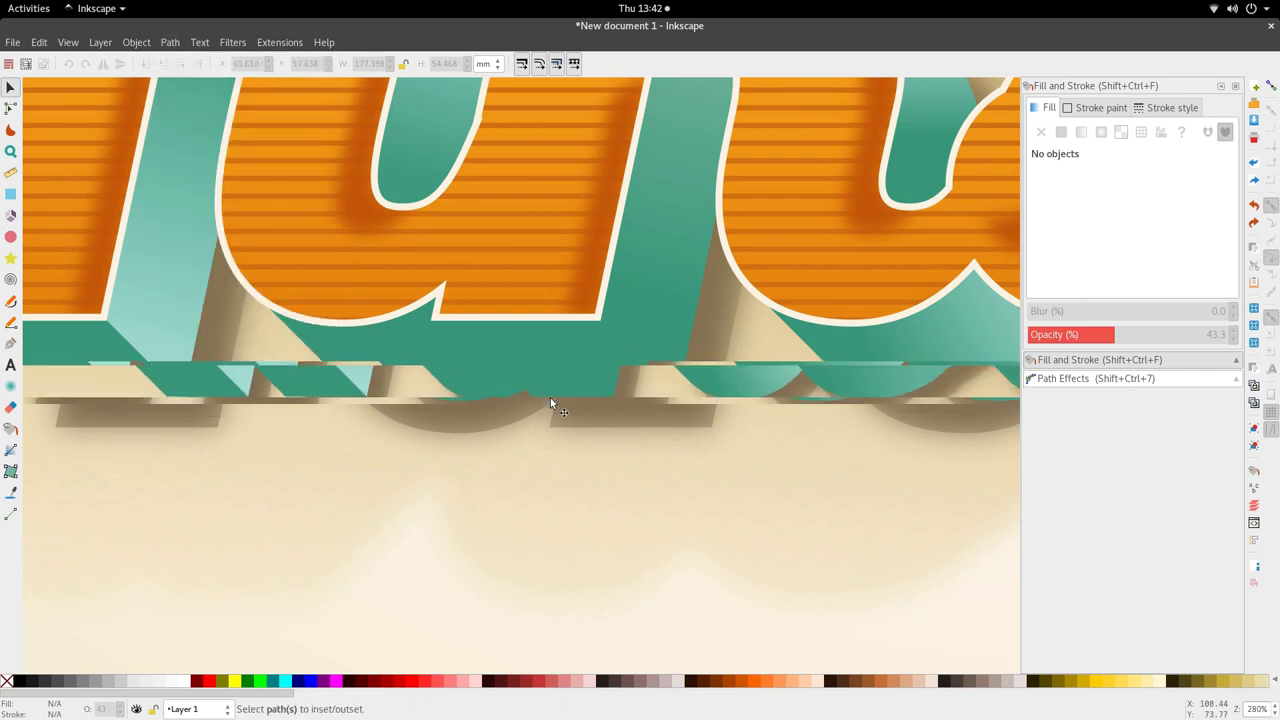
- Select the dark brown contact shadow beneath the extrusion and outset its path
left_click(562, 418)
left_click_drag(534, 404, 660, 408)
left_click(406, 405, "alt")
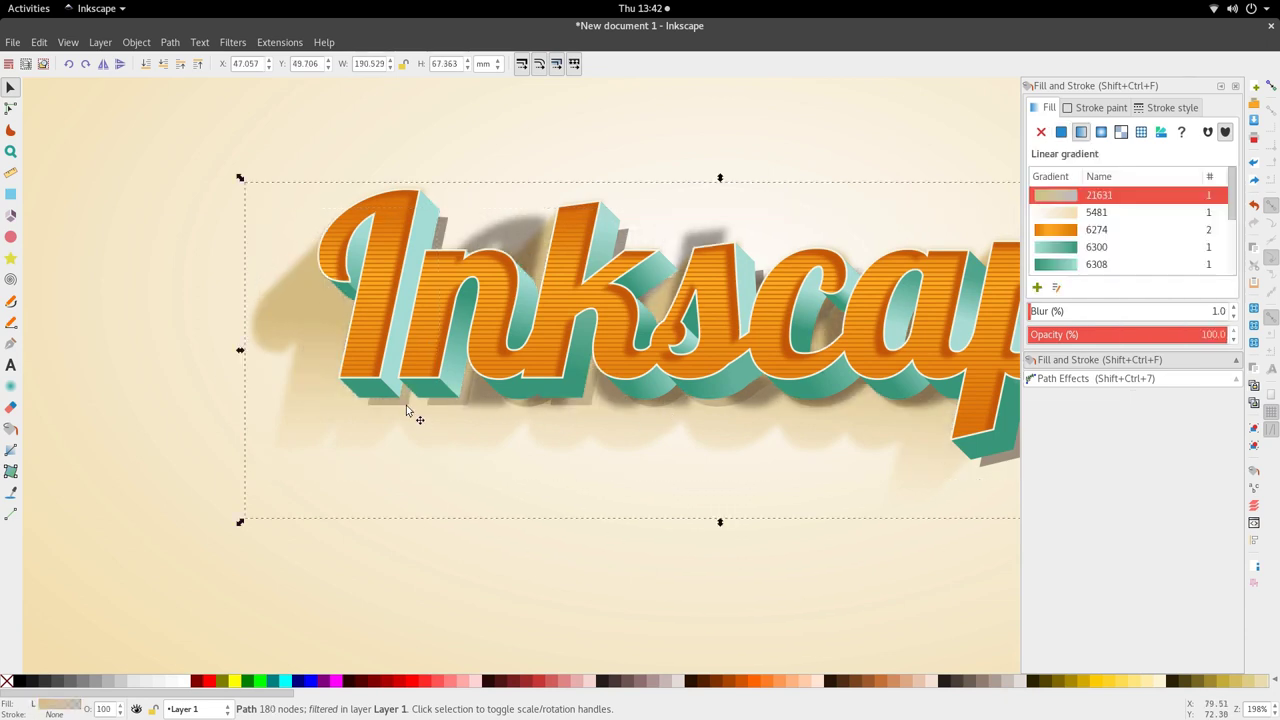
left_click(395, 422, "alt")
left_click(400, 414, "alt")
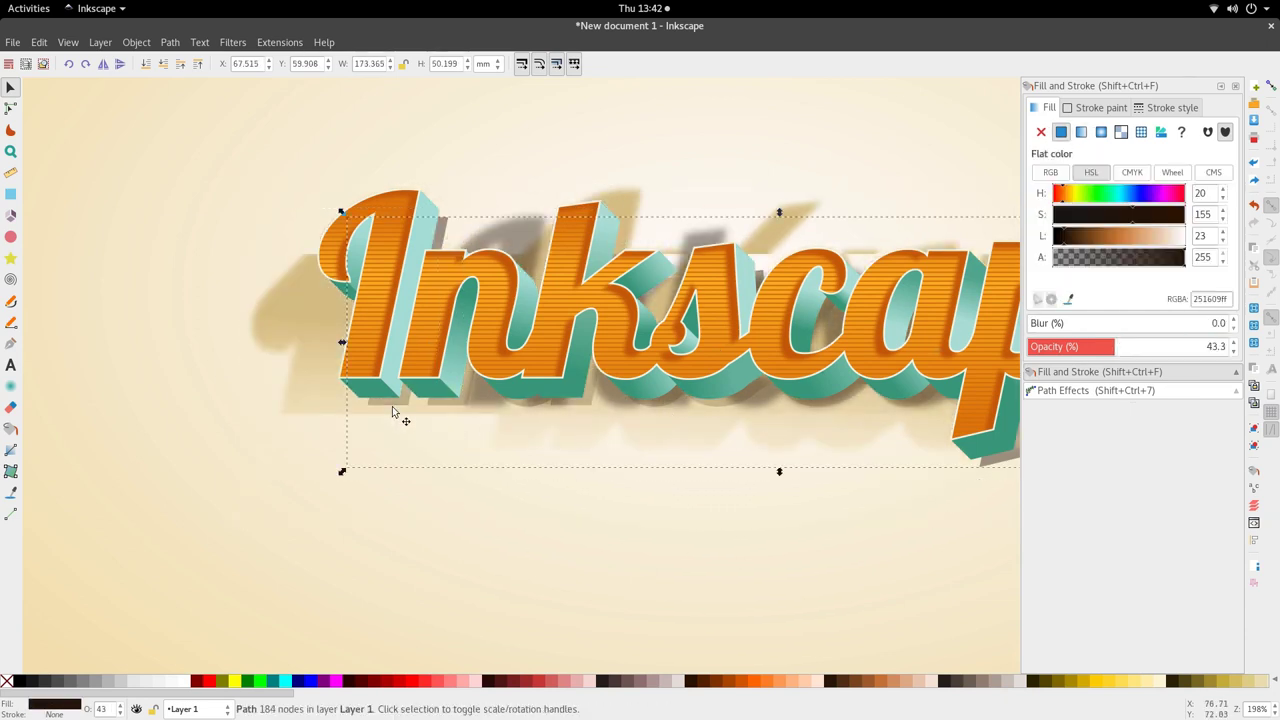
scroll(434, 407, "up", 3, "ctrl")
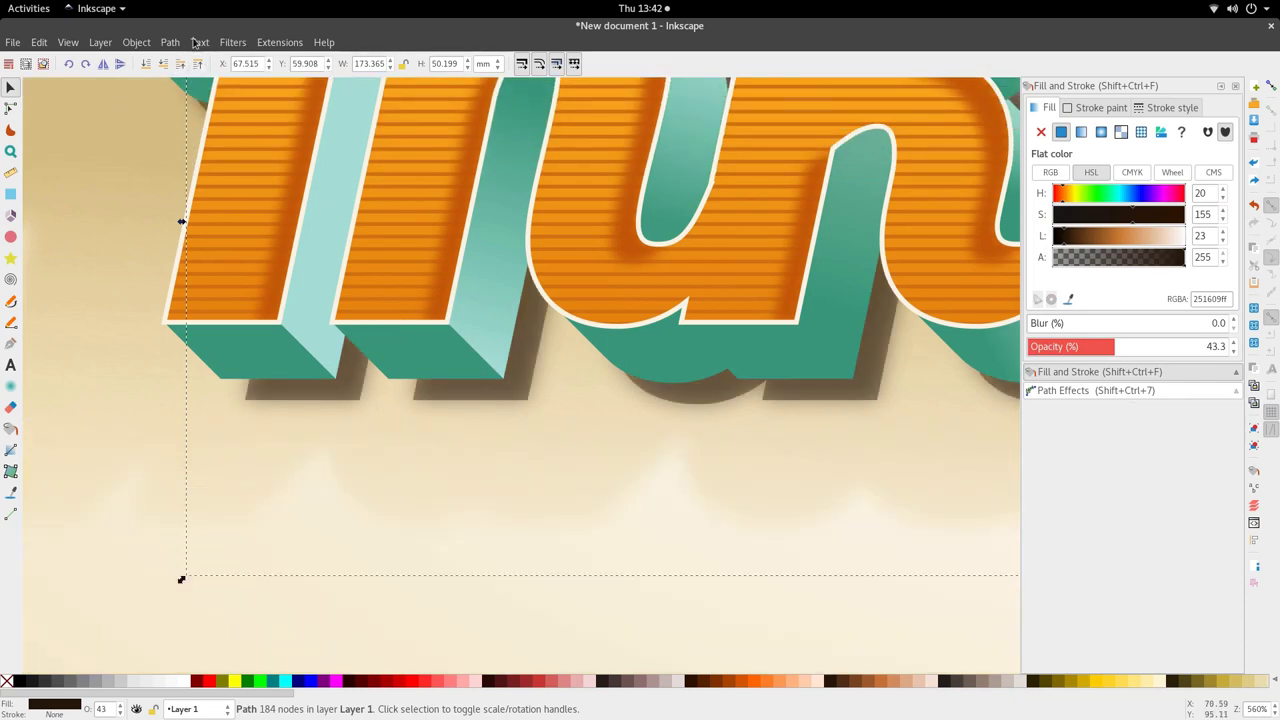
left_click(170, 42)
left_click(194, 290)
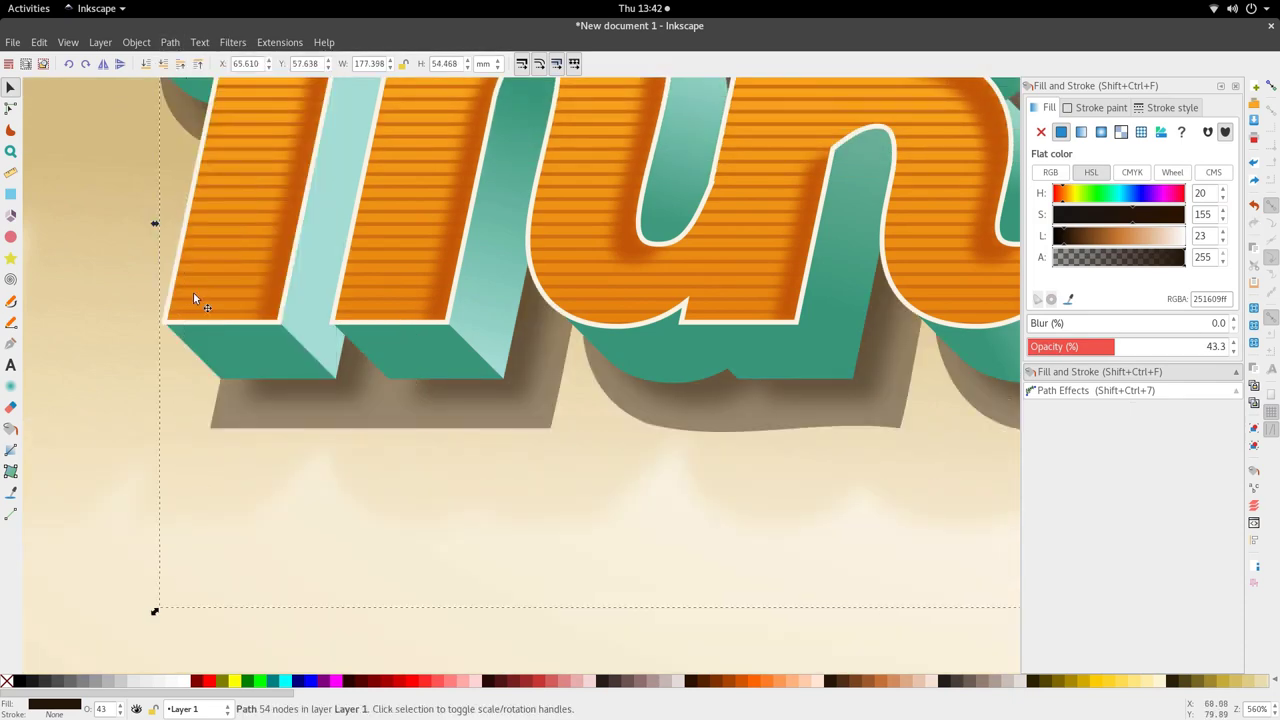
- Set the enlarged contact shadow's blur to 2.3
scroll(549, 497, "down", 5, "ctrl")
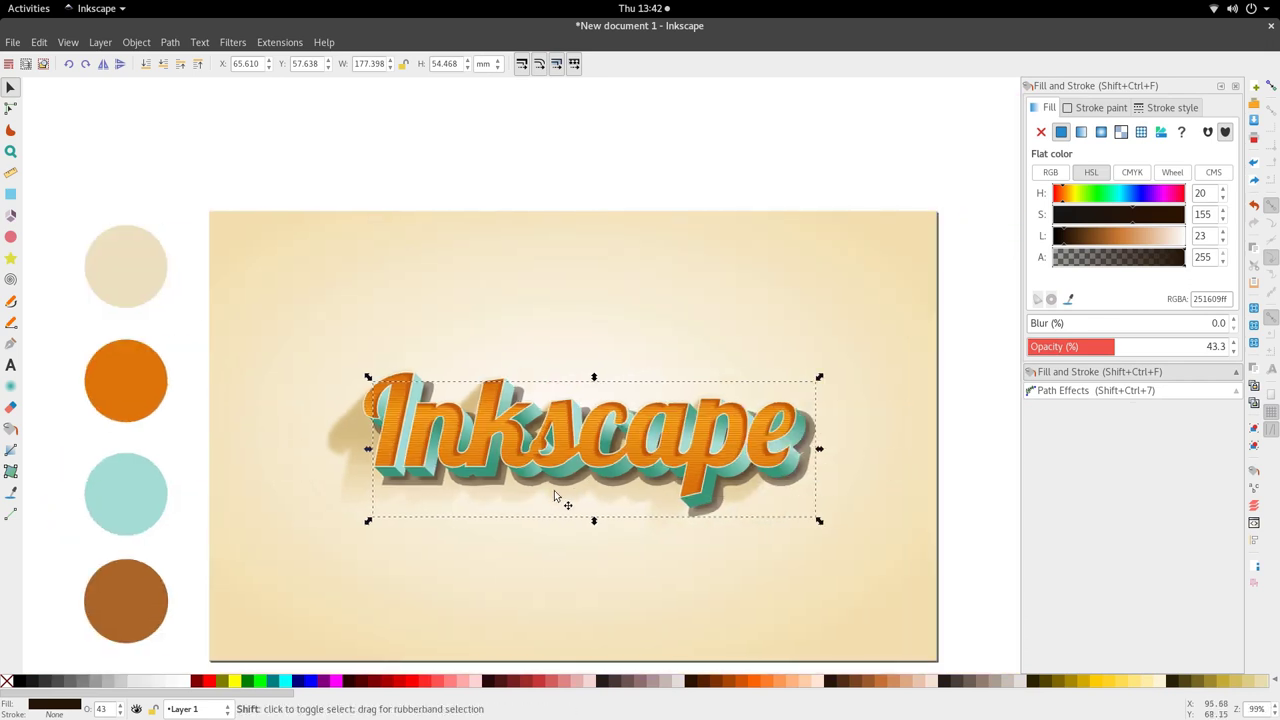
left_click(1031, 323)
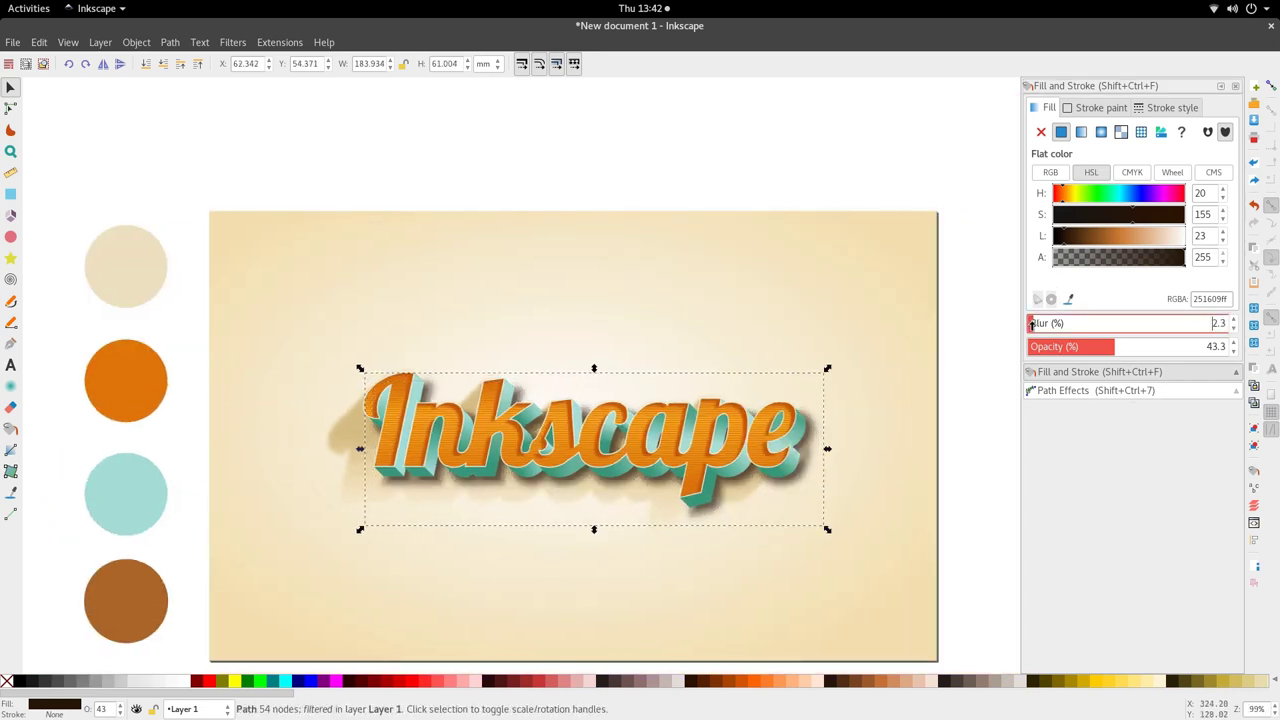
left_click(210, 485)
left_click(420, 491)
- Fill the blurred contact shadow with the medium brown (ac6628) sampled from the palette circle
scroll(420, 491, "up", 2)
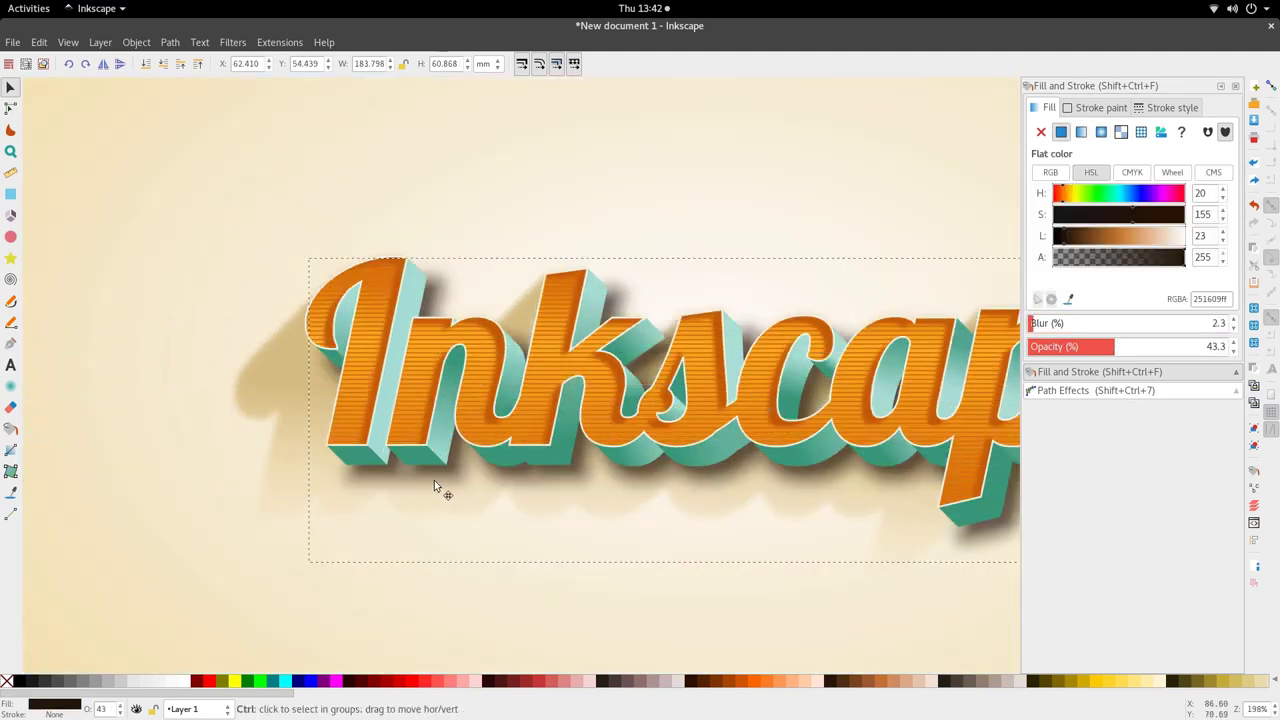
scroll(430, 494, "down", 4)
key("d")
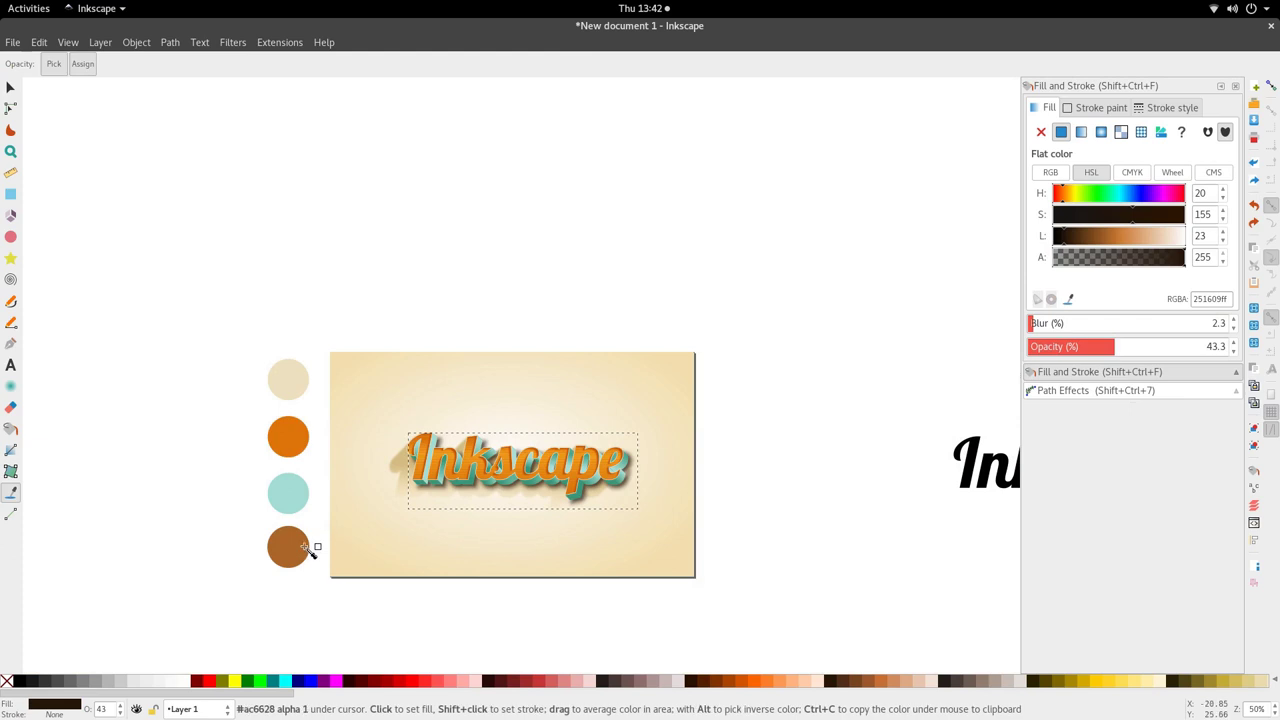
left_click(306, 546)
scroll(412, 494, "up", 2)
key("s")
scroll(455, 495, "up", 2)
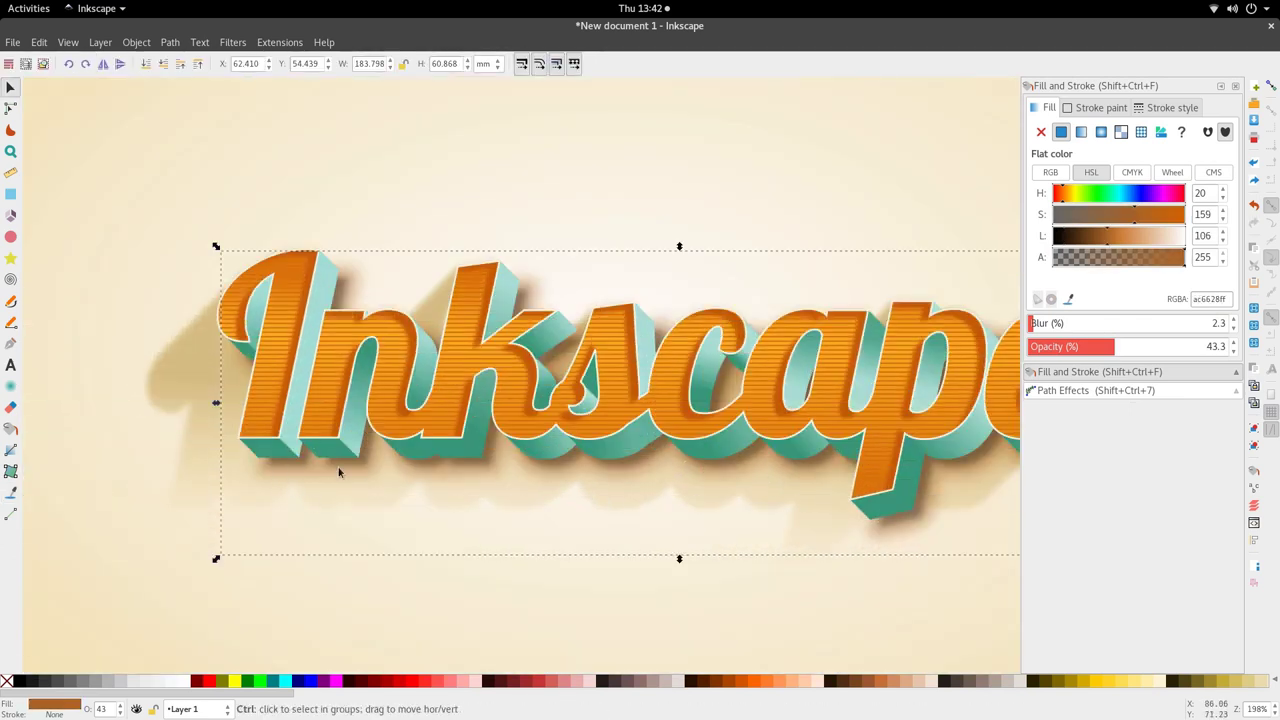
scroll(405, 477, "down", 2)
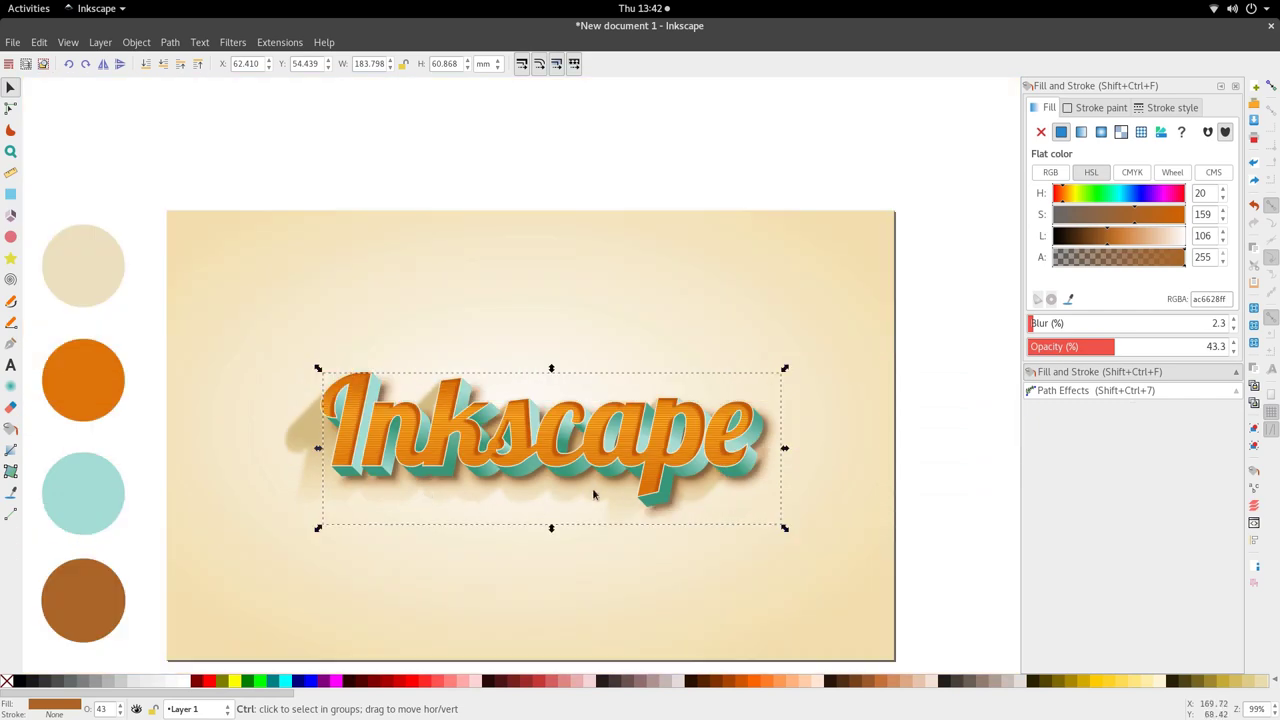
scroll(363, 492, "up", 2)
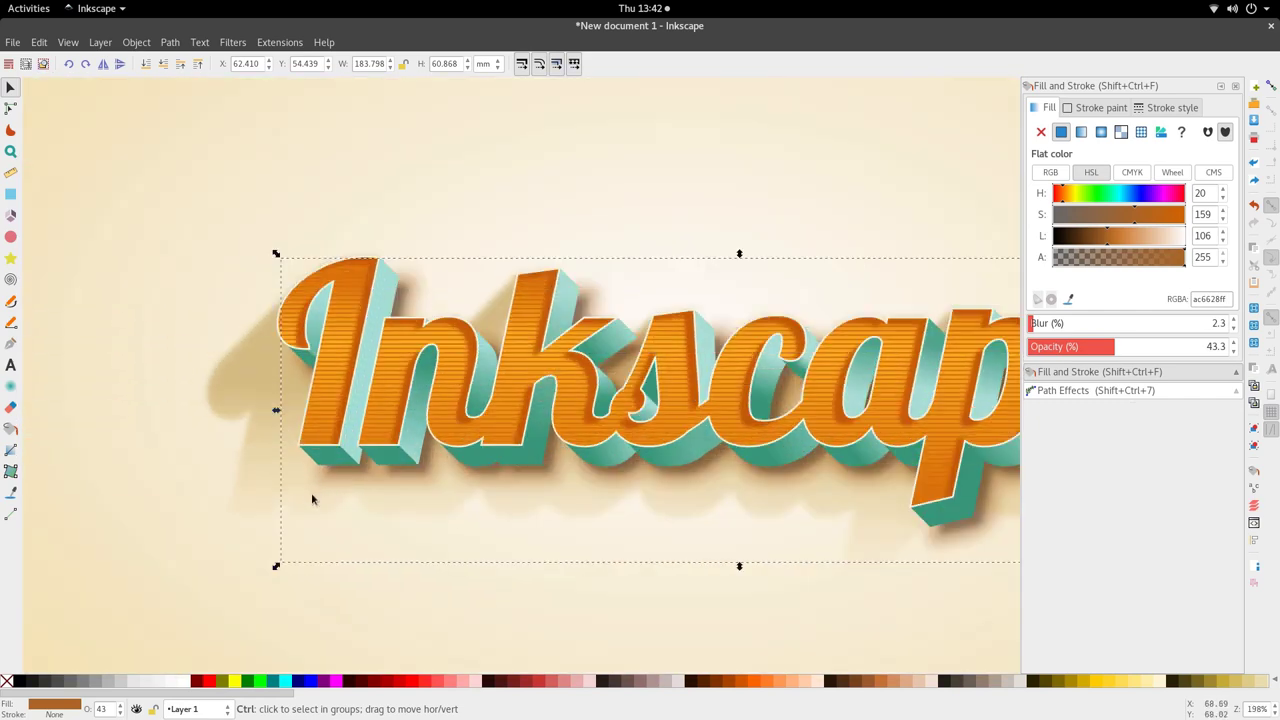
scroll(540, 500, "down", 3)
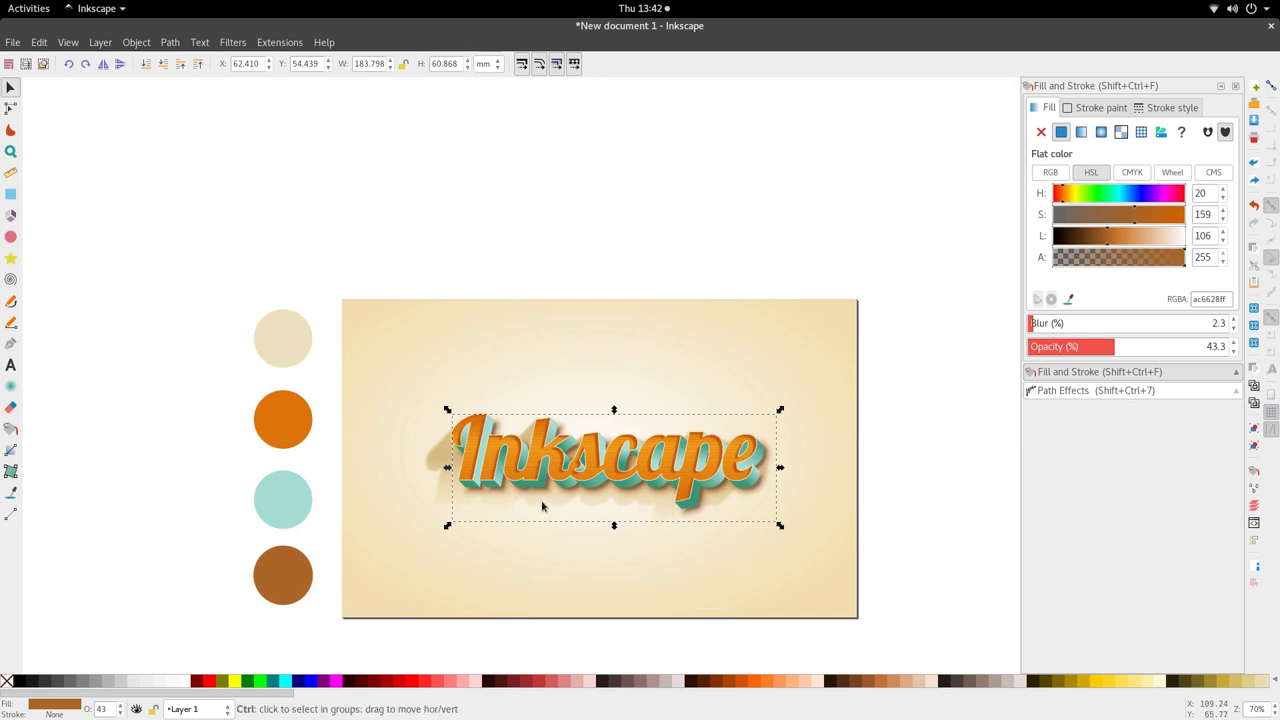
- Select the very dark brown (251609) contact shadow directly beneath the extrusion and nudge it slightly left and up
scroll(552, 499, "up", 3)
left_click(685, 480)
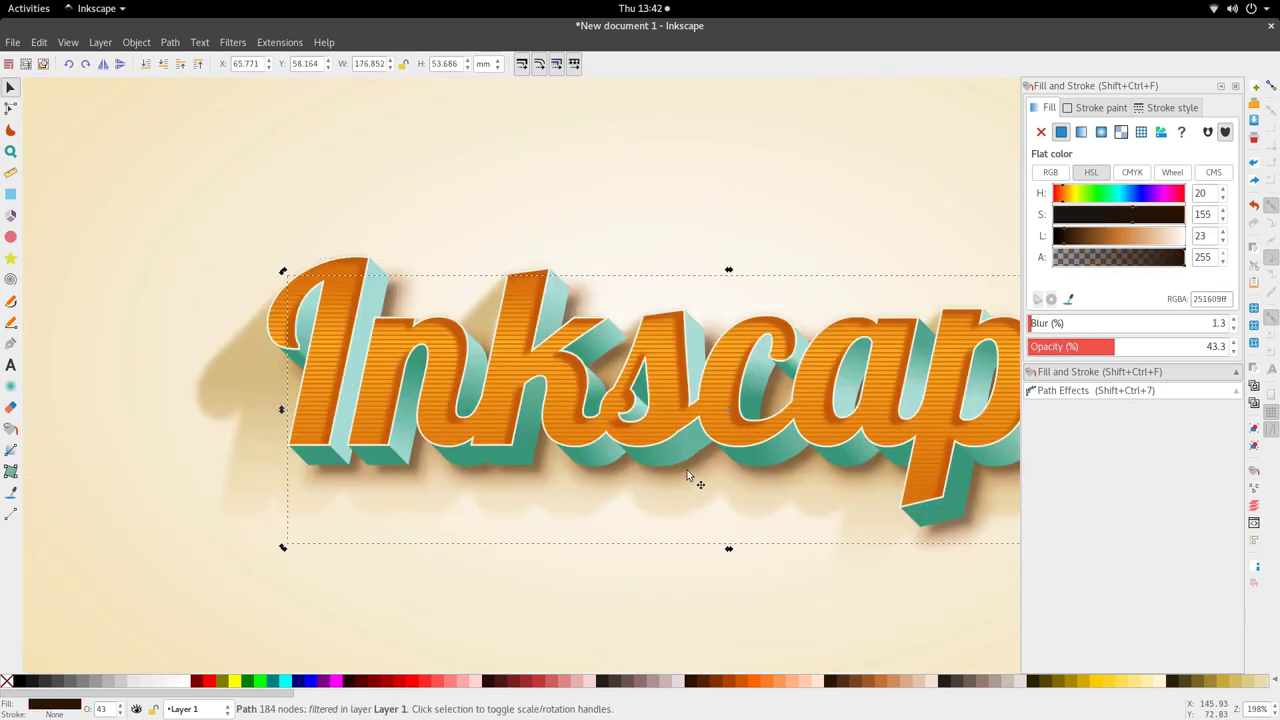
left_click(687, 478, "ctrl+alt")
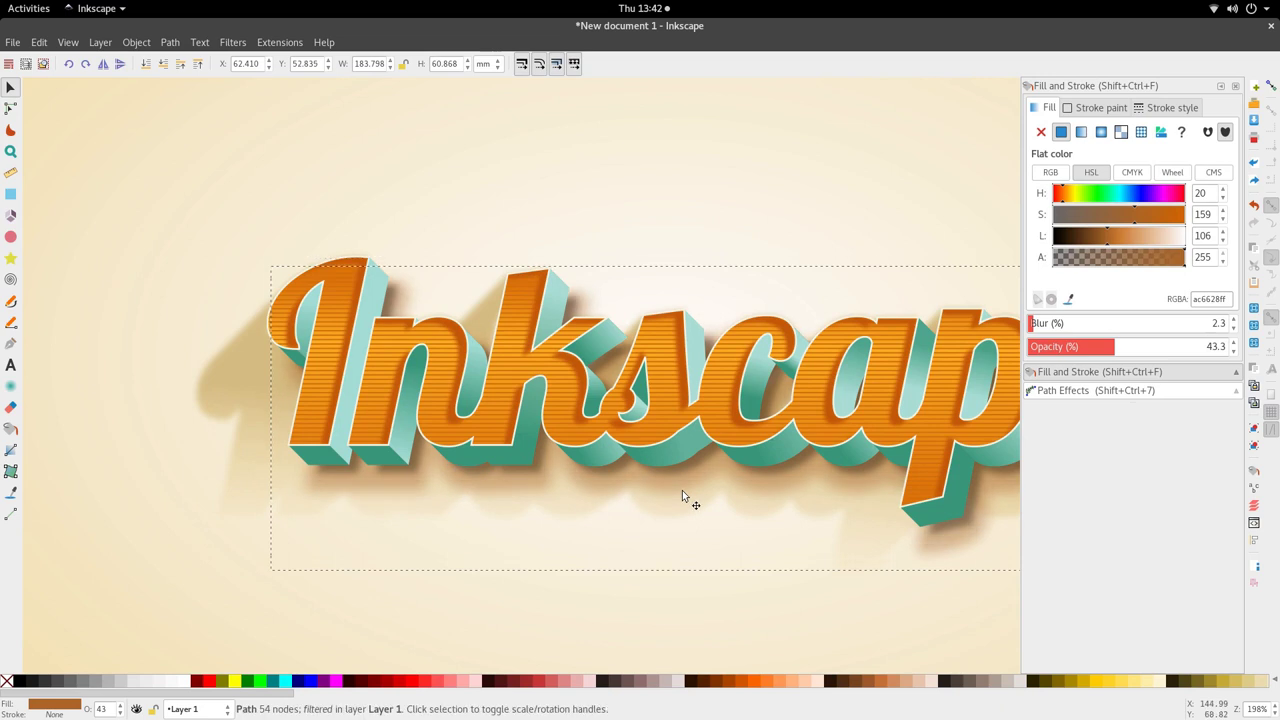
scroll(390, 518, "up", 3)
left_click(404, 366, "ctrl+alt")
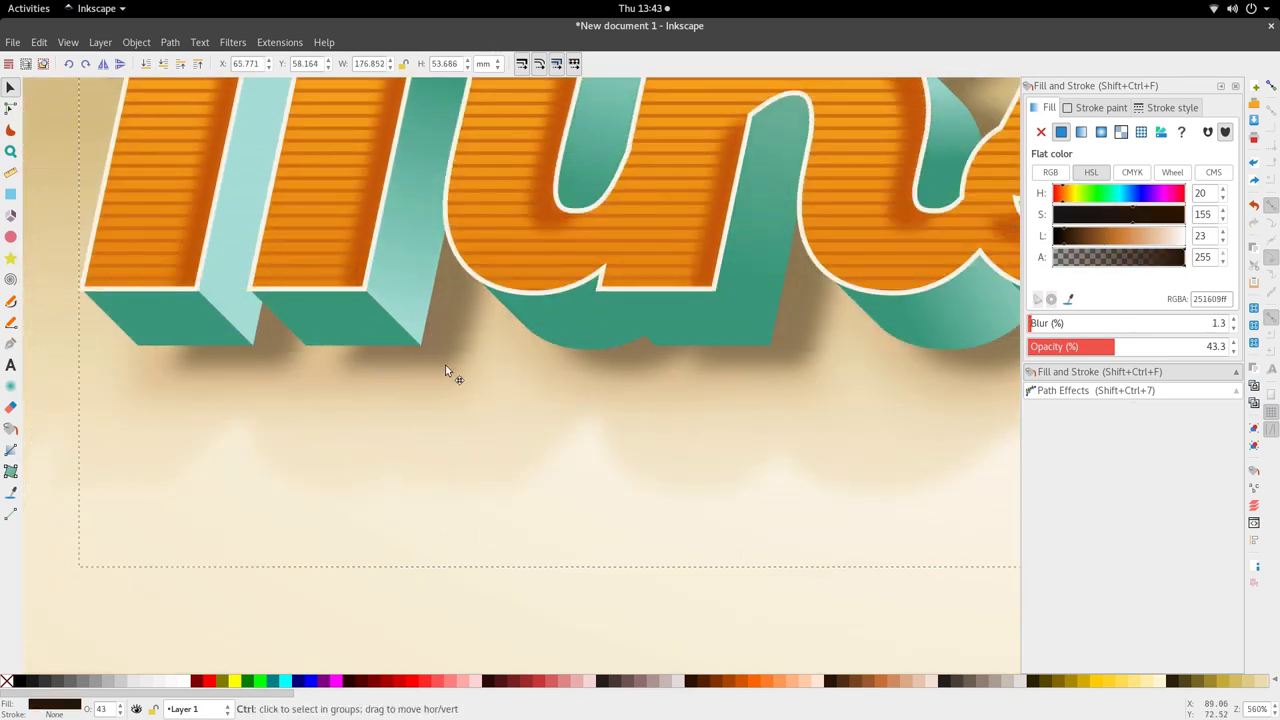
scroll(455, 405, "down", 7, "ctrl")
scroll(470, 417, "up", 2, "ctrl")
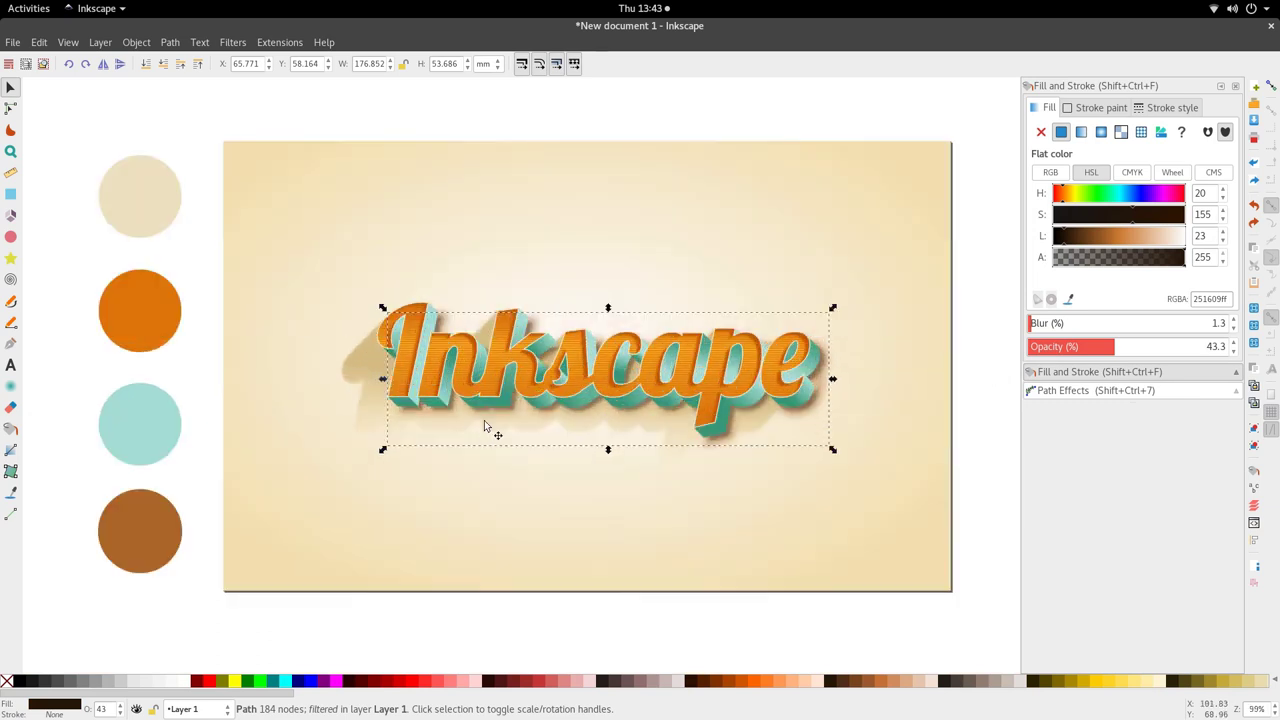
key("alt+Left")
key("alt+Up")
key("alt+Up")
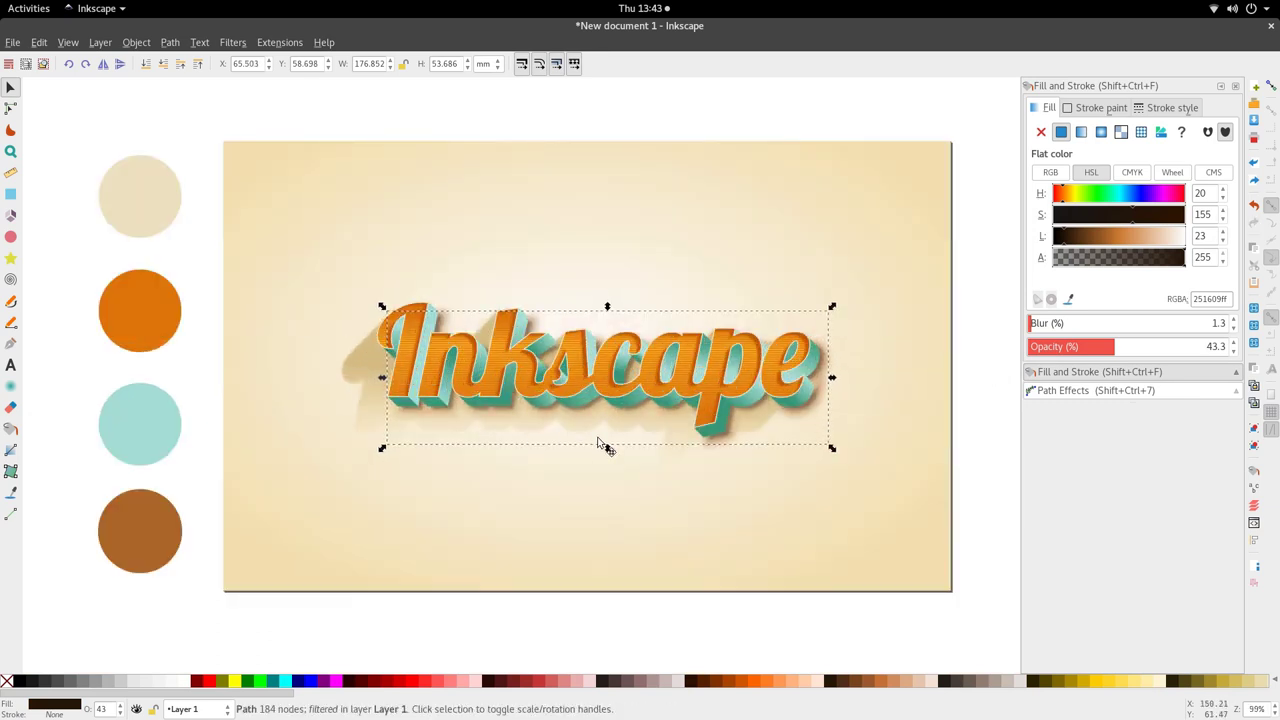
key("alt+Down")
scroll(600, 443, "up", 1)
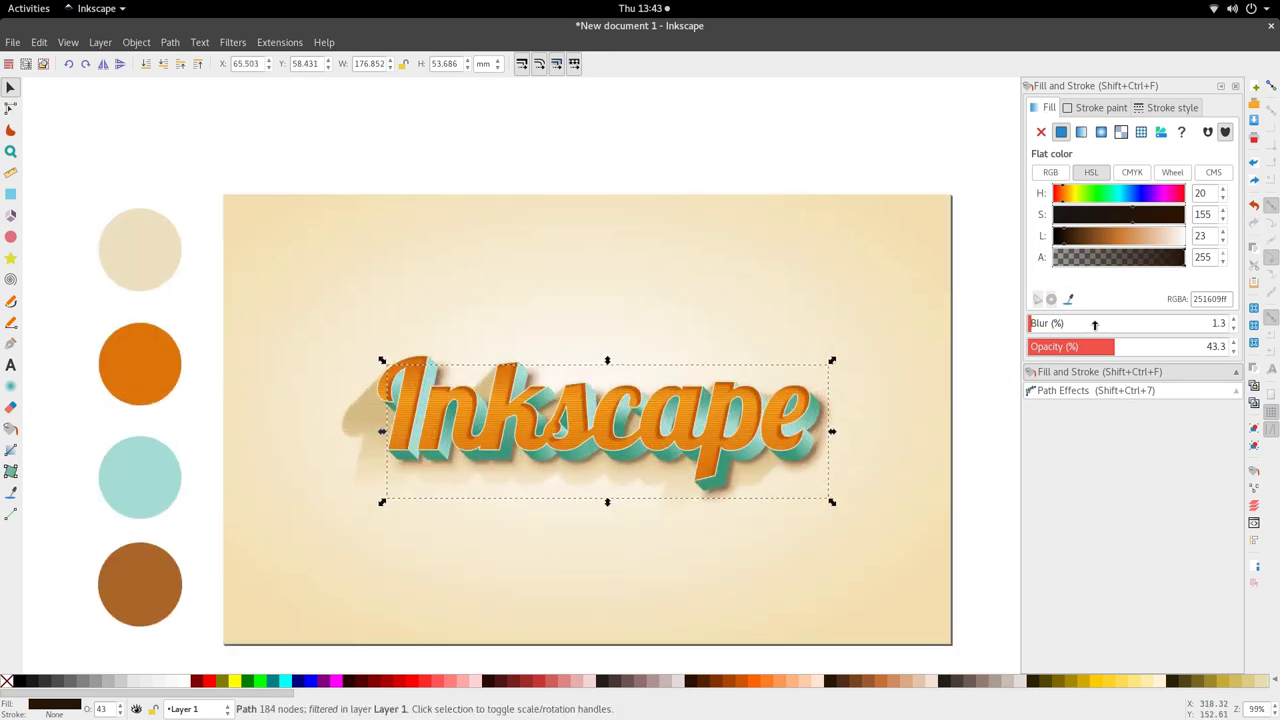
- Set the very dark brown contact shadow's opacity to 60.7%
left_click_drag(1135, 348, 1149, 348)
scroll(654, 385, "down", 2, "ctrl")
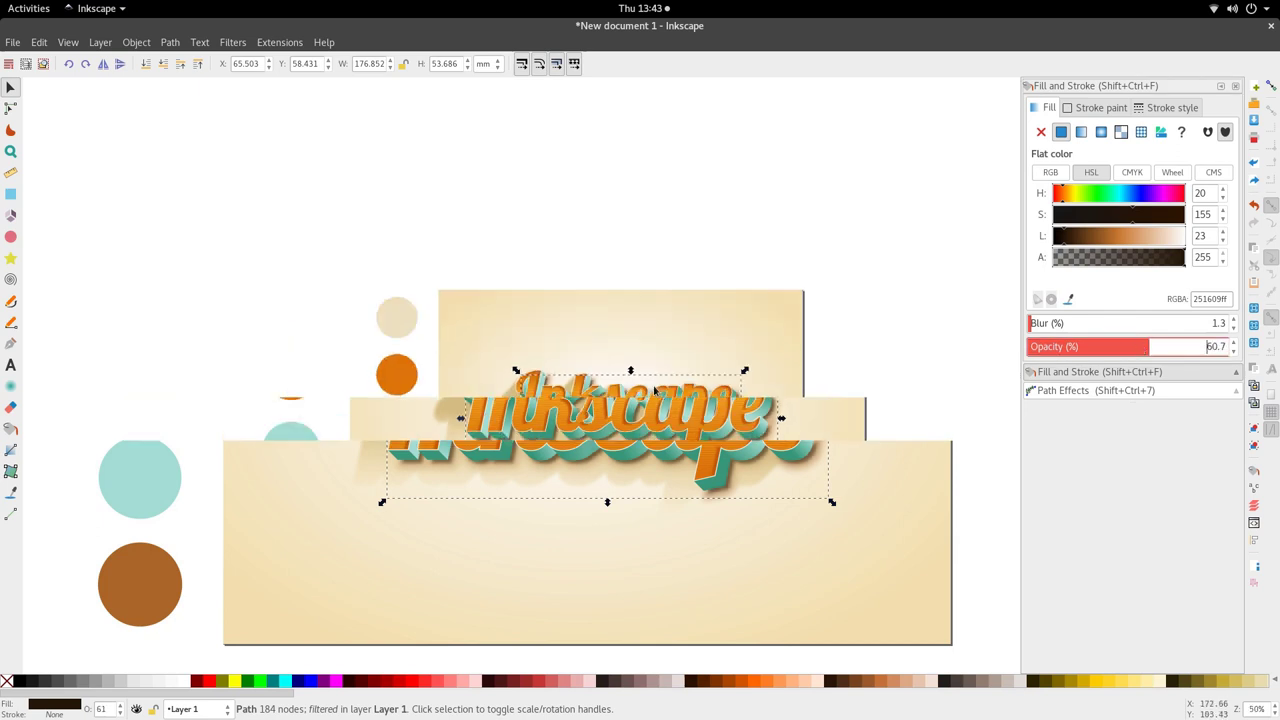
left_click(614, 436)
scroll(610, 432, "up", 3, "ctrl")
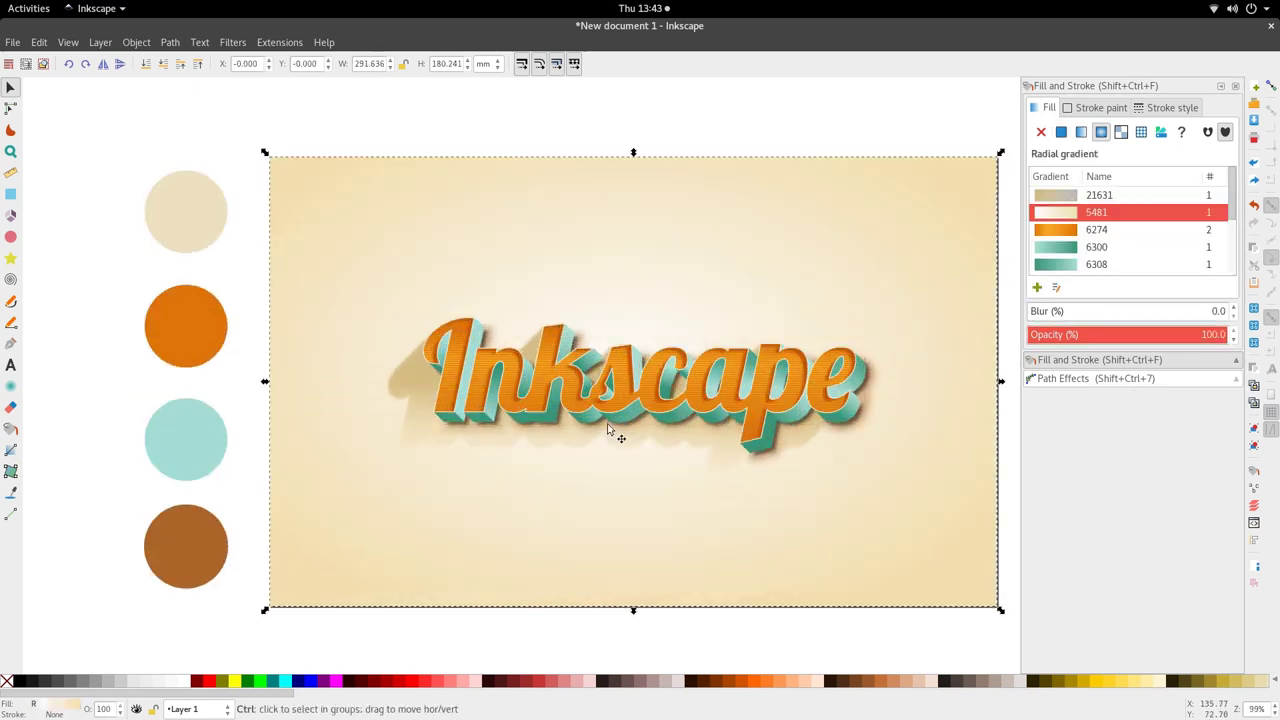
scroll(607, 423, "right", 2, "shift")
left_click(604, 437)
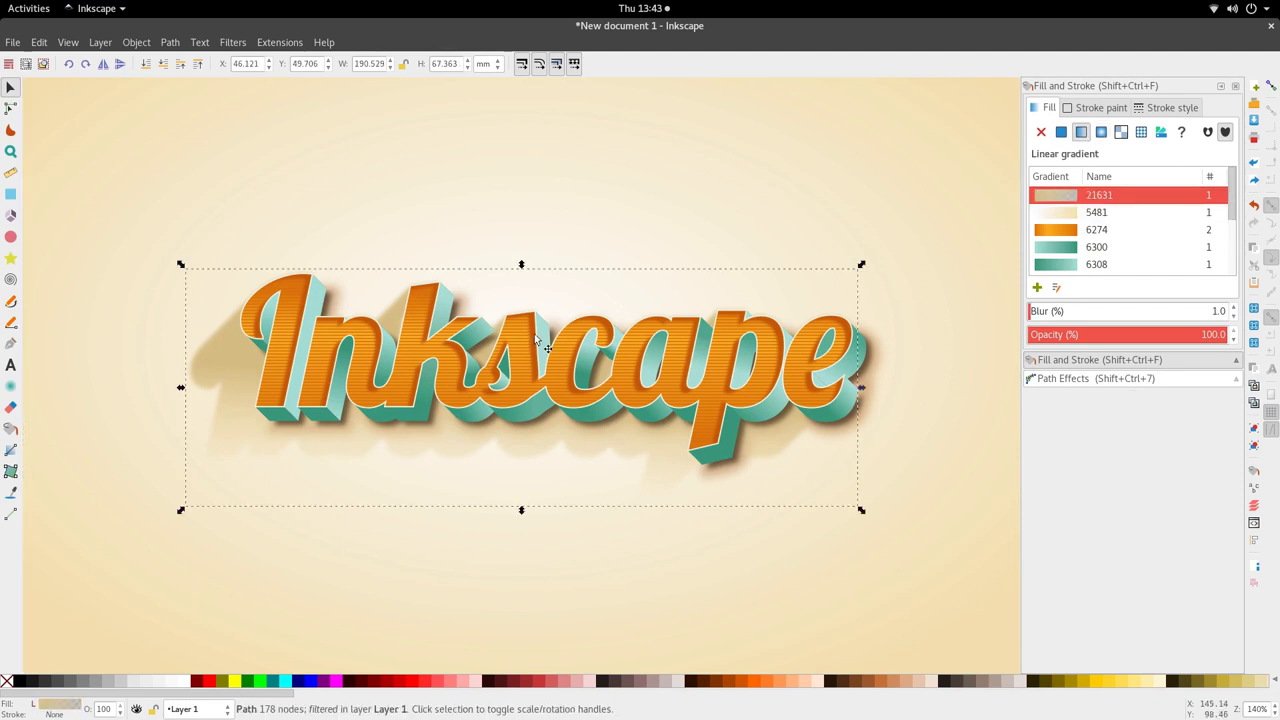
- Select the orange face of the "Inkscape" lettering and show its gradient handles for editing
scroll(530, 285, "down", 1, "ctrl")
scroll(348, 357, "up", 3, "ctrl")
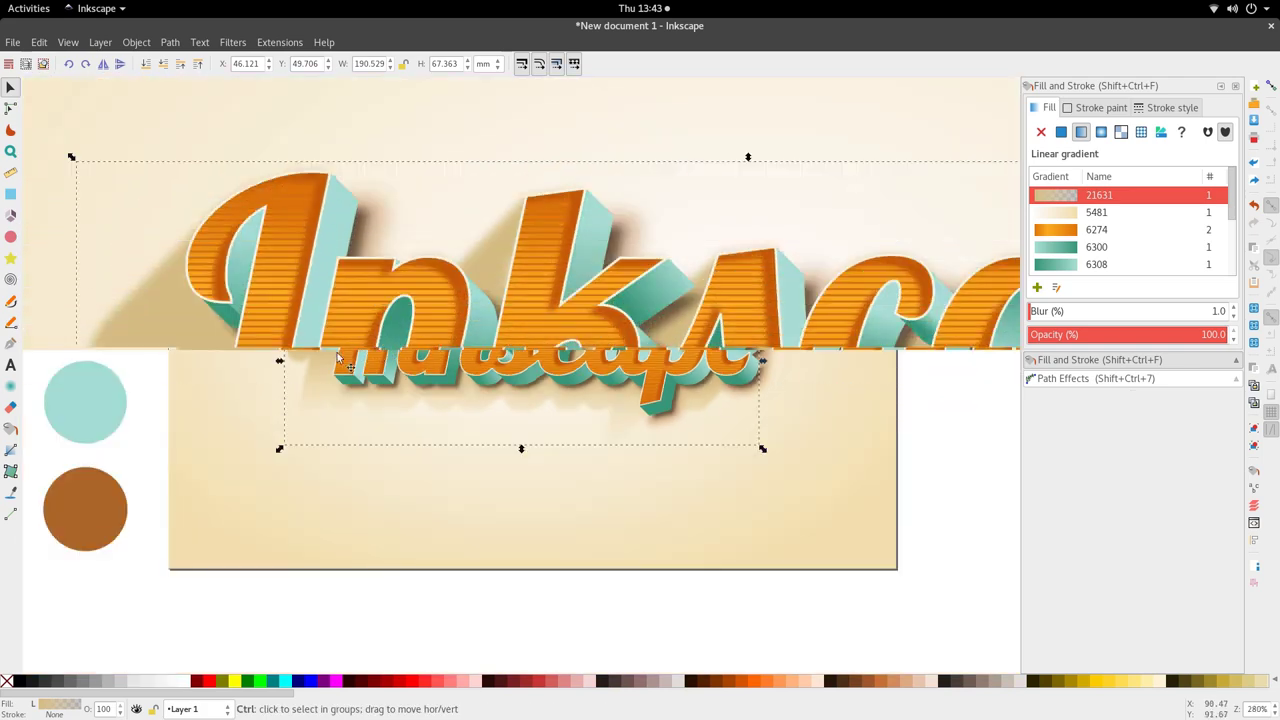
left_click(257, 379, "ctrl")
key("n")
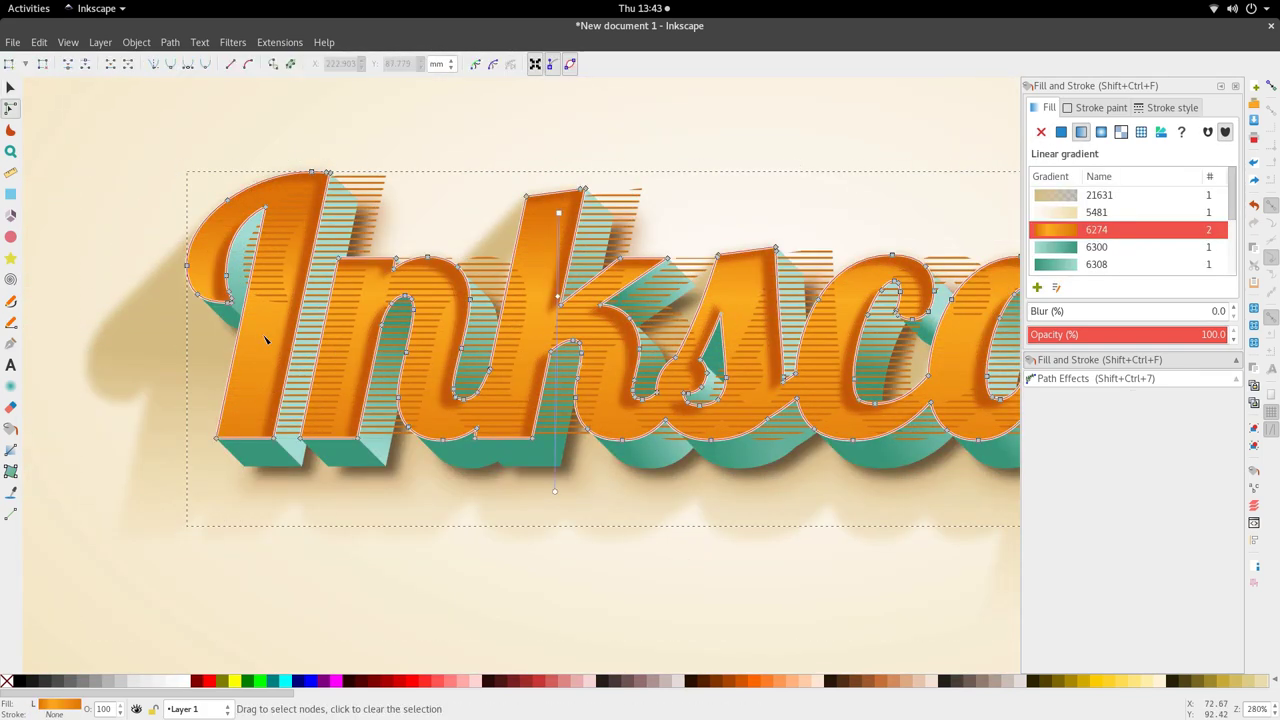
scroll(450, 330, "down", 2, "ctrl")
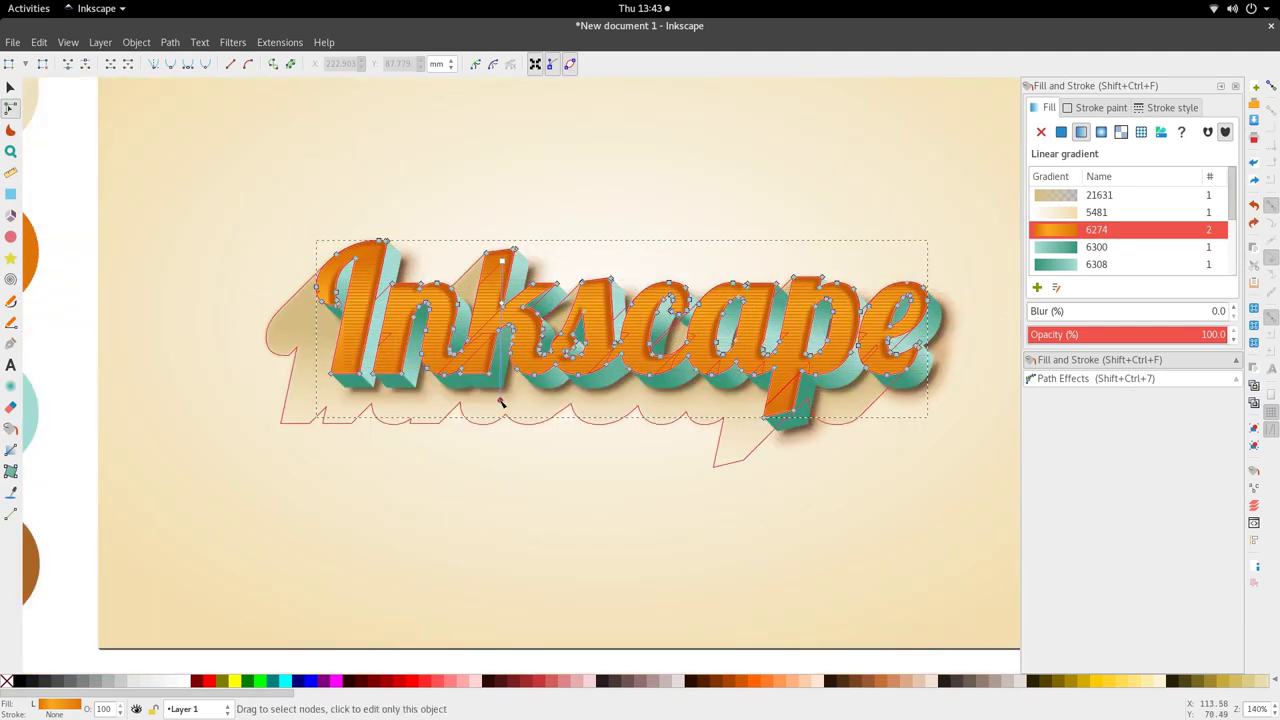
left_click(500, 400)
left_click_drag(1103, 243, 1123, 240)
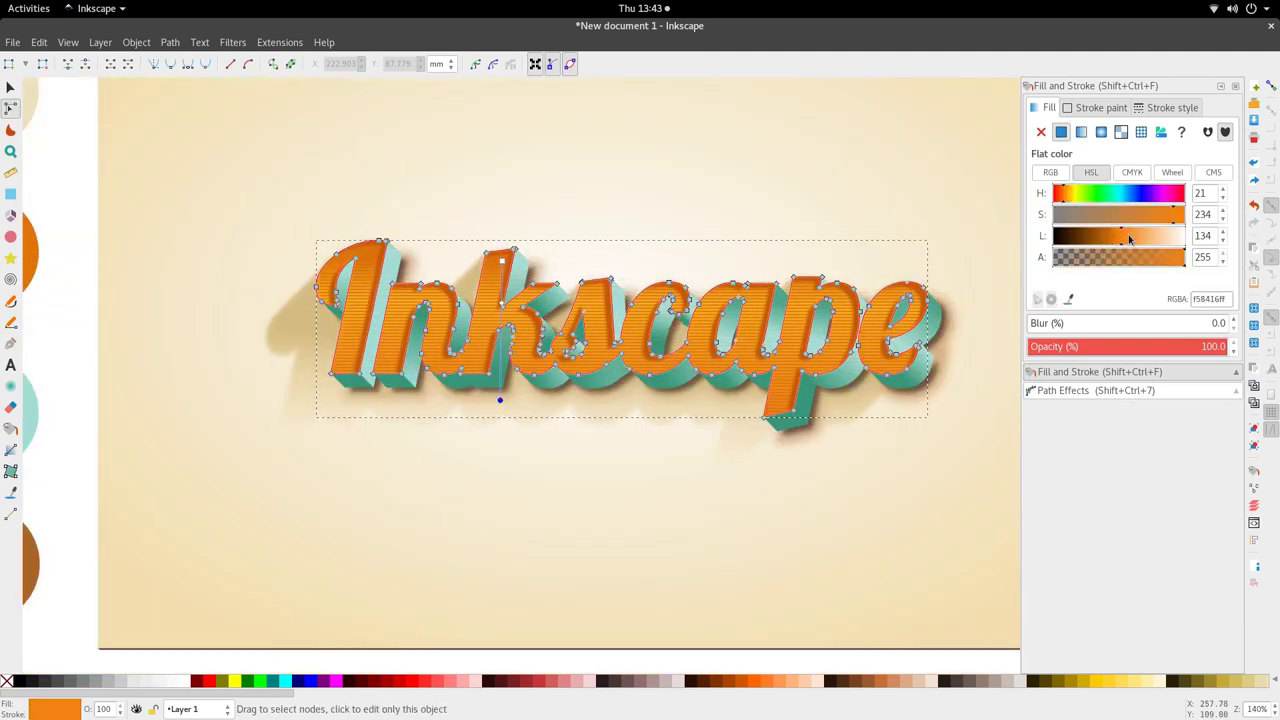
key("ctrl+z")
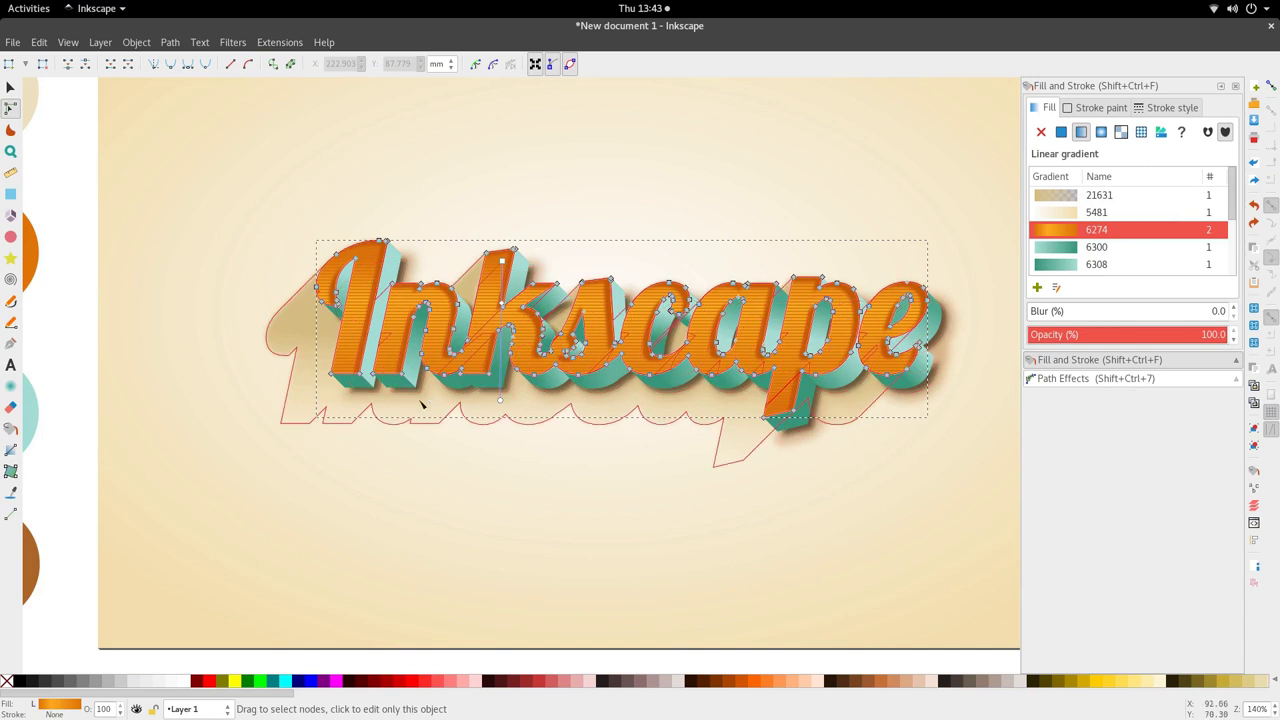
- Raise the saturation of the lower stop in the lettering's orange gradient and set the middle stop's lightness to 160
left_click(500, 400)
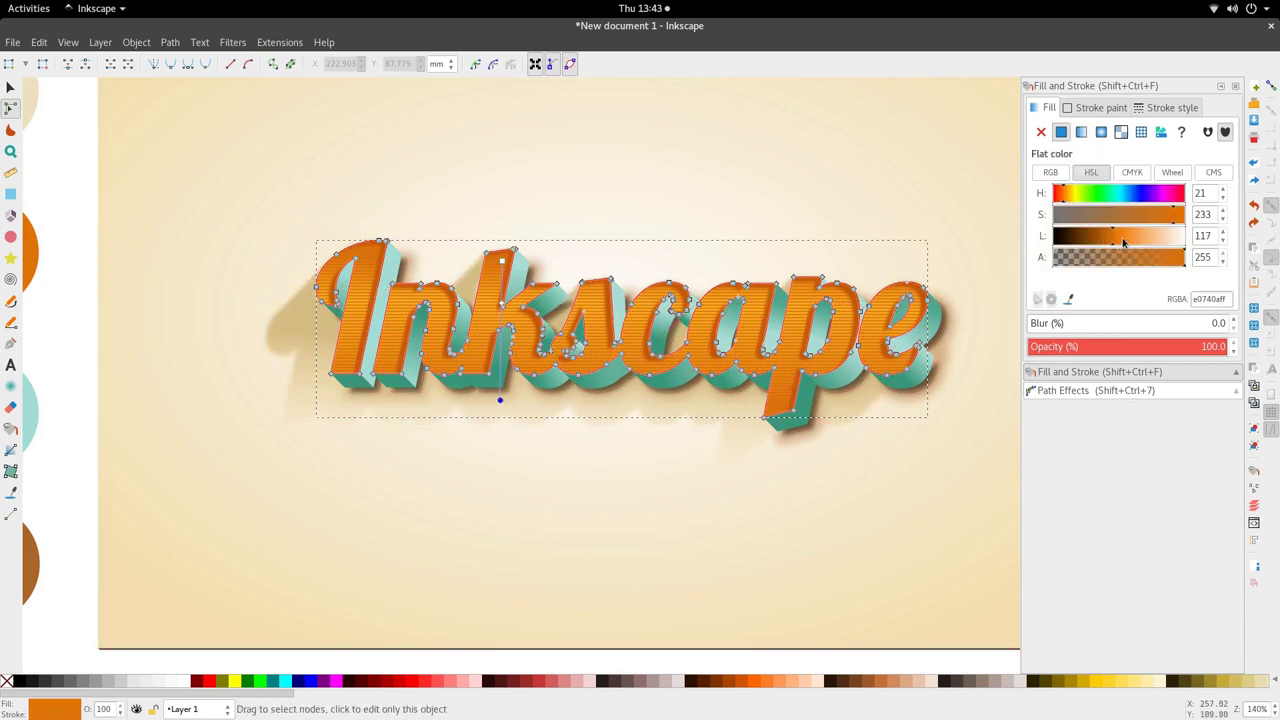
left_click_drag(1182, 226, 1189, 223)
left_click(502, 303)
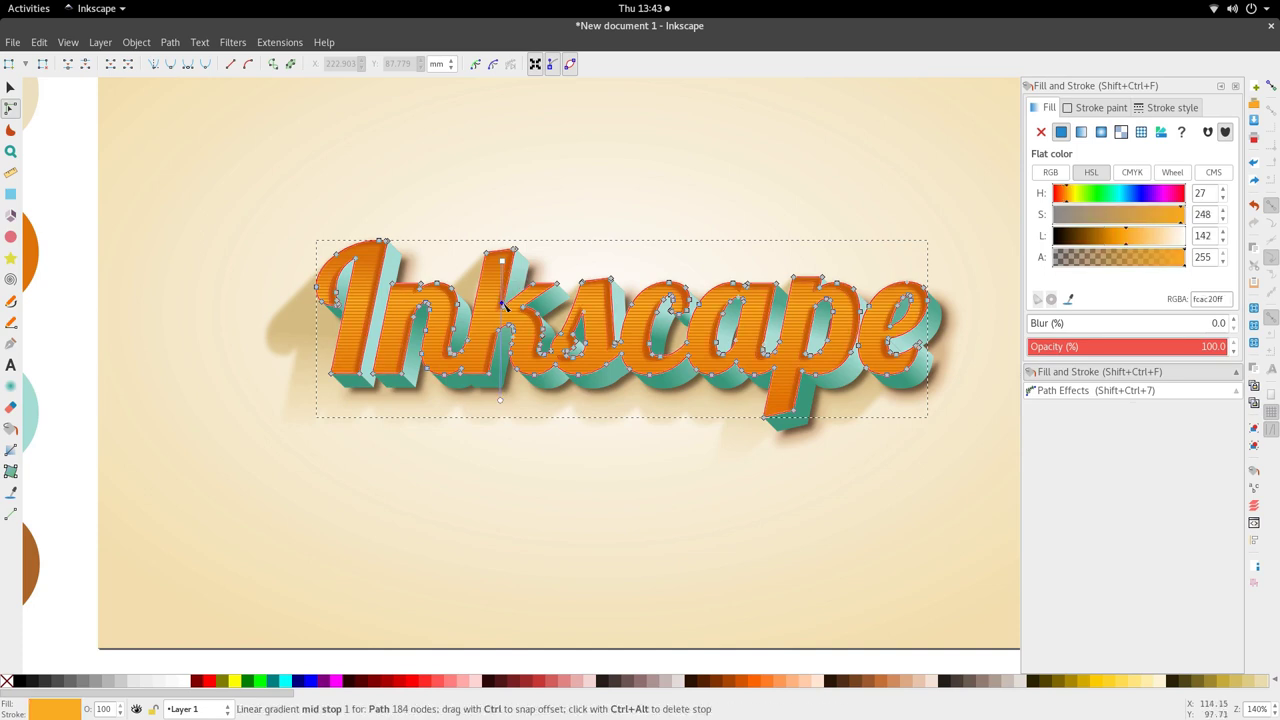
left_click(1134, 237)
key("s")
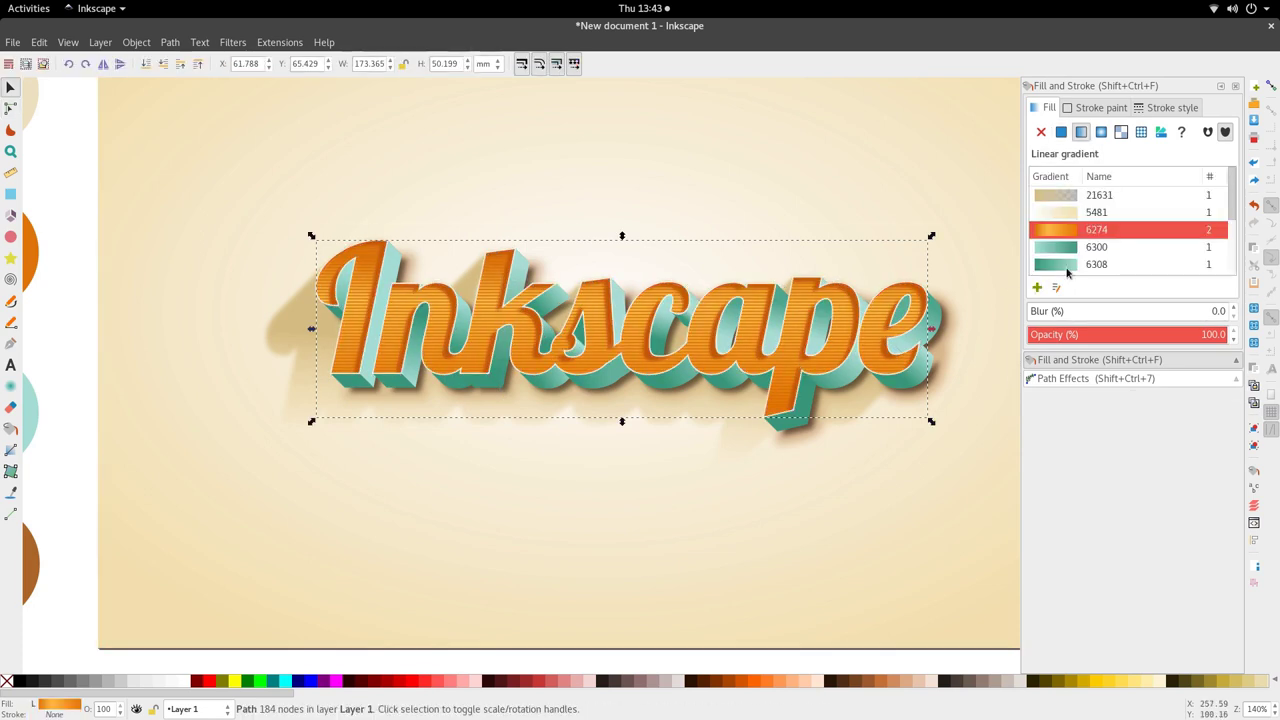
- Shift the stripes temporarily to reach the orange gradient, restore them, and set its middle stop to saturation 250 and lightness 150
scroll(818, 304, "up", 1)
left_click(809, 308)
key("n")
left_click(809, 308, "alt")
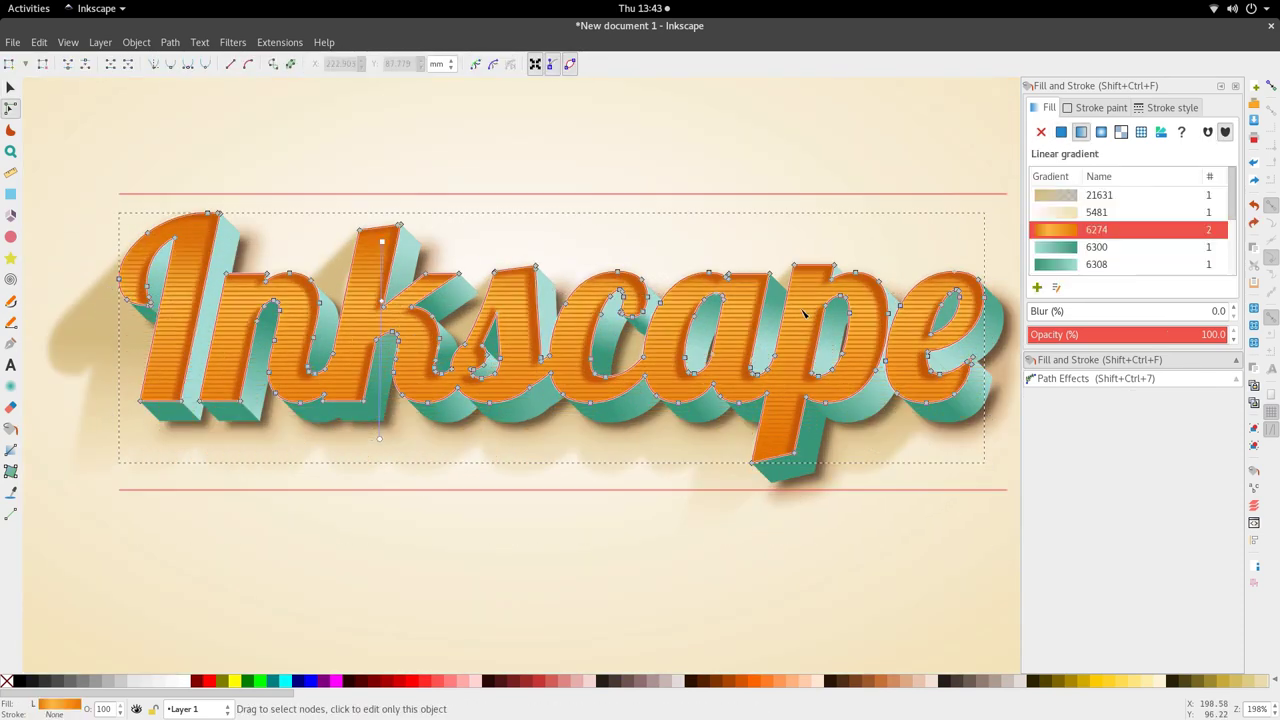
key("s")
left_click_drag(803, 329, 795, 437)
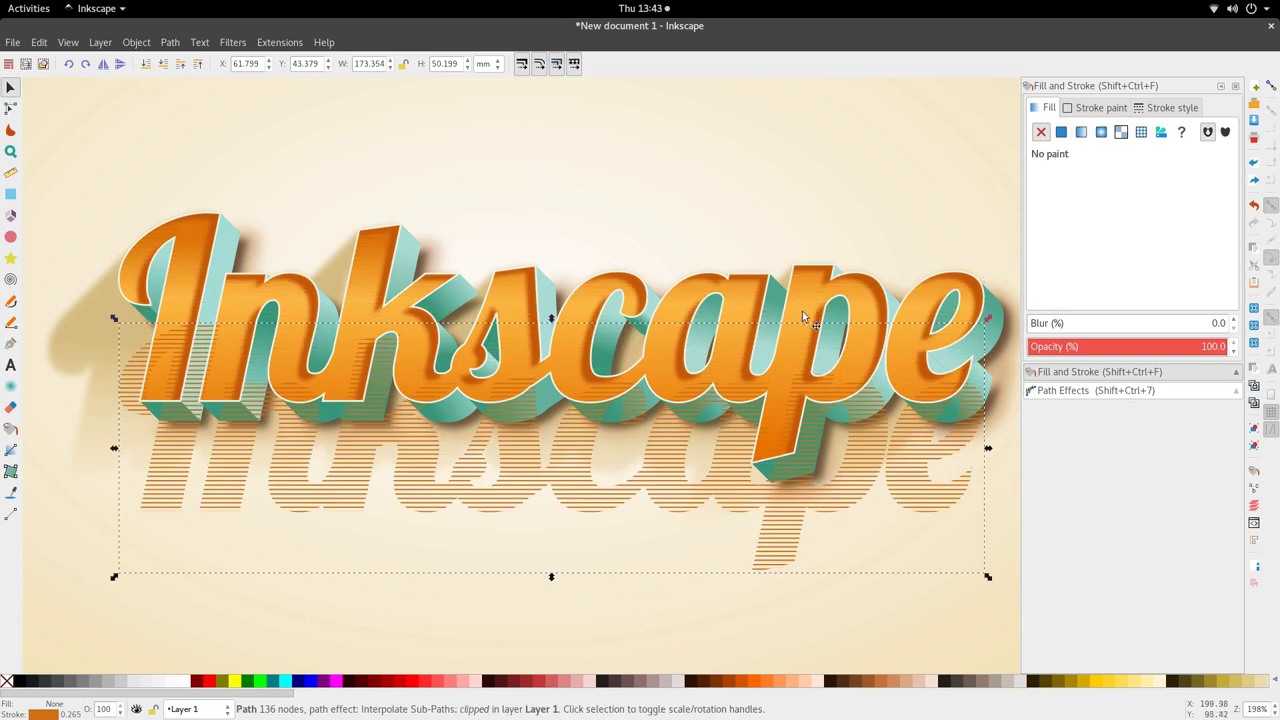
double_click(805, 315)
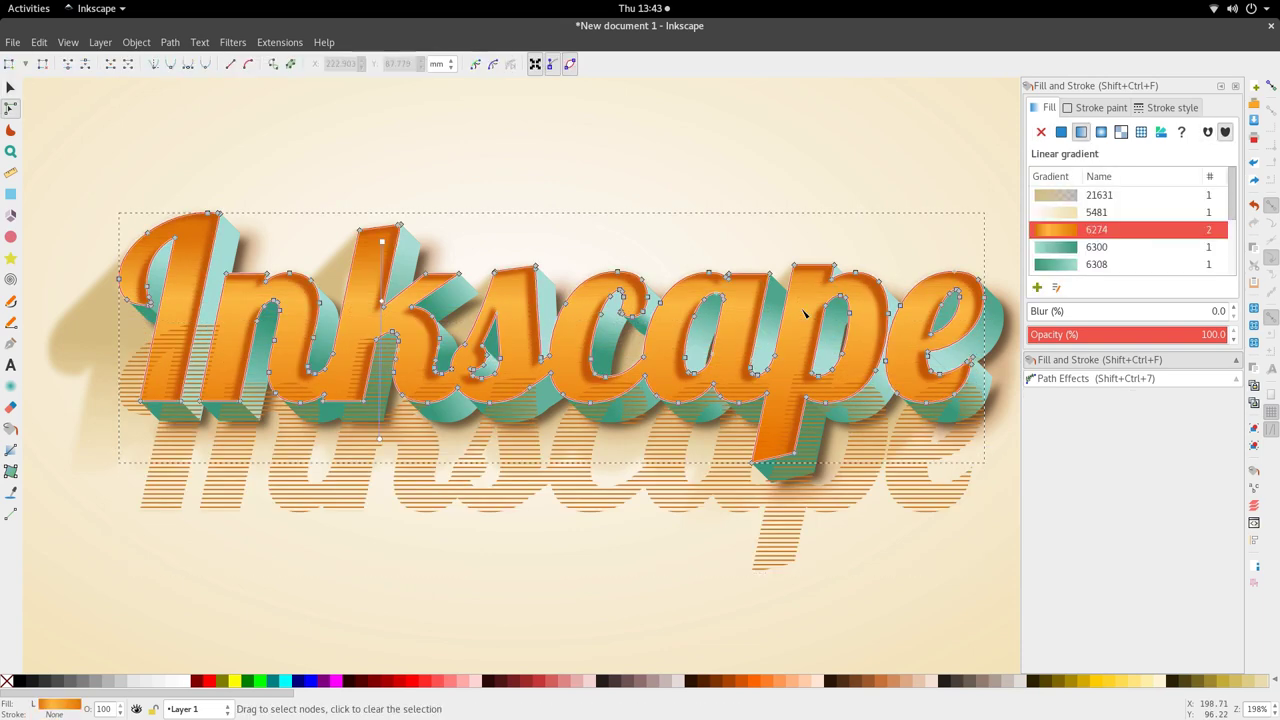
left_click(381, 301)
key("ctrl+z")
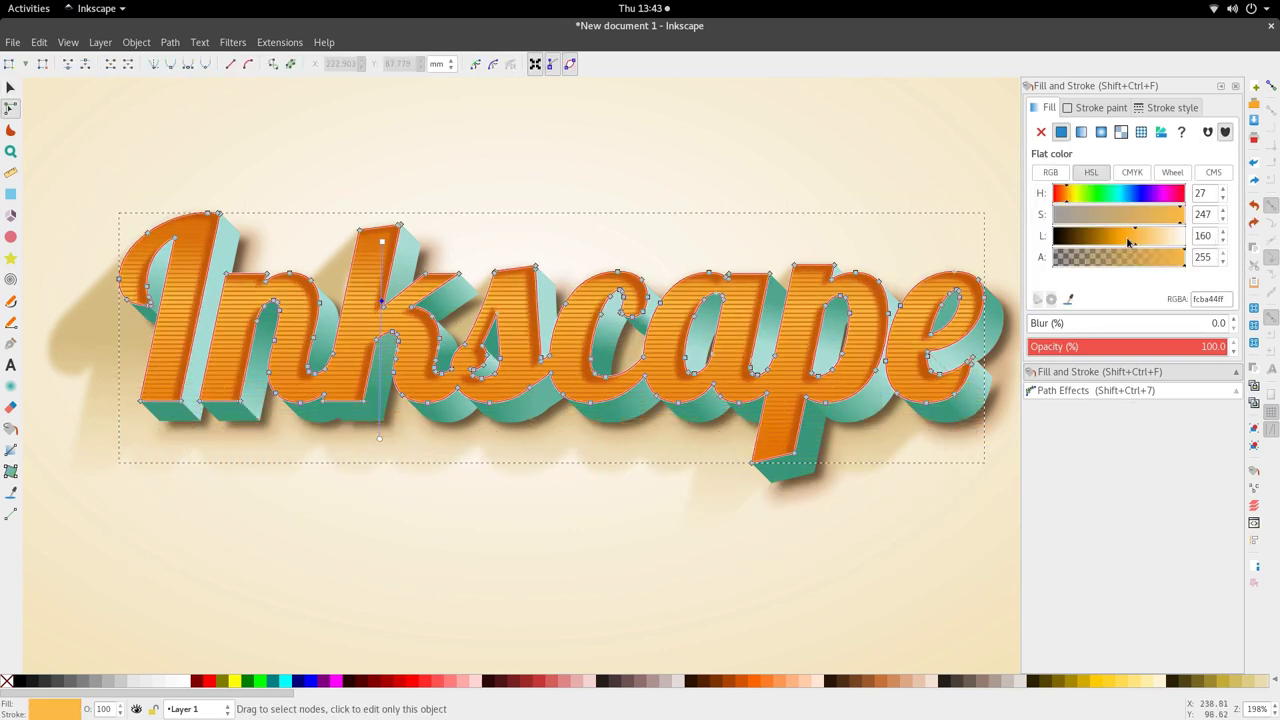
left_click_drag(1130, 240, 1127, 242)
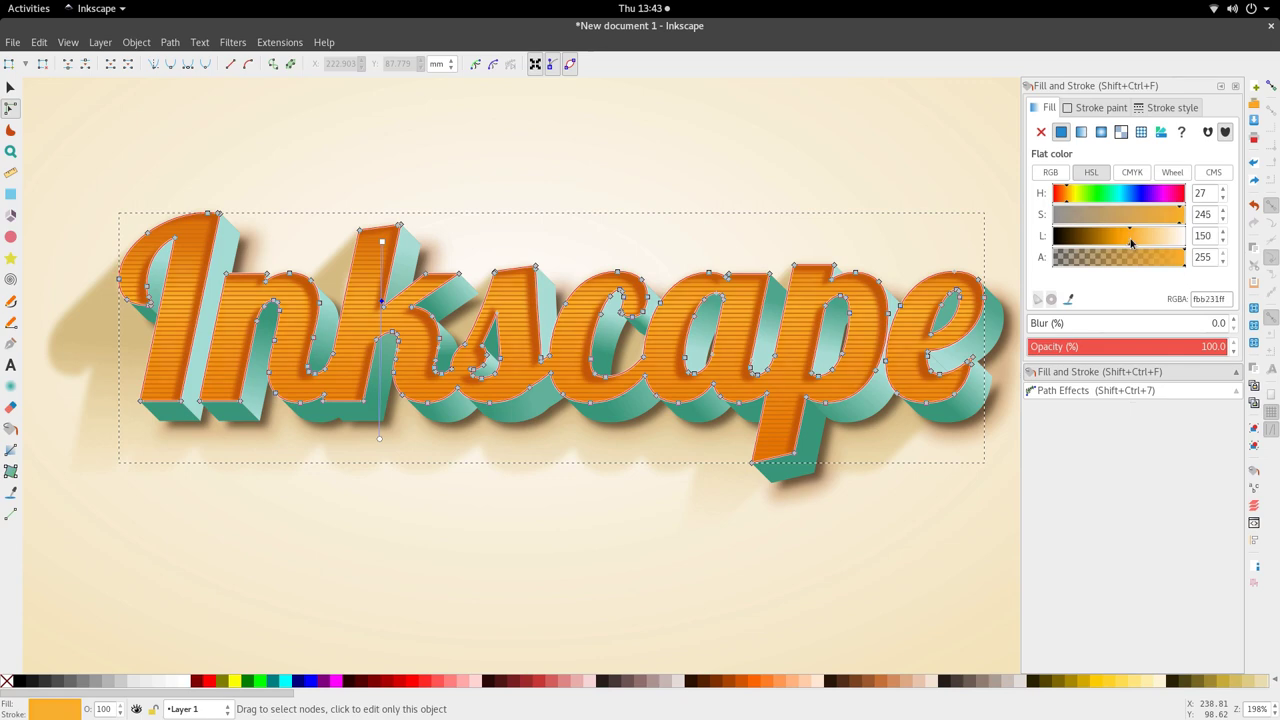
left_click_drag(1178, 220, 1188, 222)
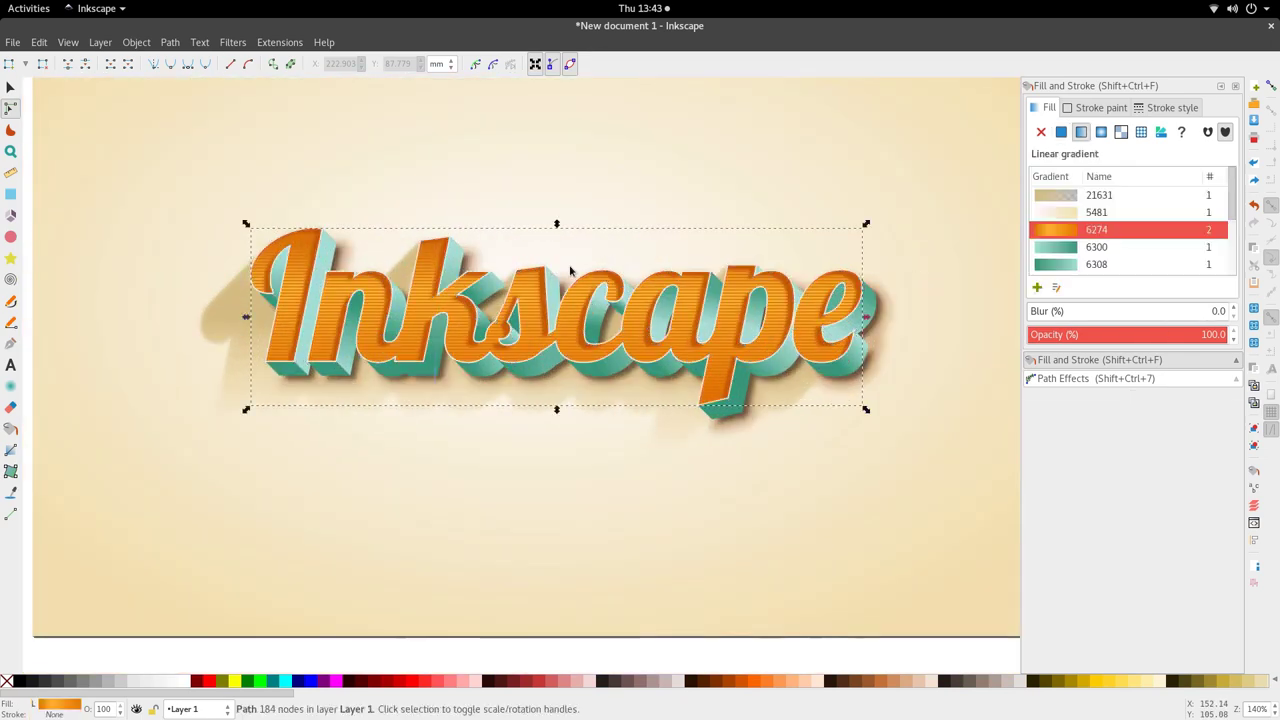
scroll(590, 281, "down", 2)
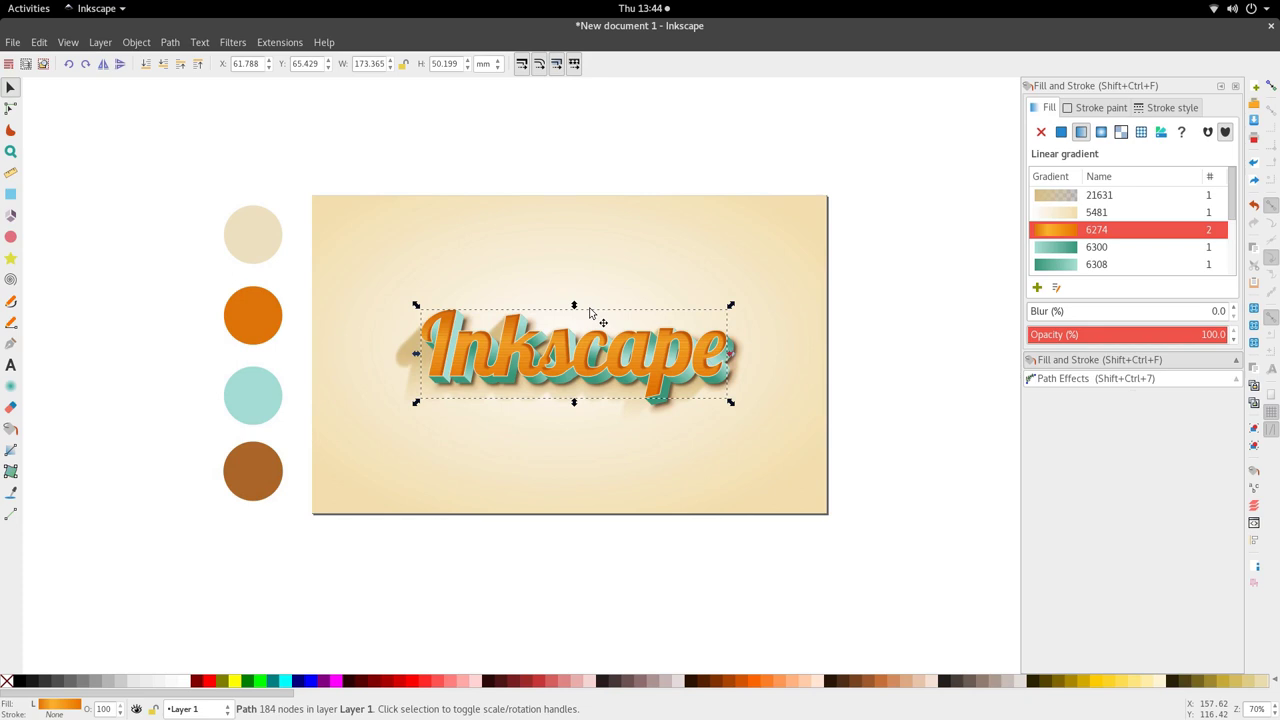
- Shift the stripes temporarily to reach the orange gradient, restore them, and set its upper stop to a deeper orange with hue 15
scroll(455, 352, "up", 3)
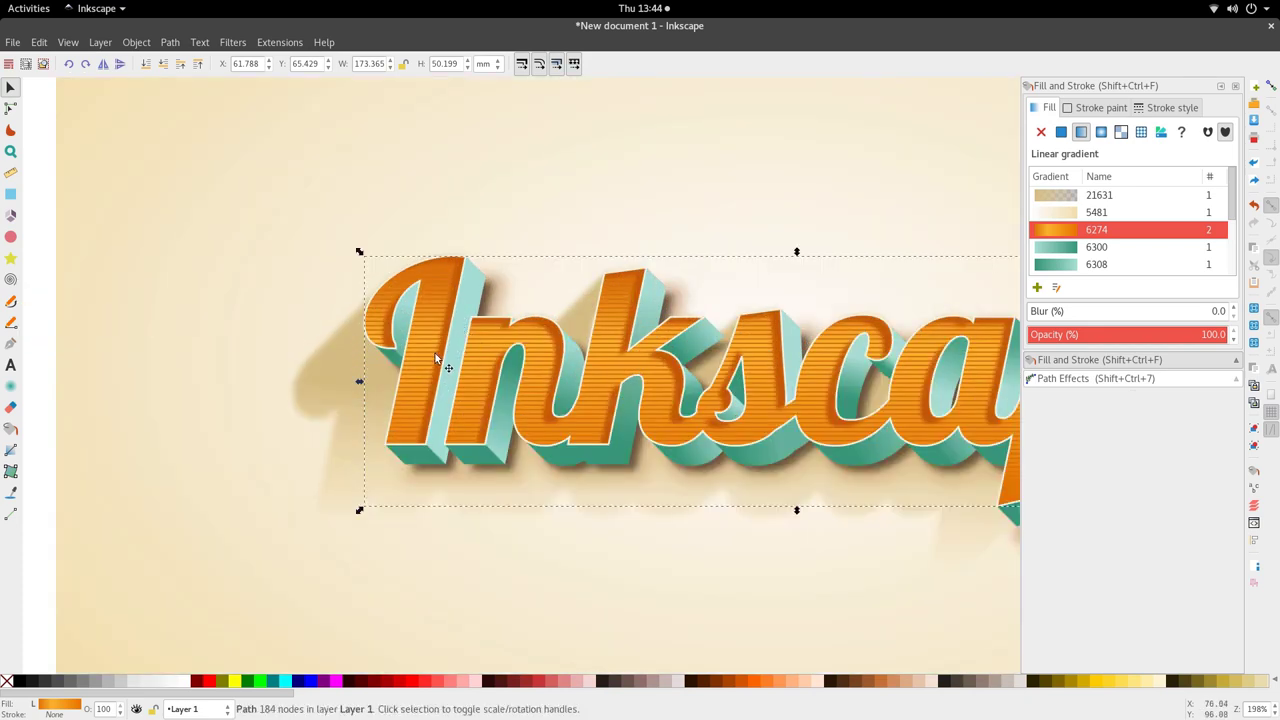
left_click_drag(429, 345, 411, 404)
double_click(433, 283)
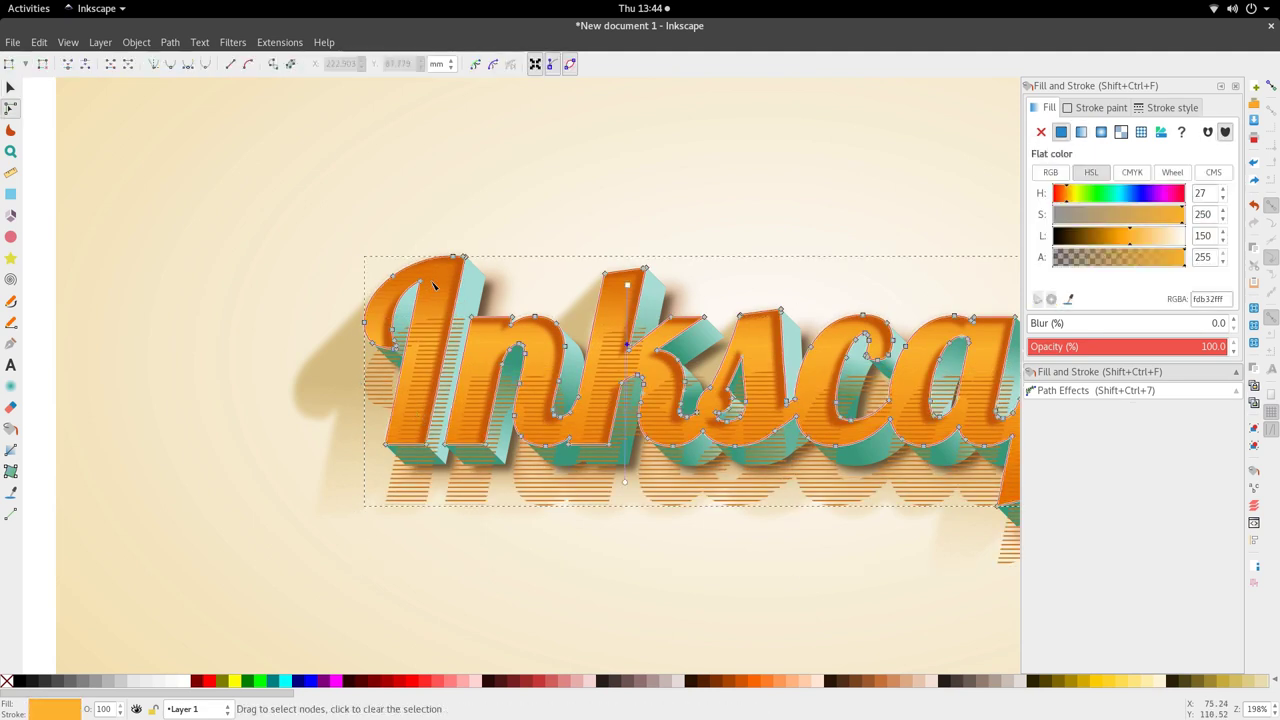
left_click(444, 285)
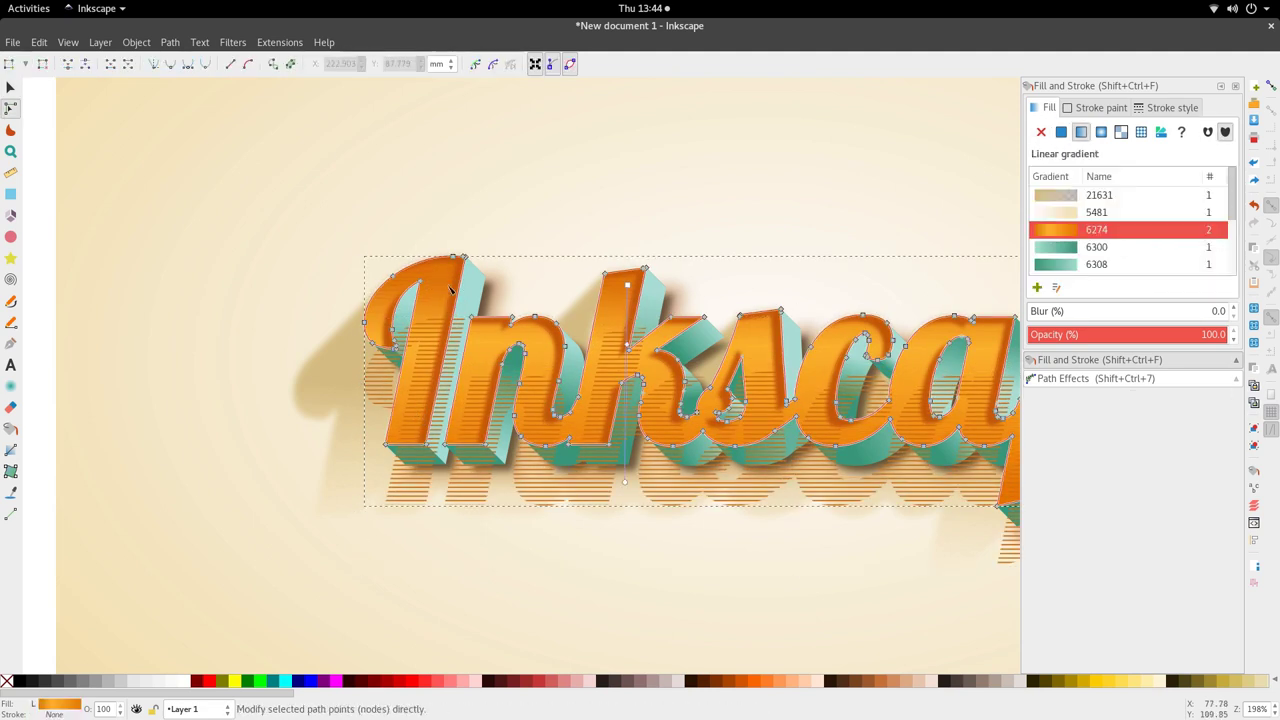
left_click(628, 285)
key("ctrl+z")
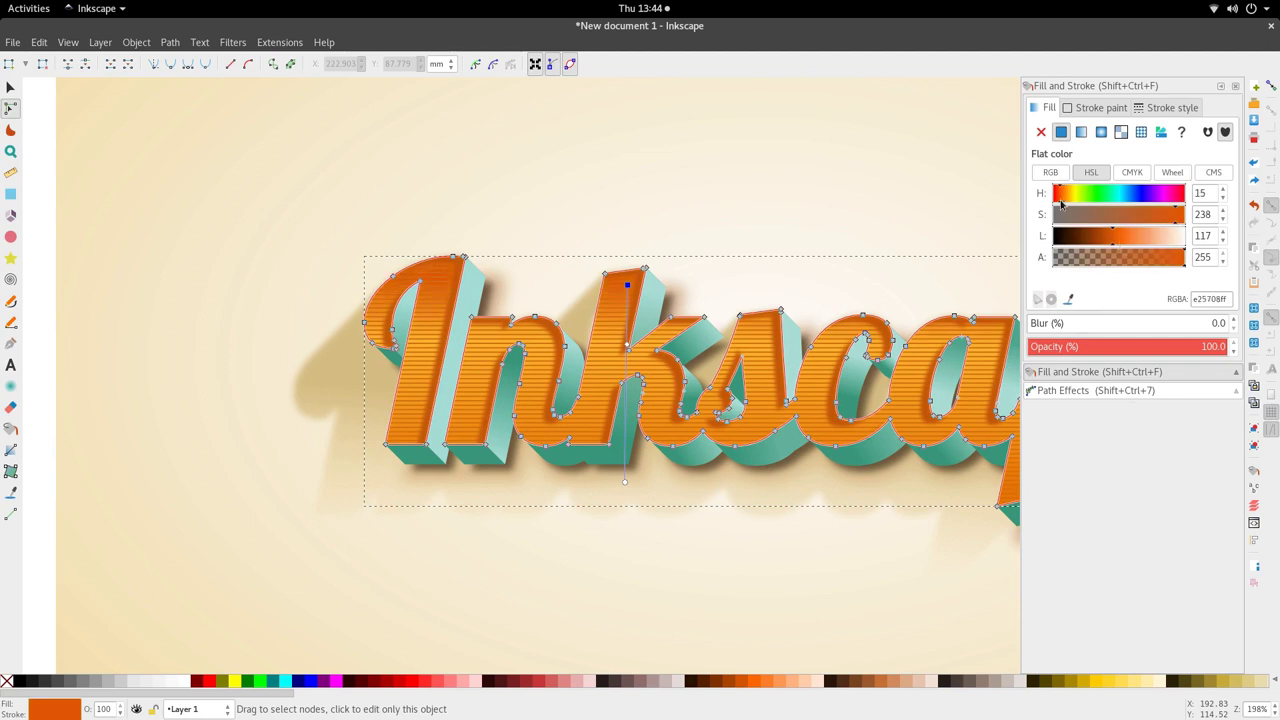
key("s")
scroll(622, 381, "down", 3)
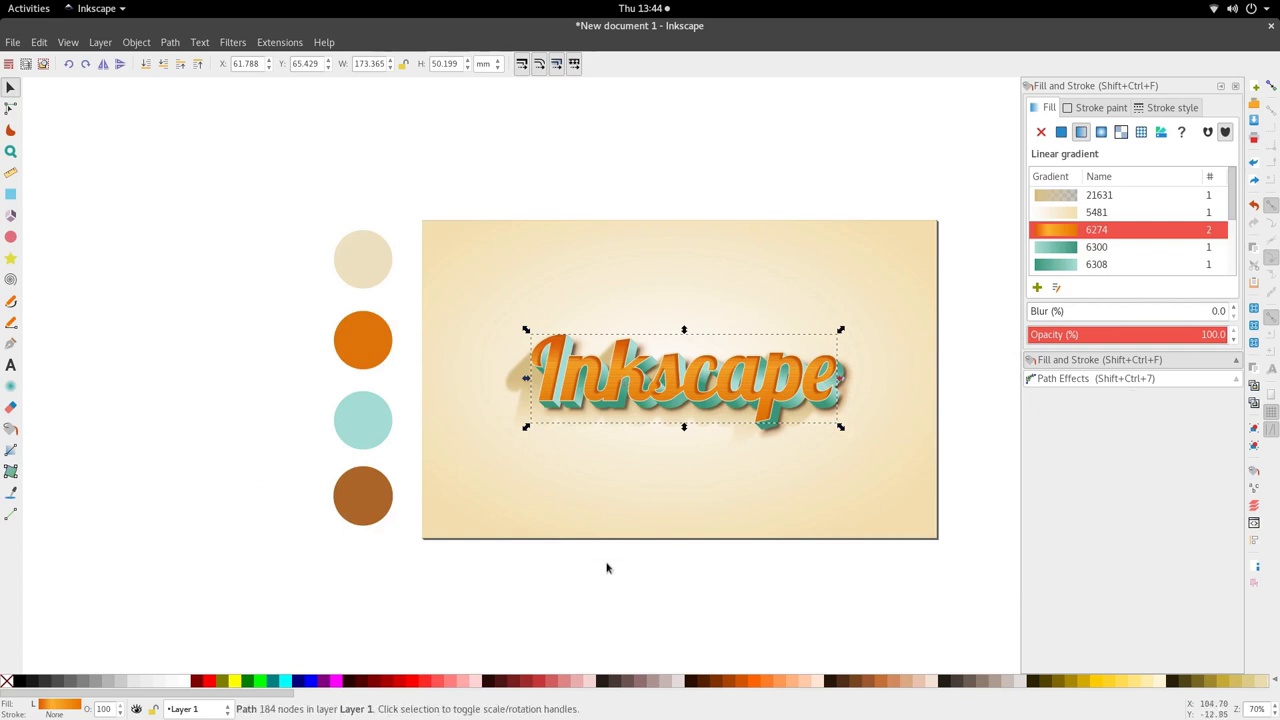
- Deselect the lettering and open the desktop's overview of open windows
key("Escape")
scroll(634, 543, "up", 1)
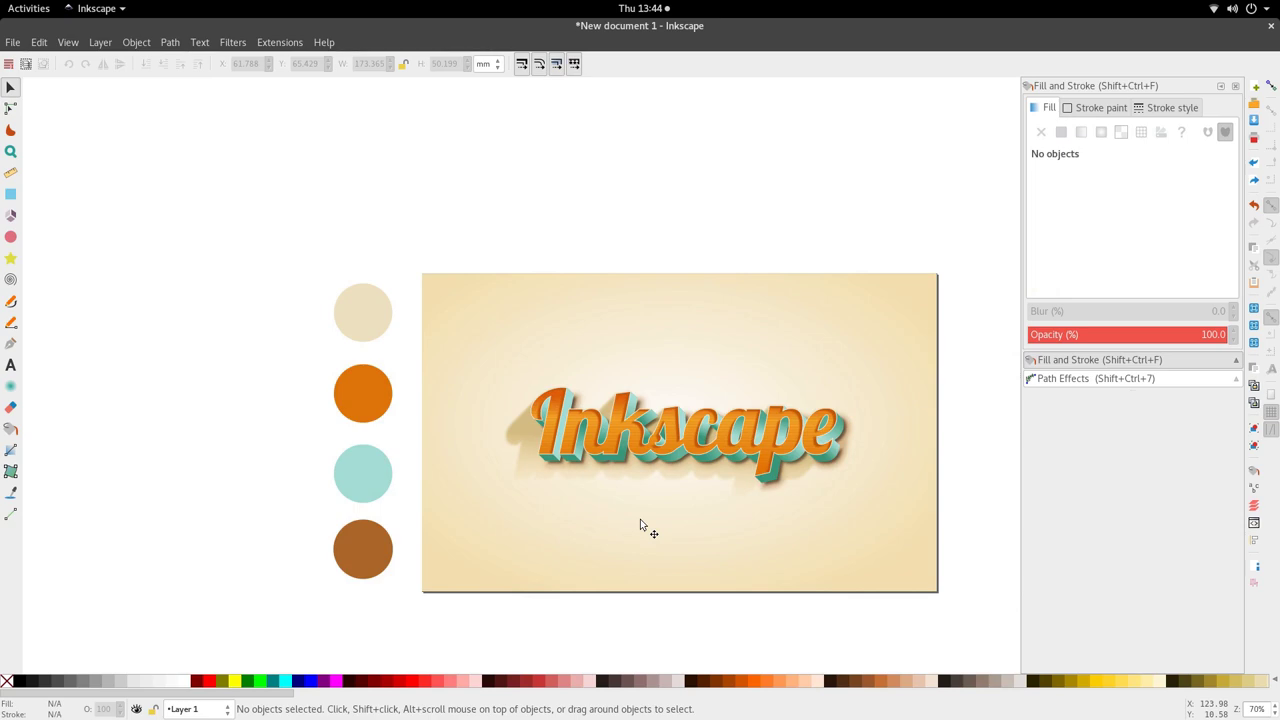
mouse_move(1, 1)
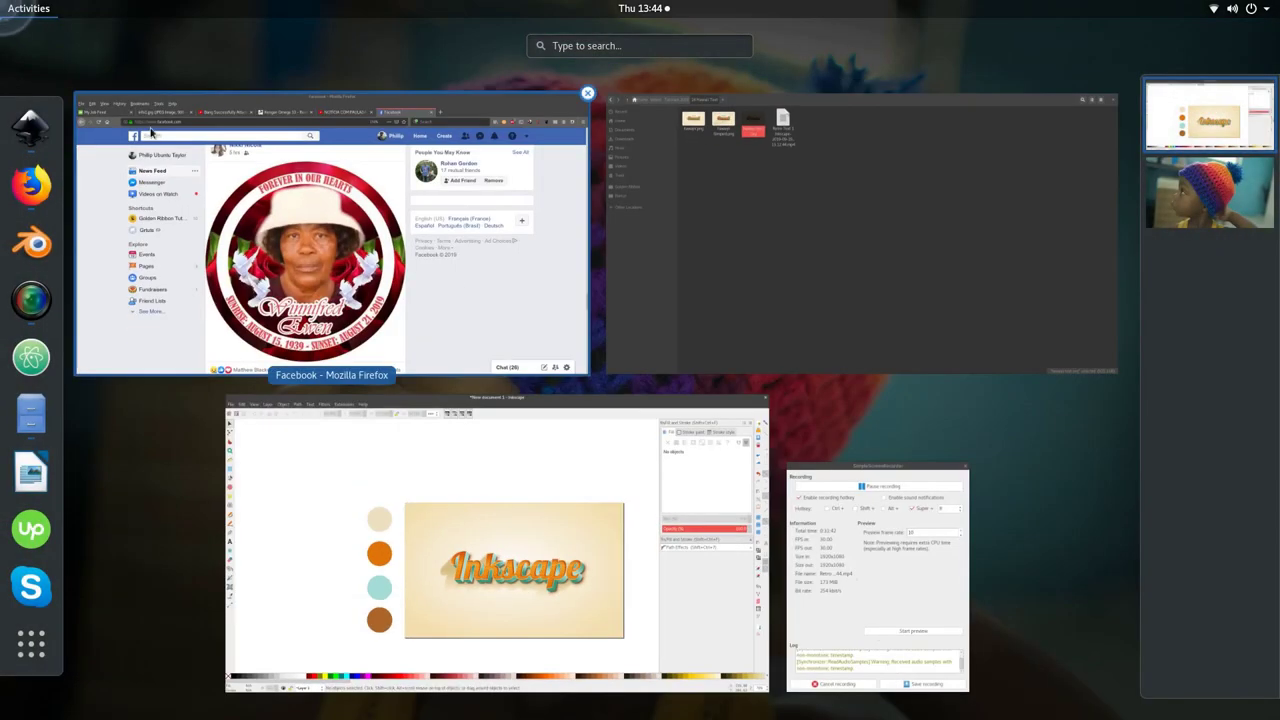